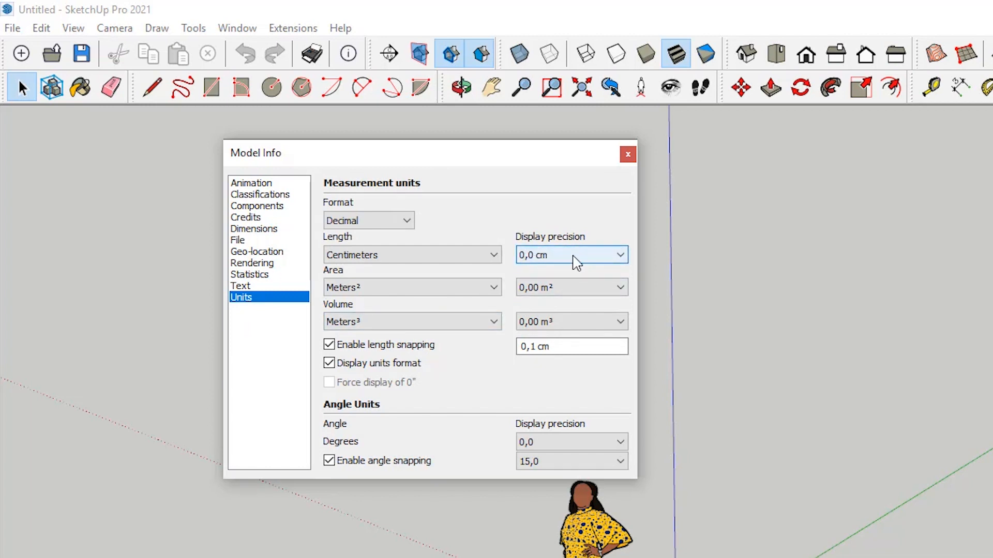
# Review the length display precision options in the model's measurement units, keeping 0,0 cm.
pyautogui.click(576, 263)
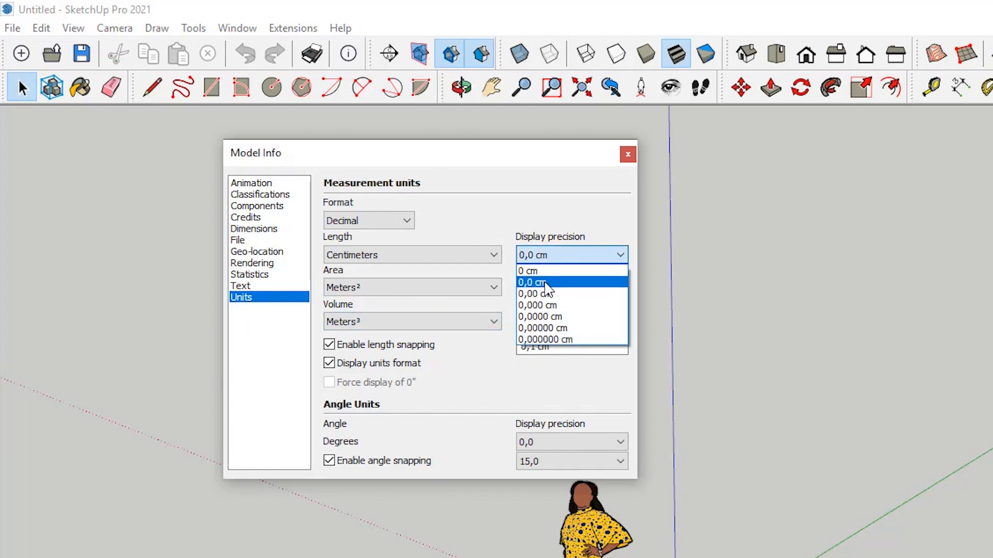
pyautogui.click(576, 255)
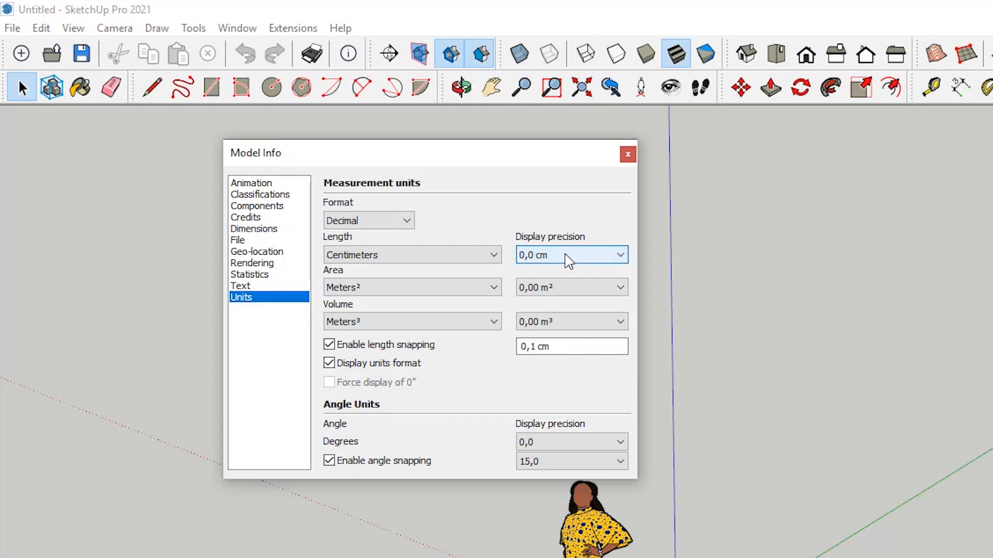
pyautogui.click(568, 258)
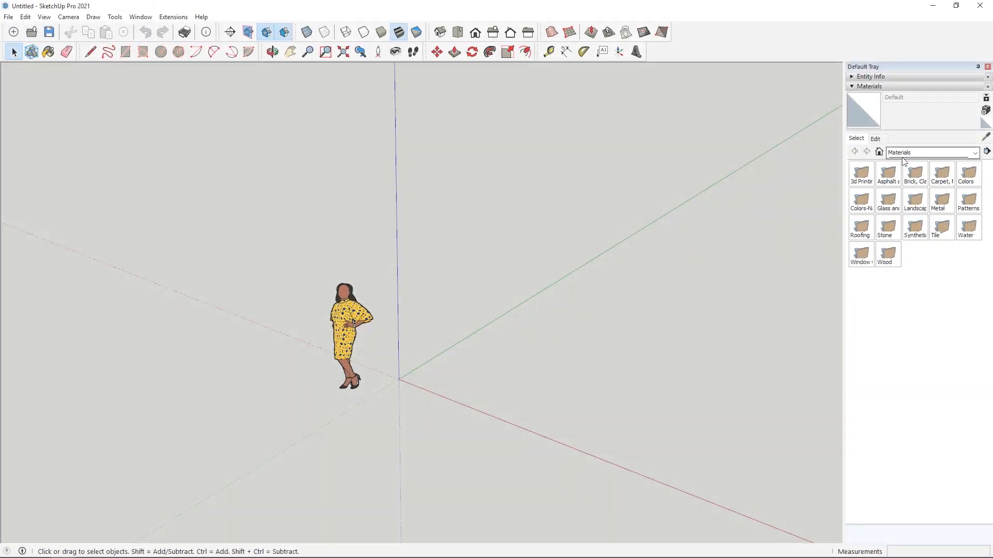
# Display only the materials that are in the current model.
pyautogui.click(909, 155)
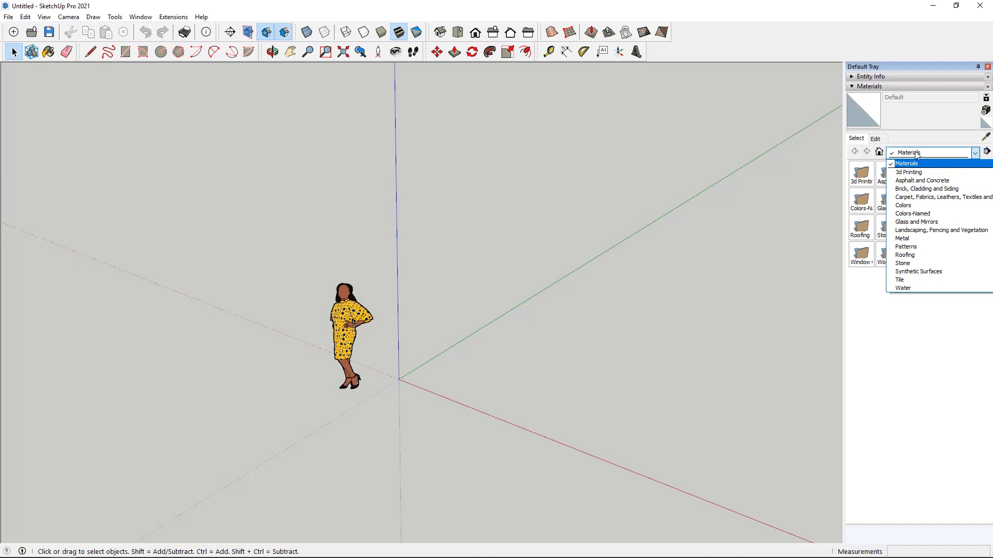
pyautogui.scroll(1, 922, 173)
pyautogui.click(919, 166)
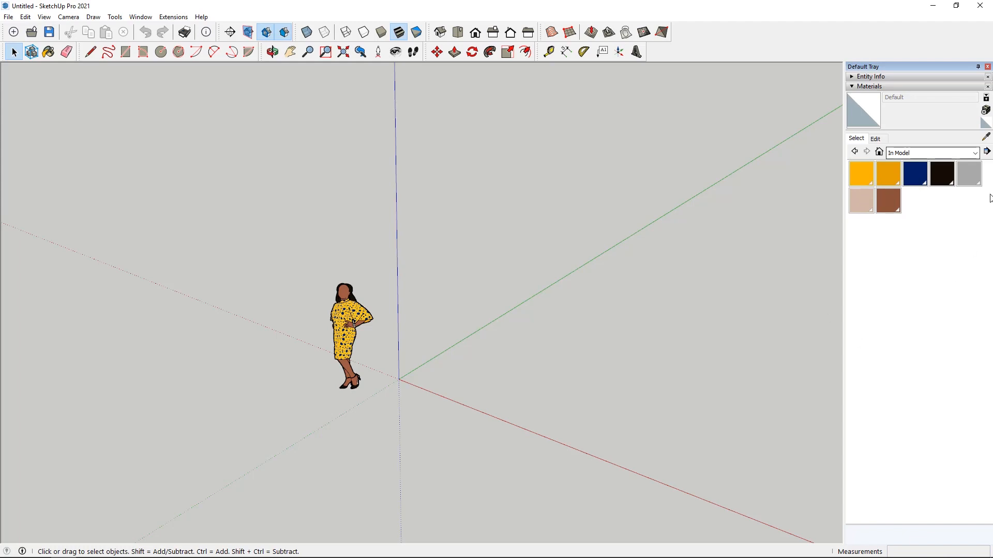
# Delete the default human figure standing near the origin.
pyautogui.scroll(3, 364, 304)
pyautogui.click(344, 322)
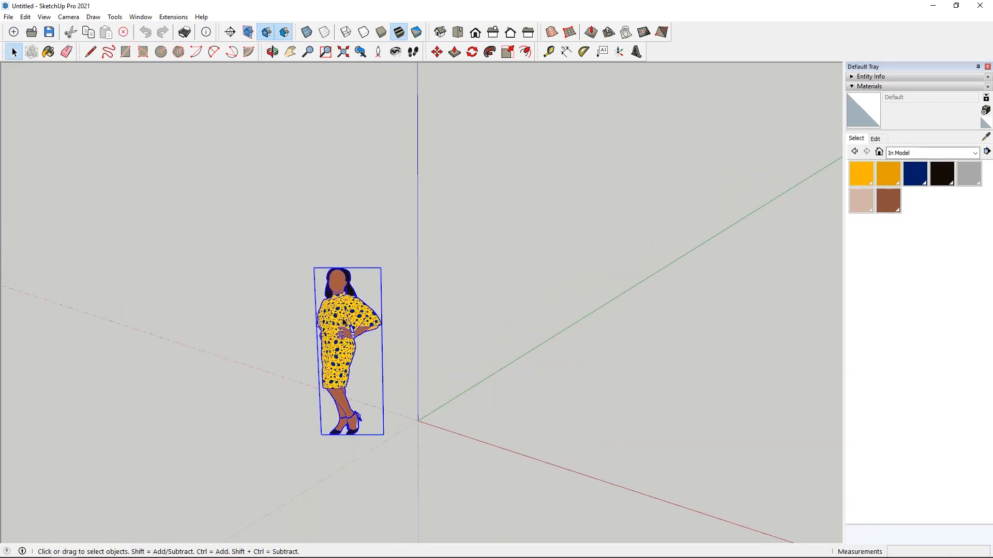
pyautogui.scroll(-3, 344, 321)
pyautogui.click(395, 439)
pyautogui.click(348, 326)
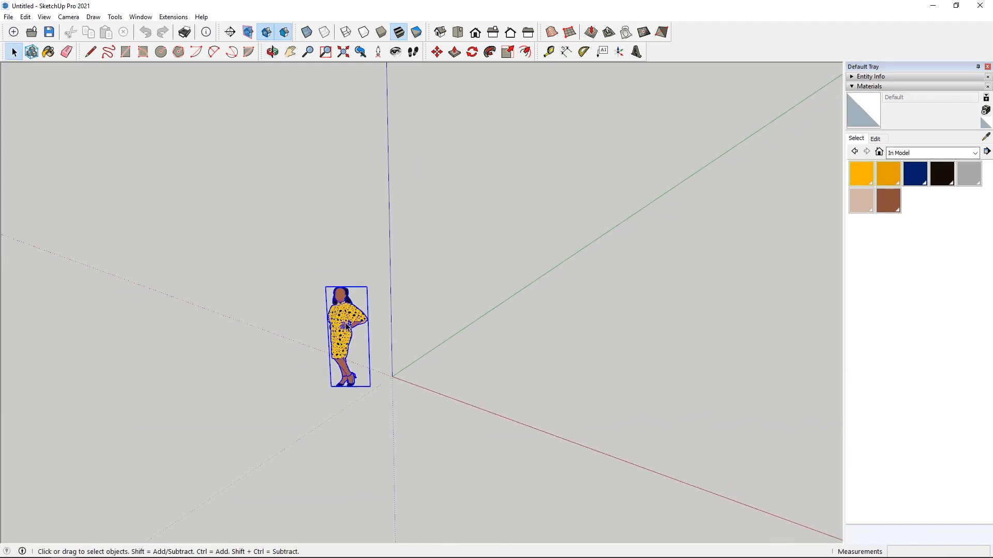
pyautogui.moveTo(348, 326); pyautogui.dragTo(368, 371, button='middle')
pyautogui.press('Delete')
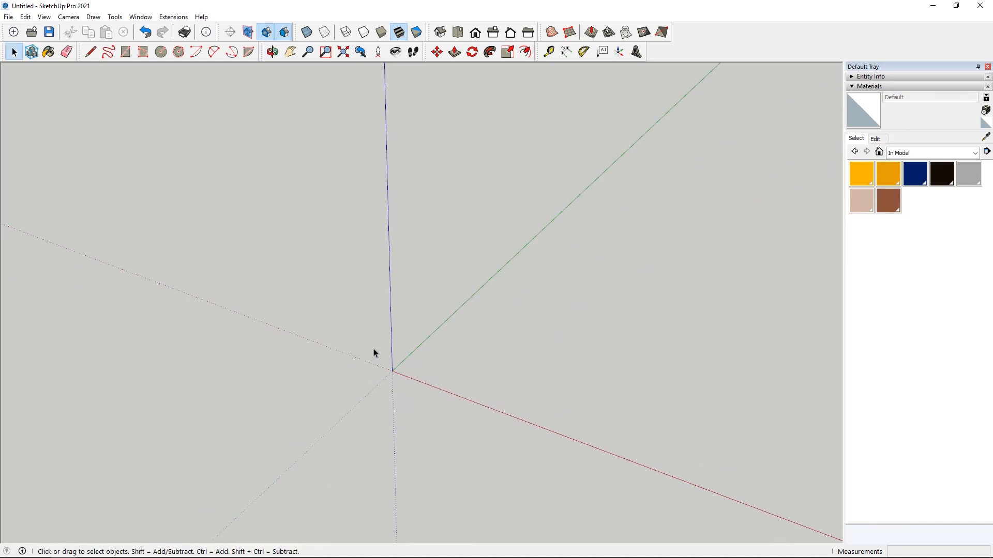
# Delete the yellow Sumele_Dress material from the model and accept replacing its use with the default material.
pyautogui.moveTo(234, 303); pyautogui.dragTo(294, 315, button='middle')
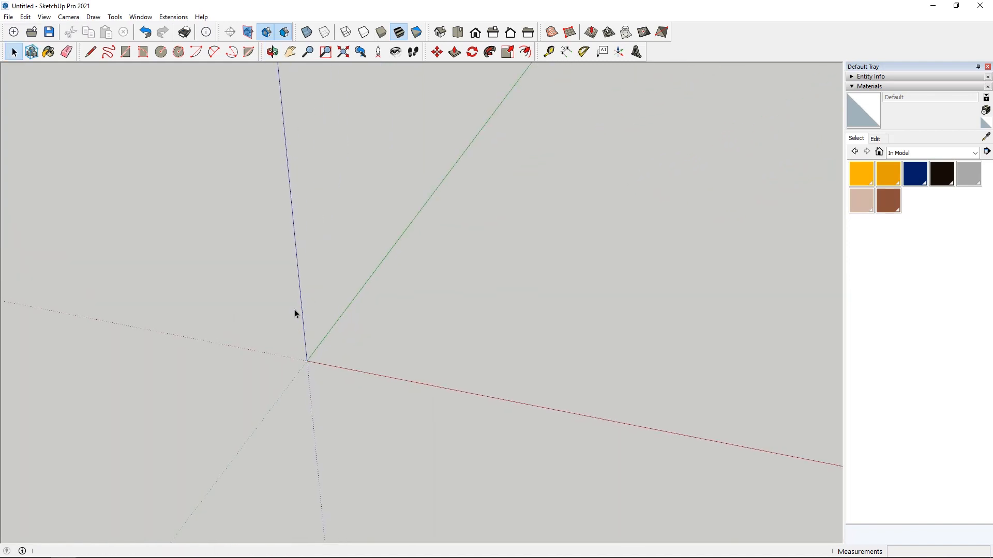
pyautogui.click(860, 175)
pyautogui.rightClick(861, 176)
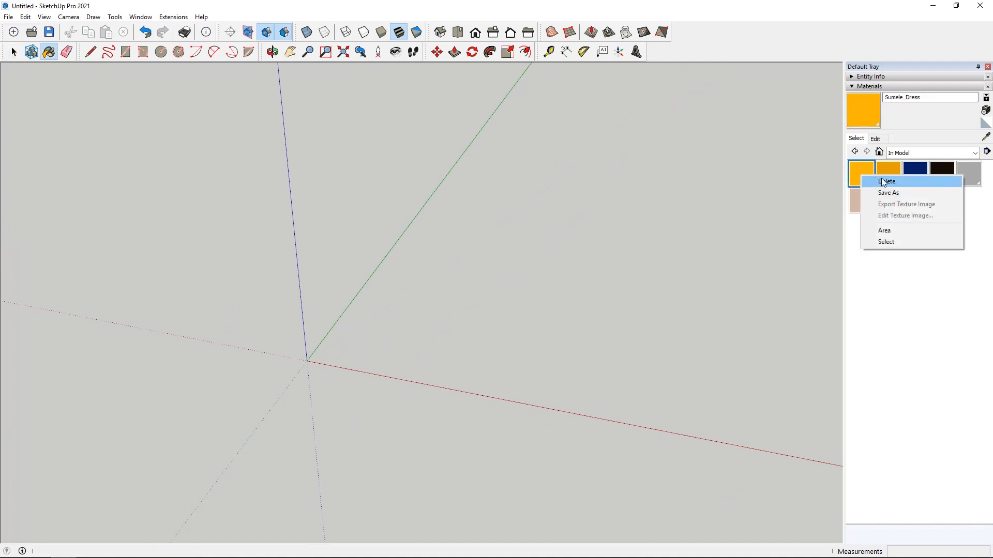
pyautogui.click(913, 182)
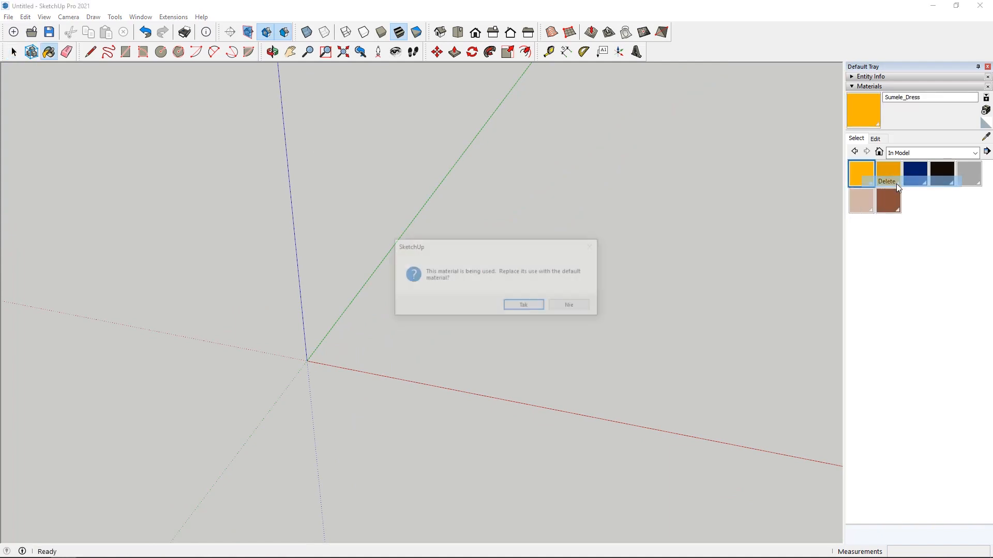
pyautogui.click(525, 306)
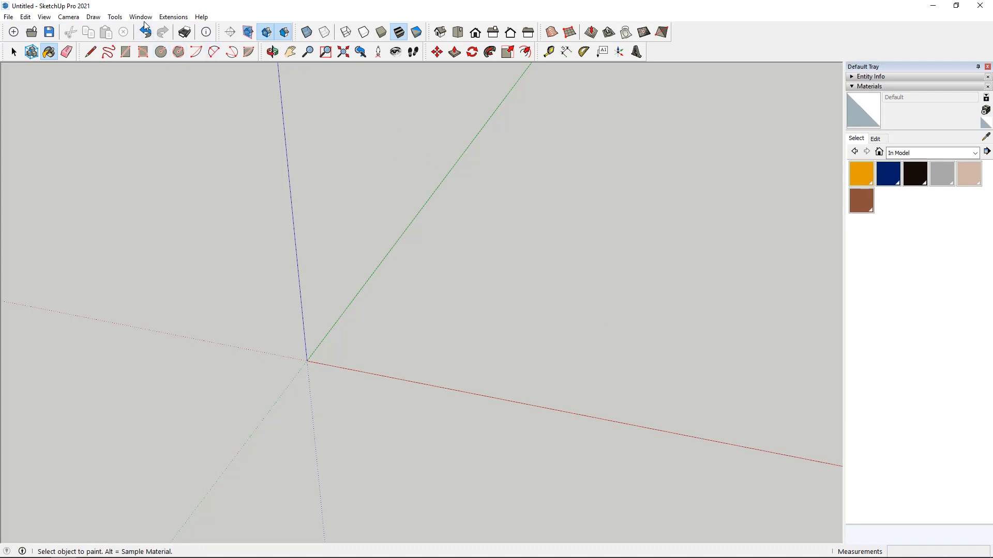
# Purge the unused items from the entire model through the model statistics.
pyautogui.click(140, 17)
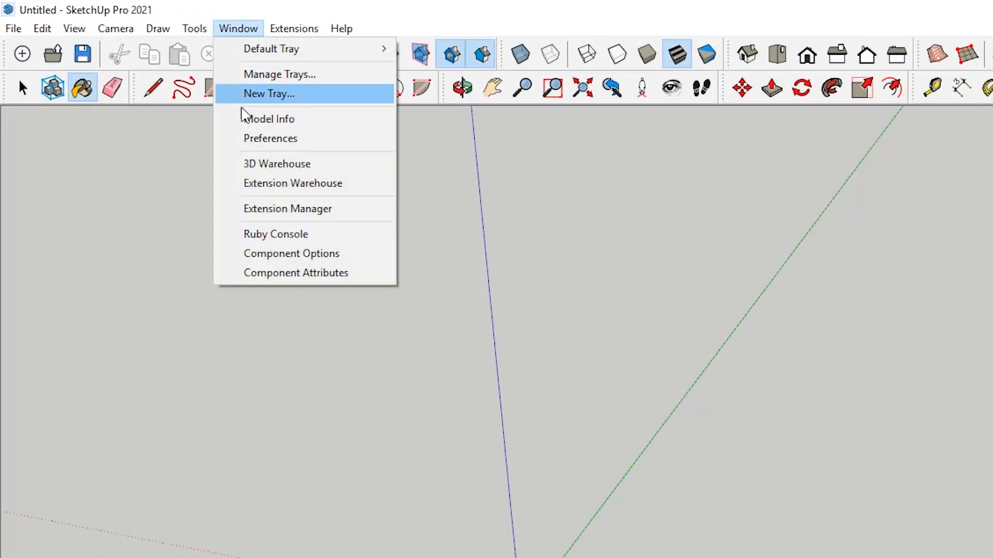
pyautogui.click(243, 118)
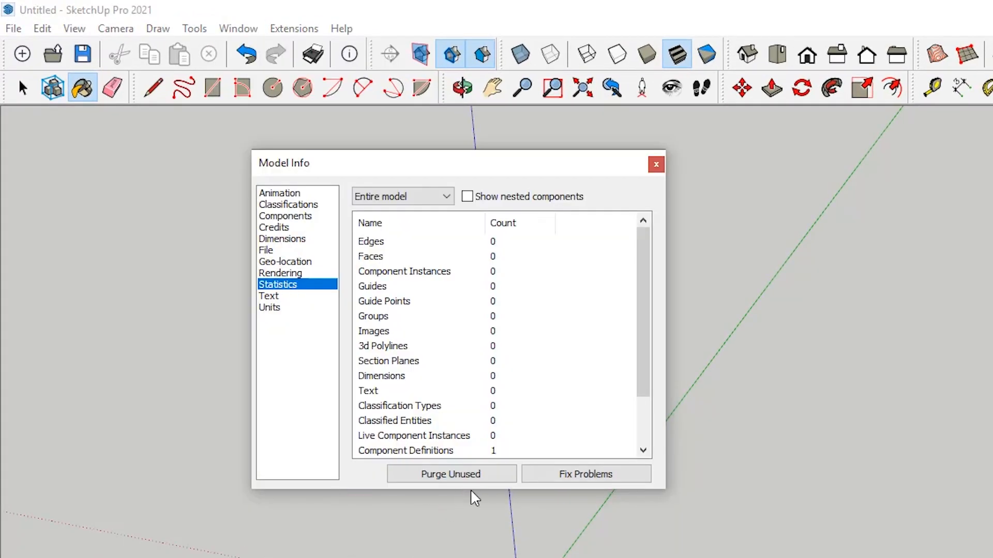
pyautogui.click(446, 478)
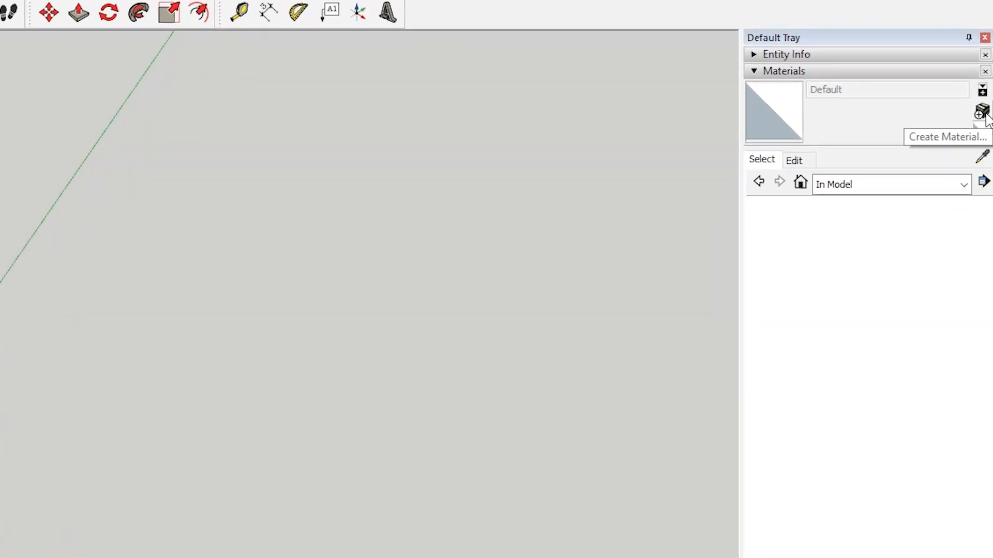
# Create a material named CEILING using the HLS colour picker with lightness 90.
pyautogui.click(981, 111)
pyautogui.moveTo(499, 153); pyautogui.dragTo(92, 161)
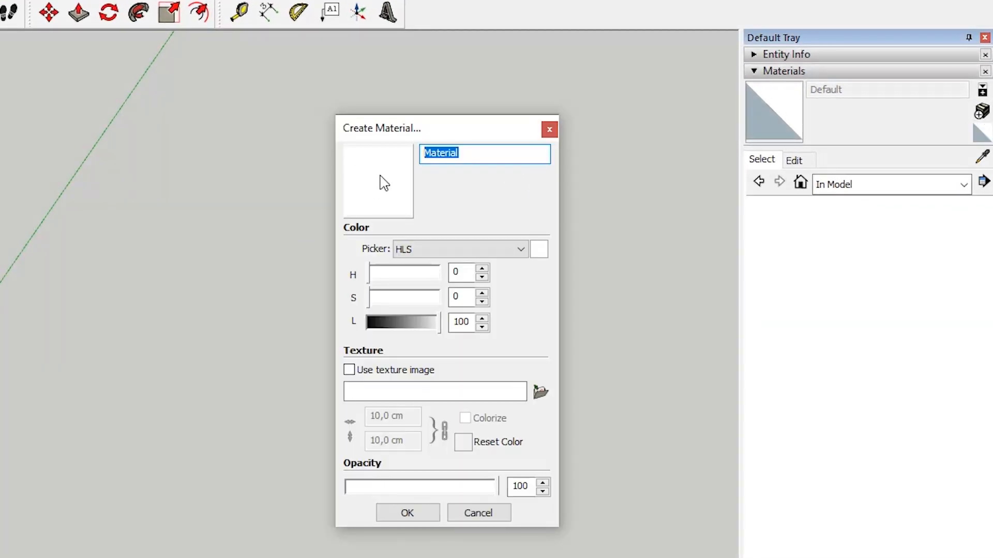
pyautogui.write('CEILING')
pyautogui.click(460, 250)
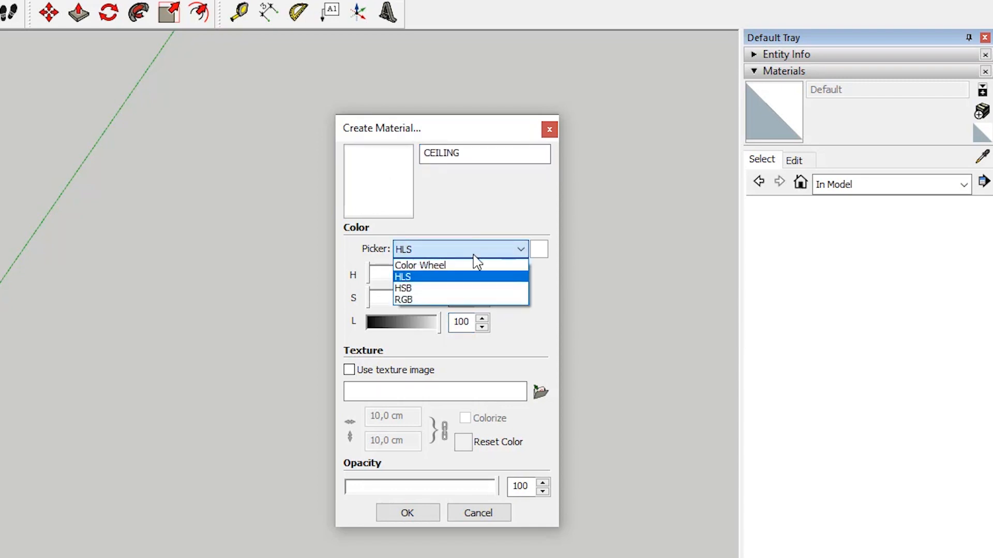
pyautogui.moveTo(469, 322); pyautogui.dragTo(263, 322)
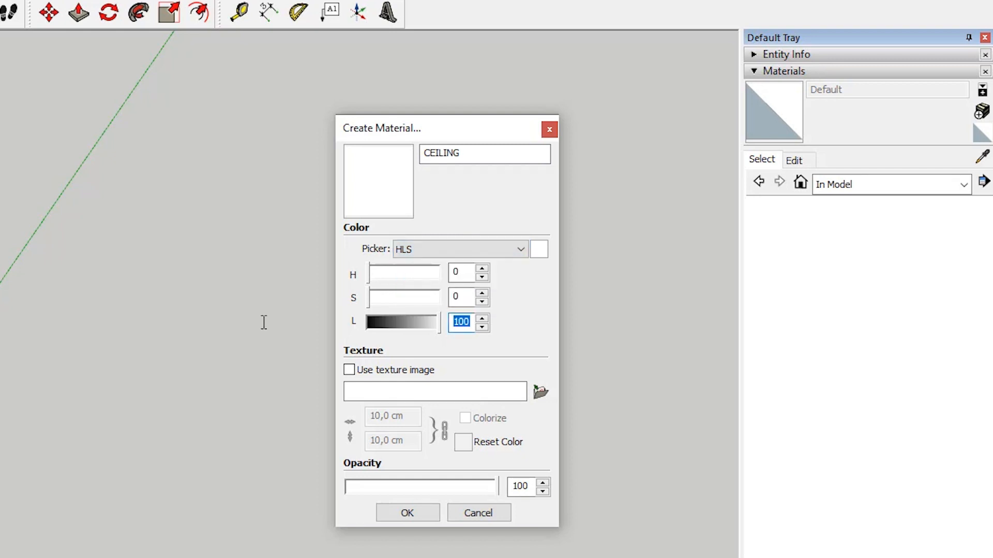
pyautogui.write('90')
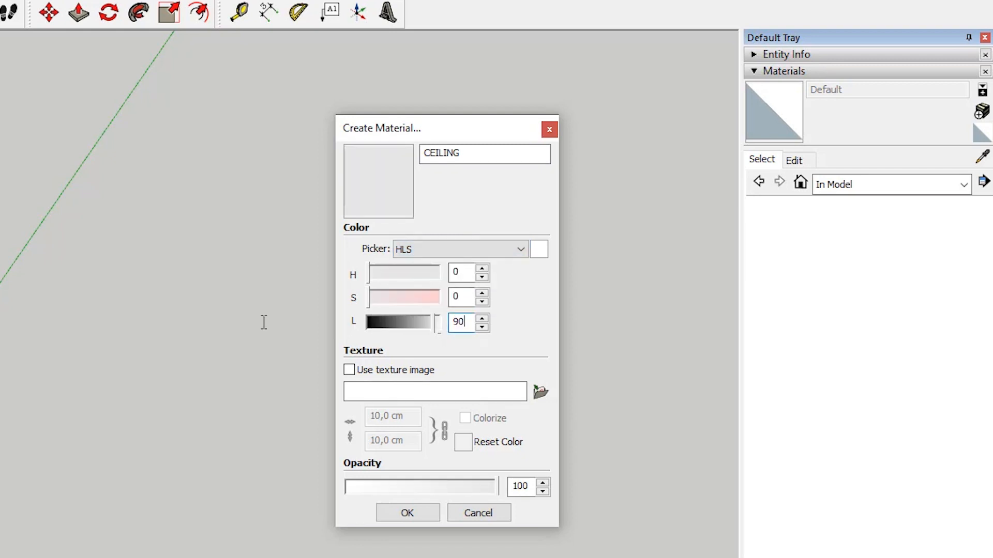
pyautogui.click(465, 296)
pyautogui.click(408, 513)
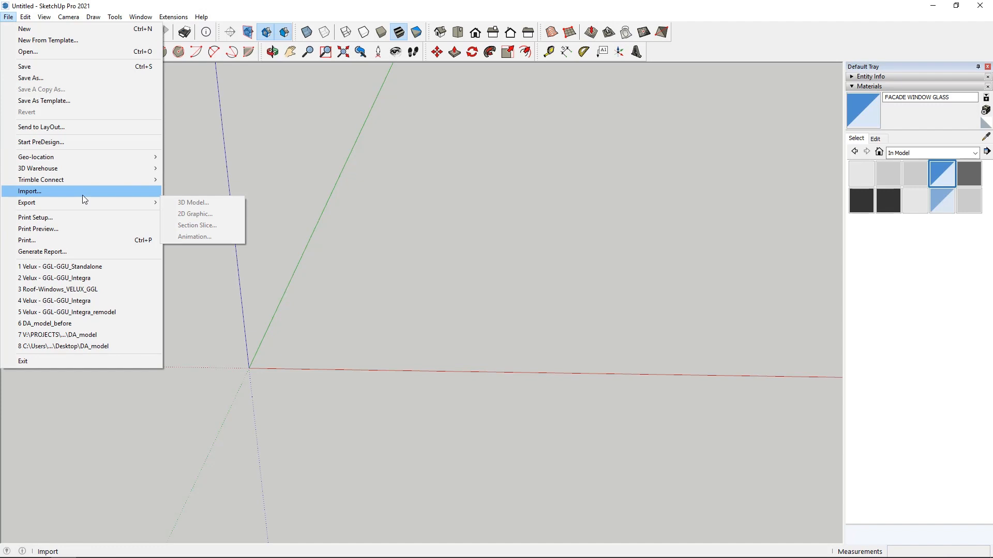
# Import the cad plans DWG file, close the import results and leave the imported drawing deselected.
pyautogui.click(82, 191)
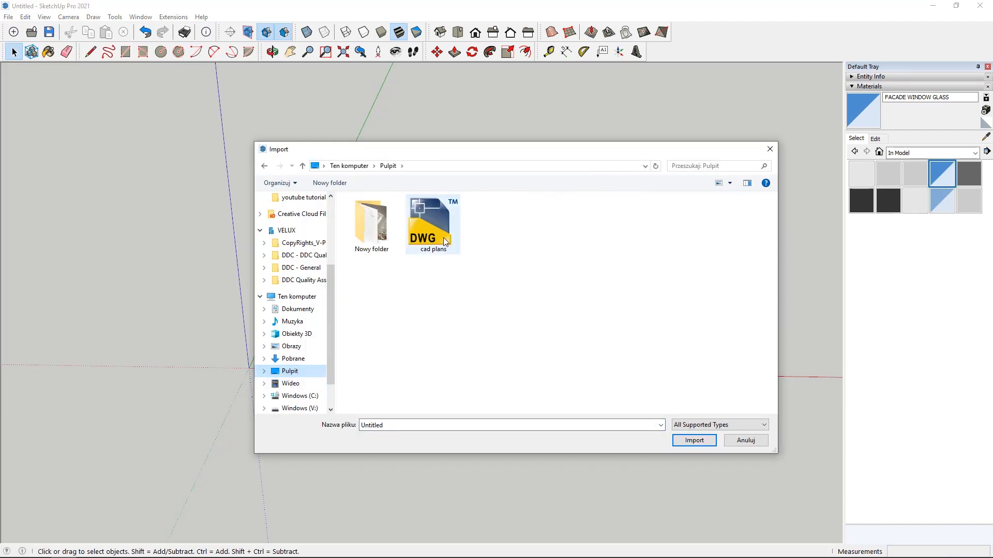
pyautogui.click(436, 222)
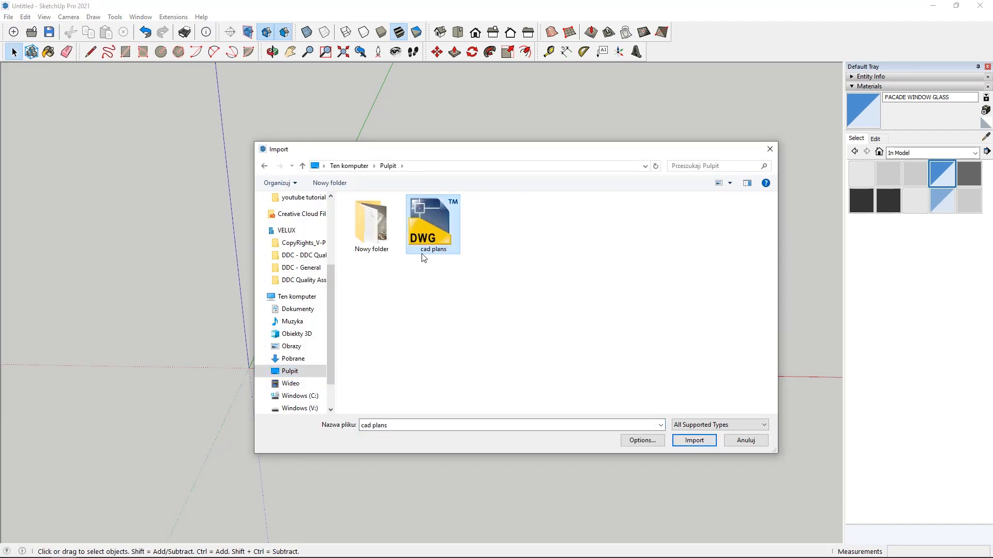
pyautogui.click(693, 441)
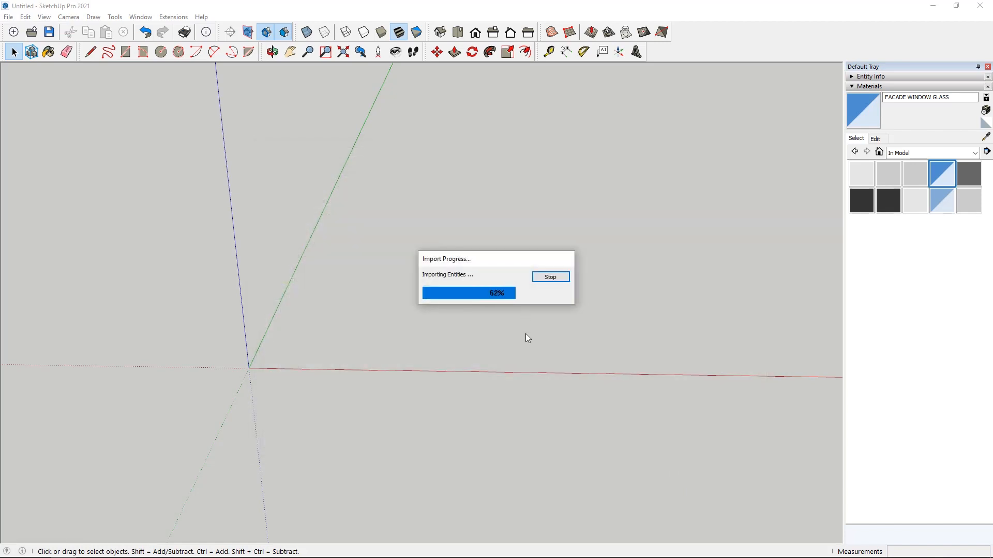
pyautogui.click(551, 362)
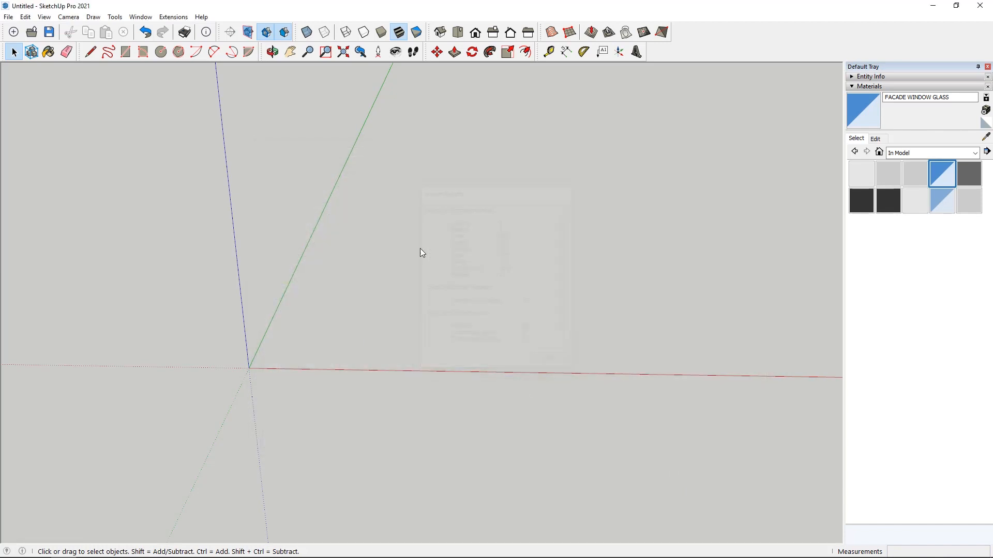
pyautogui.moveTo(532, 275); pyautogui.dragTo(393, 274, button='middle')
pyautogui.scroll(-2, 501, 298)
pyautogui.scroll(3, 308, 262)
pyautogui.hotkey('ctrl', 'a')
pyautogui.click(151, 114)
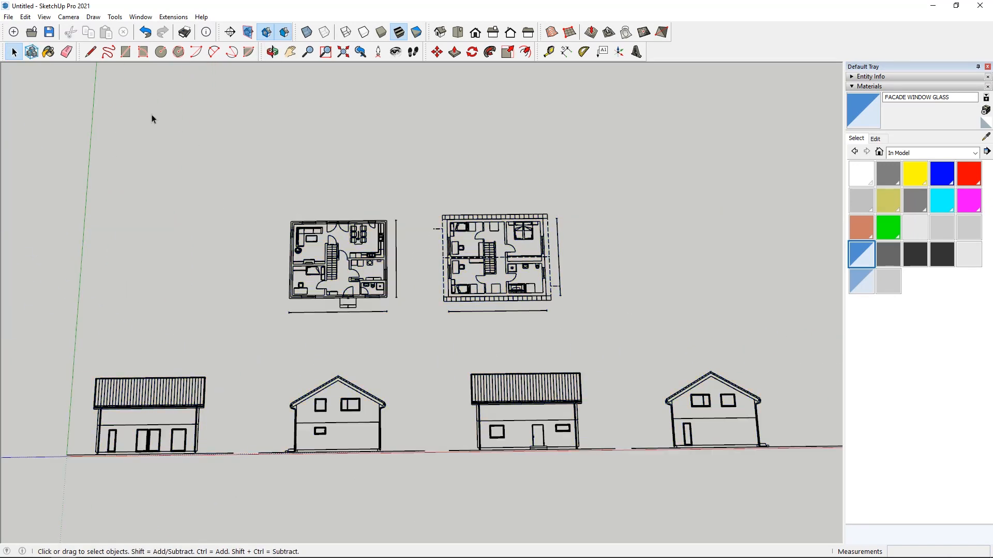
# Measure the width of the door opening right of the stairs on the ground floor plan with the Line tool.
pyautogui.moveTo(200, 303); pyautogui.dragTo(205, 305, button='middle')
pyautogui.press('l')
pyautogui.scroll(4, 272, 265)
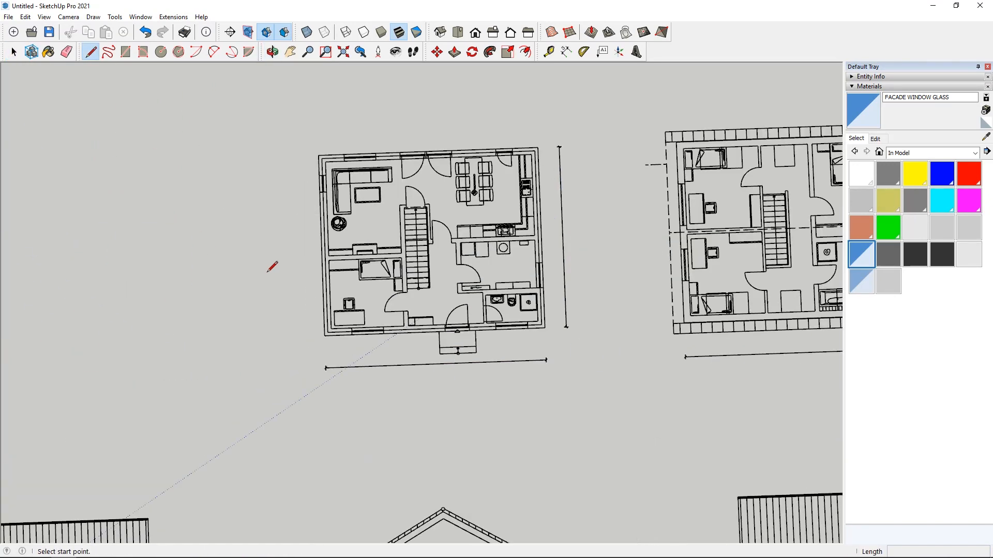
pyautogui.scroll(3, 444, 207)
pyautogui.scroll(3, 587, 237)
pyautogui.scroll(2, 528, 372)
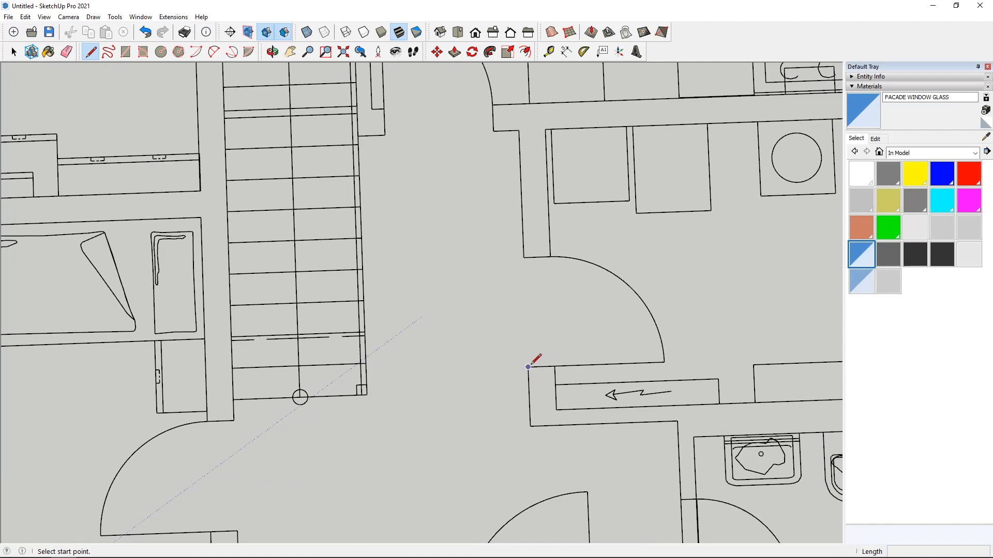
pyautogui.click(528, 367)
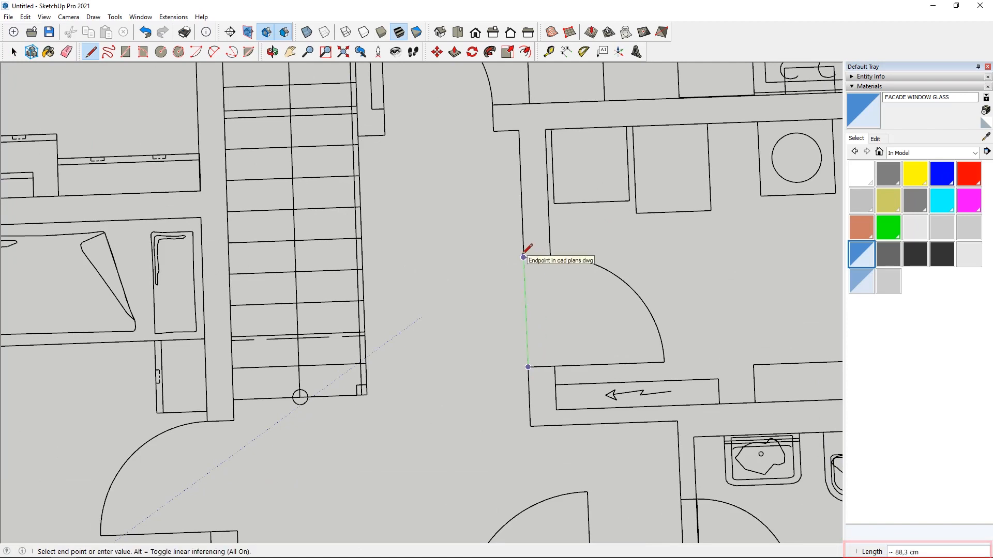
pyautogui.press('Escape')
# Measure the thickness of the interior wall above that door opening, cancelling the line without drawing it.
pyautogui.scroll(2, 566, 188)
pyautogui.click(502, 258)
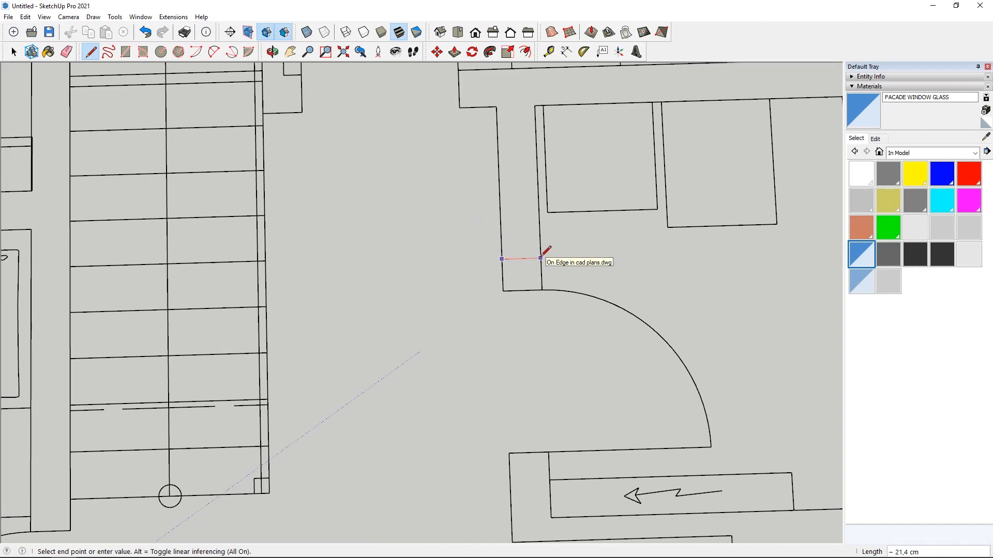
pyautogui.scroll(-3, 541, 257)
pyautogui.press('Escape')
pyautogui.scroll(-8, 545, 252)
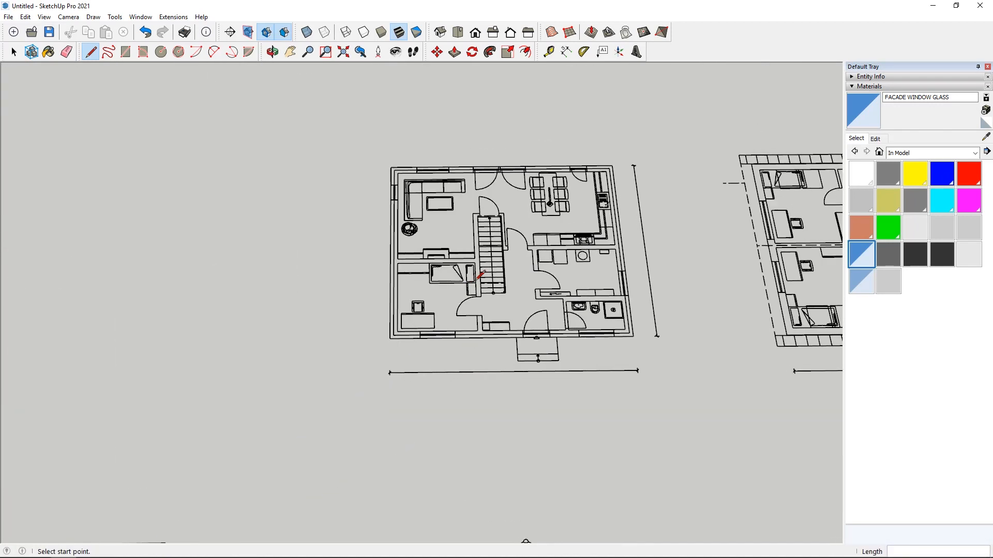
# Select the entire imported drawing and examine its plans and elevations as one object.
pyautogui.click(14, 54)
pyautogui.moveTo(290, 304); pyautogui.dragTo(258, 365, button='middle')
pyautogui.hotkey('ctrl', 'a')
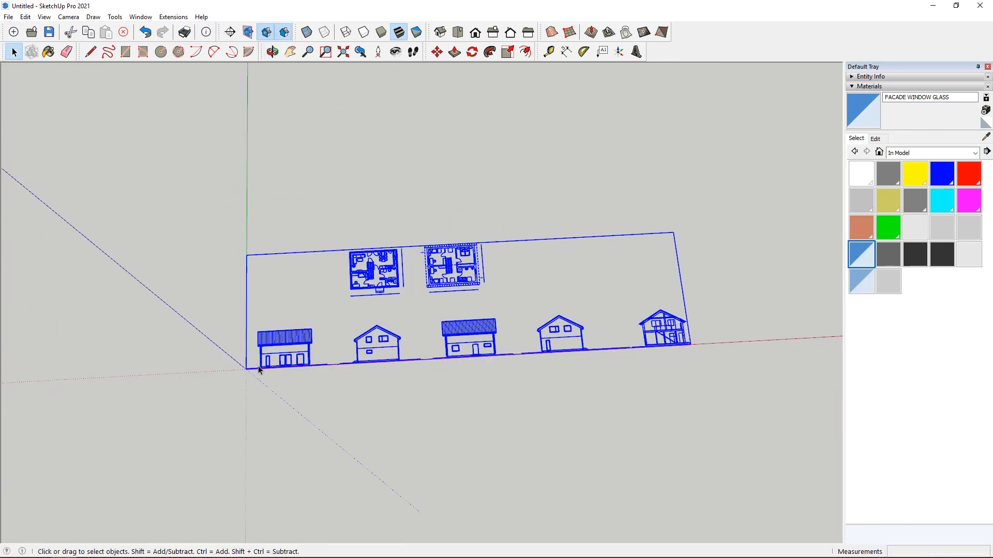
pyautogui.moveTo(467, 374); pyautogui.dragTo(383, 331, button='middle')
pyautogui.scroll(3, 385, 359)
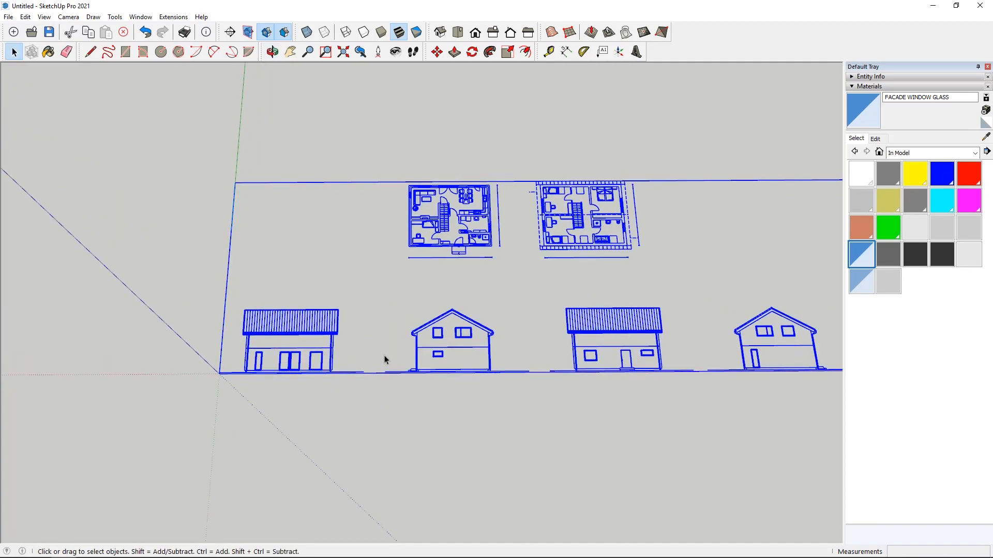
# Open the imported drawing to inspect its nested plan groups, leave it and reselect the whole drawing.
pyautogui.doubleClick(307, 340)
pyautogui.scroll(2, 307, 339)
pyautogui.rightClick(450, 342)
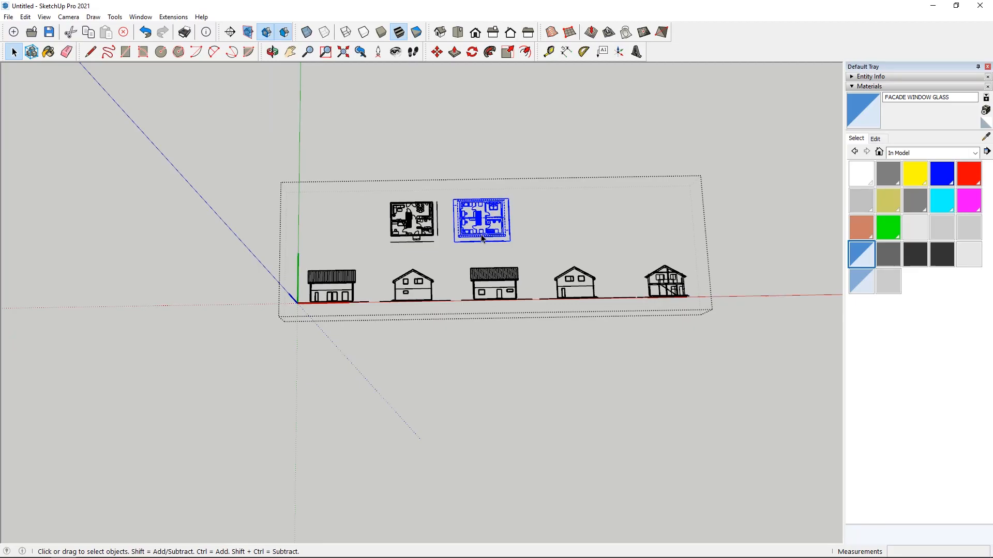
pyautogui.click(518, 246)
pyautogui.click(502, 230)
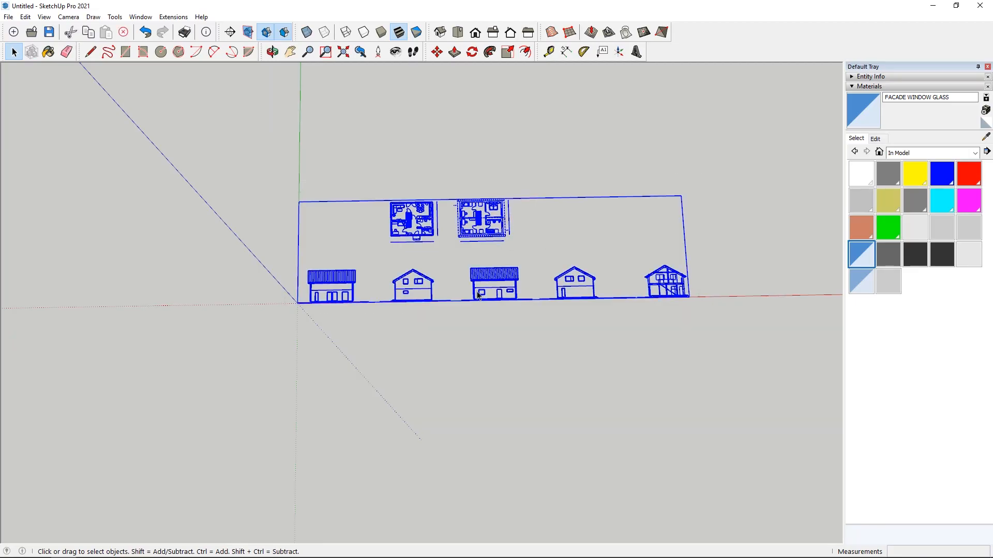
pyautogui.moveTo(502, 239); pyautogui.dragTo(506, 241, button='middle')
pyautogui.scroll(3, 507, 238)
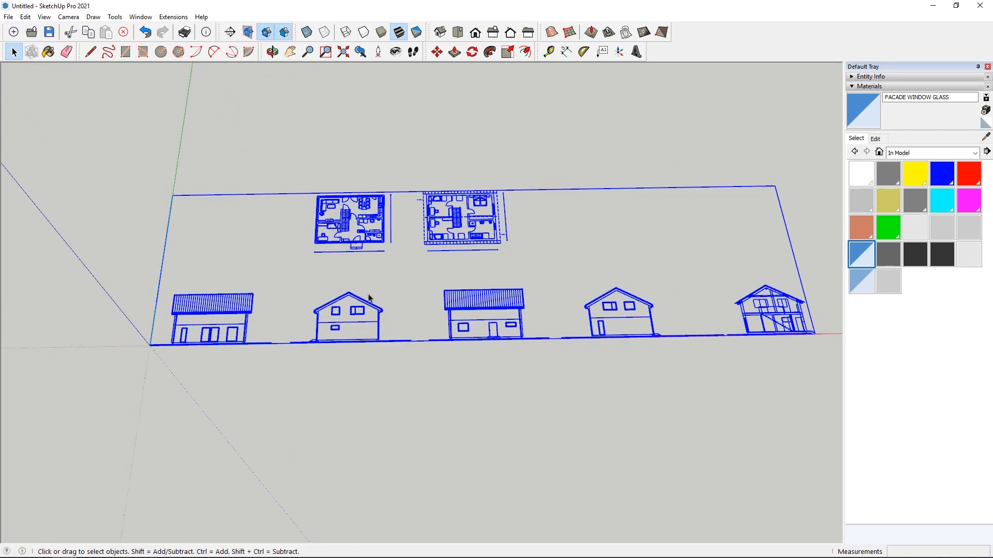
# Explode the imported drawing into separate plan and elevation groups.
pyautogui.scroll(-2, 368, 280)
pyautogui.scroll(2, 421, 243)
pyautogui.rightClick(443, 237)
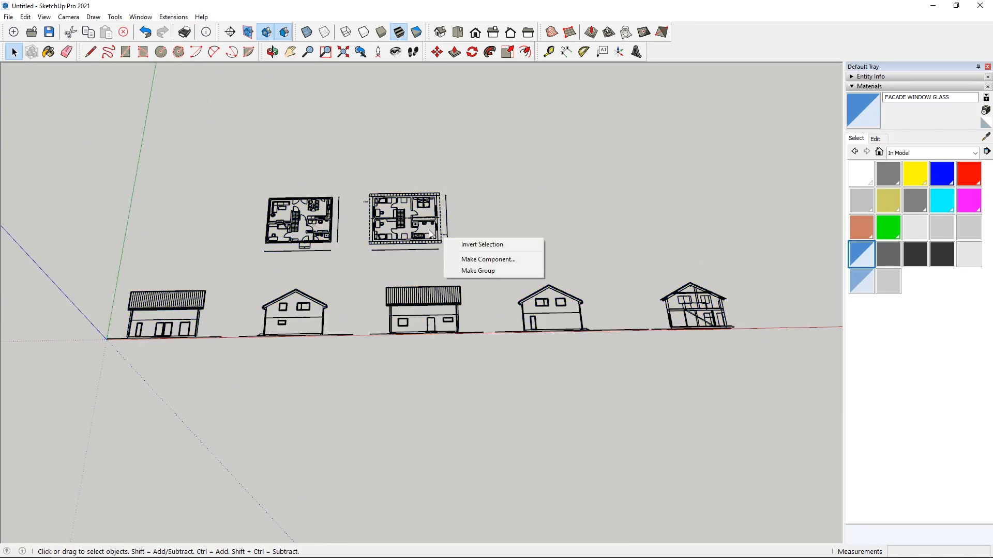
pyautogui.click(424, 231)
pyautogui.rightClick(412, 234)
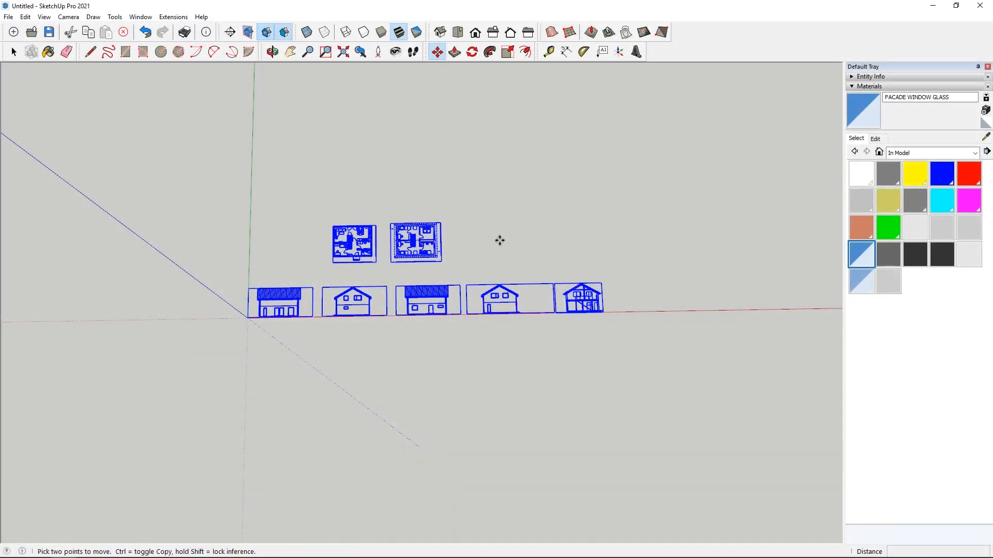
# Move all plan and elevation groups about 3246 cm along the green axis to clear the origin, and deselect them.
pyautogui.click(500, 241)
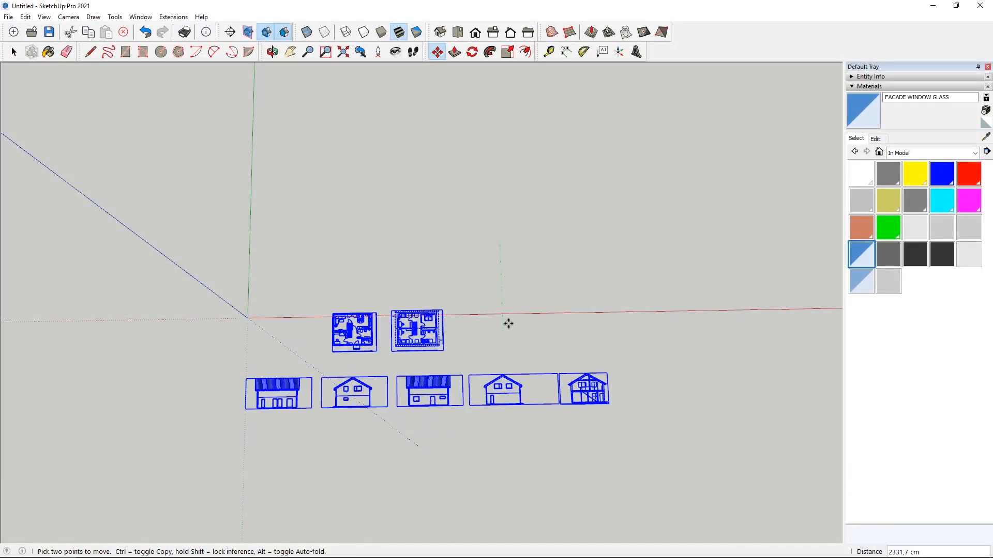
pyautogui.click(505, 359)
pyautogui.click(10, 50)
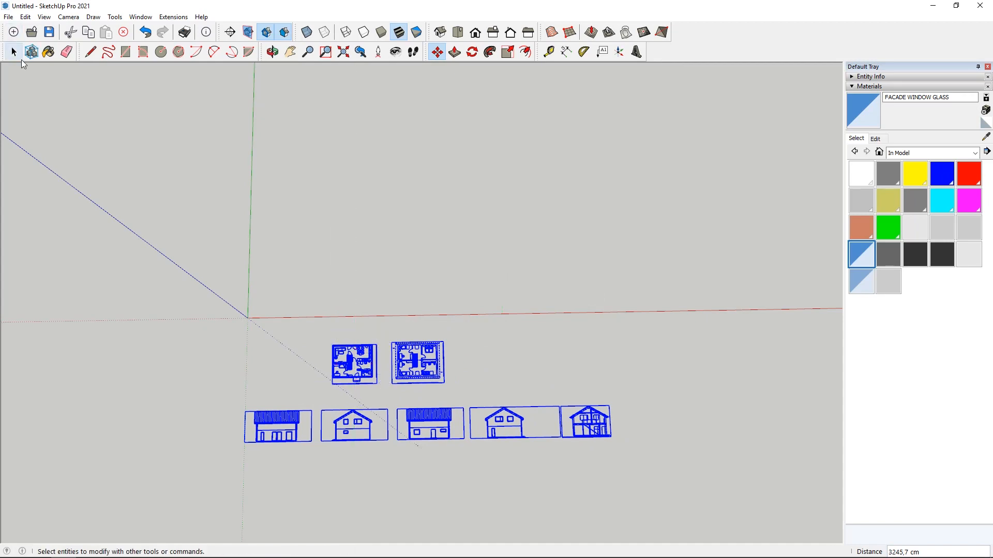
pyautogui.click(133, 362)
# Move the ground floor plan so that the outer wall corner below the desk sits on the origin.
pyautogui.scroll(4, 289, 361)
pyautogui.click(451, 360)
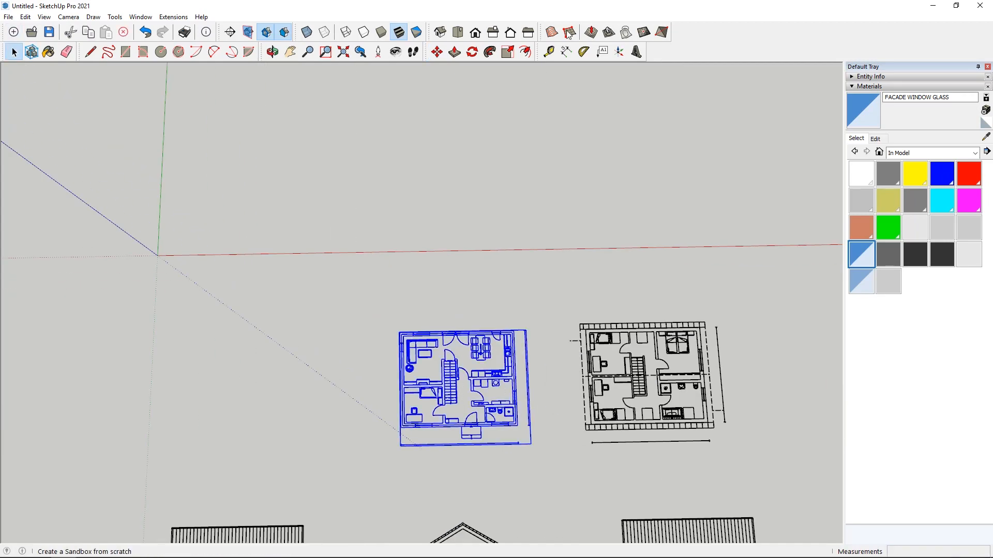
pyautogui.click(437, 52)
pyautogui.scroll(3, 429, 392)
pyautogui.scroll(5, 429, 391)
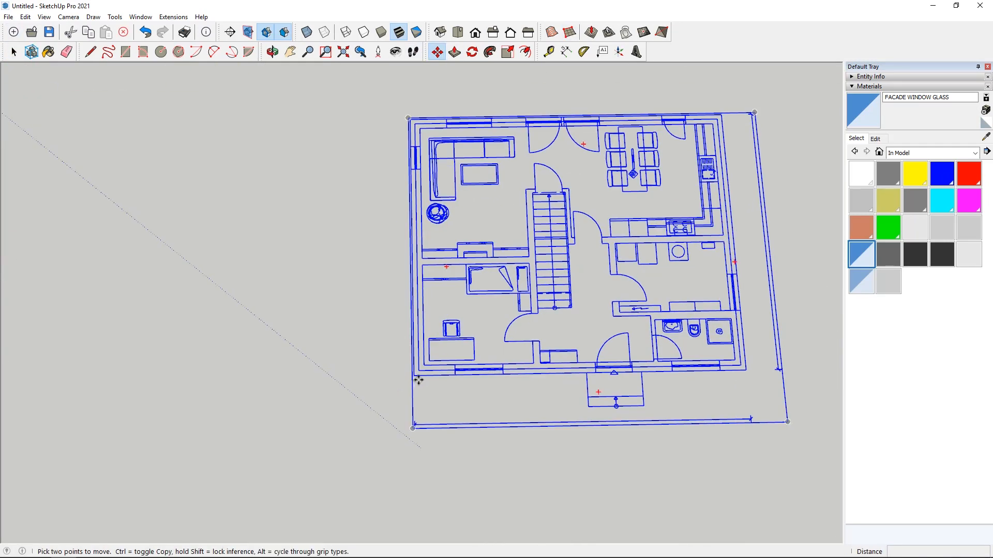
pyautogui.click(429, 372)
pyautogui.scroll(-8, 559, 339)
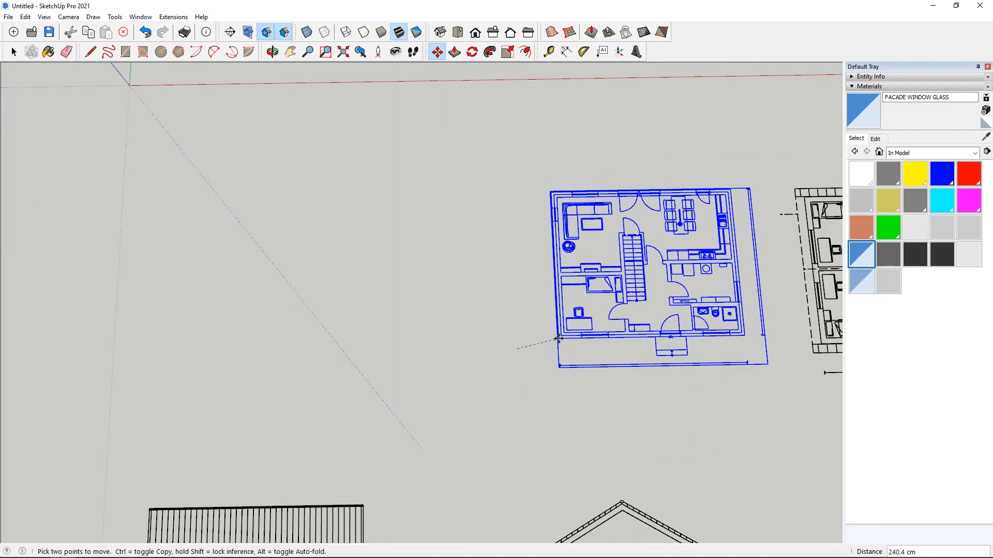
pyautogui.scroll(10, 337, 259)
pyautogui.scroll(2, 279, 308)
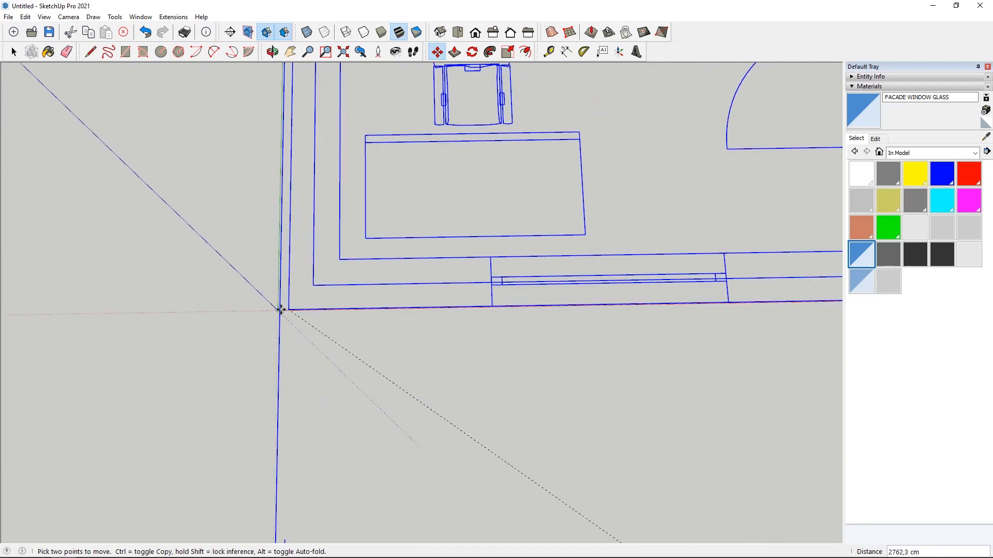
pyautogui.click(281, 308)
pyautogui.scroll(-5, 320, 261)
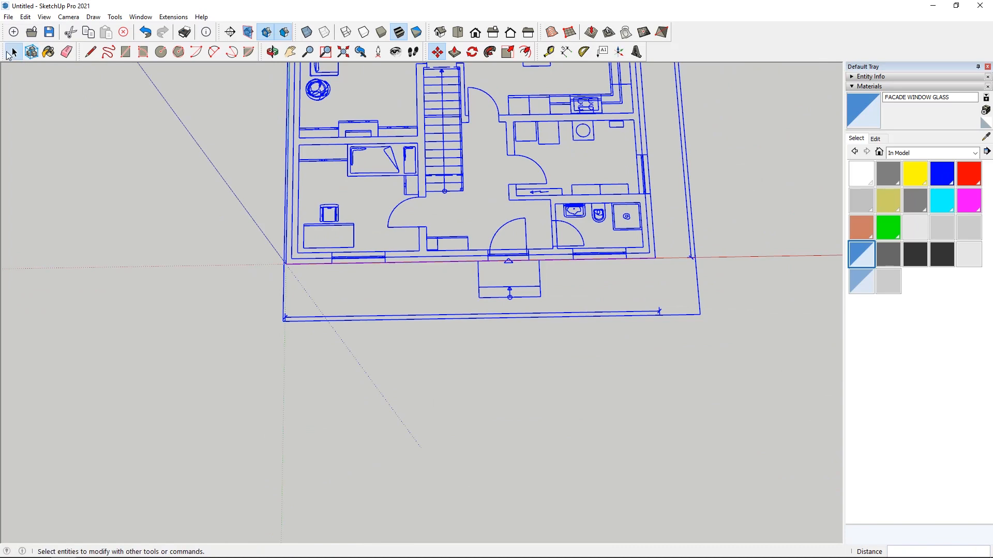
pyautogui.click(14, 51)
# Examine the ground floor plan at the origin in relation to the upper floor plan and the elevations.
pyautogui.scroll(-6, 248, 188)
pyautogui.click(396, 278)
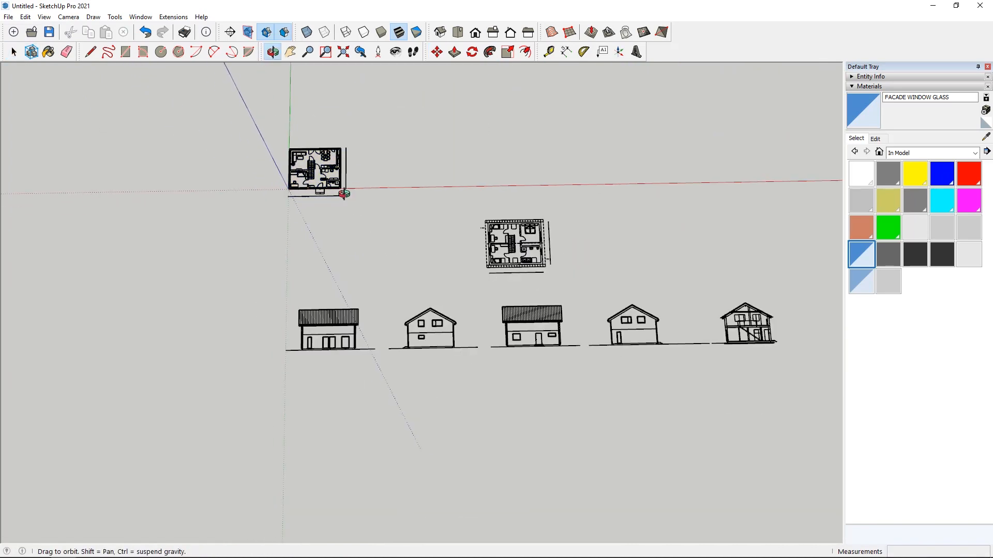
pyautogui.moveTo(396, 276); pyautogui.dragTo(395, 206, button='middle')
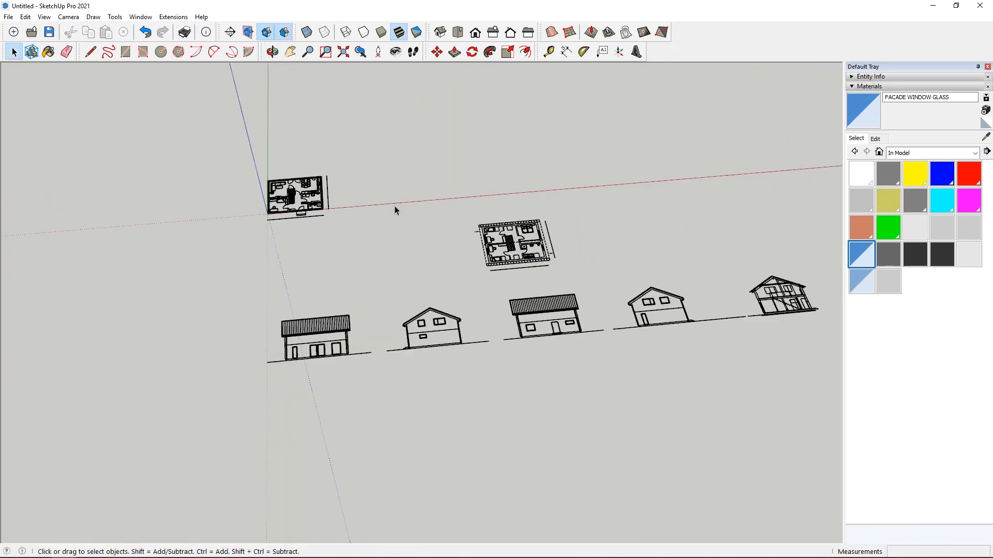
pyautogui.moveTo(328, 250); pyautogui.dragTo(306, 359, button='middle')
pyautogui.click(341, 338)
pyautogui.moveTo(347, 296); pyautogui.dragTo(331, 365, button='middle')
pyautogui.click(456, 269)
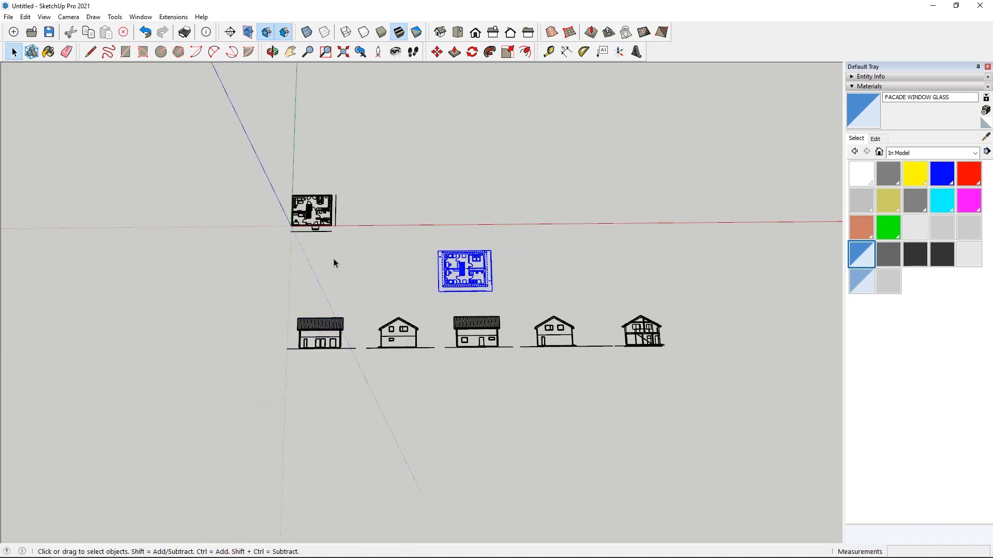
pyautogui.click(333, 259)
# Draw a helper rectangle about 1865 by 1090 cm beside the ground floor plan and pull it up into a box.
pyautogui.click(126, 52)
pyautogui.scroll(3, 401, 137)
pyautogui.click(379, 274)
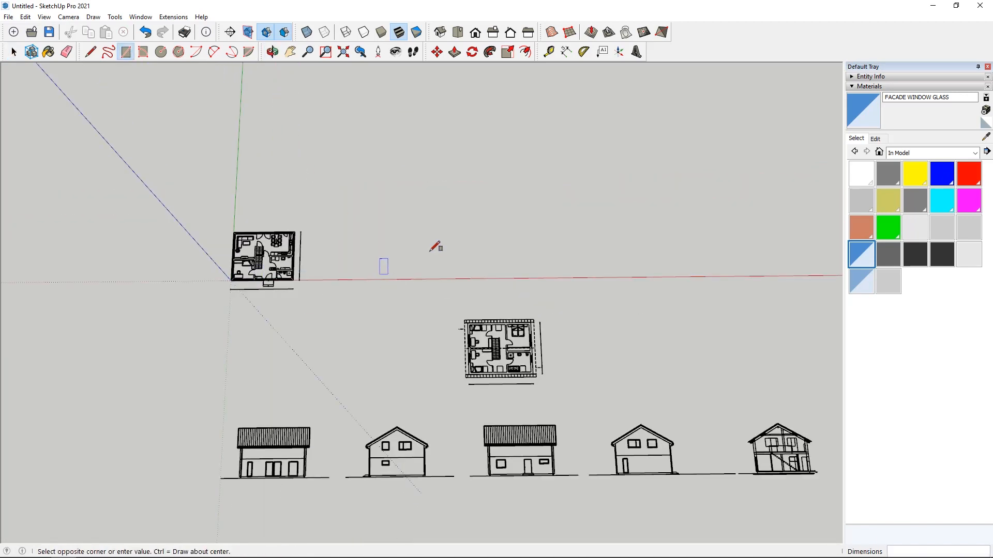
pyautogui.click(490, 213)
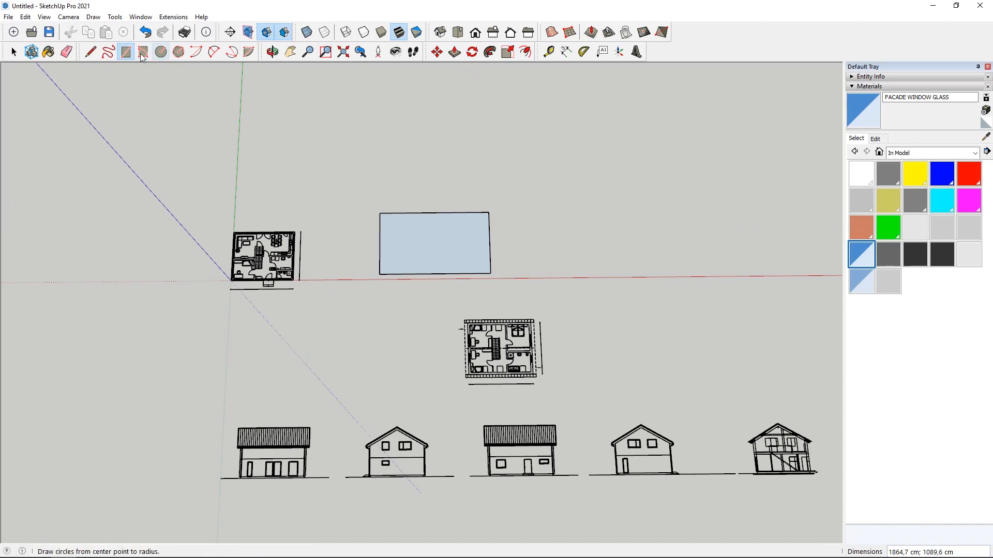
pyautogui.click(455, 51)
pyautogui.moveTo(310, 301); pyautogui.dragTo(391, 279, button='middle')
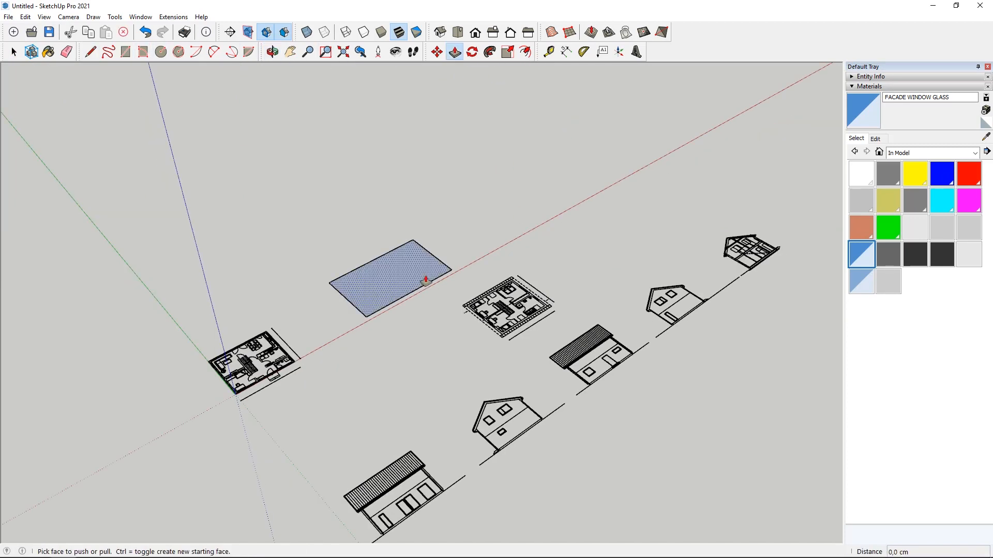
pyautogui.click(391, 279)
pyautogui.click(313, 206)
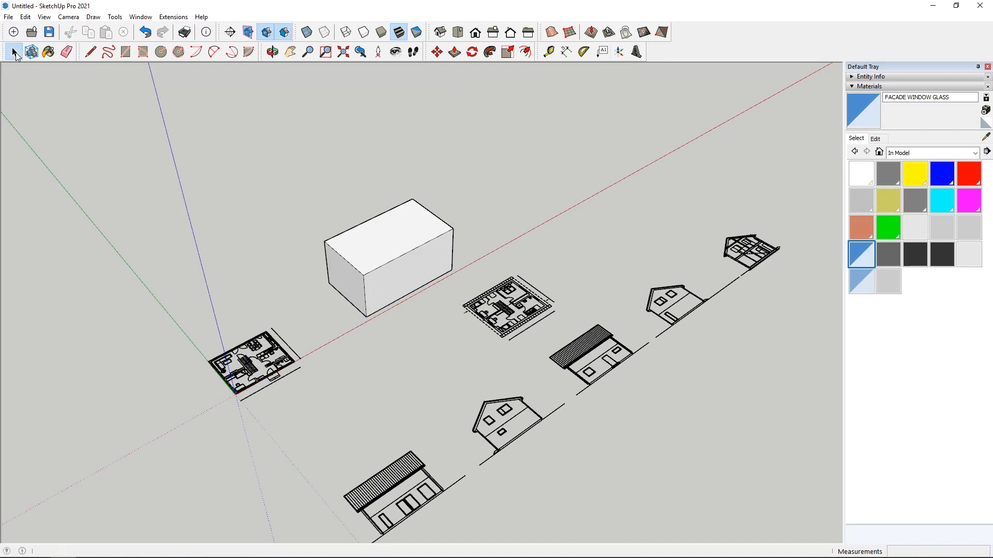
# Rotate the five elevations 90° to stand upright, using the box's side face as the rotation plane.
pyautogui.click(14, 51)
pyautogui.moveTo(259, 175); pyautogui.dragTo(329, 272, button='middle')
pyautogui.press('q')
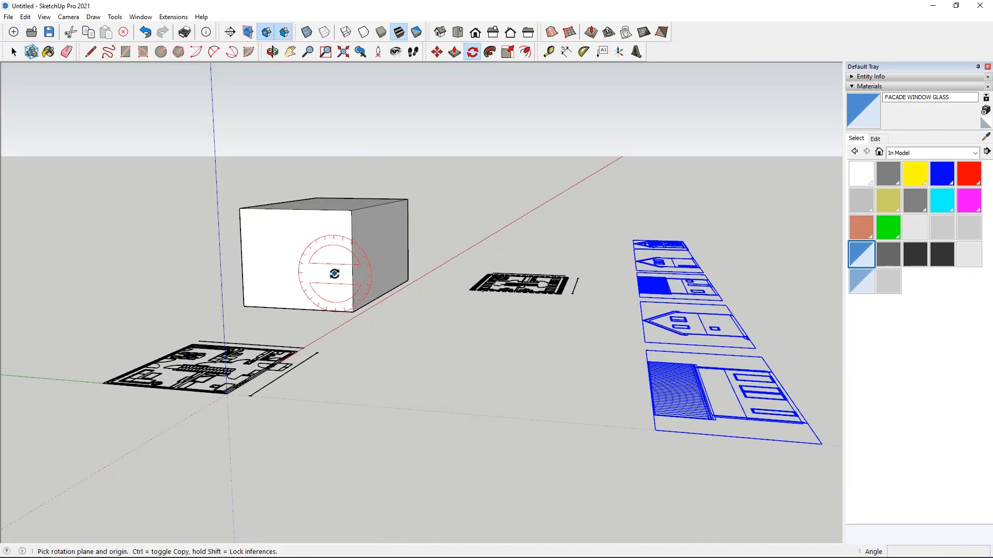
pyautogui.click(334, 273)
pyautogui.click(291, 272)
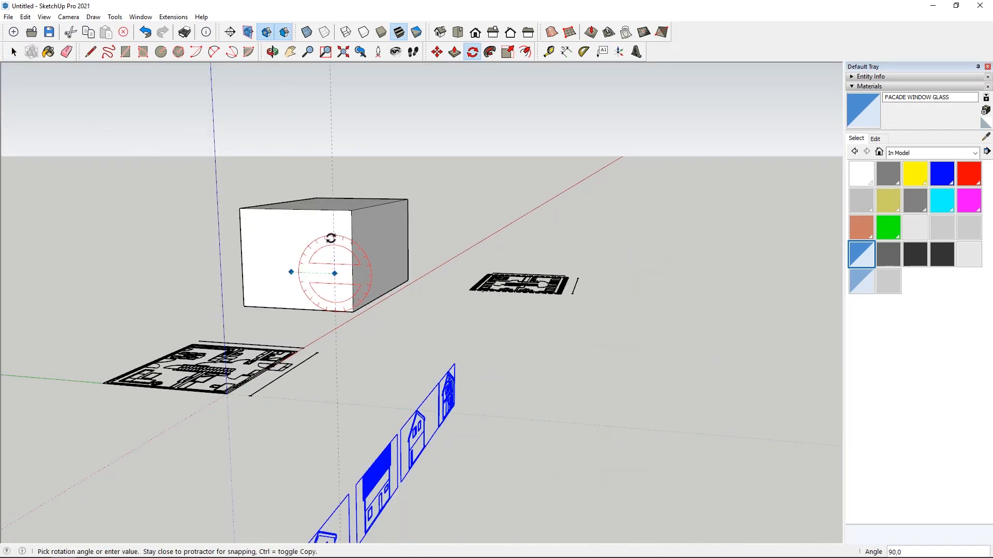
pyautogui.moveTo(331, 238); pyautogui.dragTo(629, 199, button='middle')
# Select the entire helper box and delete it.
pyautogui.moveTo(165, 383); pyautogui.dragTo(357, 367, button='middle')
pyautogui.scroll(3, 362, 209)
pyautogui.press('space')
pyautogui.tripleClick(360, 209)
pyautogui.scroll(-2, 388, 197)
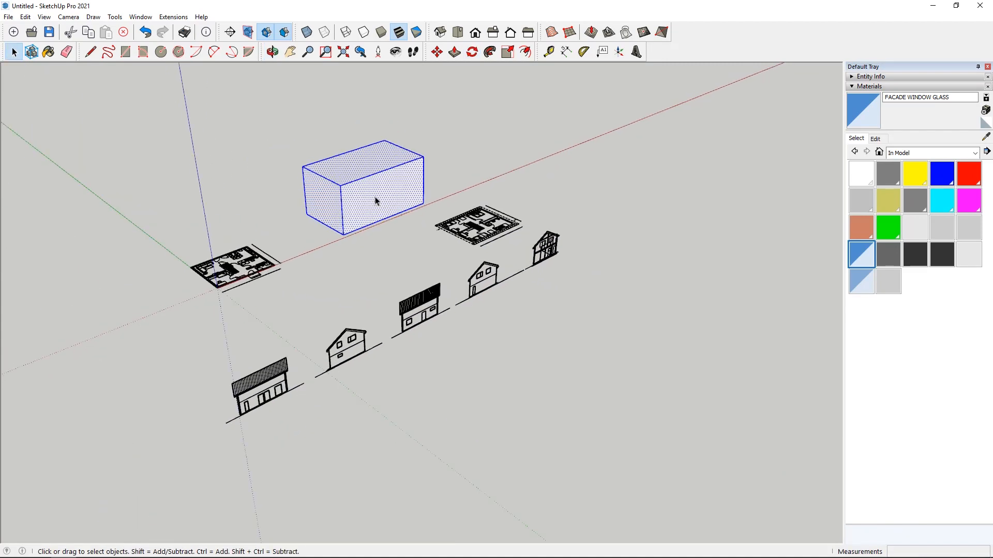
pyautogui.scroll(4, 341, 202)
pyautogui.press('Delete')
pyautogui.scroll(-3, 593, 202)
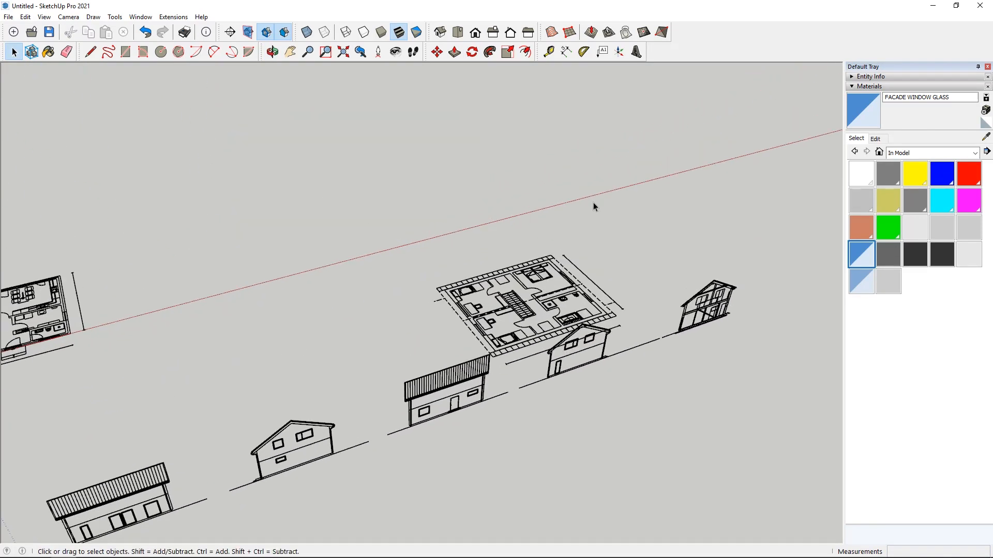
# Examine how the ground floor plan at the origin relates to the row of upright elevations.
pyautogui.moveTo(594, 202); pyautogui.dragTo(398, 353, button='middle')
pyautogui.moveTo(228, 321); pyautogui.dragTo(210, 336, button='middle')
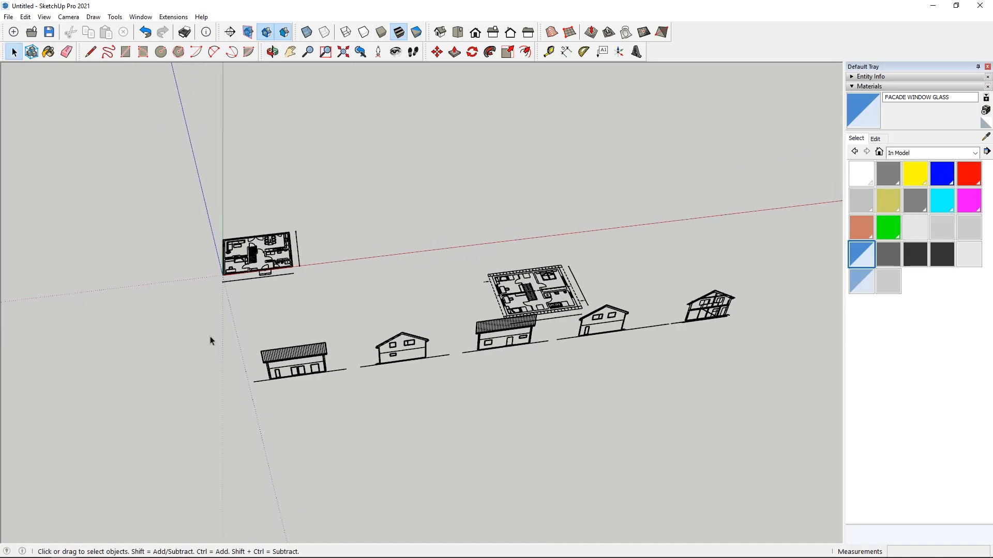
pyautogui.scroll(2, 337, 414)
pyautogui.scroll(-2, 361, 401)
pyautogui.moveTo(361, 401); pyautogui.dragTo(348, 428, button='middle')
pyautogui.scroll(5, 206, 222)
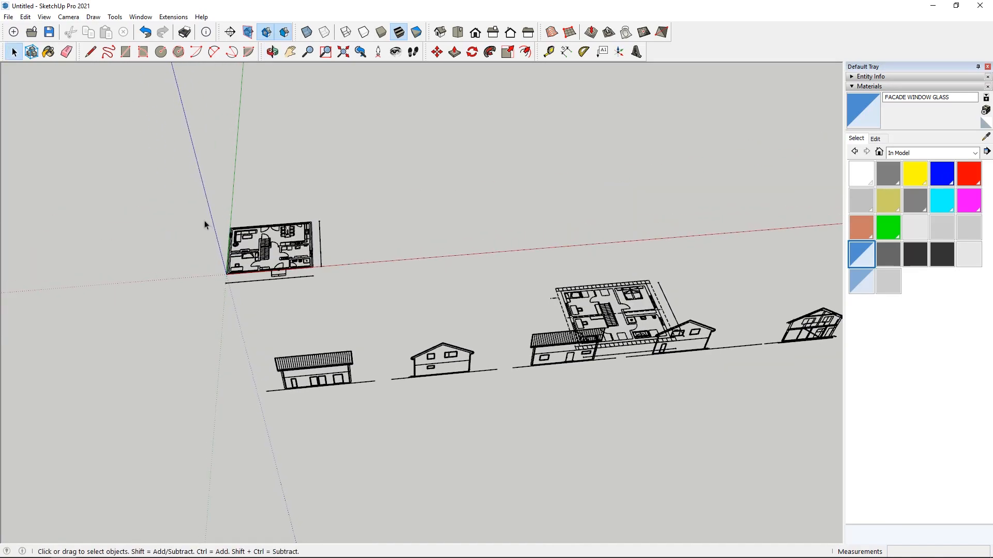
pyautogui.scroll(3, 312, 315)
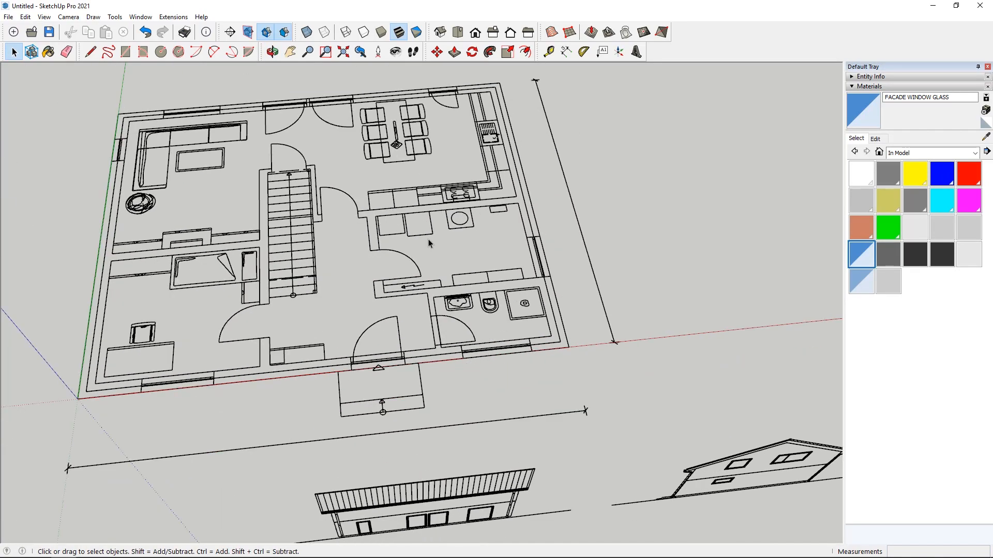
pyautogui.scroll(-4, 428, 239)
pyautogui.scroll(3, 378, 303)
pyautogui.scroll(-5, 378, 303)
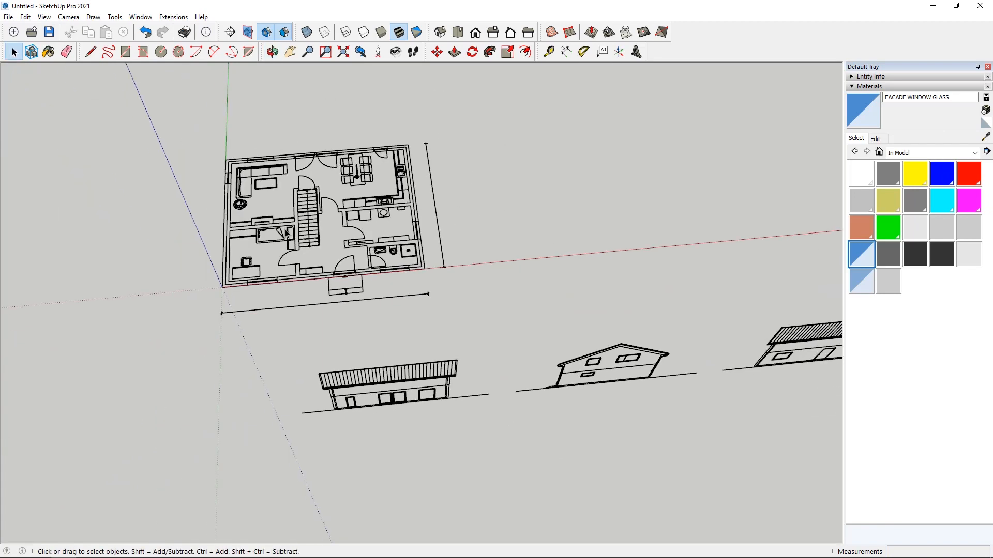
pyautogui.moveTo(393, 268); pyautogui.dragTo(591, 324, button='middle')
# Move the elevation with the entrance door by its lower base corner to the origin of the ground floor plan.
pyautogui.scroll(4, 591, 324)
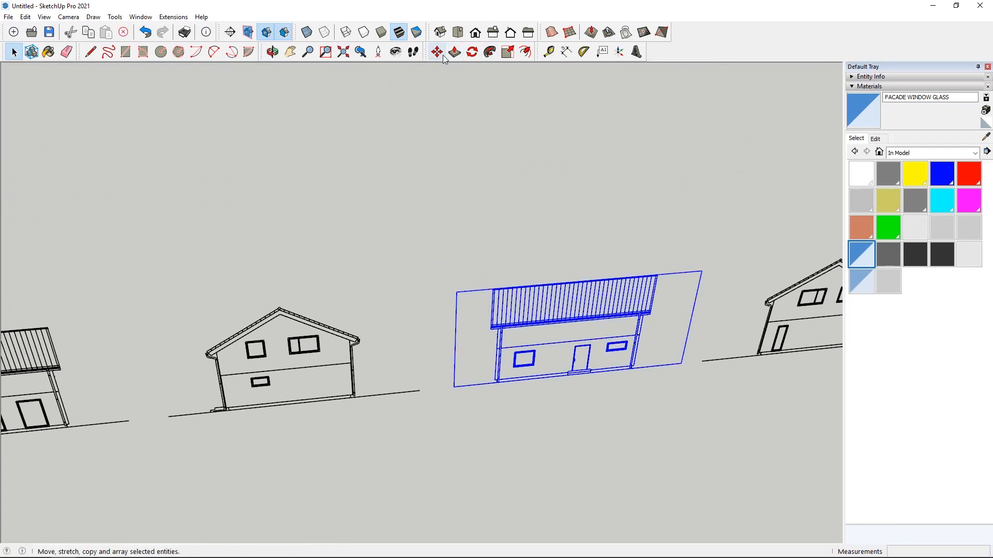
pyautogui.scroll(4, 469, 436)
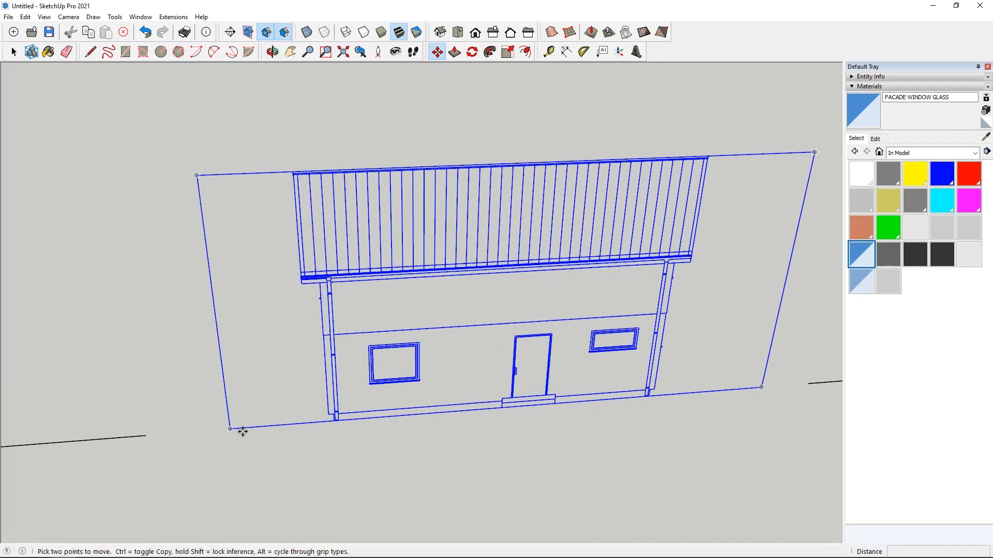
pyautogui.scroll(3, 240, 429)
pyautogui.click(223, 428)
pyautogui.scroll(-10, 459, 452)
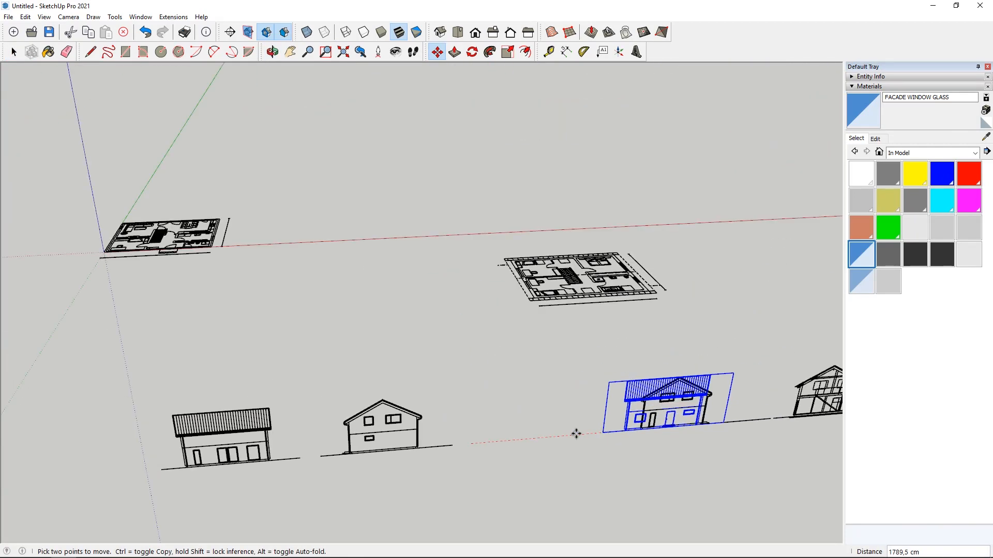
pyautogui.scroll(8, 454, 410)
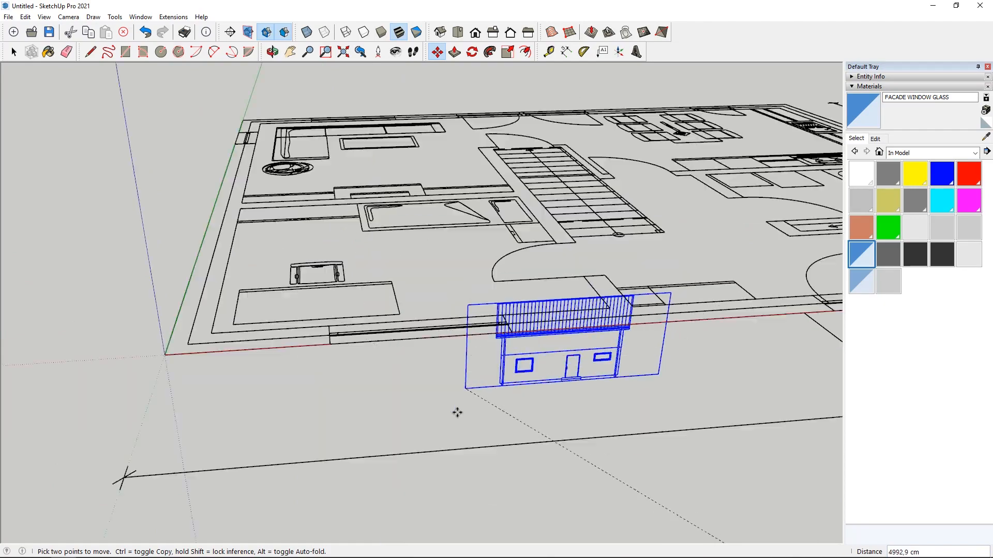
pyautogui.click(164, 348)
pyautogui.scroll(-4, 164, 348)
# Move the entrance elevation about 730 cm along the green axis, away from the front of the ground floor plan.
pyautogui.moveTo(164, 348); pyautogui.dragTo(501, 376, button='middle')
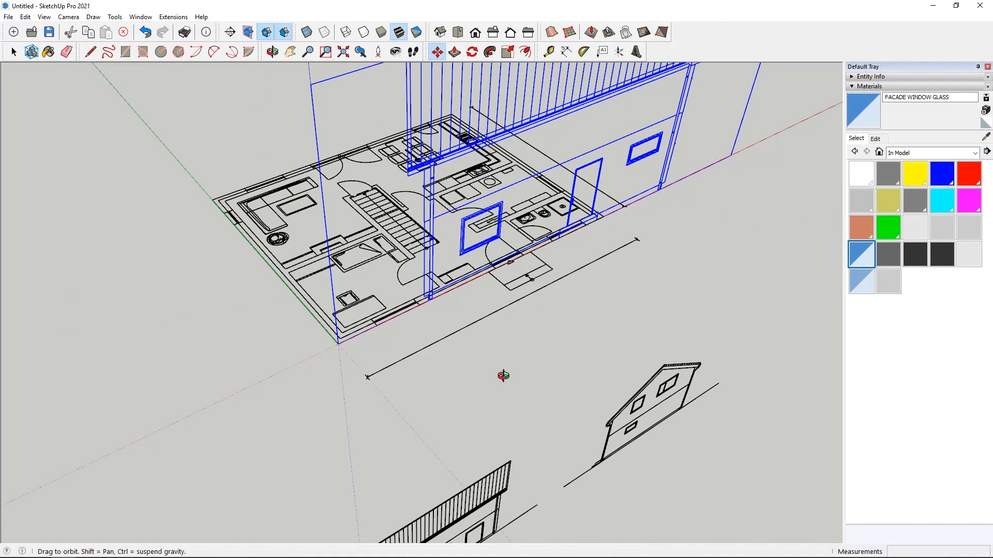
pyautogui.scroll(-2, 254, 260)
pyautogui.scroll(-2, 254, 260)
pyautogui.click(228, 284)
pyautogui.click(287, 341)
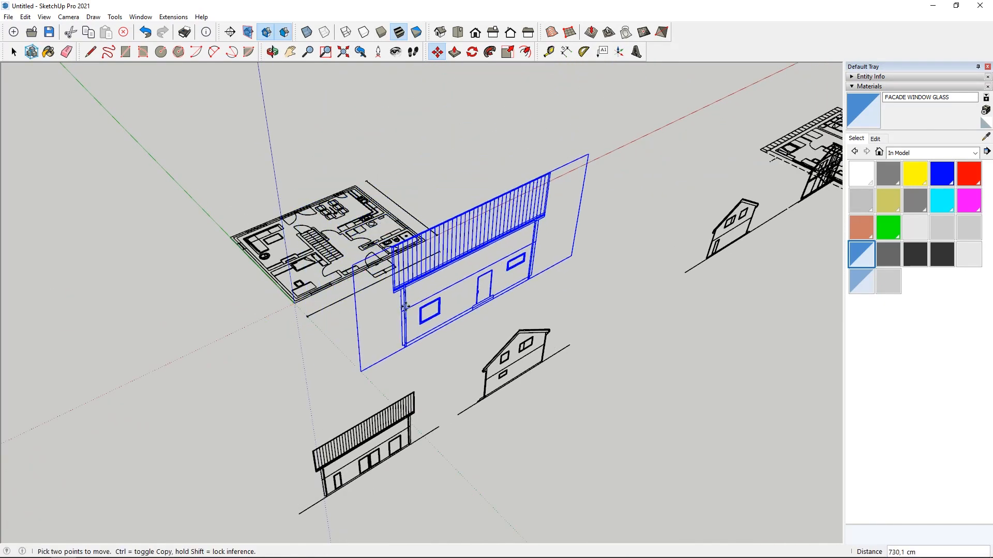
# Shift the entrance elevation along the red axis to line its outer wall edge up with the plan's corner at the origin.
pyautogui.moveTo(287, 341); pyautogui.dragTo(280, 368, button='middle')
pyautogui.scroll(6, 279, 368)
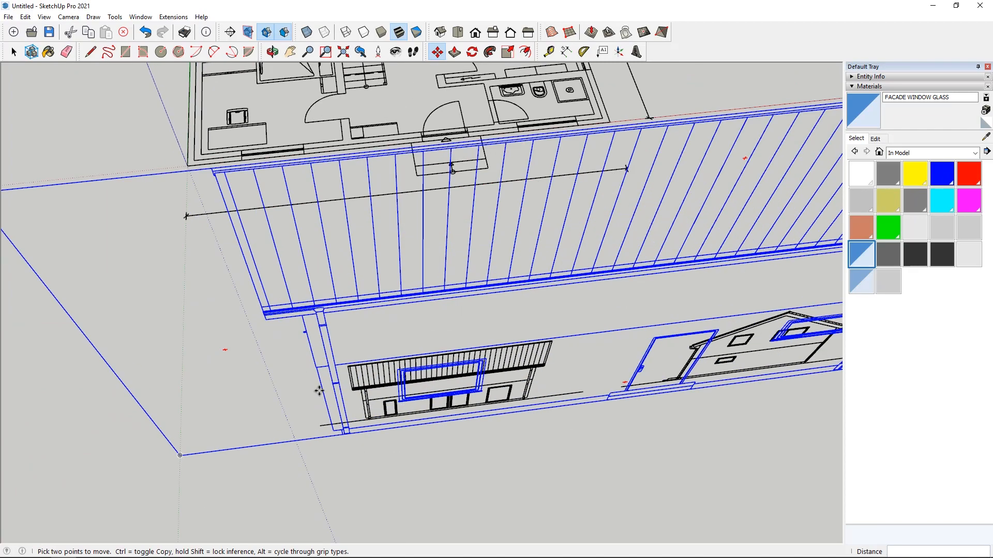
pyautogui.click(321, 390)
pyautogui.scroll(-3, 301, 390)
pyautogui.scroll(5, 231, 252)
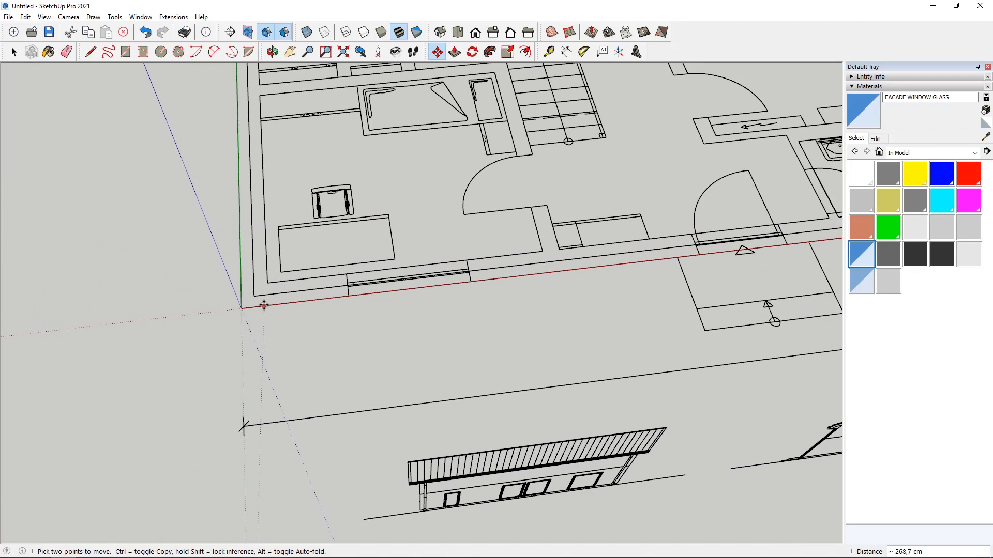
pyautogui.click(242, 308)
pyautogui.scroll(-6, 246, 245)
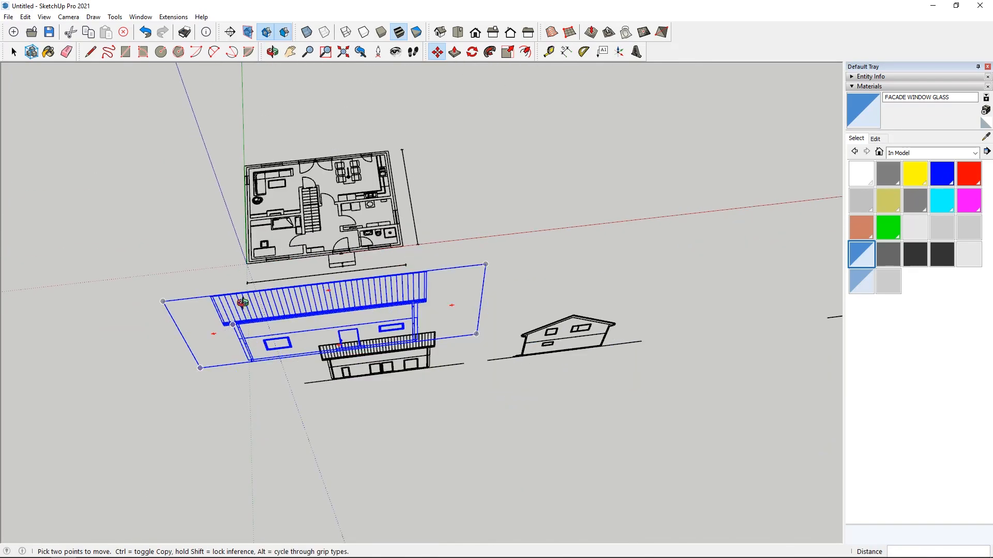
# Move the entrance elevation vertically along the blue axis by its lower base corner to level it with the ground floor plan.
pyautogui.moveTo(242, 304); pyautogui.dragTo(500, 201, button='middle')
pyautogui.scroll(3, 500, 201)
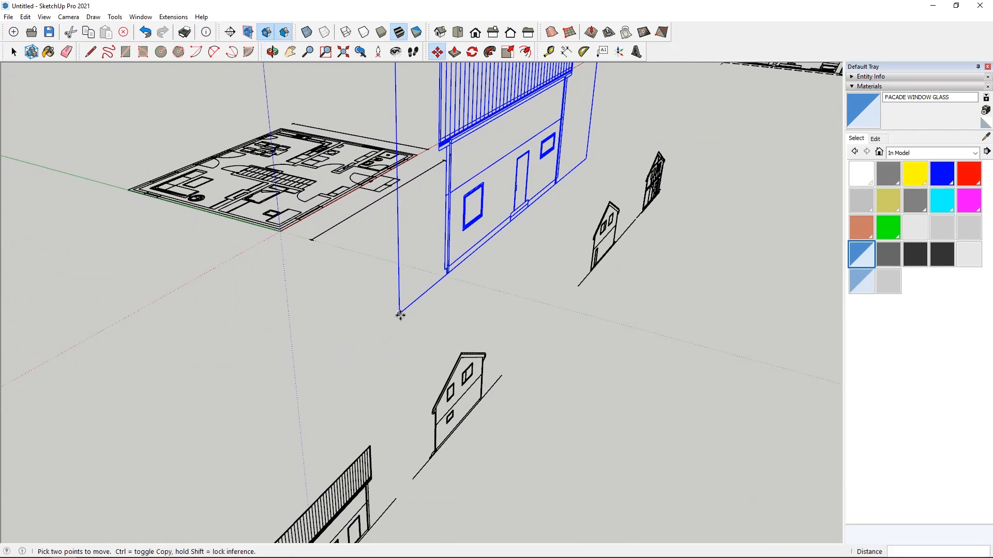
pyautogui.click(400, 314)
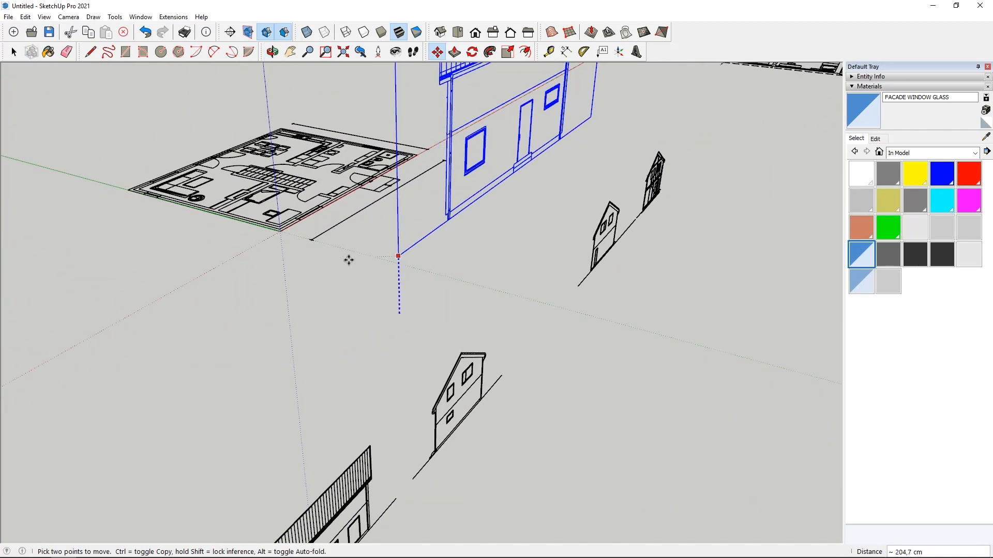
pyautogui.scroll(3, 320, 248)
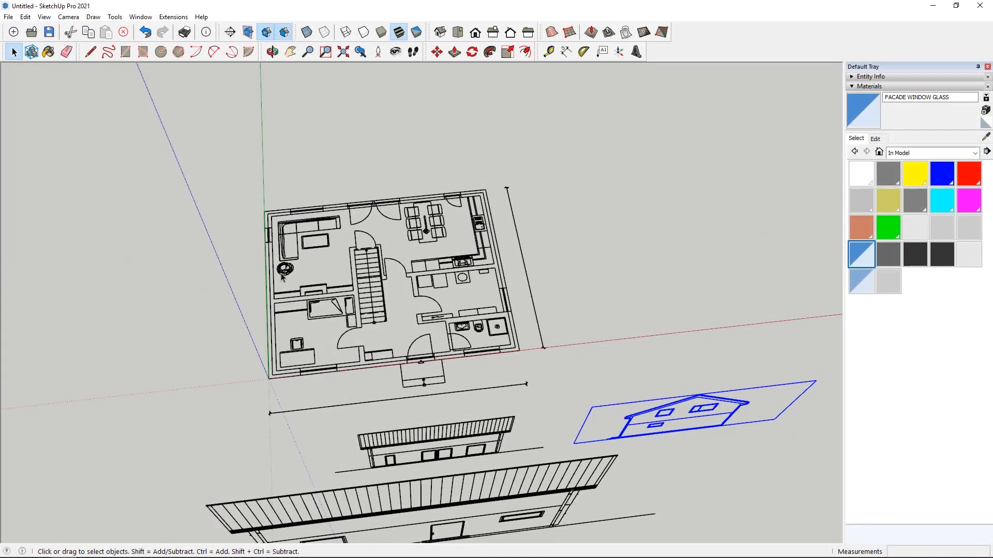
# Rotate the gable elevation with the door to stand parallel to the green axis.
pyautogui.moveTo(279, 270); pyautogui.dragTo(274, 293, button='middle')
pyautogui.scroll(-4, 269, 241)
pyautogui.scroll(4, 279, 234)
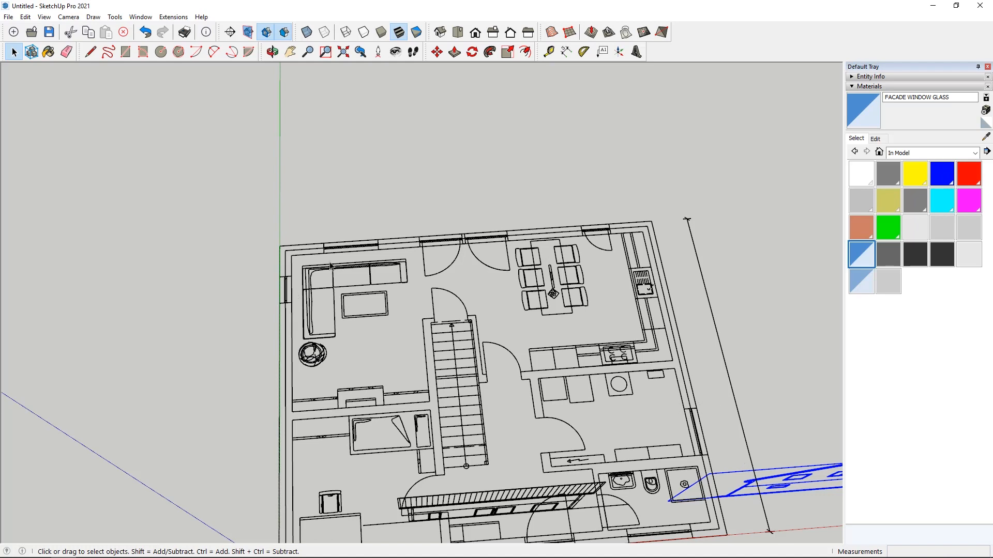
pyautogui.scroll(-5, 491, 285)
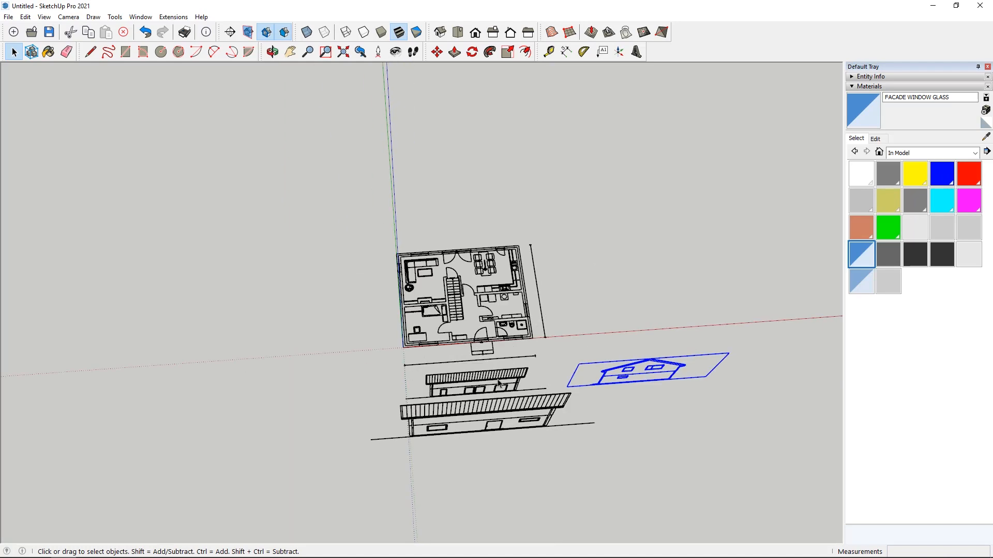
pyautogui.moveTo(463, 316); pyautogui.dragTo(422, 269, button='middle')
pyautogui.scroll(-3, 416, 269)
pyautogui.scroll(4, 680, 346)
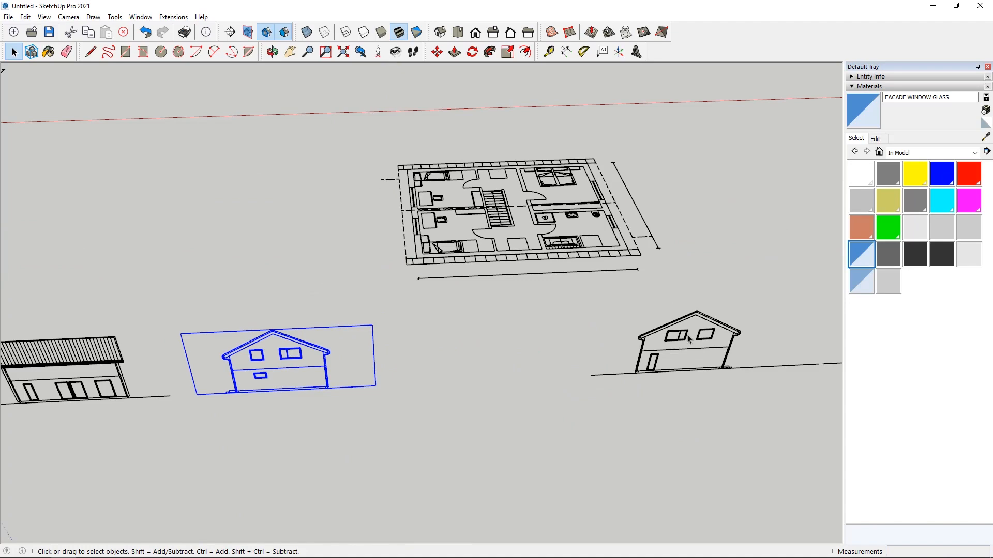
pyautogui.click(472, 52)
pyautogui.scroll(-2, 520, 363)
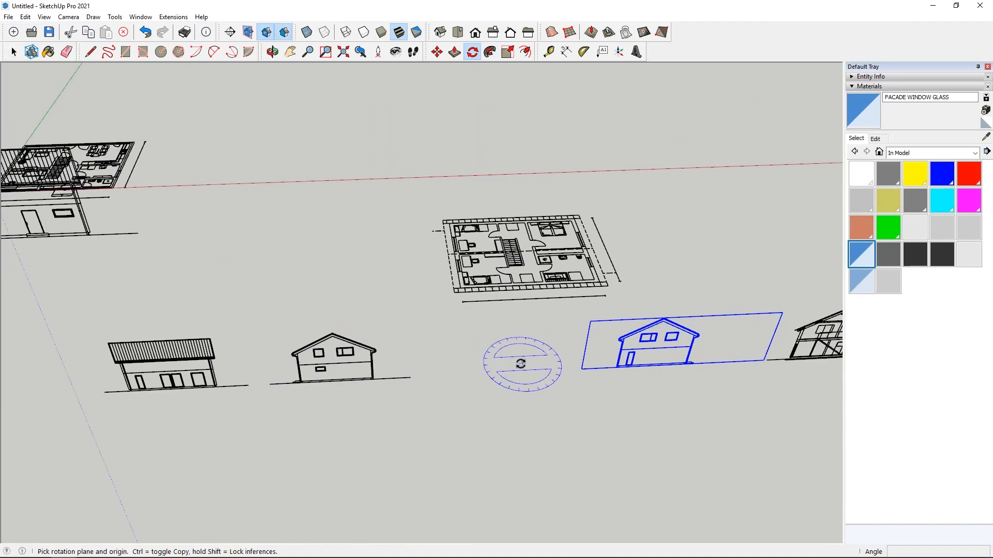
pyautogui.moveTo(523, 387); pyautogui.dragTo(429, 98, button='middle')
# Move the rotated gable elevation by its lower corner to the side of the ground floor plan at the green axis.
pyautogui.click(438, 51)
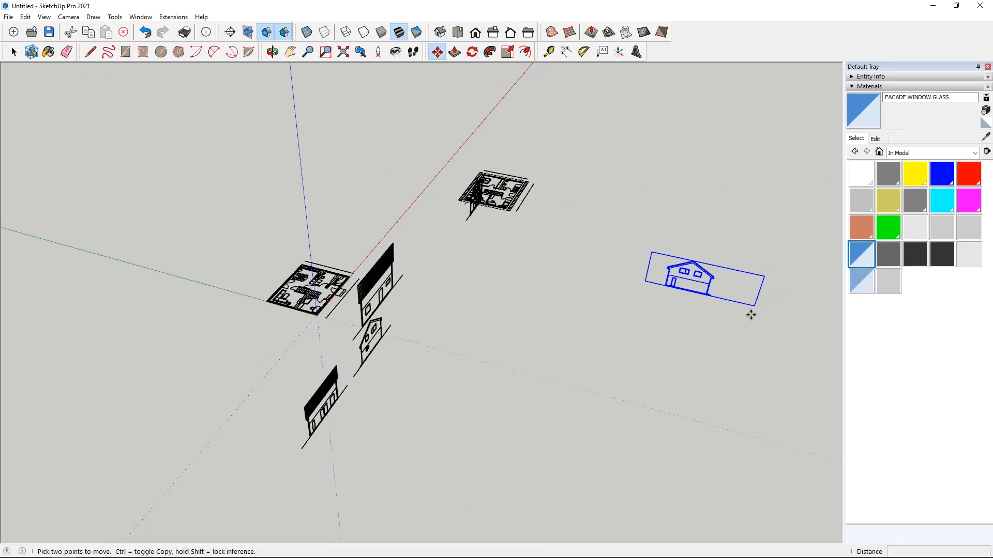
pyautogui.scroll(3, 753, 310)
pyautogui.click(748, 302)
pyautogui.scroll(-3, 748, 302)
pyautogui.scroll(3, 242, 261)
pyautogui.moveTo(254, 305); pyautogui.dragTo(261, 181, button='middle')
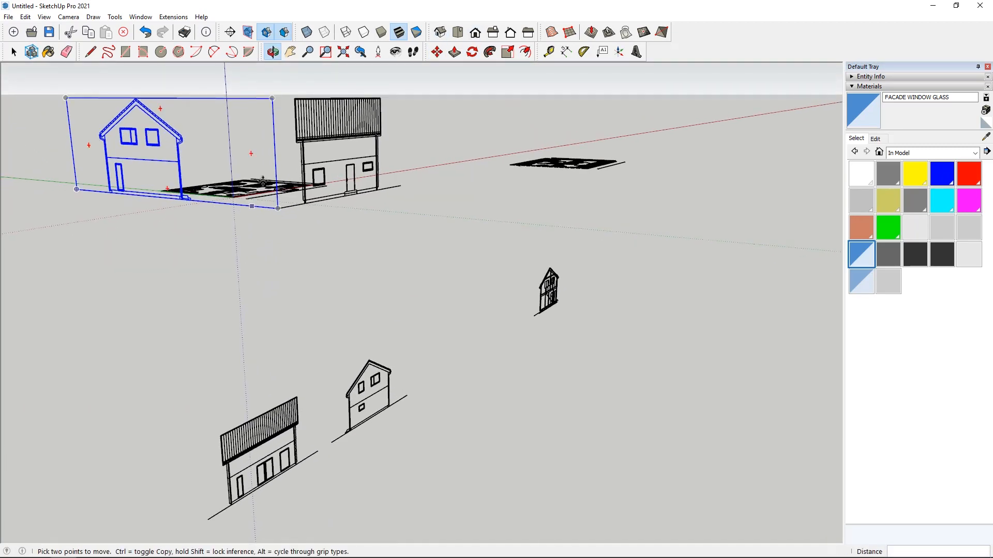
pyautogui.scroll(3, 261, 181)
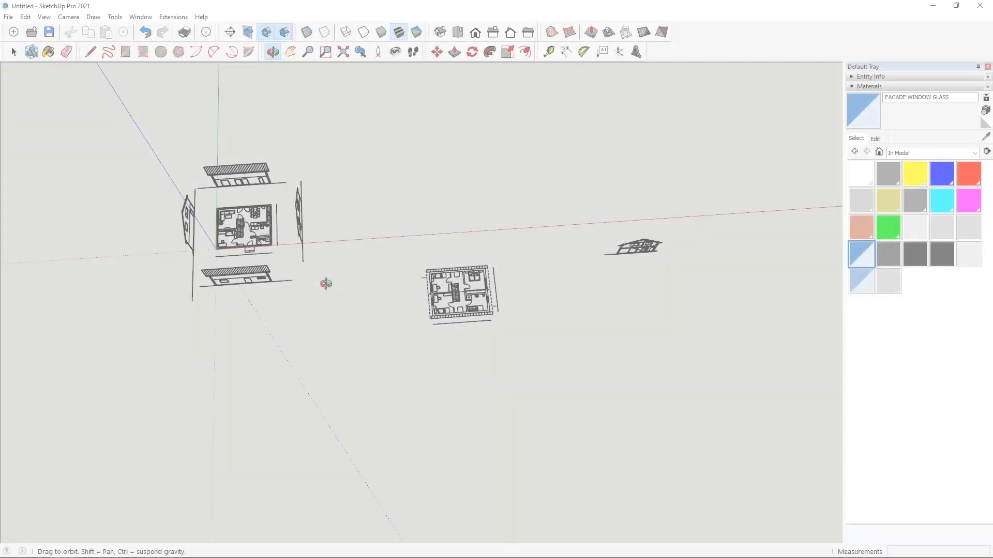
# Move the cross-section drawing by its lower corner onto the ground floor plan at the corner of the entrance step.
pyautogui.moveTo(326, 284); pyautogui.dragTo(336, 307, button='middle')
pyautogui.scroll(3, 610, 331)
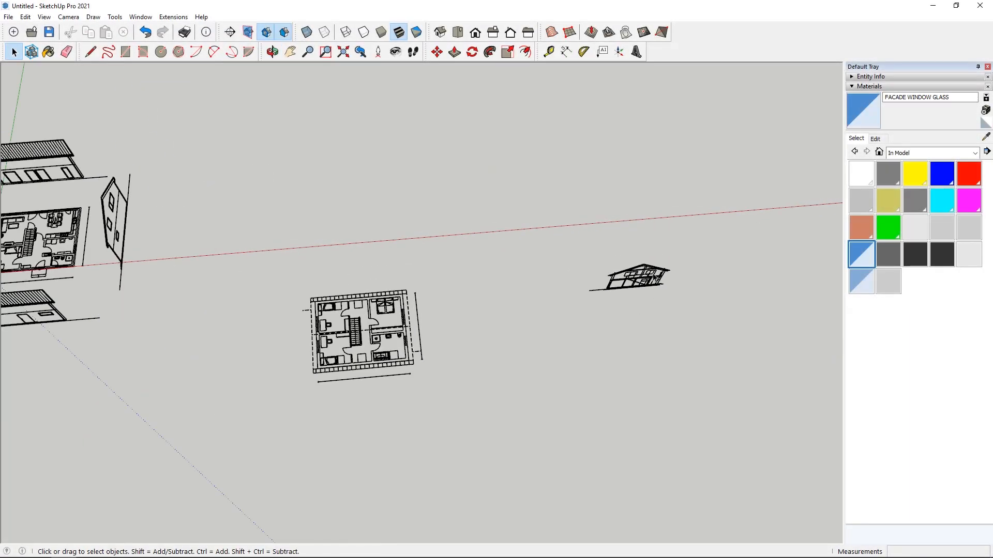
pyautogui.scroll(8, 654, 278)
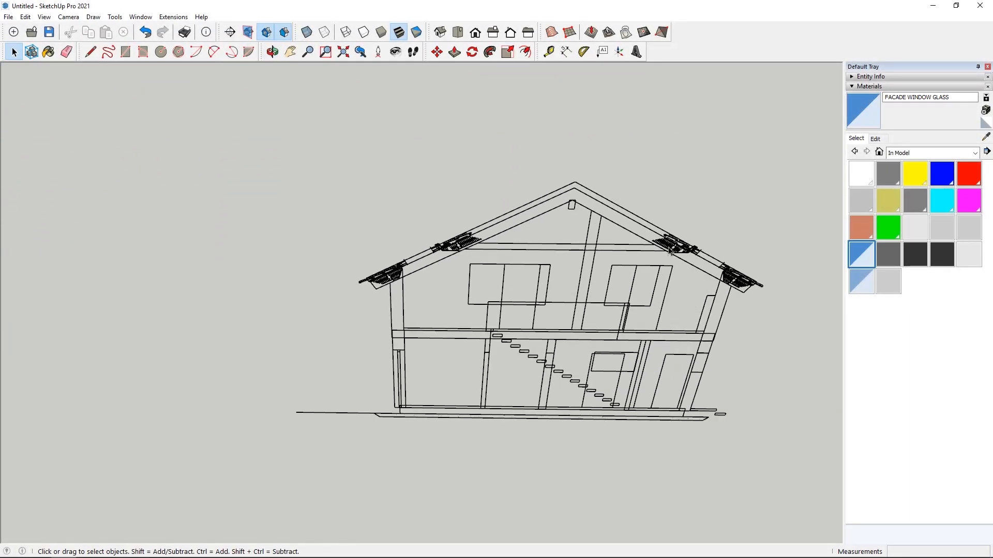
pyautogui.click(687, 249)
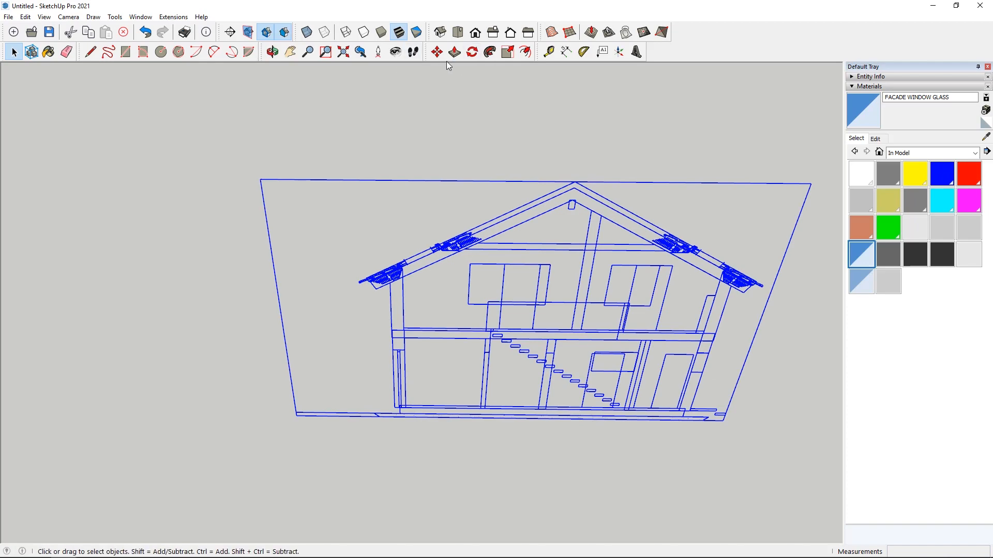
pyautogui.click(361, 278)
pyautogui.scroll(-6, 361, 274)
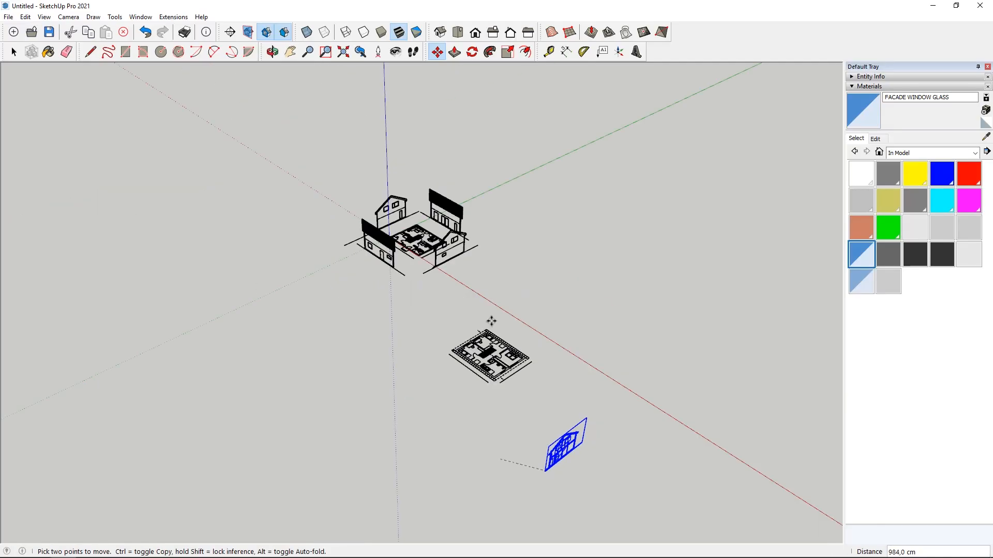
pyautogui.scroll(10, 329, 208)
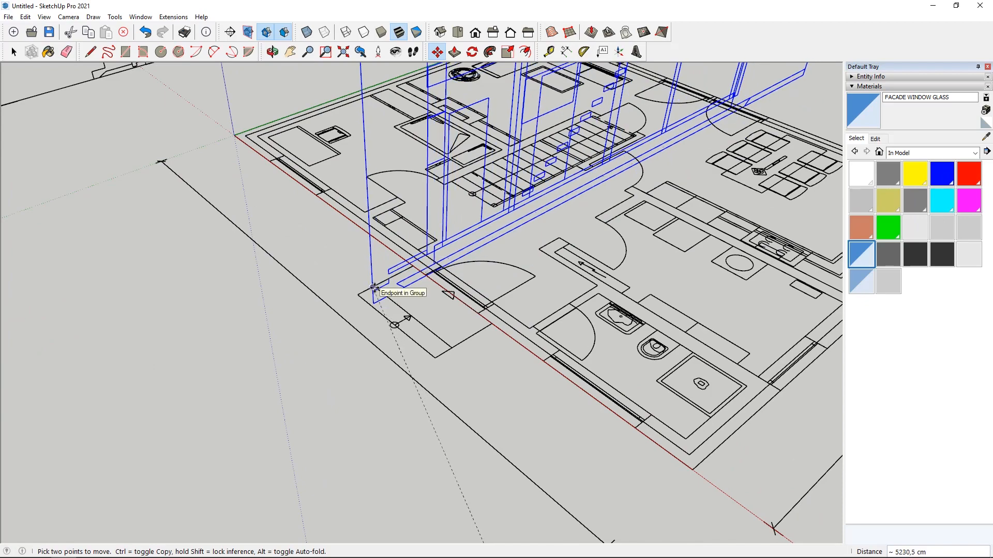
pyautogui.click(374, 287)
# Level the cross-section's base with the gable elevation's ground line and shift the section along the red axis over the plan.
pyautogui.moveTo(373, 290); pyautogui.dragTo(318, 235, button='middle')
pyautogui.click(316, 232)
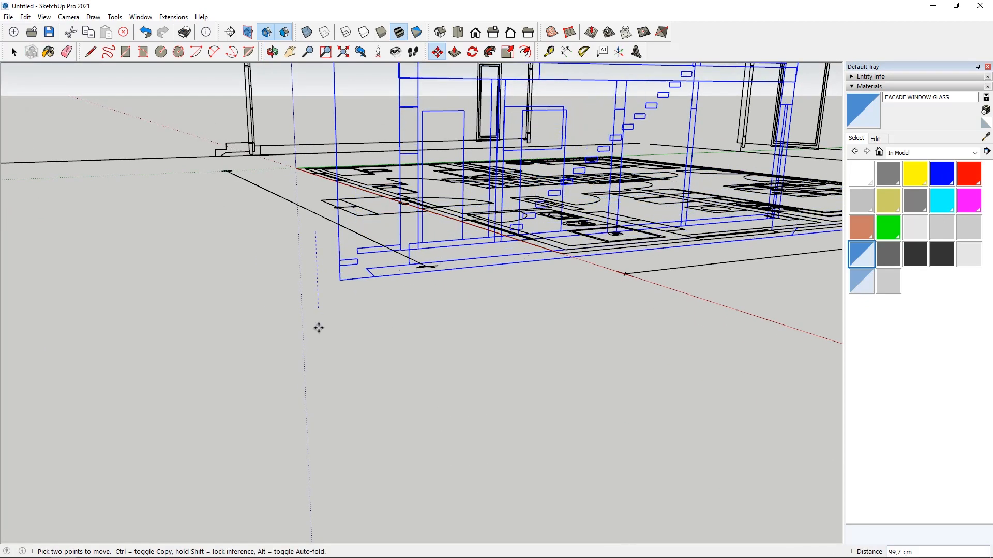
pyautogui.click(317, 367)
pyautogui.moveTo(317, 368); pyautogui.dragTo(419, 313, button='middle')
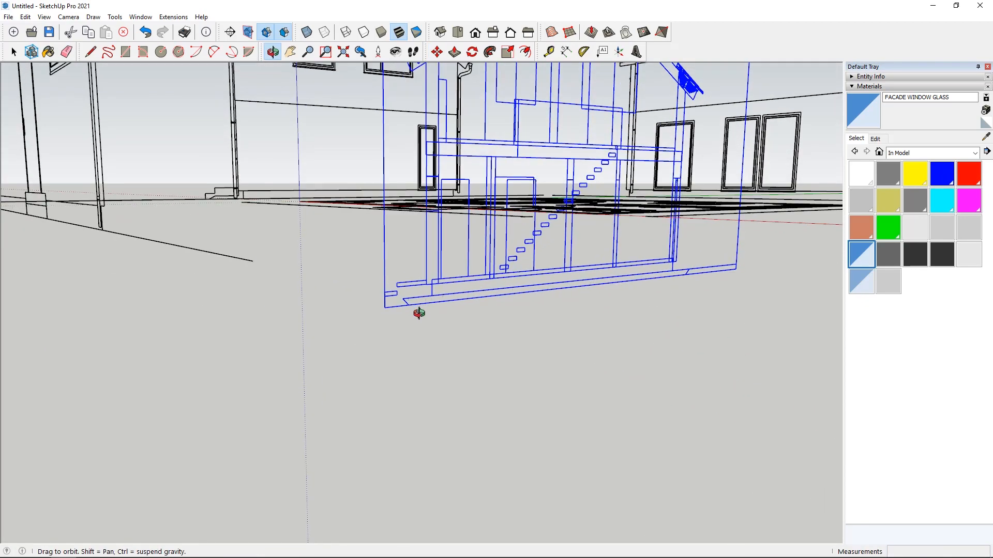
pyautogui.click(737, 263)
pyautogui.scroll(-4, 732, 253)
pyautogui.moveTo(730, 254); pyautogui.dragTo(468, 357, button='middle')
pyautogui.click(733, 325)
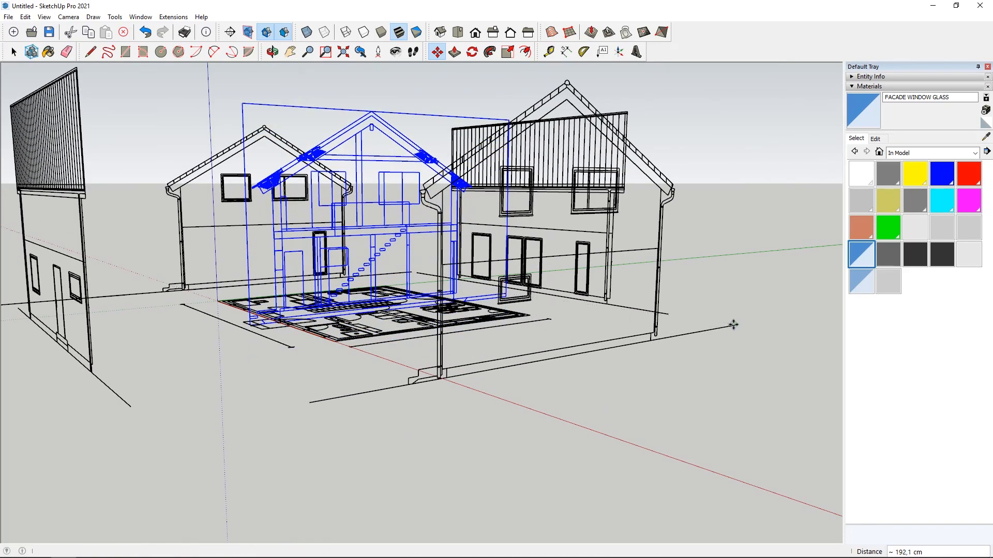
pyautogui.moveTo(733, 325); pyautogui.dragTo(173, 344, button='middle')
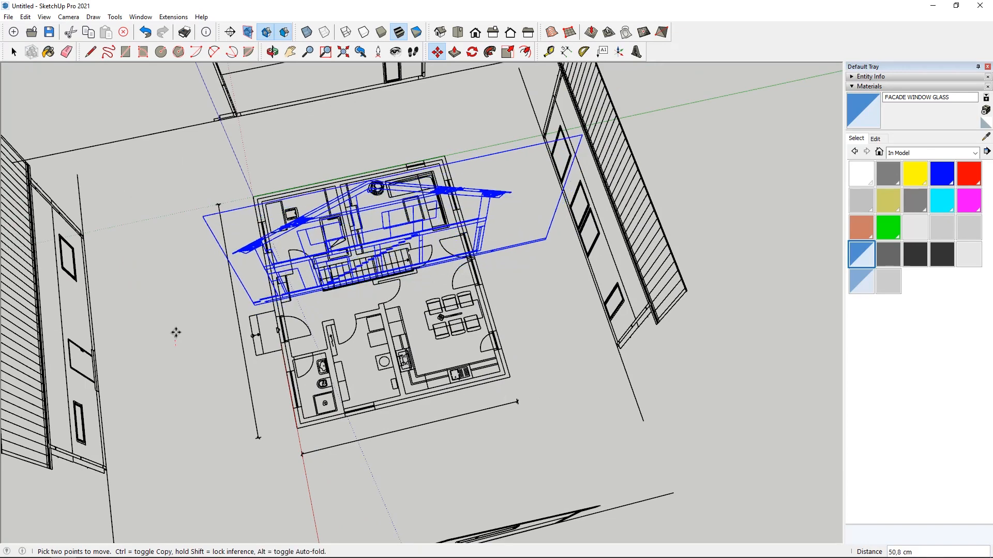
pyautogui.click(270, 340)
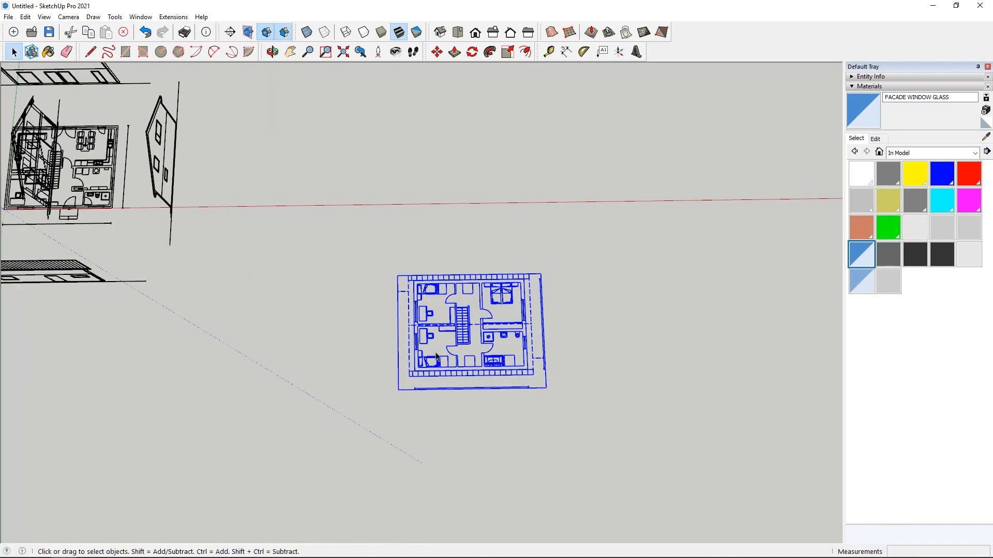
# Move the upper floor plan closer to the ground floor plan so it lies across the red axis.
pyautogui.scroll(5, 460, 349)
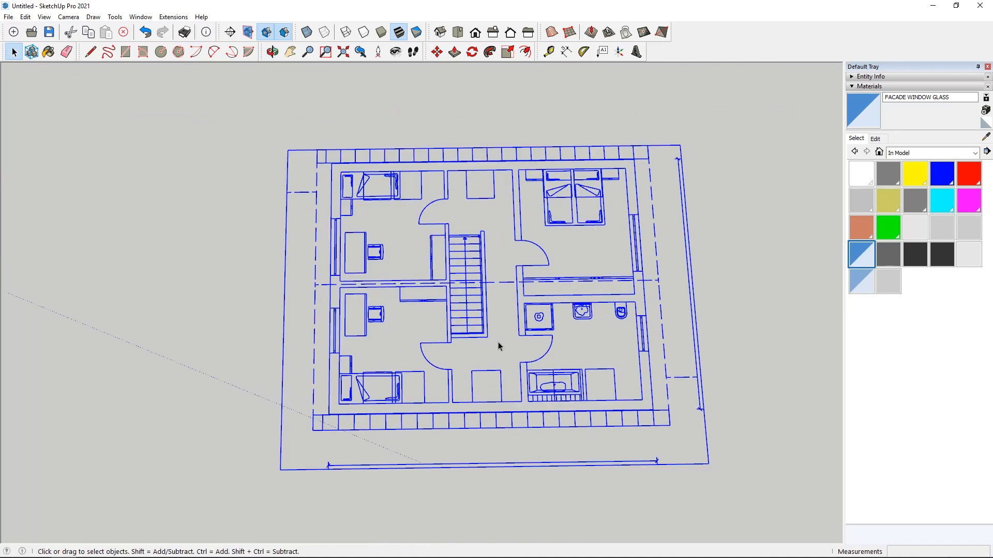
pyautogui.press('m')
pyautogui.scroll(8, 372, 405)
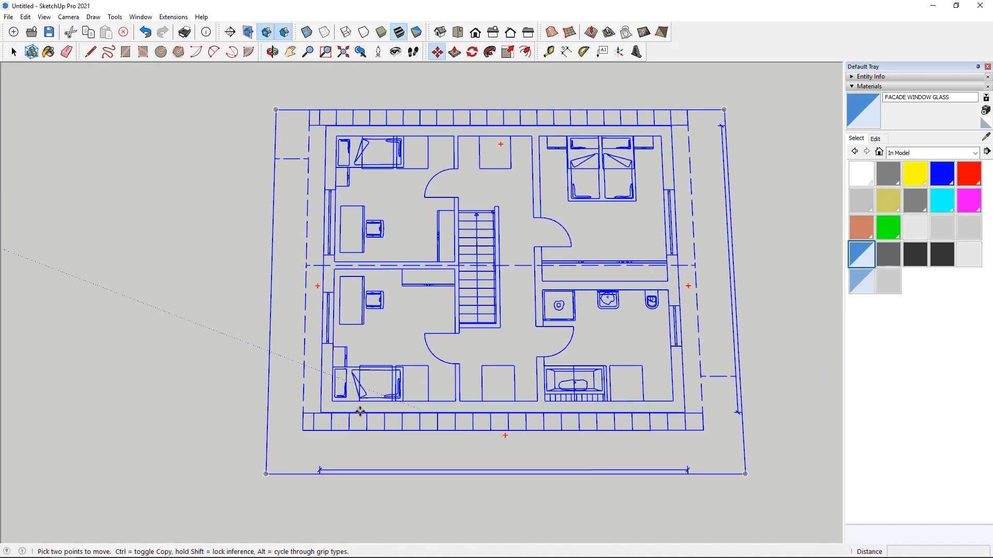
pyautogui.click(357, 302)
pyautogui.scroll(-10, 357, 302)
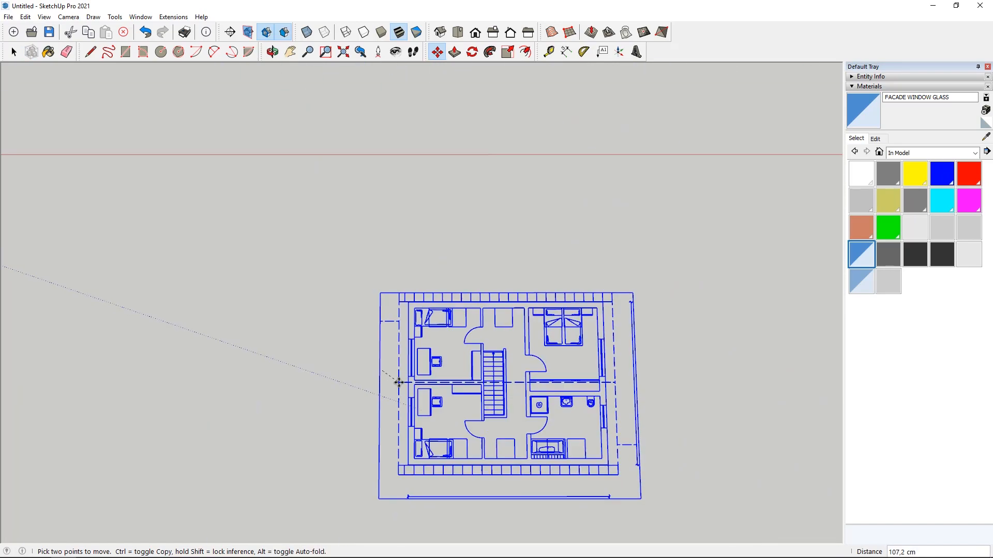
pyautogui.scroll(8, 237, 224)
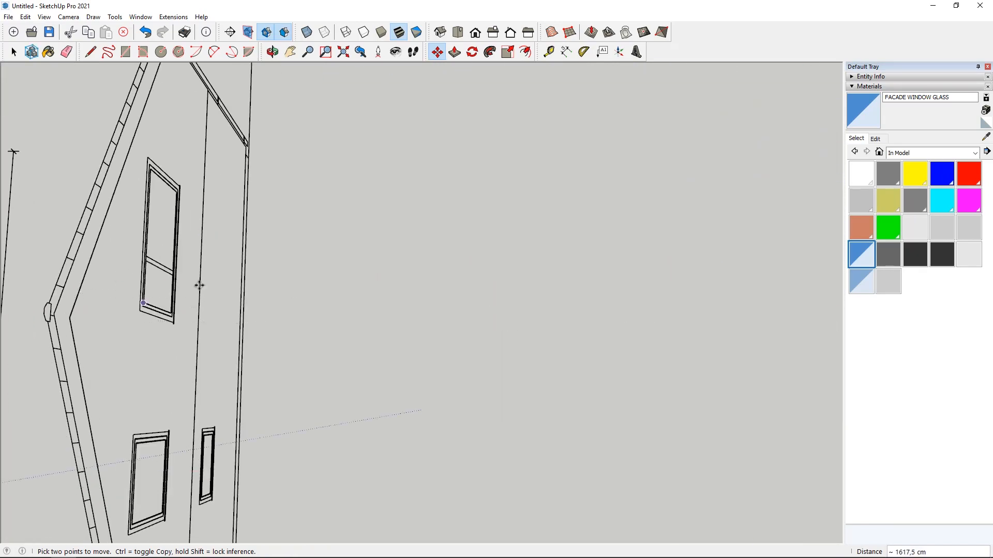
pyautogui.scroll(-8, 238, 294)
pyautogui.moveTo(292, 316); pyautogui.dragTo(310, 207, button='middle')
pyautogui.click(362, 379)
pyautogui.moveTo(361, 379); pyautogui.dragTo(294, 352, button='middle')
pyautogui.scroll(6, 345, 319)
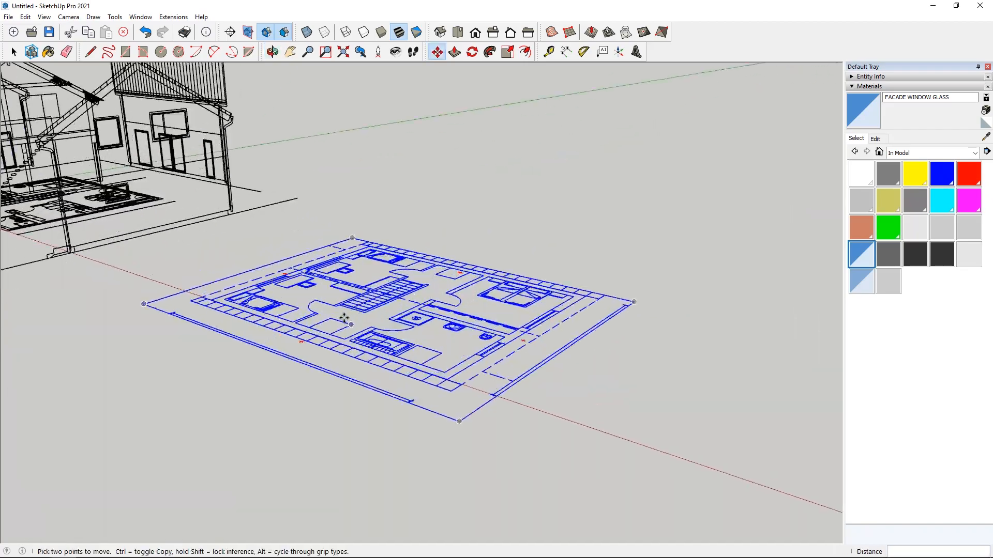
# Move the upper floor plan over the ground floor plan and raise it to the upper storey's height.
pyautogui.scroll(6, 349, 314)
pyautogui.click(381, 312)
pyautogui.scroll(-10, 381, 333)
pyautogui.moveTo(381, 336); pyautogui.dragTo(414, 362, button='middle')
pyautogui.scroll(8, 310, 227)
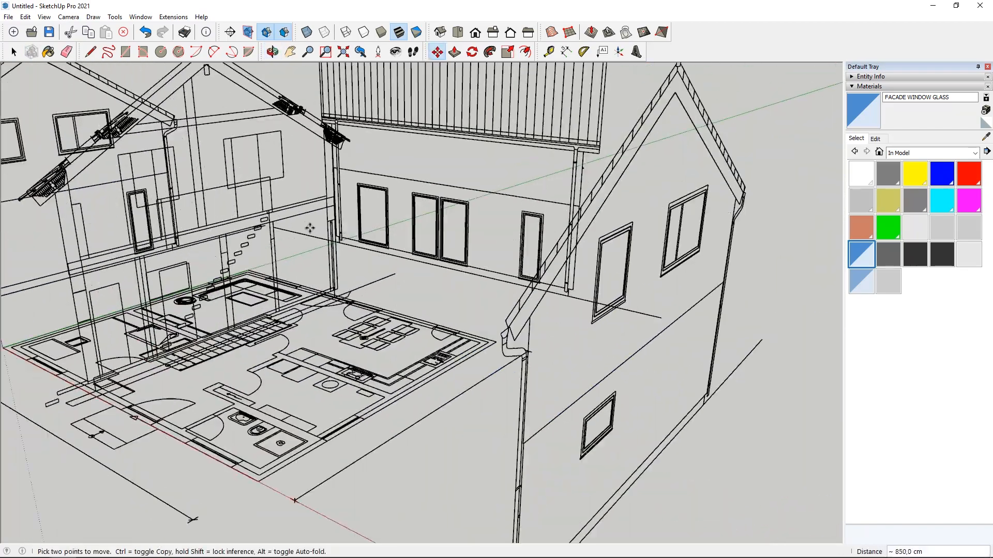
pyautogui.scroll(4, 310, 227)
pyautogui.moveTo(310, 228); pyautogui.dragTo(249, 155, button='middle')
pyautogui.scroll(-6, 323, 151)
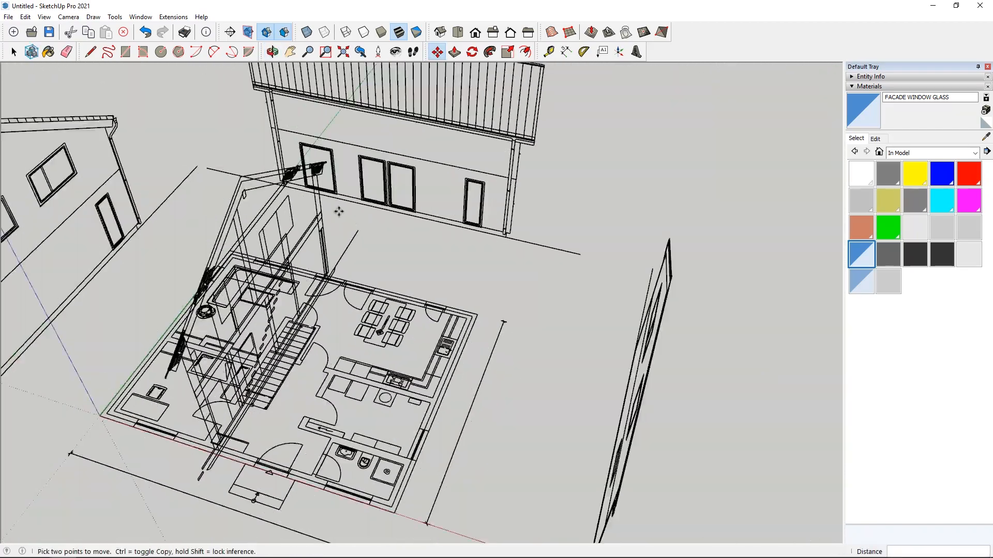
pyautogui.moveTo(322, 151); pyautogui.dragTo(687, 373, button='middle')
pyautogui.click(522, 416)
# Examine how the raised upper floor plan fits over the ground floor plan and between the surrounding elevations.
pyautogui.scroll(4, 523, 417)
pyautogui.moveTo(523, 417); pyautogui.dragTo(224, 344, button='middle')
pyautogui.scroll(6, 363, 333)
pyautogui.scroll(-5, 362, 332)
pyautogui.scroll(8, 223, 343)
pyautogui.scroll(-5, 229, 350)
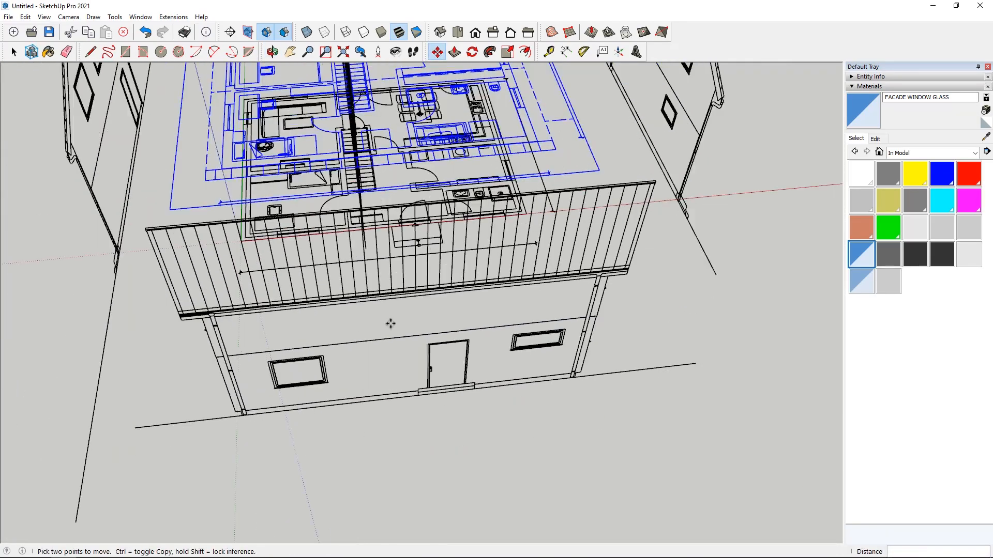
pyautogui.moveTo(390, 324); pyautogui.dragTo(299, 344, button='middle')
pyautogui.scroll(-6, 299, 343)
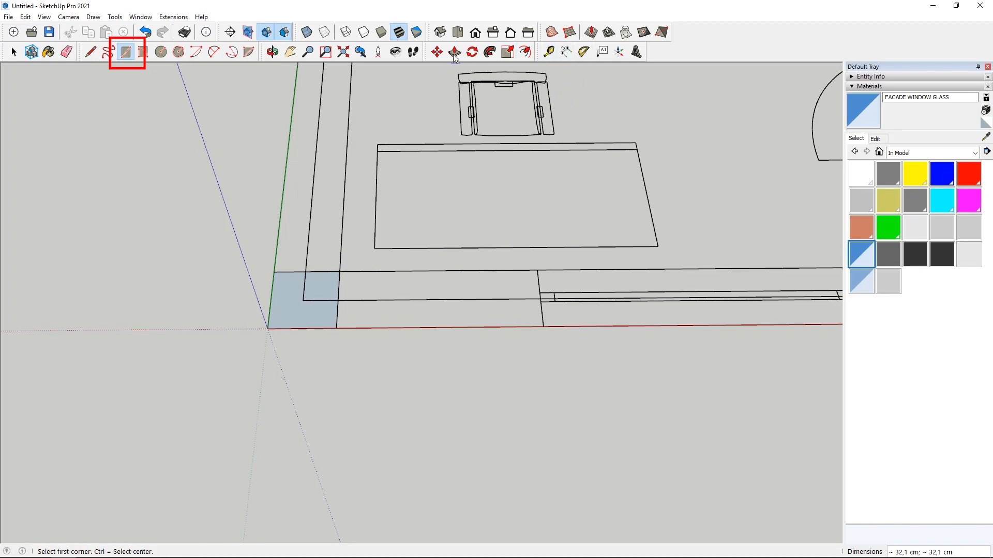
# Extrude the square at the plan's origin corner upward about 298.7 cm, to the intermediate floor level in the cross-section.
pyautogui.scroll(-5, 462, 328)
pyautogui.moveTo(471, 331); pyautogui.dragTo(430, 372, button='middle')
pyautogui.moveTo(368, 299); pyautogui.dragTo(368, 279)
pyautogui.moveTo(368, 279); pyautogui.dragTo(353, 179, button='middle')
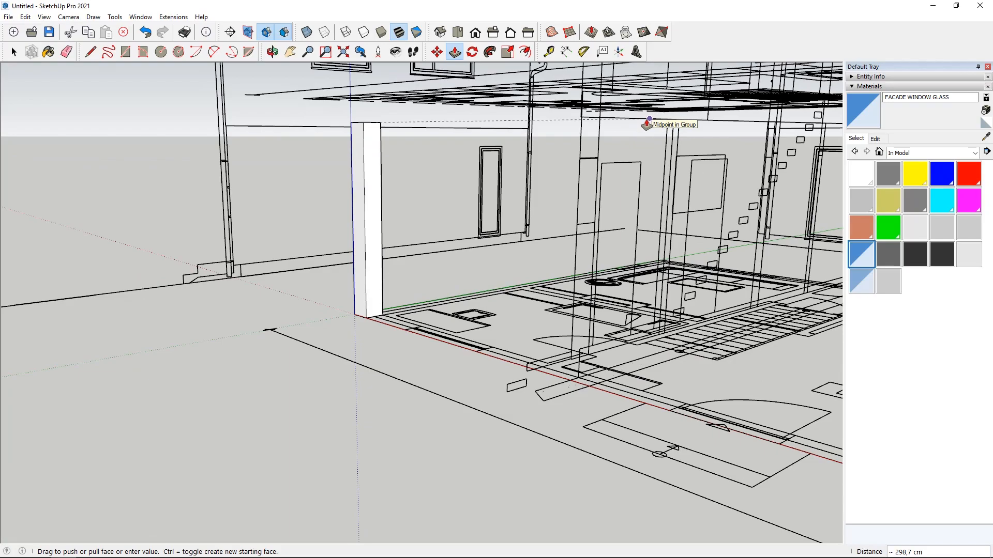
pyautogui.moveTo(364, 273); pyautogui.dragTo(494, 432, button='middle')
pyautogui.scroll(5, 572, 388)
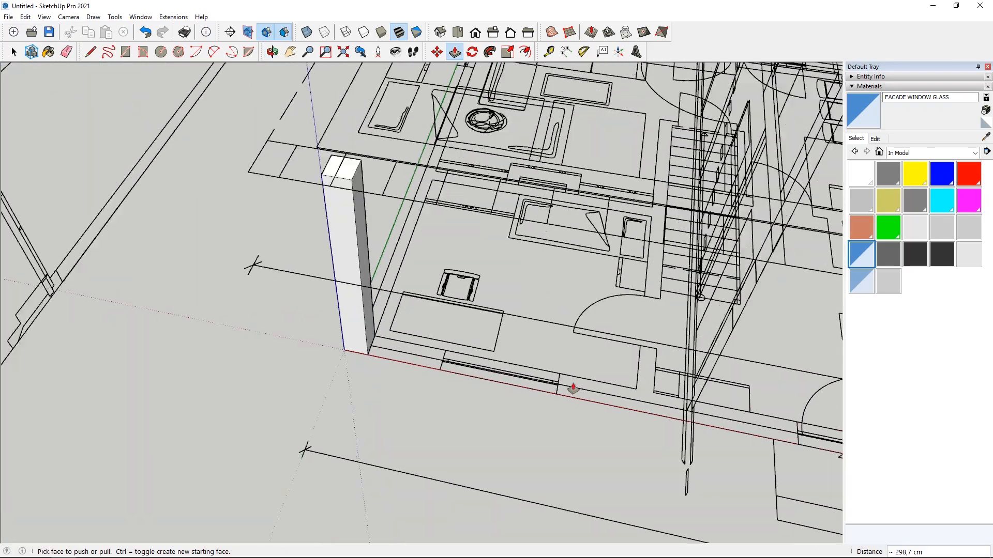
# Extend the corner post with Push/Pull along the front wall to the near edge of the first window opening.
pyautogui.scroll(-3, 438, 395)
pyautogui.moveTo(427, 394); pyautogui.dragTo(395, 402, button='middle')
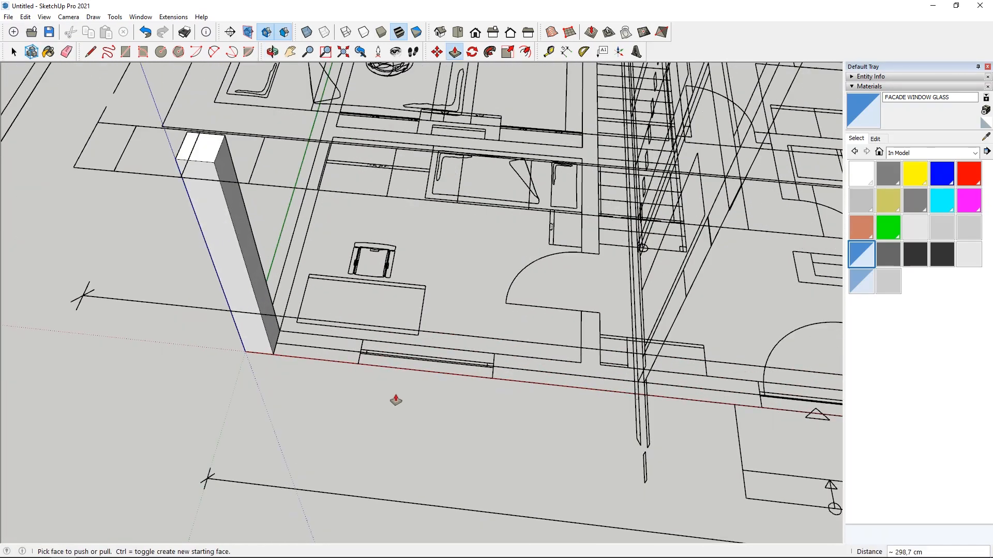
pyautogui.scroll(4, 394, 402)
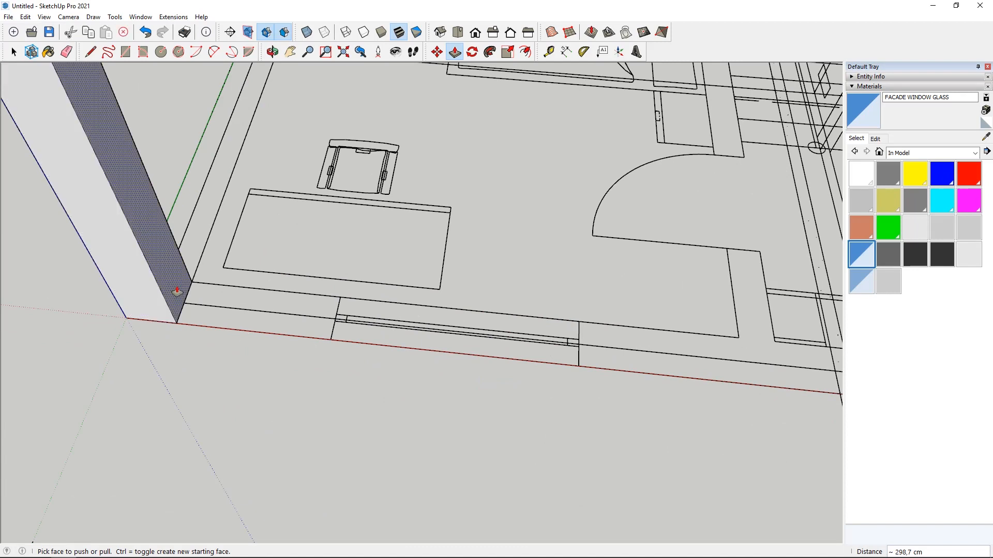
pyautogui.moveTo(177, 291); pyautogui.dragTo(330, 343)
pyautogui.moveTo(330, 342); pyautogui.dragTo(412, 280, button='middle')
# Copy the end face of the side wall along the green axis across the window opening near the far corner.
pyautogui.press('space')
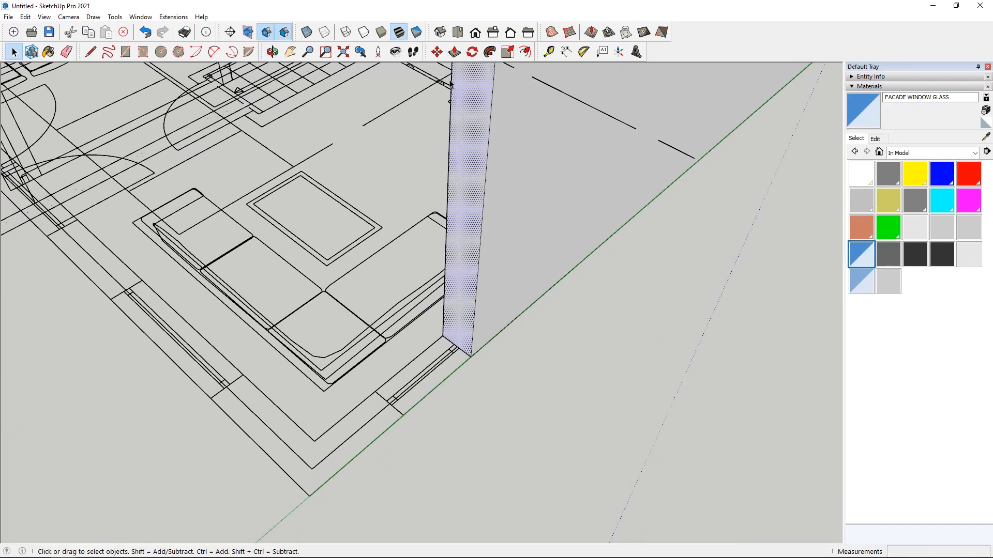
pyautogui.click(437, 52)
pyautogui.scroll(5, 455, 331)
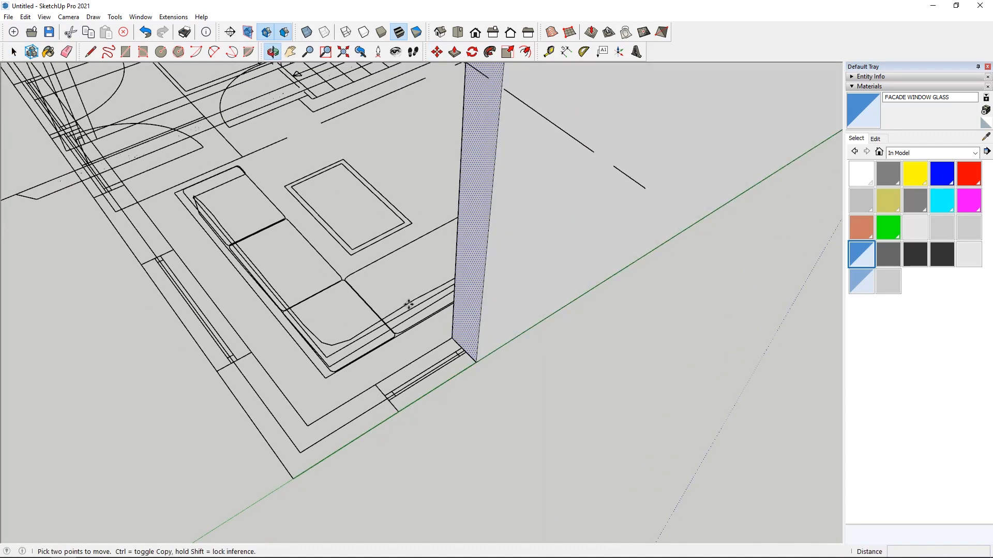
pyautogui.click(472, 319)
pyautogui.press('ctrl')
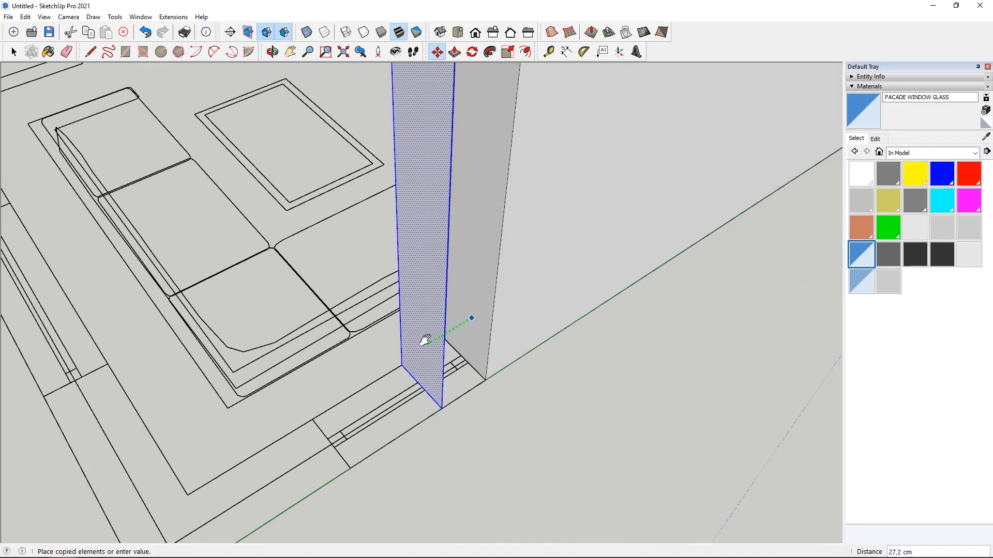
pyautogui.moveTo(422, 339); pyautogui.dragTo(479, 328, button='middle')
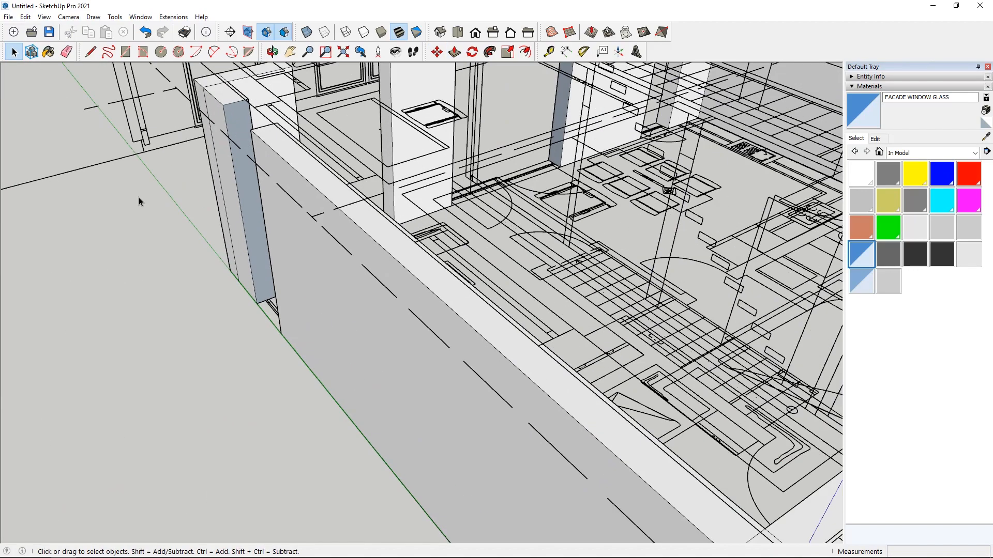
# Reverse the inside-out blue faces on the wall ends beside the side window and the rear door opening.
pyautogui.scroll(3, 139, 197)
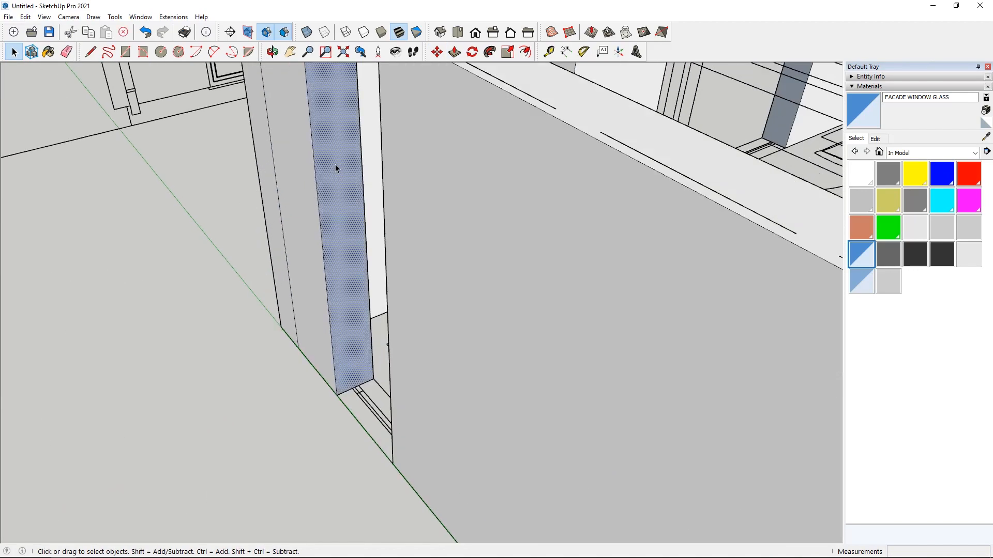
pyautogui.rightClick(335, 168)
pyautogui.click(393, 265)
pyautogui.scroll(-5, 256, 271)
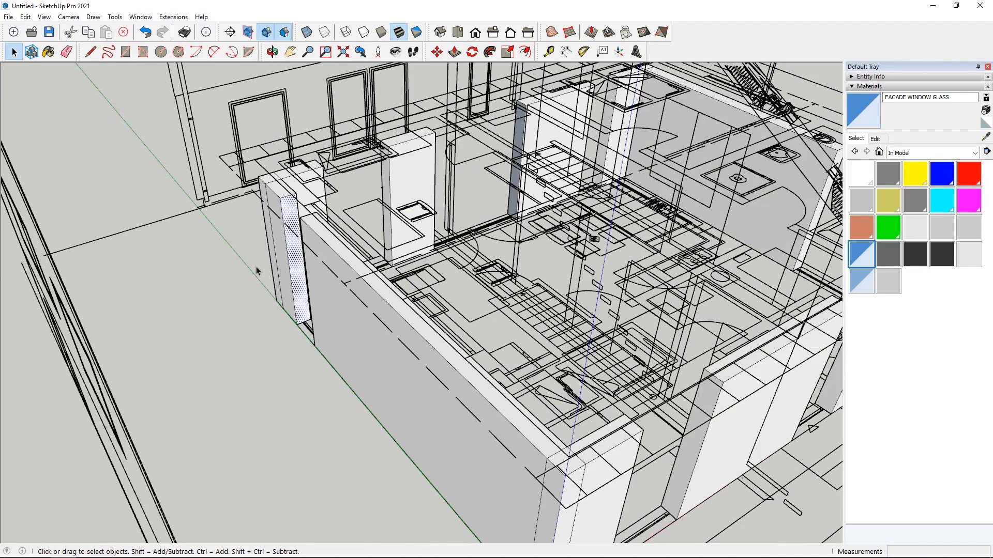
pyautogui.moveTo(256, 270); pyautogui.dragTo(443, 324, button='middle')
pyautogui.scroll(6, 195, 233)
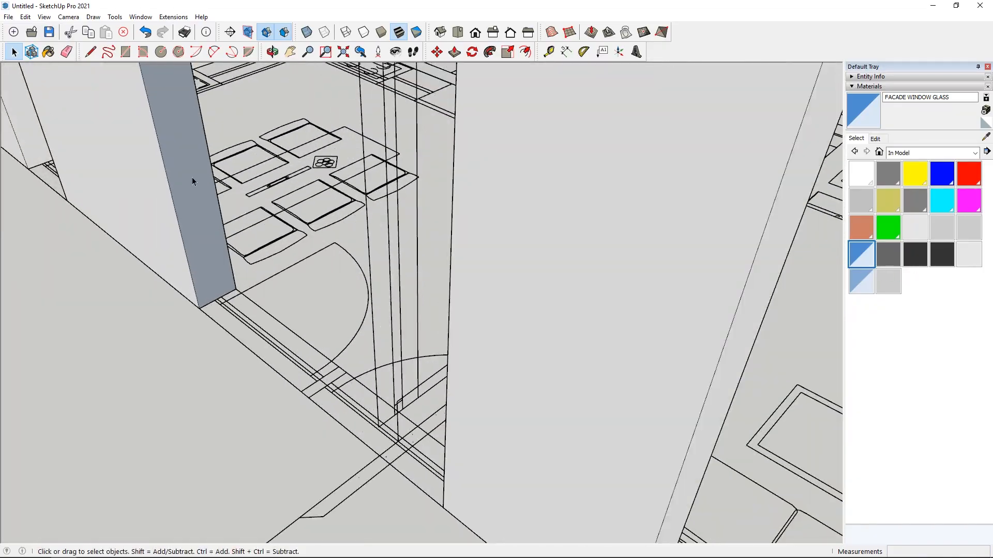
pyautogui.rightClick(192, 178)
pyautogui.click(249, 279)
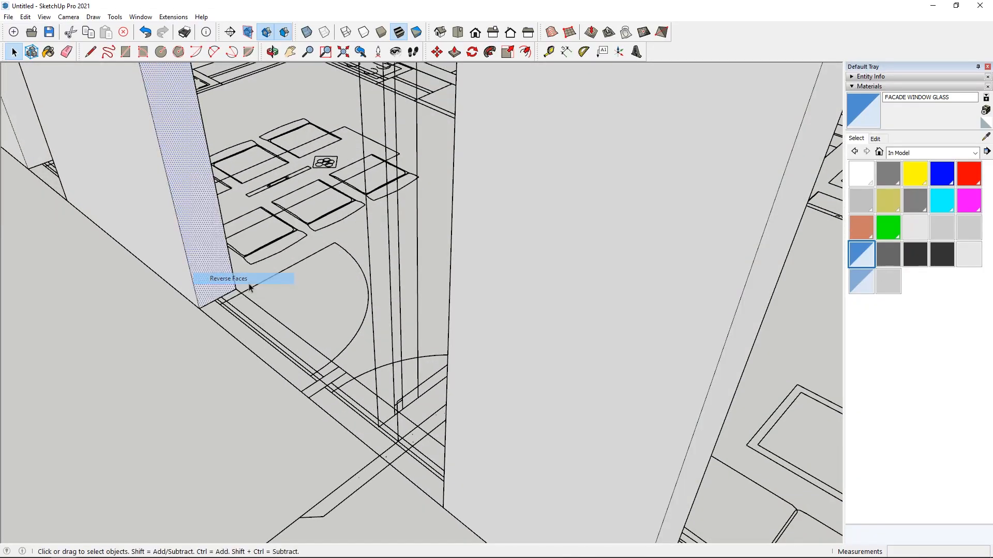
pyautogui.scroll(-5, 135, 277)
pyautogui.moveTo(135, 278); pyautogui.dragTo(548, 312, button='middle')
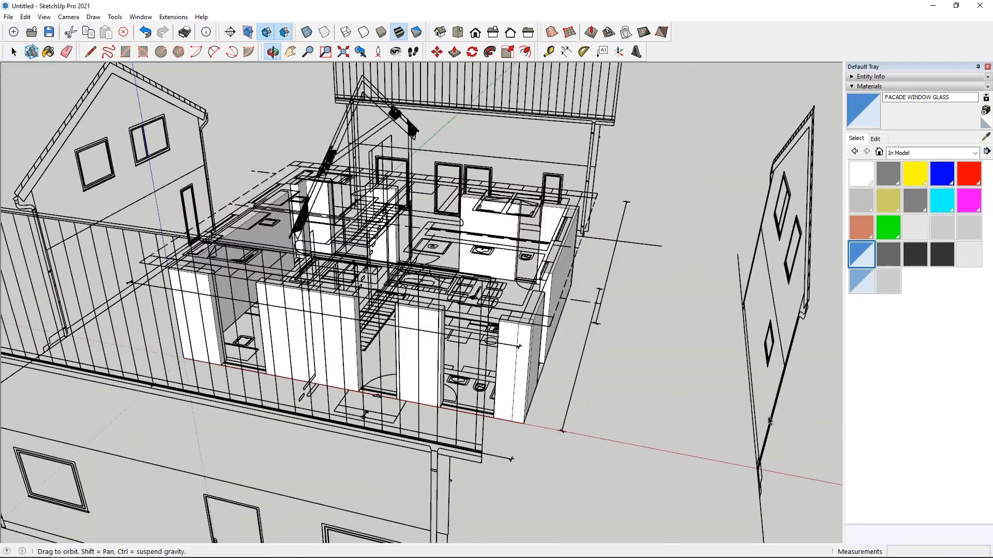
# Select all the ground floor's outer wall segments around the plan and combine them into one group.
pyautogui.scroll(10, 548, 312)
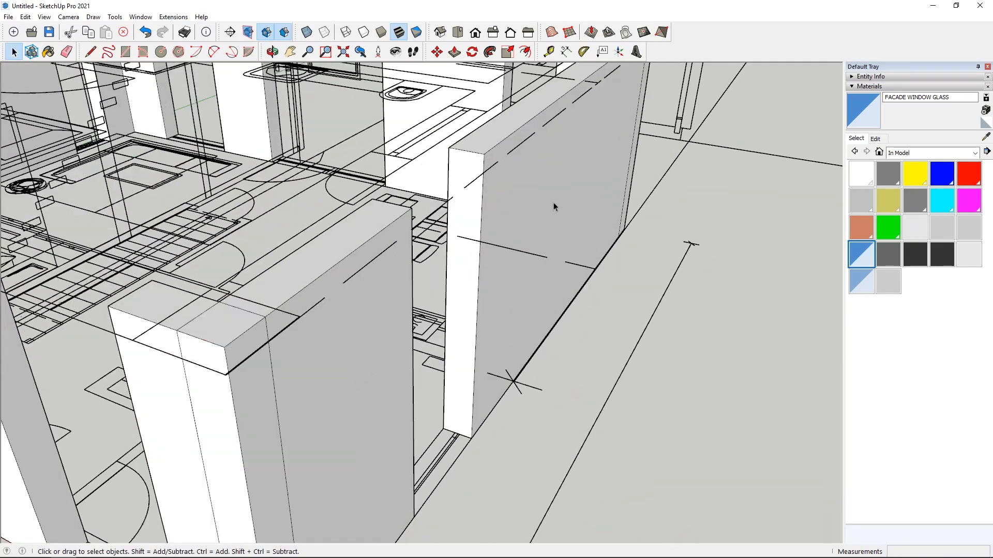
pyautogui.tripleClick(562, 187)
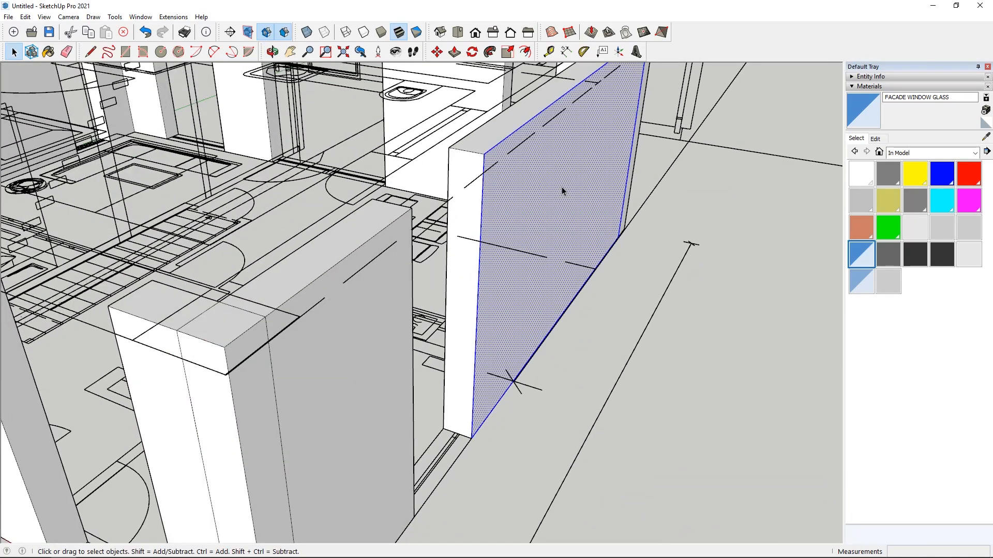
pyautogui.keyDown('ctrl'); pyautogui.tripleClick(331, 396); pyautogui.keyUp('ctrl')
pyautogui.scroll(-2, 482, 134)
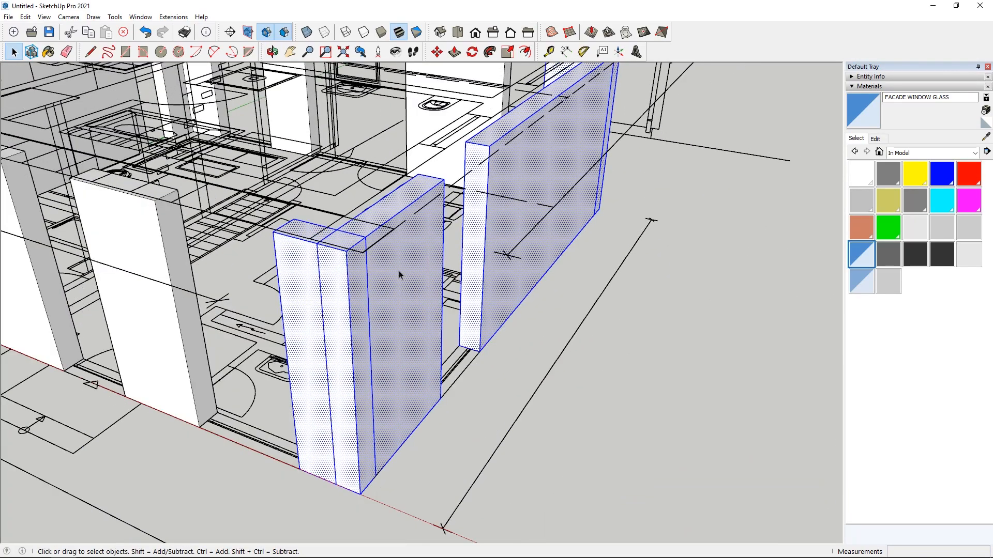
pyautogui.keyDown('ctrl'); pyautogui.tripleClick(161, 371); pyautogui.keyUp('ctrl')
pyautogui.moveTo(160, 368); pyautogui.dragTo(259, 330, button='middle')
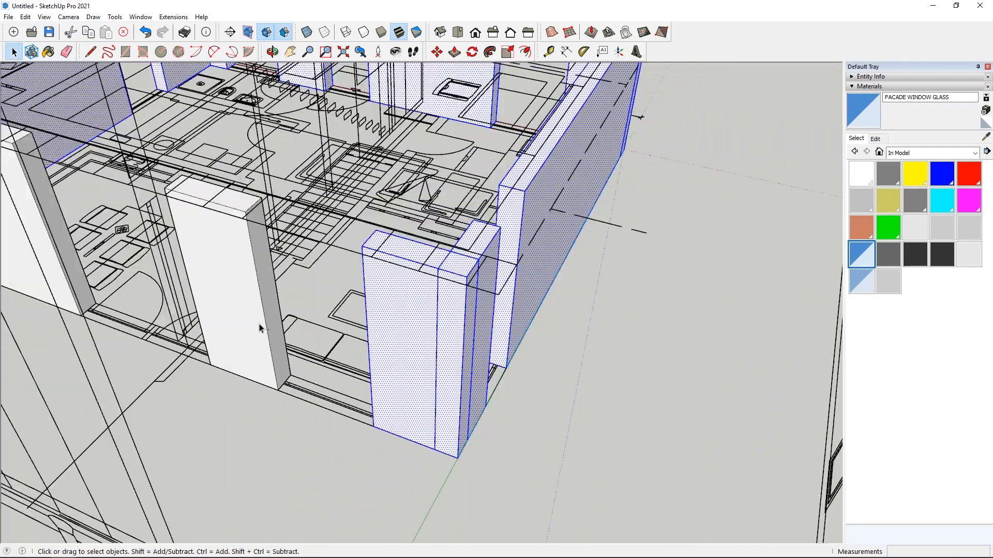
pyautogui.scroll(4, 259, 330)
pyautogui.keyDown('ctrl'); pyautogui.tripleClick(244, 255); pyautogui.keyUp('ctrl')
pyautogui.scroll(-4, 568, 305)
pyautogui.scroll(4, 182, 233)
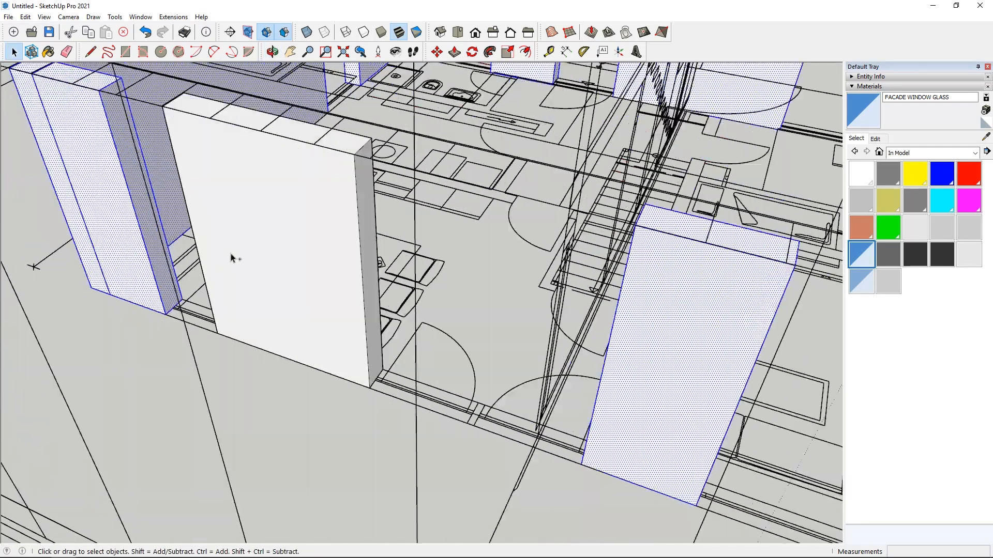
pyautogui.keyDown('ctrl'); pyautogui.click(290, 227); pyautogui.keyUp('ctrl')
pyautogui.moveTo(218, 326); pyautogui.dragTo(496, 215, button='middle')
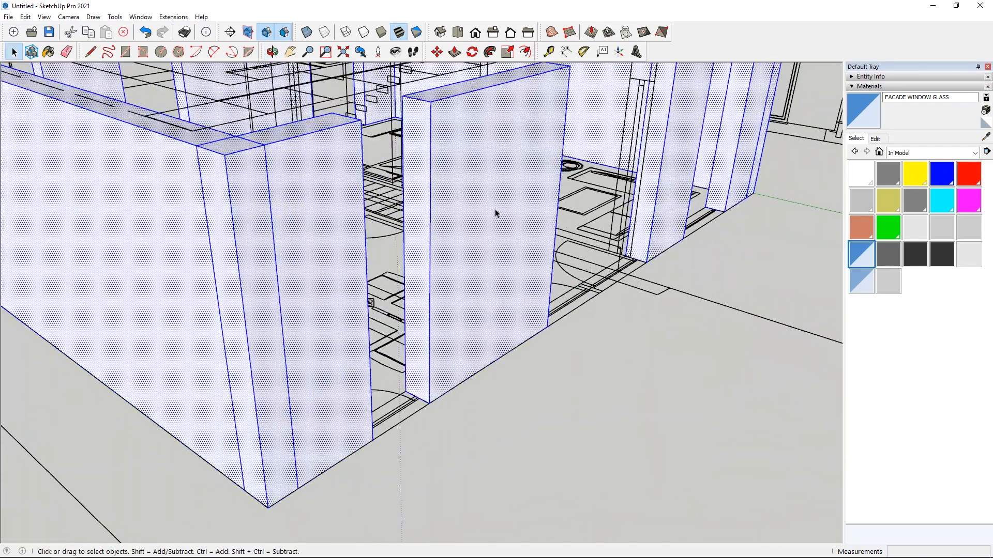
pyautogui.rightClick(493, 206)
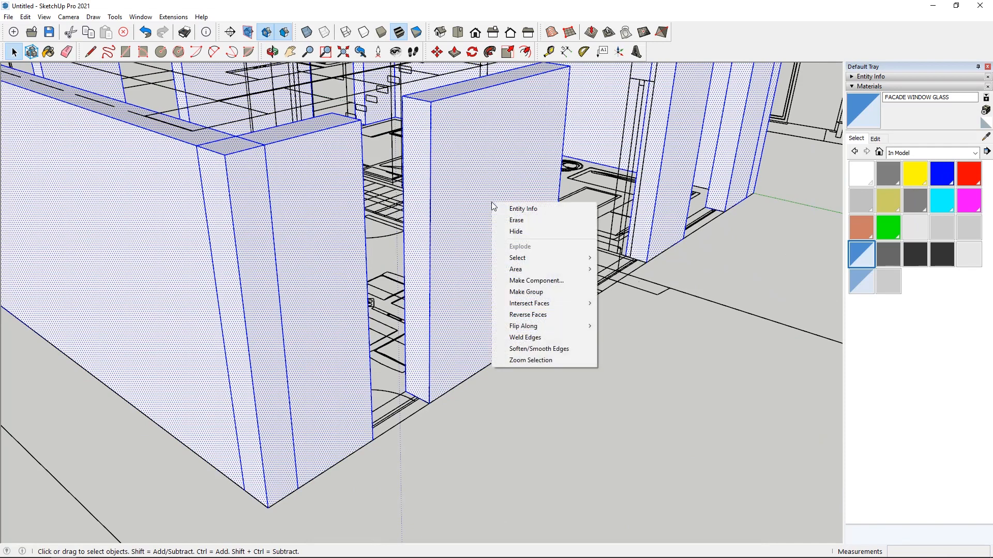
pyautogui.click(545, 293)
# Inside the wall group, copy the top edges of the wall ends beside the openings down to the window head height.
pyautogui.scroll(-5, 520, 333)
pyautogui.moveTo(521, 332); pyautogui.dragTo(284, 257, button='middle')
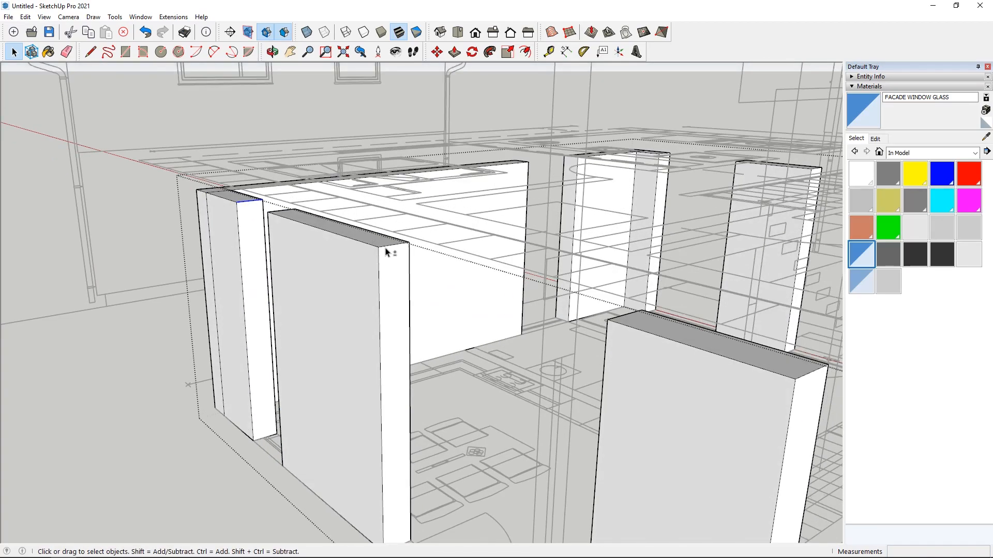
pyautogui.scroll(-3, 388, 261)
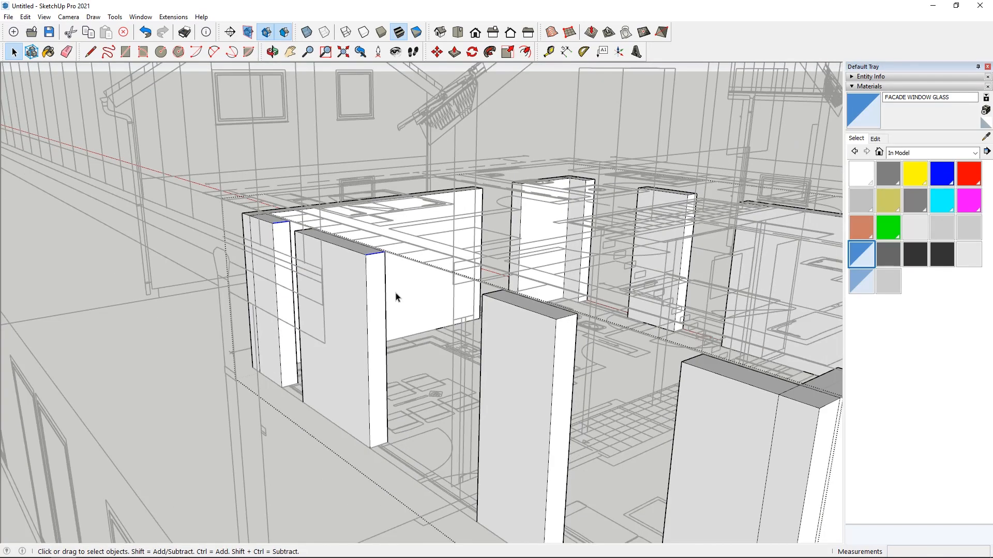
pyautogui.scroll(-3, 567, 322)
pyautogui.scroll(5, 654, 332)
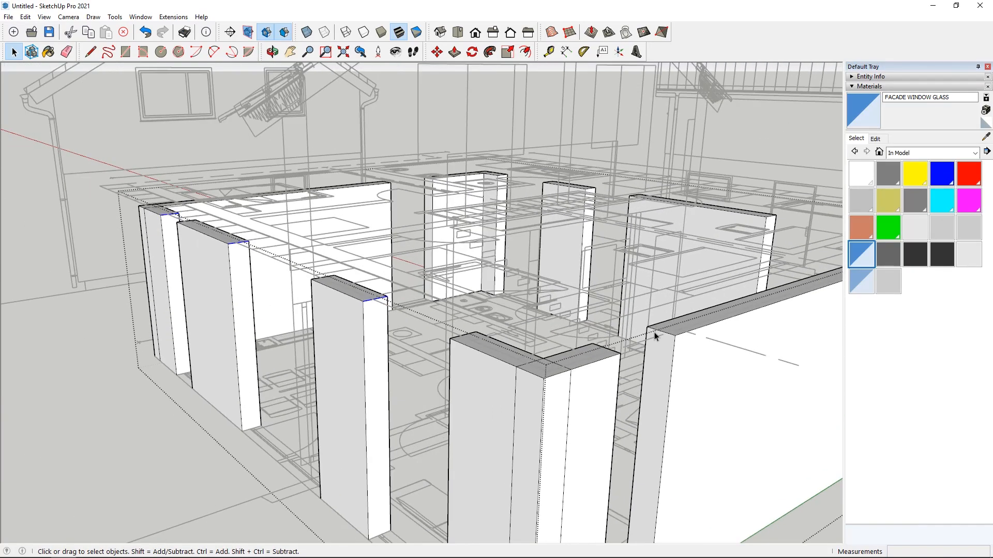
pyautogui.scroll(-3, 567, 346)
pyautogui.moveTo(567, 345); pyautogui.dragTo(441, 362, button='middle')
pyautogui.scroll(3, 525, 368)
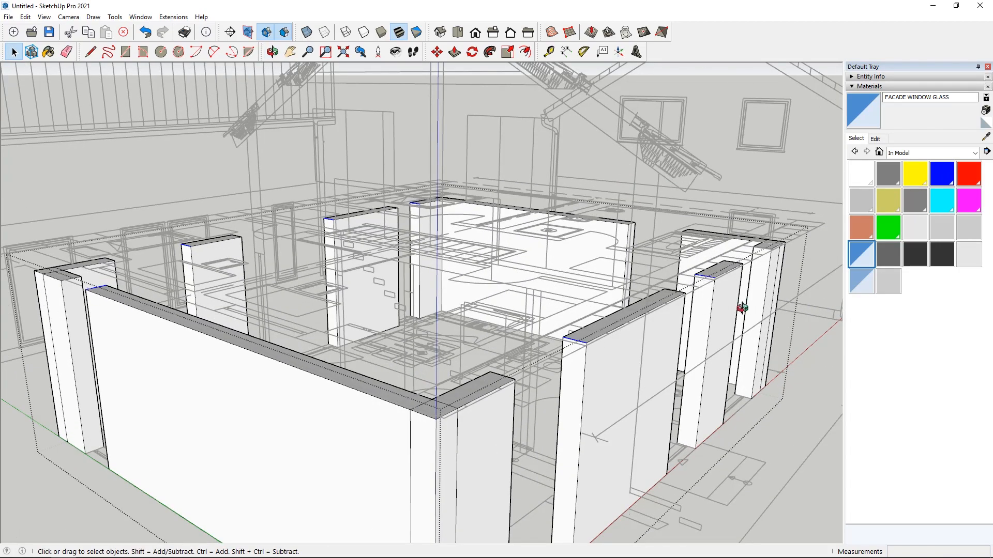
pyautogui.scroll(3, 741, 308)
pyautogui.moveTo(761, 251); pyautogui.dragTo(232, 348, button='middle')
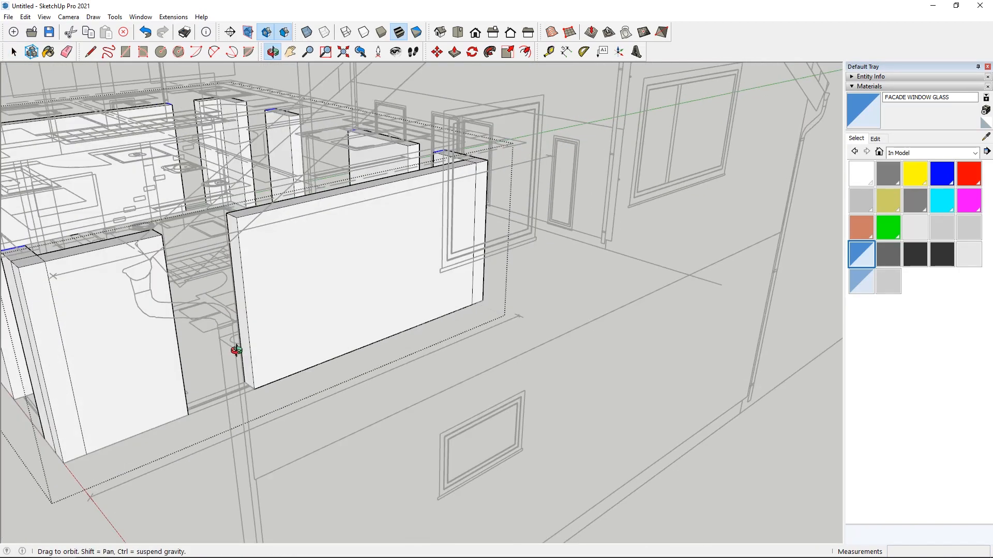
pyautogui.scroll(5, 235, 221)
pyautogui.scroll(-3, 292, 212)
pyautogui.scroll(-5, 441, 274)
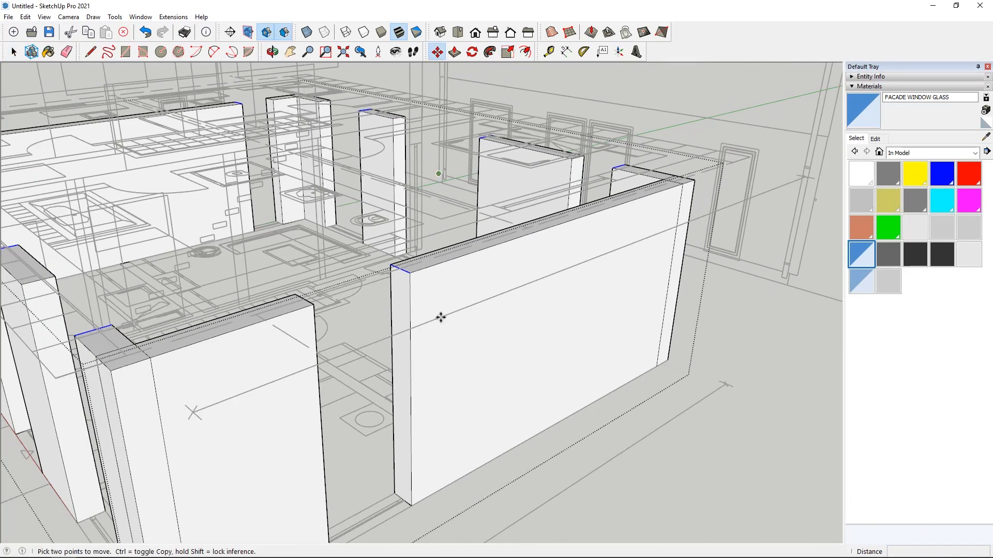
pyautogui.moveTo(441, 317); pyautogui.dragTo(470, 296, button='middle')
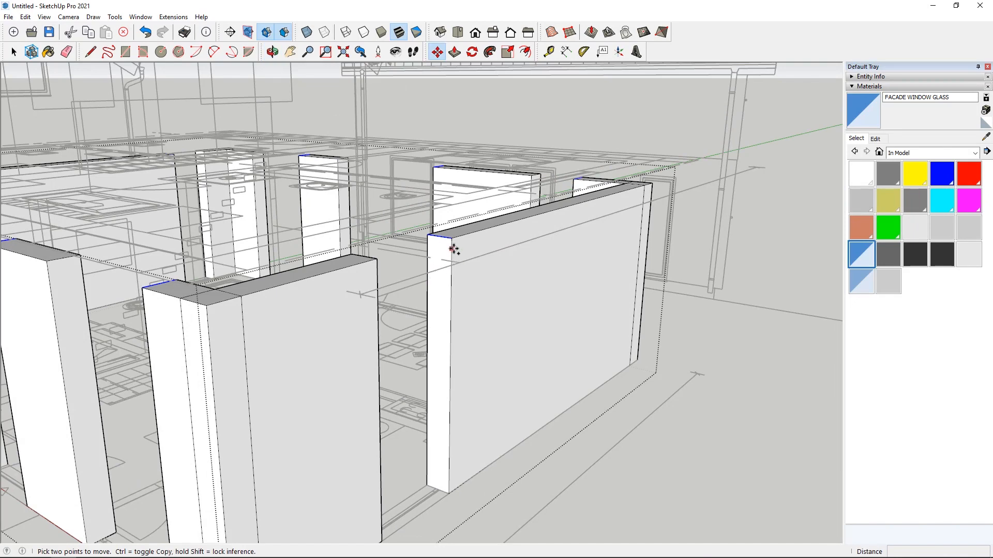
pyautogui.scroll(5, 451, 241)
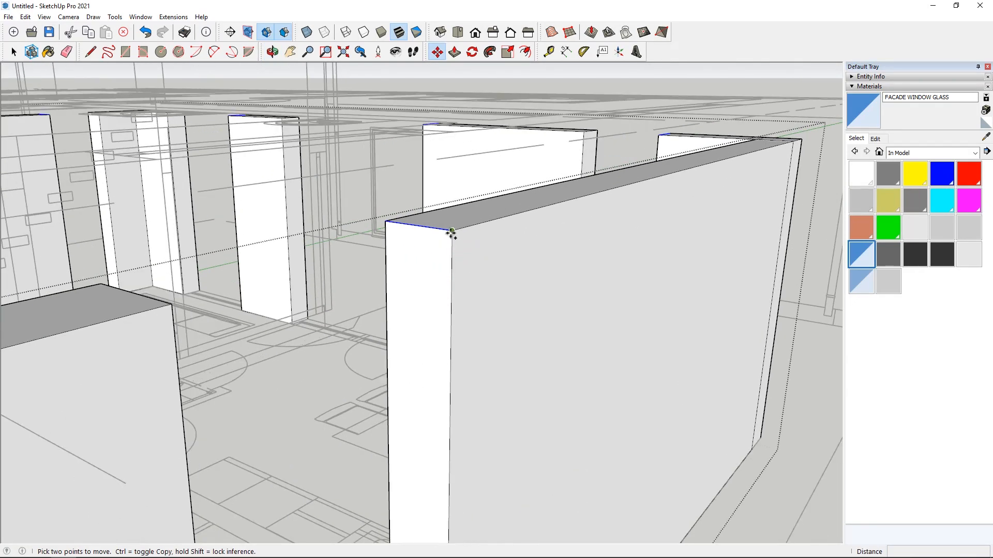
pyautogui.press('ctrl')
pyautogui.click(452, 252)
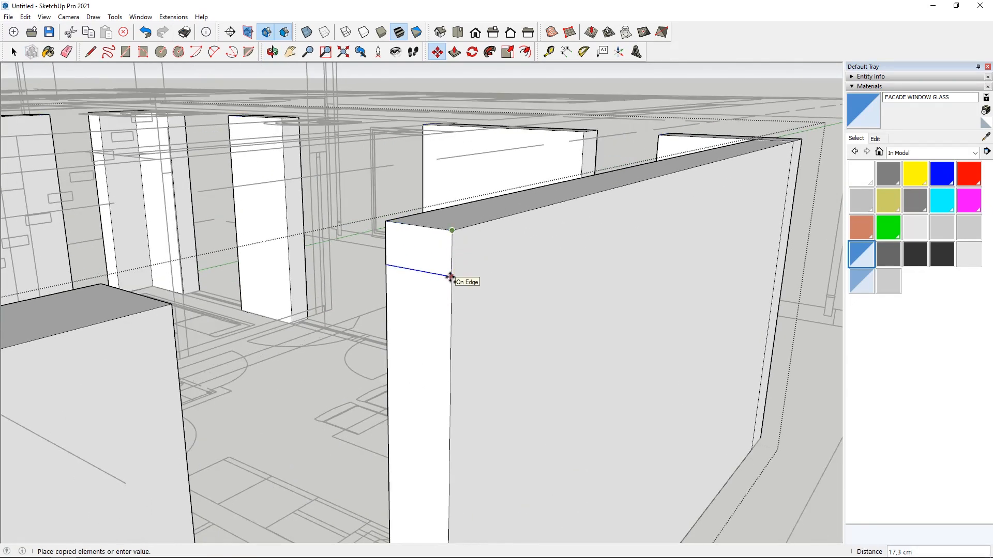
pyautogui.scroll(5, 569, 306)
pyautogui.click(510, 239)
pyautogui.scroll(-8, 568, 290)
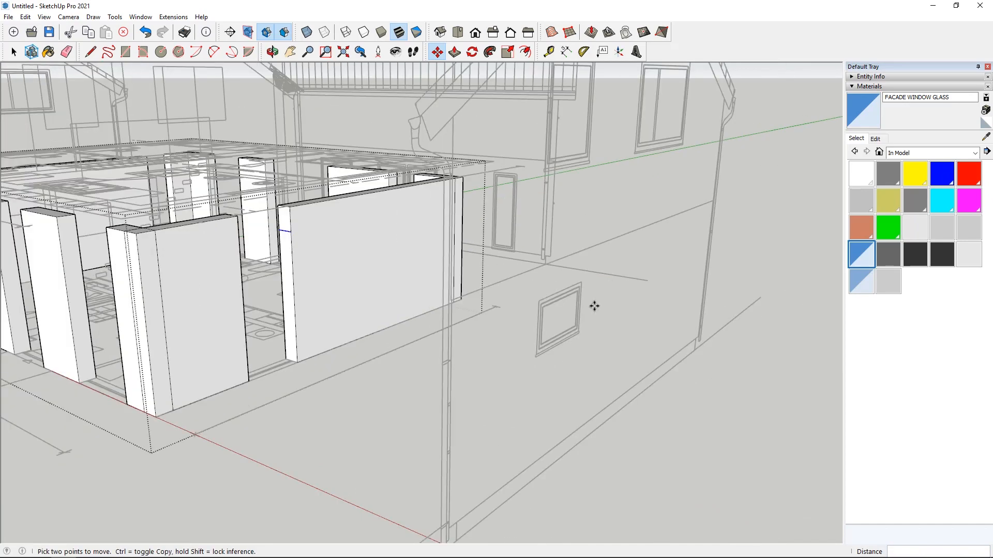
# Extend the upper faces of the wall ends with Push/Pull across the openings to the opposite wall segments, forming the lintels.
pyautogui.click(454, 51)
pyautogui.scroll(4, 436, 231)
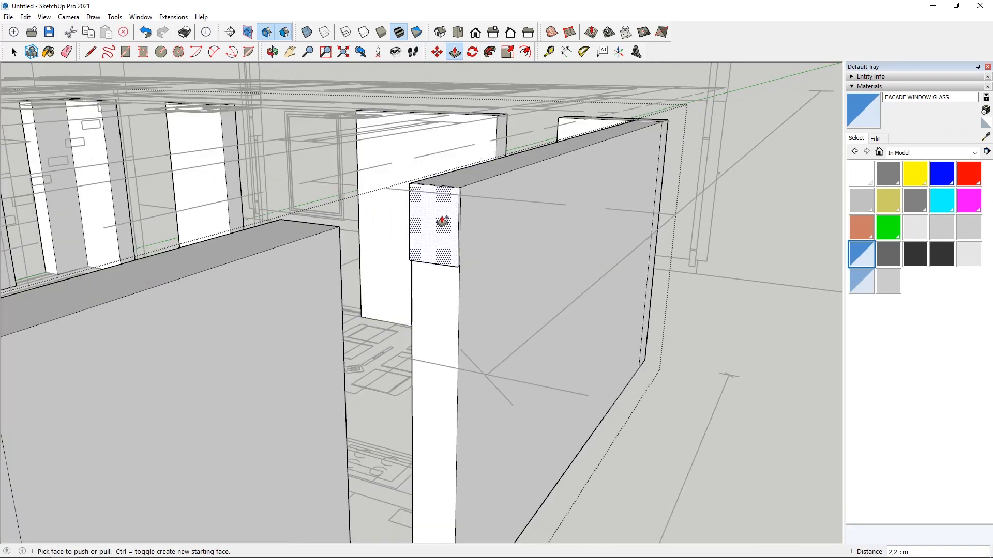
pyautogui.click(436, 221)
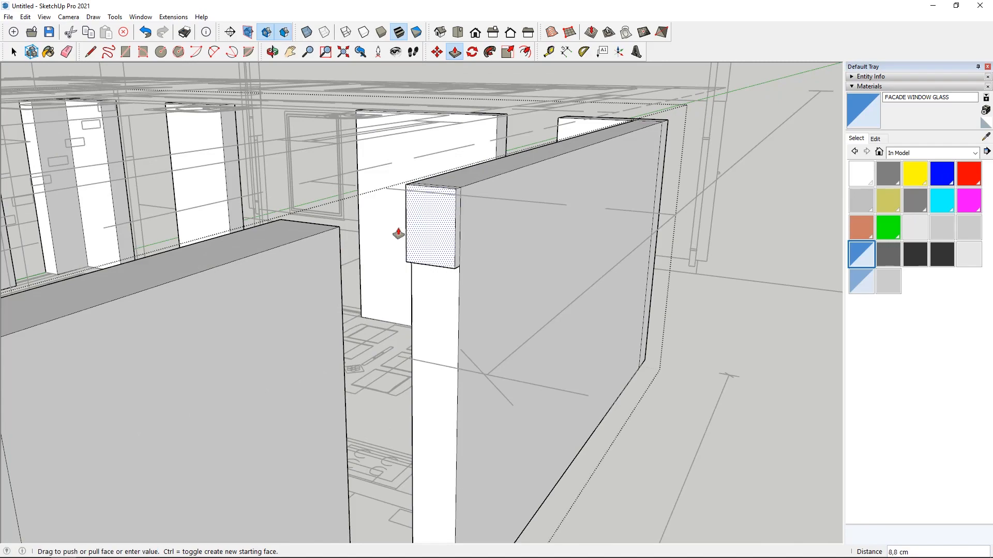
pyautogui.click(336, 242)
pyautogui.scroll(-6, 592, 244)
pyautogui.scroll(3, 475, 305)
pyautogui.moveTo(496, 305); pyautogui.dragTo(776, 282, button='middle')
pyautogui.click(543, 211)
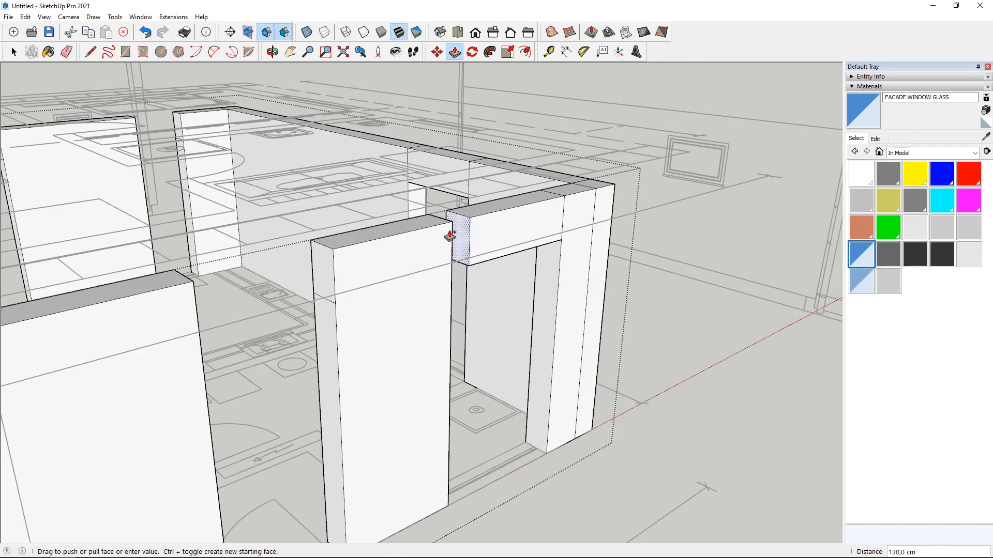
pyautogui.click(443, 224)
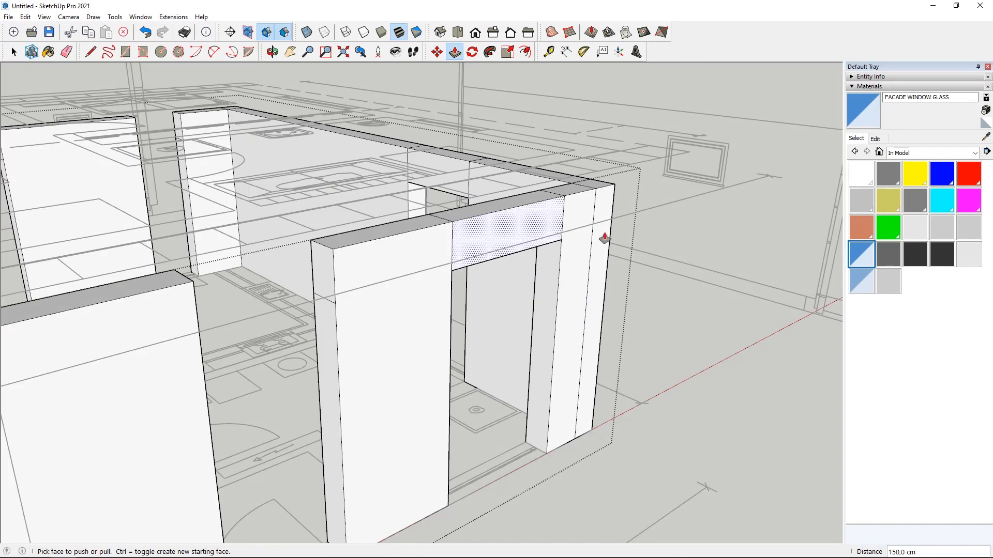
pyautogui.click(330, 264)
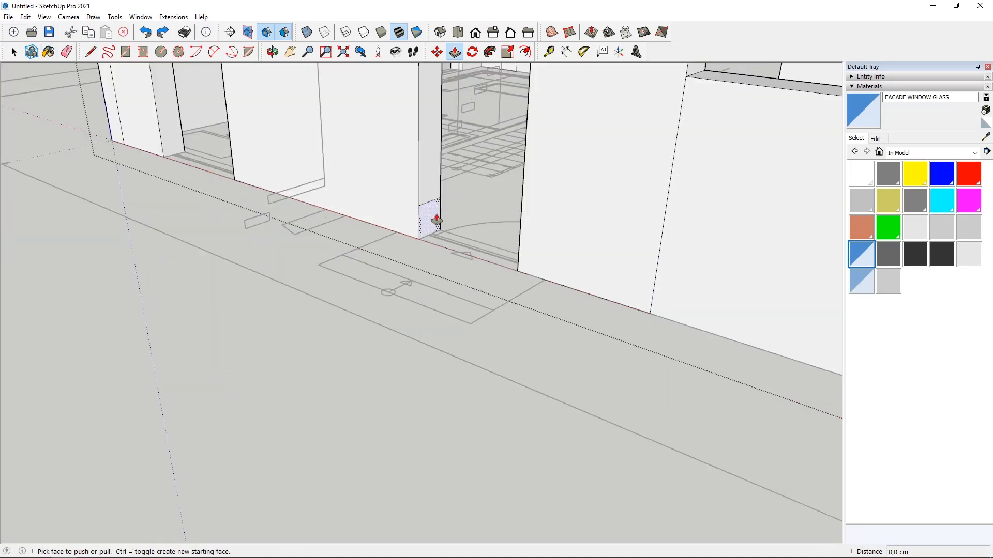
# Copy the bottom edge of the front window opening's side up to the sill level shown in the facing elevation.
pyautogui.click(432, 217)
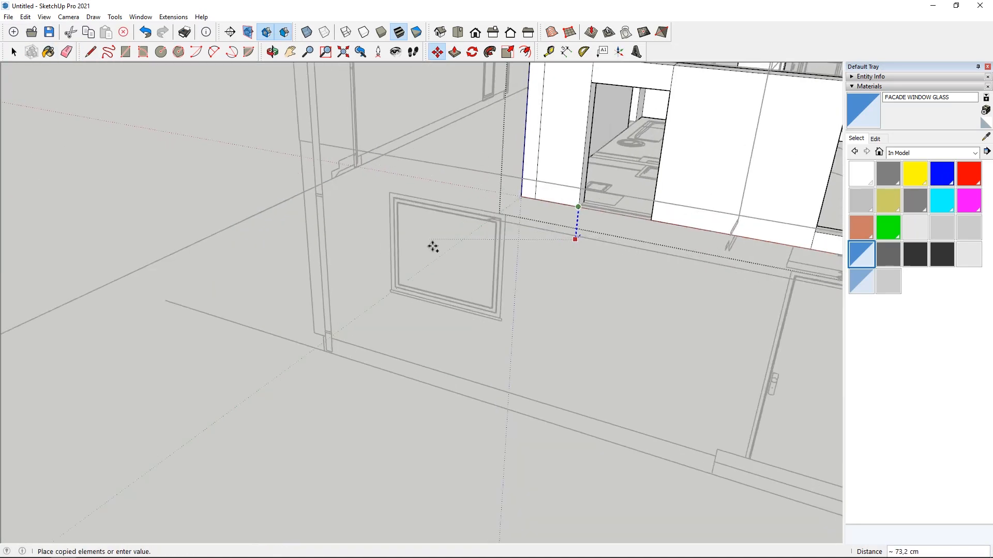
pyautogui.scroll(4, 432, 243)
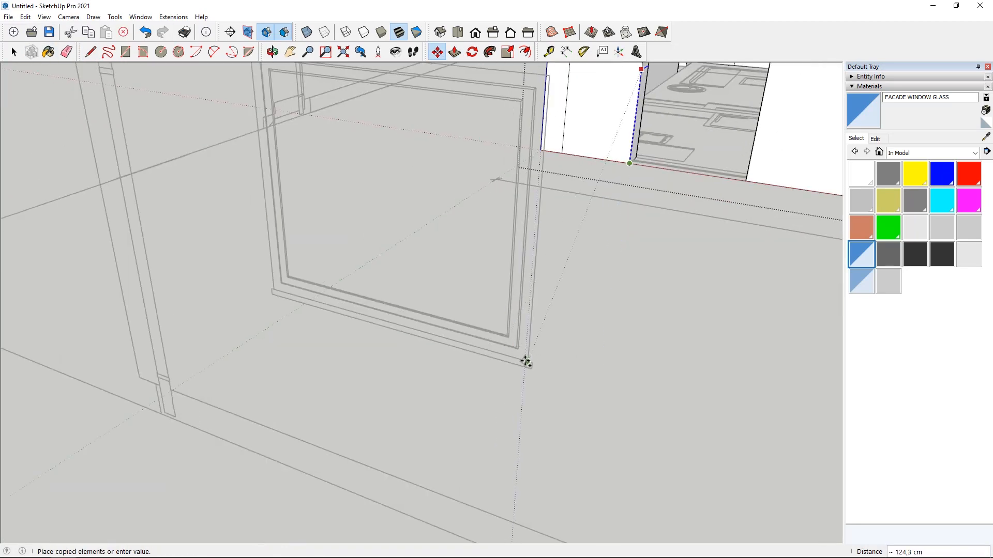
pyautogui.scroll(-2, 523, 373)
# Extend the lower face with Push/Pull across the front window opening to fill the wall below the sill.
pyautogui.click(455, 52)
pyautogui.scroll(5, 550, 321)
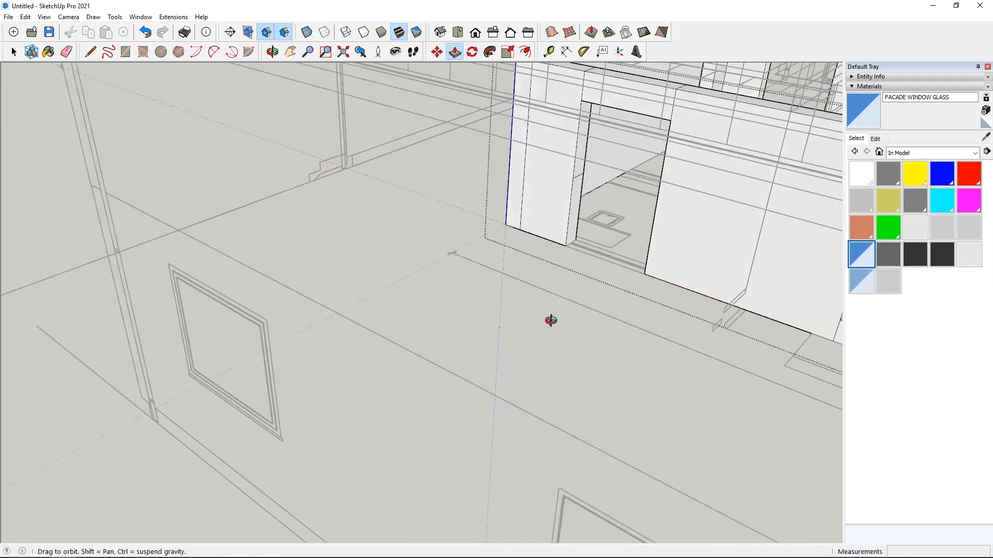
pyautogui.moveTo(537, 216); pyautogui.dragTo(676, 244)
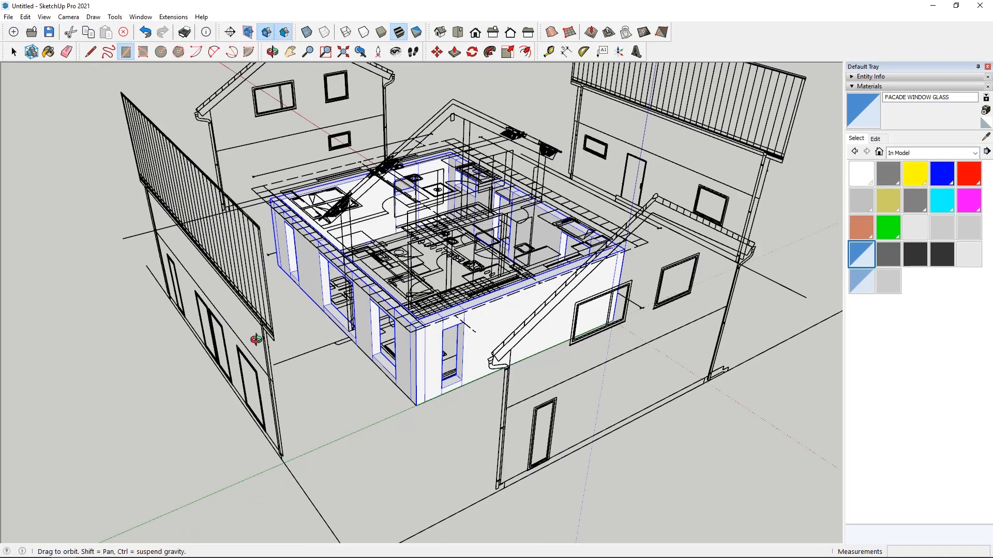
# Draw a rectangle on the ground-floor plan inside the house and pull it up about 35 cm as the floor slab.
pyautogui.moveTo(255, 336); pyautogui.dragTo(119, 424)
pyautogui.scroll(10, 539, 337)
pyautogui.press('r')
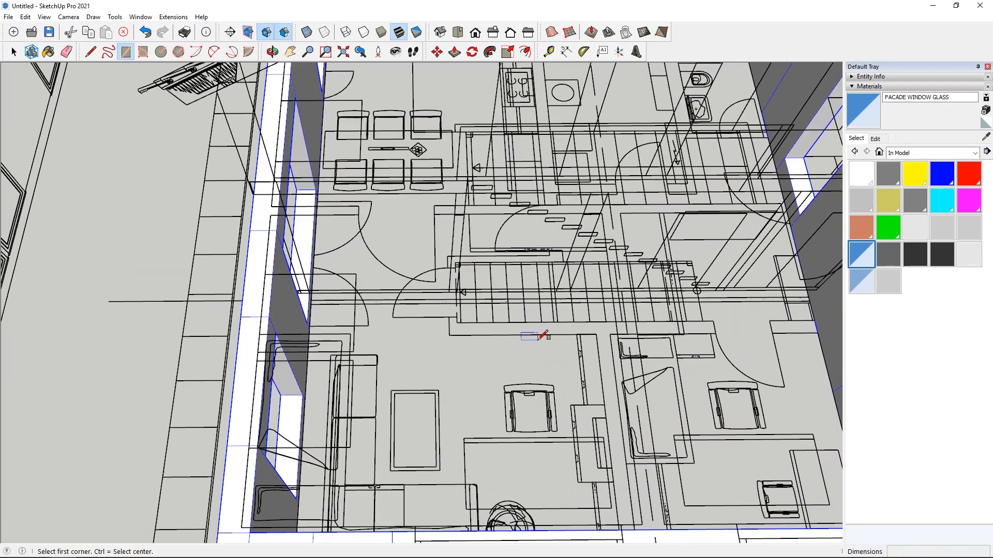
pyautogui.click(422, 370)
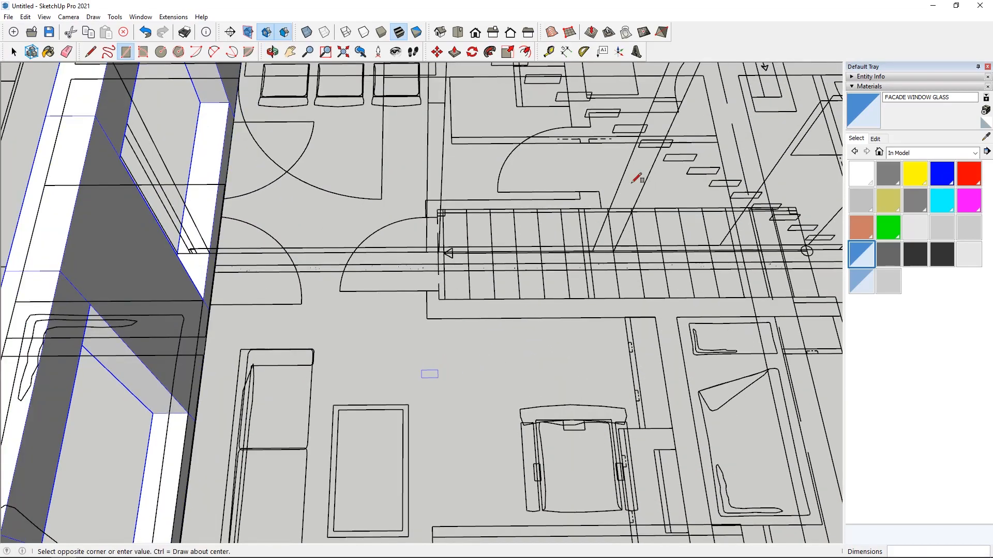
pyautogui.click(672, 175)
pyautogui.click(454, 56)
pyautogui.scroll(5, 466, 300)
pyautogui.moveTo(414, 193); pyautogui.dragTo(713, 86, button='middle')
pyautogui.moveTo(532, 259); pyautogui.dragTo(311, 228)
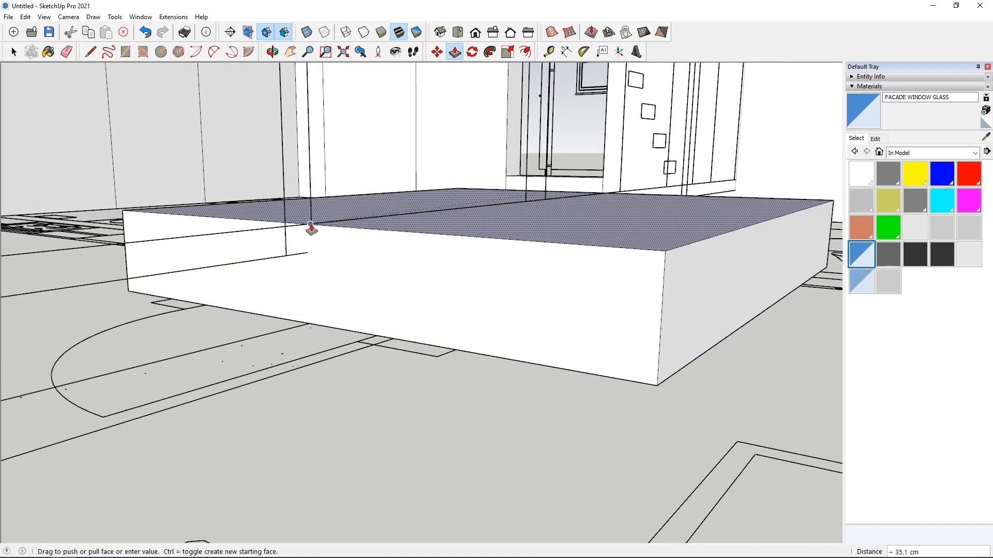
# Extend the side faces of the floor slab with Push/Pull to the inner faces of the surrounding outer walls.
pyautogui.click(401, 304)
pyautogui.moveTo(388, 308); pyautogui.dragTo(380, 432, button='middle')
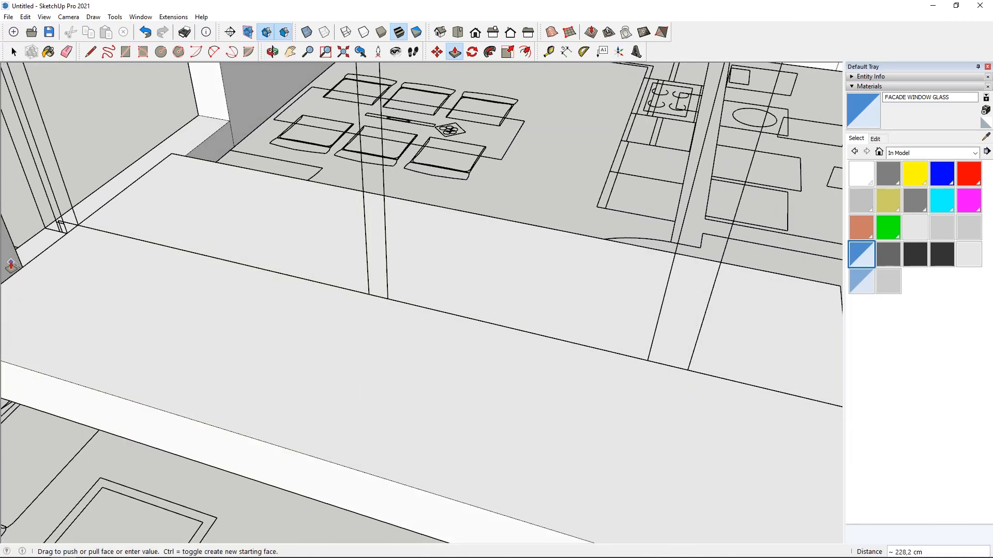
pyautogui.click(11, 265)
pyautogui.scroll(-4, 362, 283)
pyautogui.moveTo(362, 283); pyautogui.dragTo(629, 346, button='middle')
pyautogui.click(615, 334)
pyautogui.scroll(-3, 693, 388)
pyautogui.moveTo(698, 393); pyautogui.dragTo(931, 307, button='middle')
pyautogui.click(733, 169)
pyautogui.moveTo(497, 305); pyautogui.dragTo(961, 263, button='middle')
pyautogui.scroll(3, 318, 273)
pyautogui.scroll(-3, 337, 275)
pyautogui.moveTo(337, 275); pyautogui.dragTo(511, 310, button='middle')
pyautogui.click(151, 297)
pyautogui.click(155, 294)
# Hide the plan group that overlaps the ground-floor plan inside the house.
pyautogui.press('space')
pyautogui.click(510, 263)
pyautogui.rightClick(511, 263)
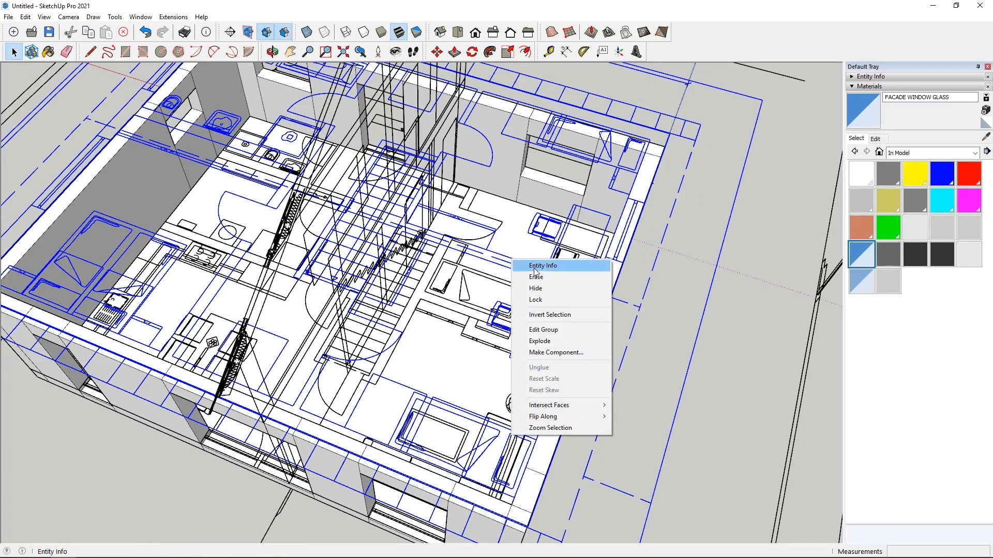
pyautogui.click(541, 289)
pyautogui.moveTo(325, 276); pyautogui.dragTo(442, 367, button='middle')
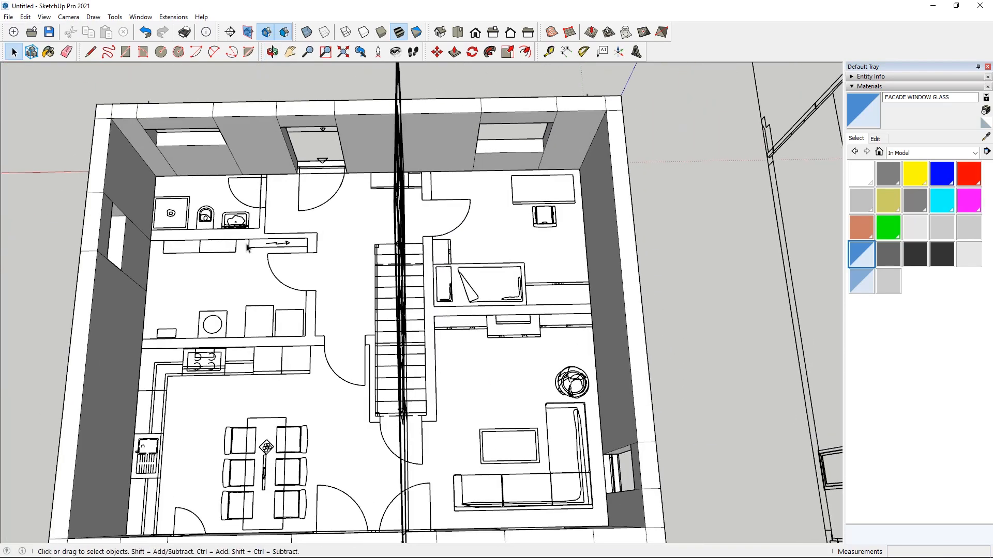
# Draw a rectangle over the short interior wall stub beside the bathroom door and pull it up to the outer walls' top.
pyautogui.scroll(10, 364, 238)
pyautogui.press('r')
pyautogui.scroll(3, 364, 238)
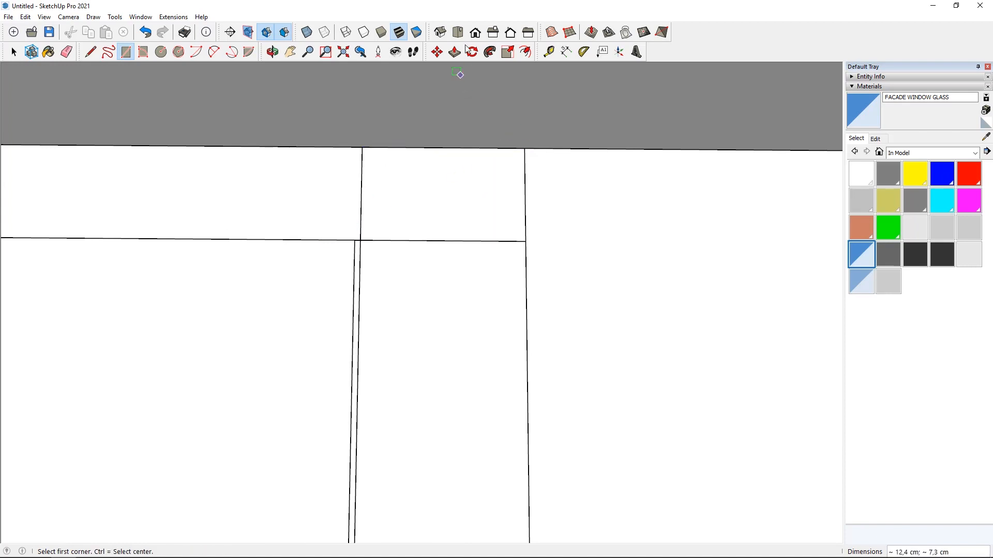
pyautogui.moveTo(436, 228); pyautogui.dragTo(543, 125, button='middle')
pyautogui.click(396, 321)
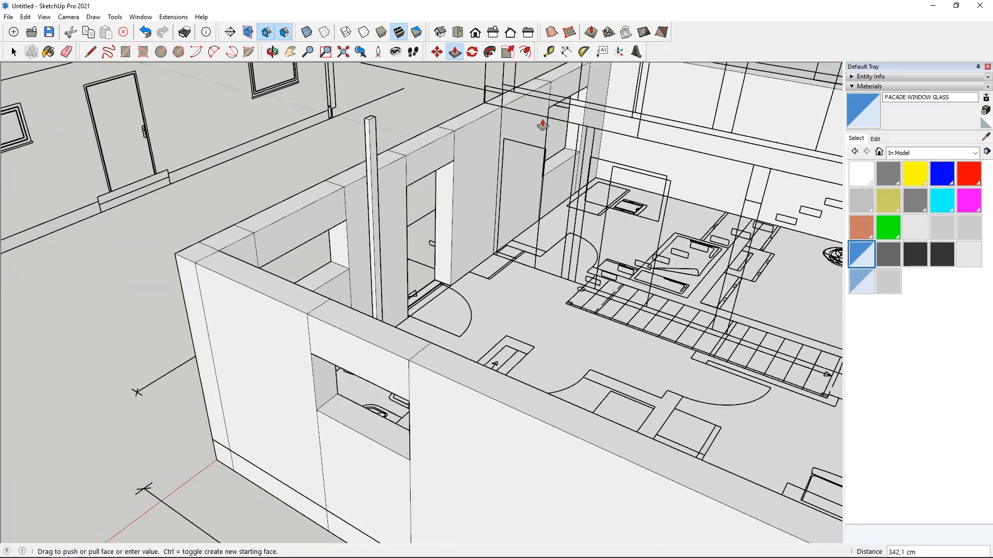
pyautogui.click(539, 120)
pyautogui.moveTo(390, 281); pyautogui.dragTo(402, 406, button='middle')
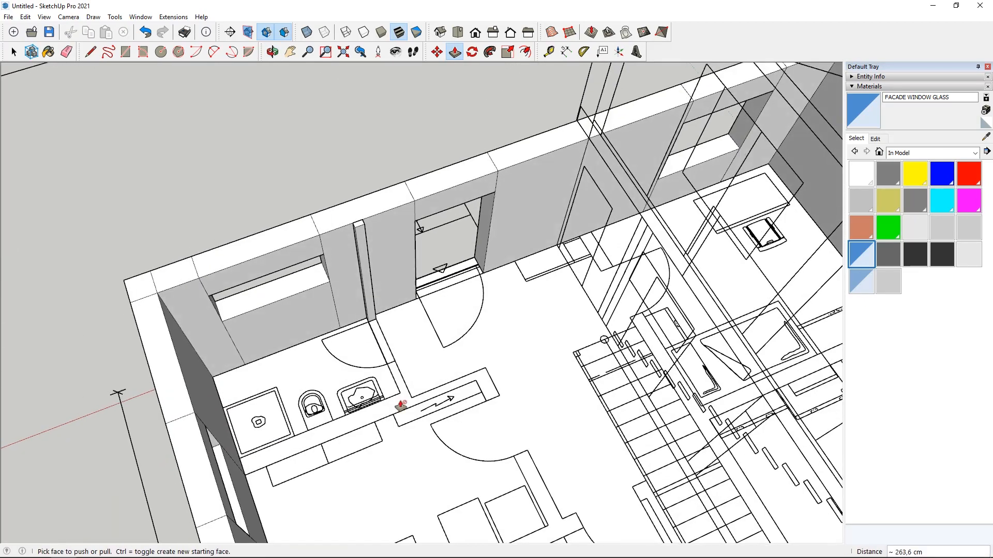
pyautogui.scroll(2, 401, 405)
# Select the faces and edges of the new wall stub beside the bathroom door and make them a group.
pyautogui.click(14, 54)
pyautogui.moveTo(222, 258); pyautogui.dragTo(366, 169, button='middle')
pyautogui.scroll(2, 366, 169)
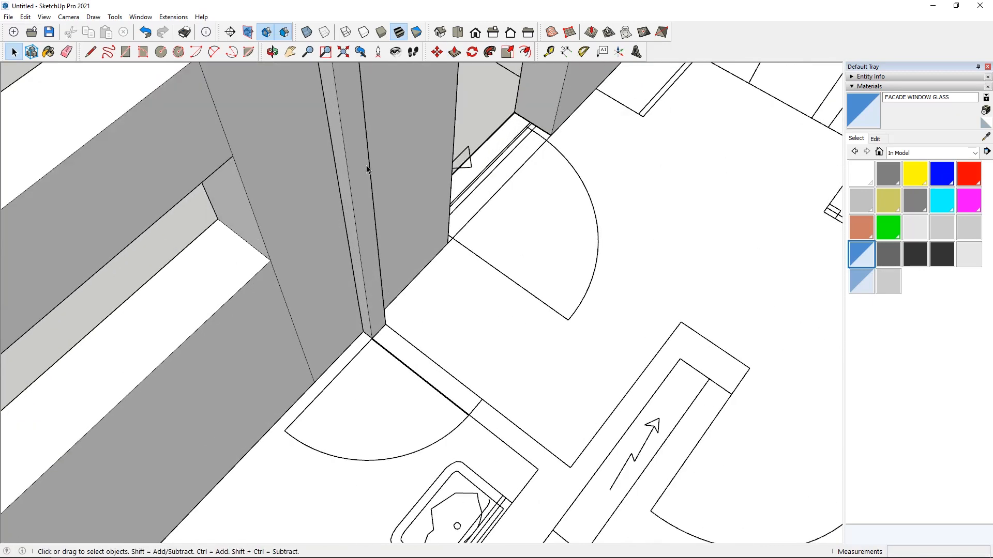
pyautogui.click(362, 166)
pyautogui.keyDown('shift'); pyautogui.click(357, 167); pyautogui.keyUp('shift')
pyautogui.rightClick(356, 166)
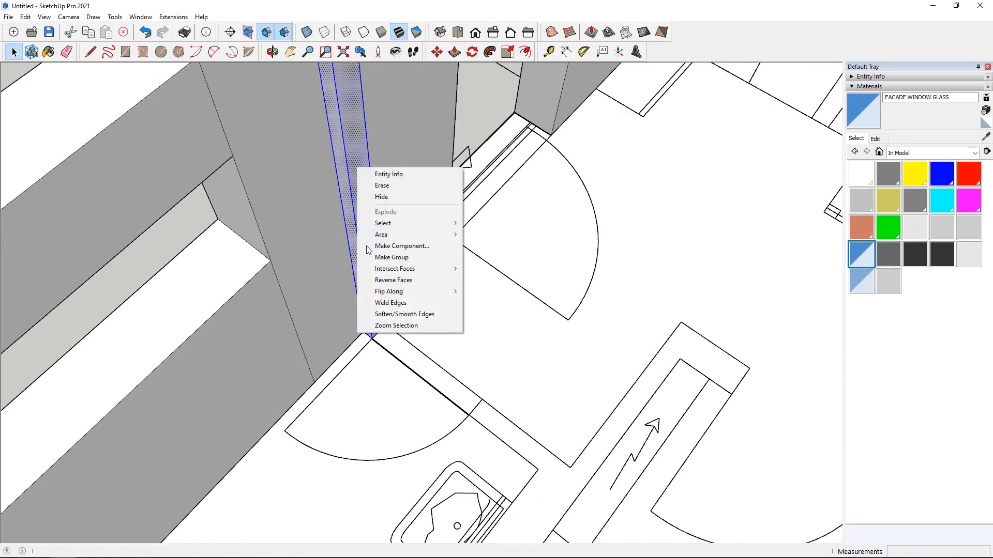
pyautogui.click(382, 258)
pyautogui.moveTo(381, 258); pyautogui.dragTo(377, 337, button='middle')
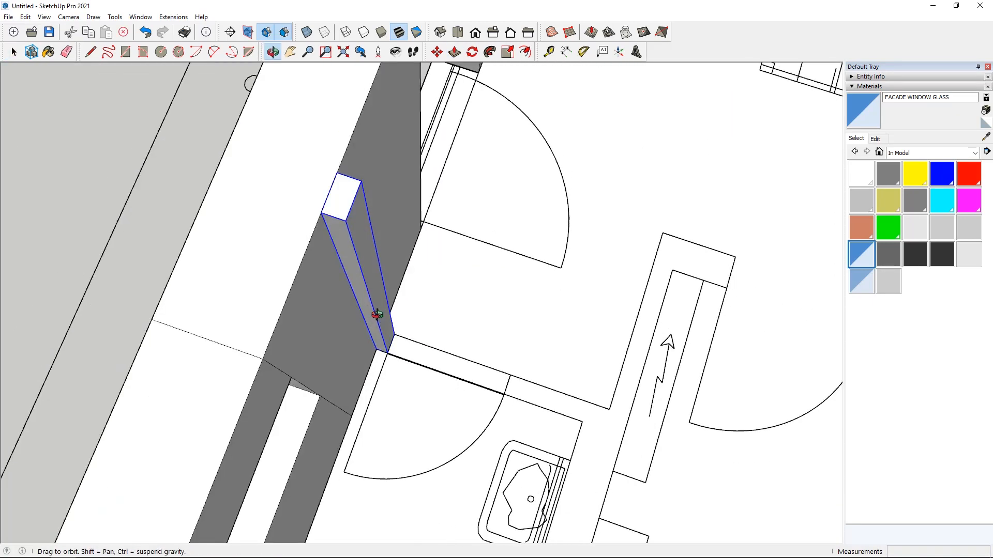
# Inside the stub's group, copy its side face about 75 cm across the bathroom door opening to the opposite jamb.
pyautogui.scroll(3, 375, 297)
pyautogui.doubleClick(374, 294)
pyautogui.tripleClick(369, 292)
pyautogui.scroll(-2, 367, 290)
pyautogui.click(367, 274)
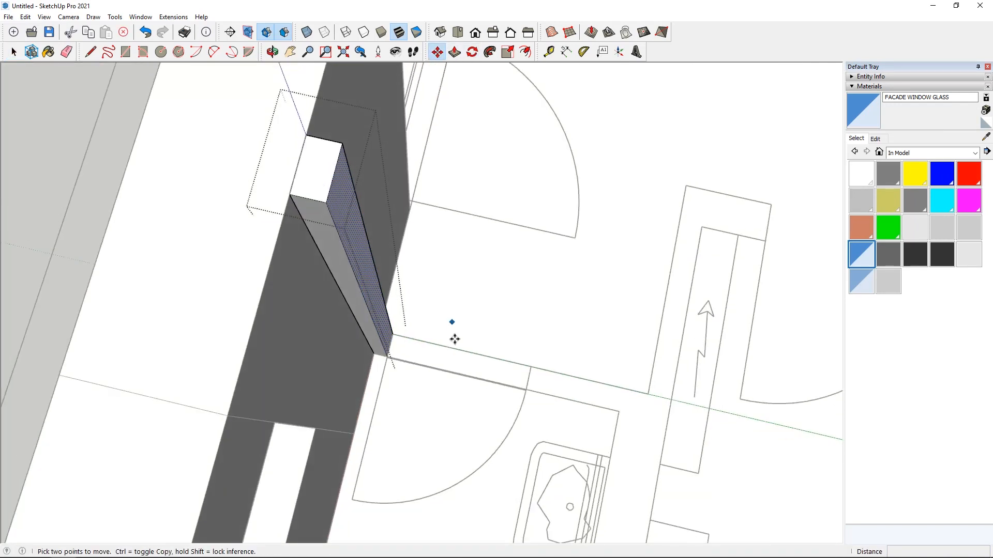
pyautogui.scroll(5, 308, 328)
pyautogui.keyDown('ctrl'); pyautogui.click(309, 323); pyautogui.keyUp('ctrl')
pyautogui.scroll(-3, 412, 353)
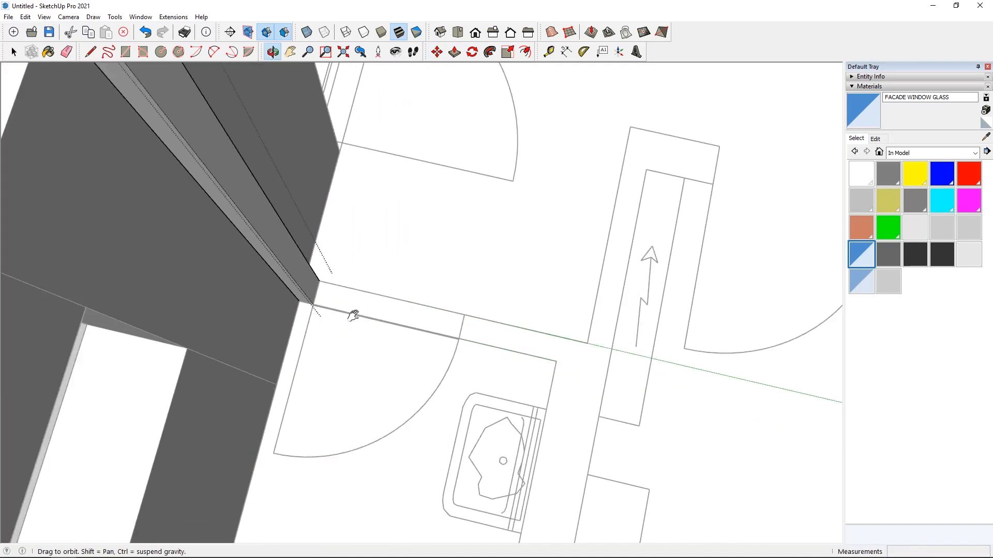
pyautogui.scroll(5, 351, 315)
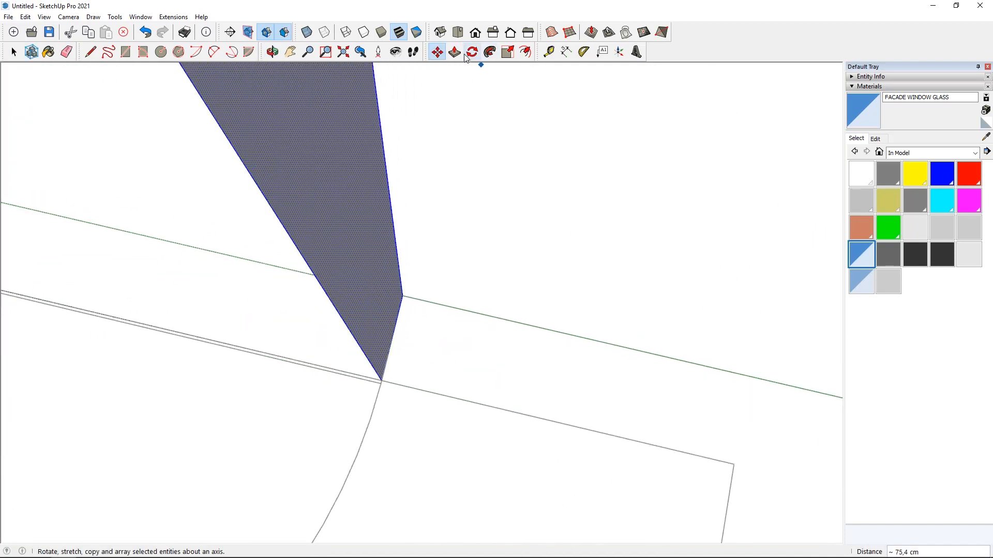
# Extend the copied jamb face with Push/Pull along the plan's interior wall outline beyond the bathroom door.
pyautogui.click(455, 52)
pyautogui.scroll(-4, 398, 289)
pyautogui.scroll(1, 379, 269)
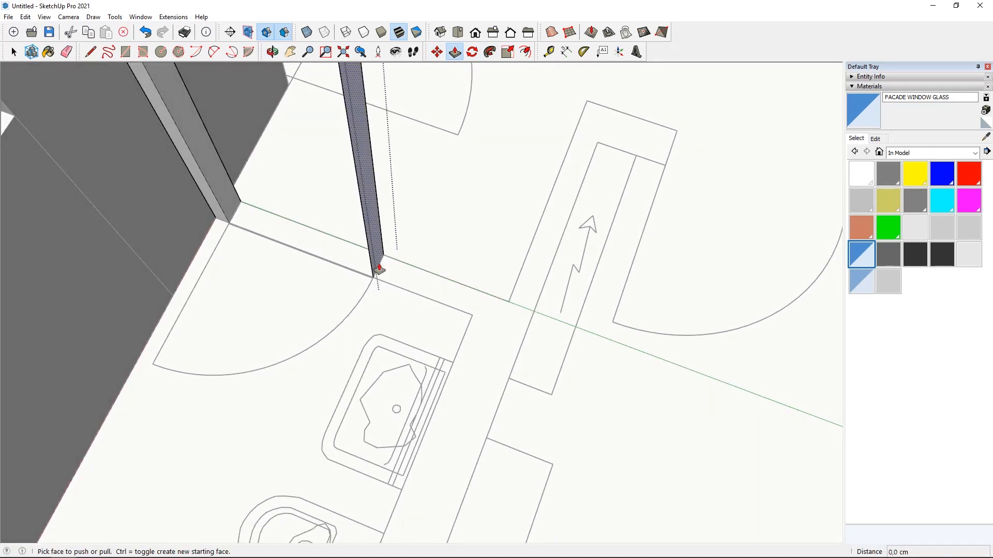
pyautogui.click(379, 269)
pyautogui.moveTo(443, 315); pyautogui.dragTo(364, 336, button='middle')
pyautogui.click(471, 335)
pyautogui.moveTo(574, 319); pyautogui.dragTo(382, 357, button='middle')
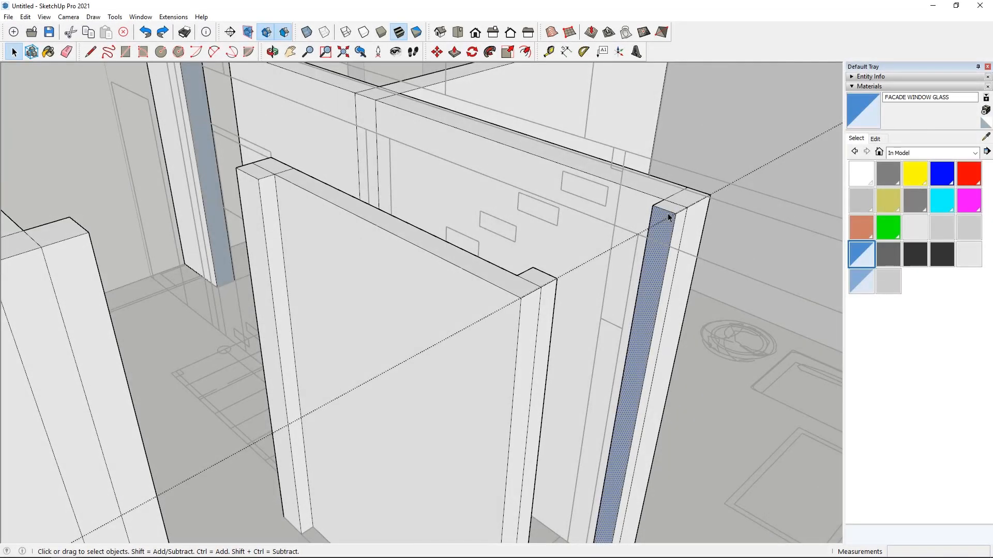
# Copy the top edges of the interior wall ends beside the door openings down to the door head height in the section drawing.
pyautogui.moveTo(656, 263); pyautogui.dragTo(657, 360, button='middle')
pyautogui.scroll(3, 346, 120)
pyautogui.keyDown('shift'); pyautogui.click(347, 120); pyautogui.keyUp('shift')
pyautogui.scroll(-3, 347, 119)
pyautogui.scroll(3, 250, 289)
pyautogui.keyDown('shift'); pyautogui.click(249, 288); pyautogui.keyUp('shift')
pyautogui.scroll(-4, 251, 290)
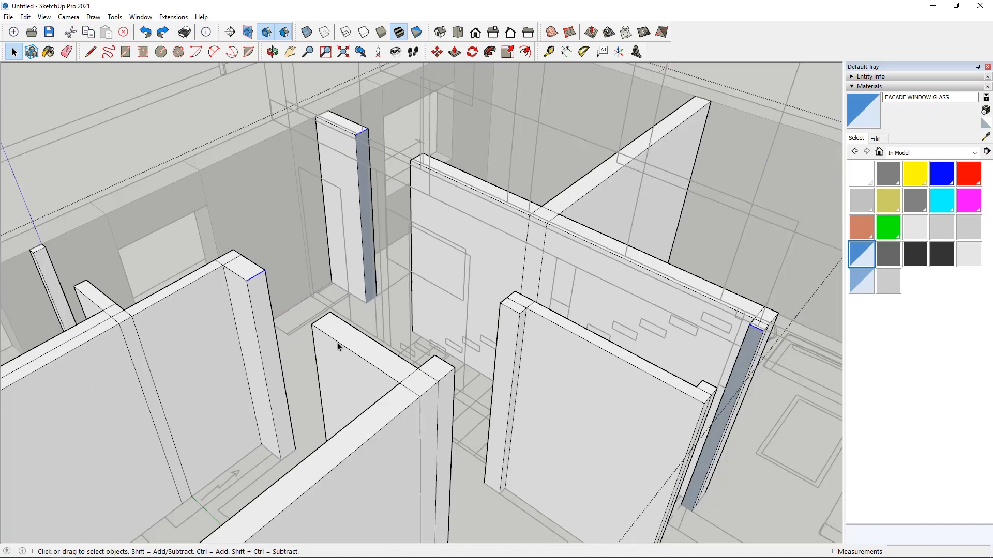
pyautogui.scroll(4, 465, 300)
pyautogui.scroll(-5, 641, 294)
pyautogui.moveTo(310, 313); pyautogui.dragTo(337, 303, button='middle')
pyautogui.scroll(5, 337, 300)
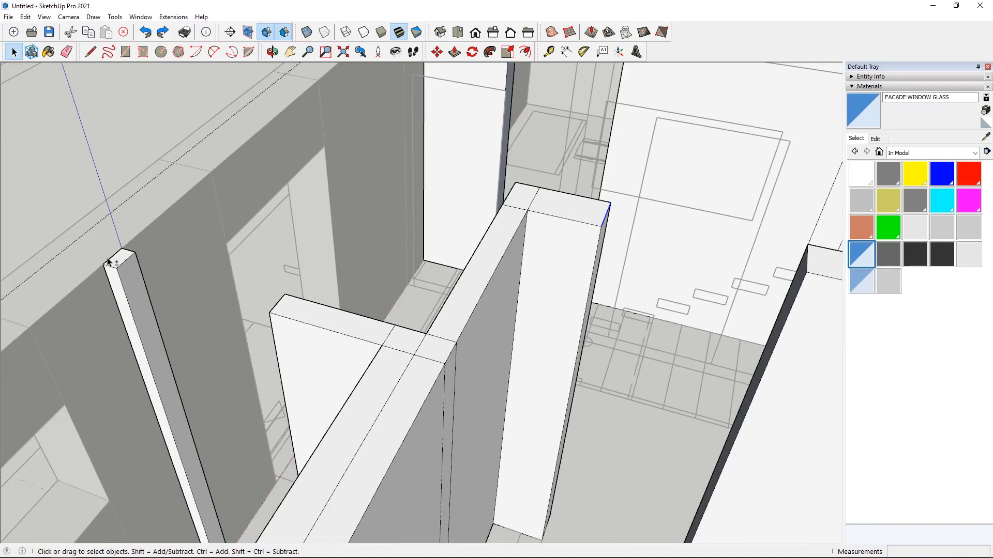
pyautogui.keyDown('shift'); pyautogui.click(126, 260); pyautogui.keyUp('shift')
pyautogui.scroll(-3, 192, 246)
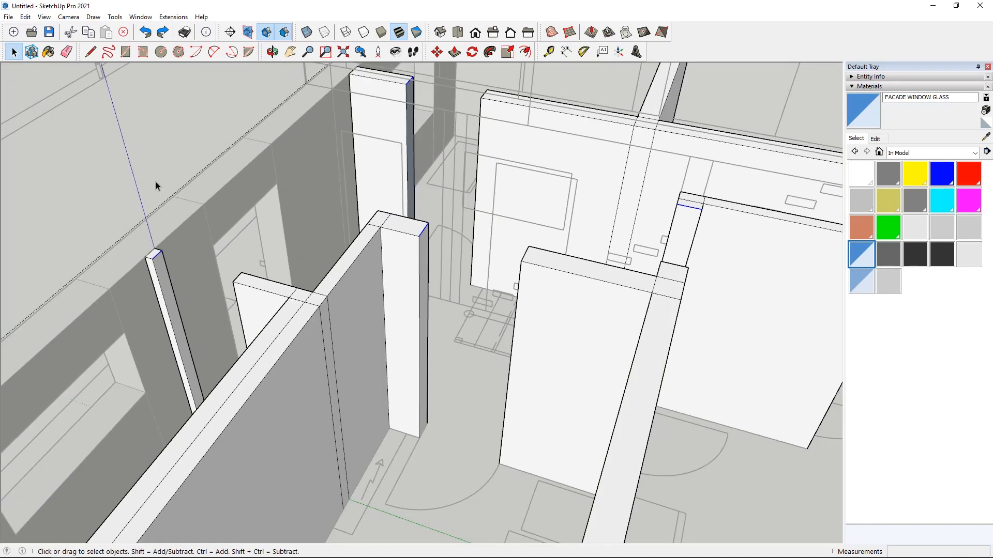
pyautogui.scroll(-2, 325, 218)
pyautogui.click(437, 52)
pyautogui.scroll(1, 439, 330)
pyautogui.scroll(5, 144, 197)
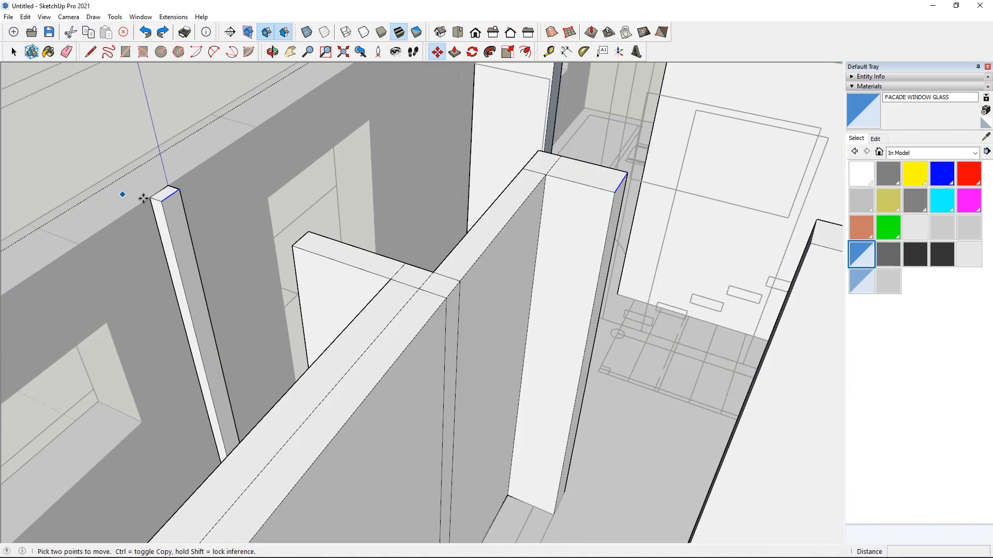
pyautogui.click(176, 203)
pyautogui.scroll(-5, 186, 226)
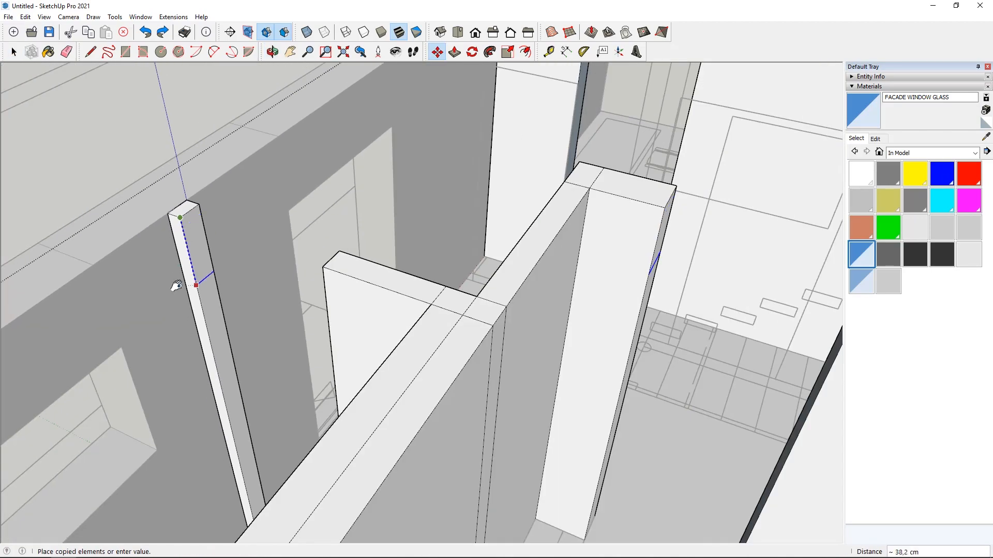
pyautogui.keyDown('shift'); pyautogui.moveTo(176, 286); pyautogui.dragTo(238, 288, button='middle'); pyautogui.keyUp('shift')
pyautogui.scroll(-5, 248, 294)
pyautogui.keyDown('shift'); pyautogui.moveTo(583, 313); pyautogui.dragTo(587, 313, button='middle'); pyautogui.keyUp('shift')
pyautogui.scroll(6, 408, 279)
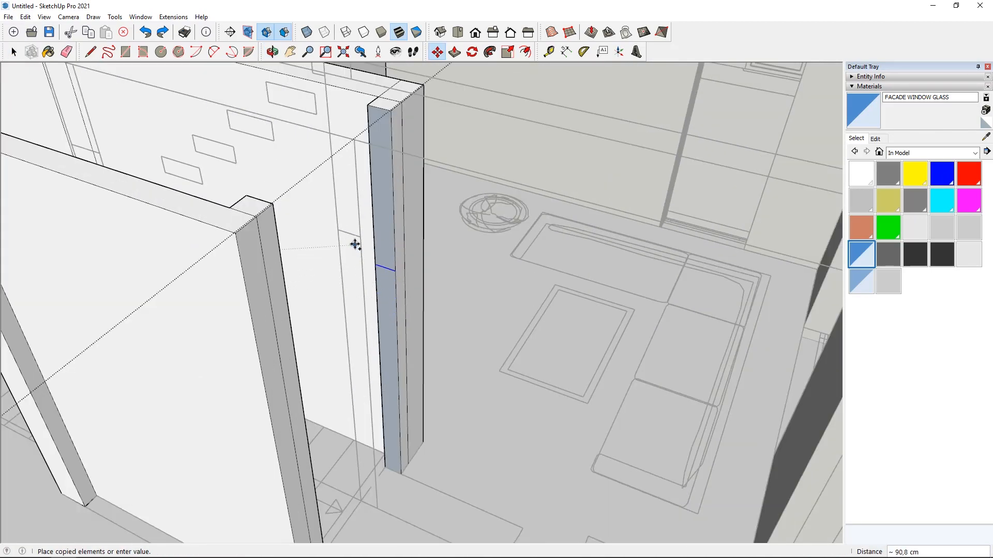
pyautogui.click(360, 238)
pyautogui.scroll(-5, 393, 218)
pyautogui.scroll(5, 412, 127)
pyautogui.moveTo(402, 217)
pyautogui.mouseDown(button='middle')
pyautogui.moveTo(412, 134)
pyautogui.moveTo(409, 227)
pyautogui.mouseUp(button='middle')
# Extend the upper faces of the interior wall ends with Push/Pull across the door openings to the facing walls, forming lintels.
pyautogui.click(455, 51)
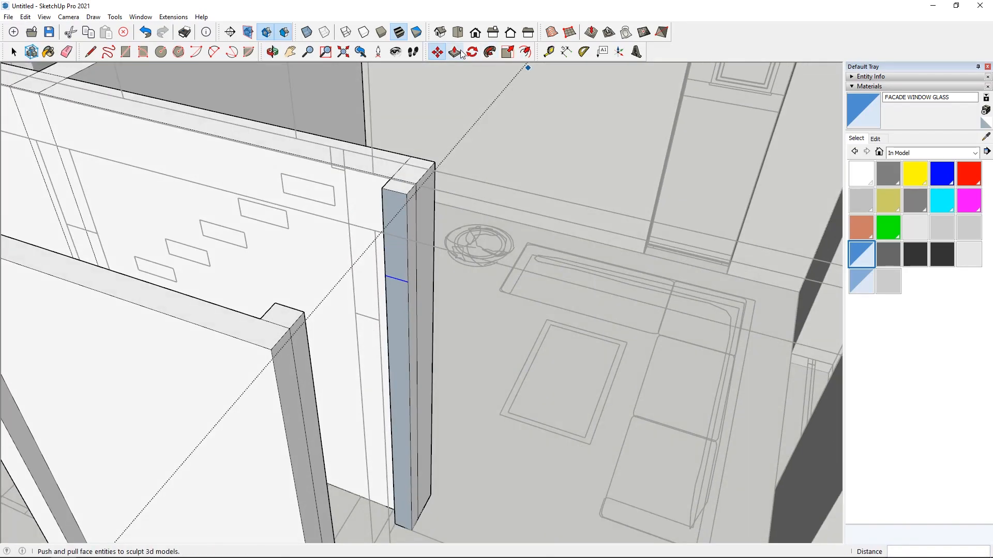
pyautogui.click(395, 253)
pyautogui.scroll(-5, 434, 306)
pyautogui.scroll(7, 334, 350)
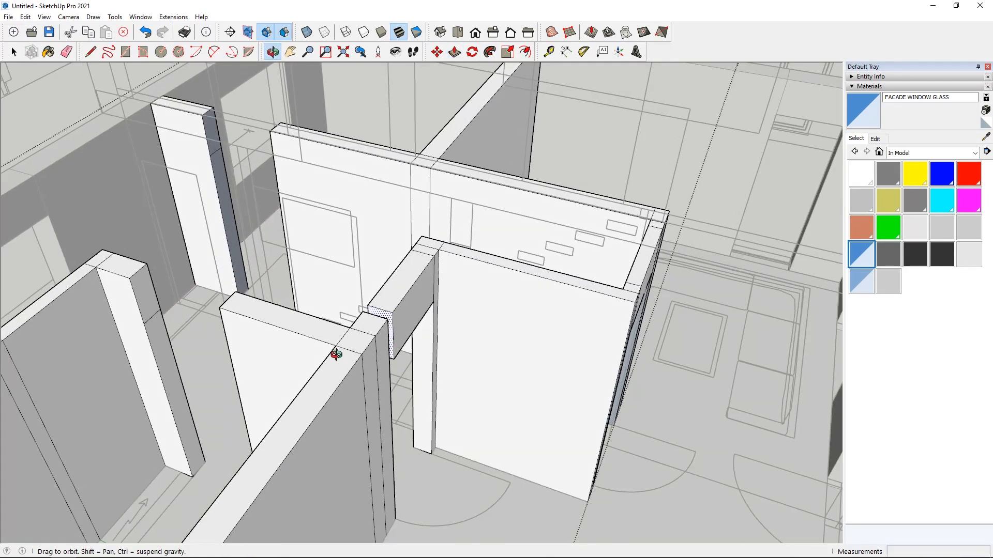
pyautogui.click(138, 367)
pyautogui.scroll(8, 458, 332)
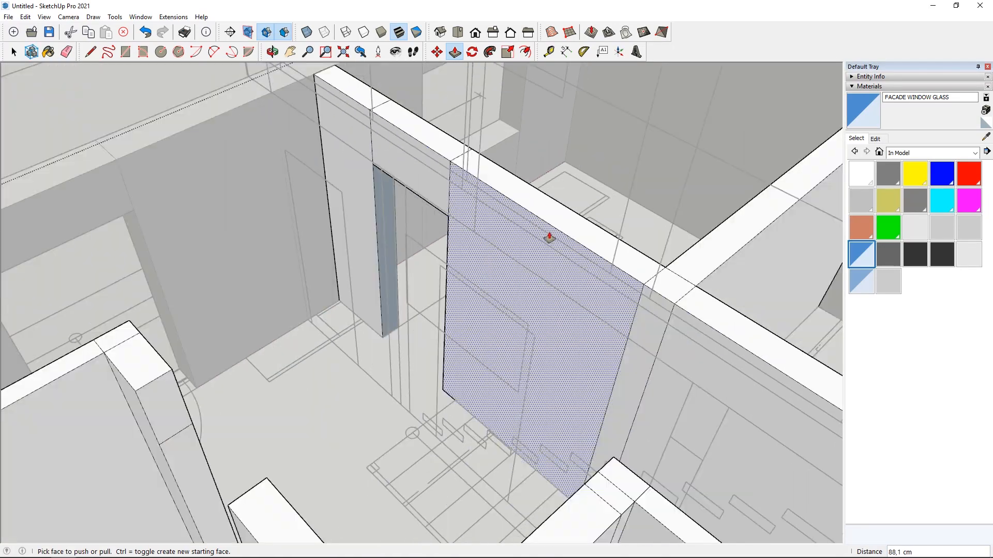
pyautogui.scroll(-5, 550, 237)
pyautogui.scroll(5, 116, 299)
pyautogui.click(148, 287)
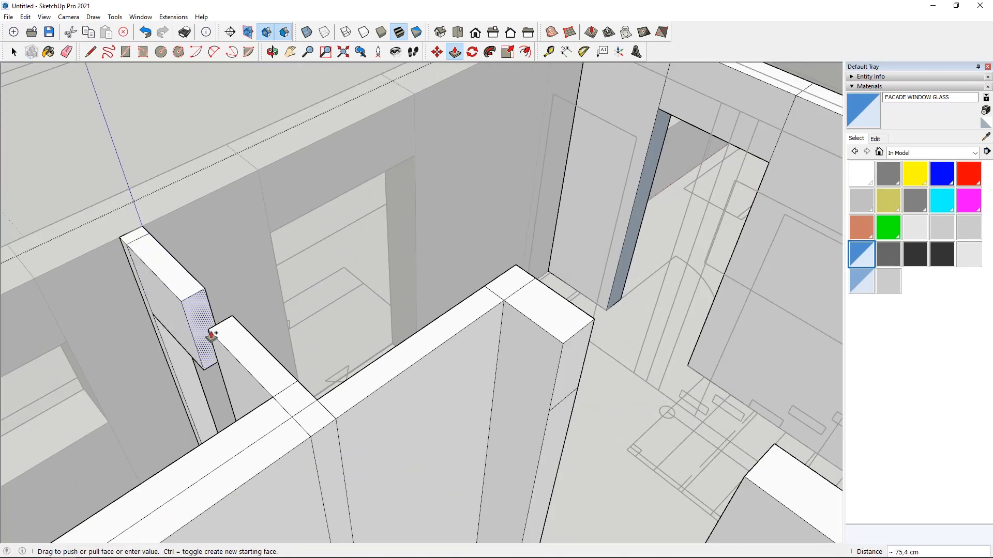
pyautogui.click(219, 364)
pyautogui.scroll(-3, 223, 364)
pyautogui.scroll(3, 463, 349)
pyautogui.click(465, 349)
pyautogui.click(581, 486)
# Draw a rectangle of about 213 by 88 cm filling the doorway beside the utility room, from floor corner to lintel corner.
pyautogui.moveTo(580, 486); pyautogui.dragTo(493, 337, button='middle')
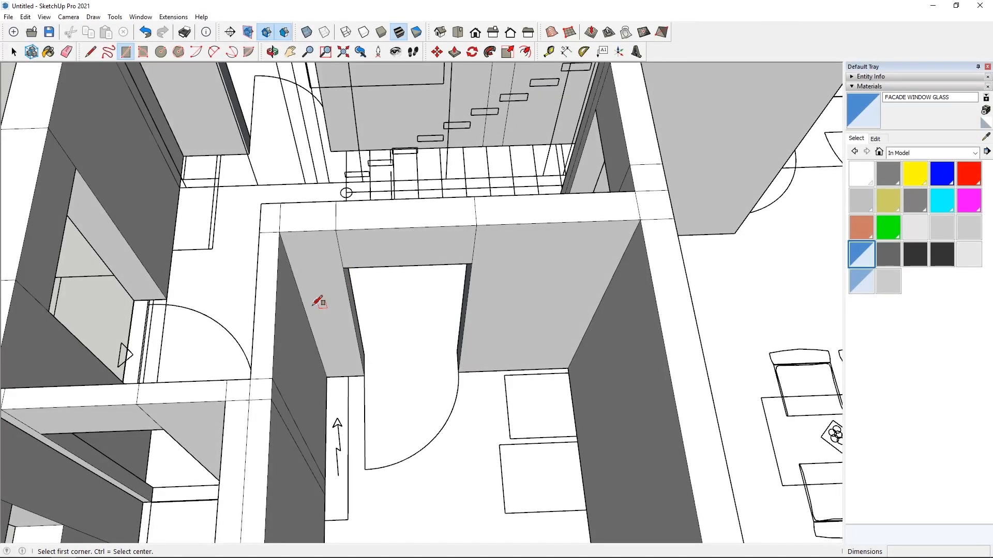
pyautogui.moveTo(317, 300); pyautogui.dragTo(369, 375, button='middle')
pyautogui.scroll(3, 369, 375)
pyautogui.press('r')
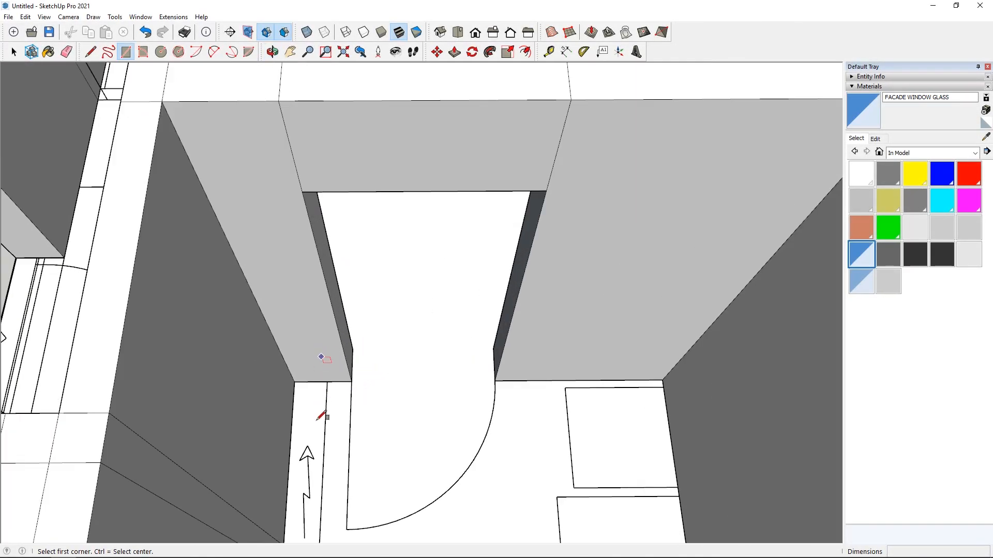
pyautogui.scroll(2, 342, 399)
pyautogui.scroll(-3, 356, 375)
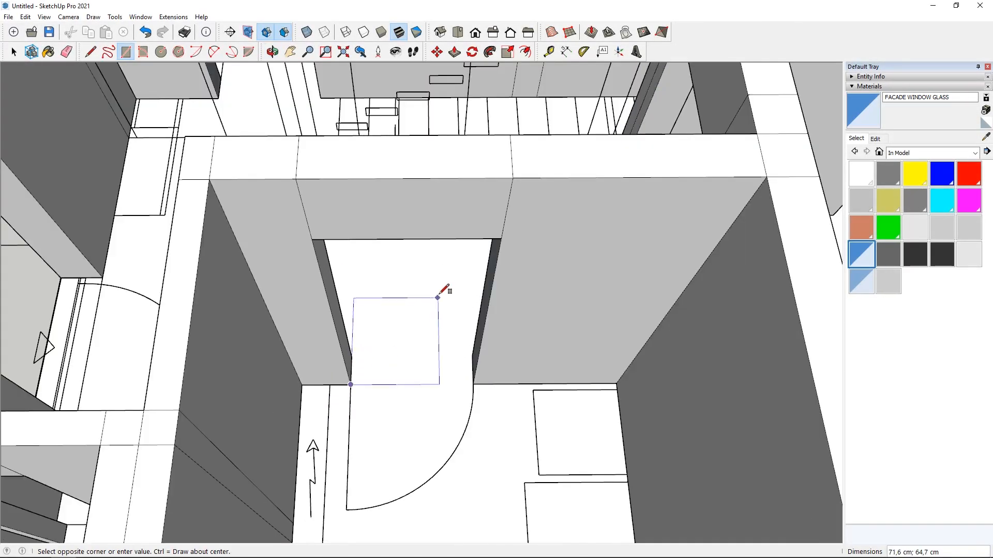
pyautogui.click(501, 238)
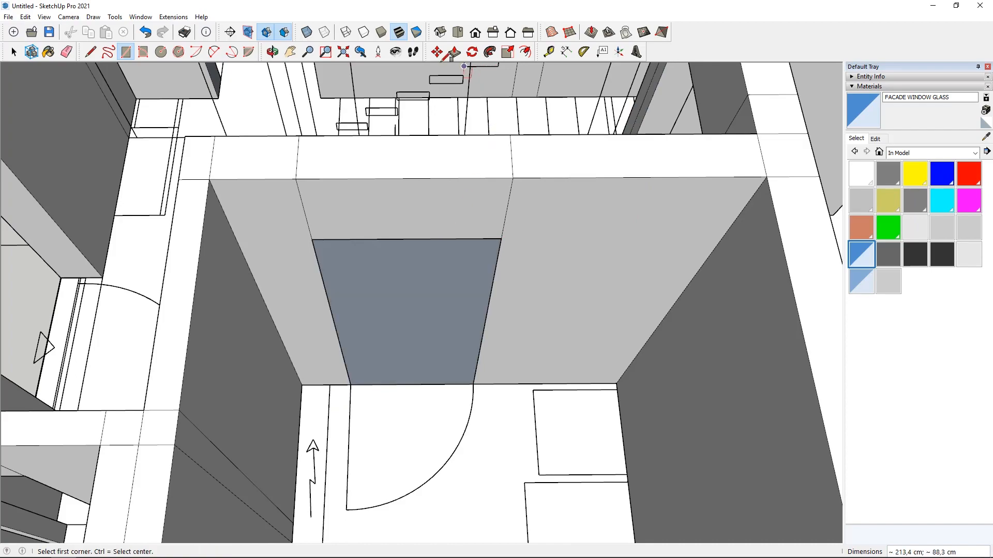
# Push/Pull the rectangle filling the doorway by 1 cm into the opening.
pyautogui.click(454, 52)
pyautogui.scroll(-3, 197, 350)
pyautogui.moveTo(197, 350); pyautogui.dragTo(450, 322, button='middle')
pyautogui.scroll(6, 310, 261)
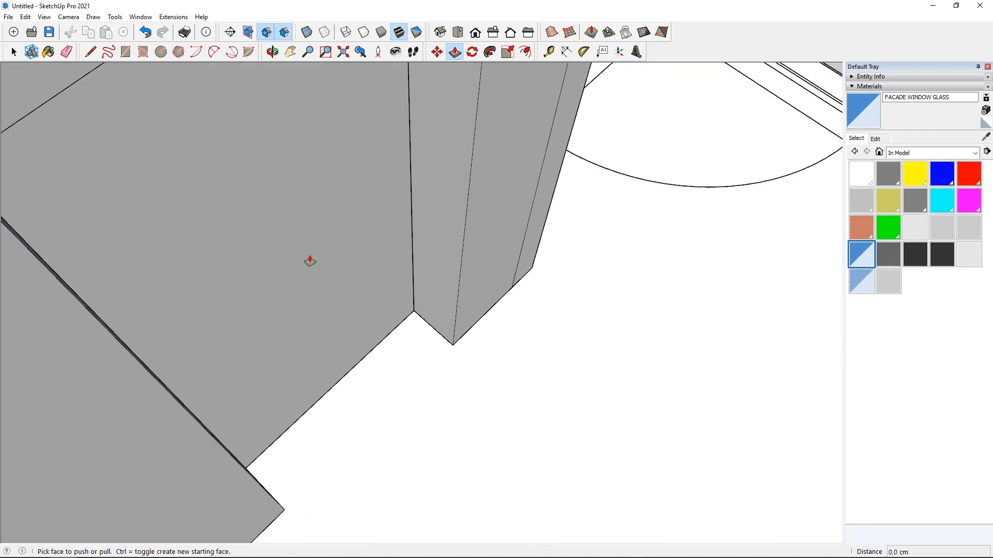
pyautogui.moveTo(332, 296); pyautogui.dragTo(354, 310)
pyautogui.write('1')
pyautogui.press('Return')
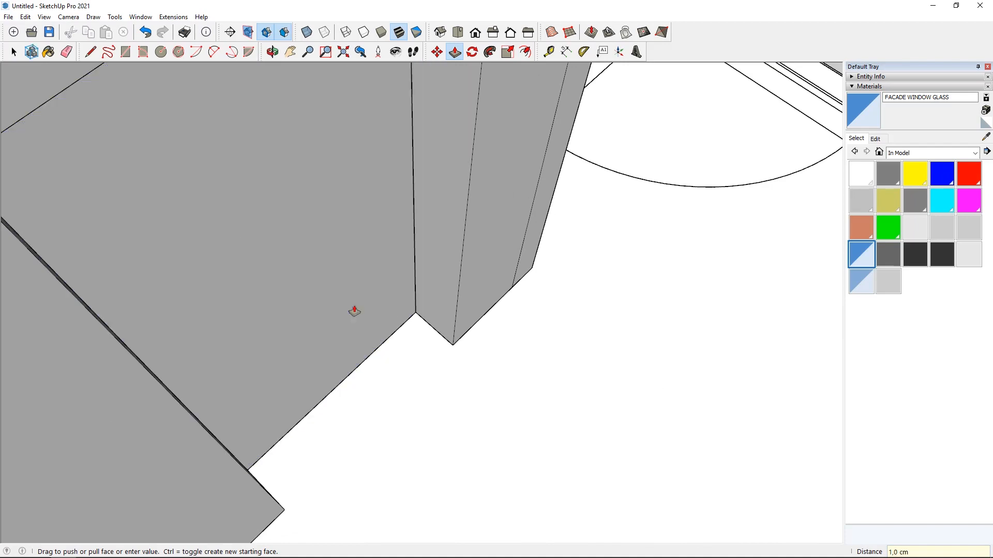
# Make a group from the doorway face and its bounding edges.
pyautogui.press('space')
pyautogui.doubleClick(342, 181)
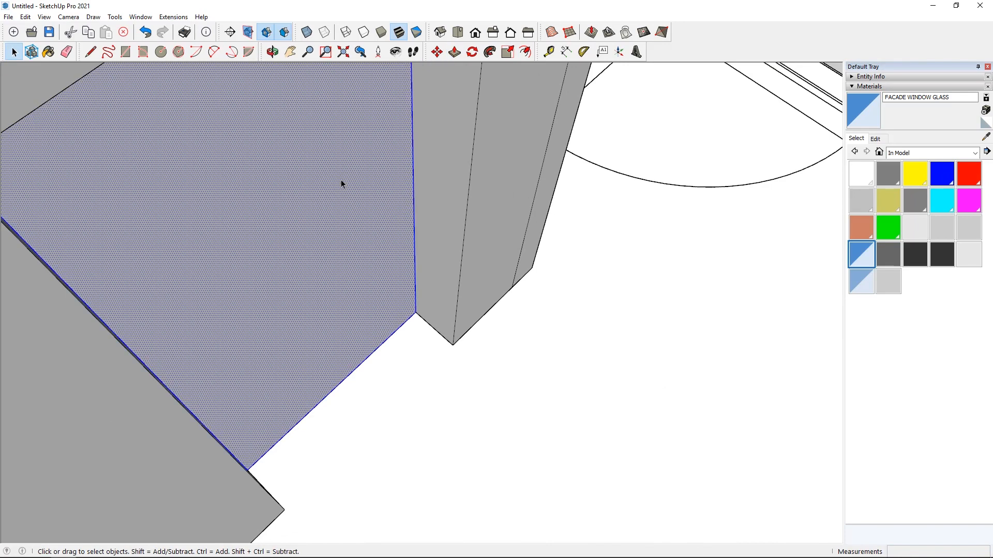
pyautogui.rightClick(341, 181)
pyautogui.click(392, 270)
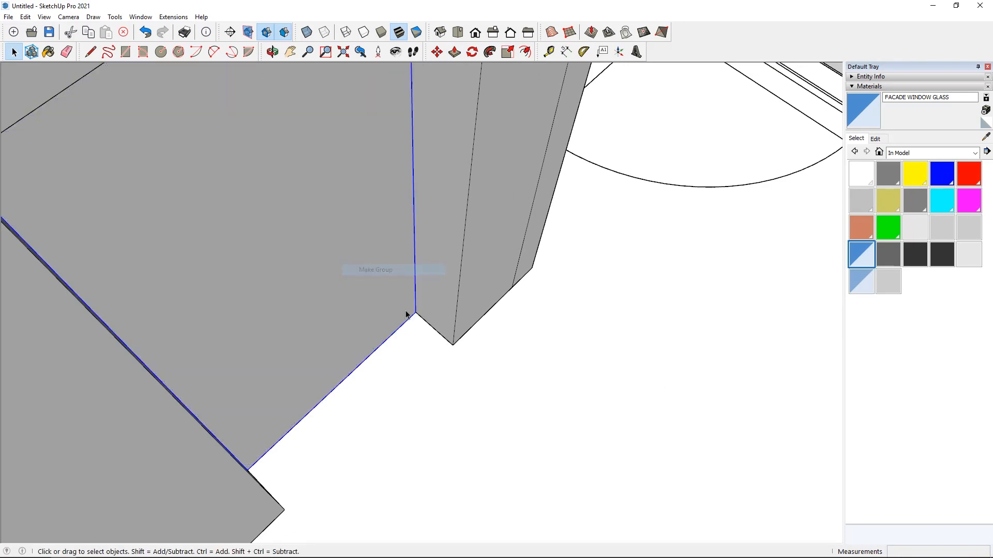
# Push/Pull the floor slab's edge face at the window opening by about 13 cm to the plan's window frame line.
pyautogui.scroll(-3, 360, 263)
pyautogui.scroll(-5, 318, 253)
pyautogui.moveTo(318, 252); pyautogui.dragTo(331, 298, button='middle')
pyautogui.scroll(3, 340, 254)
pyautogui.scroll(-3, 340, 254)
pyautogui.moveTo(352, 215); pyautogui.dragTo(215, 104, button='middle')
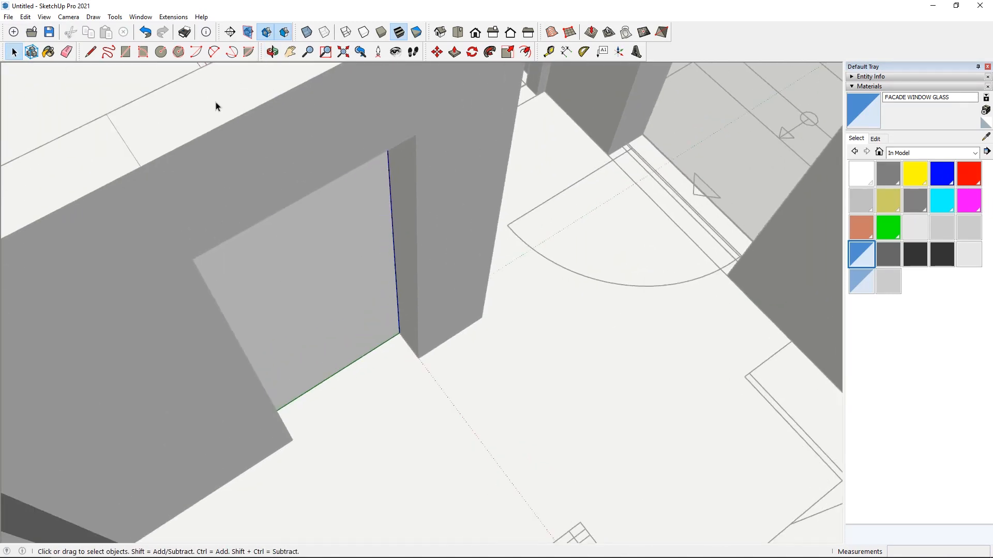
pyautogui.press('p')
pyautogui.scroll(-10, 633, 340)
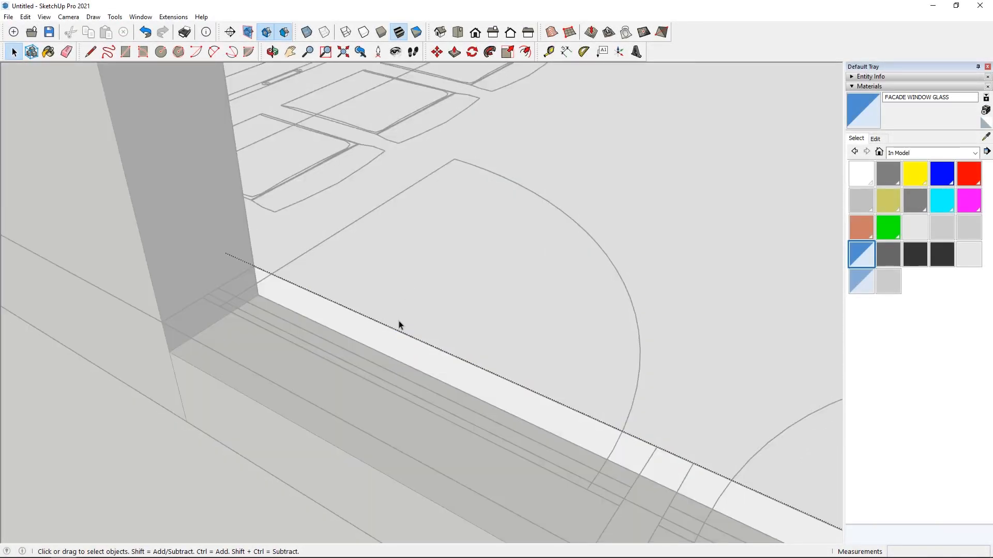
pyautogui.moveTo(399, 321); pyautogui.dragTo(321, 303, button='middle')
pyautogui.scroll(2, 321, 303)
pyautogui.click(455, 54)
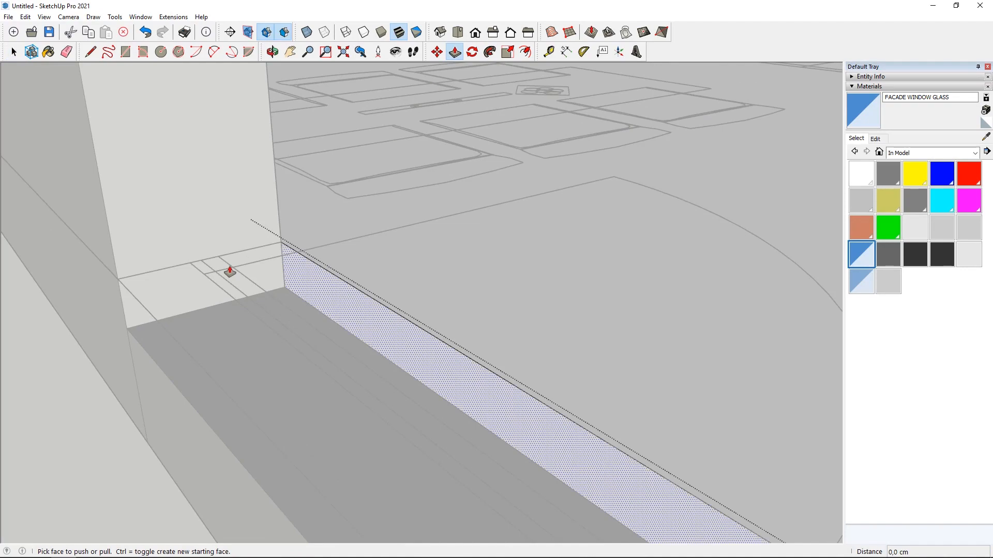
pyautogui.scroll(2, 249, 275)
pyautogui.click(314, 266)
pyautogui.moveTo(257, 270); pyautogui.dragTo(186, 233, button='middle')
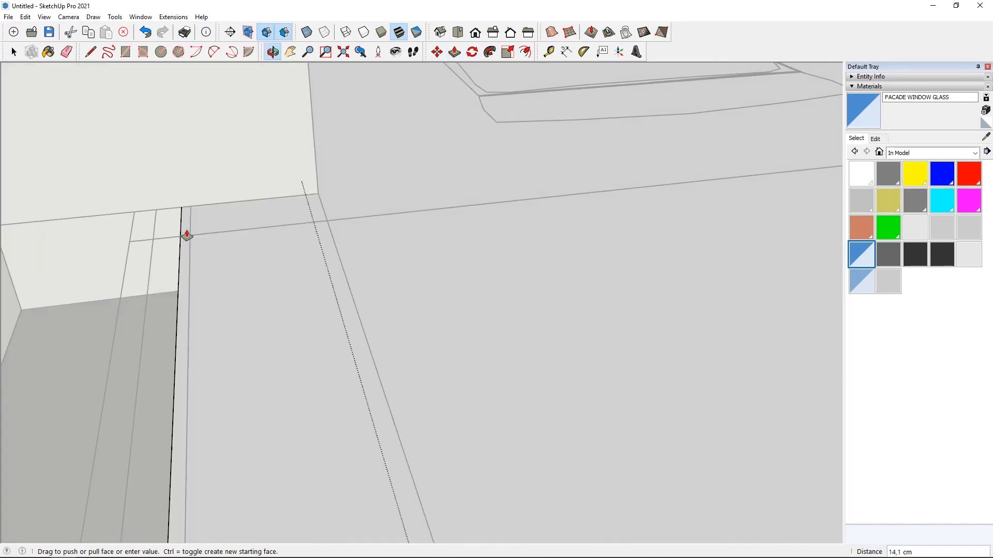
pyautogui.click(191, 223)
pyautogui.scroll(-5, 304, 299)
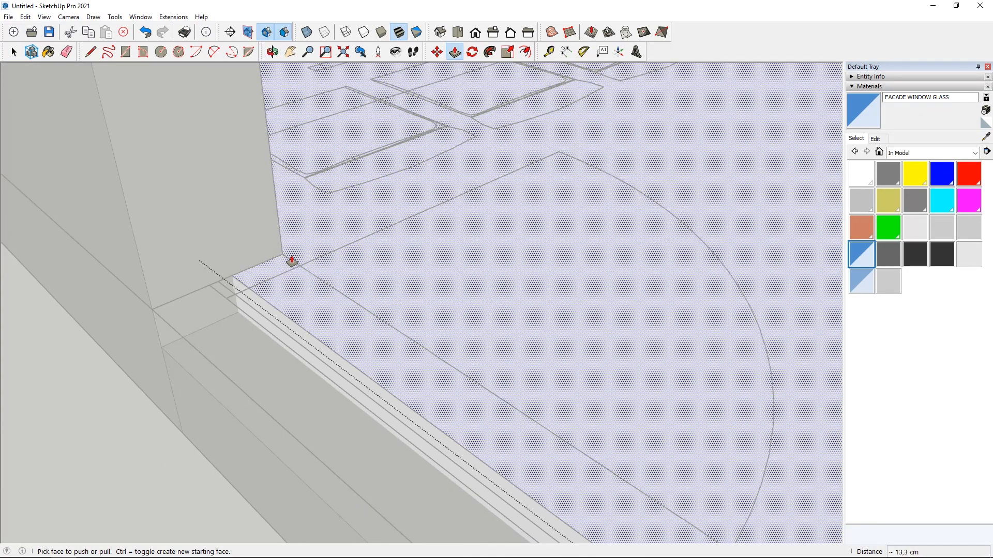
# Draw a rectangle filling the narrow window opening near the house corner, from the base corner to the opposite lintel corner.
pyautogui.moveTo(290, 261); pyautogui.dragTo(193, 348, button='middle')
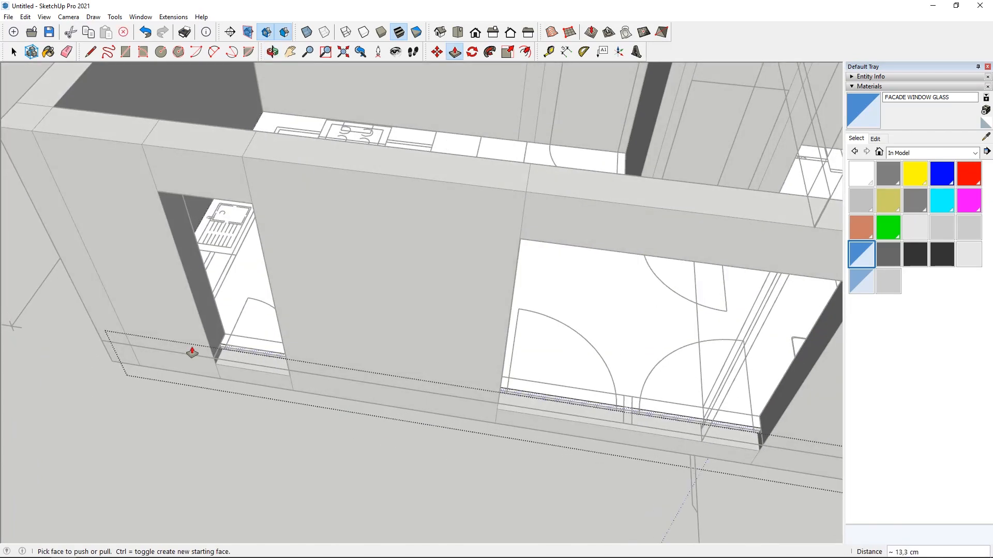
pyautogui.scroll(3, 250, 365)
pyautogui.scroll(-1, 154, 336)
pyautogui.scroll(-4, 217, 335)
pyautogui.moveTo(279, 333); pyautogui.dragTo(558, 470, button='middle')
pyautogui.scroll(3, 496, 411)
pyautogui.scroll(-5, 496, 411)
pyautogui.moveTo(497, 411)
pyautogui.mouseDown(button='middle')
pyautogui.moveTo(514, 310)
pyautogui.moveTo(439, 367)
pyautogui.moveTo(270, 429)
pyautogui.moveTo(459, 348)
pyautogui.mouseUp(button='middle')
pyautogui.press('space')
pyautogui.scroll(2, 270, 429)
pyautogui.scroll(3, 514, 393)
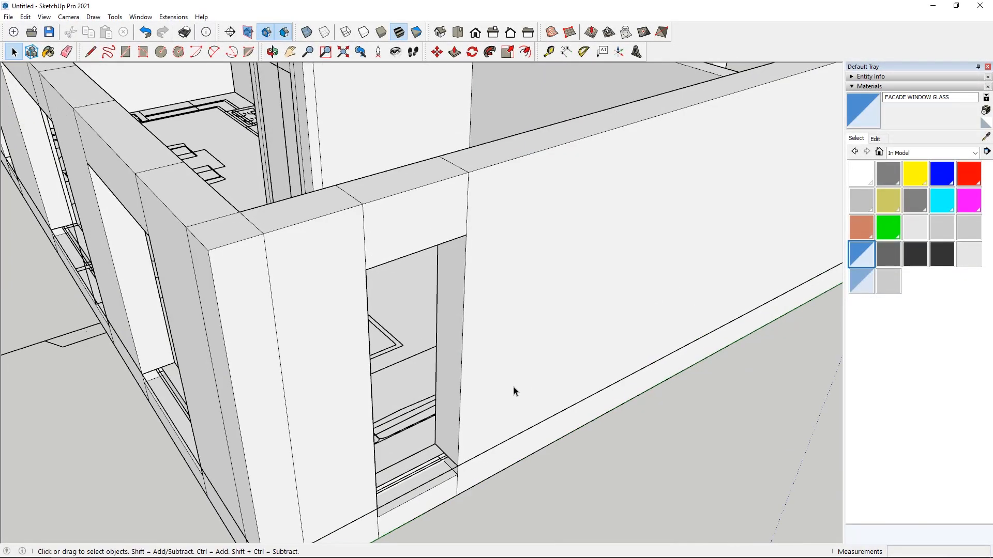
pyautogui.moveTo(514, 393); pyautogui.dragTo(465, 399, button='middle')
pyautogui.scroll(2, 466, 398)
pyautogui.click(125, 52)
pyautogui.scroll(4, 412, 381)
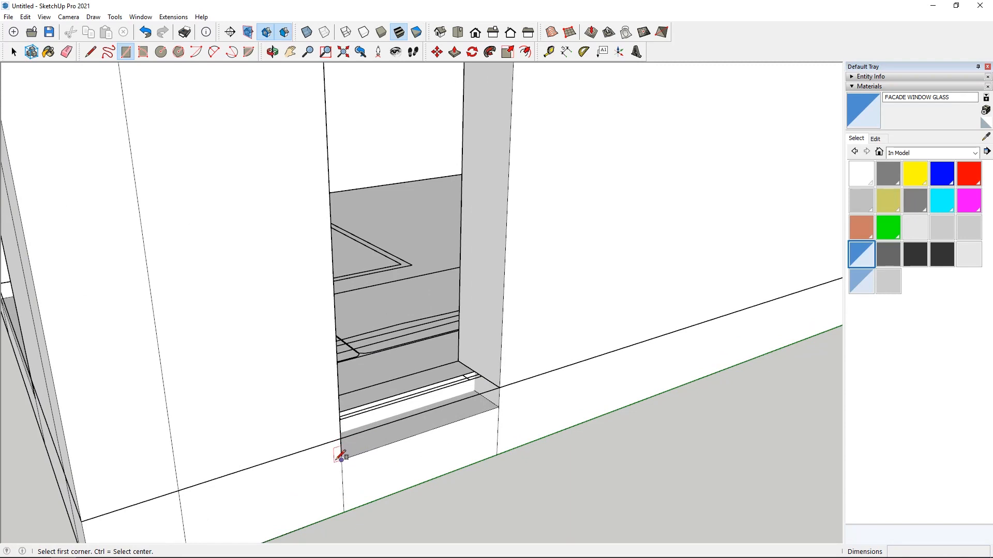
pyautogui.scroll(-3, 342, 459)
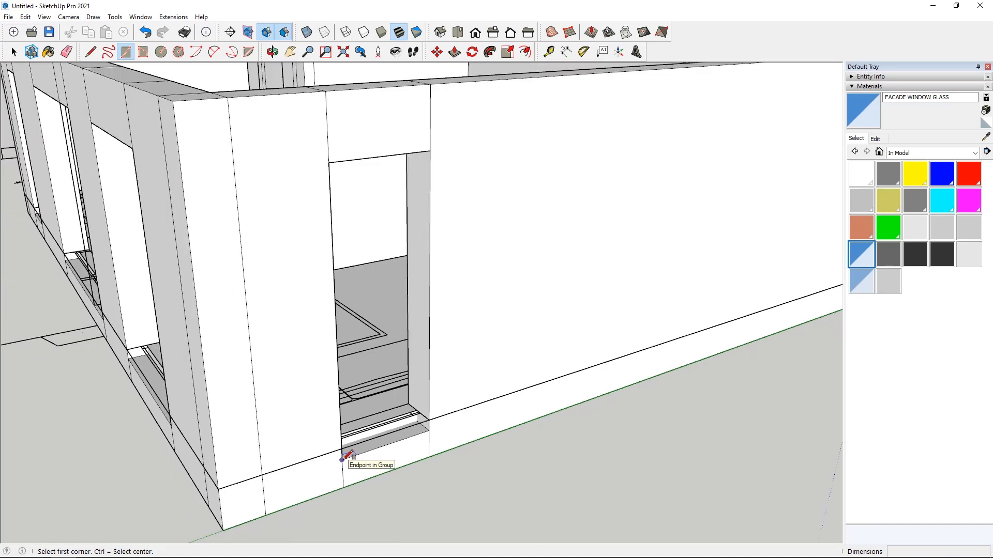
pyautogui.moveTo(394, 364); pyautogui.dragTo(396, 388, button='middle')
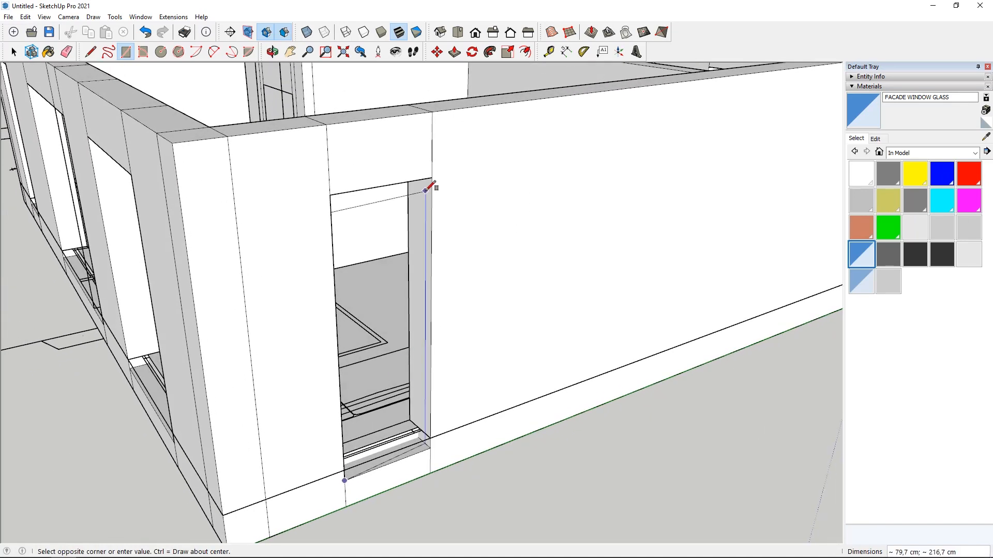
pyautogui.click(432, 177)
# Draw a rectangle filling the wider window opening around the corner, from the base corner to the opposite lintel corner.
pyautogui.moveTo(331, 347); pyautogui.dragTo(439, 326, button='middle')
pyautogui.scroll(-4, 388, 270)
pyautogui.moveTo(357, 290); pyautogui.dragTo(303, 341, button='middle')
pyautogui.scroll(3, 207, 468)
pyautogui.scroll(2, 208, 467)
pyautogui.scroll(-2, 421, 291)
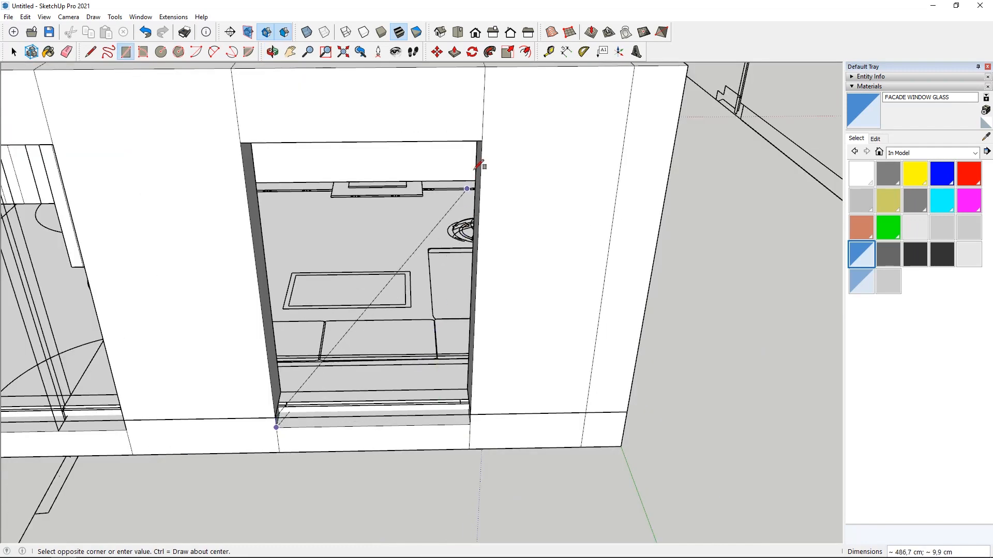
pyautogui.click(483, 139)
# Measure the window frame's width on the gable elevation drawing with the Line tool, without leaving a line.
pyautogui.press('l')
pyautogui.scroll(5, 355, 332)
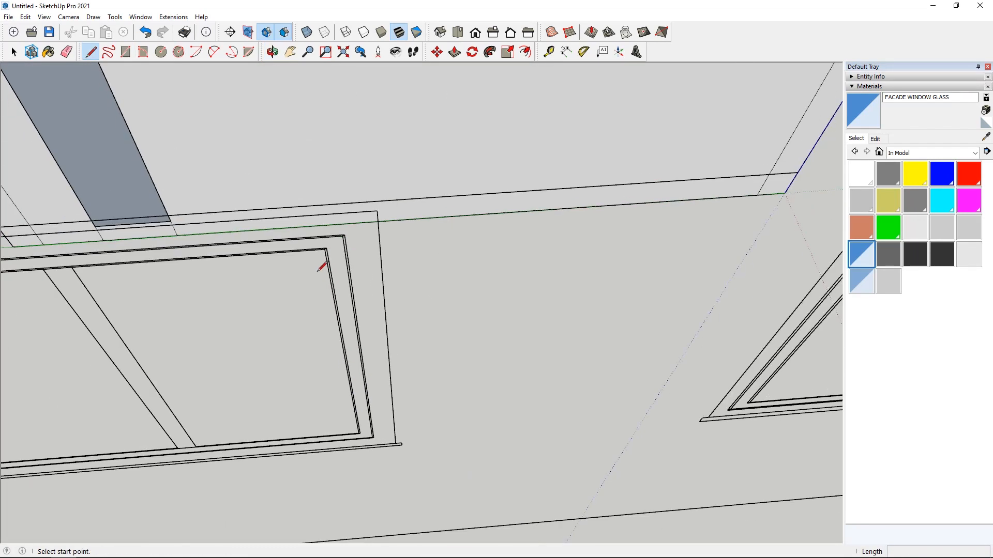
pyautogui.scroll(1, 325, 249)
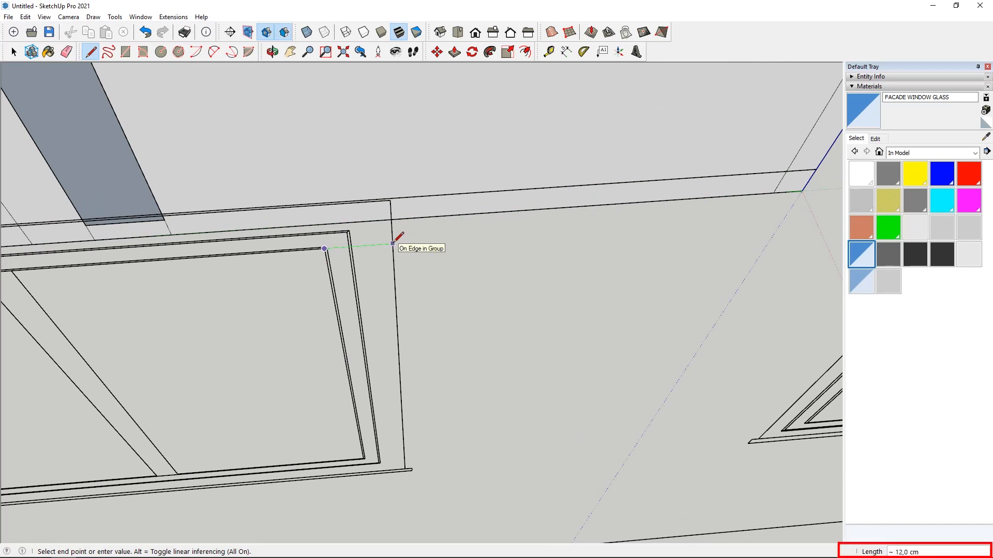
pyautogui.scroll(-5, 396, 254)
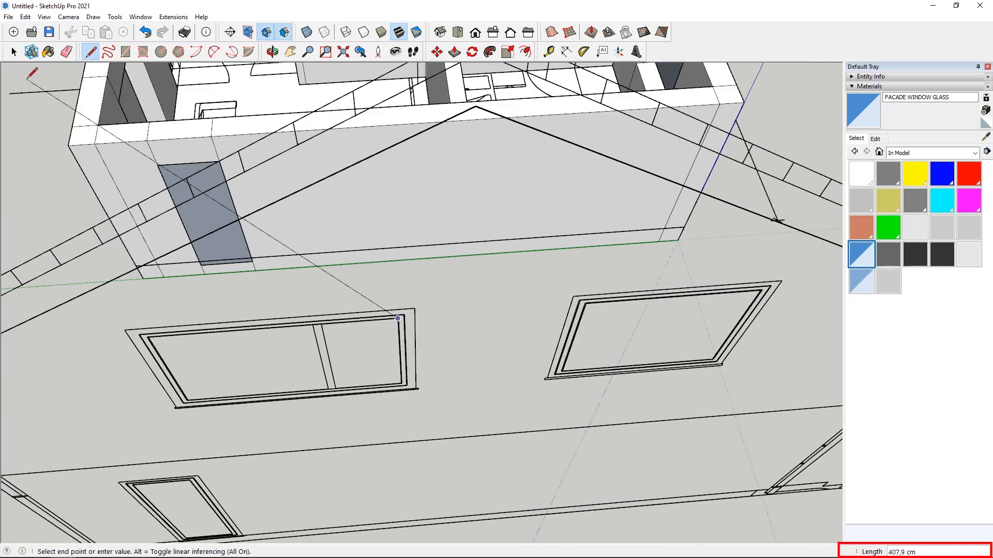
pyautogui.click(14, 52)
pyautogui.scroll(-4, 295, 349)
pyautogui.moveTo(294, 346); pyautogui.dragTo(158, 323, button='middle')
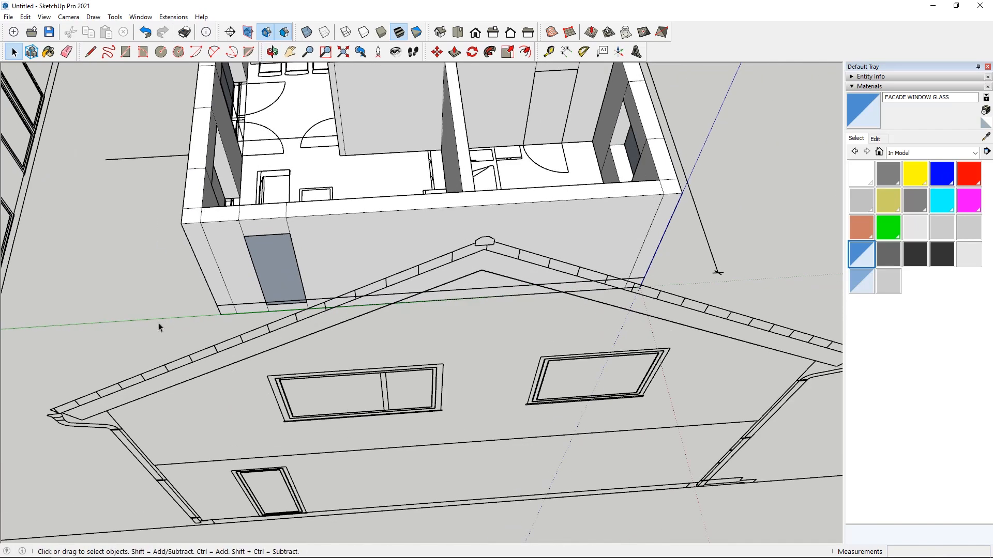
# Offset the outline of the narrow window face on the gable wall 12 cm inward.
pyautogui.click(525, 52)
pyautogui.scroll(8, 277, 271)
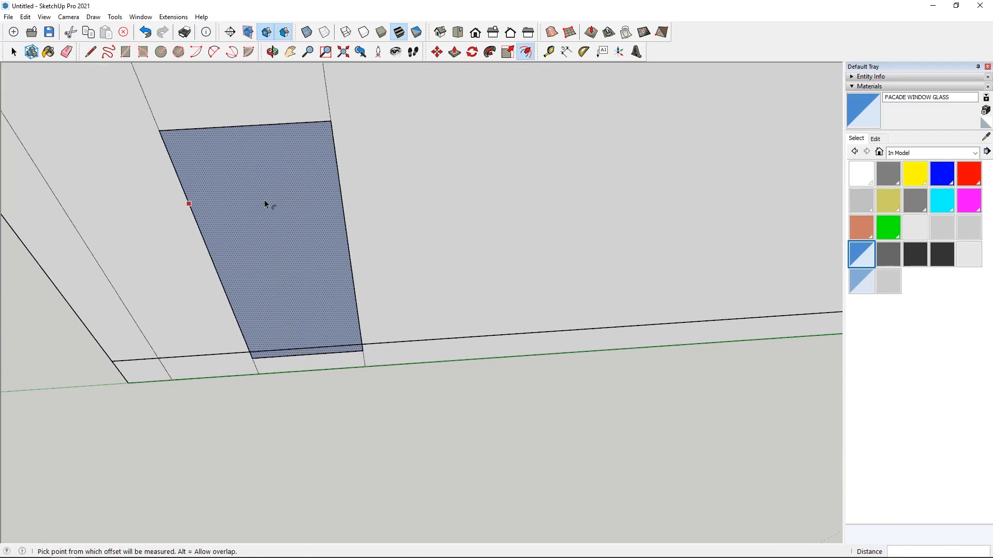
pyautogui.click(264, 200)
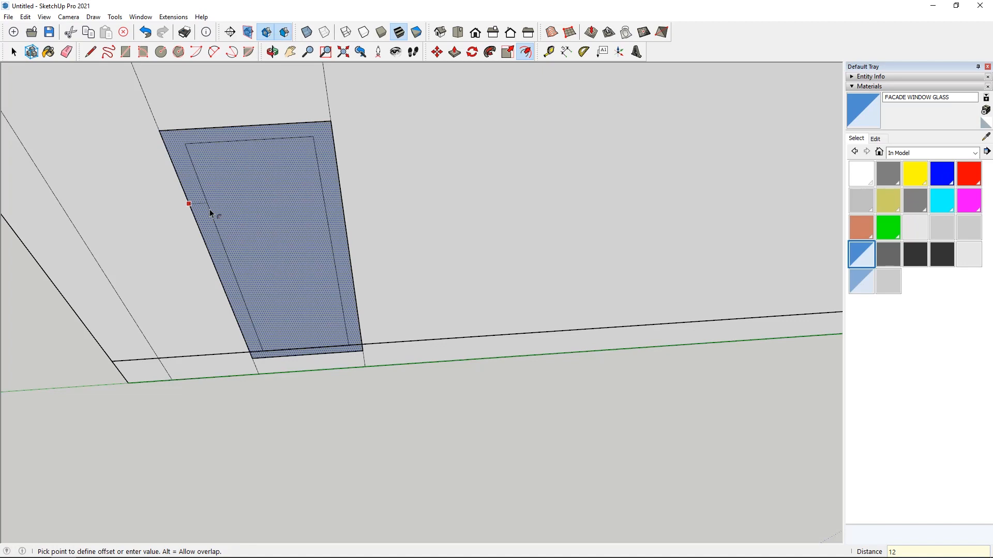
pyautogui.press('Return')
# Repeat the 12 cm inward offset on the wider window face around the corner.
pyautogui.moveTo(463, 259); pyautogui.dragTo(428, 260, button='middle')
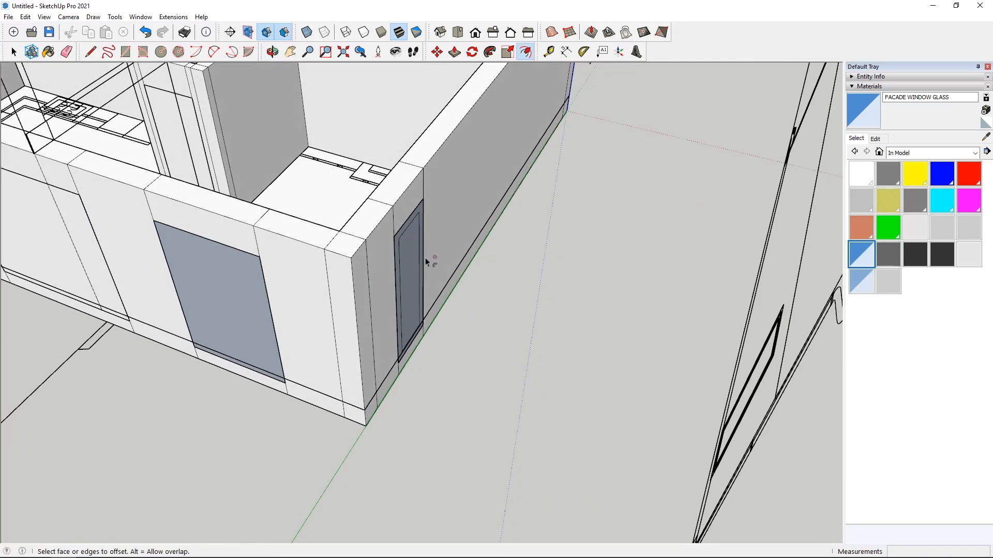
pyautogui.moveTo(249, 347); pyautogui.dragTo(249, 346, button='middle')
pyautogui.click(268, 352)
pyautogui.scroll(3, 233, 315)
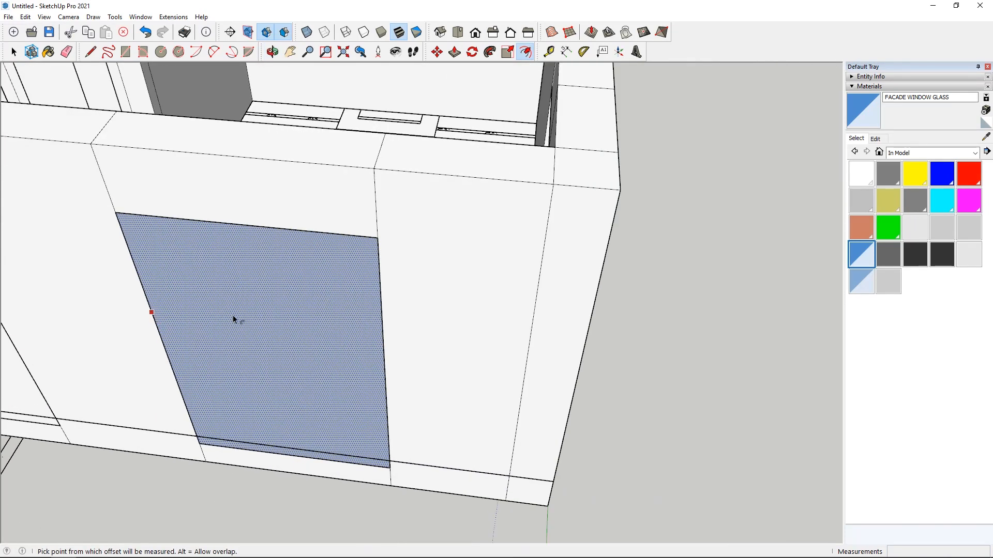
pyautogui.doubleClick(237, 302)
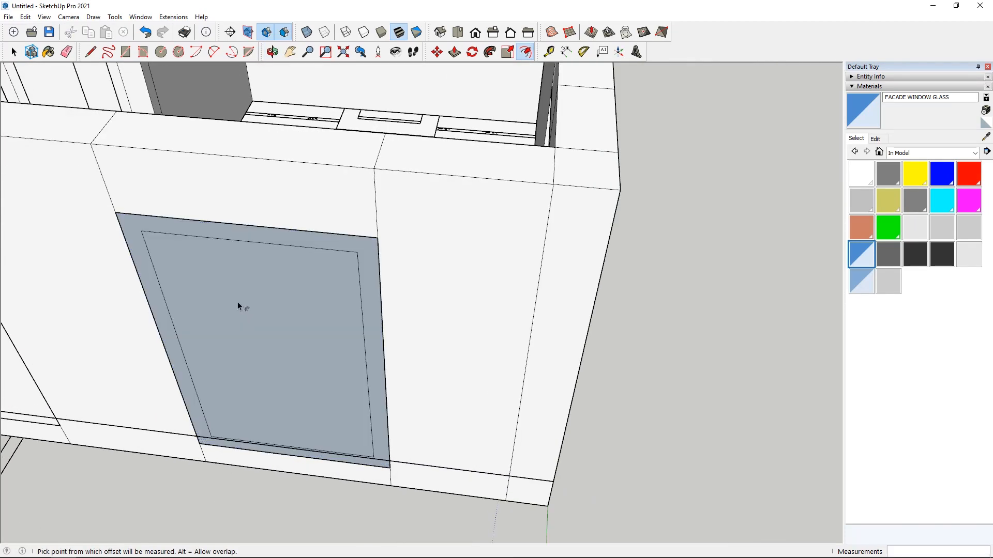
# Repeat the 12 cm inward offset on the large window face in the middle of the long facade.
pyautogui.moveTo(300, 288); pyautogui.dragTo(336, 326, button='middle')
pyautogui.scroll(-4, 517, 311)
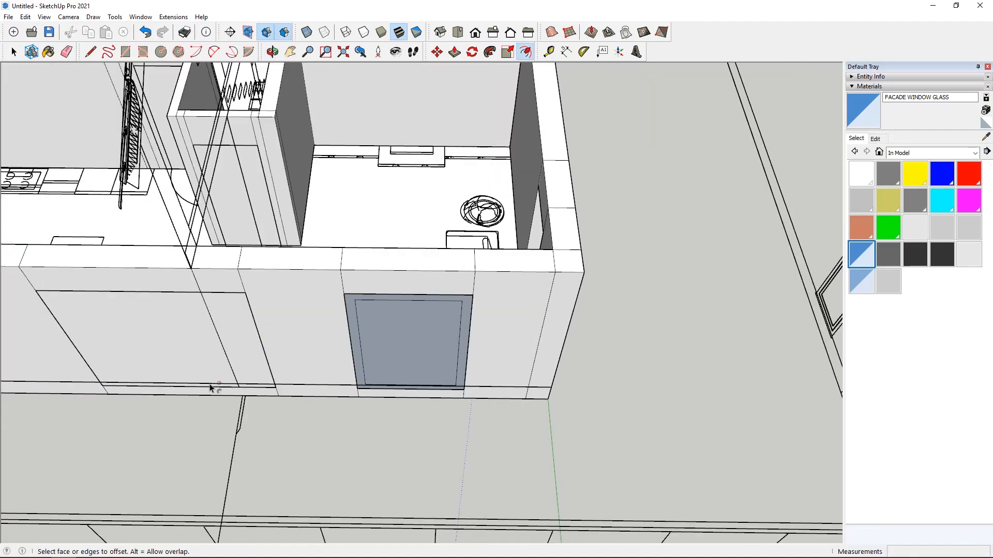
pyautogui.click(77, 320)
pyautogui.scroll(5, 78, 317)
pyautogui.doubleClick(207, 323)
pyautogui.scroll(-4, 416, 283)
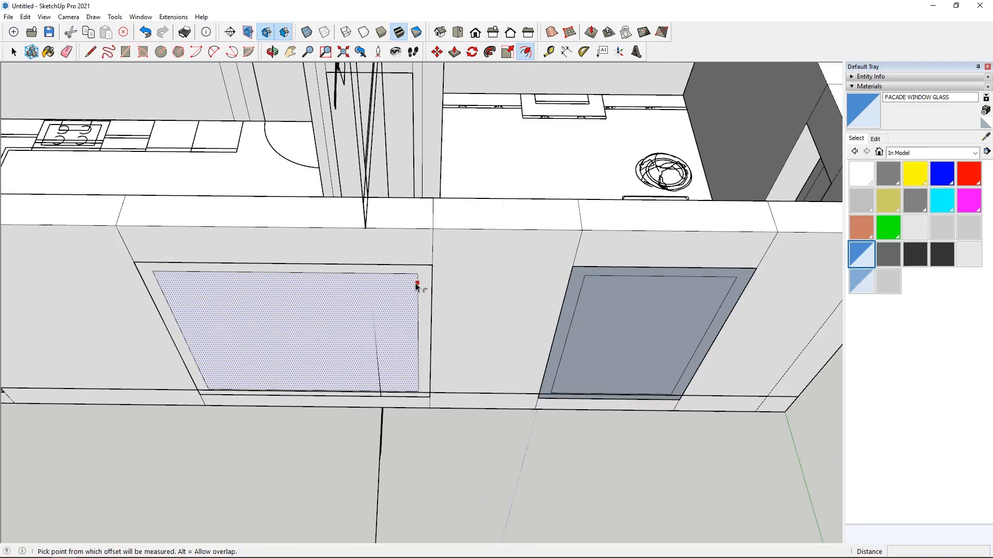
# Repeat the 12 cm inward offset on the narrow window face at the far end of the long facade.
pyautogui.moveTo(325, 304); pyautogui.dragTo(408, 336, button='middle')
pyautogui.scroll(-2, 124, 346)
pyautogui.scroll(4, 123, 347)
pyautogui.click(233, 349)
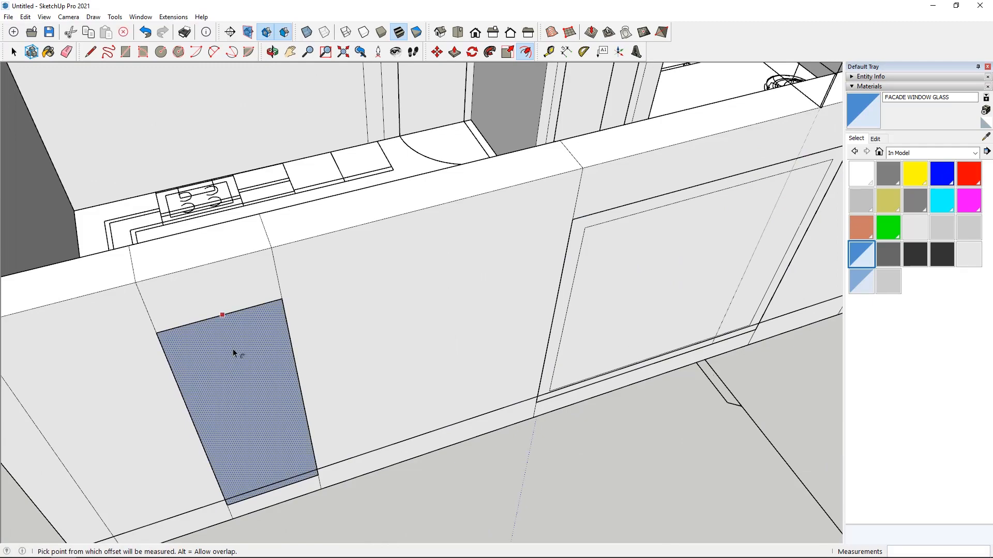
pyautogui.doubleClick(233, 348)
# Copy the large window's left inner frame edge about 84 cm across, aligned with the first pane's inner edge in the elevation.
pyautogui.scroll(-4, 233, 348)
pyautogui.moveTo(233, 349); pyautogui.dragTo(259, 451, button='middle')
pyautogui.scroll(4, 259, 452)
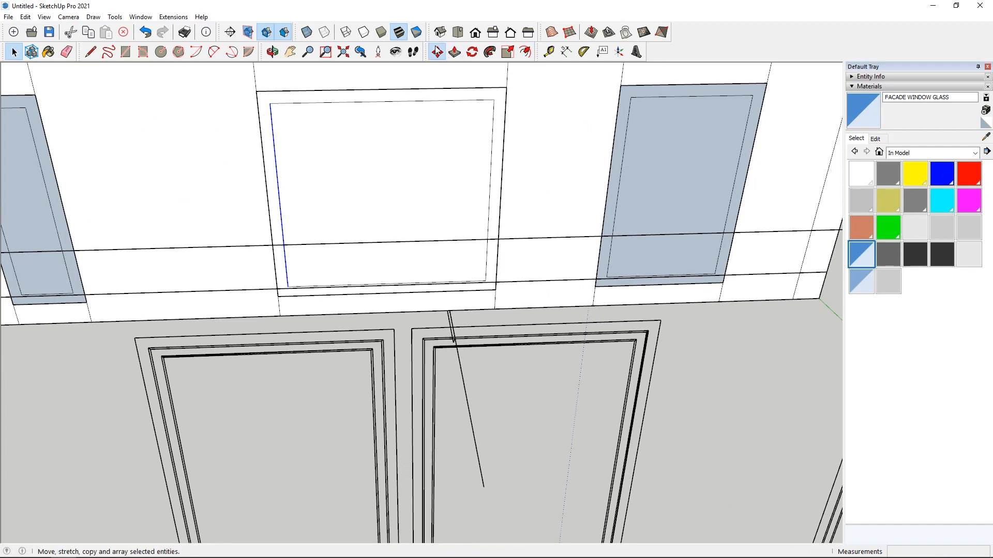
pyautogui.click(272, 105)
pyautogui.scroll(-1, 321, 162)
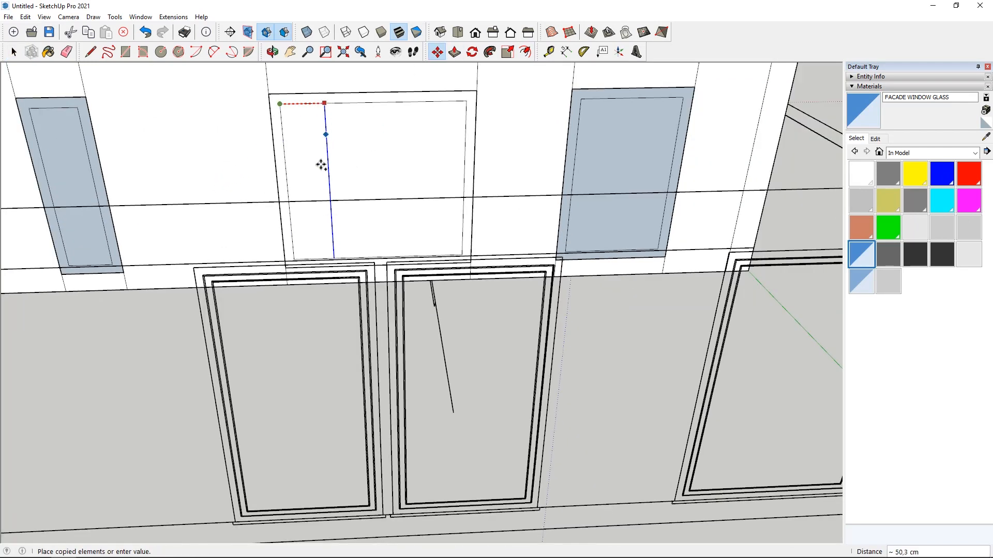
pyautogui.scroll(4, 356, 264)
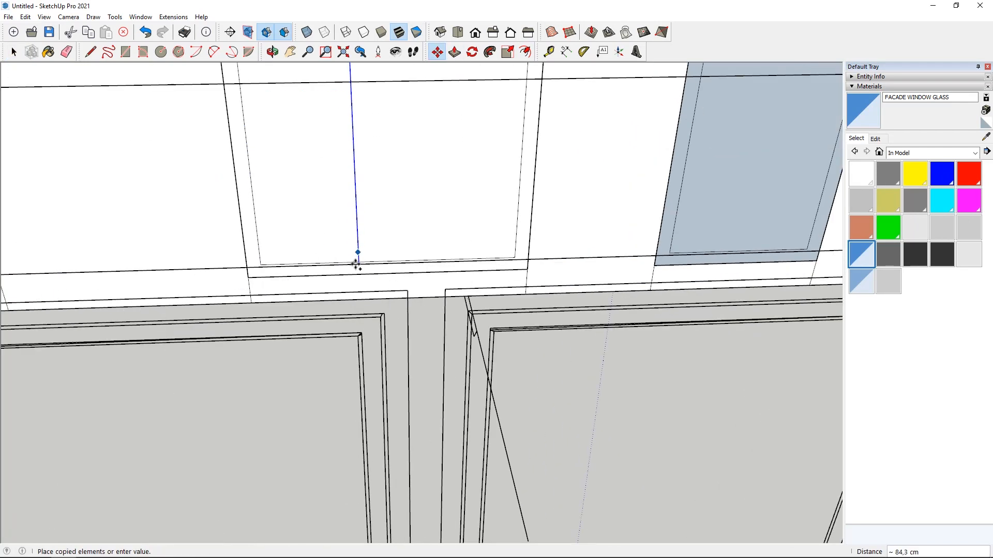
pyautogui.click(358, 339)
# Copy the new vertical edge about 30 cm further, aligned with the second pane's inner edge in the elevation.
pyautogui.scroll(-2, 363, 232)
pyautogui.click(368, 217)
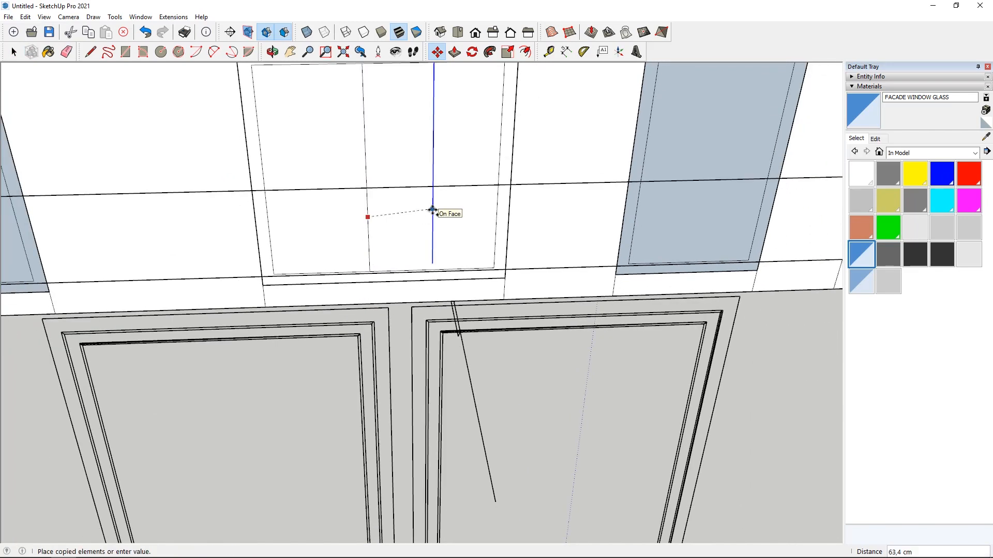
pyautogui.scroll(1, 461, 337)
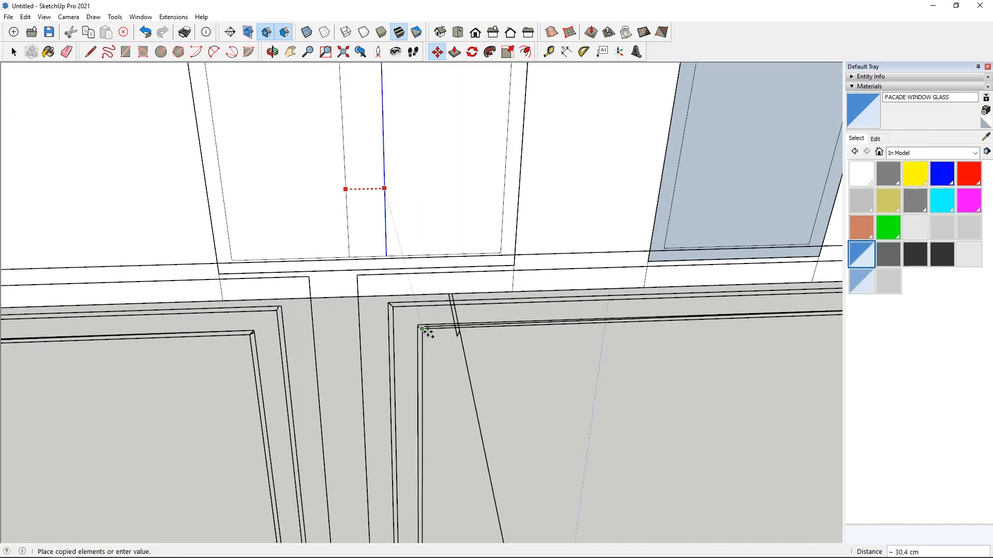
pyautogui.scroll(-1, 396, 332)
# Delete the short upper and lower edges between the two vertical lines, merging the mullion with the large window's frame.
pyautogui.click(13, 51)
pyautogui.scroll(-3, 335, 188)
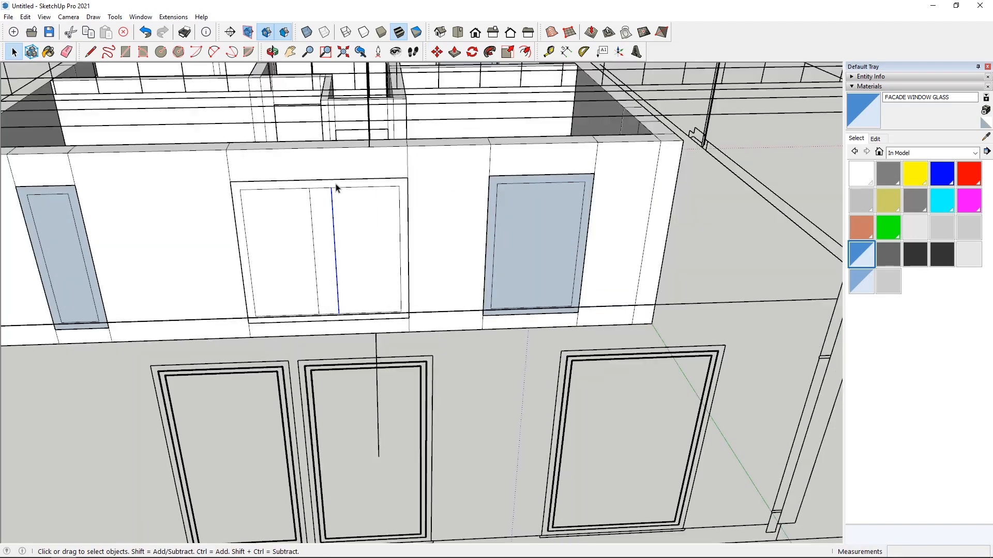
pyautogui.scroll(4, 313, 195)
pyautogui.click(310, 202)
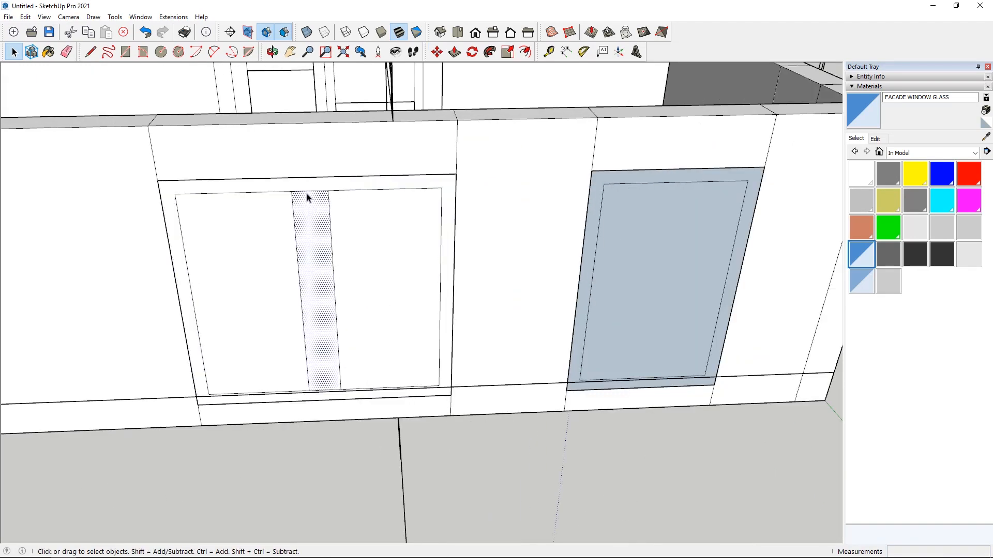
pyautogui.click(307, 192)
pyautogui.scroll(3, 328, 394)
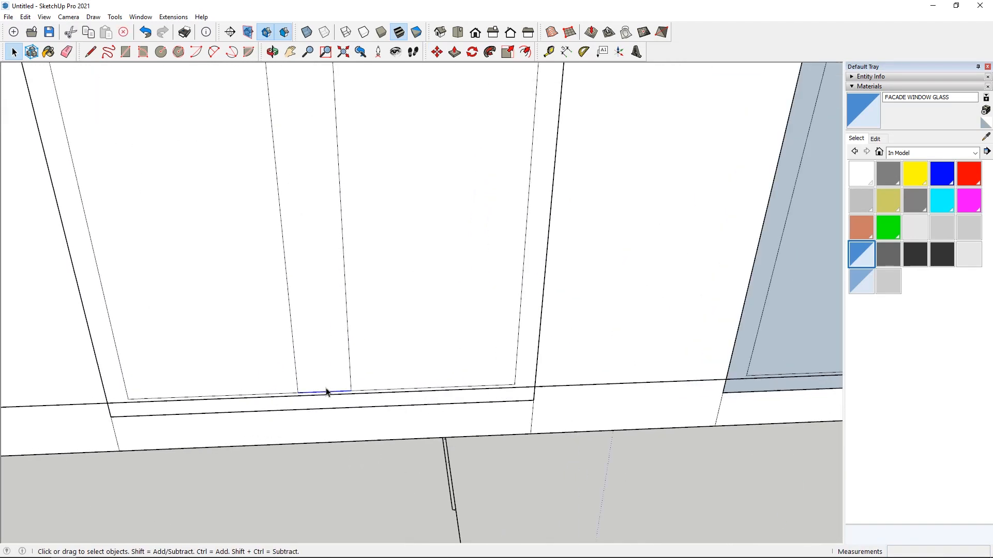
# Select the inner pane faces of all the windows and cut them out of their frames.
pyautogui.scroll(-4, 362, 377)
pyautogui.moveTo(366, 372); pyautogui.dragTo(392, 338, button='middle')
pyautogui.scroll(-5, 370, 372)
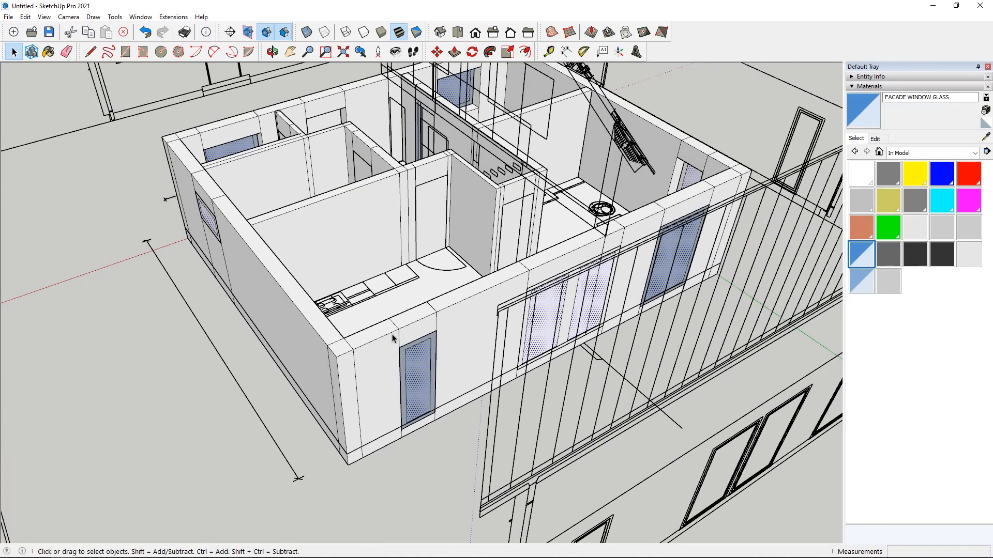
pyautogui.moveTo(326, 350); pyautogui.dragTo(402, 328, button='middle')
pyautogui.hotkey('ctrl', 'x')
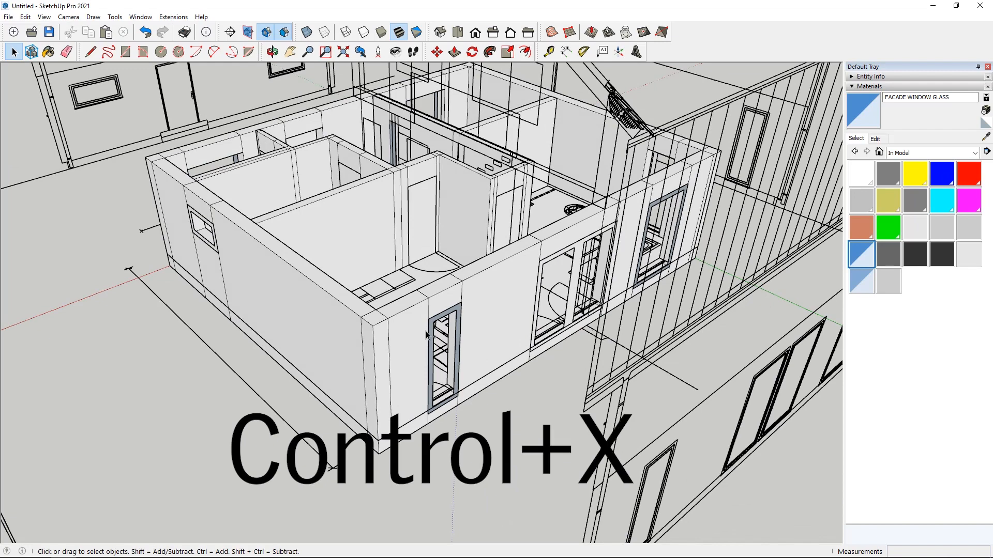
# Extrude the dining room's narrow window frame inward about 18.9 cm, and push its outer face in about 13.3 cm to match the plan.
pyautogui.moveTo(349, 169); pyautogui.dragTo(483, 279, button='middle')
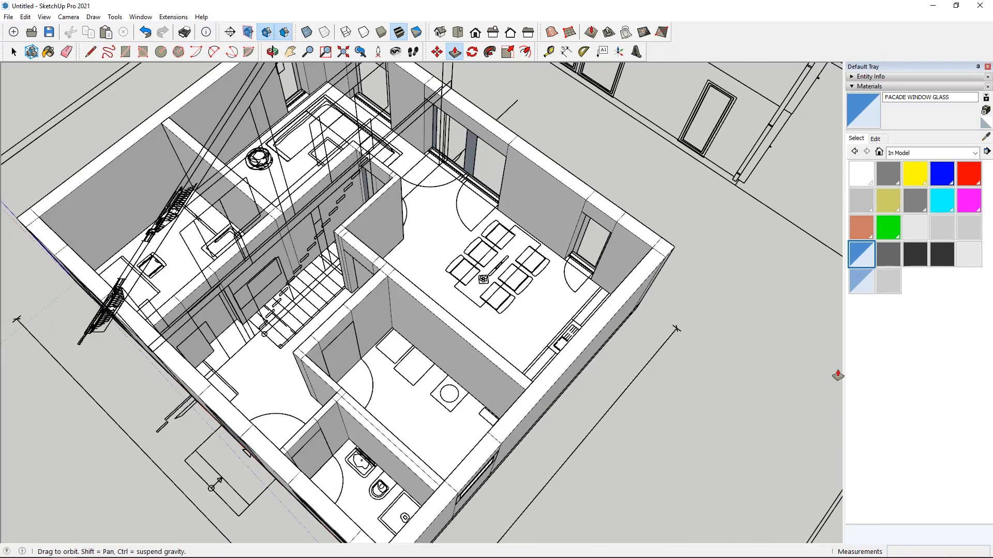
pyautogui.scroll(10, 616, 262)
pyautogui.scroll(3, 552, 210)
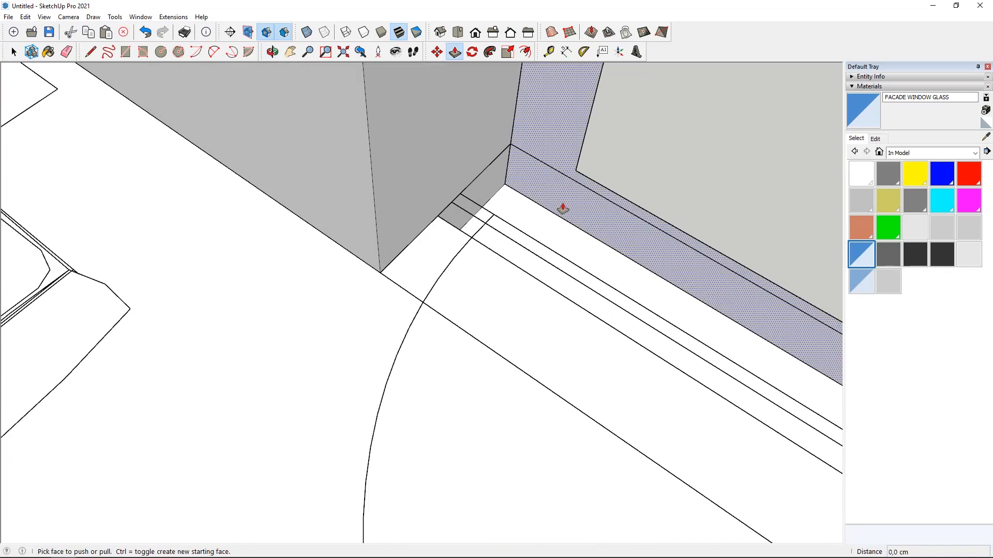
pyautogui.moveTo(561, 210); pyautogui.dragTo(522, 272)
pyautogui.scroll(-3, 507, 212)
pyautogui.moveTo(507, 213); pyautogui.dragTo(367, 343, button='middle')
pyautogui.scroll(3, 488, 407)
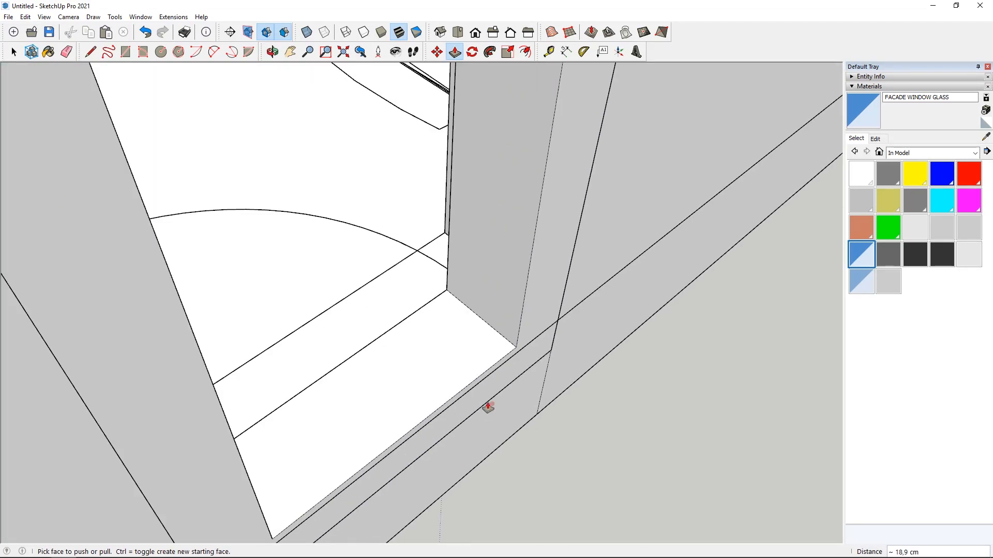
pyautogui.scroll(2, 488, 407)
pyautogui.moveTo(542, 350); pyautogui.dragTo(414, 317)
# Extrude the large double window's frame inward about 18.9 cm, and push its outer face inward to the plan's frame depth.
pyautogui.scroll(-3, 348, 328)
pyautogui.moveTo(348, 328); pyautogui.dragTo(631, 100, button='middle')
pyautogui.scroll(4, 554, 286)
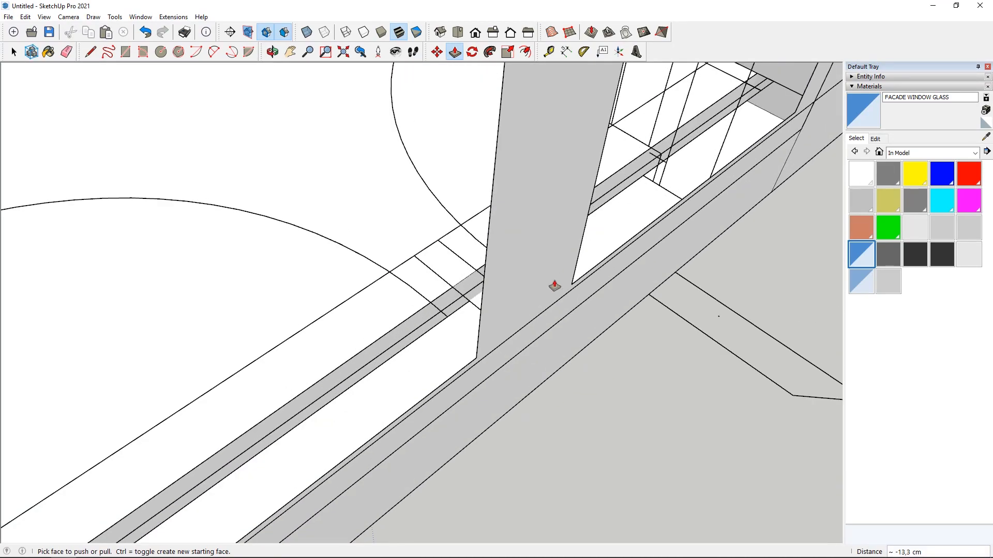
pyautogui.moveTo(554, 285); pyautogui.dragTo(472, 306, button='middle')
pyautogui.scroll(3, 472, 306)
pyautogui.moveTo(472, 305); pyautogui.dragTo(424, 382)
pyautogui.moveTo(450, 379); pyautogui.dragTo(523, 343, button='middle')
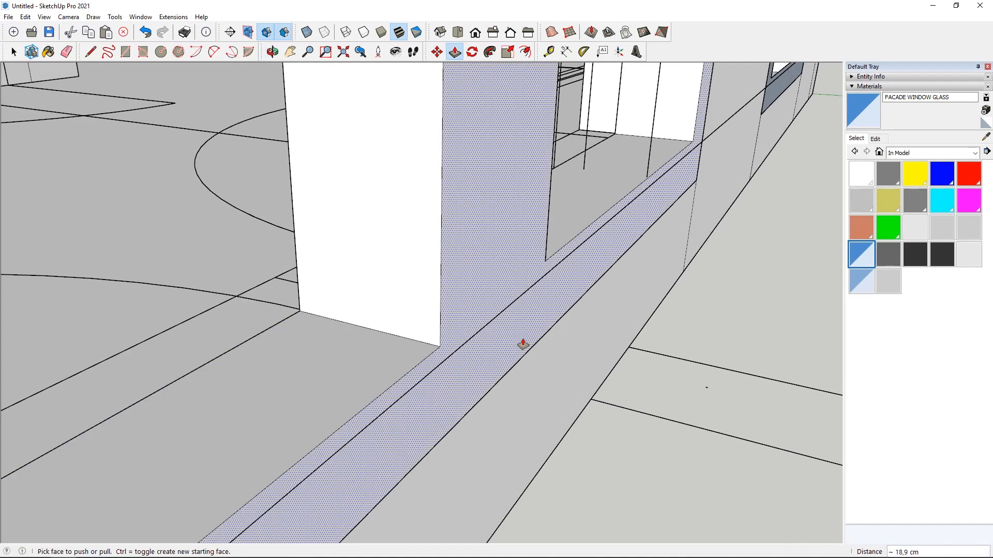
pyautogui.moveTo(522, 344); pyautogui.dragTo(329, 346)
# Extrude the frame of the living room window behind the sofa inward about 18.9 cm, and push its outer face in about 13.3 cm.
pyautogui.moveTo(328, 345); pyautogui.dragTo(599, 173, button='middle')
pyautogui.scroll(3, 417, 328)
pyautogui.moveTo(417, 328); pyautogui.dragTo(724, 228, button='middle')
pyautogui.moveTo(724, 228); pyautogui.dragTo(682, 243)
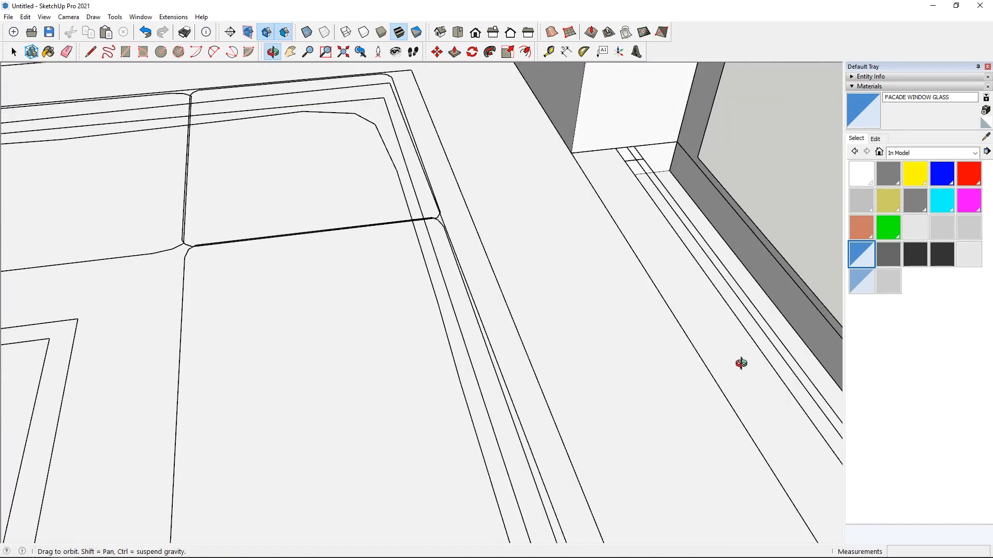
pyautogui.click(682, 241)
pyautogui.moveTo(631, 312); pyautogui.dragTo(424, 290, button='middle')
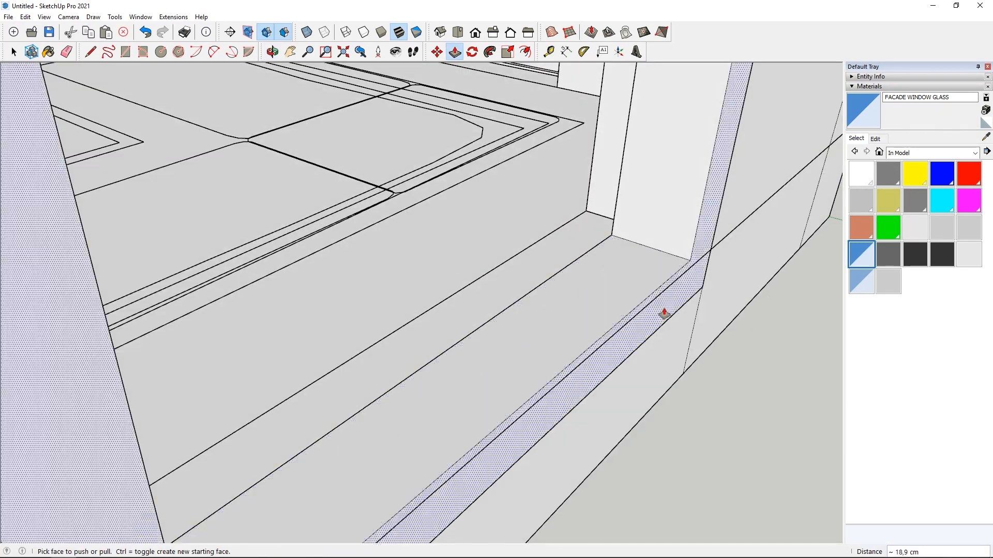
pyautogui.click(665, 312)
pyautogui.click(596, 284)
# Extrude the frame of the living room's side window around the corner inward about 18.9 cm, and push its outer face in about 13.3 cm.
pyautogui.scroll(-8, 421, 290)
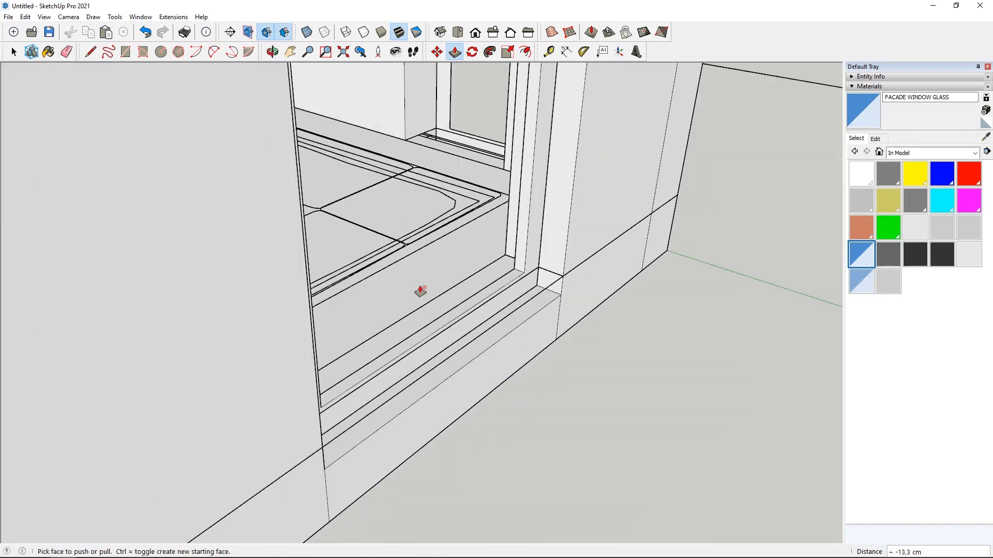
pyautogui.moveTo(565, 288); pyautogui.dragTo(454, 224, button='middle')
pyautogui.scroll(5, 454, 224)
pyautogui.scroll(4, 480, 293)
pyautogui.click(470, 258)
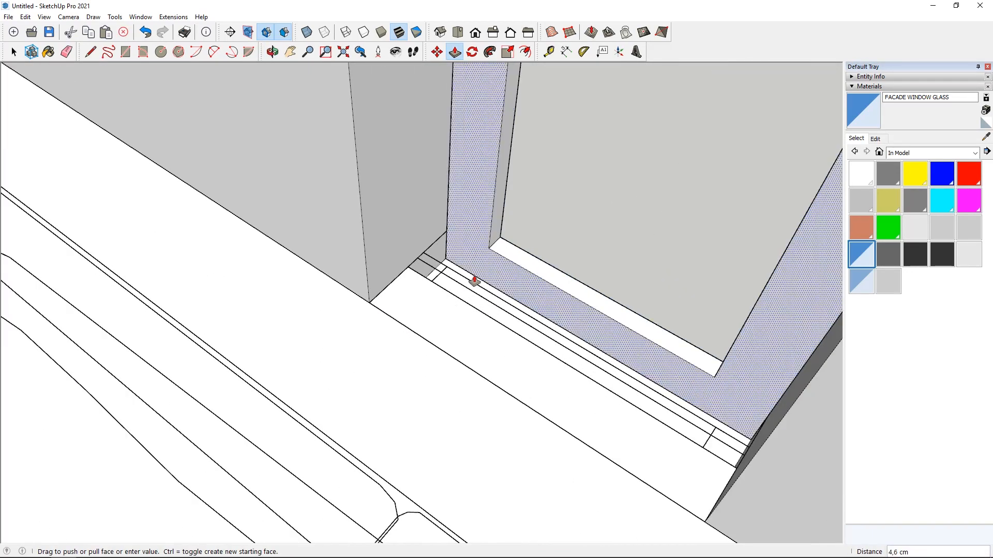
pyautogui.click(468, 311)
pyautogui.moveTo(605, 309); pyautogui.dragTo(215, 290, button='middle')
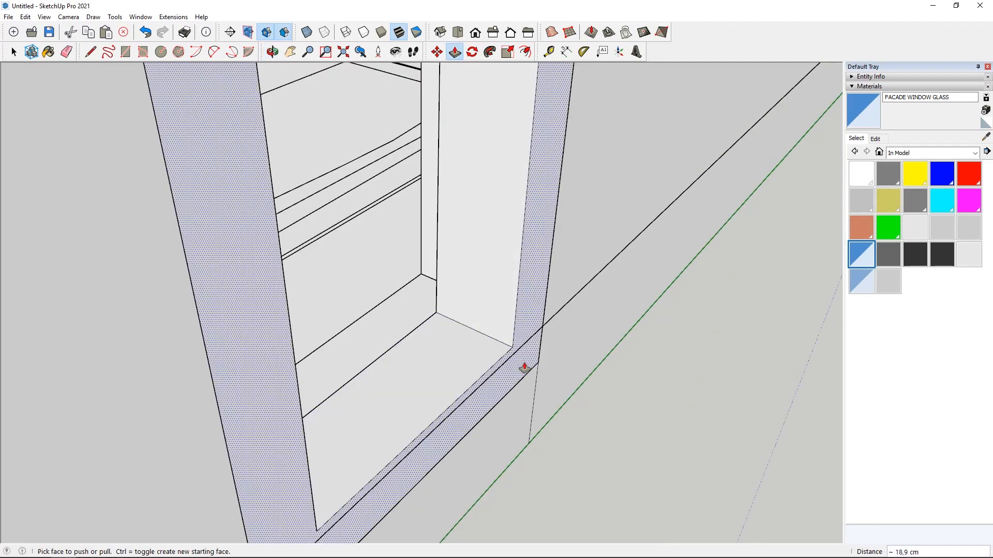
pyautogui.click(435, 349)
pyautogui.click(435, 353)
# Select the outer wall group around the remaining small window frame and hide it.
pyautogui.scroll(-6, 470, 383)
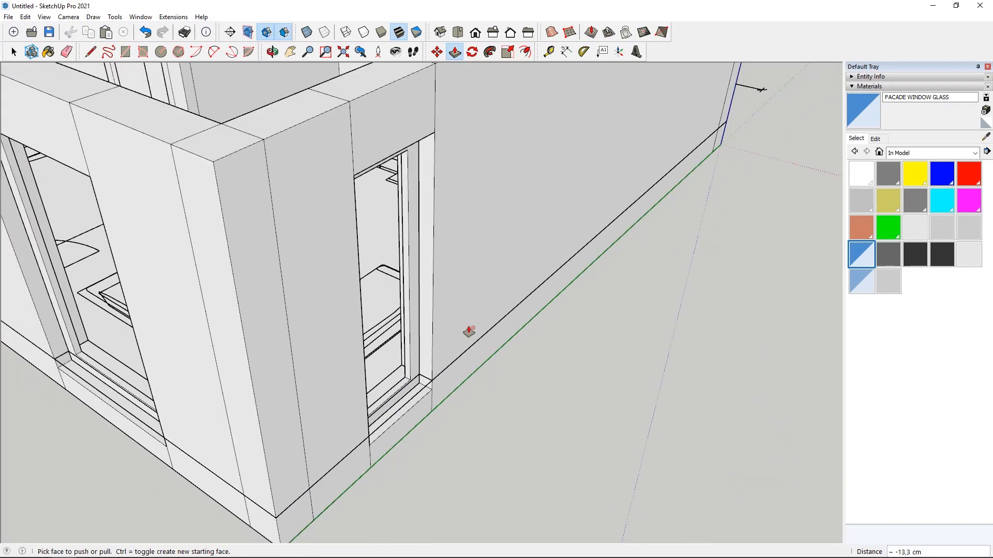
pyautogui.moveTo(468, 332); pyautogui.dragTo(222, 352, button='middle')
pyautogui.scroll(10, 609, 155)
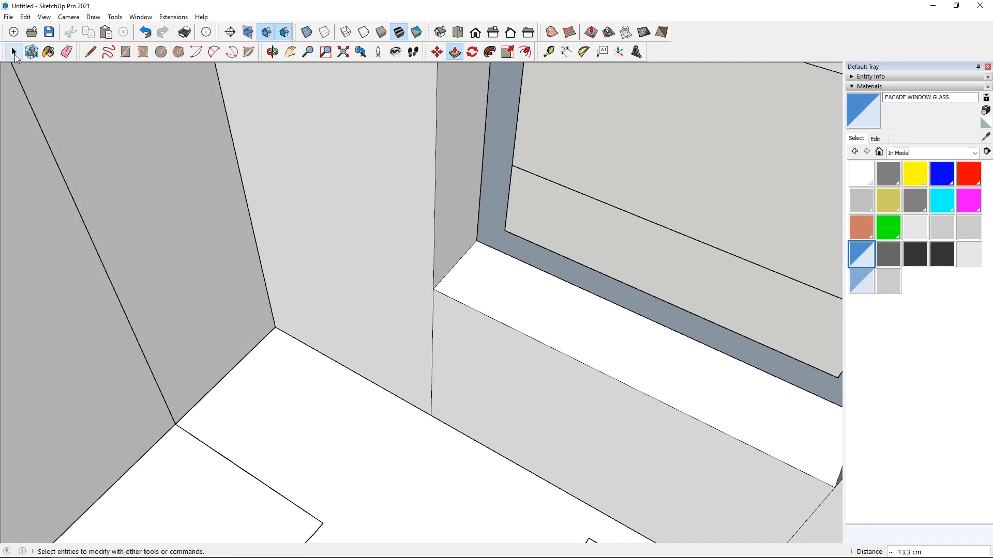
pyautogui.click(14, 52)
pyautogui.click(361, 158)
pyautogui.rightClick(361, 158)
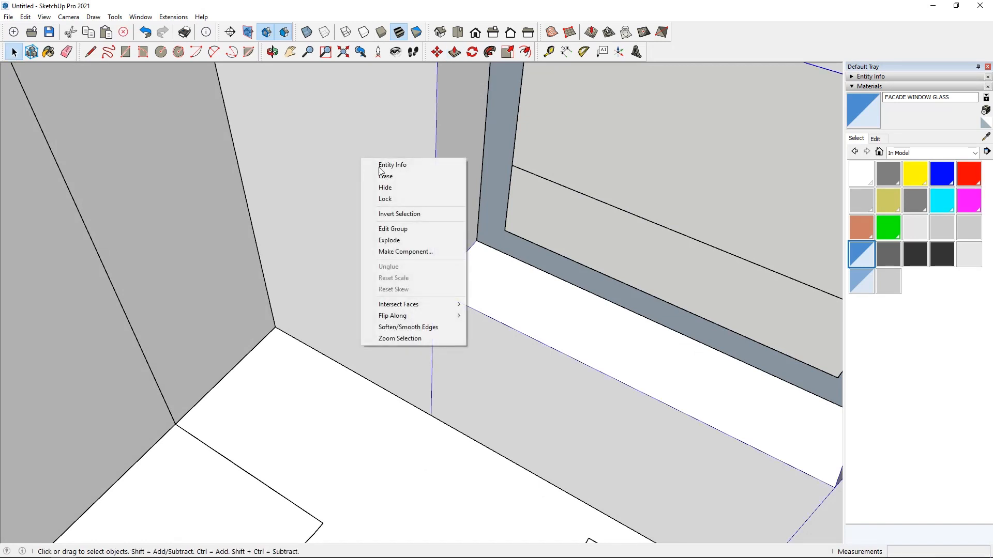
pyautogui.click(399, 188)
# Unhide all hidden objects, and hide the upper-floor plan drawing that overlays the walls.
pyautogui.click(25, 17)
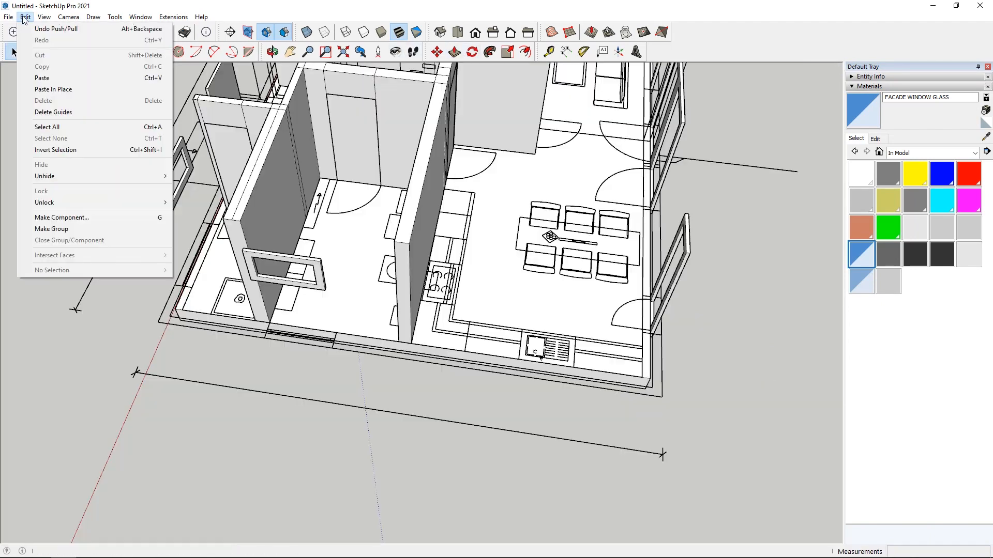
pyautogui.moveTo(96, 175)
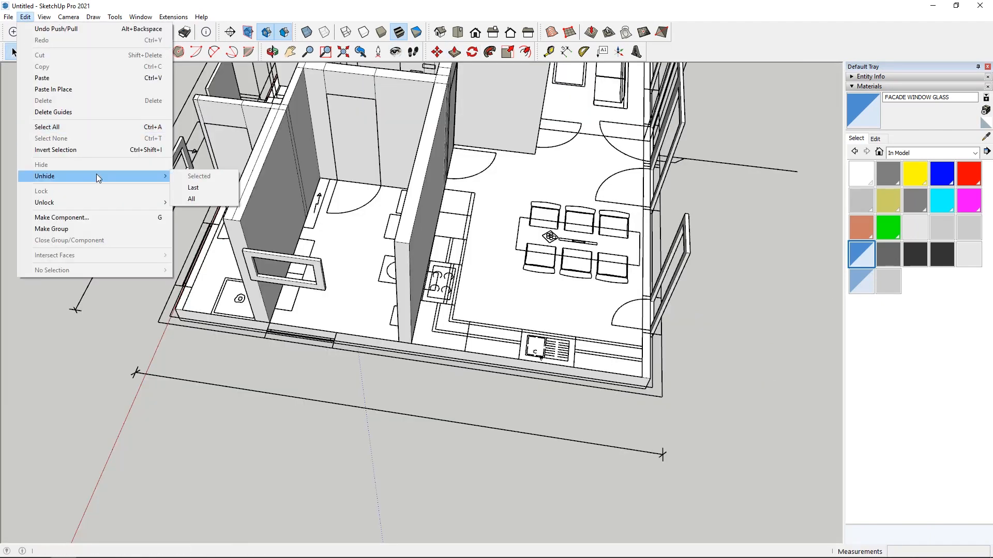
pyautogui.click(192, 199)
pyautogui.scroll(-5, 368, 383)
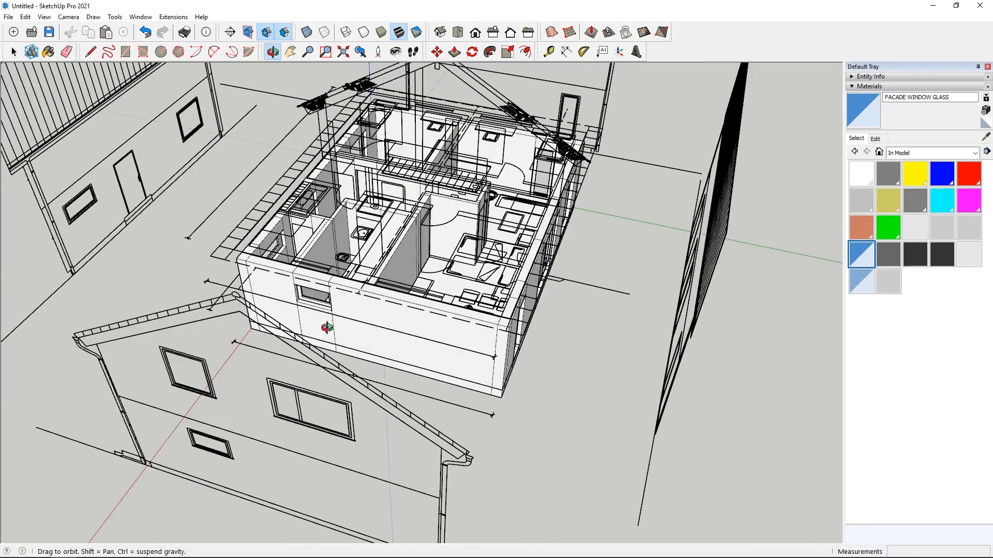
pyautogui.scroll(8, 481, 272)
pyautogui.rightClick(501, 240)
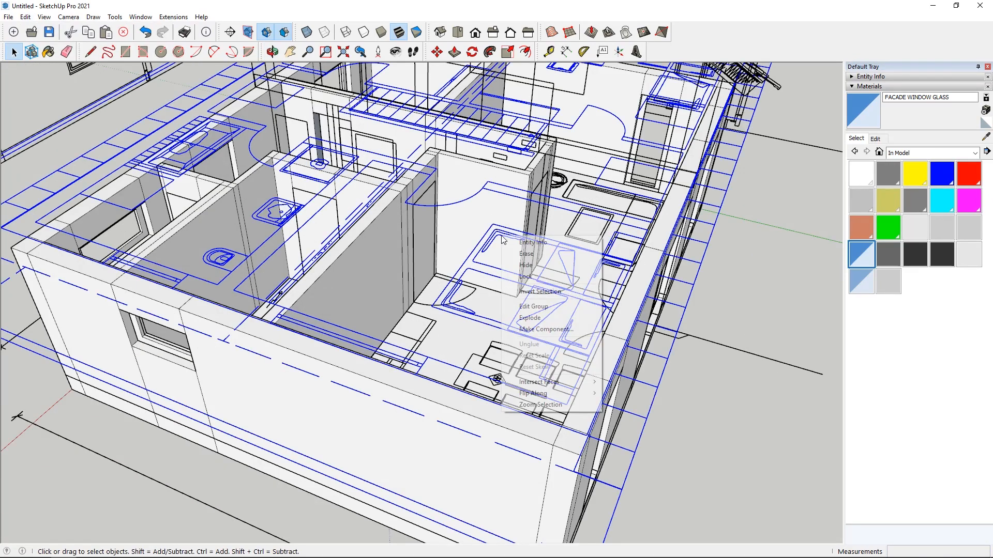
pyautogui.click(549, 265)
# Select the extruded window frame geometry and make it a group.
pyautogui.scroll(-5, 499, 278)
pyautogui.moveTo(504, 280); pyautogui.dragTo(768, 311, button='middle')
pyautogui.scroll(6, 444, 333)
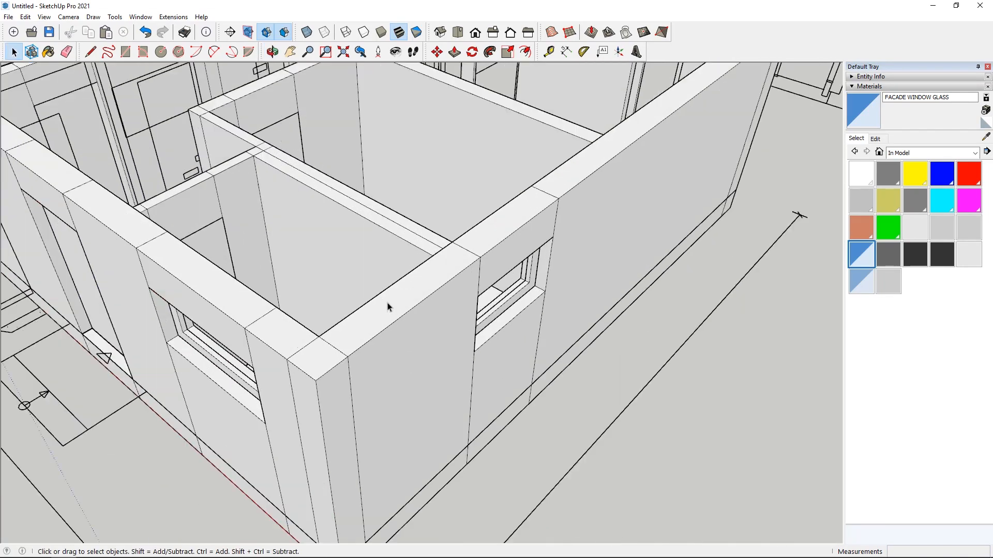
pyautogui.moveTo(388, 306); pyautogui.dragTo(463, 275, button='middle')
pyautogui.scroll(5, 551, 306)
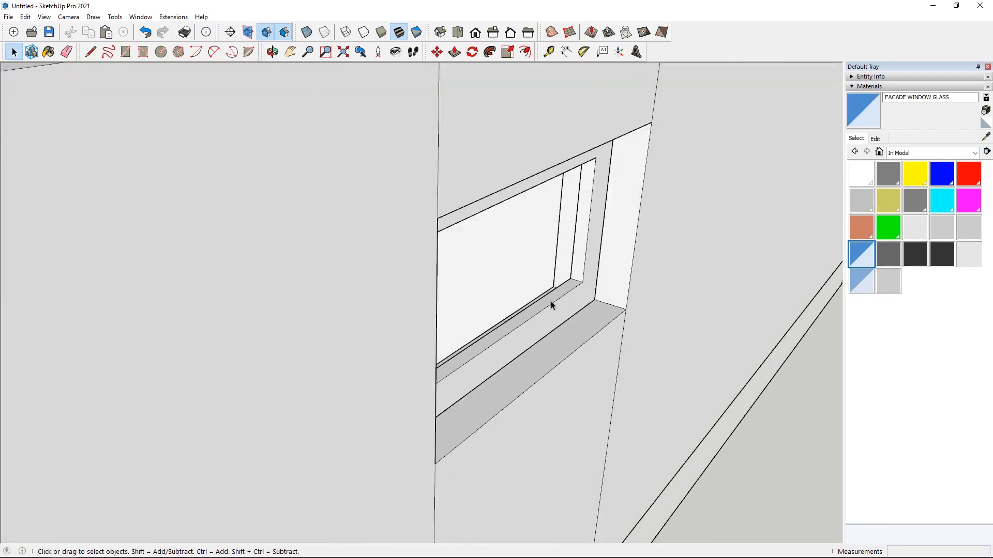
pyautogui.click(583, 293)
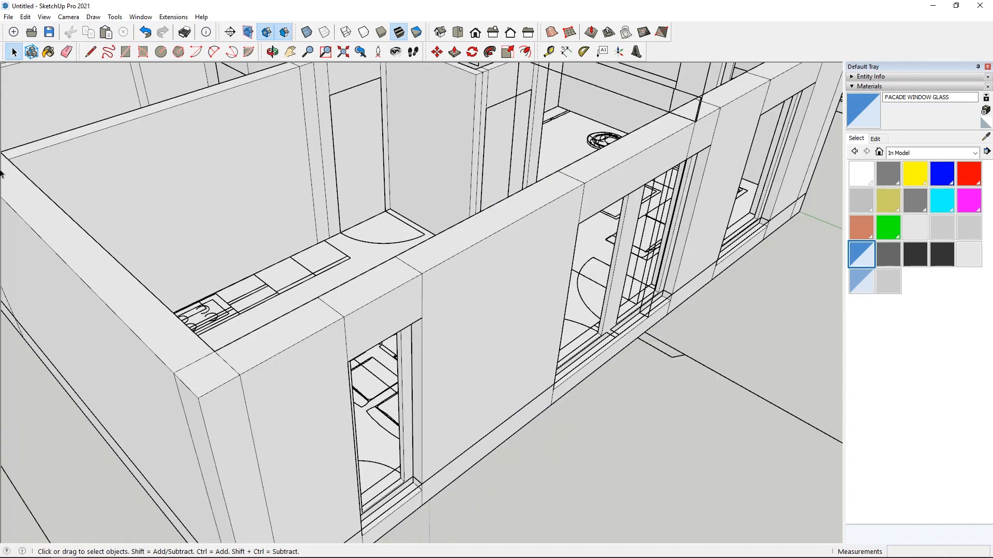
# Paste the cut glass panes back in place and make them a group.
pyautogui.moveTo(1, 174); pyautogui.dragTo(41, 45, button='middle')
pyautogui.click(26, 17)
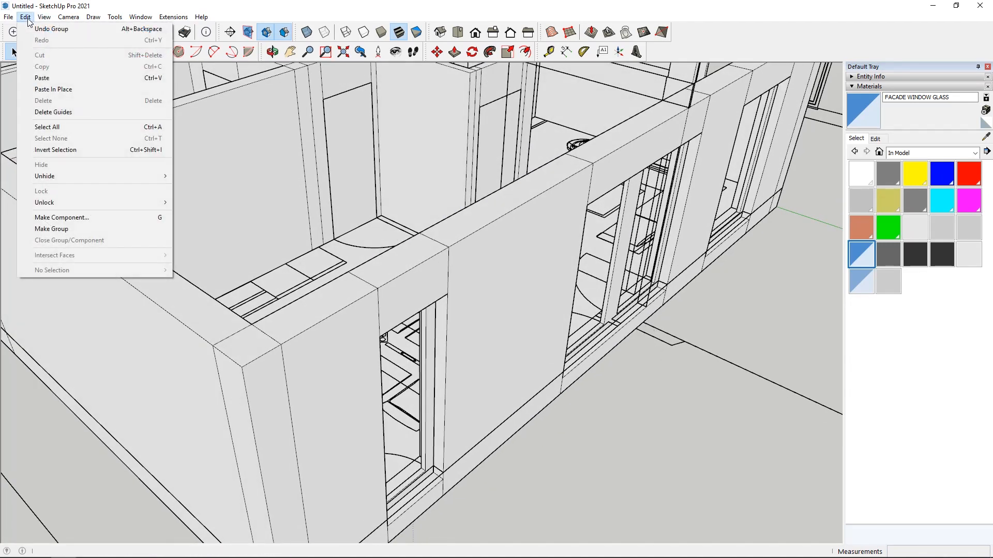
pyautogui.click(63, 91)
pyautogui.moveTo(286, 269); pyautogui.dragTo(320, 253, button='middle')
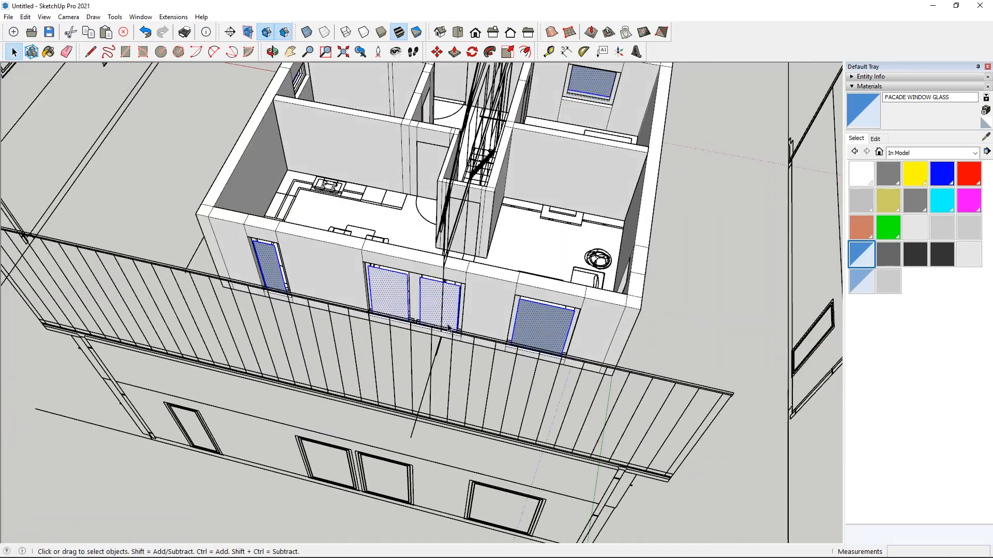
pyautogui.scroll(4, 594, 355)
pyautogui.moveTo(377, 330); pyautogui.dragTo(517, 294, button='middle')
pyautogui.scroll(2, 346, 307)
pyautogui.rightClick(345, 307)
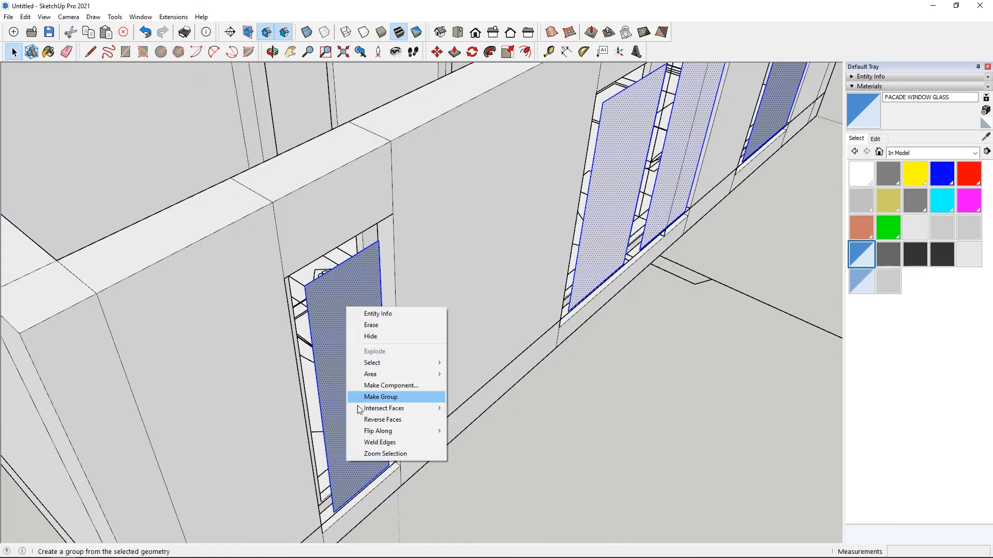
pyautogui.click(380, 397)
# Open the glass pane group for editing.
pyautogui.scroll(-3, 387, 370)
pyautogui.moveTo(388, 370); pyautogui.dragTo(542, 269, button='middle')
pyautogui.scroll(-5, 540, 269)
pyautogui.moveTo(439, 274); pyautogui.dragTo(305, 352, button='middle')
pyautogui.scroll(4, 432, 320)
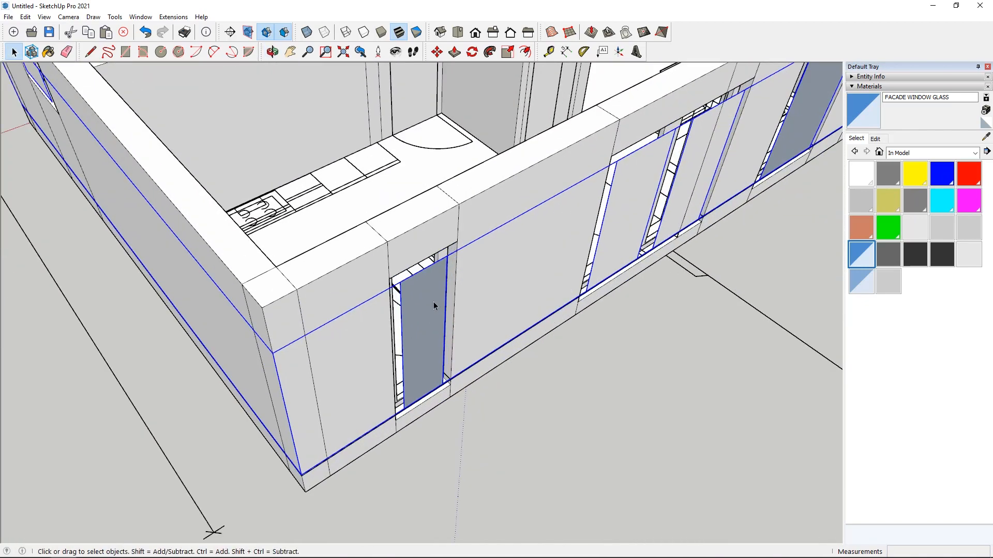
pyautogui.scroll(-3, 433, 305)
pyautogui.moveTo(393, 332); pyautogui.dragTo(368, 352, button='middle')
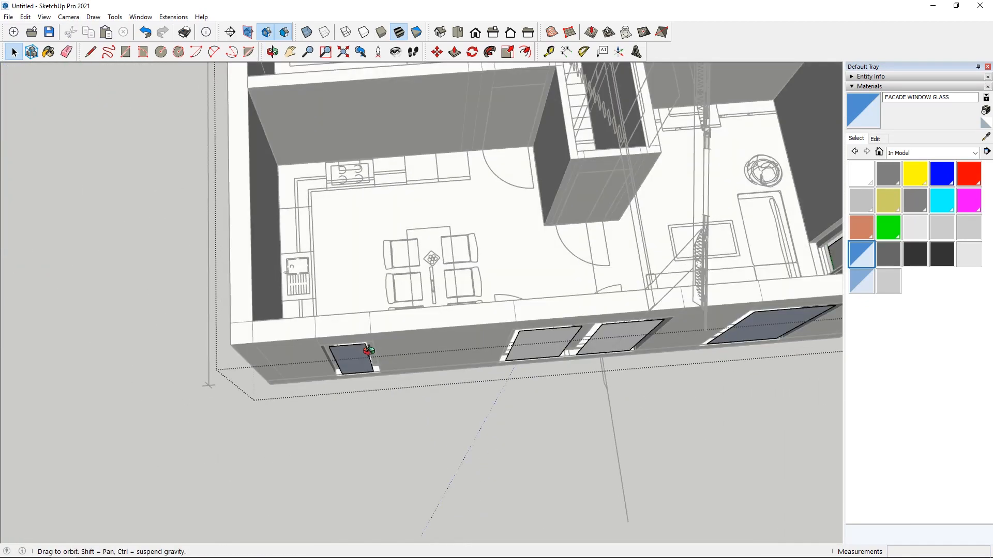
# Select the four glass panes on the dining and living room facade and move them about 15 cm inward into their frames.
pyautogui.scroll(-4, 368, 352)
pyautogui.scroll(2, 368, 407)
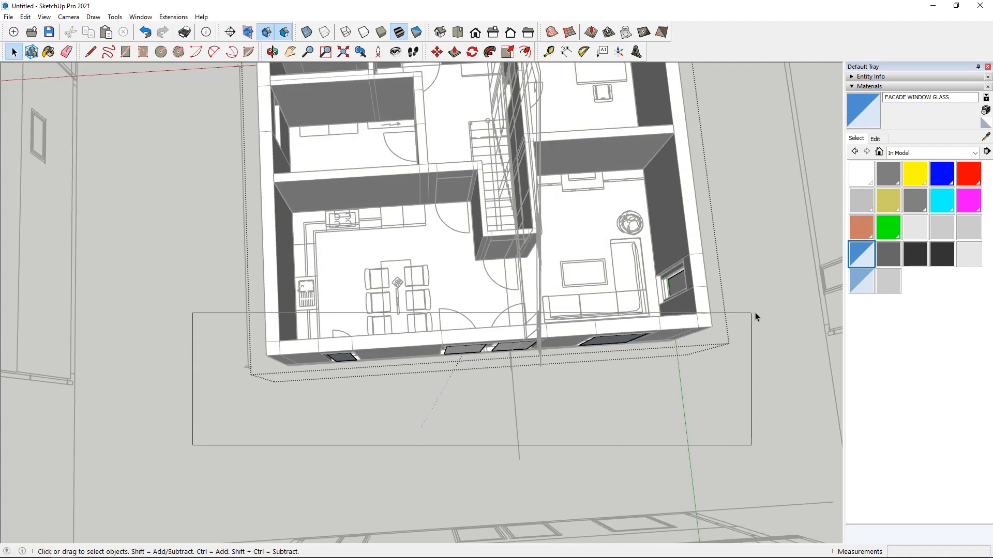
pyautogui.moveTo(755, 317); pyautogui.dragTo(752, 315)
pyautogui.moveTo(499, 341); pyautogui.dragTo(533, 65, button='middle')
pyautogui.click(436, 52)
pyautogui.moveTo(507, 248); pyautogui.dragTo(603, 228, button='middle')
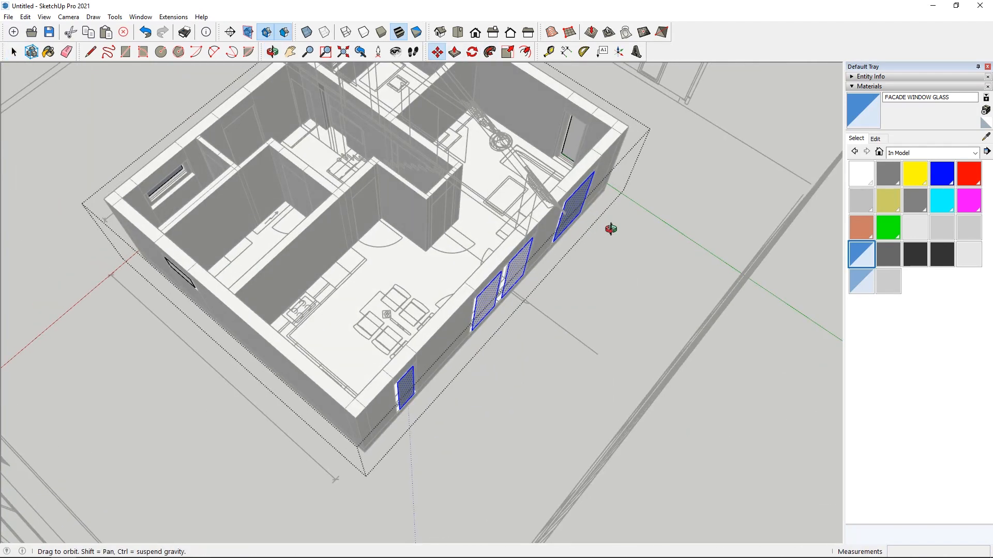
pyautogui.scroll(10, 361, 215)
pyautogui.scroll(2, 478, 214)
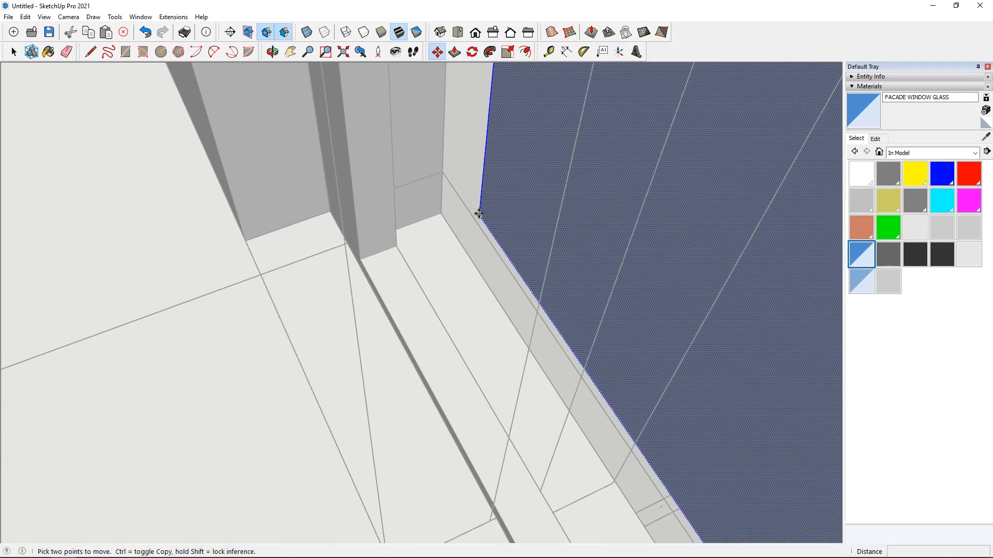
pyautogui.moveTo(487, 211); pyautogui.dragTo(561, 163, button='middle')
pyautogui.scroll(3, 561, 163)
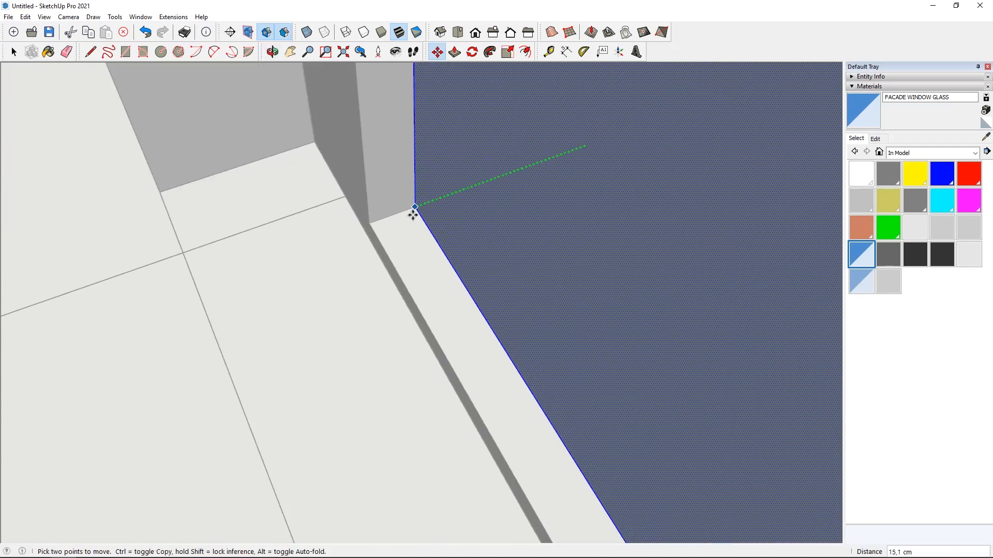
pyautogui.scroll(-10, 434, 276)
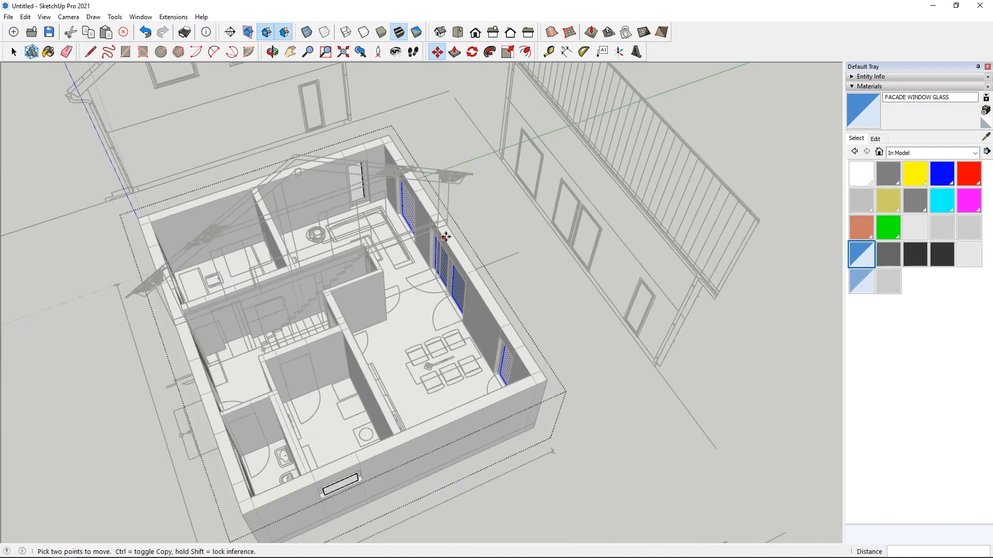
# Select the glass pane of the utility room's small window and move it inward along the red axis into its frame.
pyautogui.scroll(-3, 445, 236)
pyautogui.moveTo(446, 236); pyautogui.dragTo(344, 300, button='middle')
pyautogui.scroll(3, 310, 343)
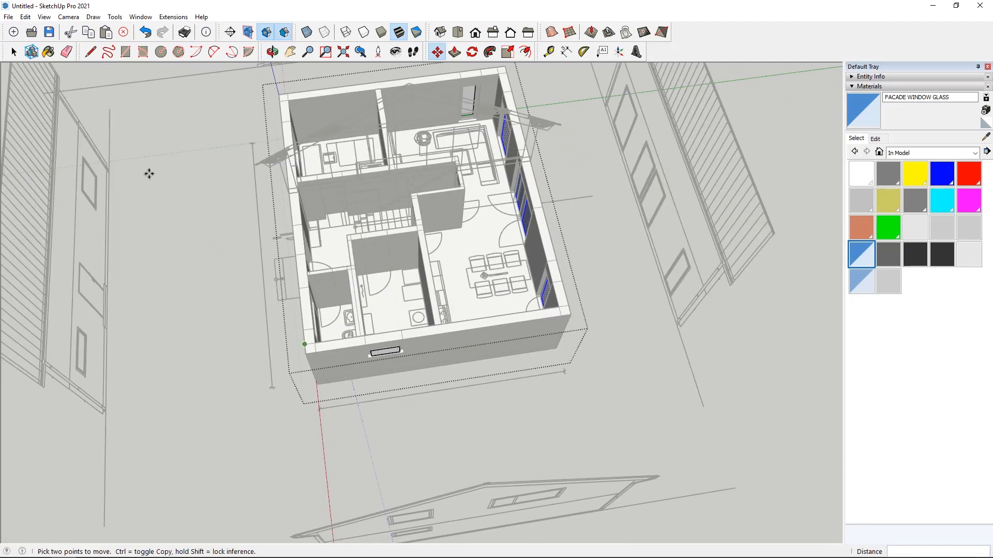
pyautogui.press('space')
pyautogui.moveTo(207, 242); pyautogui.dragTo(326, 464, button='middle')
pyautogui.scroll(5, 325, 464)
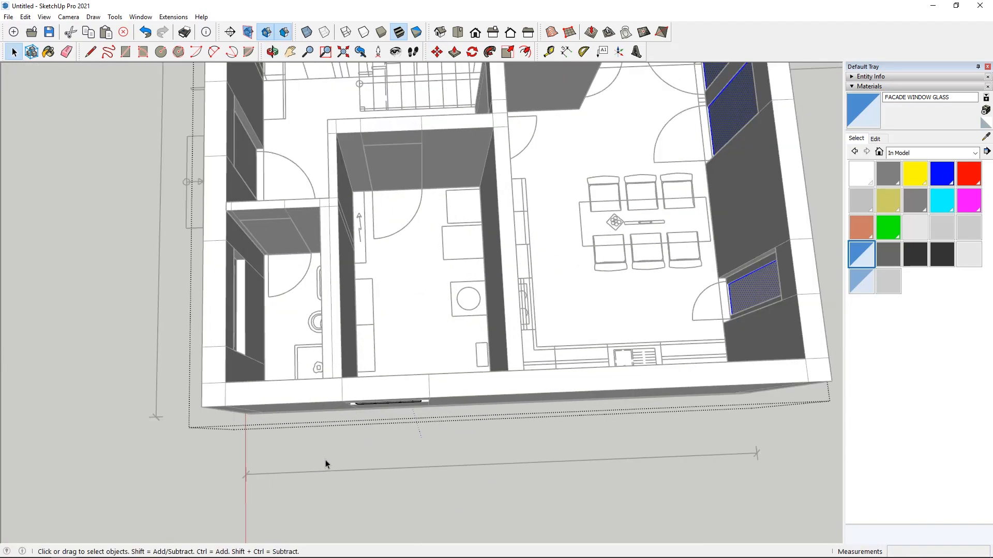
pyautogui.moveTo(459, 339); pyautogui.dragTo(908, 332, button='middle')
pyautogui.scroll(5, 522, 243)
pyautogui.scroll(2, 522, 243)
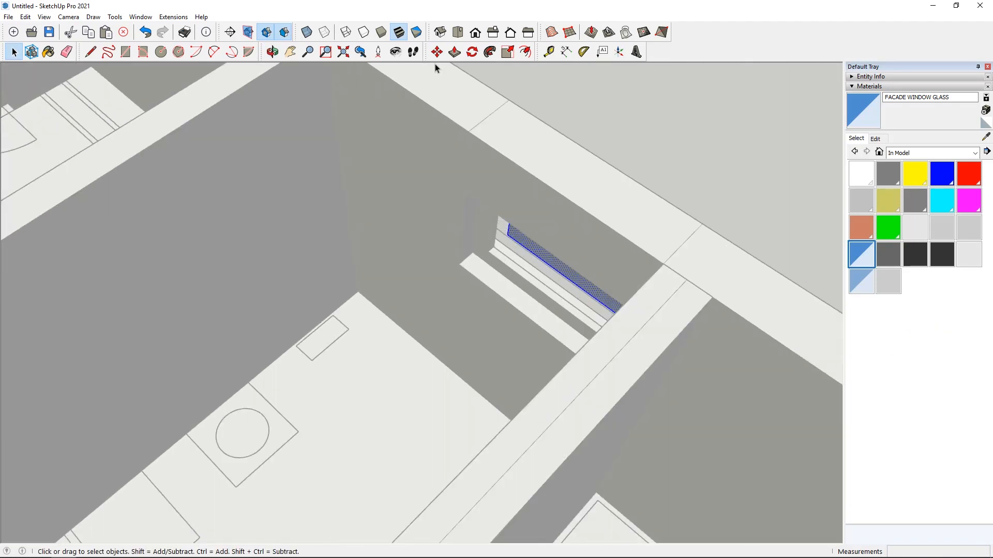
pyautogui.scroll(5, 523, 227)
pyautogui.click(530, 223)
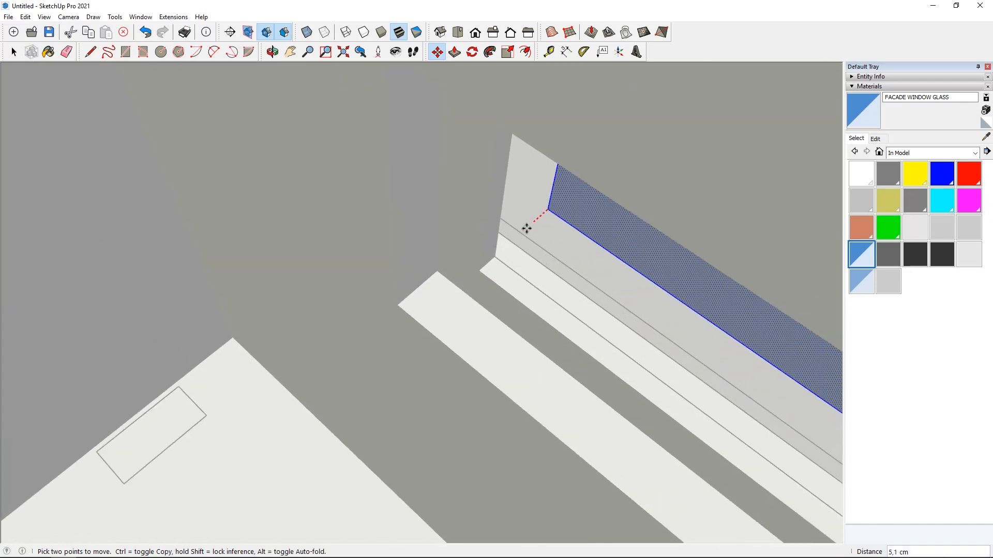
pyautogui.scroll(2, 497, 258)
pyautogui.scroll(-10, 481, 286)
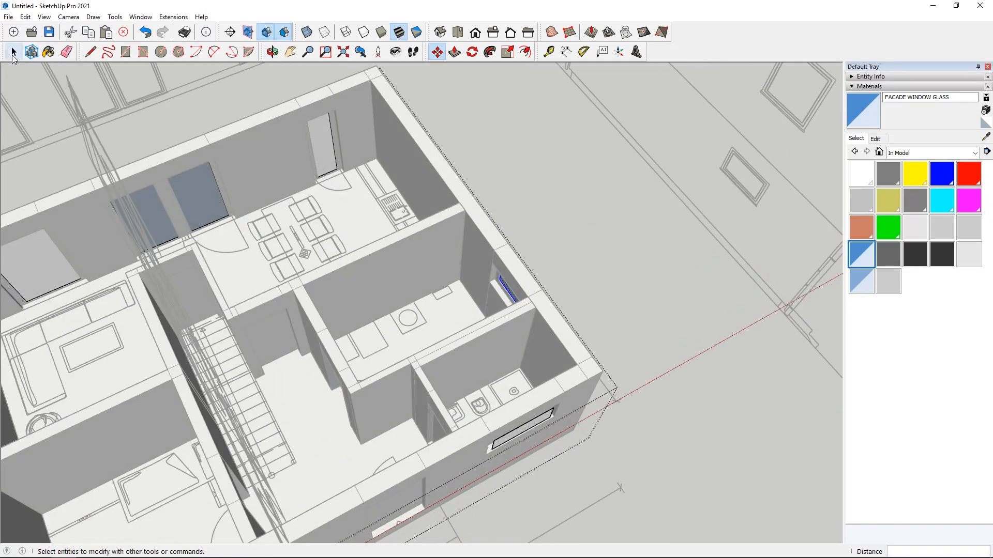
# Select the glass pane of the bathroom's front-facade window and move it inward along the green axis into its frame.
pyautogui.click(13, 52)
pyautogui.moveTo(465, 321); pyautogui.dragTo(365, 521, button='middle')
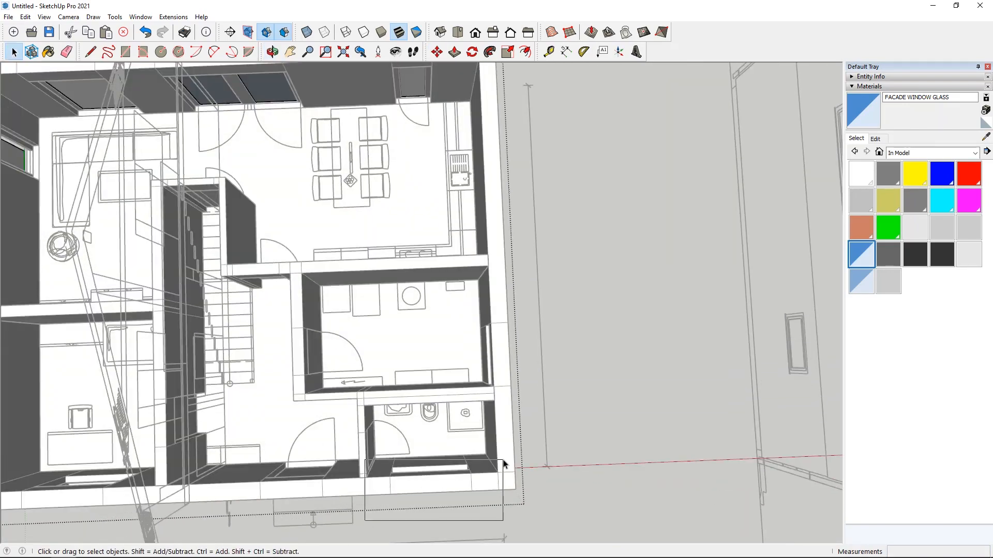
pyautogui.moveTo(503, 464); pyautogui.dragTo(504, 465)
pyautogui.scroll(-5, 504, 464)
pyautogui.moveTo(517, 414); pyautogui.dragTo(585, 266, button='middle')
pyautogui.scroll(8, 624, 293)
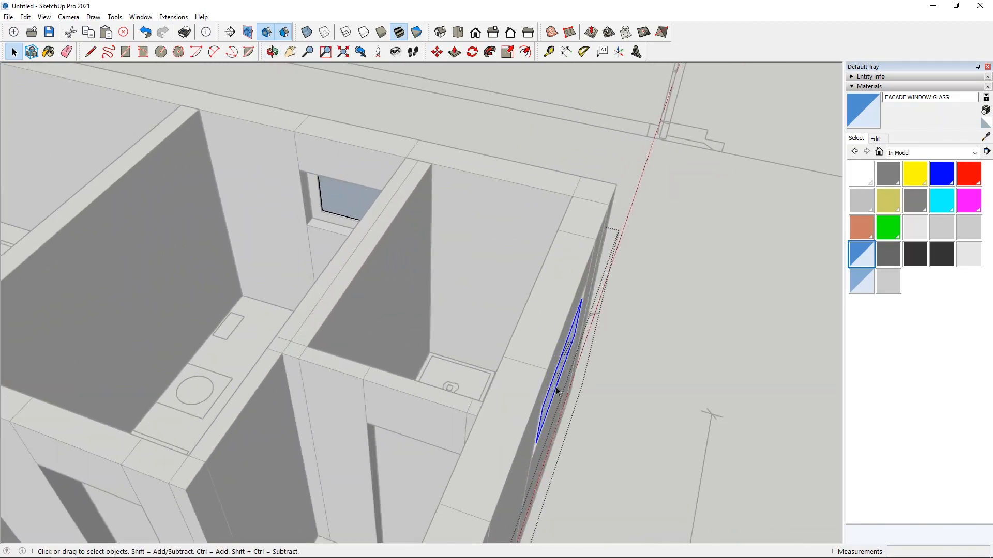
pyautogui.moveTo(556, 387); pyautogui.dragTo(496, 233, button='middle')
pyautogui.click(437, 52)
pyautogui.moveTo(595, 310); pyautogui.dragTo(649, 403, button='middle')
pyautogui.scroll(10, 570, 210)
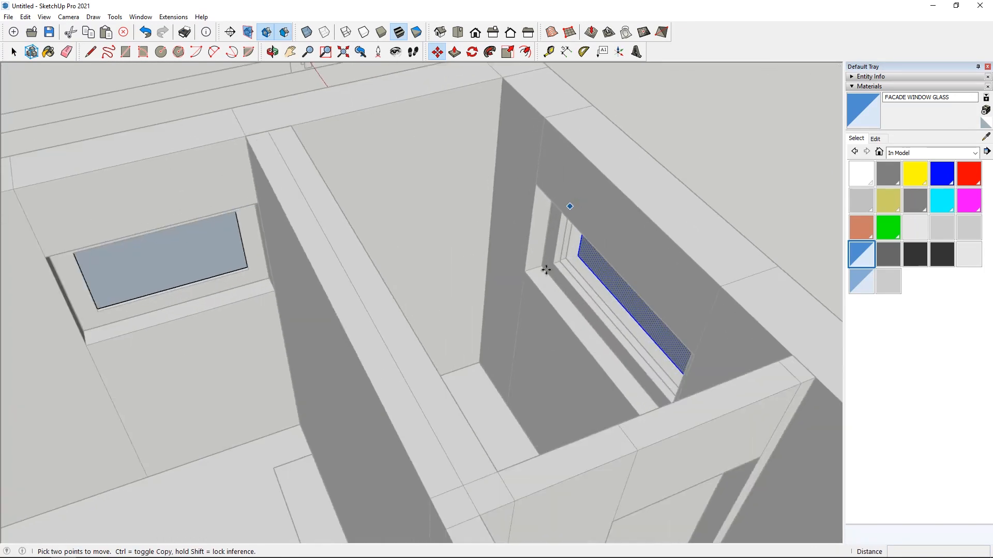
pyautogui.click(602, 238)
pyautogui.moveTo(594, 239); pyautogui.dragTo(572, 248, button='middle')
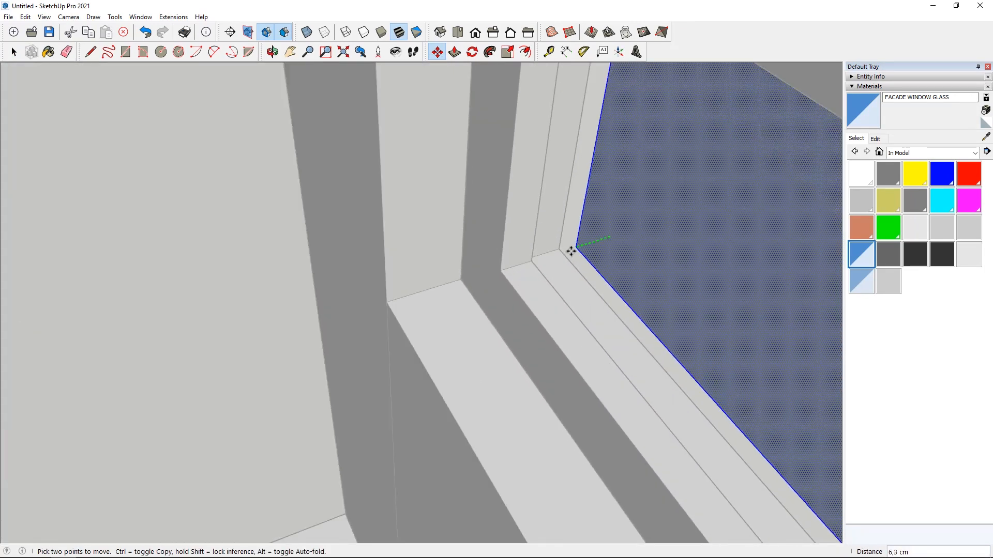
pyautogui.scroll(-10, 523, 276)
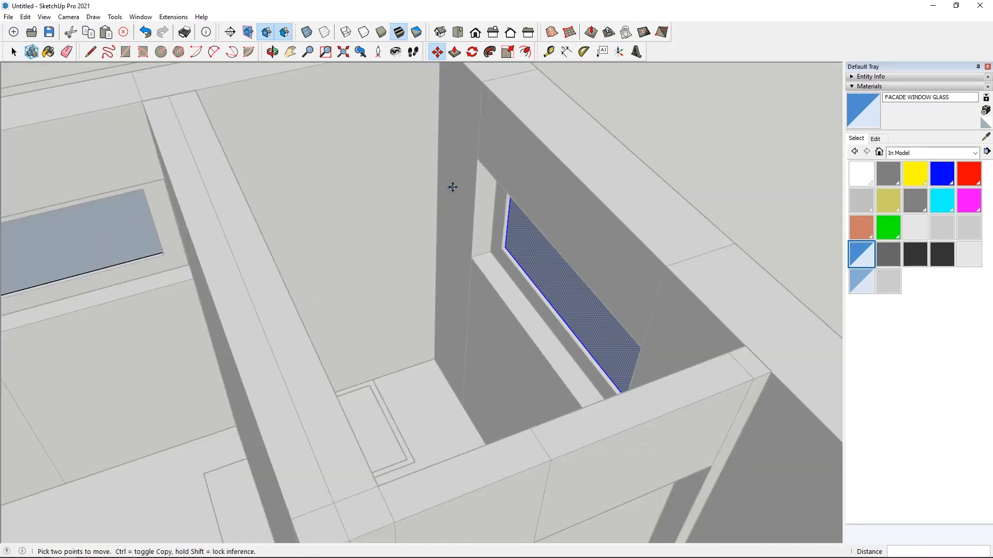
# Select the glass pane of the bedroom's front-facade window and move it inward into its frame.
pyautogui.moveTo(416, 210); pyautogui.dragTo(414, 310, button='middle')
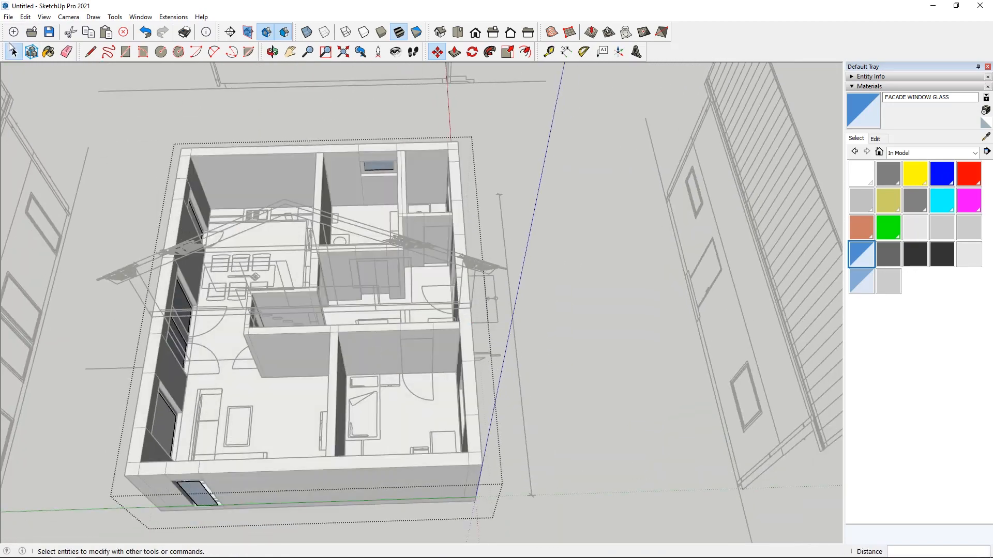
pyautogui.moveTo(77, 217); pyautogui.dragTo(196, 401, button='middle')
pyautogui.scroll(3, 196, 401)
pyautogui.press('Escape')
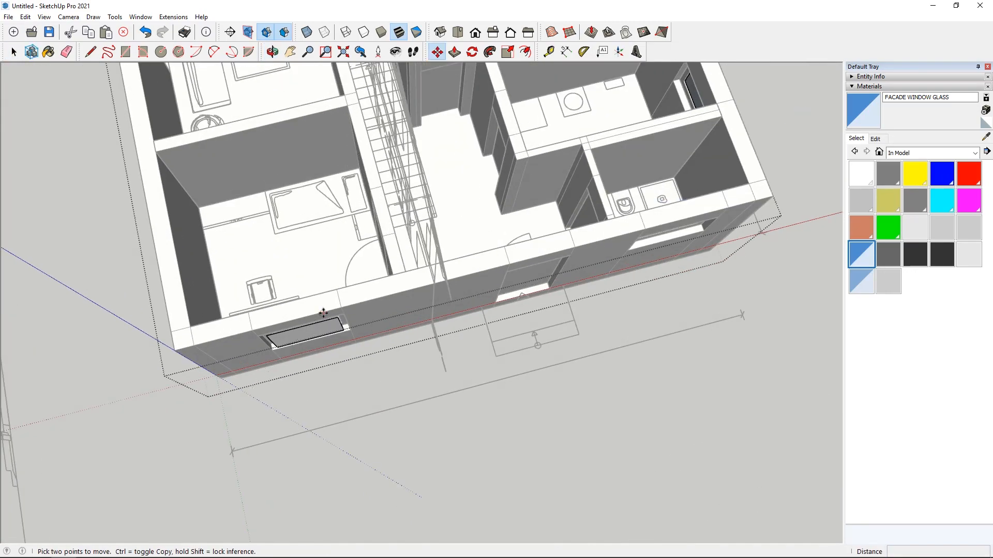
pyautogui.click(19, 57)
pyautogui.moveTo(404, 289)
pyautogui.mouseDown(button='middle')
pyautogui.moveTo(412, 310)
pyautogui.moveTo(390, 286)
pyautogui.mouseUp(button='middle')
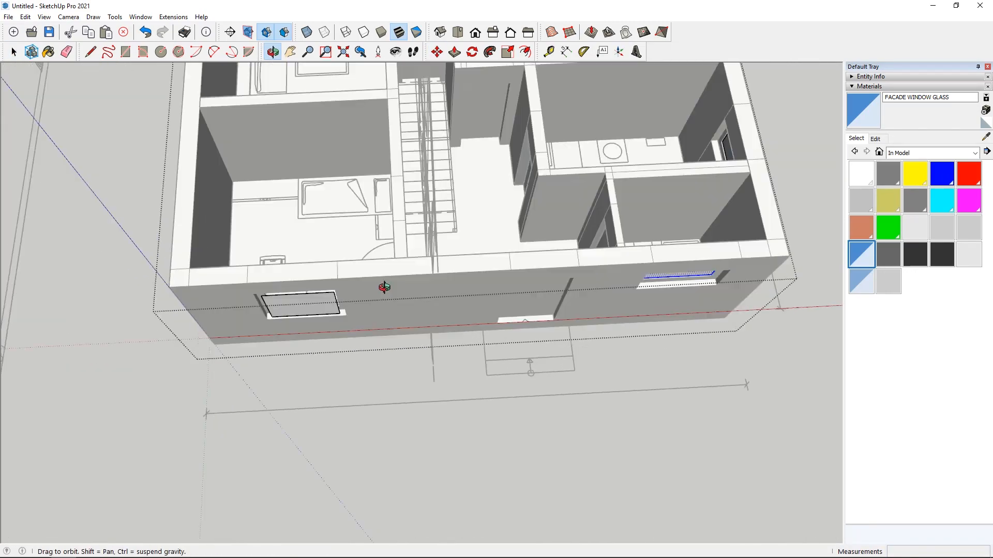
pyautogui.scroll(4, 223, 303)
pyautogui.click(362, 335)
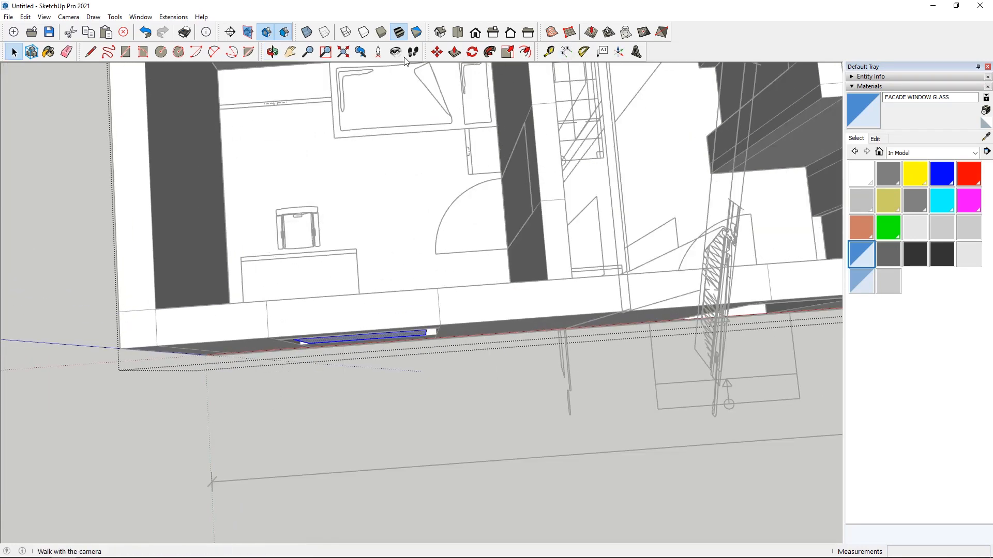
pyautogui.moveTo(276, 283); pyautogui.dragTo(344, 369, button='middle')
pyautogui.scroll(4, 401, 316)
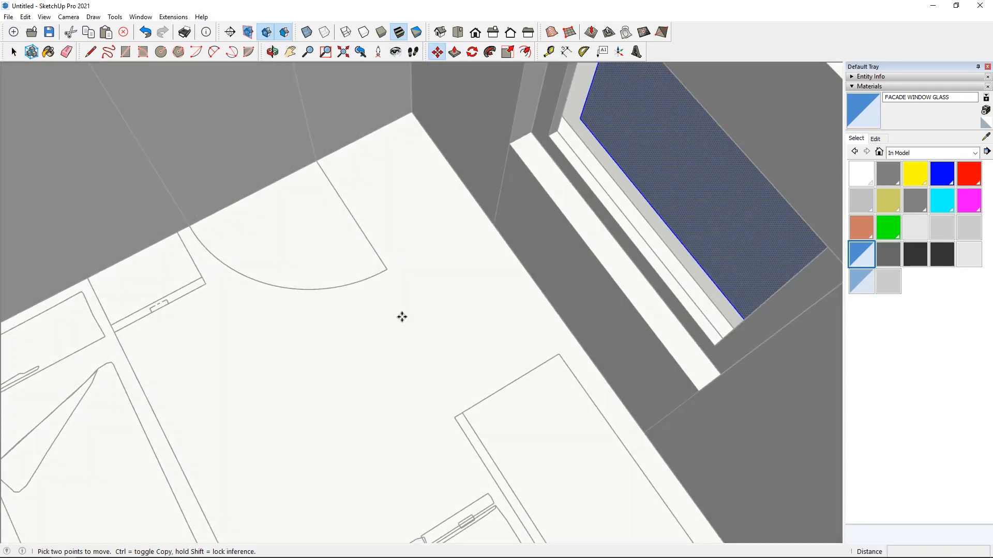
pyautogui.scroll(3, 563, 147)
pyautogui.click(592, 144)
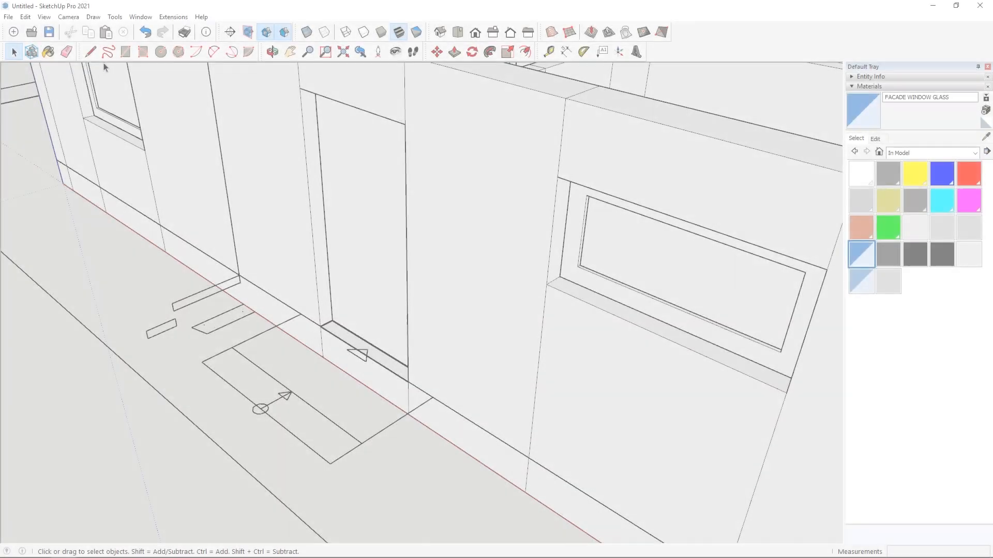
# Trace the side profile of the entrance steps from the section drawing with the Line tool, closing it down to ground level.
pyautogui.click(90, 52)
pyautogui.scroll(4, 180, 365)
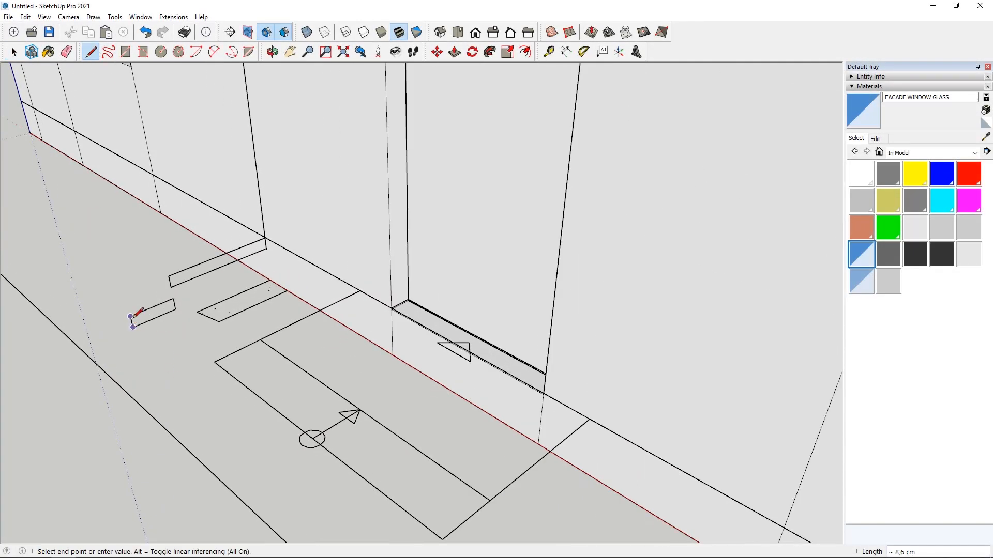
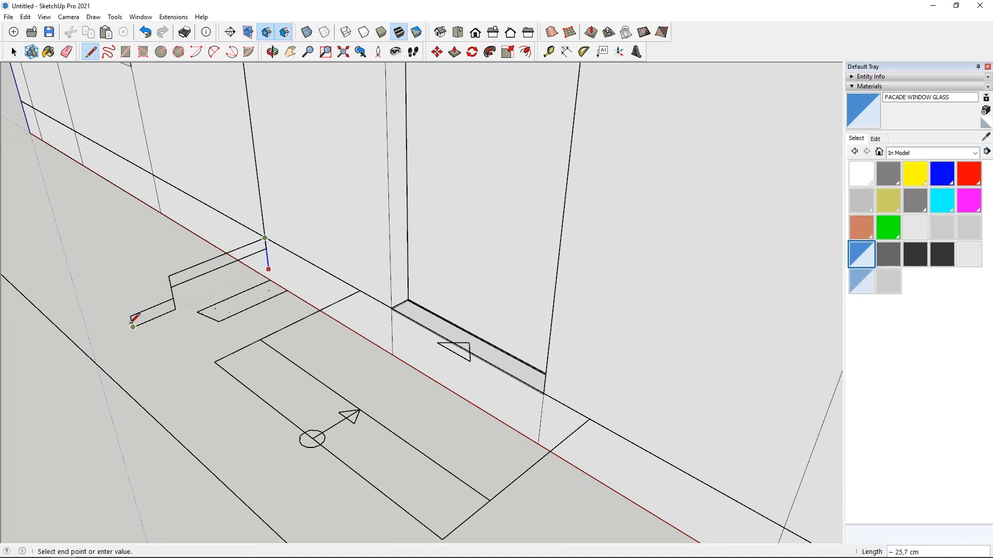
pyautogui.scroll(-6, 133, 321)
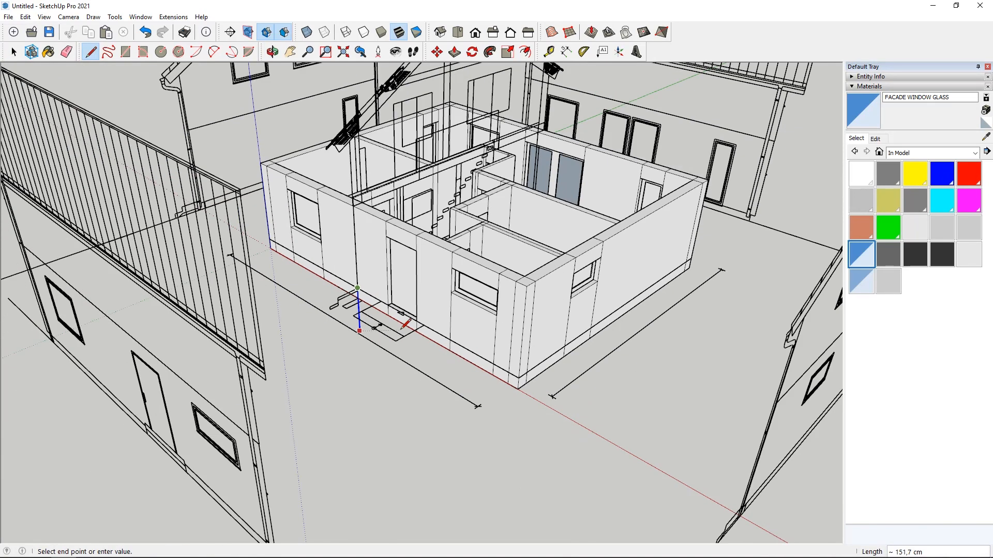
pyautogui.scroll(3, 269, 211)
pyautogui.scroll(2, 269, 211)
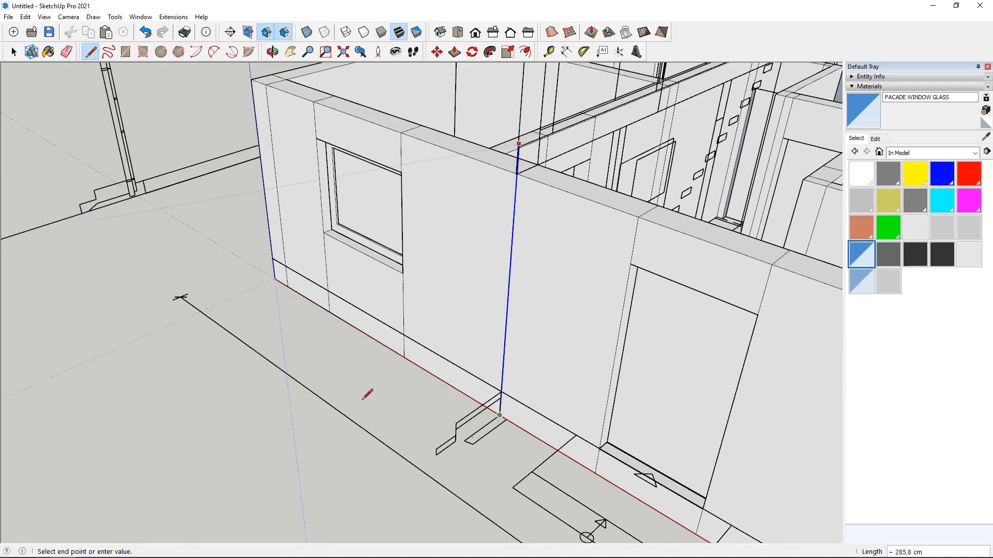
pyautogui.scroll(1, 455, 458)
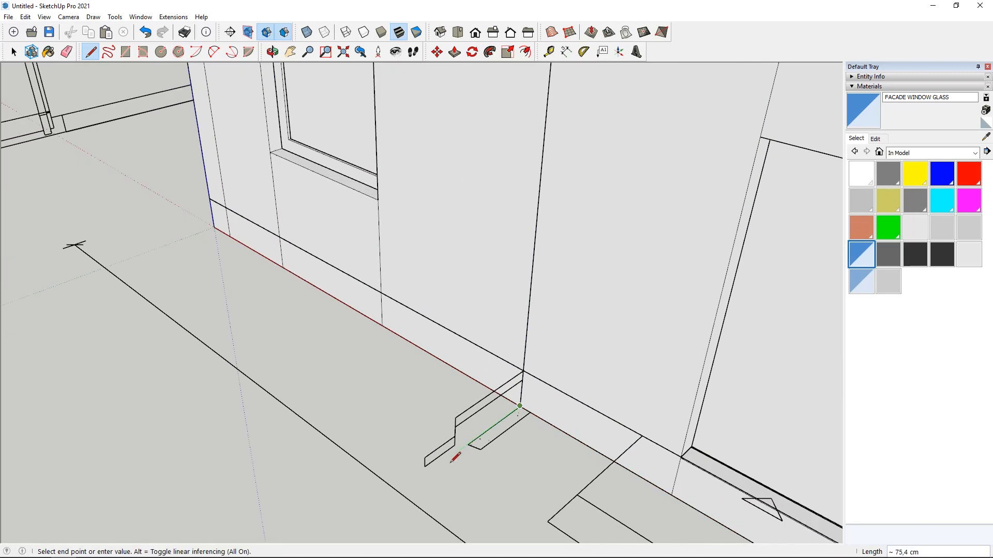
pyautogui.click(425, 457)
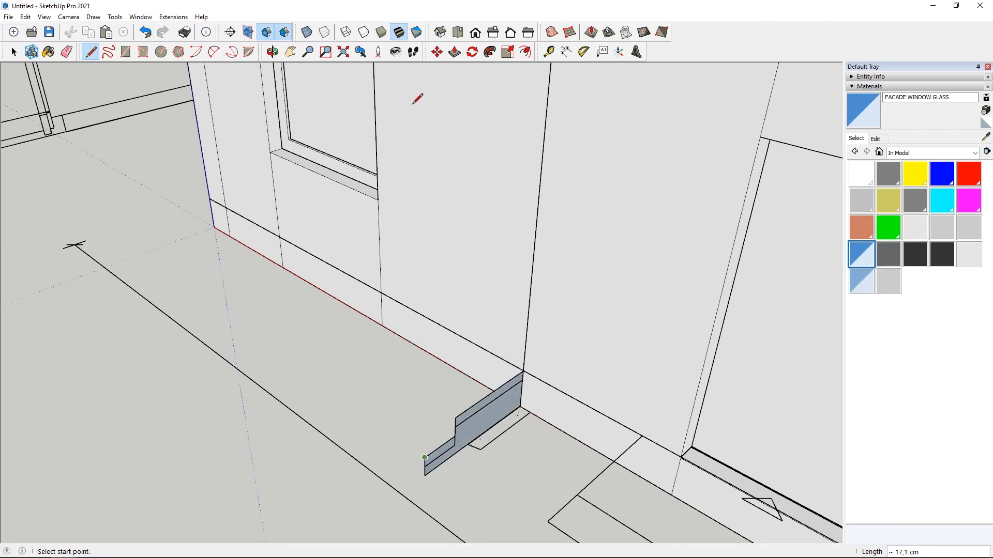
# Extrude the entrance steps' profile about 274 cm to the far plan edge and push its starting side in to the plan outline.
pyautogui.click(454, 52)
pyautogui.scroll(-3, 413, 155)
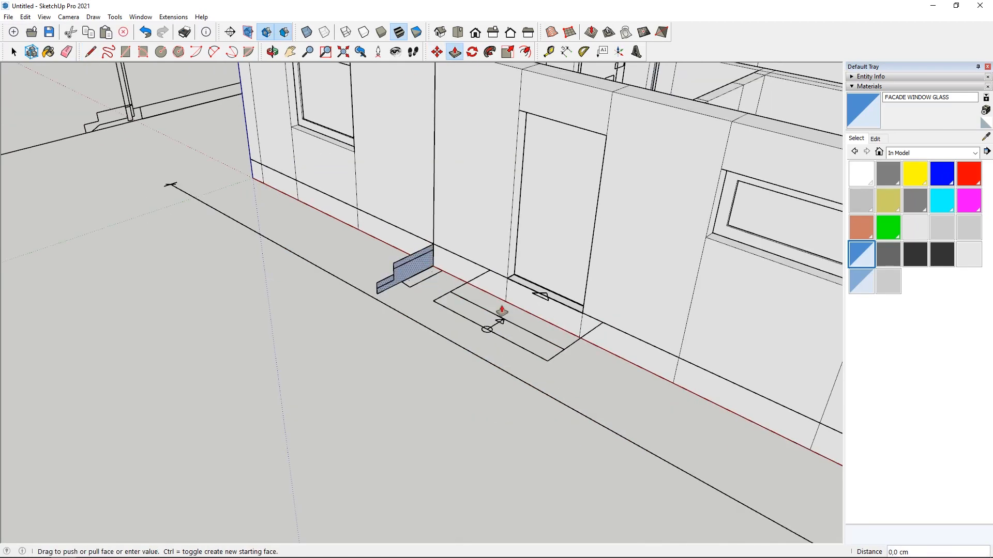
pyautogui.click(545, 361)
pyautogui.moveTo(470, 347); pyautogui.dragTo(527, 322, button='middle')
pyautogui.scroll(3, 303, 293)
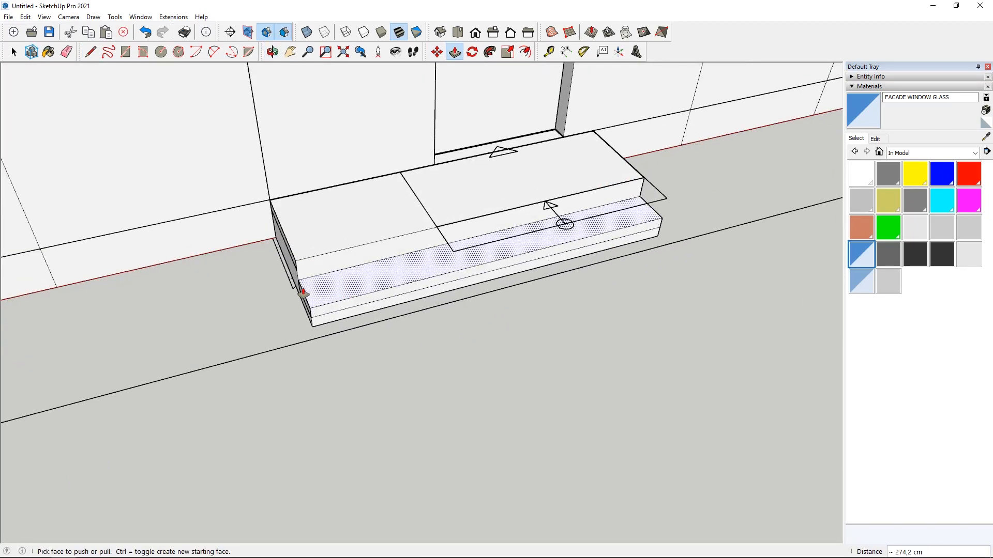
pyautogui.moveTo(285, 248); pyautogui.dragTo(439, 213)
pyautogui.moveTo(439, 213); pyautogui.dragTo(325, 243, button='middle')
# Select all of the entrance steps' geometry and make it a group.
pyautogui.scroll(3, 474, 203)
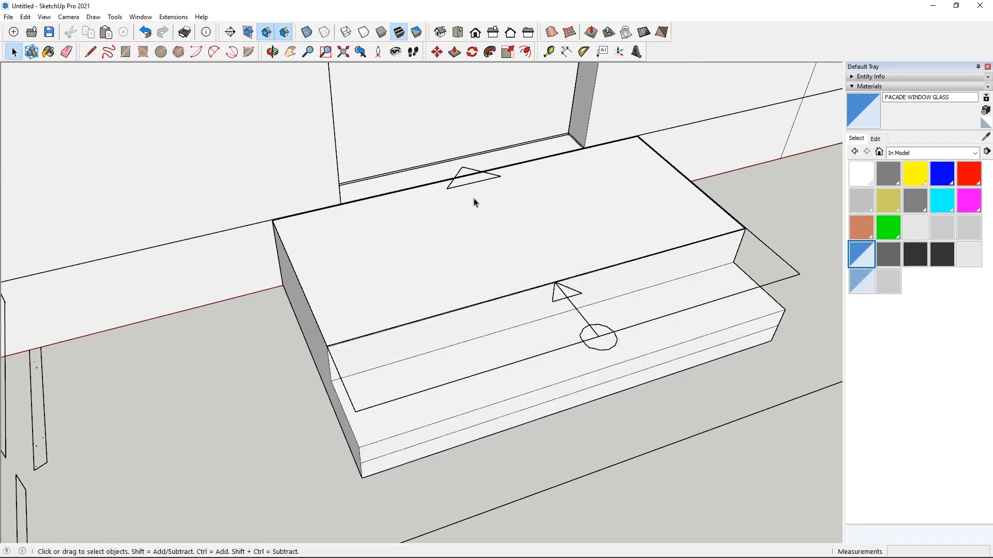
pyautogui.tripleClick(435, 223)
pyautogui.rightClick(436, 222)
pyautogui.click(466, 309)
pyautogui.moveTo(465, 309); pyautogui.dragTo(449, 379, button='middle')
pyautogui.scroll(-5, 448, 378)
pyautogui.click(336, 357)
# Examine the interior staircase's plan lines and the tread outlines of the section drawing beside the stair wall.
pyautogui.scroll(2, 337, 357)
pyautogui.moveTo(336, 357); pyautogui.dragTo(5, 397, button='middle')
pyautogui.scroll(2, 220, 280)
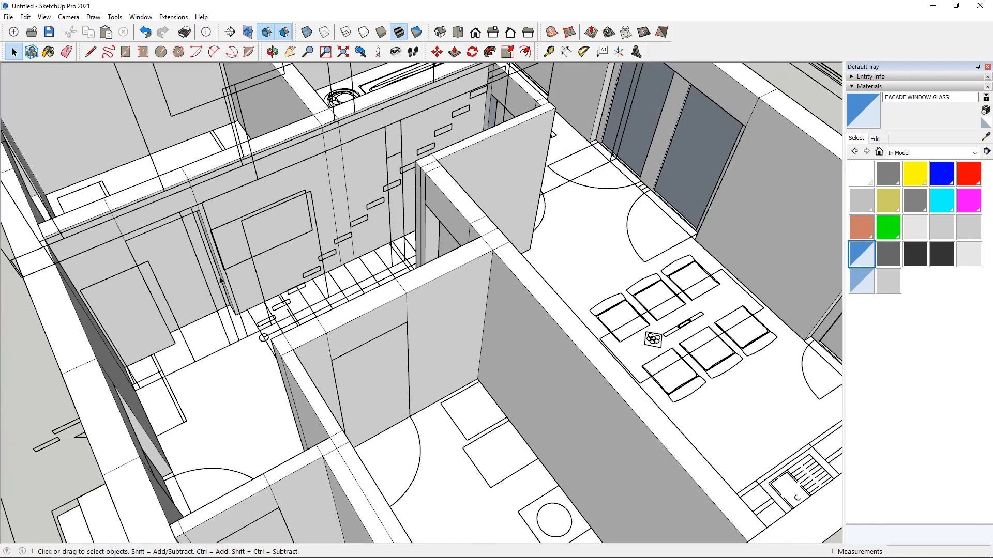
pyautogui.scroll(2, 219, 280)
pyautogui.scroll(-4, 341, 295)
pyautogui.moveTo(343, 294); pyautogui.dragTo(406, 284, button='middle')
pyautogui.scroll(3, 287, 301)
pyautogui.scroll(-2, 362, 310)
pyautogui.scroll(5, 340, 353)
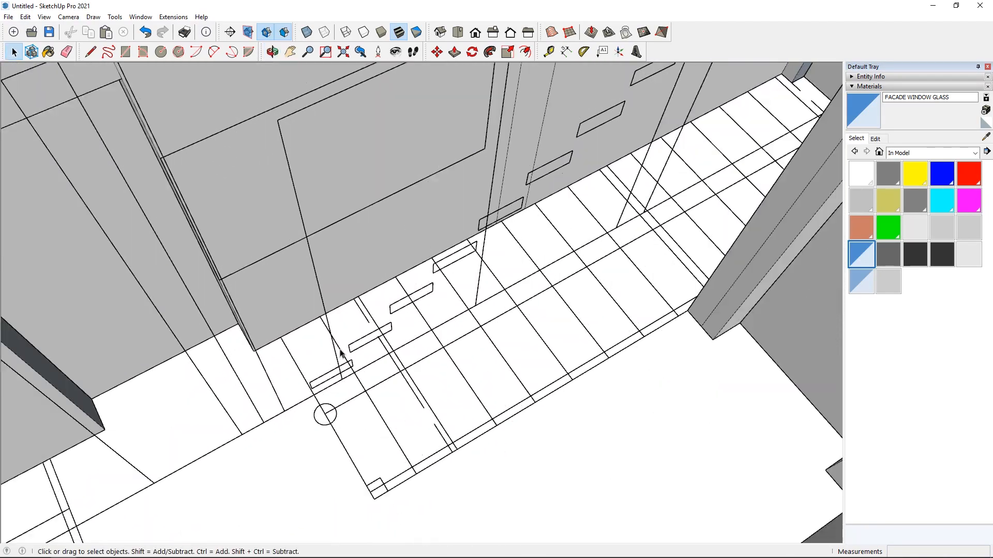
pyautogui.scroll(3, 342, 349)
pyautogui.scroll(-5, 180, 169)
# Draw a rectangle of about 107.6 by 25.3 cm over the first tread of the interior staircase plan.
pyautogui.moveTo(180, 169); pyautogui.dragTo(115, 84, button='middle')
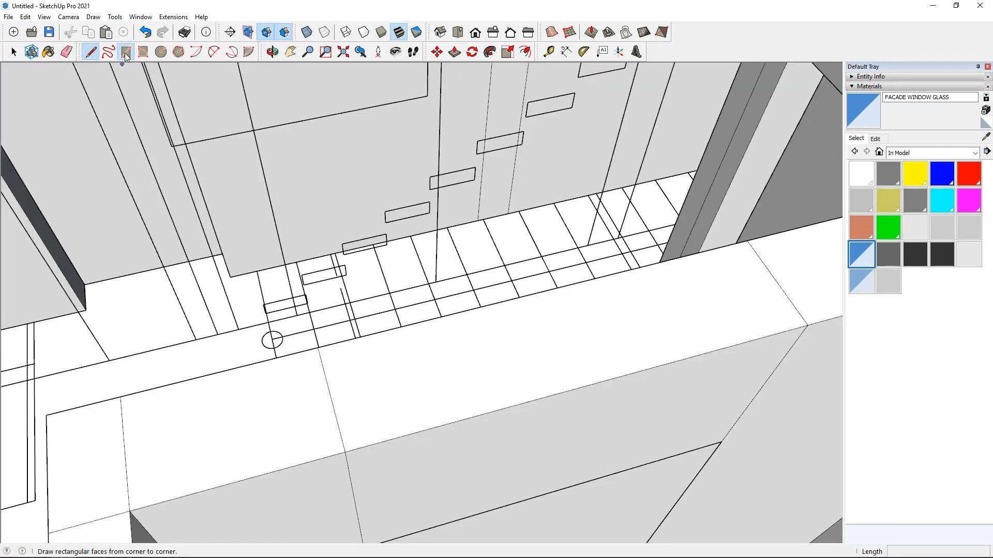
pyautogui.click(126, 52)
pyautogui.scroll(-2, 272, 266)
pyautogui.scroll(4, 248, 288)
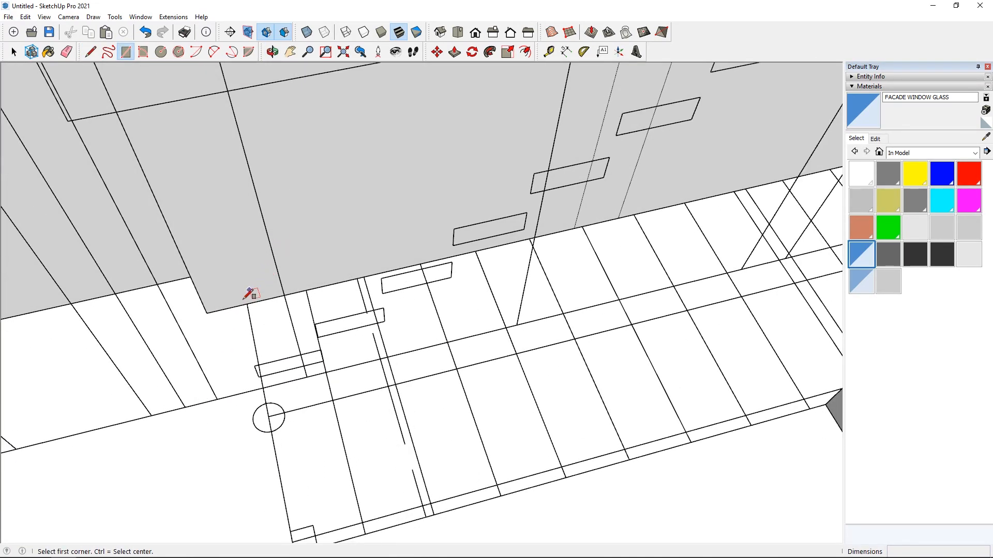
pyautogui.scroll(-2, 257, 311)
pyautogui.scroll(3, 288, 427)
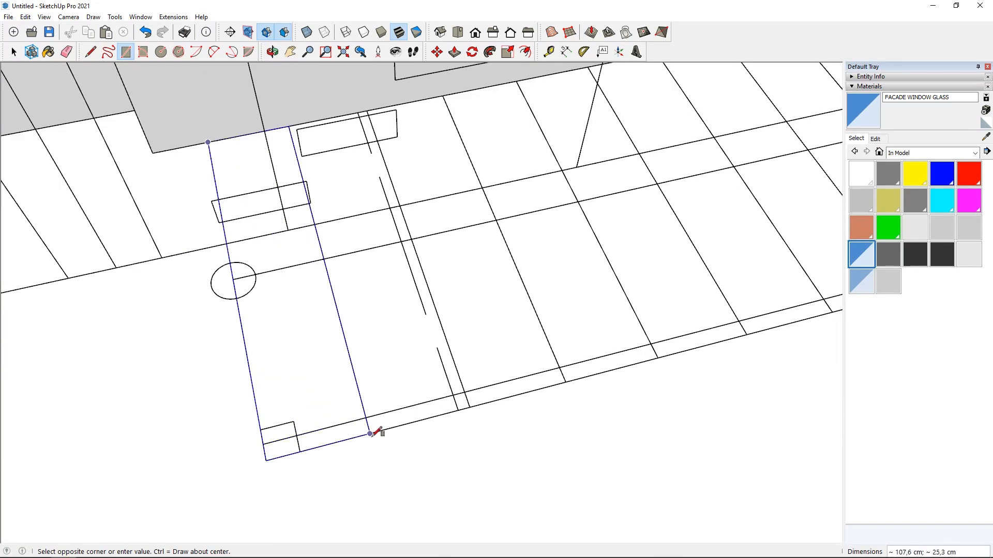
pyautogui.moveTo(371, 433); pyautogui.dragTo(465, 181, button='middle')
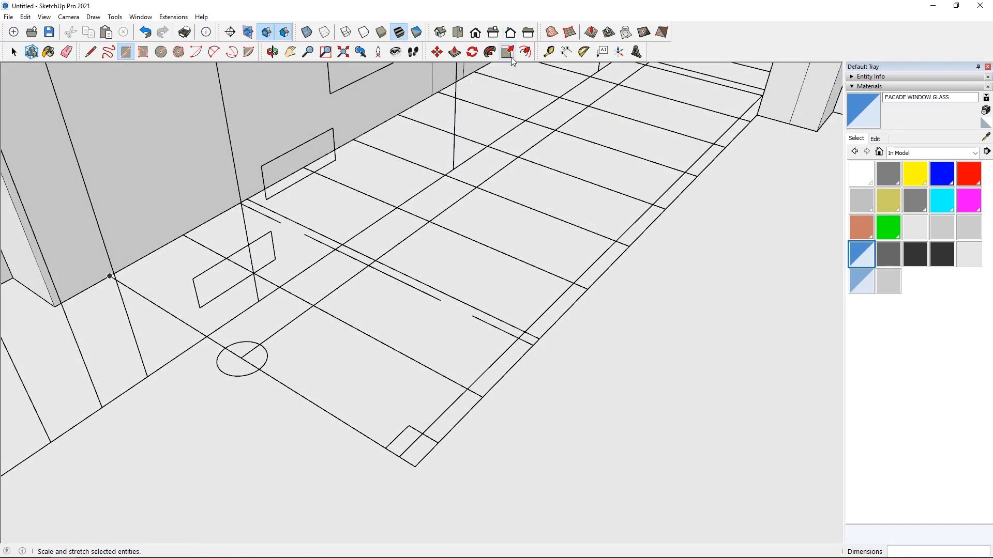
# Extrude the first tread's rectangle up about 18.4 cm to the tread height of the section drawing.
pyautogui.click(455, 53)
pyautogui.scroll(2, 229, 304)
pyautogui.moveTo(239, 284); pyautogui.dragTo(174, 262)
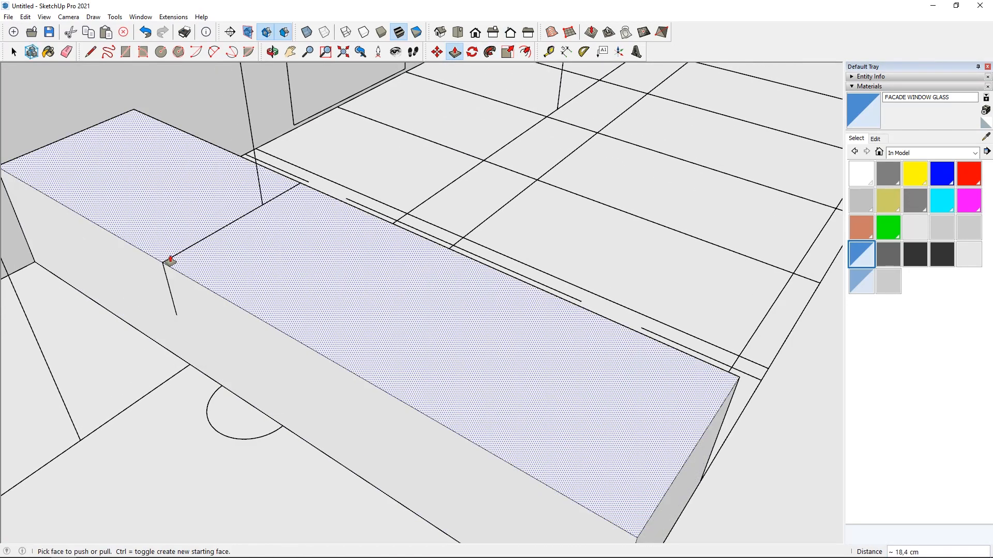
pyautogui.moveTo(170, 261); pyautogui.dragTo(3, 51, button='middle')
# Select the whole first stair block and make it a group.
pyautogui.press('space')
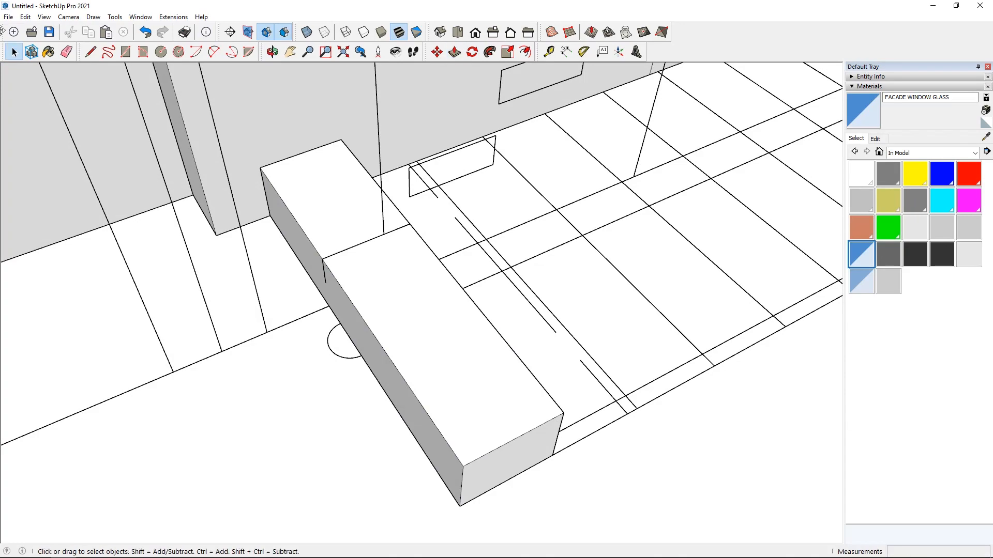
pyautogui.tripleClick(403, 317)
pyautogui.scroll(-4, 404, 318)
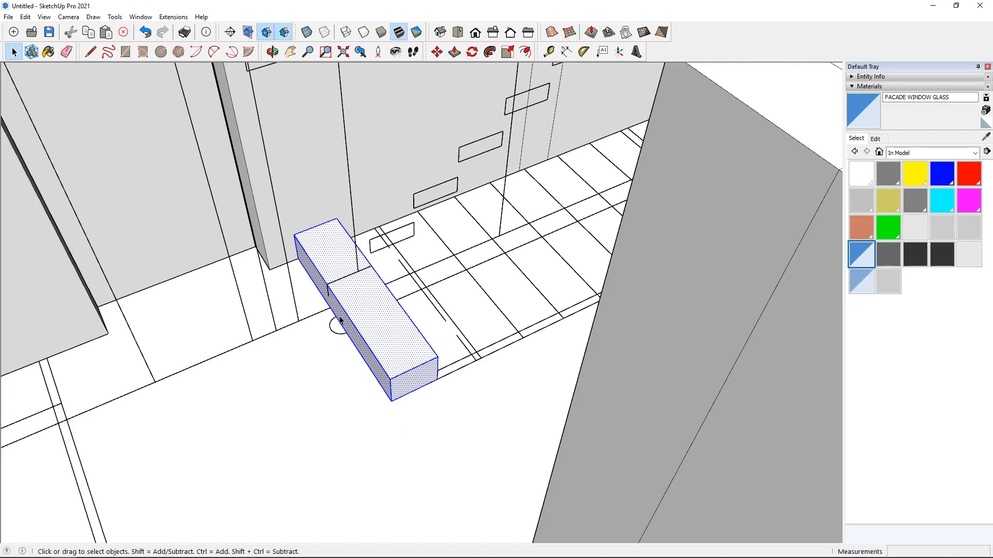
pyautogui.moveTo(404, 317); pyautogui.dragTo(439, 336, button='middle')
pyautogui.scroll(3, 445, 343)
pyautogui.rightClick(412, 349)
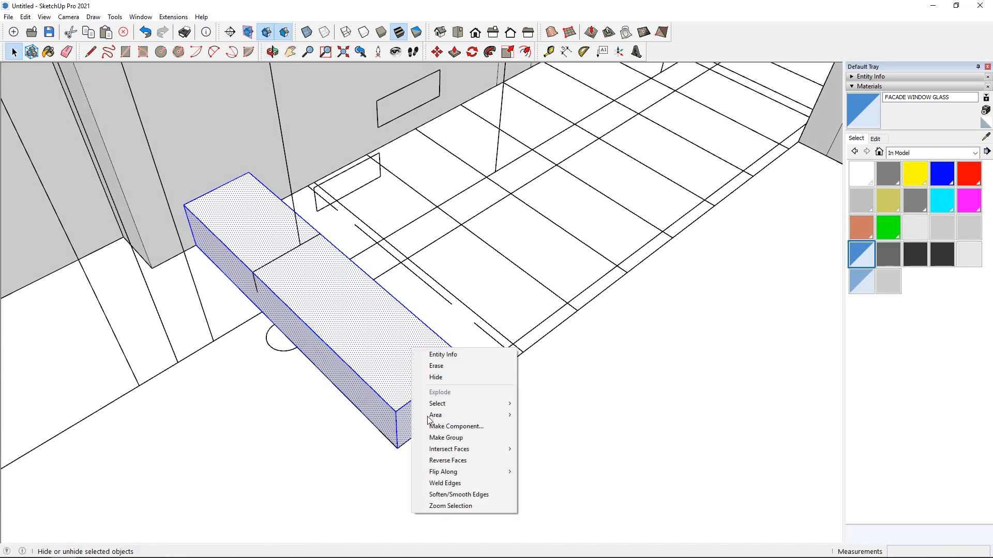
pyautogui.click(446, 438)
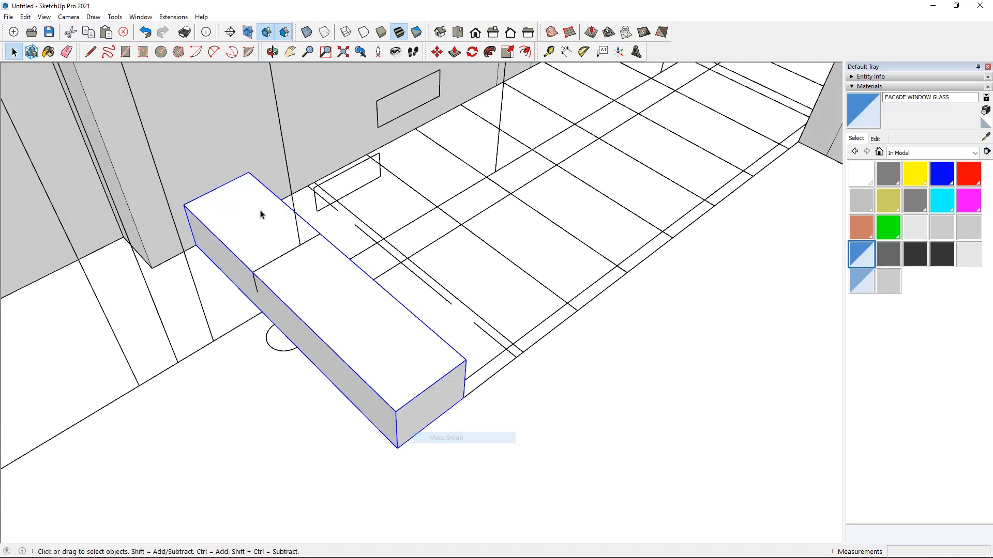
# Copy the grouped first stair block along the staircase plan, one tread depth of about 25.3 cm per copy.
pyautogui.click(437, 52)
pyautogui.moveTo(310, 320); pyautogui.dragTo(357, 442, button='middle')
pyautogui.click(380, 445)
pyautogui.press('ctrl')
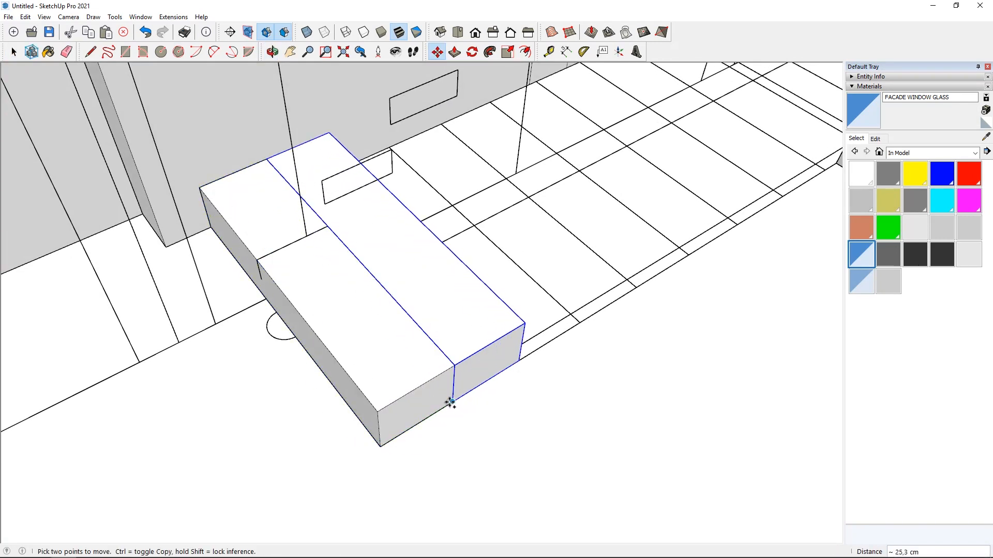
pyautogui.click(520, 360)
pyautogui.moveTo(520, 361); pyautogui.dragTo(469, 390, button='middle')
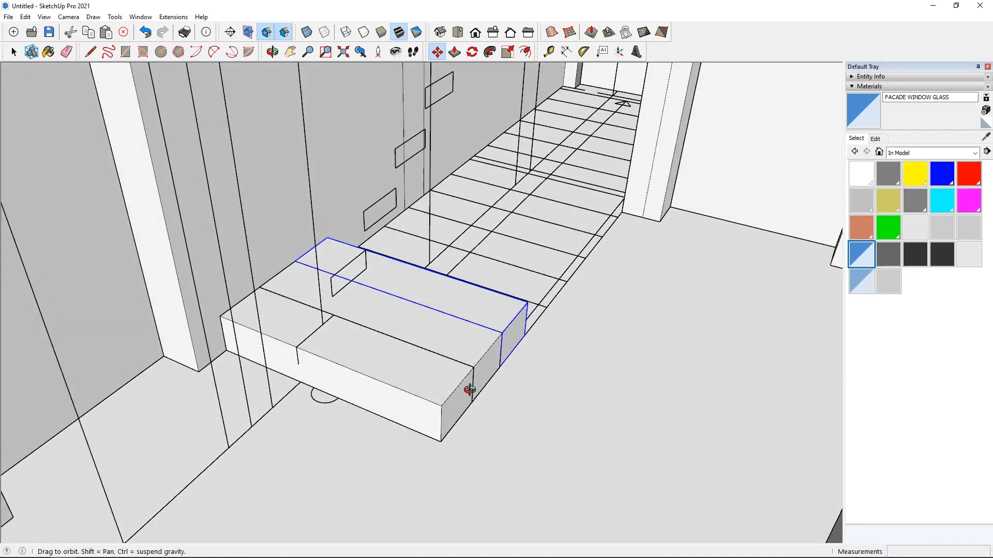
pyautogui.scroll(3, 545, 345)
pyautogui.click(460, 424)
pyautogui.press('ctrl')
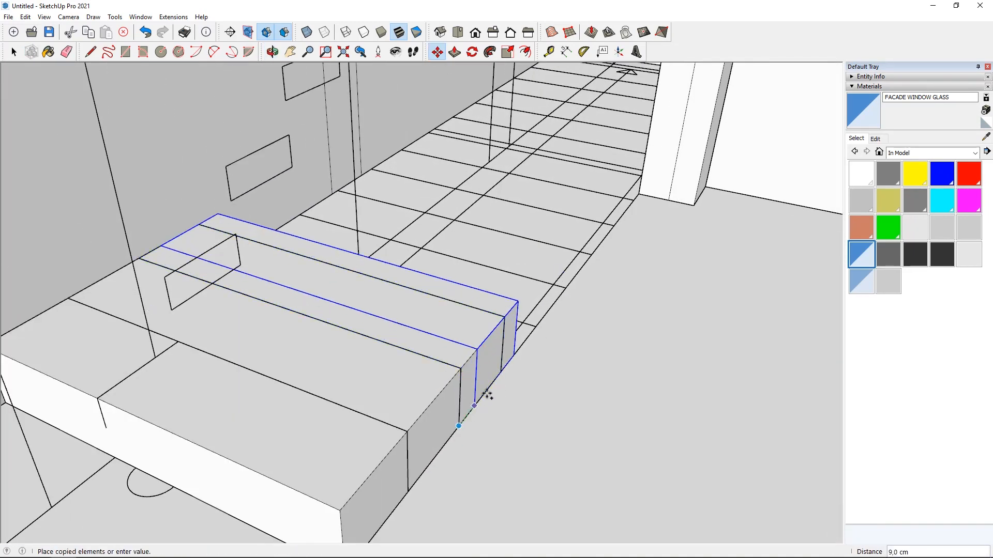
pyautogui.click(534, 326)
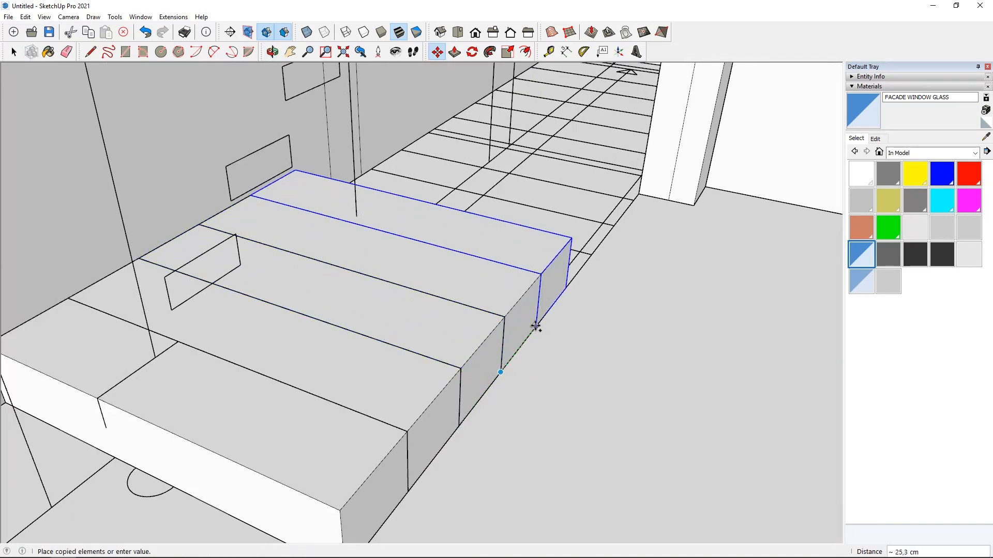
# Copy the foremost stair block another 25.3 cm along the plan and repeat the copy x11 to fill the flight.
pyautogui.moveTo(534, 326); pyautogui.dragTo(505, 239, button='middle')
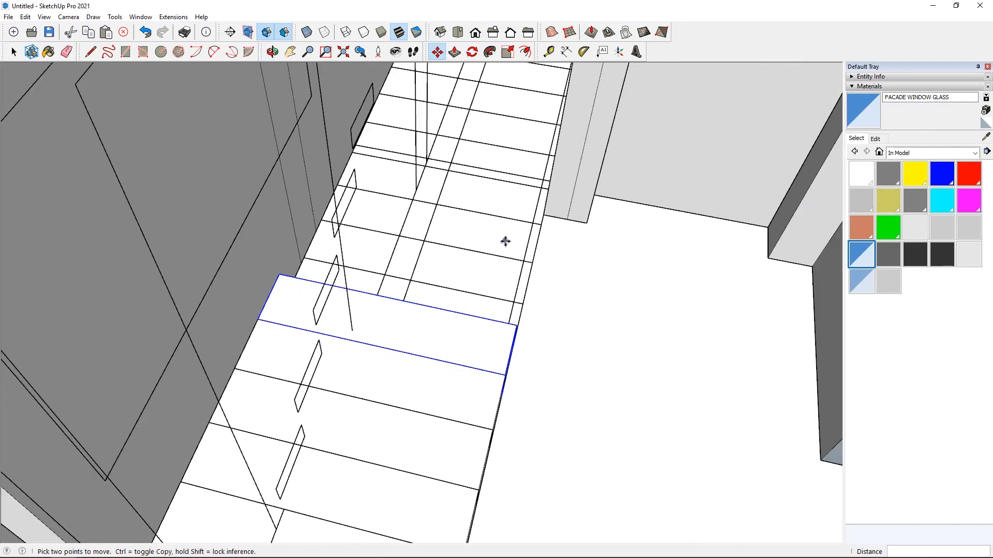
pyautogui.scroll(5, 467, 314)
pyautogui.moveTo(467, 314); pyautogui.dragTo(265, 411, button='middle')
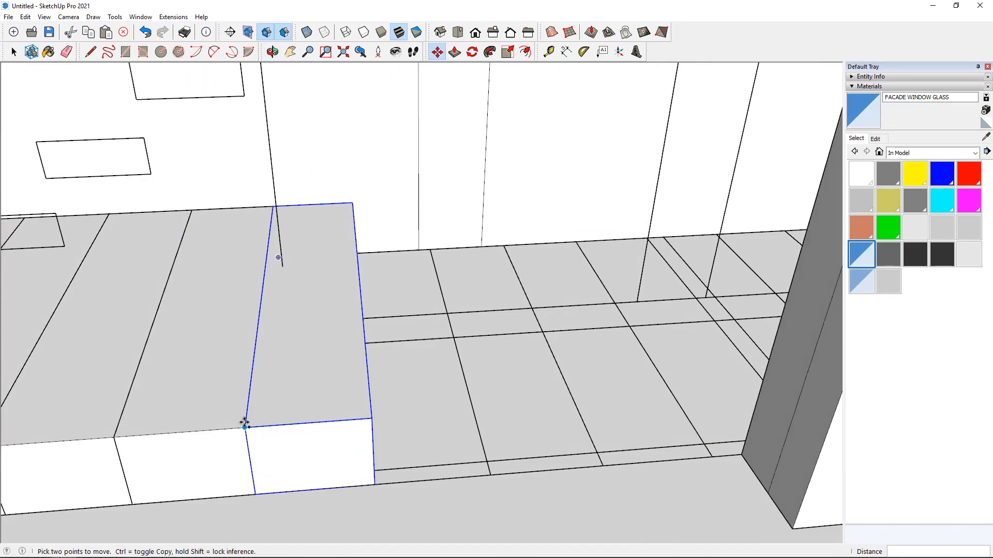
pyautogui.click(245, 428)
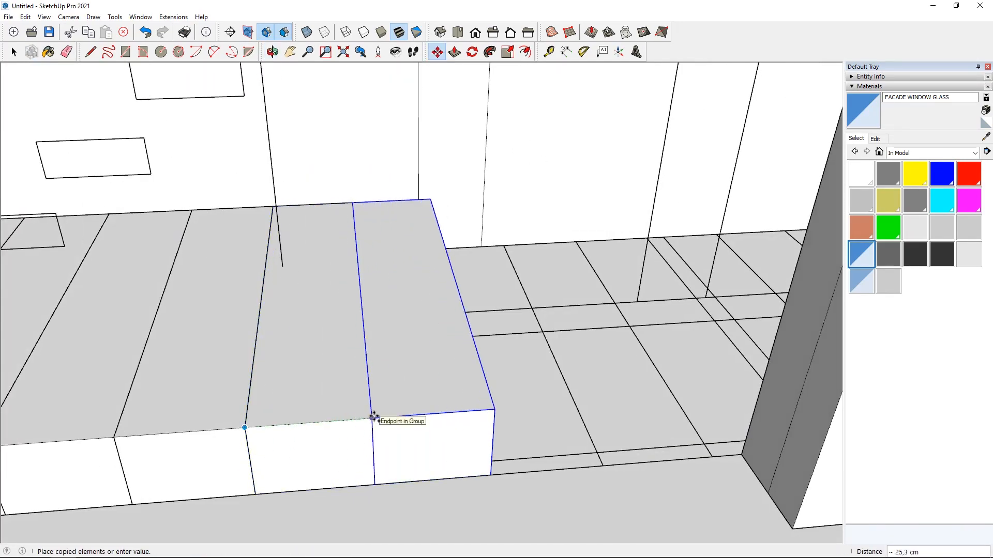
pyautogui.click(372, 418)
pyautogui.write('x11')
pyautogui.moveTo(316, 410); pyautogui.dragTo(653, 422, button='middle')
pyautogui.press('Return')
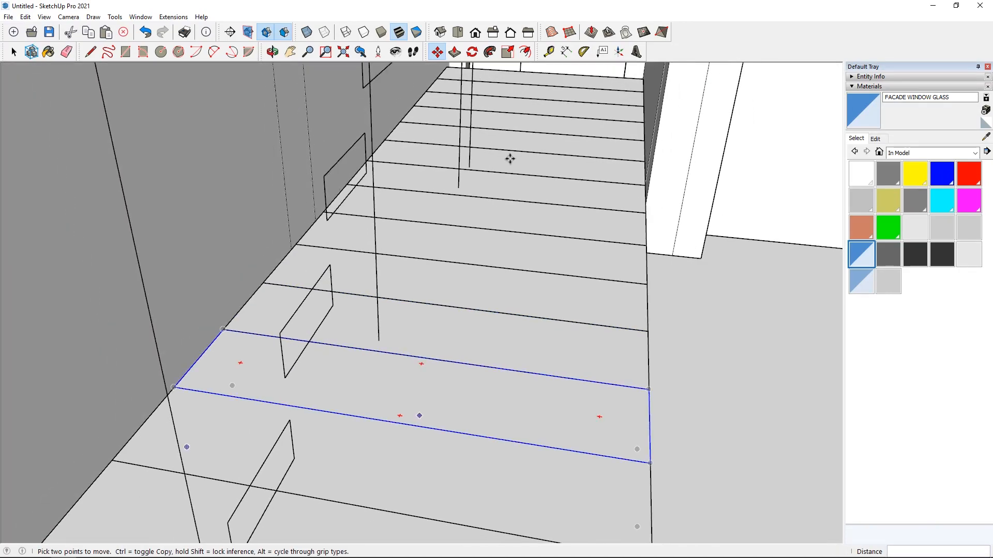
# Copy the last stair block about 25.3 cm further to fill the remaining gap at the end of the flight.
pyautogui.scroll(-2, 509, 159)
pyautogui.scroll(2, 545, 107)
pyautogui.click(14, 51)
pyautogui.scroll(-3, 448, 437)
pyautogui.moveTo(493, 219); pyautogui.dragTo(95, 505, button='middle')
pyautogui.scroll(-3, 446, 437)
pyautogui.scroll(2, 620, 354)
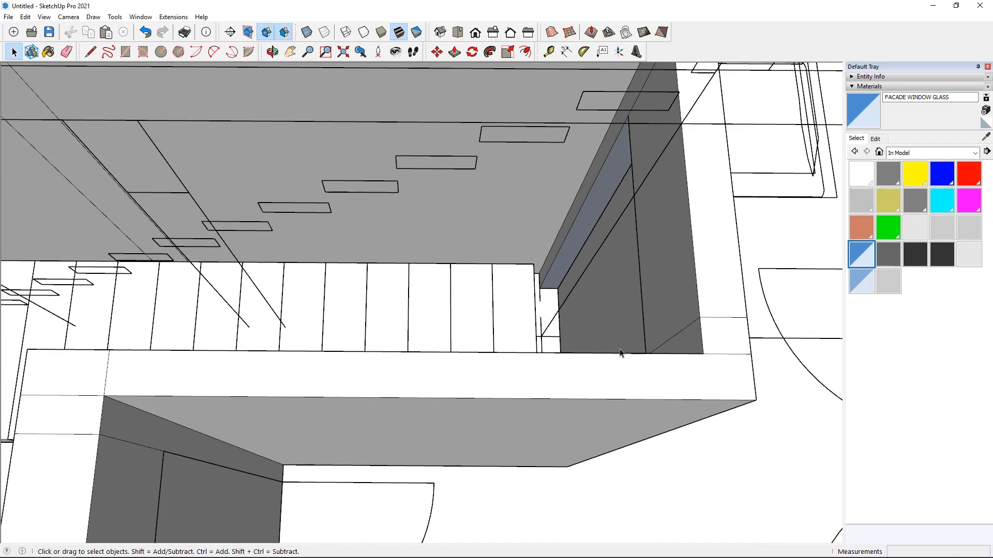
pyautogui.scroll(-3, 620, 354)
pyautogui.scroll(5, 398, 351)
pyautogui.scroll(-3, 471, 326)
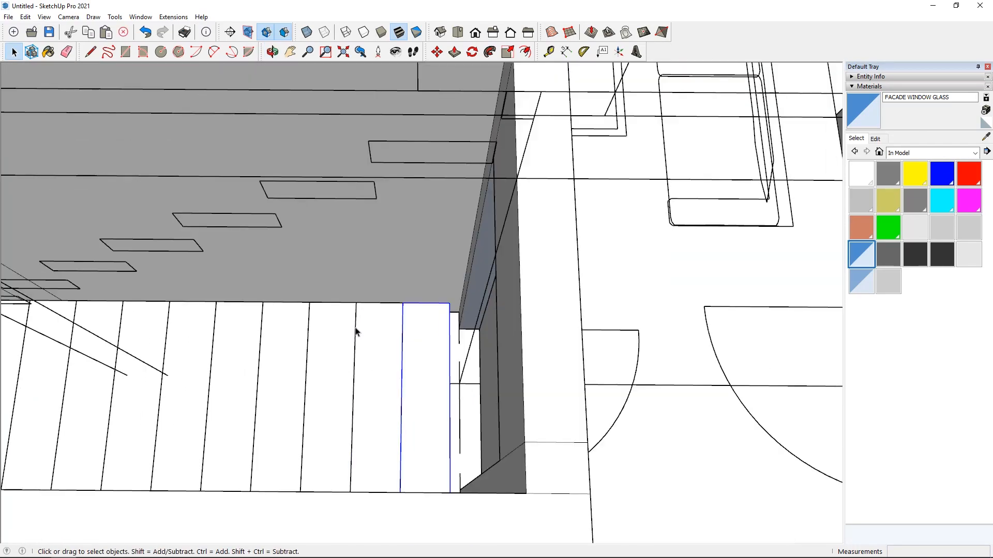
pyautogui.moveTo(355, 333)
pyautogui.mouseDown(button='middle')
pyautogui.moveTo(372, 262)
pyautogui.moveTo(361, 323)
pyautogui.mouseUp(button='middle')
pyautogui.scroll(5, 361, 323)
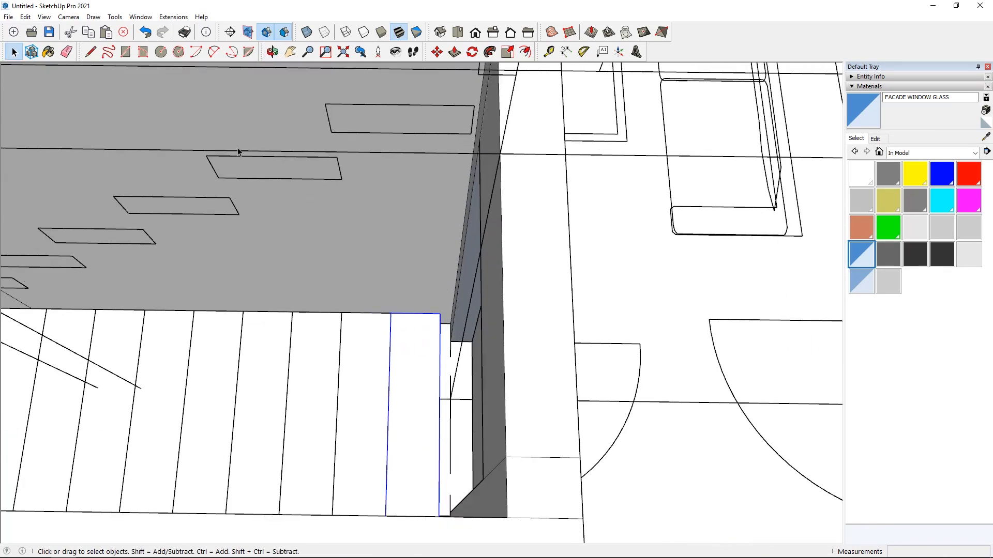
pyautogui.press('space')
pyautogui.click(436, 52)
pyautogui.scroll(1, 338, 340)
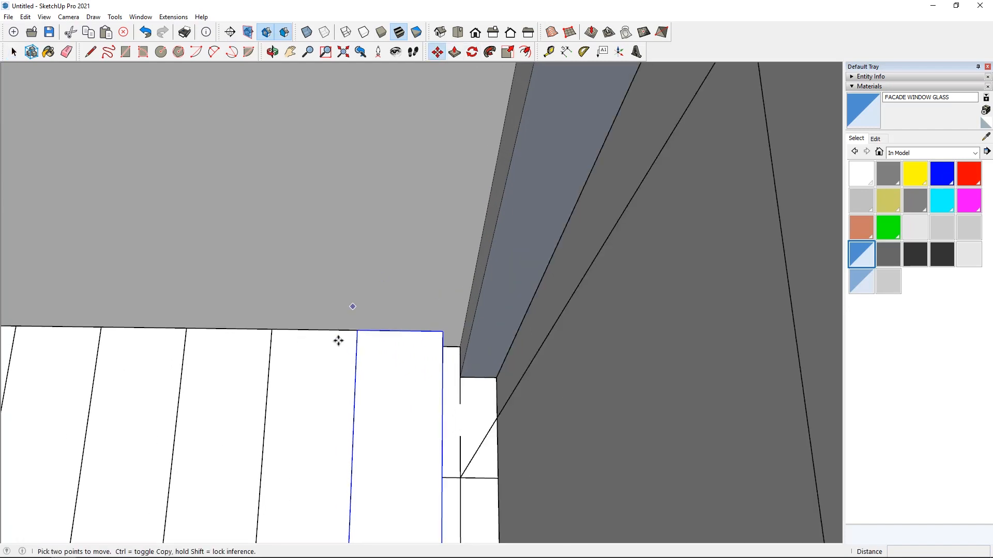
pyautogui.press('ctrl')
pyautogui.click(356, 331)
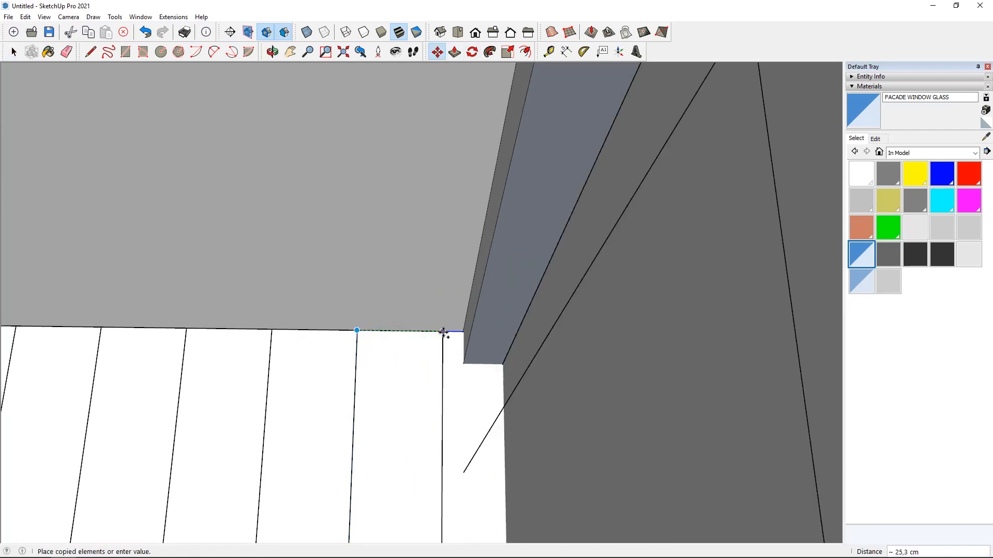
pyautogui.click(13, 60)
# Scale the second stair block vertically to reach the second tread outline of the section drawing on the stair wall.
pyautogui.scroll(-10, 702, 266)
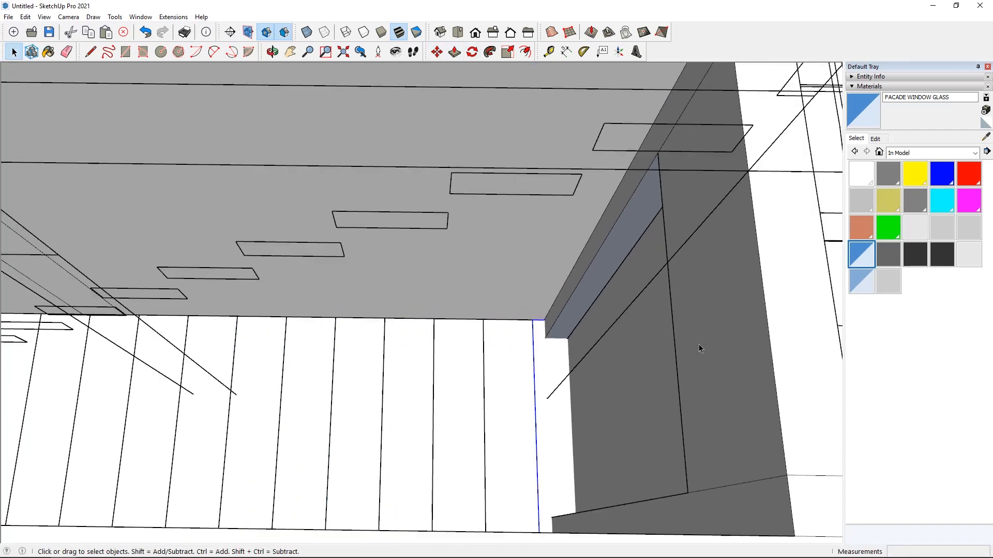
pyautogui.scroll(4, 310, 454)
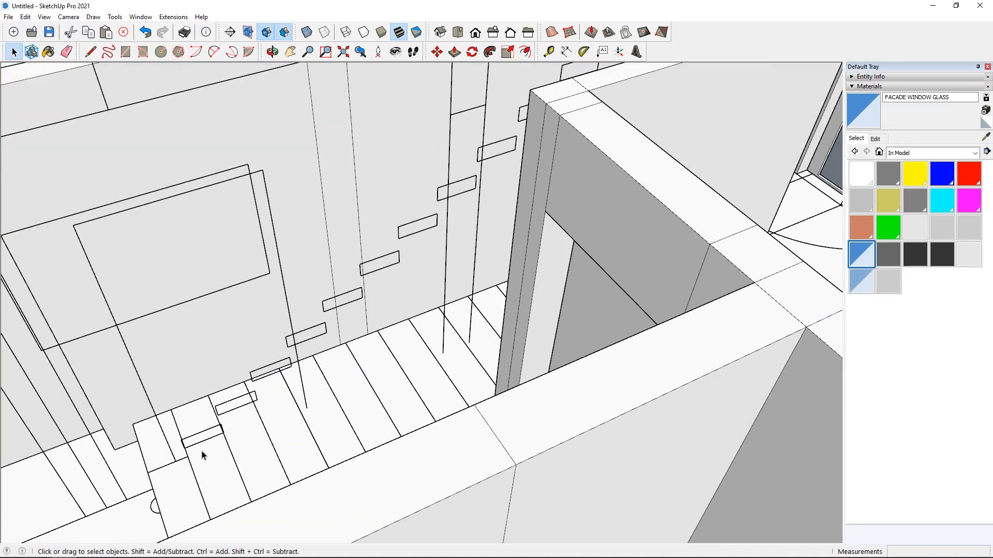
pyautogui.scroll(-2, 385, 391)
pyautogui.scroll(4, 312, 490)
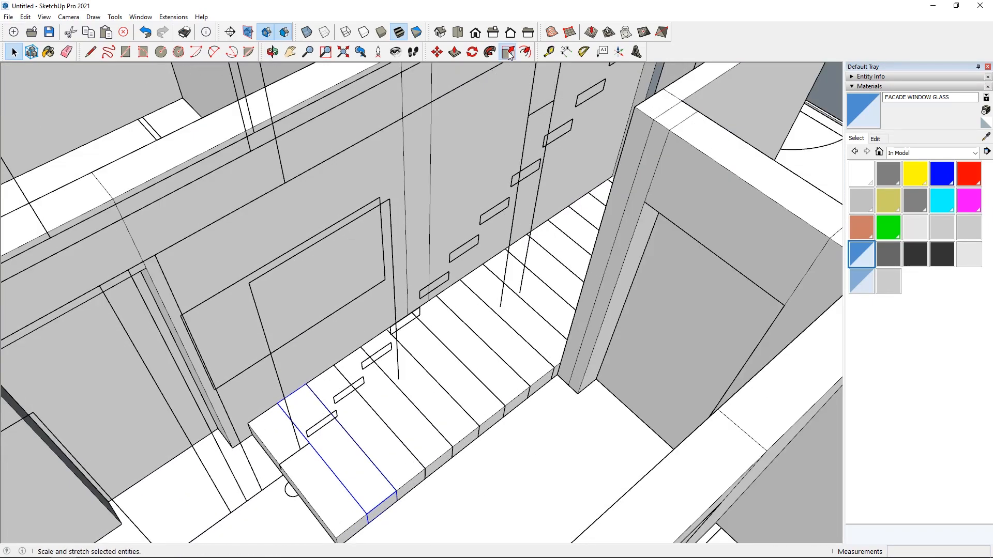
pyautogui.scroll(4, 317, 523)
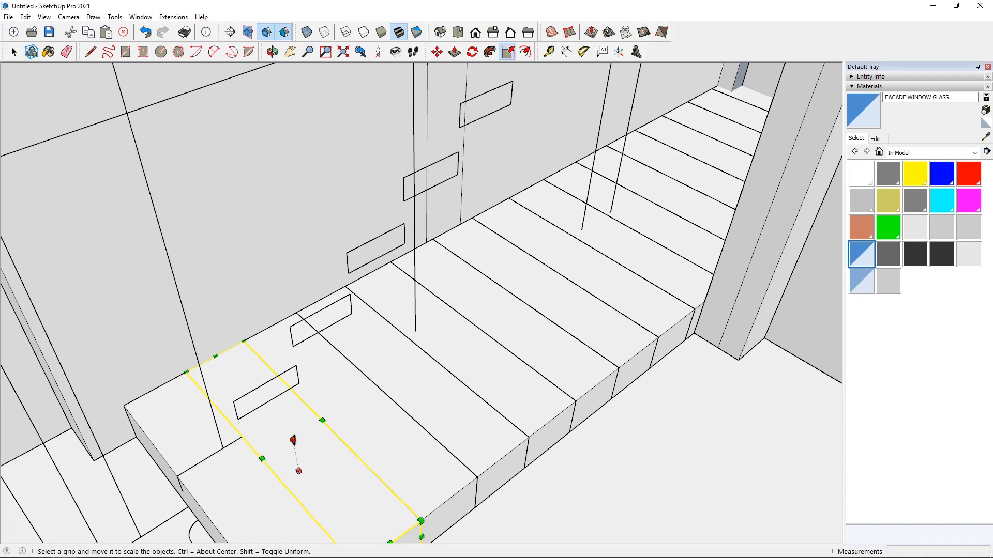
pyautogui.moveTo(293, 440); pyautogui.dragTo(440, 412)
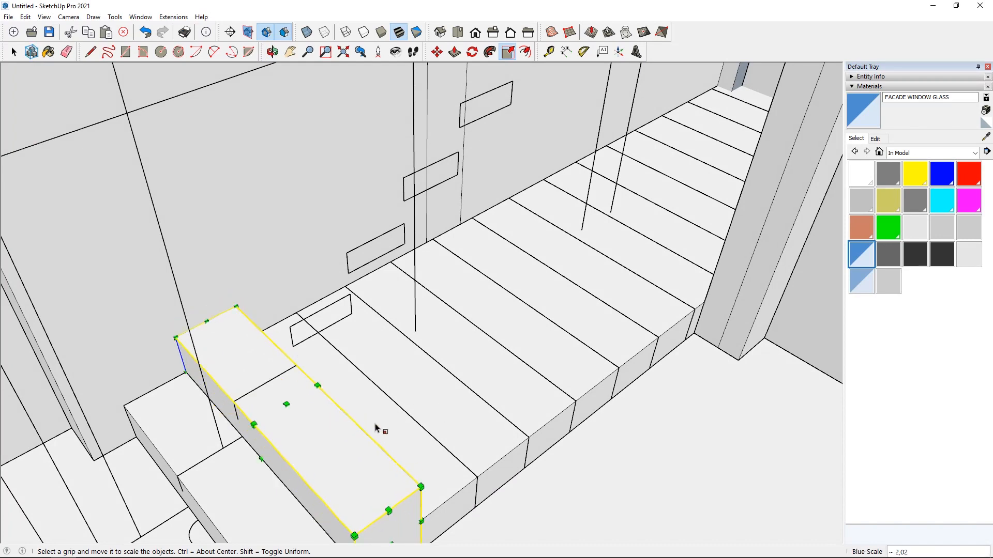
pyautogui.moveTo(288, 405); pyautogui.dragTo(234, 402)
# Scale the next stair blocks vertically so their tops meet the following tread outlines of the section drawing.
pyautogui.click(350, 400)
pyautogui.moveTo(351, 403); pyautogui.dragTo(290, 324)
pyautogui.moveTo(290, 325); pyautogui.dragTo(322, 290, button='middle')
pyautogui.moveTo(346, 275); pyautogui.dragTo(274, 286)
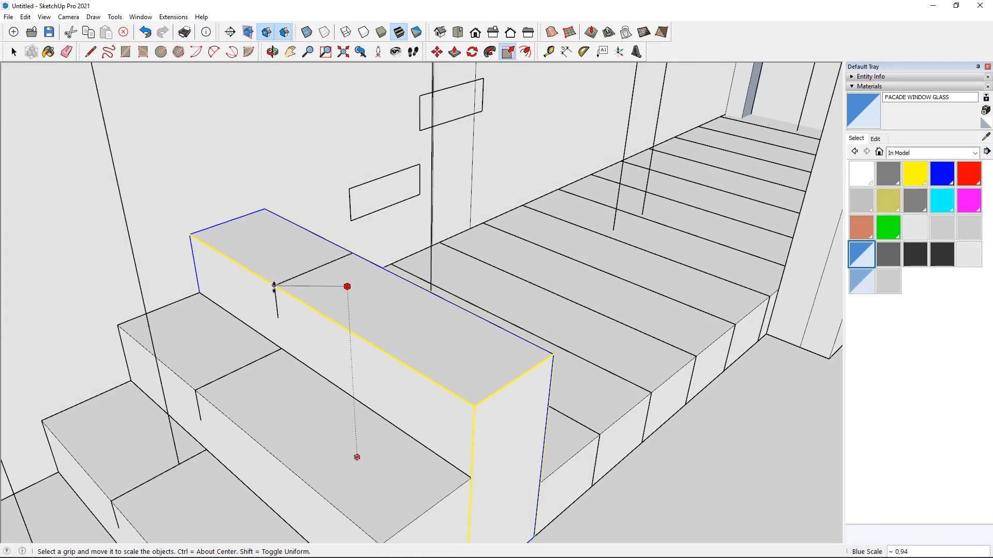
# Scale the remaining upper stair blocks to their section tread heights, through the last block at the end of the flight.
pyautogui.moveTo(576, 457); pyautogui.dragTo(406, 350, button='middle')
pyautogui.moveTo(385, 347); pyautogui.dragTo(314, 113)
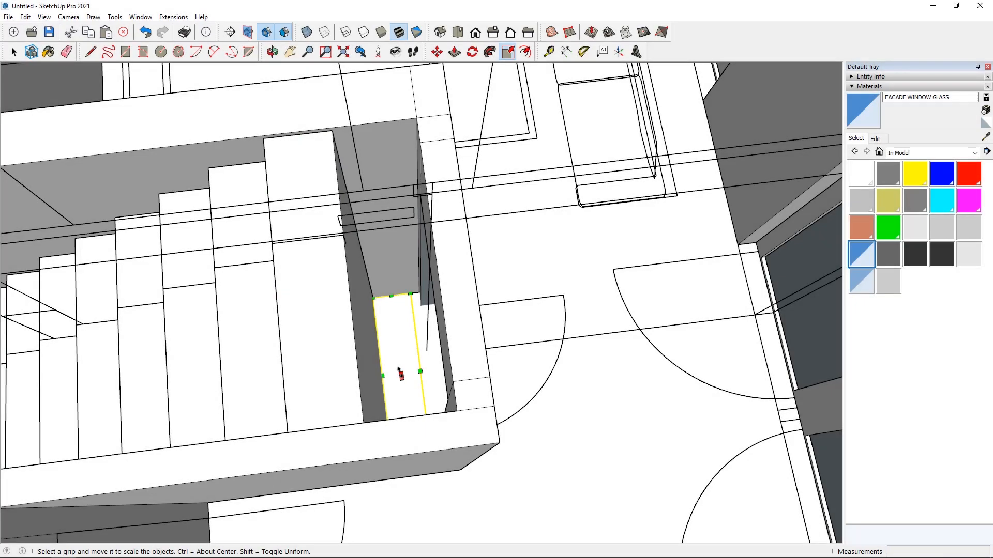
pyautogui.moveTo(398, 377); pyautogui.dragTo(134, 232, button='middle')
pyautogui.click(448, 354)
pyautogui.scroll(-4, 447, 354)
pyautogui.scroll(2, 454, 121)
pyautogui.click(463, 128)
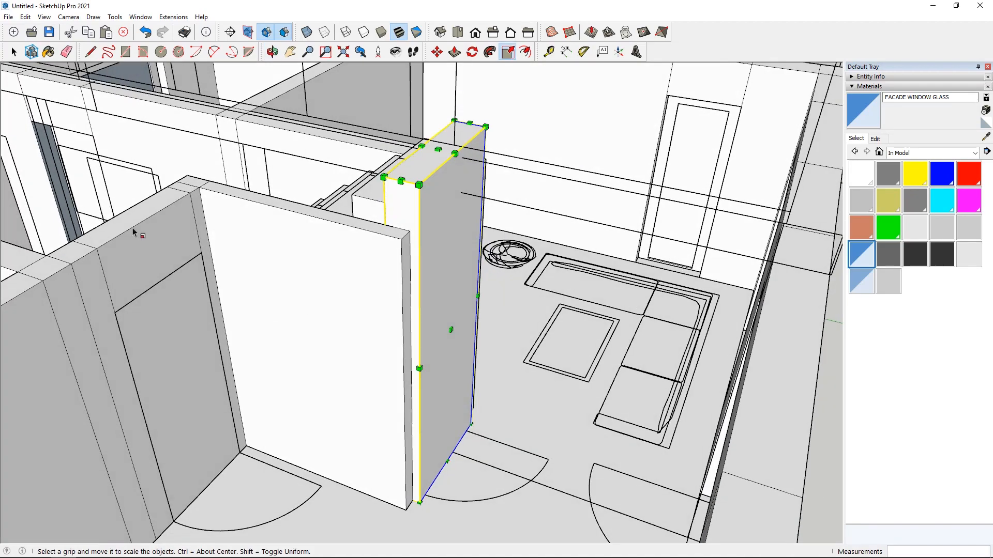
# Select all the stair blocks from the bottom to the top of the flight and make them one group.
pyautogui.click(11, 56)
pyautogui.moveTo(196, 207); pyautogui.dragTo(380, 444, button='middle')
pyautogui.scroll(-3, 479, 261)
pyautogui.scroll(4, 376, 492)
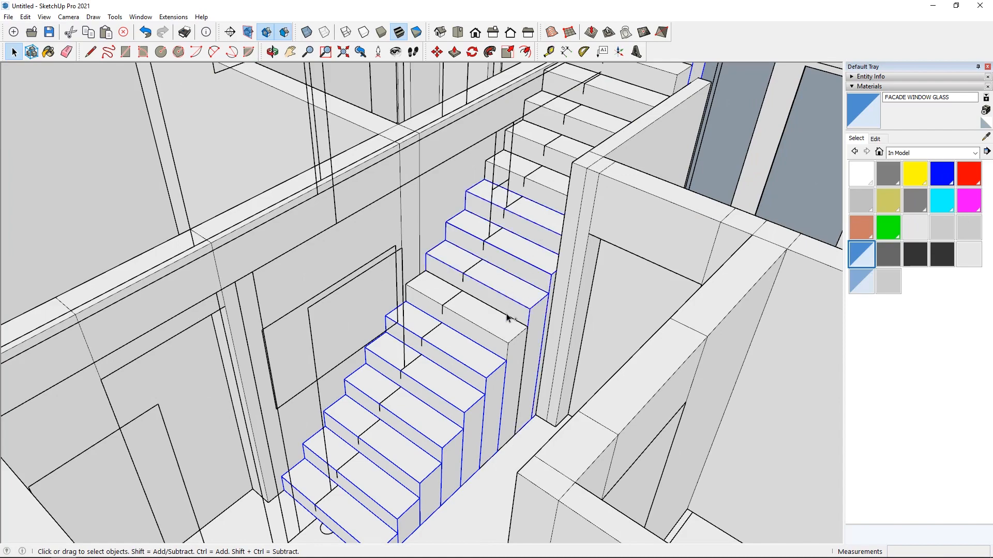
pyautogui.scroll(-4, 312, 425)
pyautogui.moveTo(417, 373); pyautogui.dragTo(437, 370, button='middle')
pyautogui.scroll(3, 439, 370)
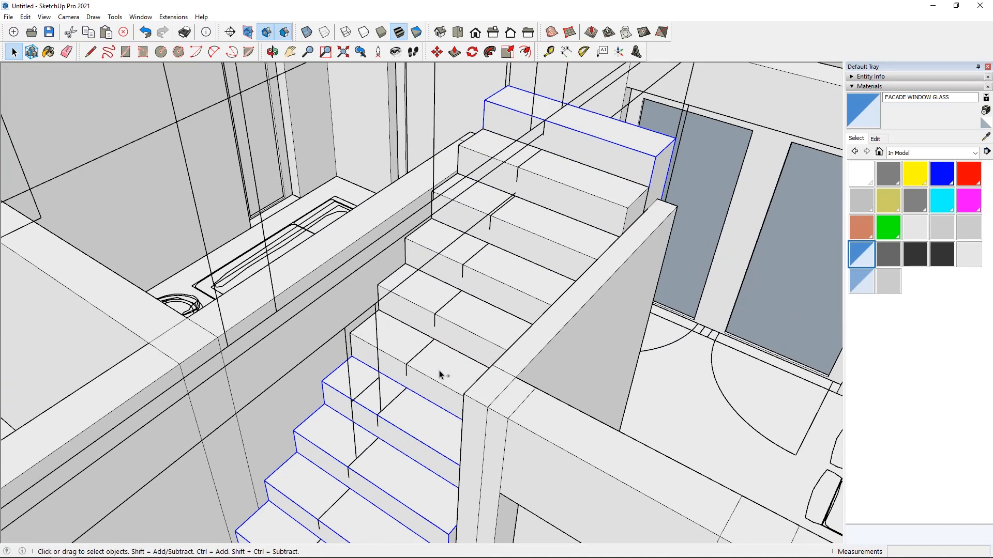
pyautogui.rightClick(590, 199)
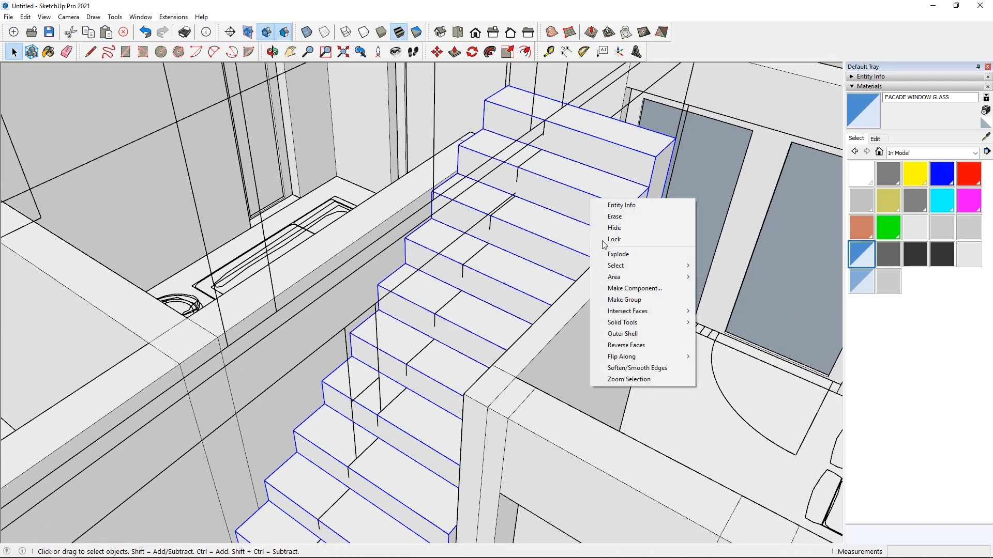
pyautogui.click(607, 301)
# Open the staircase group and explode the individual step groups inside it into plain geometry.
pyautogui.doubleClick(527, 233)
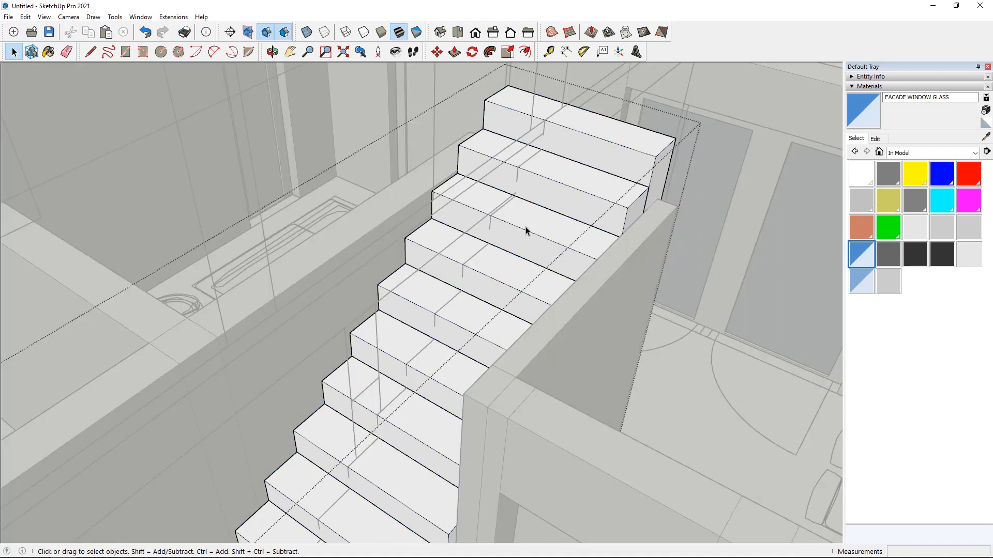
pyautogui.scroll(-3, 393, 182)
pyautogui.moveTo(379, 175); pyautogui.dragTo(473, 283, button='middle')
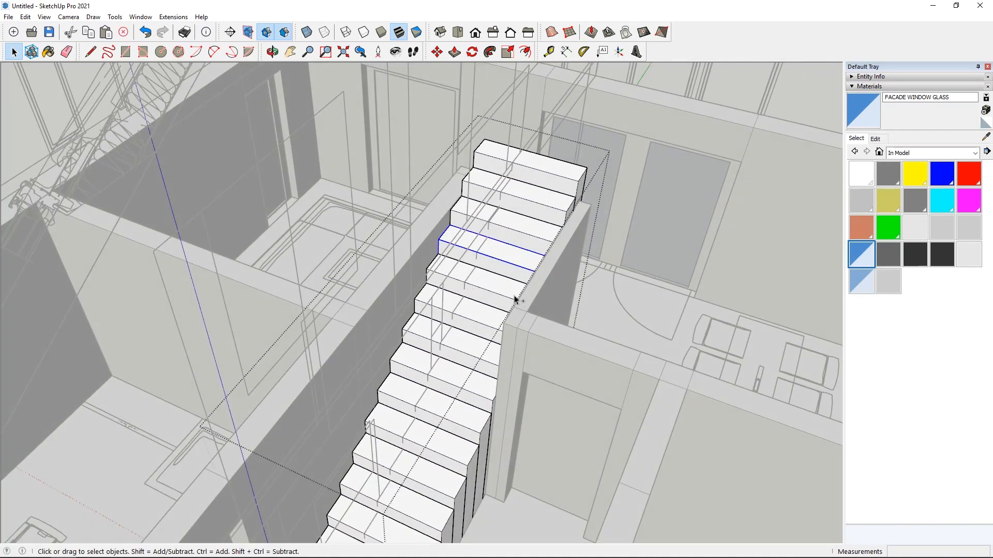
pyautogui.tripleClick(489, 271)
pyautogui.scroll(2, 476, 251)
pyautogui.rightClick(514, 226)
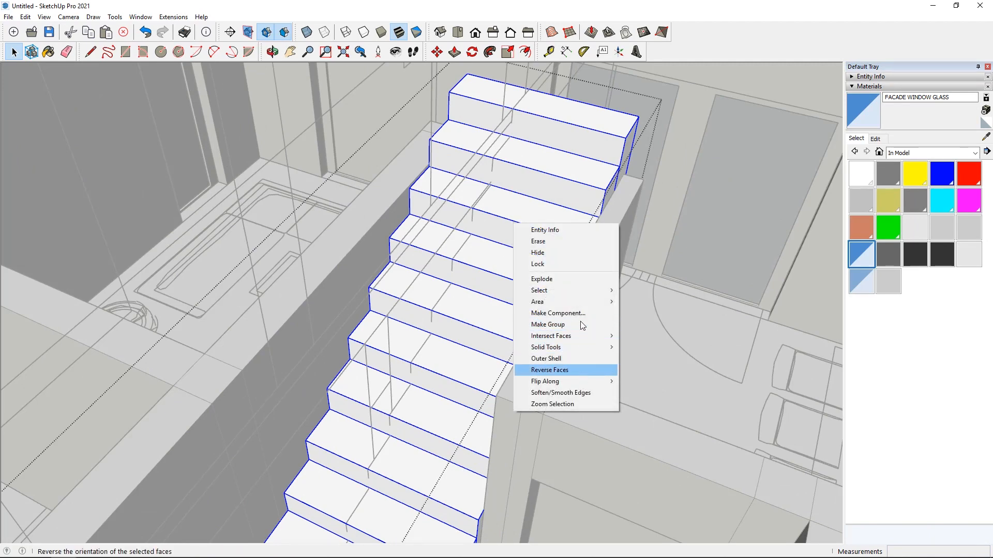
pyautogui.click(581, 281)
pyautogui.click(466, 222)
# Close the staircase group and hide it to inspect the plan lines underneath the flight.
pyautogui.scroll(-3, 471, 232)
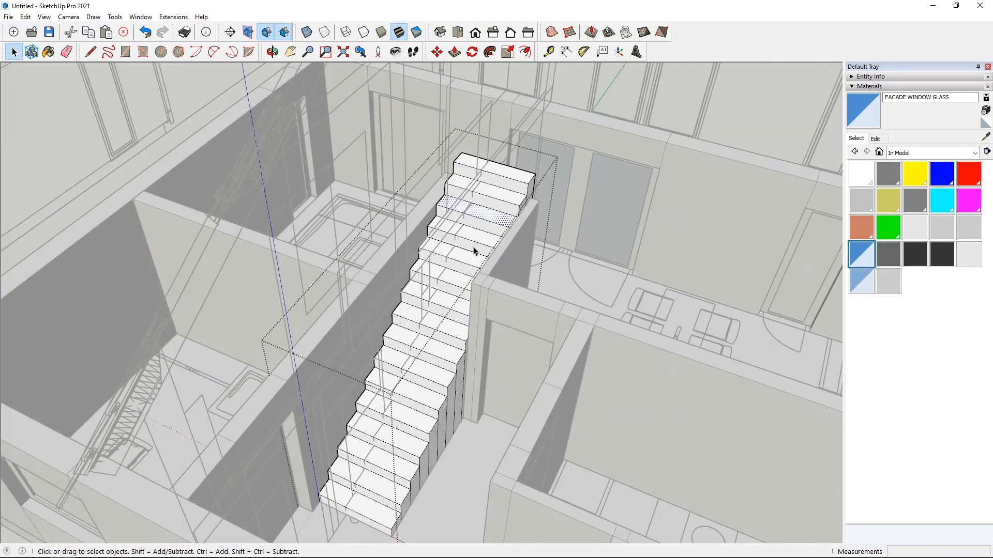
pyautogui.moveTo(474, 251); pyautogui.dragTo(339, 271, button='middle')
pyautogui.scroll(5, 386, 366)
pyautogui.scroll(-2, 435, 297)
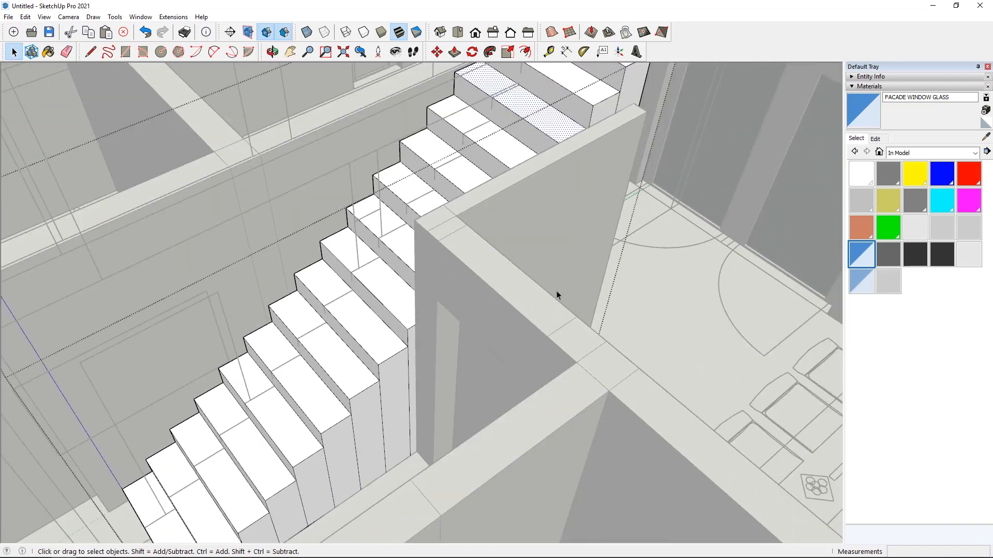
pyautogui.moveTo(557, 295); pyautogui.dragTo(301, 320, button='middle')
pyautogui.click(418, 339)
pyautogui.moveTo(418, 339); pyautogui.dragTo(396, 359, button='middle')
pyautogui.click(432, 213)
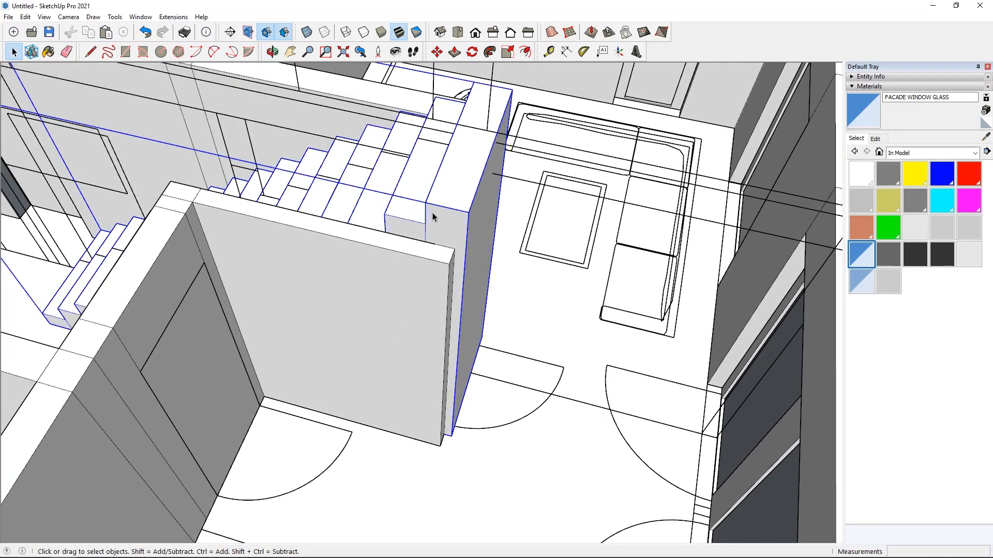
pyautogui.rightClick(432, 212)
pyautogui.click(458, 243)
pyautogui.moveTo(458, 246); pyautogui.dragTo(451, 474, button='middle')
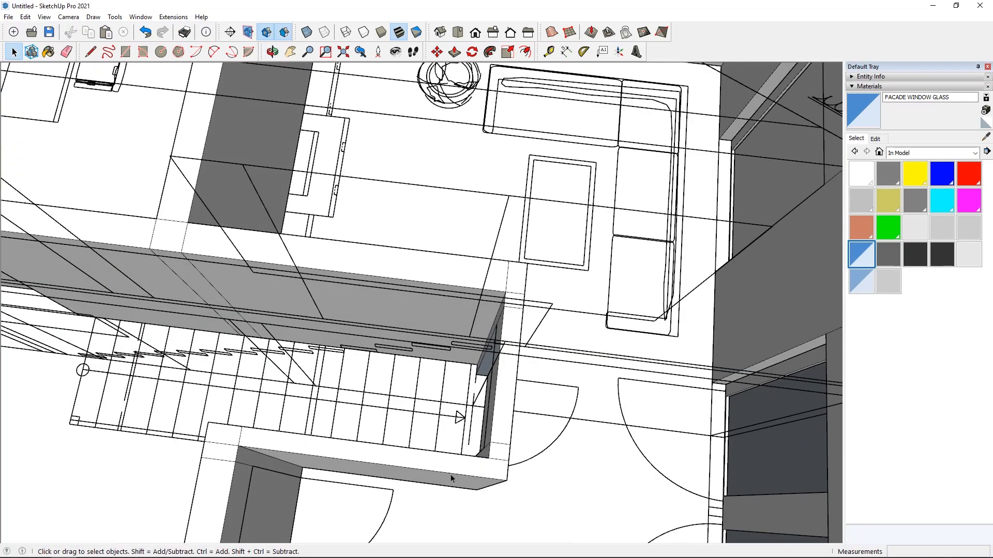
pyautogui.scroll(2, 451, 474)
pyautogui.moveTo(374, 381); pyautogui.dragTo(382, 385, button='middle')
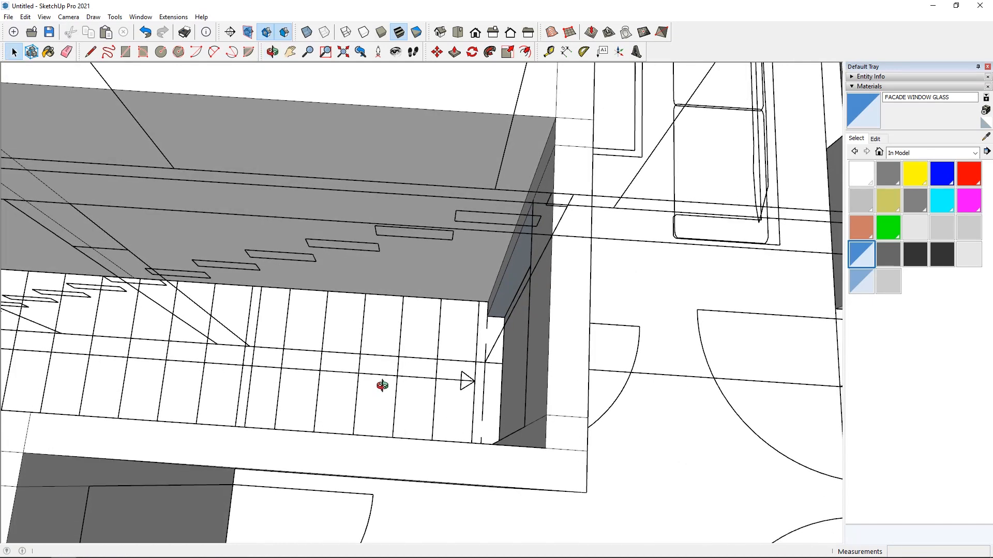
pyautogui.press('l')
pyautogui.click(429, 534)
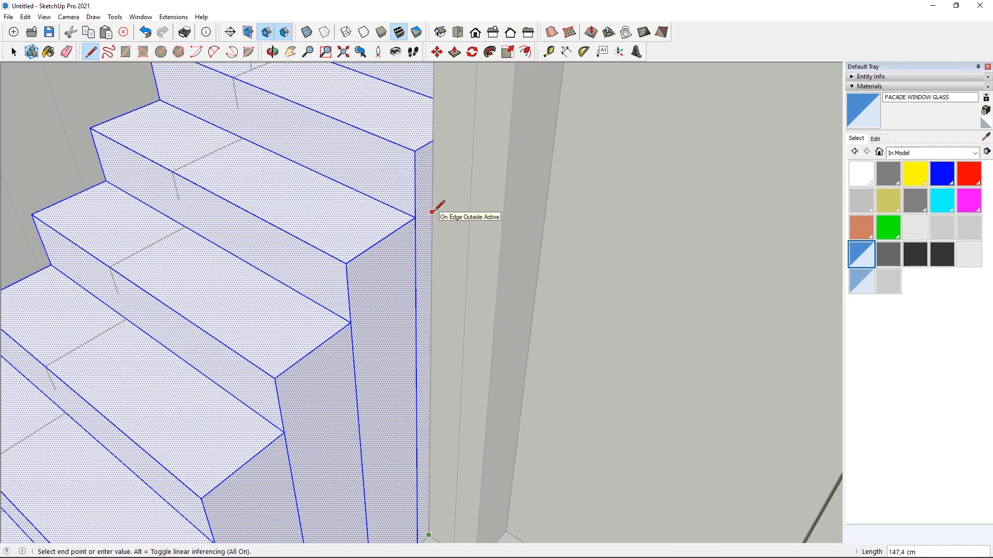
pyautogui.press('space')
# Hide the wall group beside the staircase to expose the open side of the flight.
pyautogui.click(476, 153)
pyautogui.rightClick(476, 153)
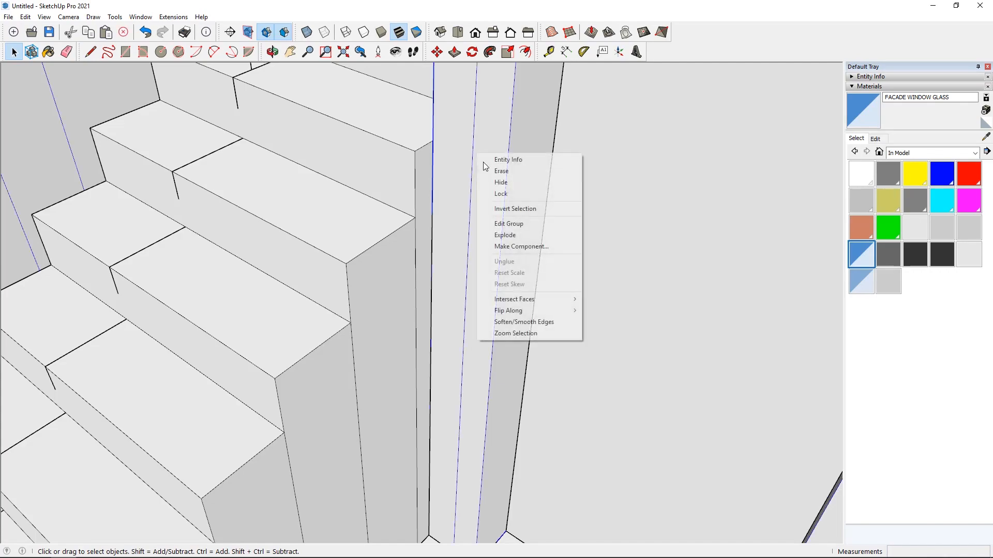
pyautogui.click(493, 185)
pyautogui.scroll(-6, 406, 427)
pyautogui.moveTo(405, 427); pyautogui.dragTo(194, 380, button='middle')
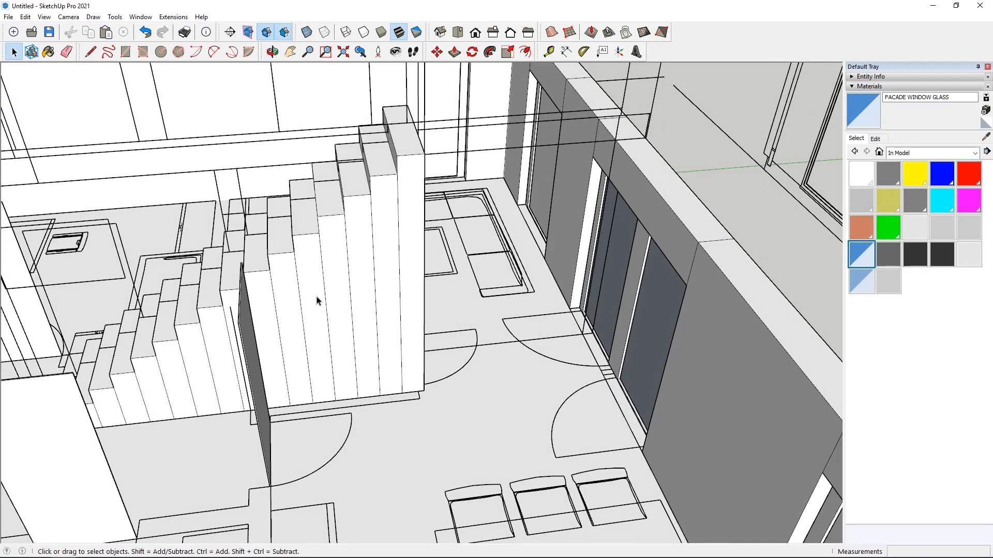
# Open the staircase group and draw a diagonal soffit line across the side faces on the open side of the flight.
pyautogui.doubleClick(317, 298)
pyautogui.tripleClick(317, 298)
pyautogui.moveTo(161, 286); pyautogui.dragTo(248, 314, button='middle')
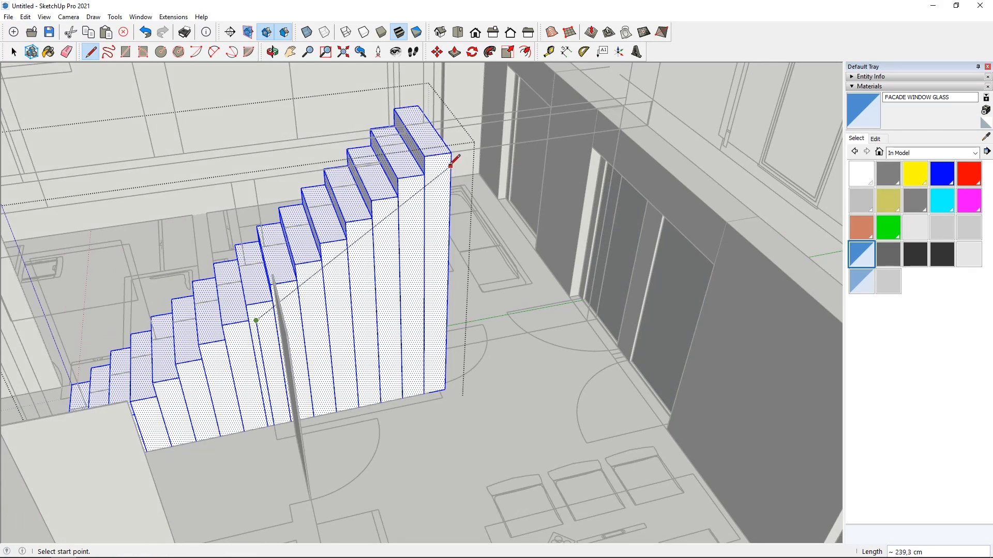
pyautogui.moveTo(451, 163); pyautogui.dragTo(450, 118, button='middle')
# Push the stair side faces below the diagonal line through the full flight width, one after another, to hollow out the underside.
pyautogui.click(458, 53)
pyautogui.scroll(2, 330, 252)
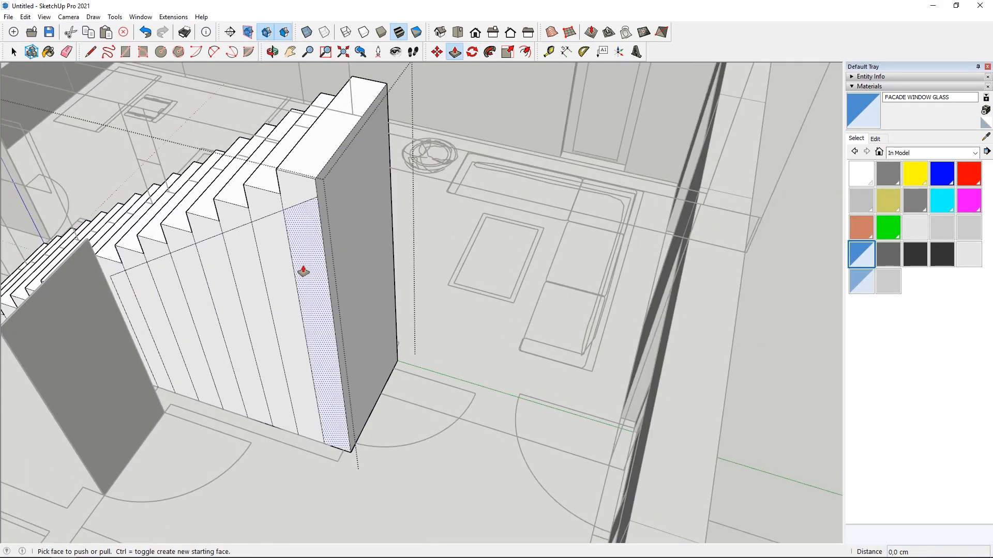
pyautogui.click(304, 271)
pyautogui.click(471, 169)
pyautogui.doubleClick(278, 263)
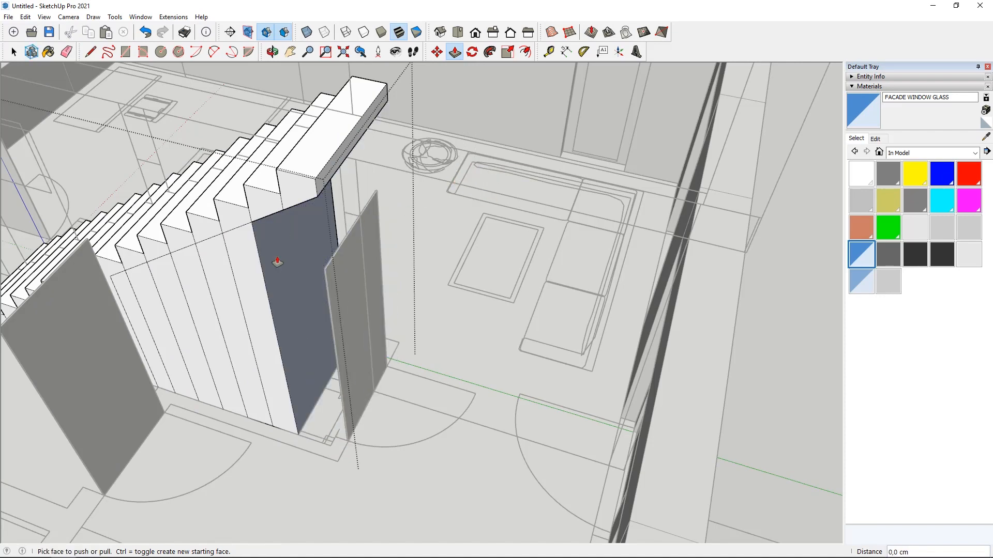
pyautogui.doubleClick(252, 277)
pyautogui.doubleClick(227, 288)
pyautogui.doubleClick(197, 301)
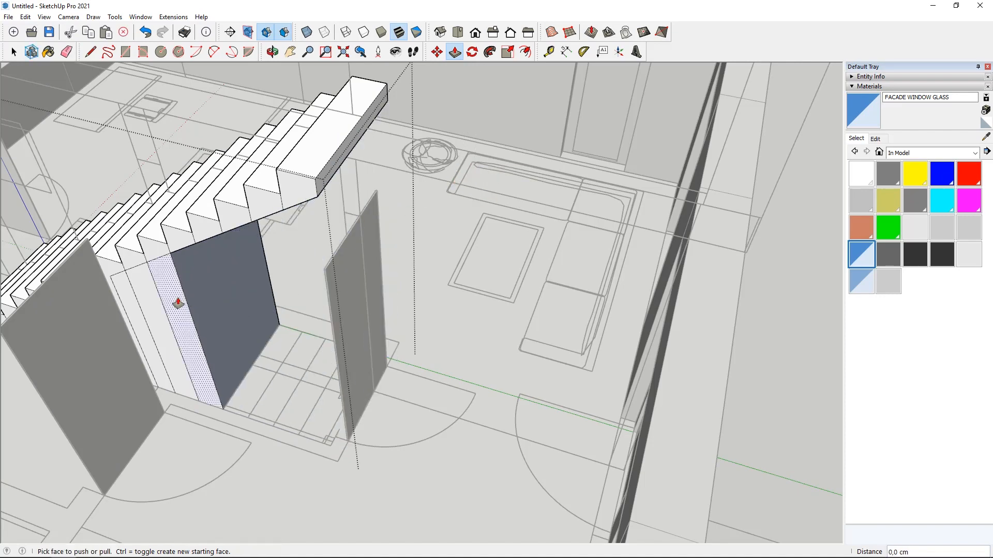
pyautogui.doubleClick(175, 302)
pyautogui.doubleClick(148, 311)
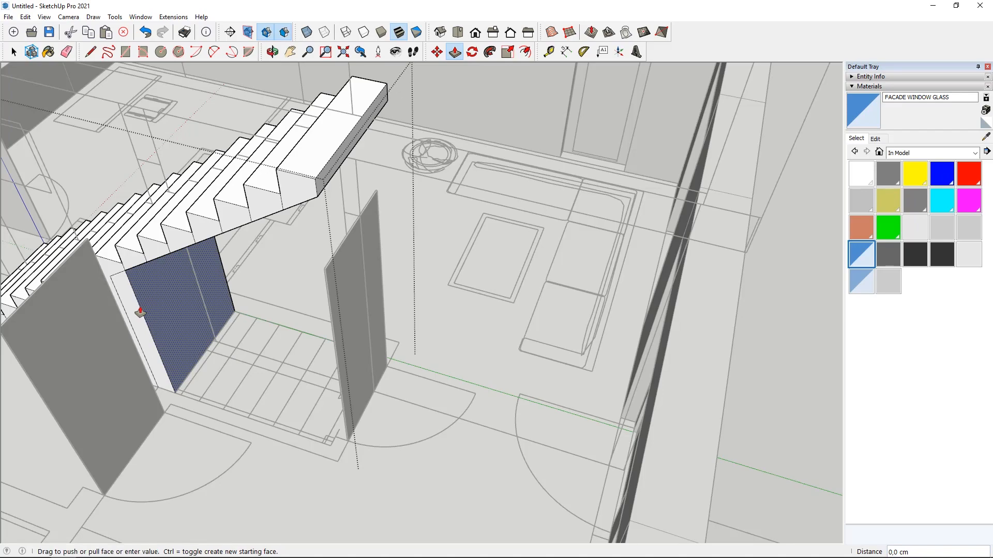
pyautogui.doubleClick(140, 312)
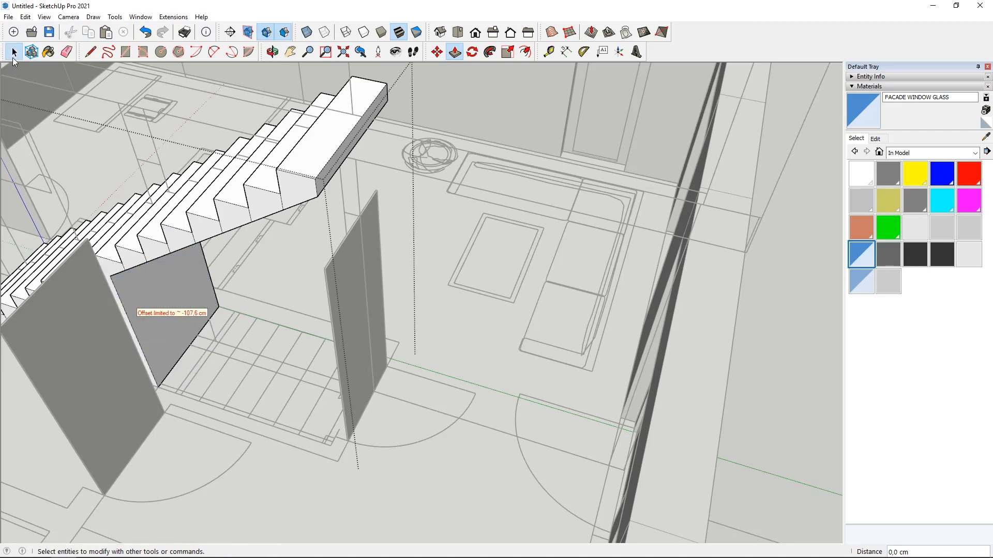
# Unhide all hidden objects so the walls around the staircase are shown again.
pyautogui.moveTo(310, 181); pyautogui.dragTo(268, 340, button='middle')
pyautogui.click(24, 17)
pyautogui.click(199, 199)
# Draw a rectangle about 186.1 by 158.1 cm at wall-top level over the small corner room as the base of the ceiling slab.
pyautogui.scroll(3, 268, 340)
pyautogui.moveTo(121, 295); pyautogui.dragTo(174, 238, button='middle')
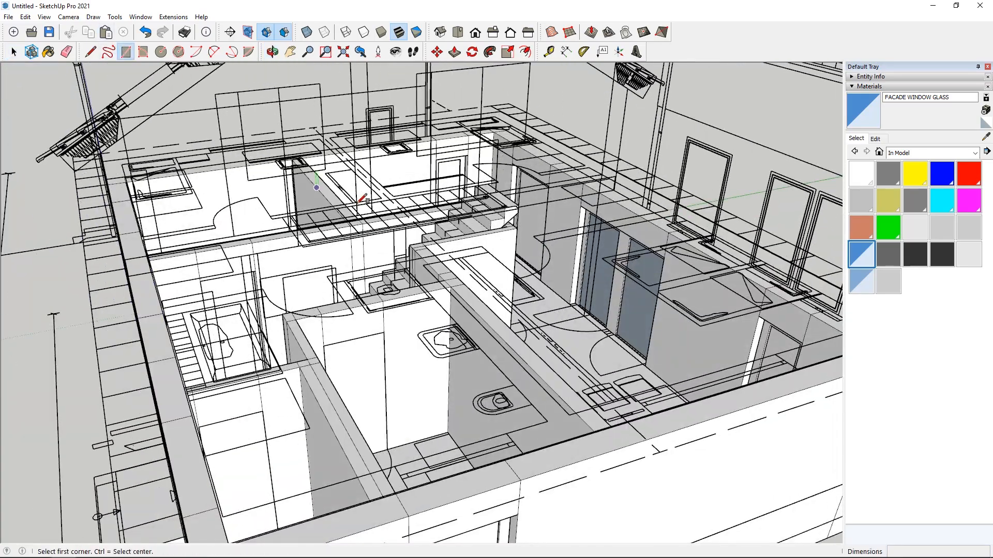
pyautogui.scroll(-5, 363, 198)
pyautogui.moveTo(363, 198); pyautogui.dragTo(350, 283, button='middle')
pyautogui.scroll(6, 321, 527)
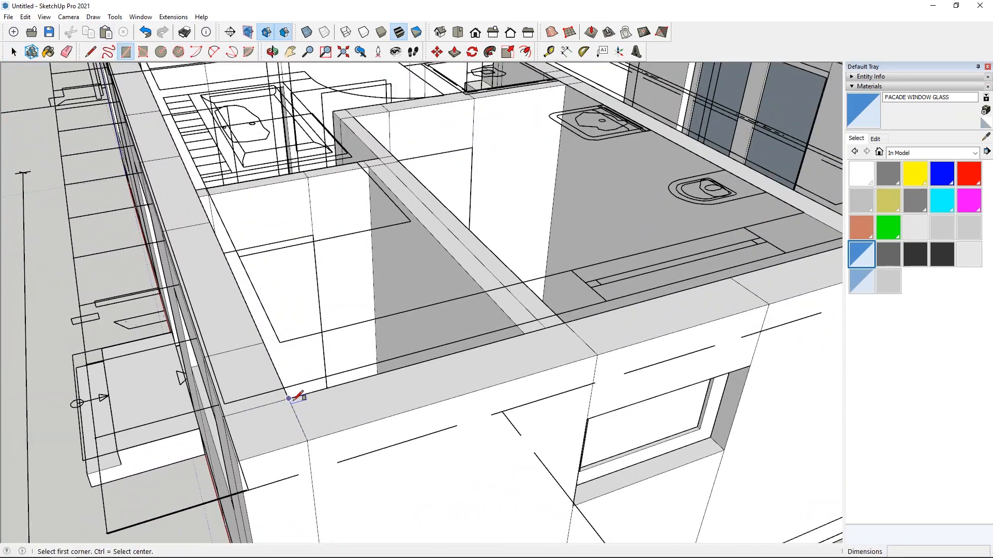
pyautogui.moveTo(427, 196); pyautogui.dragTo(283, 226, button='middle')
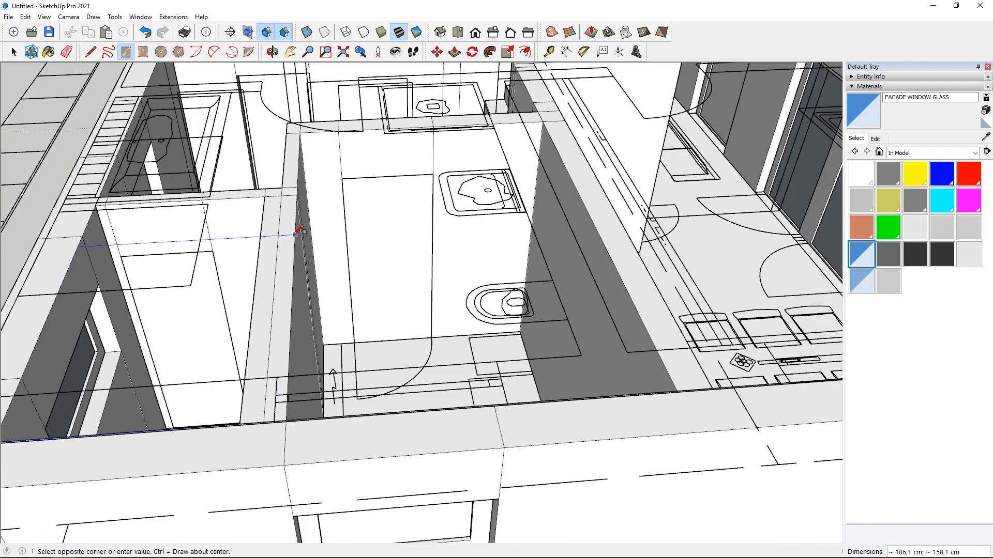
pyautogui.click(295, 235)
# Pull the rectangle up into a slab and extend its sides across the house, the last one about 790.6 cm to the opposite wall corner.
pyautogui.scroll(-6, 532, 343)
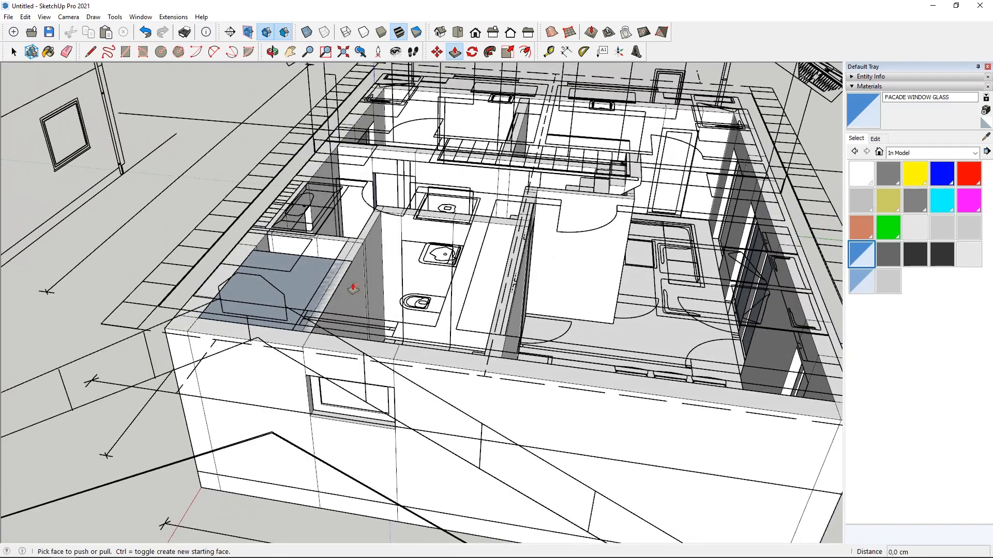
pyautogui.click(310, 290)
pyautogui.moveTo(310, 279); pyautogui.dragTo(590, 366, button='middle')
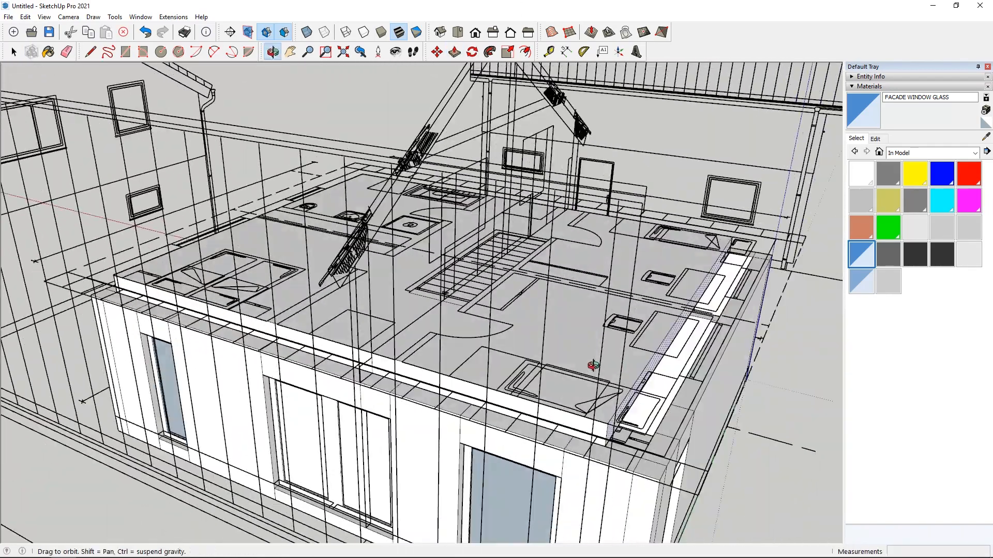
pyautogui.scroll(5, 589, 365)
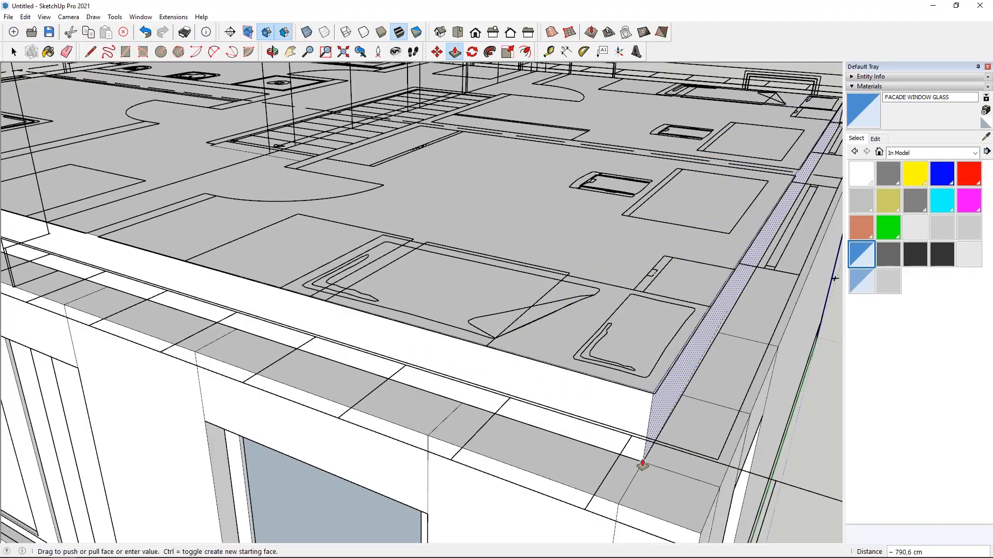
pyautogui.click(642, 466)
pyautogui.scroll(-4, 508, 283)
pyautogui.moveTo(507, 283); pyautogui.dragTo(382, 316, button='middle')
pyautogui.scroll(-3, 609, 371)
pyautogui.moveTo(608, 370); pyautogui.dragTo(641, 429, button='middle')
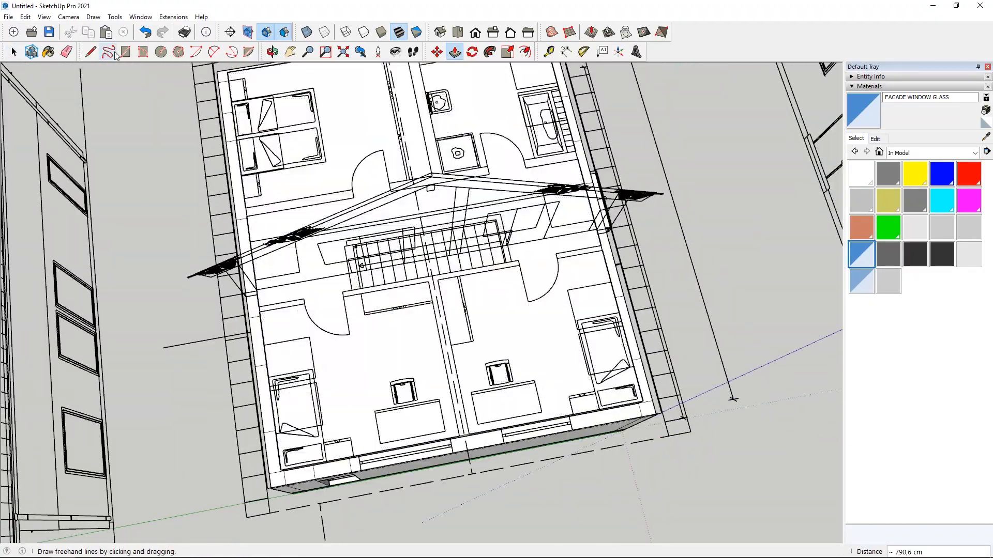
# Draw a rectangle about 337.7 by 107.6 cm on the slab, following the stairwell outline of the upper floor plan.
pyautogui.click(125, 52)
pyautogui.moveTo(243, 206); pyautogui.dragTo(283, 277, button='middle')
pyautogui.scroll(5, 464, 336)
pyautogui.moveTo(463, 336); pyautogui.dragTo(497, 397, button='middle')
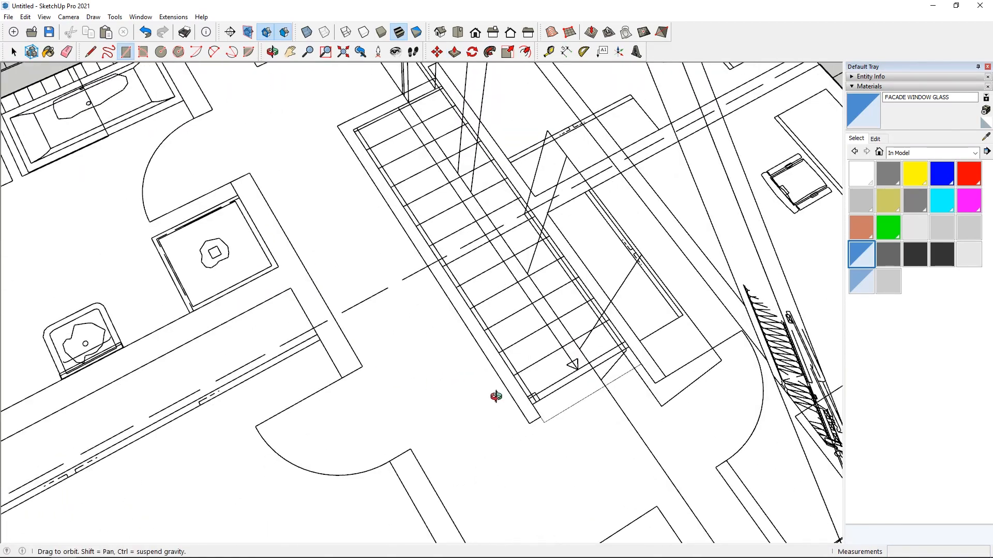
pyautogui.scroll(3, 562, 412)
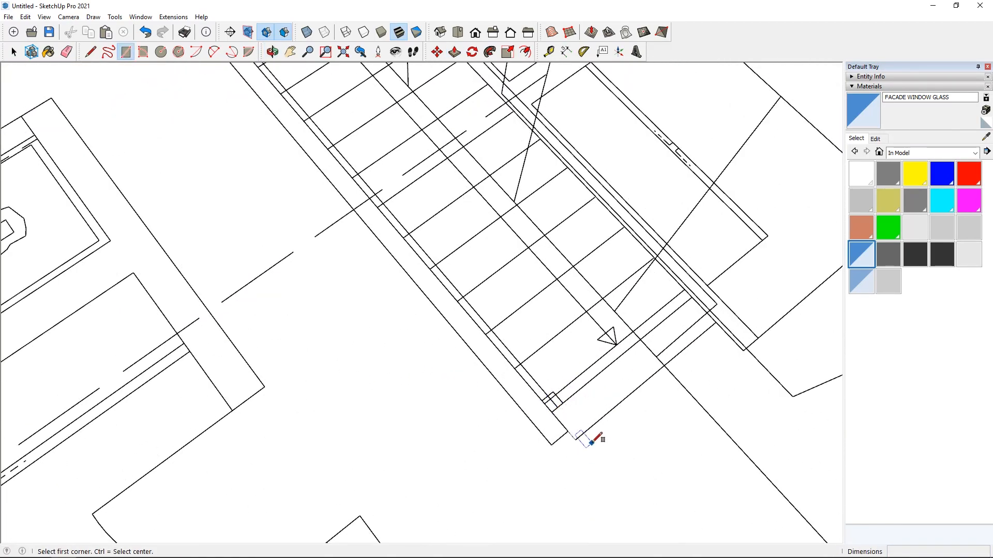
pyautogui.click(551, 412)
pyautogui.scroll(-4, 553, 417)
pyautogui.moveTo(553, 417); pyautogui.dragTo(636, 355, button='middle')
pyautogui.scroll(4, 636, 355)
pyautogui.scroll(3, 432, 164)
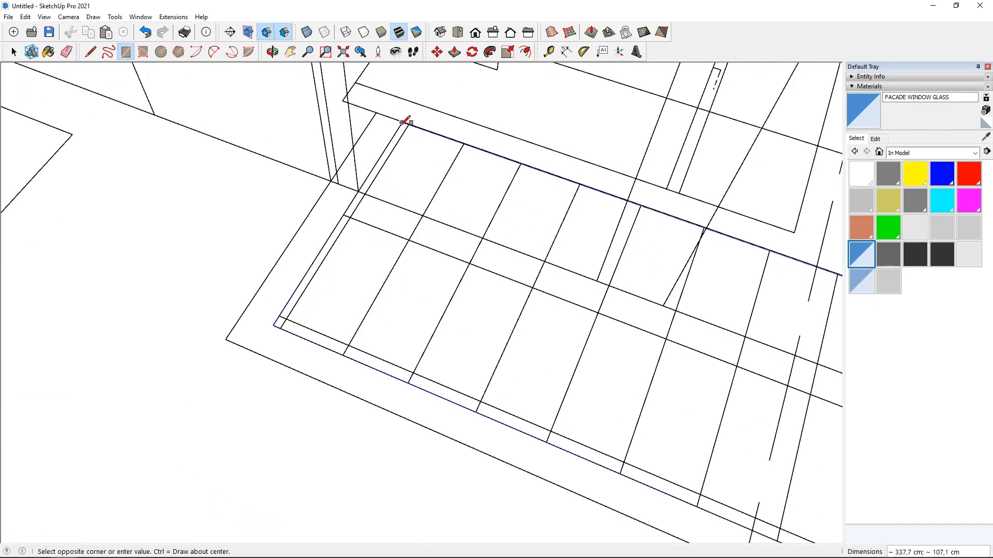
pyautogui.scroll(5, 403, 122)
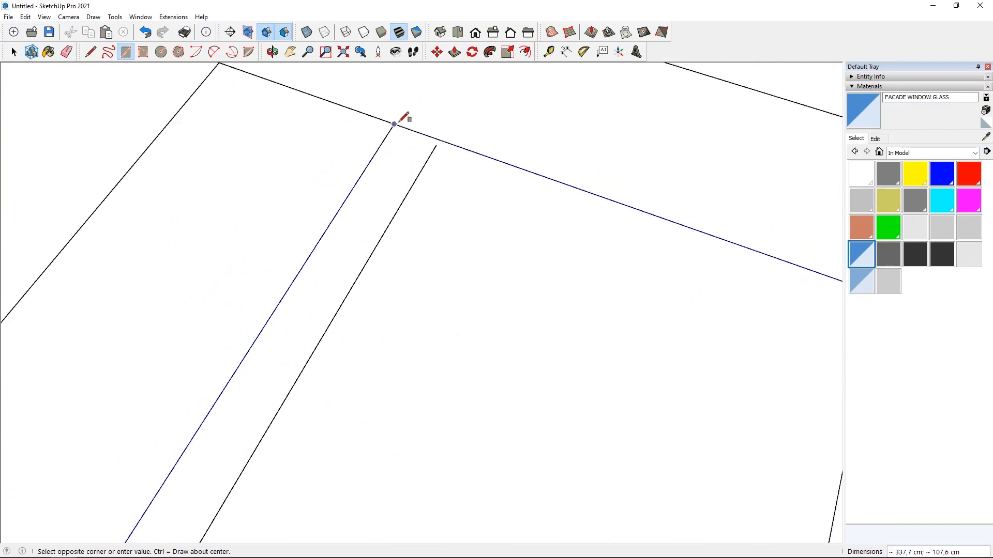
# Push the stairwell rectangle about 35.1 cm down through the slab to cut the stair opening.
pyautogui.click(460, 52)
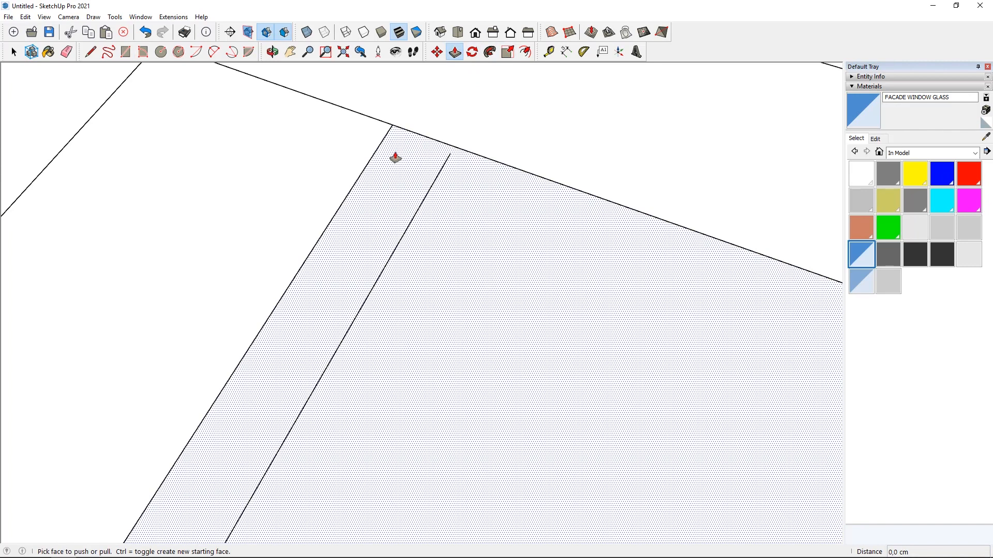
pyautogui.click(394, 157)
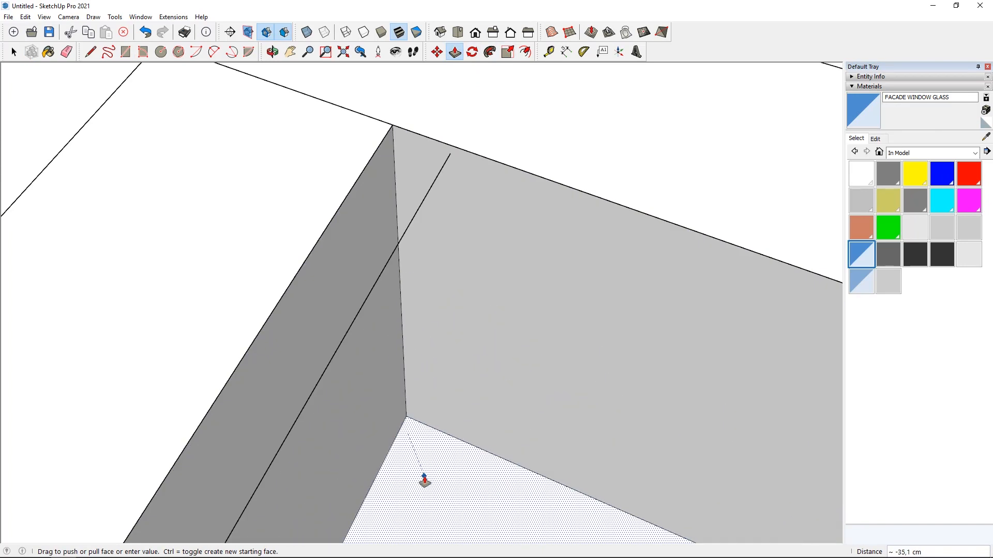
pyautogui.click(422, 471)
pyautogui.scroll(-10, 292, 176)
pyautogui.scroll(-5, 281, 212)
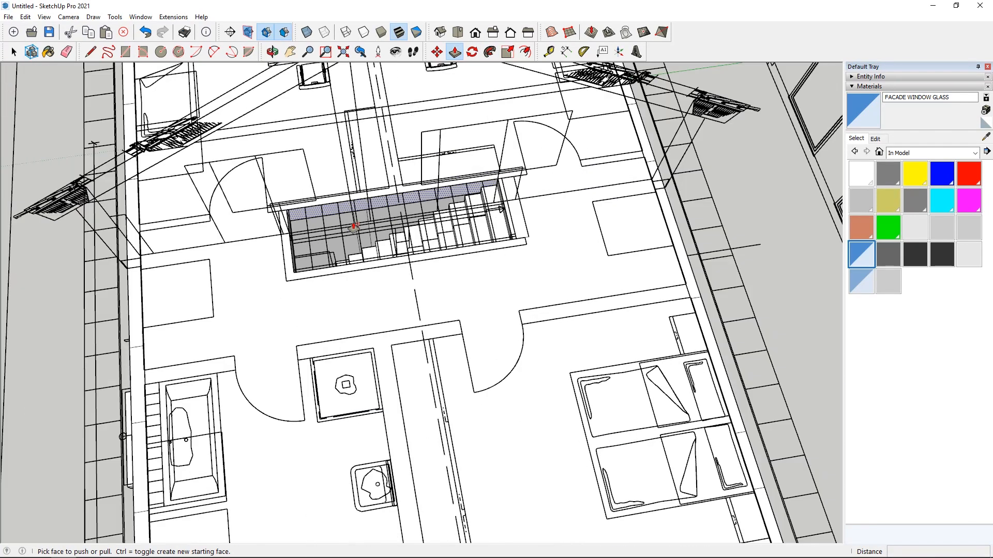
# In the staircase group, split the top step's side face with a vertical 26.5 cm line at the plan line and push away the part beyond it.
pyautogui.scroll(8, 414, 166)
pyautogui.moveTo(458, 336); pyautogui.dragTo(576, 139, button='middle')
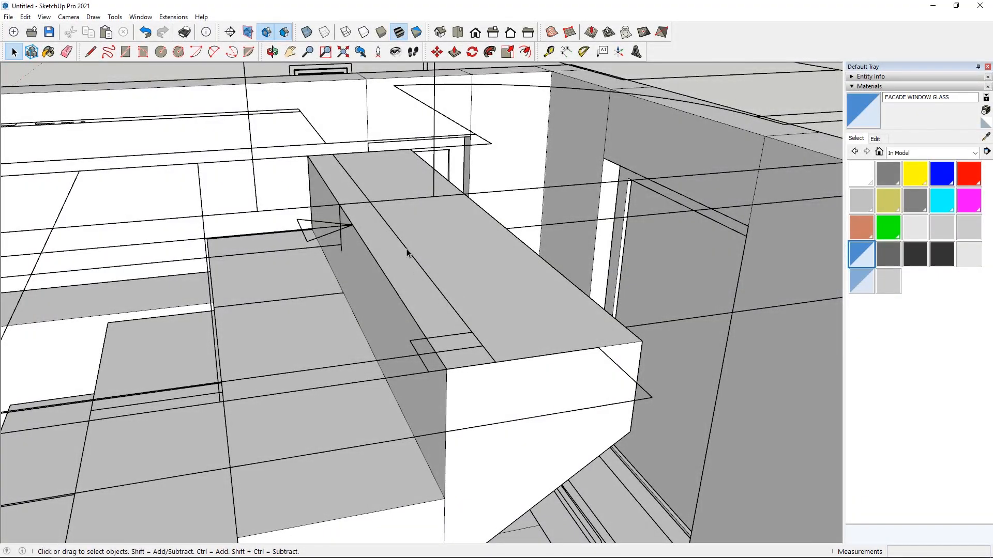
pyautogui.tripleClick(477, 266)
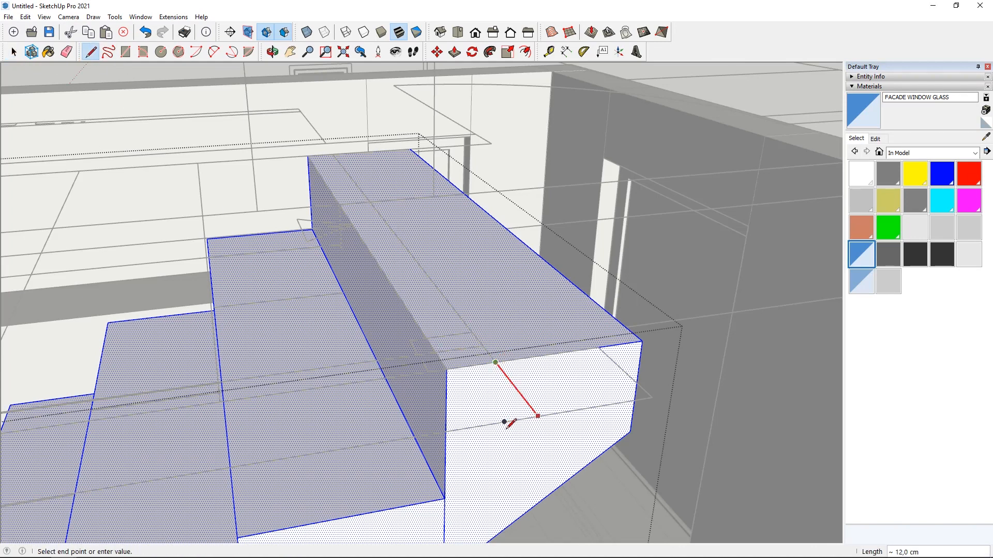
pyautogui.moveTo(486, 407)
pyautogui.mouseDown(button='middle')
pyautogui.moveTo(467, 371)
pyautogui.moveTo(490, 478)
pyautogui.mouseUp(button='middle')
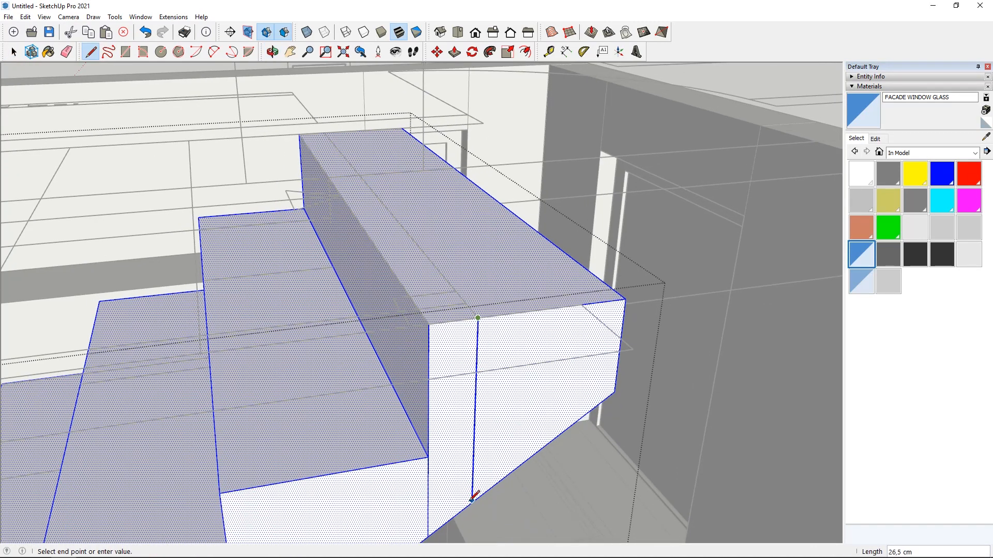
pyautogui.click(471, 500)
pyautogui.click(456, 51)
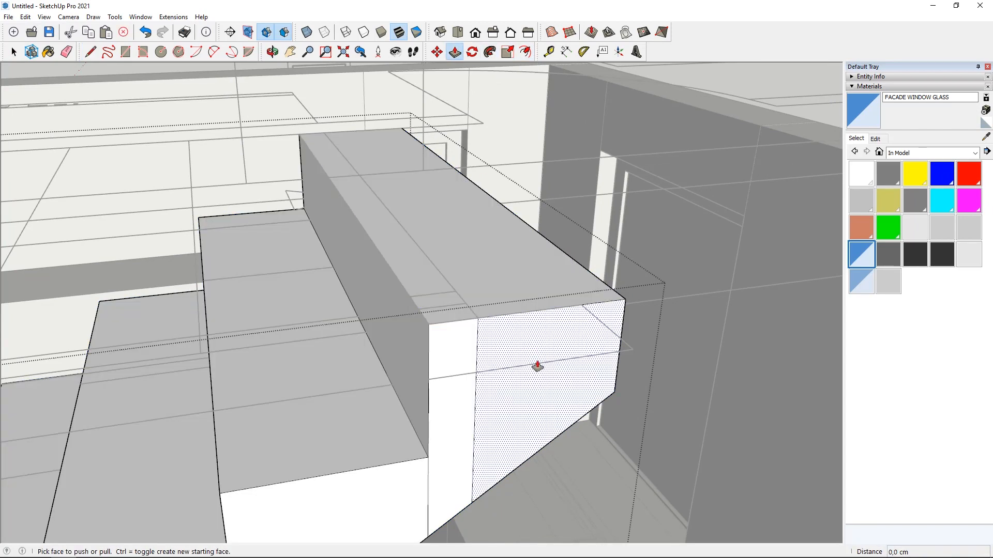
pyautogui.click(536, 366)
pyautogui.click(292, 153)
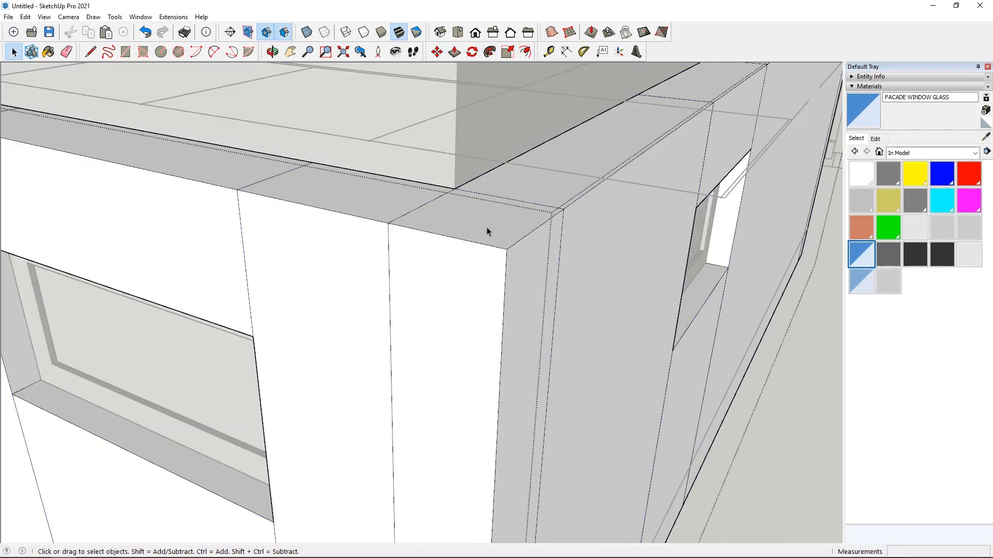
# Copy the top face of the ground-floor wall corner and paste it in place outside the wall group.
pyautogui.click(486, 227)
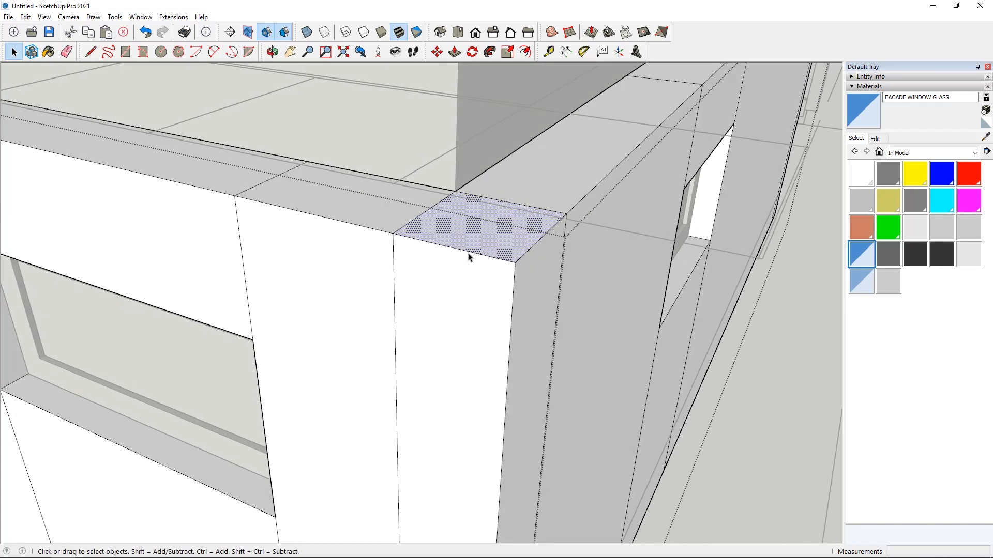
pyautogui.hotkey('ctrl', 'c')
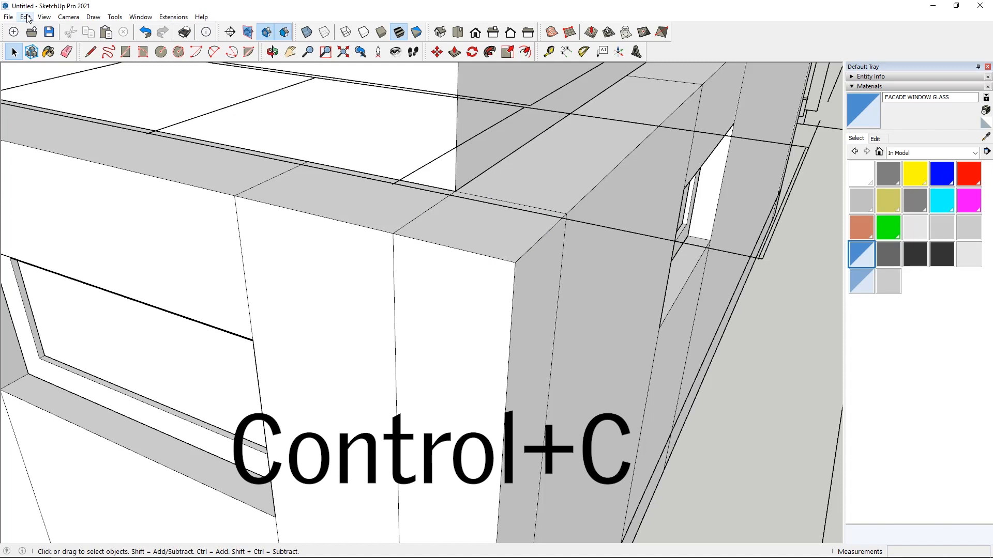
pyautogui.click(24, 17)
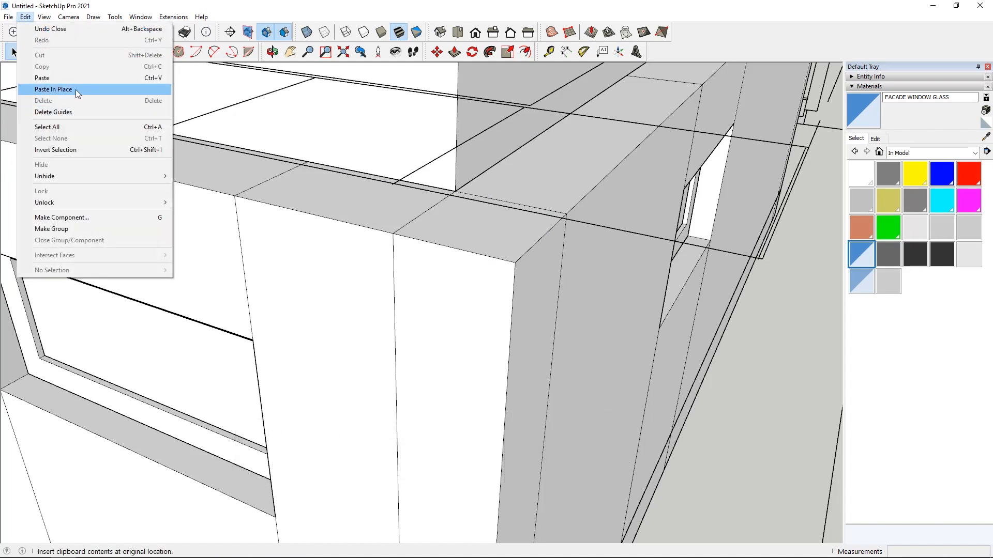
pyautogui.click(75, 89)
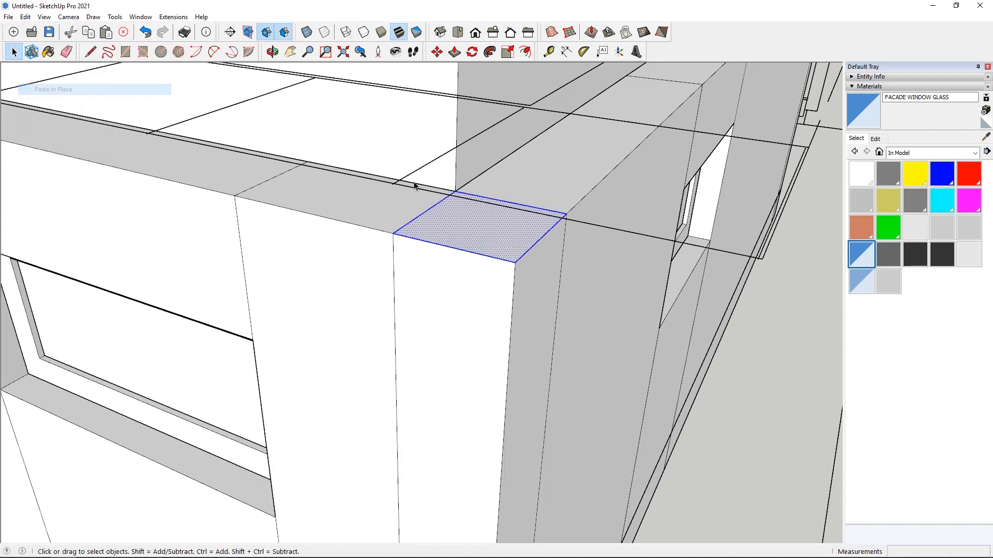
# Pull the pasted corner face up 211.8 cm to start the upper-floor wall.
pyautogui.scroll(-5, 450, 290)
pyautogui.moveTo(450, 291); pyautogui.dragTo(471, 284, button='middle')
pyautogui.click(471, 283)
pyautogui.scroll(-5, 465, 277)
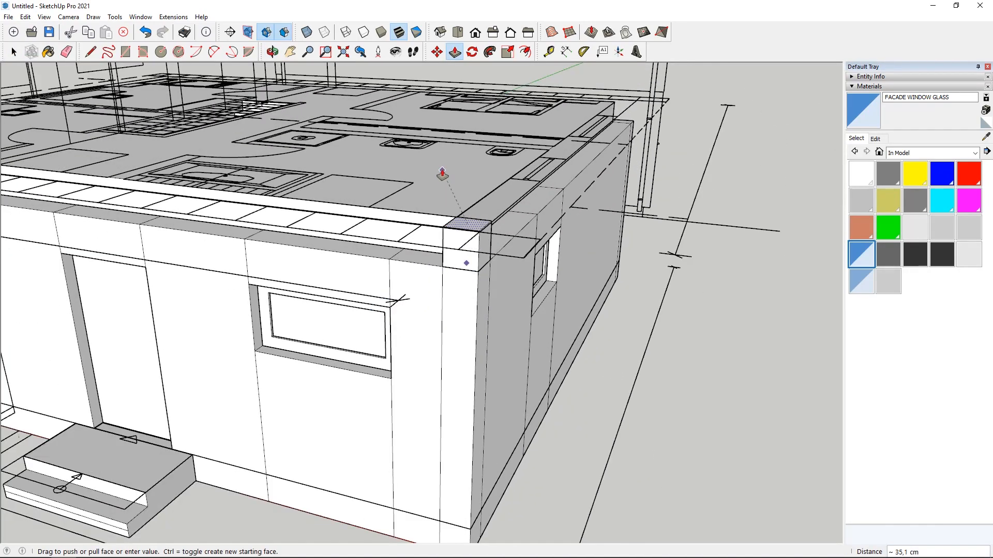
pyautogui.moveTo(452, 336); pyautogui.dragTo(427, 251, button='middle')
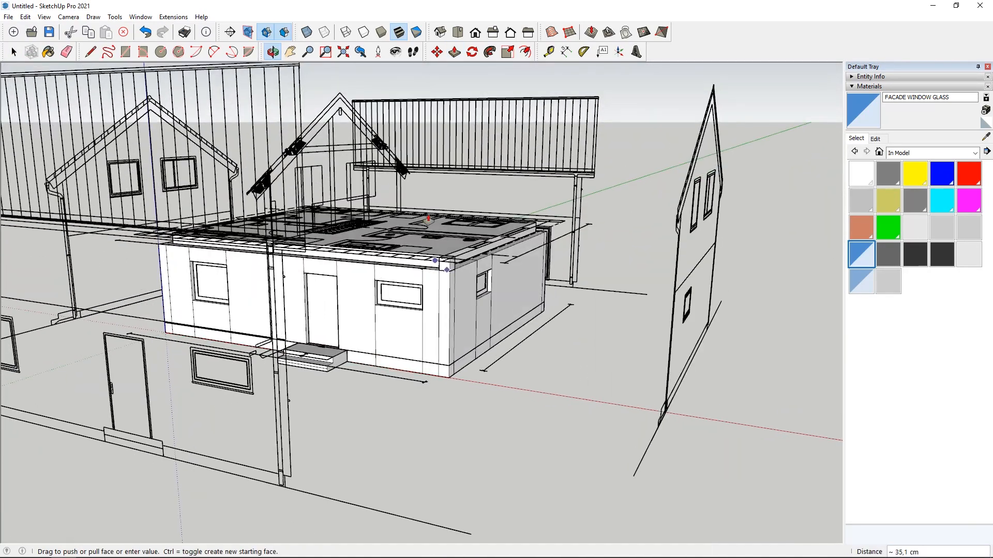
pyautogui.click(459, 195)
# Adjust the raised corner block with Push/Pull, using the endpoint near the ceiling line of the elevation drawing as reference.
pyautogui.moveTo(453, 295); pyautogui.dragTo(537, 230, button='middle')
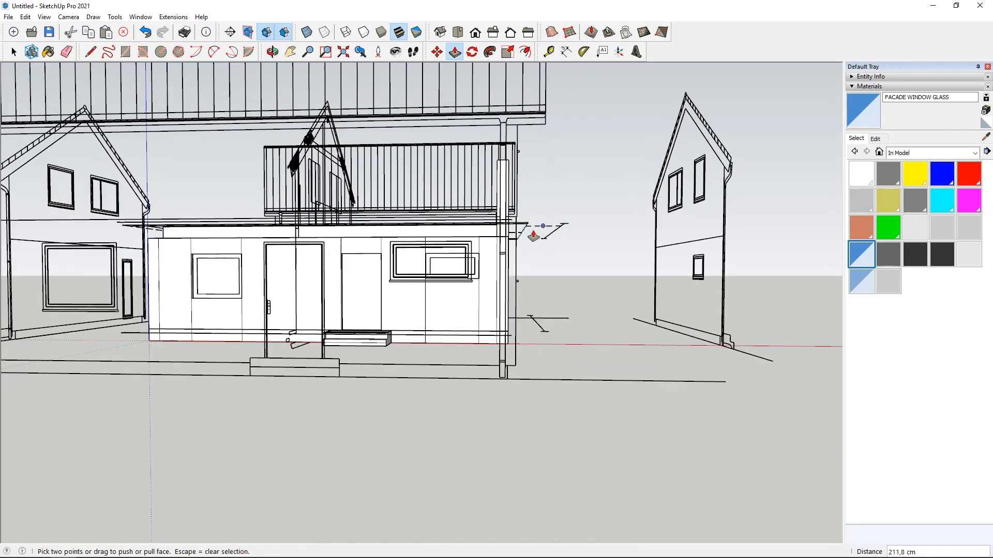
pyautogui.scroll(3, 461, 303)
pyautogui.moveTo(460, 303); pyautogui.dragTo(430, 302, button='middle')
pyautogui.scroll(5, 431, 301)
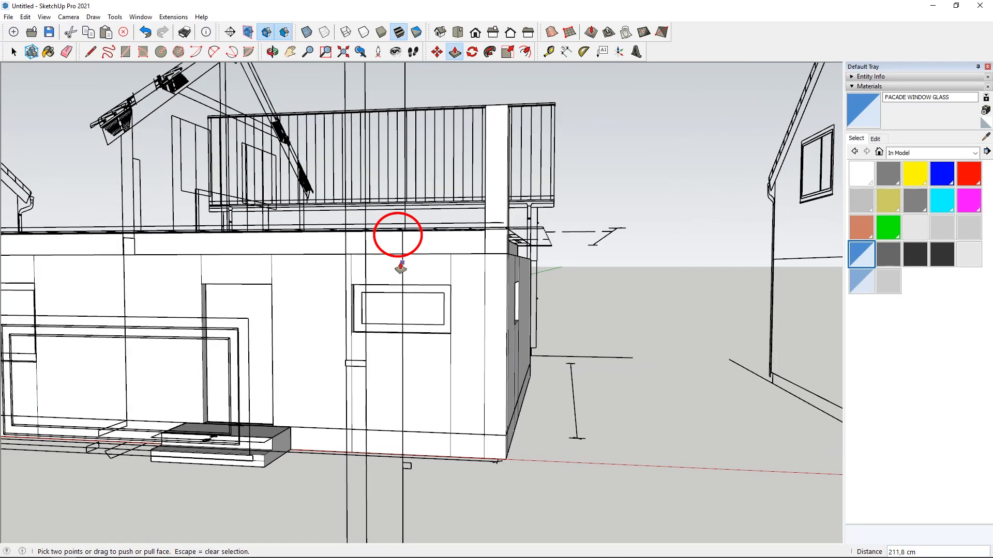
pyautogui.moveTo(399, 268)
pyautogui.mouseDown(button='middle')
pyautogui.moveTo(393, 257)
pyautogui.moveTo(395, 274)
pyautogui.moveTo(404, 250)
pyautogui.mouseUp(button='middle')
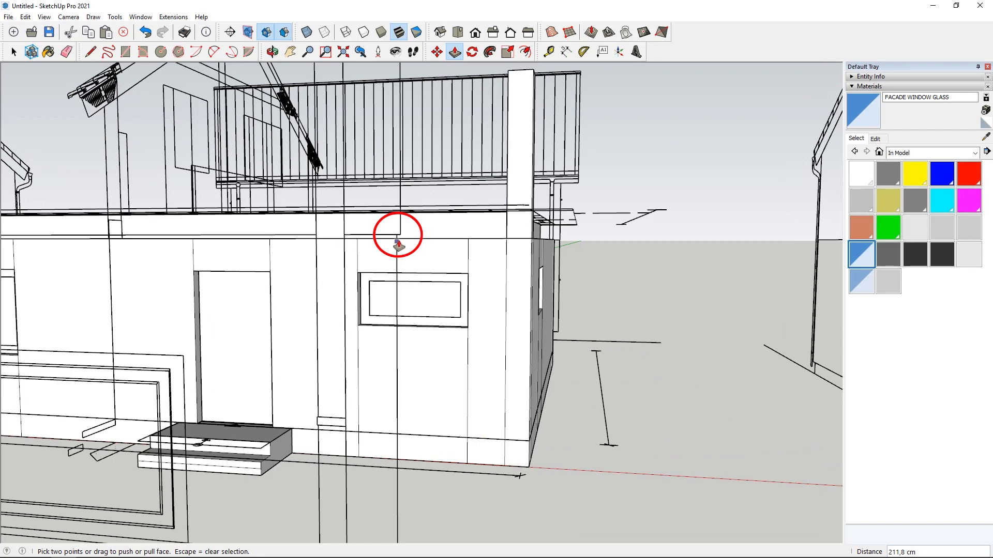
pyautogui.click(398, 245)
pyautogui.scroll(-3, 397, 245)
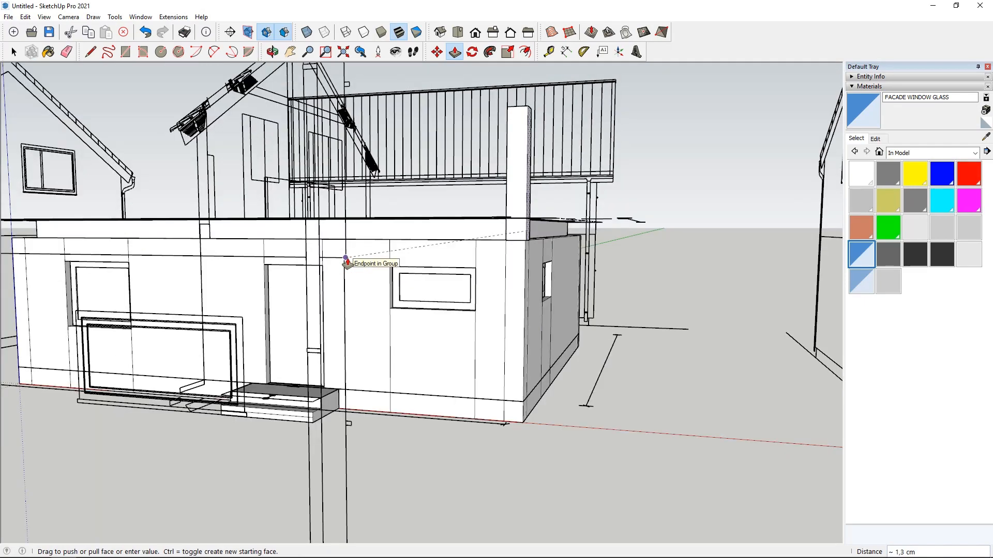
pyautogui.click(346, 259)
pyautogui.moveTo(346, 259); pyautogui.dragTo(473, 312, button='middle')
pyautogui.scroll(5, 474, 272)
pyautogui.scroll(-5, 439, 284)
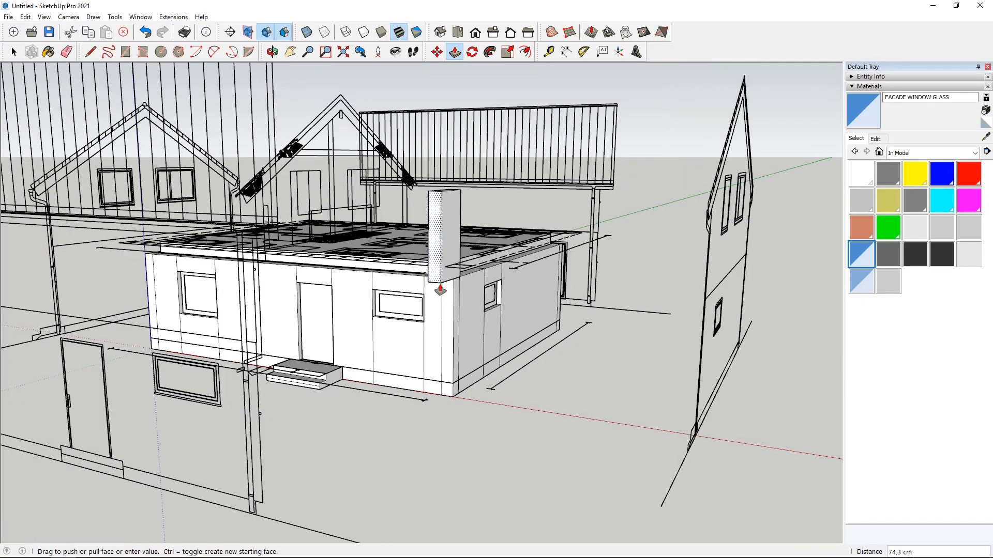
# Try to align the corner pier's face with the outer wall face beneath it.
pyautogui.moveTo(438, 284); pyautogui.dragTo(421, 254, button='middle')
pyautogui.scroll(5, 698, 282)
pyautogui.moveTo(698, 282); pyautogui.dragTo(472, 286, button='middle')
pyautogui.scroll(2, 472, 285)
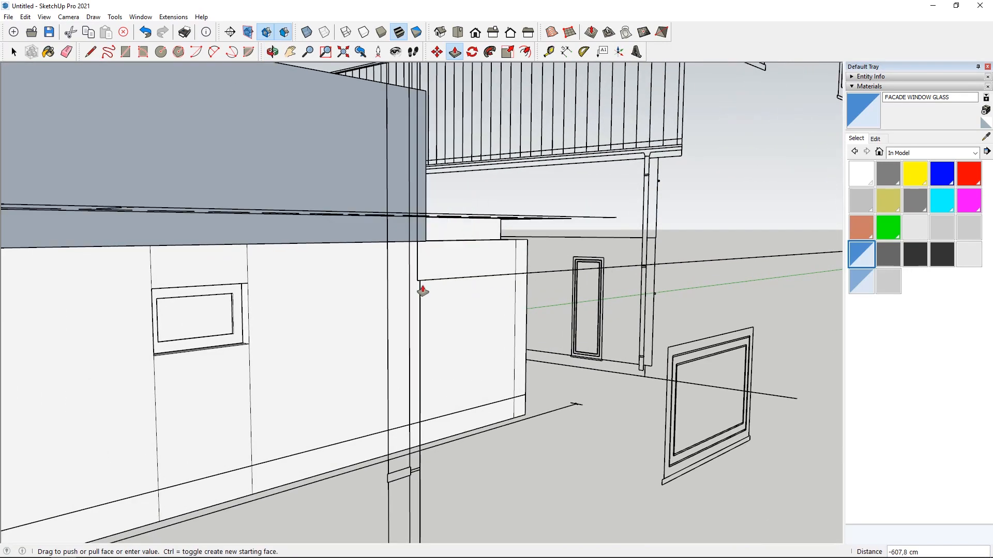
pyautogui.scroll(-5, 476, 309)
pyautogui.moveTo(310, 310); pyautogui.dragTo(443, 339, button='middle')
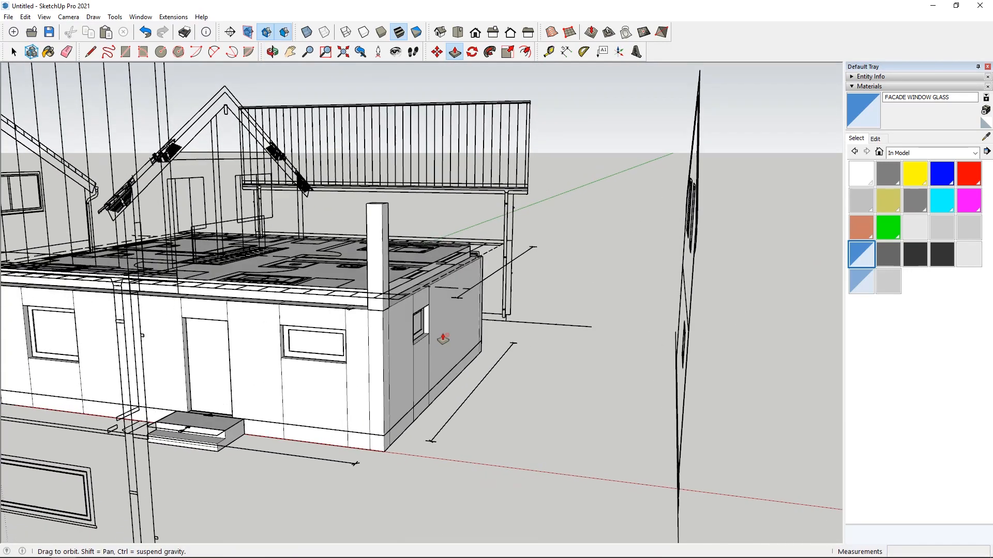
pyautogui.scroll(6, 350, 283)
pyautogui.moveTo(376, 342); pyautogui.dragTo(399, 329, button='middle')
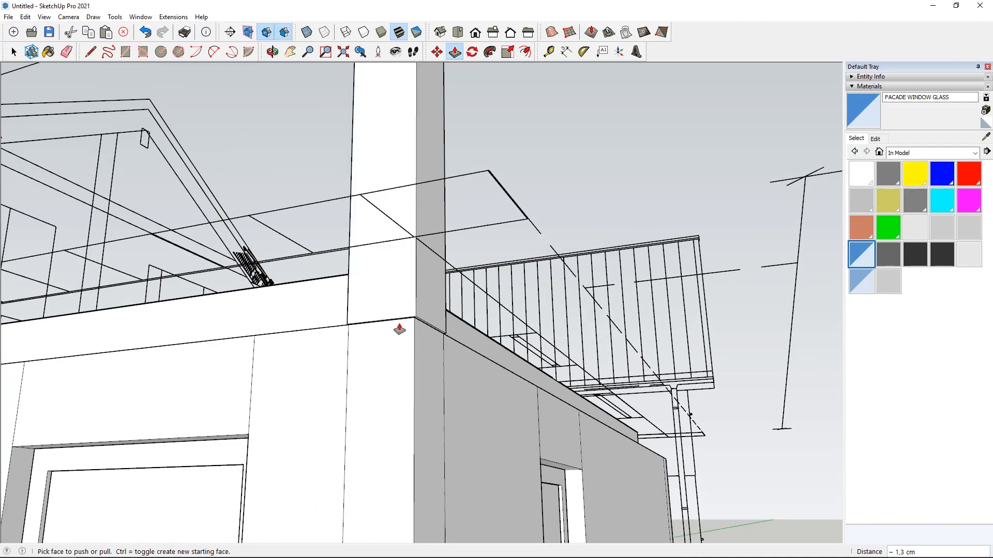
pyautogui.moveTo(397, 233); pyautogui.dragTo(348, 390, button='middle')
pyautogui.scroll(-5, 367, 330)
pyautogui.moveTo(368, 330); pyautogui.dragTo(449, 429, button='middle')
pyautogui.hotkey('ctrl', 'z')
# Pull the corner pier's side face along the entrance side to form the full-length upper-floor wall.
pyautogui.scroll(-5, 370, 319)
pyautogui.moveTo(369, 319); pyautogui.dragTo(266, 459, button='middle')
pyautogui.scroll(6, 354, 459)
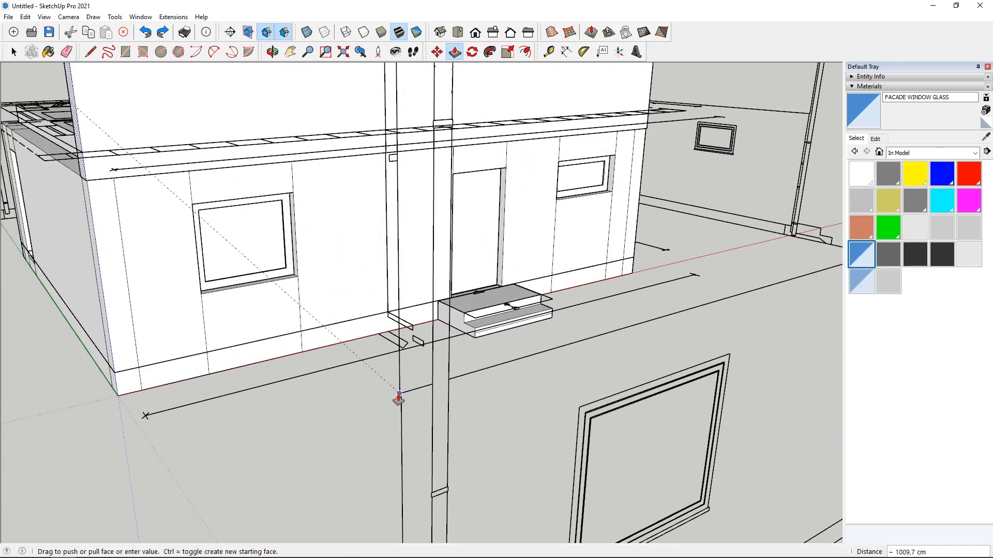
pyautogui.scroll(-4, 363, 377)
pyautogui.moveTo(363, 377); pyautogui.dragTo(396, 324, button='middle')
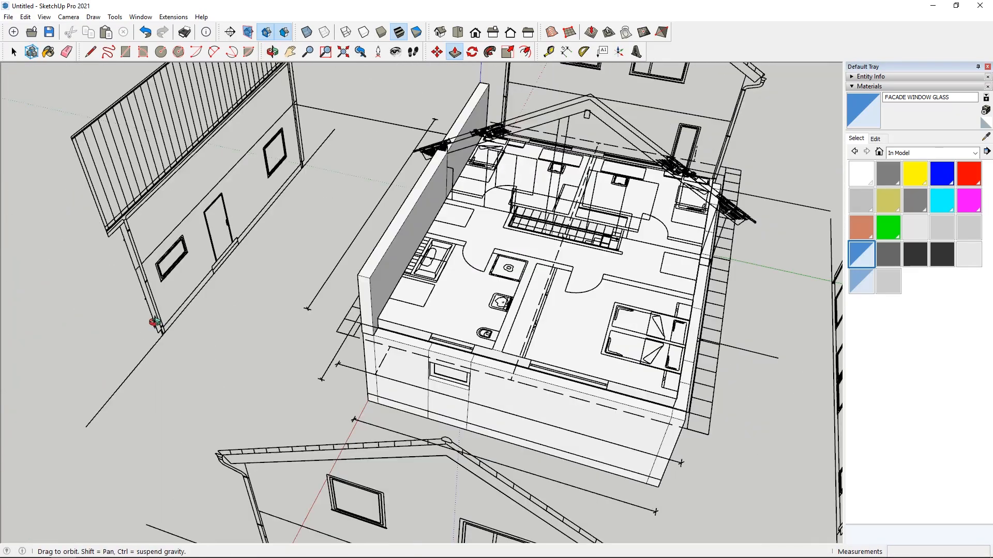
# Rework the entrance wall's end at the bathroom corner into a separate corner block using Push/Pull, aligned to the gable wall's inner edge.
pyautogui.scroll(5, 396, 324)
pyautogui.scroll(3, 272, 303)
pyautogui.click(233, 308)
pyautogui.scroll(4, 314, 385)
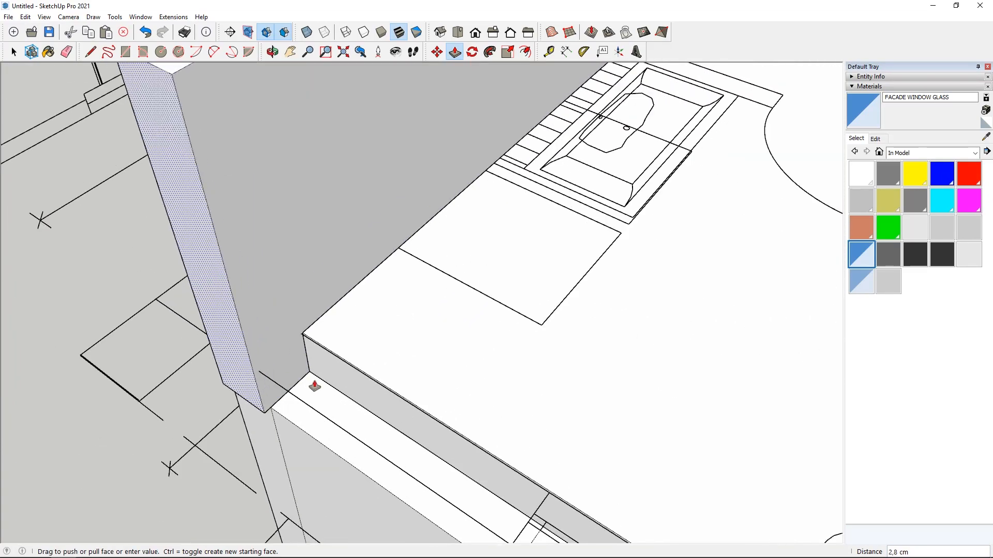
pyautogui.scroll(-2, 350, 383)
pyautogui.click(290, 343)
pyautogui.scroll(-4, 275, 337)
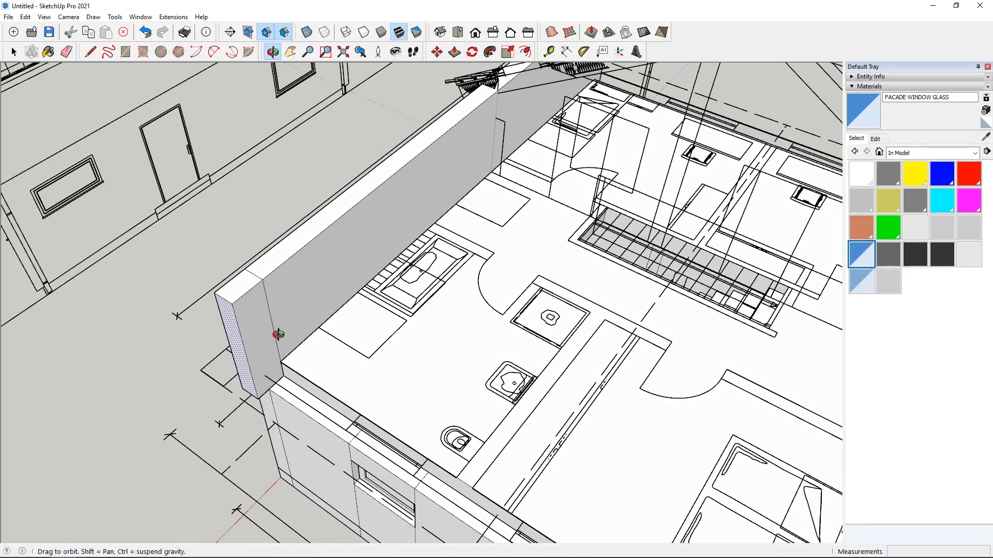
pyautogui.scroll(-3, 263, 341)
pyautogui.scroll(8, 62, 226)
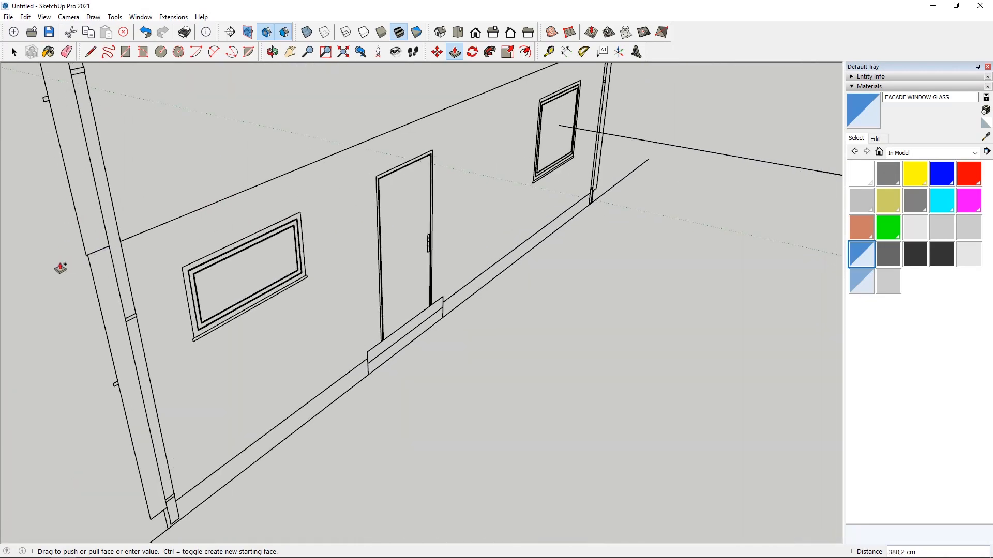
pyautogui.scroll(-5, 325, 236)
# Push the entrance wall's opposite end back to the gable wall's inner edge and pull out a separate 33 cm corner block.
pyautogui.moveTo(326, 236); pyautogui.dragTo(443, 381, button='middle')
pyautogui.scroll(3, 443, 381)
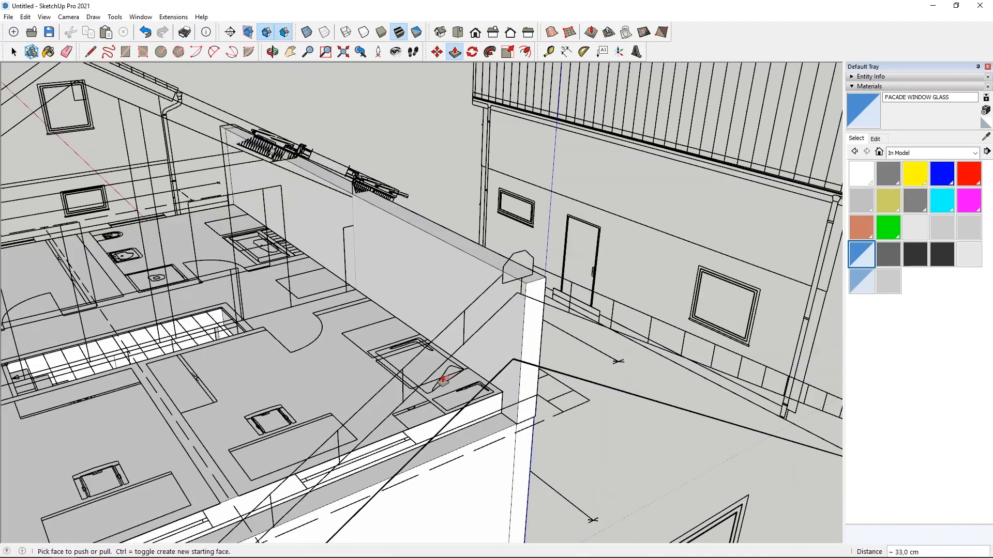
pyautogui.scroll(3, 442, 381)
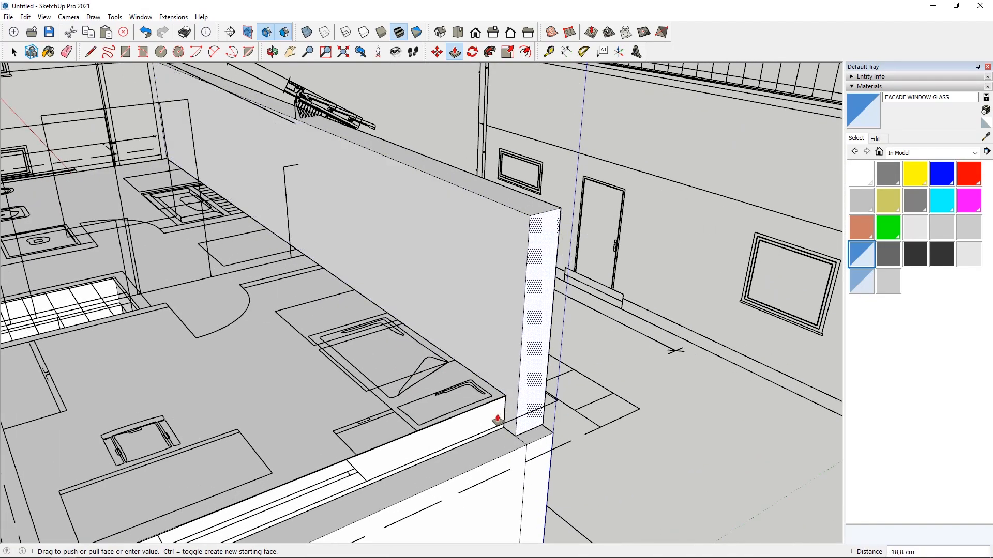
pyautogui.click(507, 389)
pyautogui.scroll(-4, 547, 388)
pyautogui.moveTo(550, 388); pyautogui.dragTo(746, 300, button='middle')
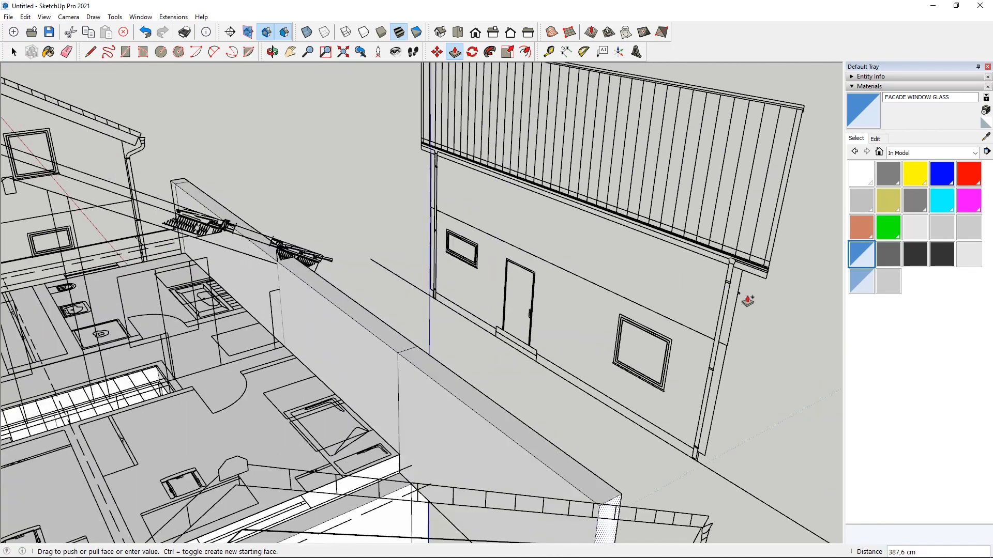
pyautogui.scroll(3, 740, 308)
pyautogui.click(730, 315)
pyautogui.scroll(-3, 730, 315)
# Pull the corner block's inner side face about 165.4 cm along the gable up to the first window opening.
pyautogui.scroll(3, 507, 355)
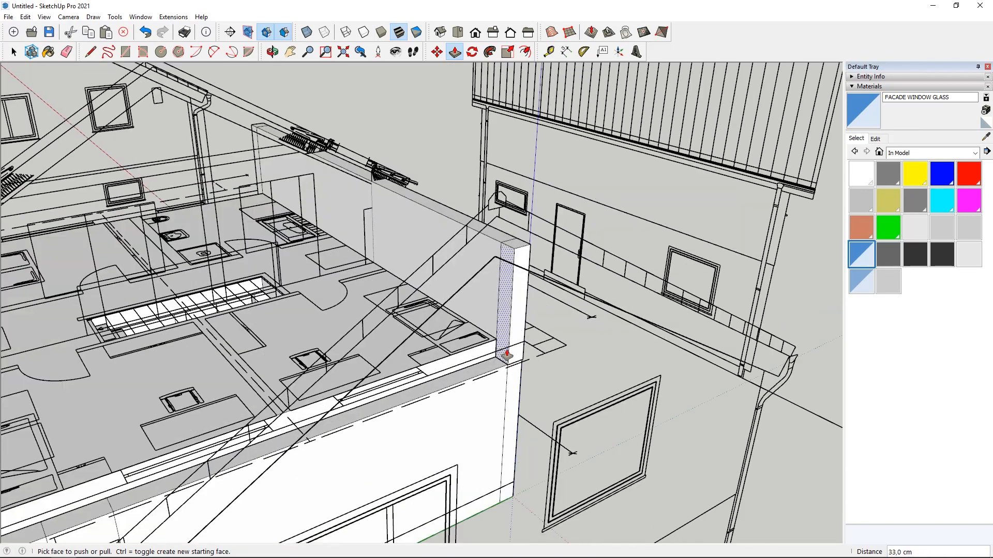
pyautogui.moveTo(496, 336); pyautogui.dragTo(822, 478, button='middle')
pyautogui.scroll(5, 592, 333)
pyautogui.moveTo(612, 408); pyautogui.dragTo(348, 404, button='middle')
pyautogui.scroll(-3, 342, 430)
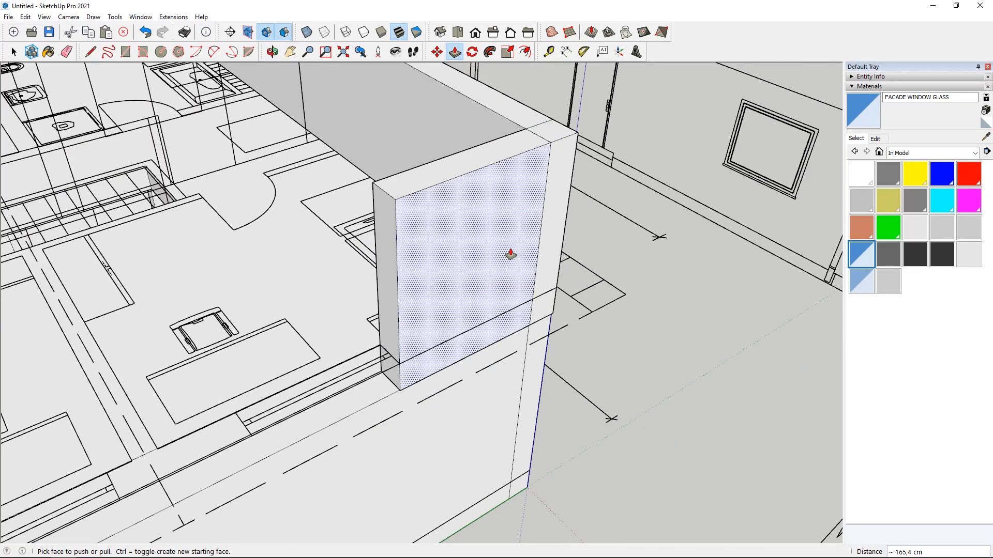
# Copy the gable pier's end face 150 cm along the green axis to the far side of the first window opening.
pyautogui.moveTo(510, 255); pyautogui.dragTo(492, 348, button='middle')
pyautogui.click(441, 54)
pyautogui.moveTo(424, 155); pyautogui.dragTo(441, 312, button='middle')
pyautogui.scroll(3, 496, 255)
pyautogui.click(496, 255)
pyautogui.press('ctrl')
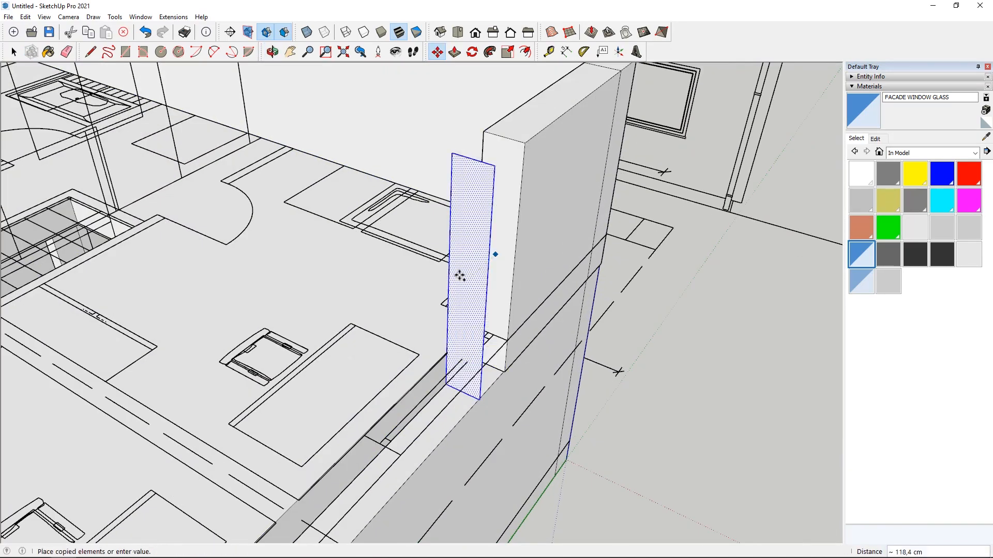
pyautogui.scroll(-3, 436, 295)
pyautogui.scroll(3, 412, 391)
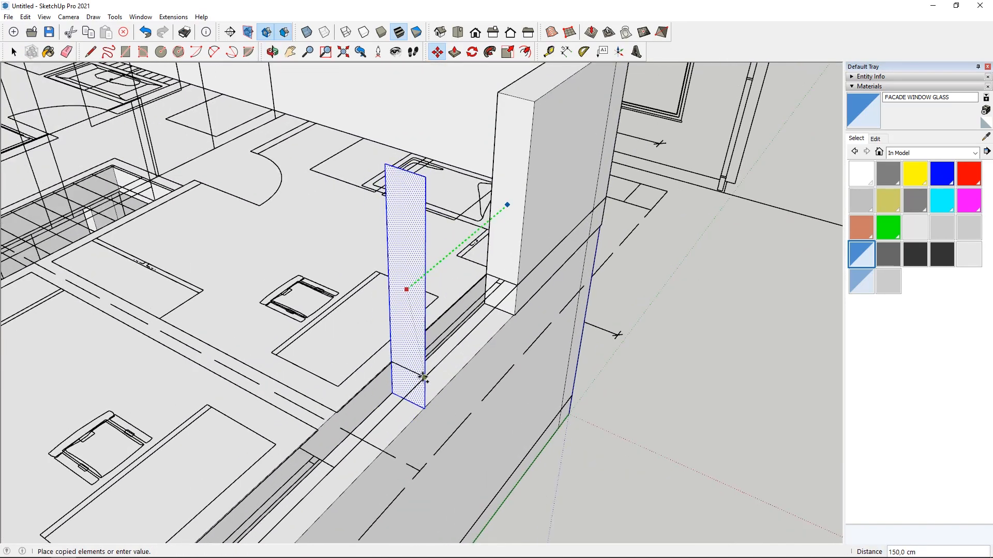
pyautogui.write('150')
pyautogui.press('Return')
# Extrude the copied face about 111.4 cm to the second window opening to form the middle pier.
pyautogui.click(453, 53)
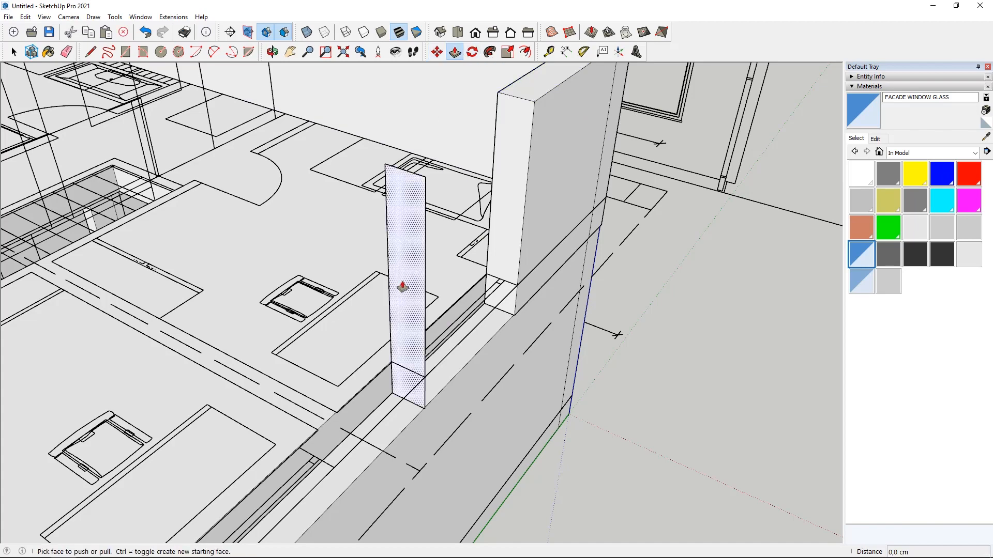
pyautogui.click(332, 467)
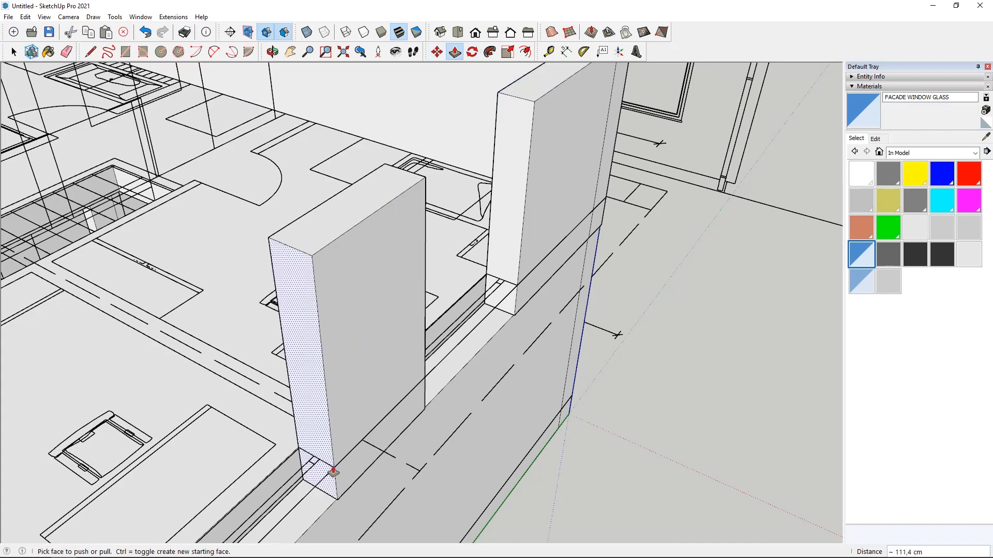
pyautogui.scroll(-2, 403, 258)
# Copy the middle pier's end face about 167.4 cm along the gable to the far side of the second window opening.
pyautogui.click(437, 51)
pyautogui.scroll(2, 393, 259)
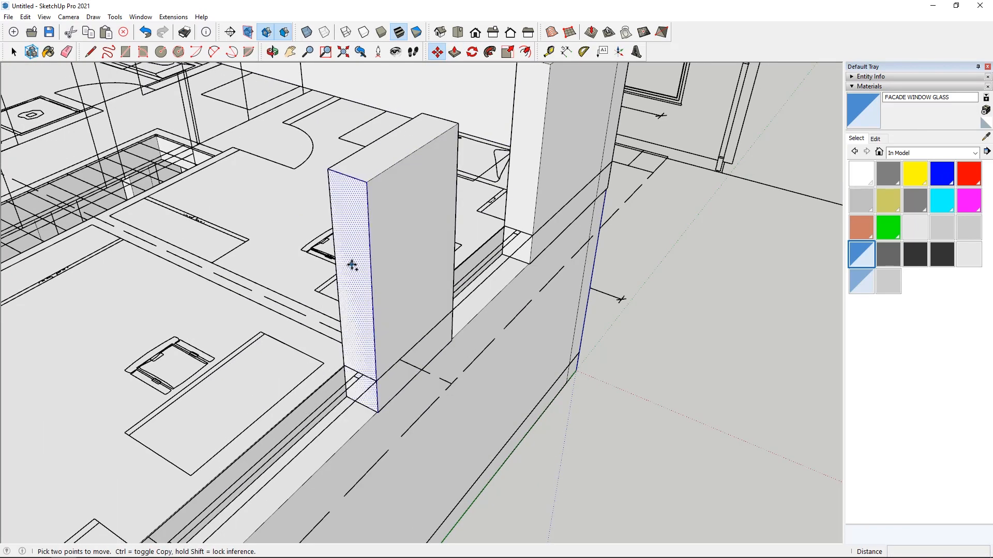
pyautogui.click(351, 264)
pyautogui.press('ctrl')
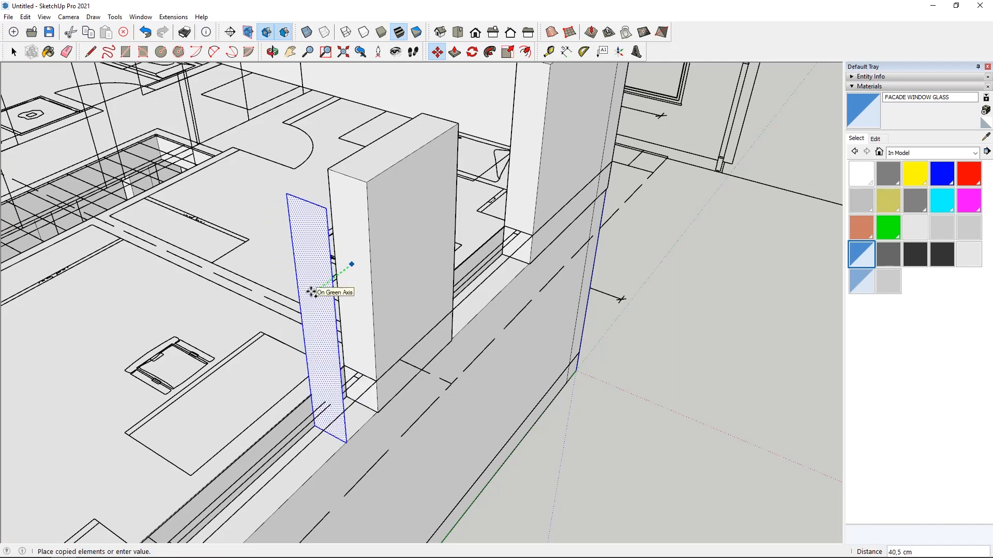
pyautogui.keyDown('shift'); pyautogui.moveTo(314, 293); pyautogui.dragTo(433, 105, button='middle'); pyautogui.keyUp('shift')
pyautogui.click(380, 282)
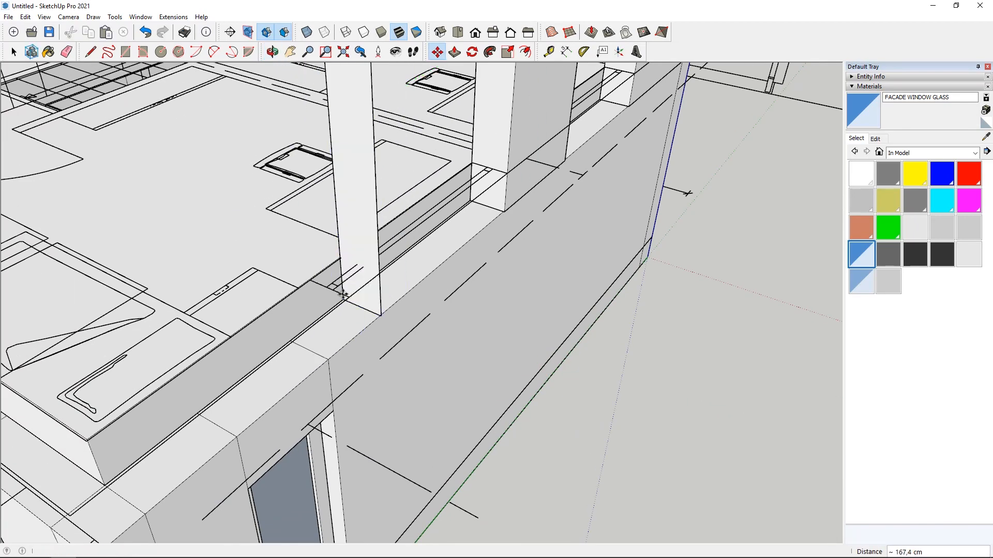
# Extrude the copied face away from the opening to form the third pier, and push its window-side face back about 31.1 cm.
pyautogui.click(346, 250)
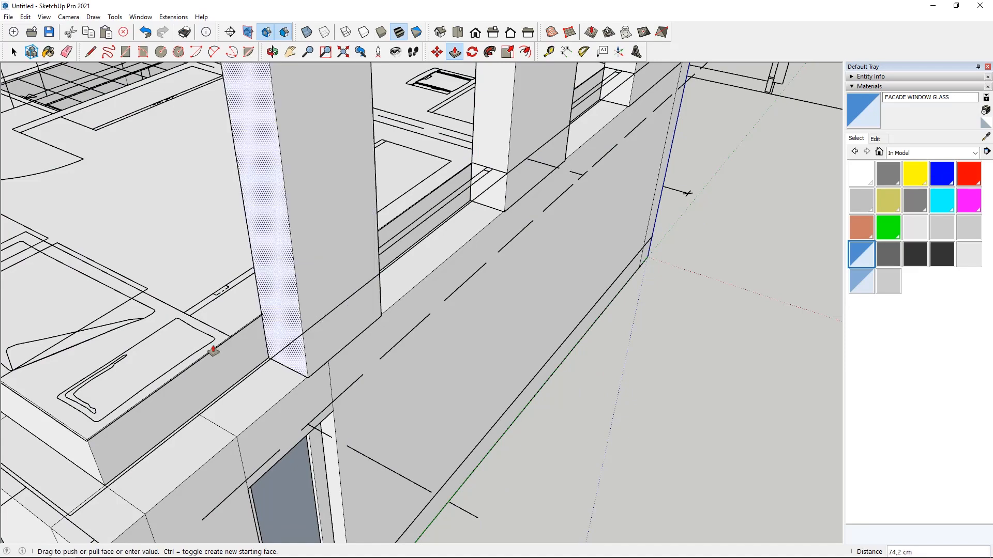
pyautogui.moveTo(321, 343); pyautogui.dragTo(168, 269, button='middle')
pyautogui.click(168, 266)
pyautogui.scroll(2, 217, 267)
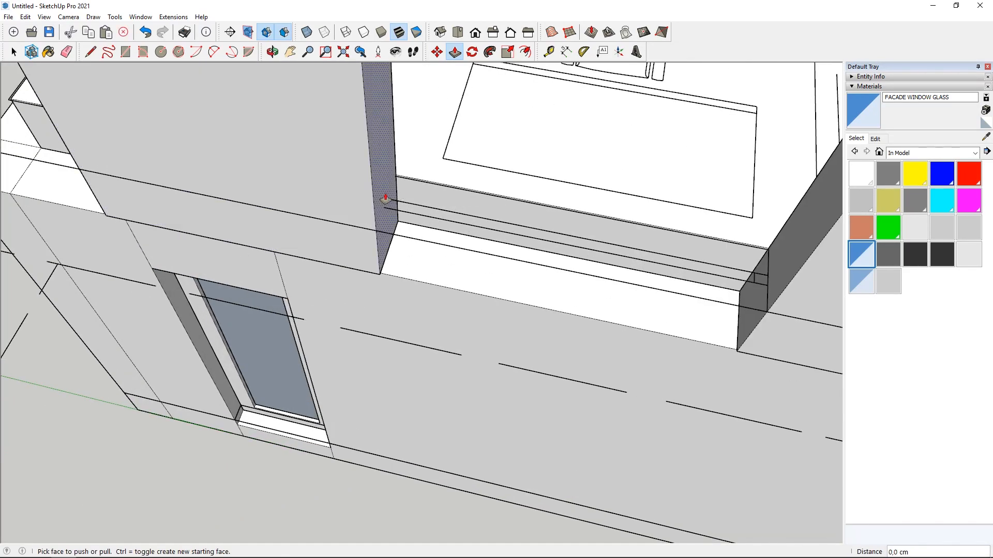
pyautogui.click(385, 199)
pyautogui.scroll(-4, 546, 285)
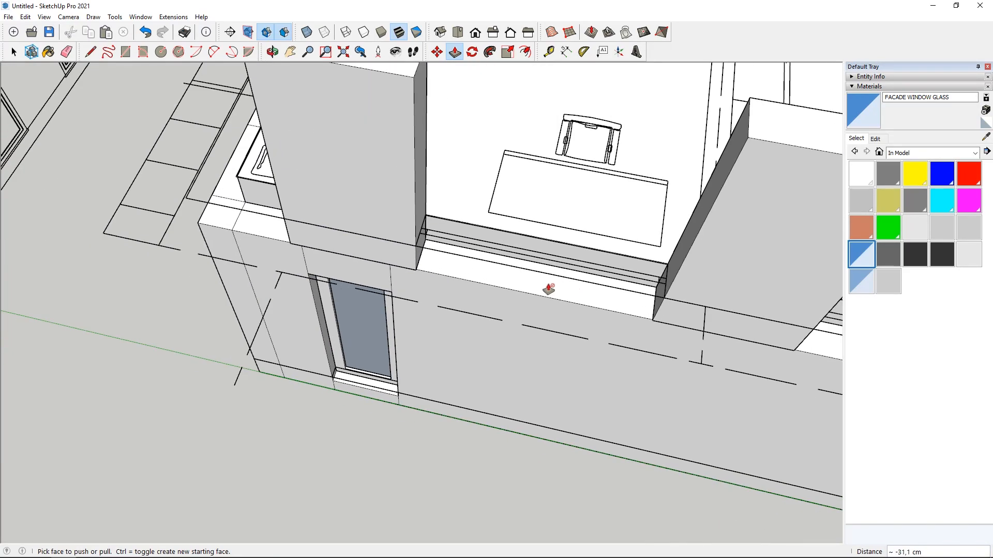
# Pull the third pier's outer end face to the far corner of the gable.
pyautogui.moveTo(548, 288); pyautogui.dragTo(643, 282, button='middle')
pyautogui.scroll(4, 362, 351)
pyautogui.click(373, 142)
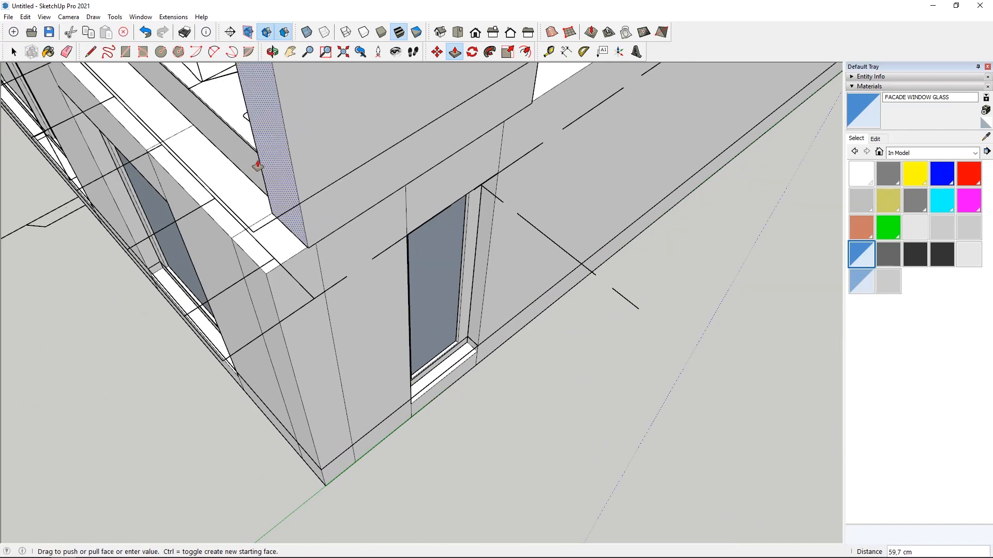
pyautogui.click(246, 162)
# Pull the corner block's side face along the bathroom gable up to the edge of the bathroom window opening.
pyautogui.click(220, 298)
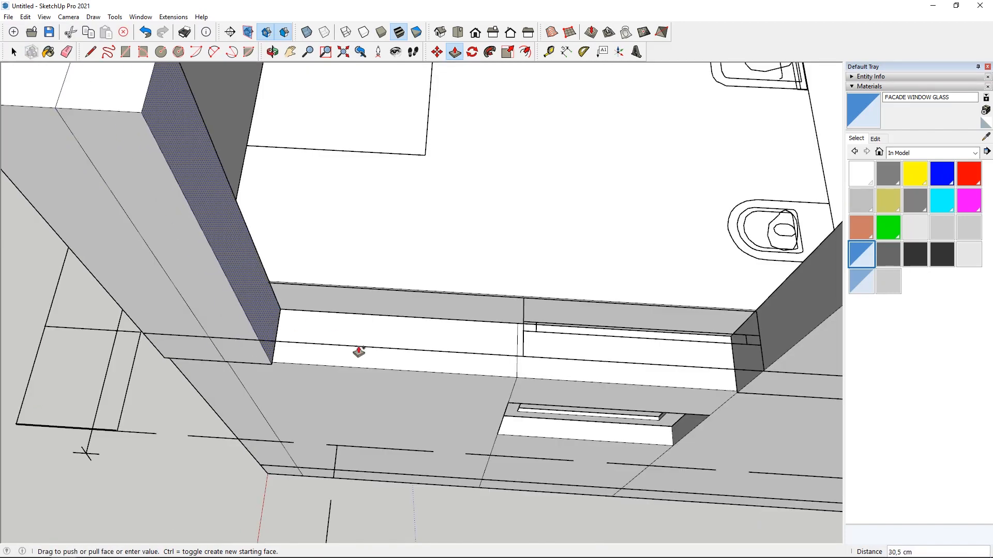
pyautogui.moveTo(409, 339); pyautogui.dragTo(137, 282, button='middle')
pyautogui.click(463, 321)
pyautogui.scroll(-4, 305, 379)
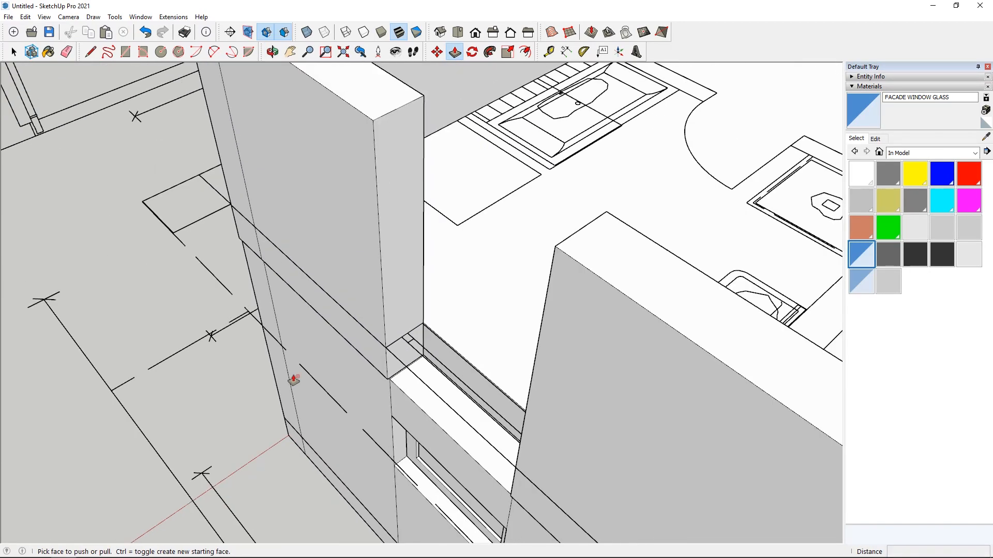
# Copy the bottom edges of the gable piers' window-side faces upward to mark the window sill height.
pyautogui.moveTo(292, 379); pyautogui.dragTo(565, 262, button='middle')
pyautogui.scroll(4, 573, 267)
pyautogui.scroll(-1, 243, 287)
pyautogui.click(14, 54)
pyautogui.scroll(-6, 179, 230)
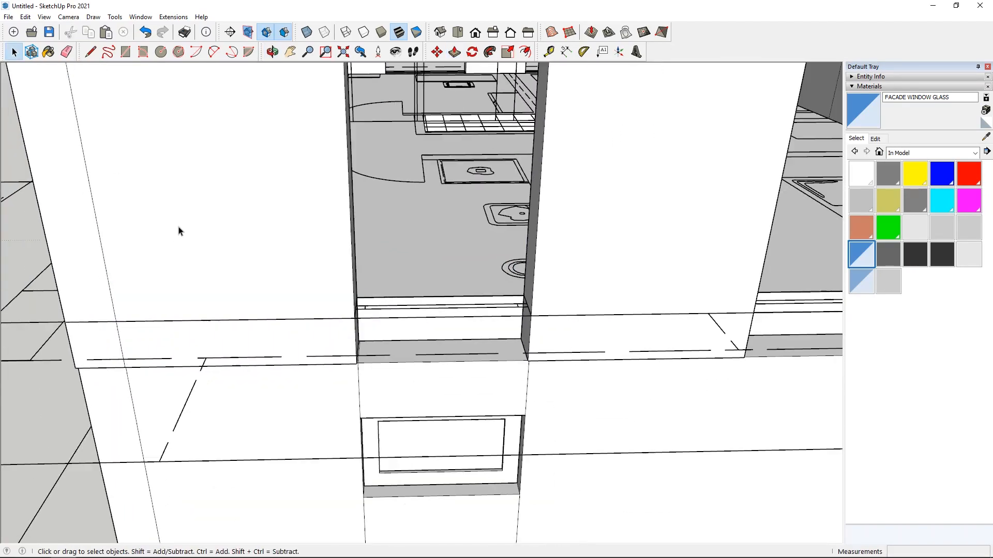
pyautogui.moveTo(171, 275); pyautogui.dragTo(538, 288, button='middle')
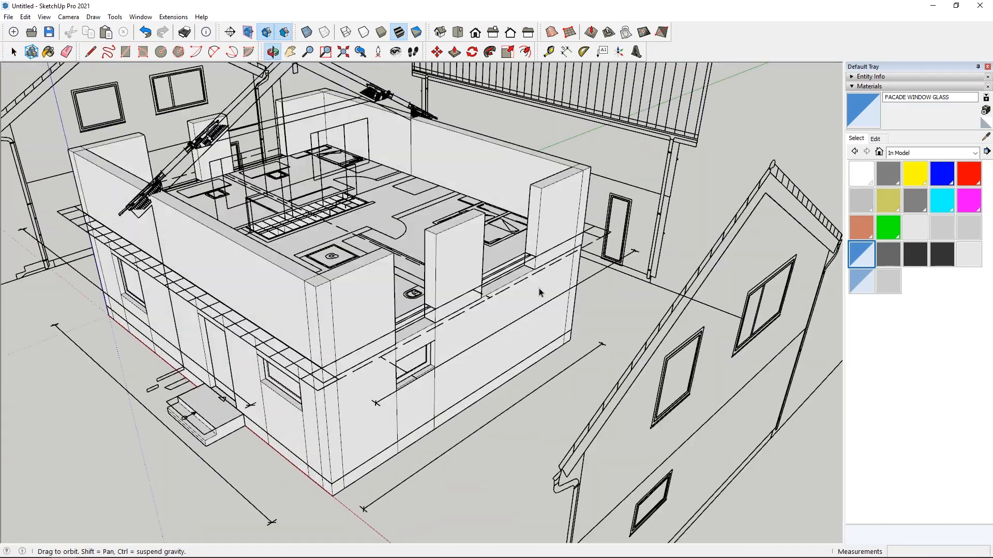
pyautogui.scroll(6, 368, 395)
pyautogui.scroll(2, 368, 395)
pyautogui.scroll(2, 369, 395)
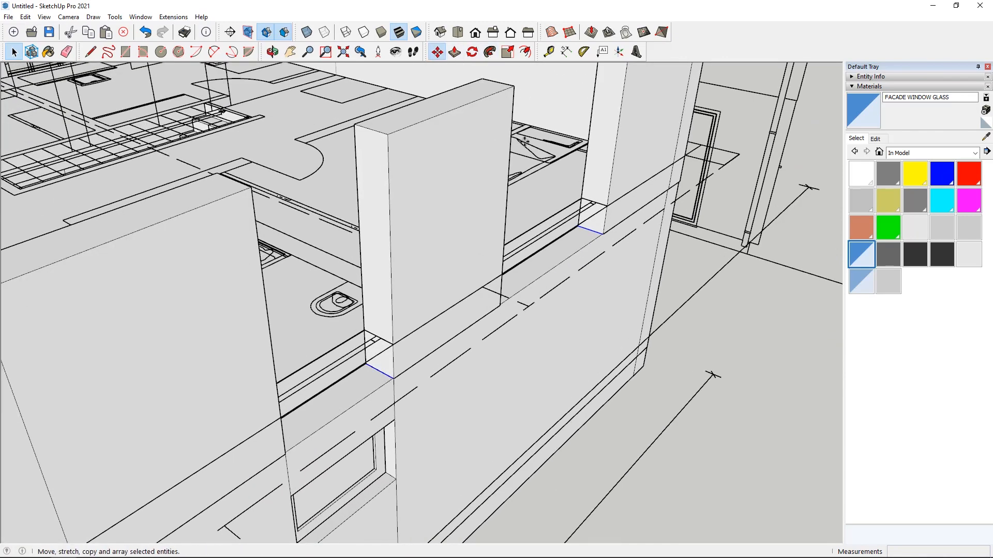
pyautogui.scroll(4, 660, 267)
pyautogui.scroll(-10, 536, 166)
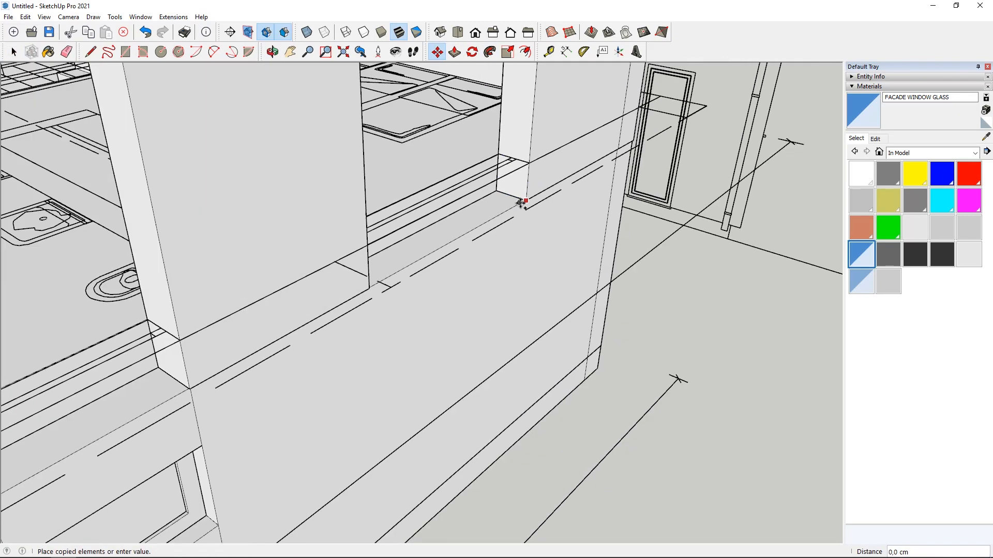
# Pull the lower pier faces across both window openings of the gable to form the parapets.
pyautogui.scroll(5, 524, 96)
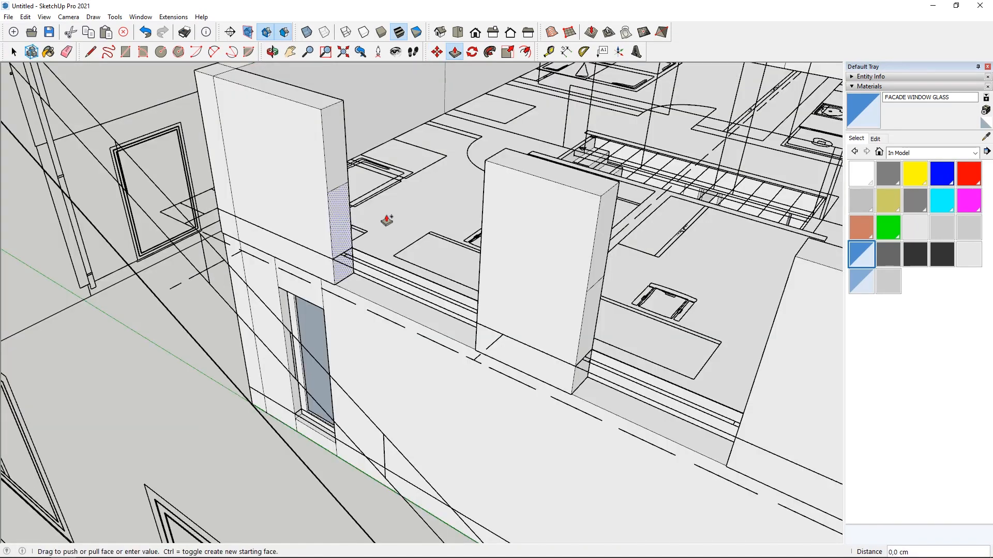
pyautogui.click(479, 159)
pyautogui.click(585, 321)
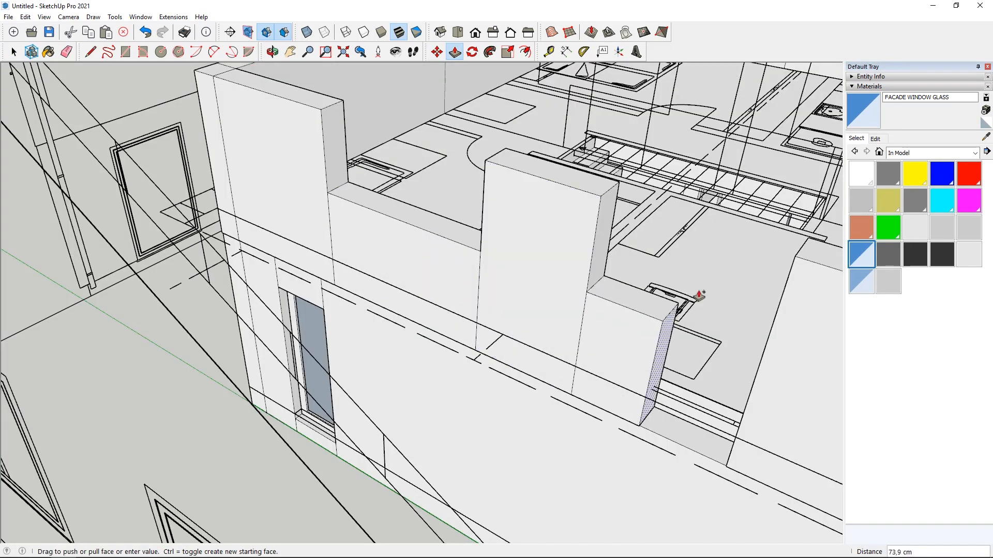
pyautogui.click(795, 257)
# Pull the middle gable pier's top up about 222.3 cm to the lower ridge point of the roof drawing.
pyautogui.scroll(-3, 432, 210)
pyautogui.moveTo(433, 211); pyautogui.dragTo(541, 199, button='middle')
pyautogui.scroll(-2, 541, 200)
pyautogui.scroll(-3, 457, 399)
pyautogui.moveTo(449, 395); pyautogui.dragTo(597, 141, button='middle')
pyautogui.scroll(5, 594, 146)
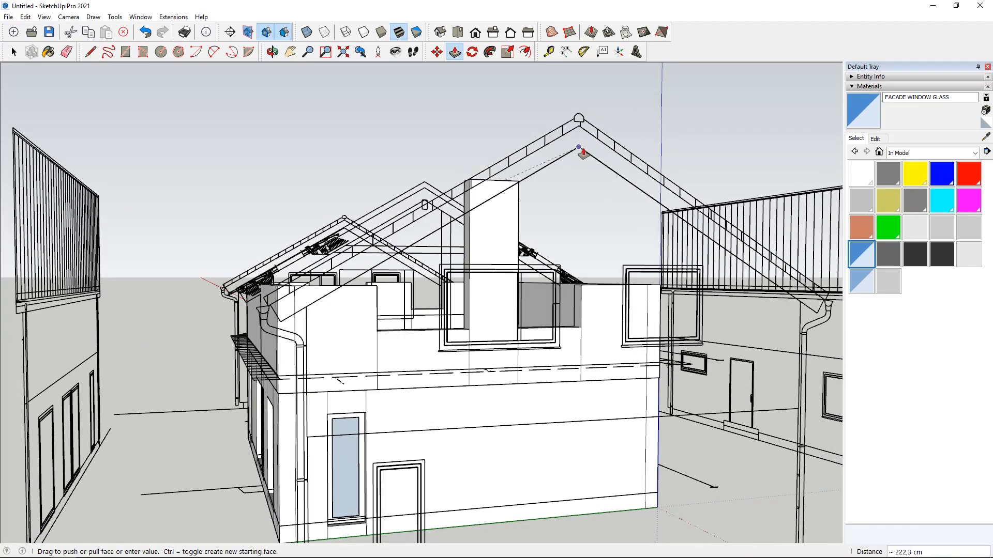
# Pull the remaining piers of both gables up to the same top height as the raised middle pier.
pyautogui.moveTo(582, 153); pyautogui.dragTo(399, 372, button='middle')
pyautogui.scroll(1, 401, 368)
pyautogui.click(402, 365)
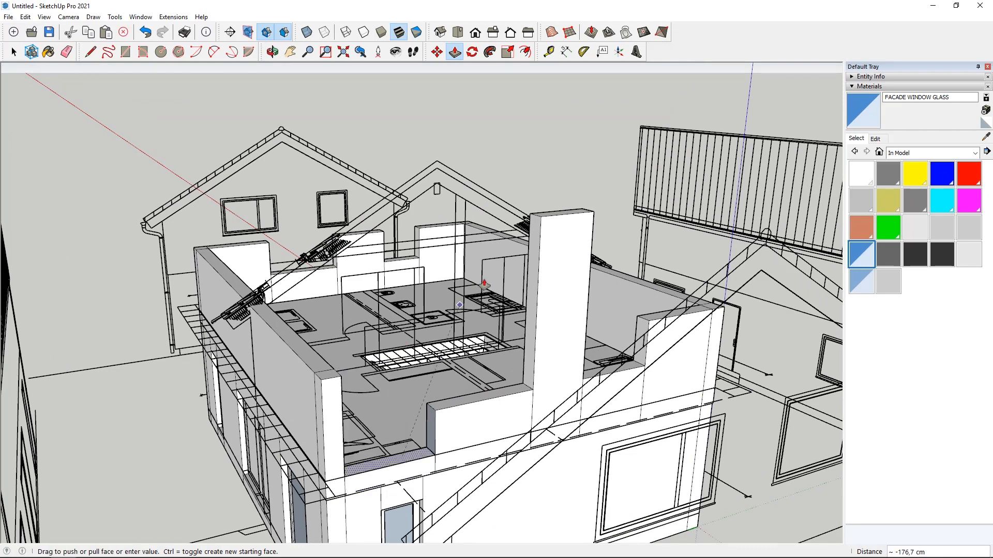
pyautogui.click(539, 222)
pyautogui.click(656, 323)
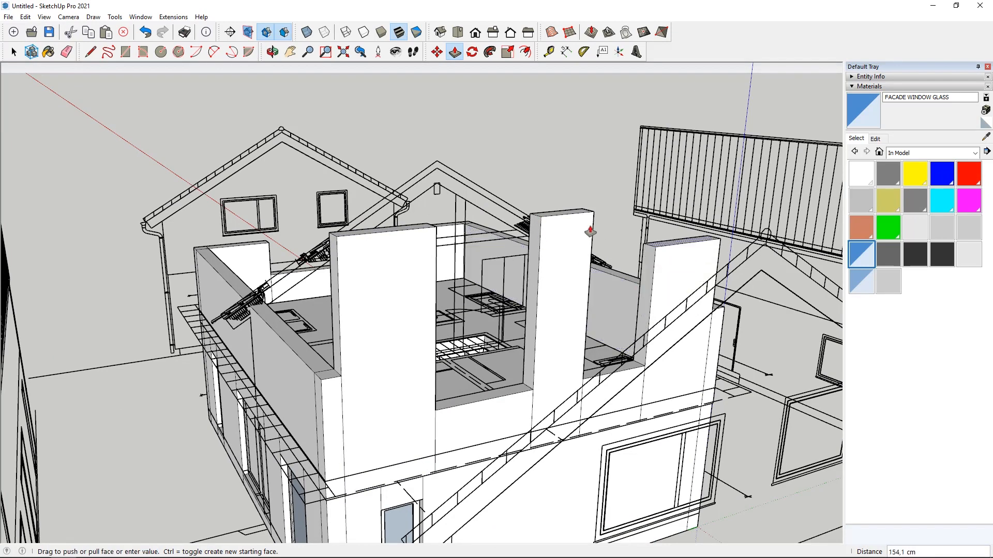
pyautogui.moveTo(592, 217); pyautogui.dragTo(336, 214, button='middle')
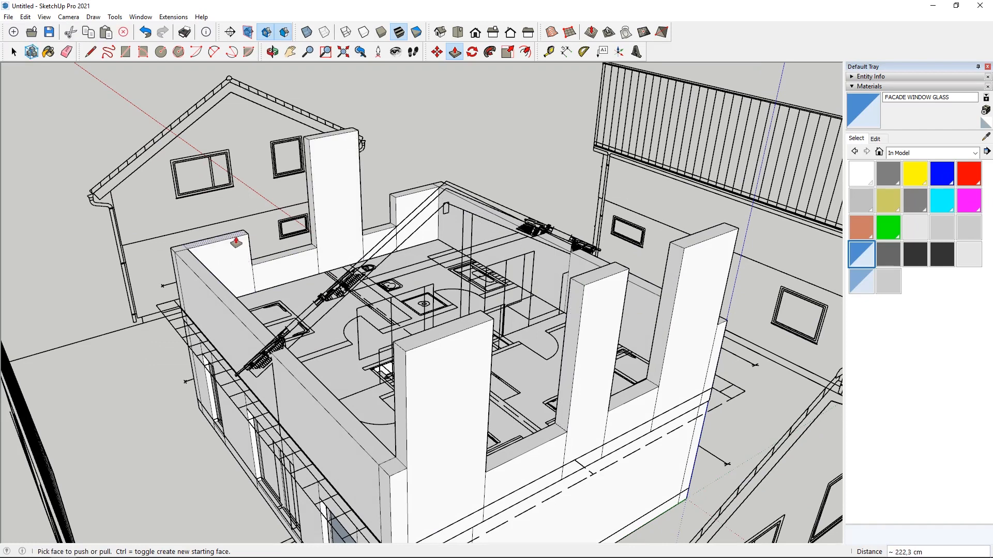
pyautogui.click(414, 192)
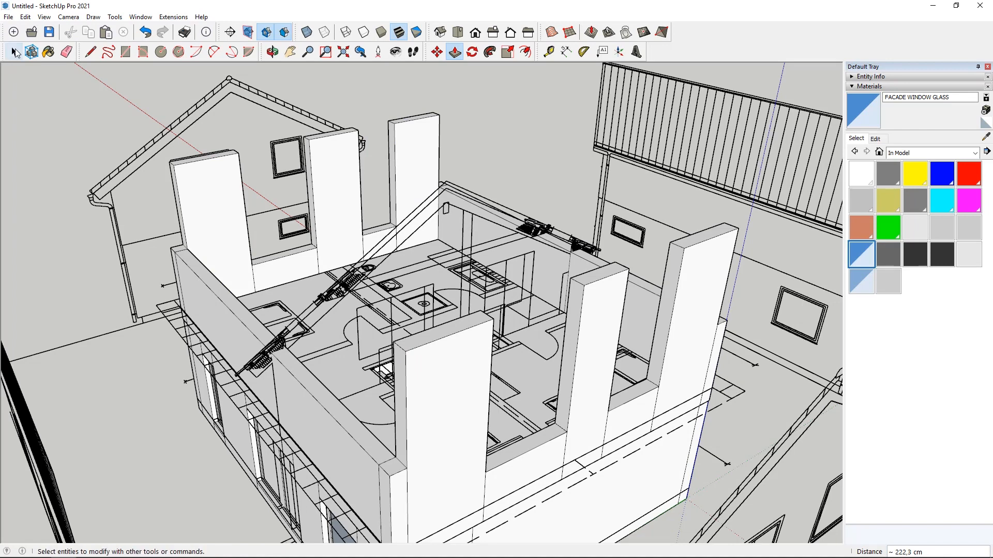
# Copy the parapet-level edges on the first gable's window-side pier faces upward to mark the window head height.
pyautogui.click(15, 50)
pyautogui.scroll(5, 641, 356)
pyautogui.click(638, 435)
pyautogui.scroll(-5, 610, 450)
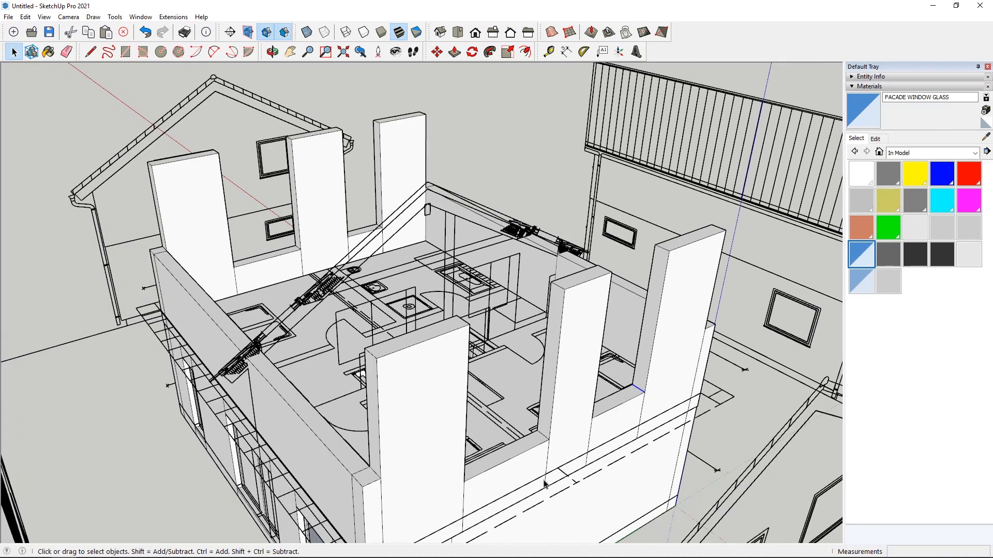
pyautogui.scroll(3, 544, 484)
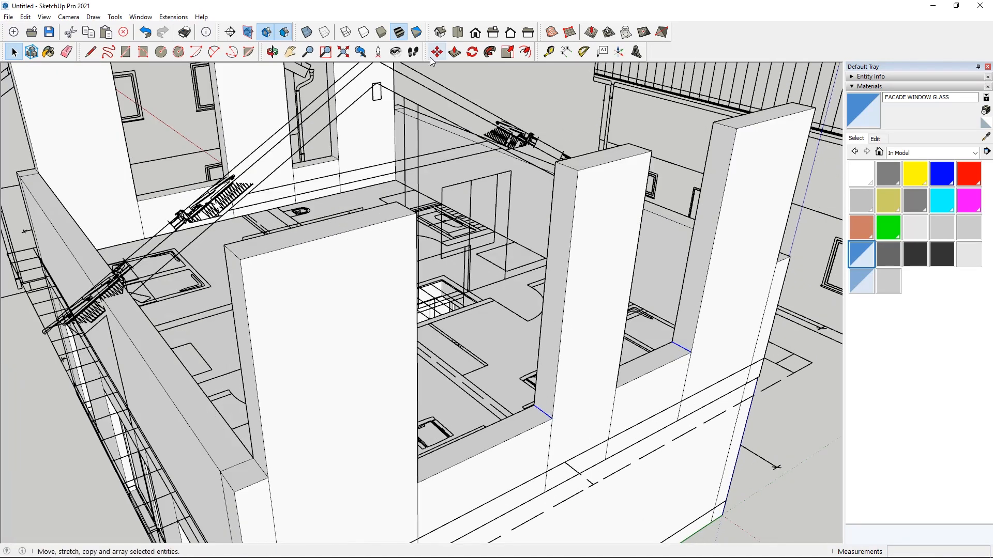
pyautogui.press('ctrl')
pyautogui.click(691, 352)
pyautogui.scroll(-5, 693, 355)
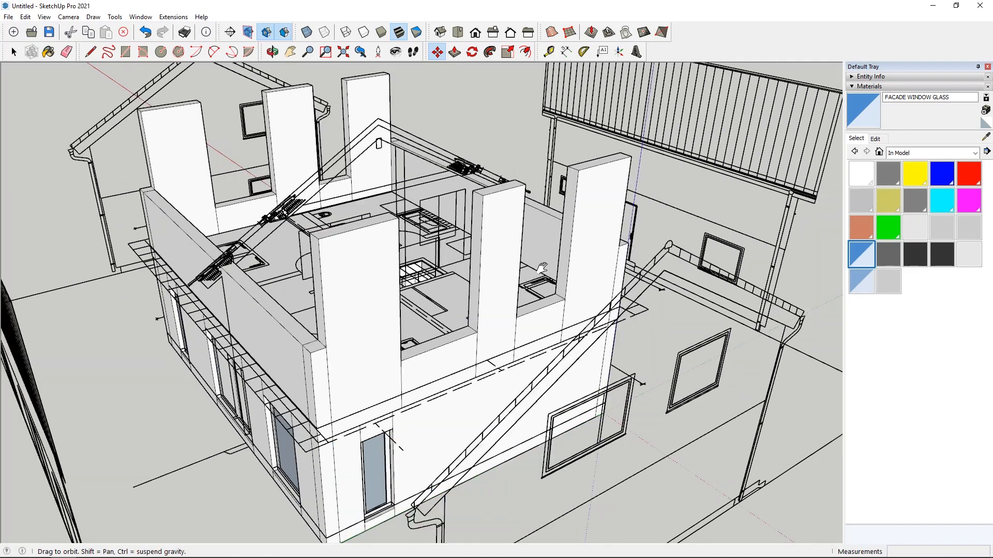
pyautogui.scroll(6, 594, 354)
pyautogui.scroll(1, 672, 295)
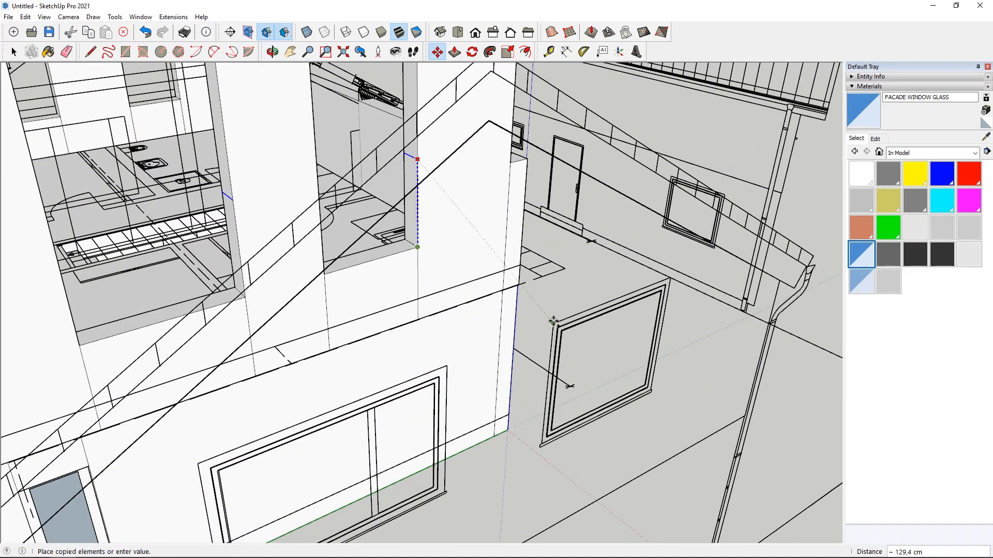
# Pull the upper pier faces 150 cm and about 198.4 cm across the two window openings to close the wall above them.
pyautogui.click(455, 52)
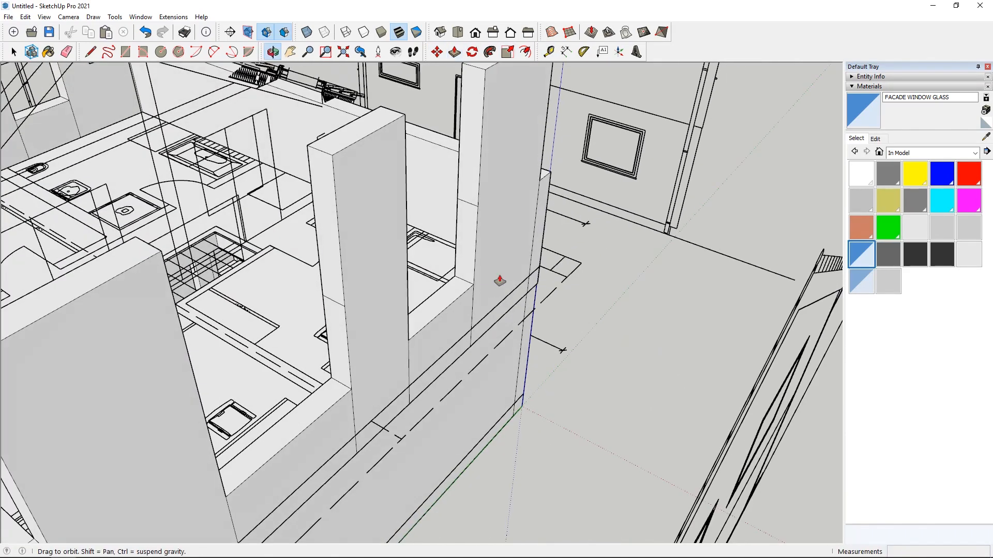
pyautogui.click(472, 177)
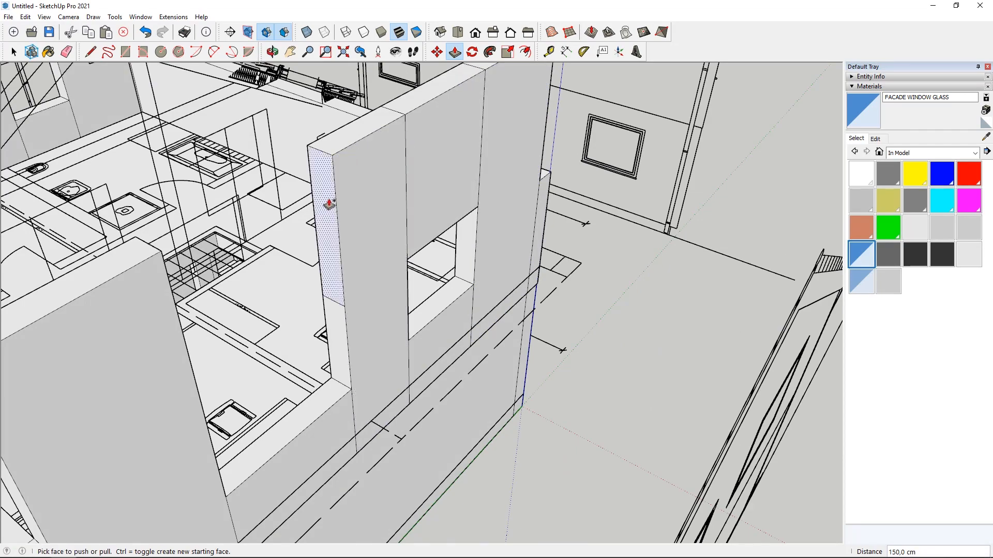
pyautogui.scroll(-3, 498, 254)
pyautogui.moveTo(498, 255); pyautogui.dragTo(438, 300, button='middle')
pyautogui.scroll(-3, 439, 300)
pyautogui.scroll(5, 532, 104)
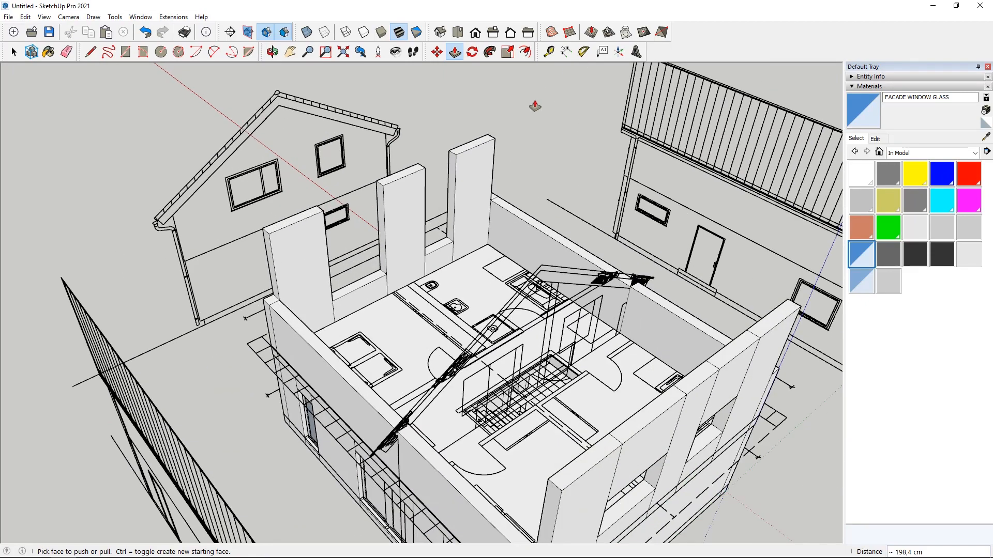
# Copy the top edges of the bathroom gable's window-side pier faces 186 cm downward to mark the window head height.
pyautogui.click(14, 52)
pyautogui.scroll(4, 416, 150)
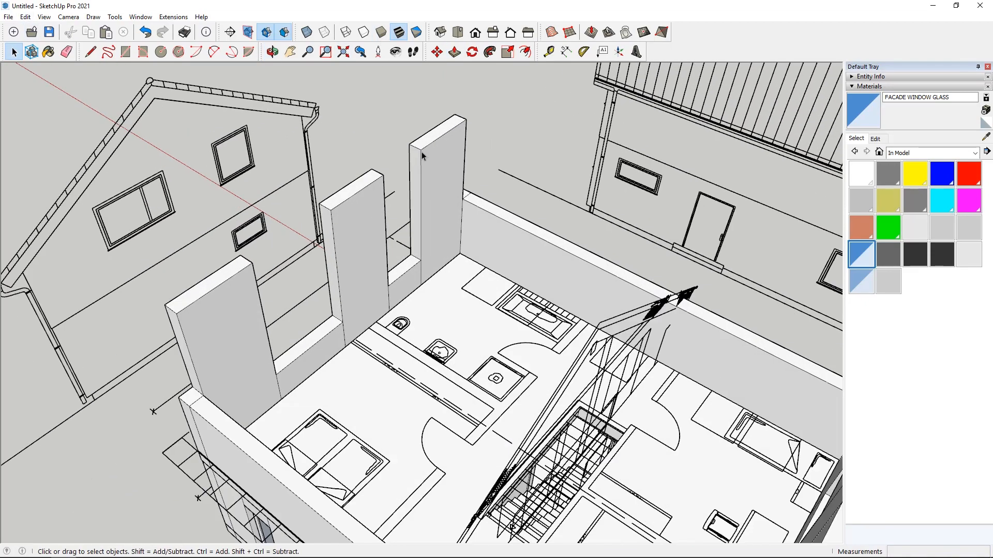
pyautogui.moveTo(356, 229); pyautogui.dragTo(312, 231, button='middle')
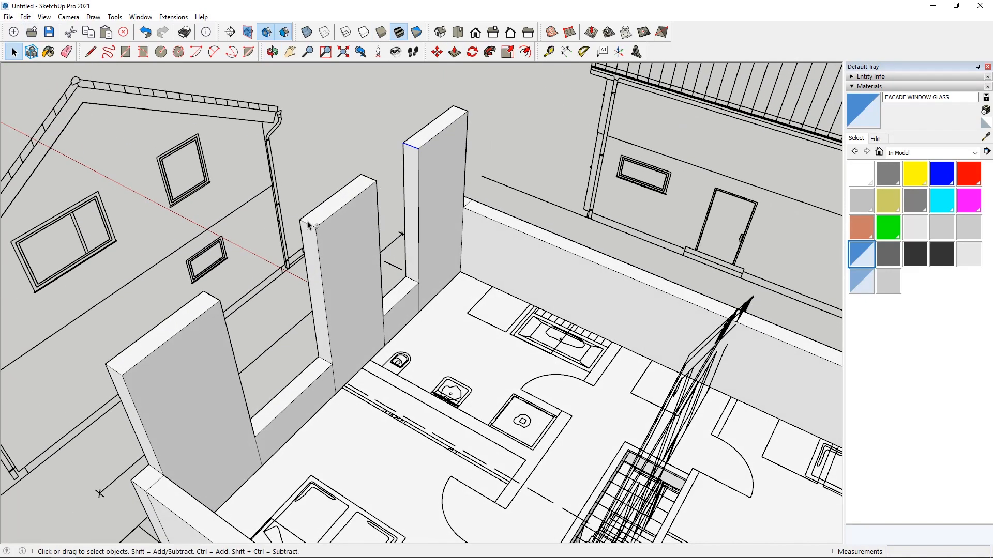
pyautogui.click(437, 51)
pyautogui.scroll(2, 418, 156)
pyautogui.click(423, 185)
pyautogui.press('ctrl')
pyautogui.scroll(-3, 423, 185)
pyautogui.scroll(6, 177, 124)
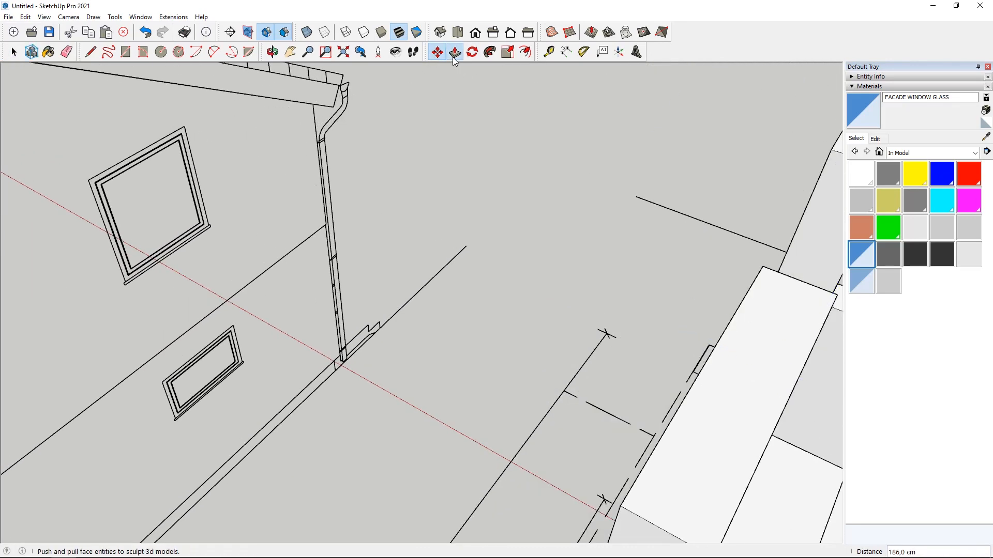
# Pull the upper pier faces across both window openings of the bathroom gable to close the wall above them.
pyautogui.scroll(-4, 612, 228)
pyautogui.click(537, 191)
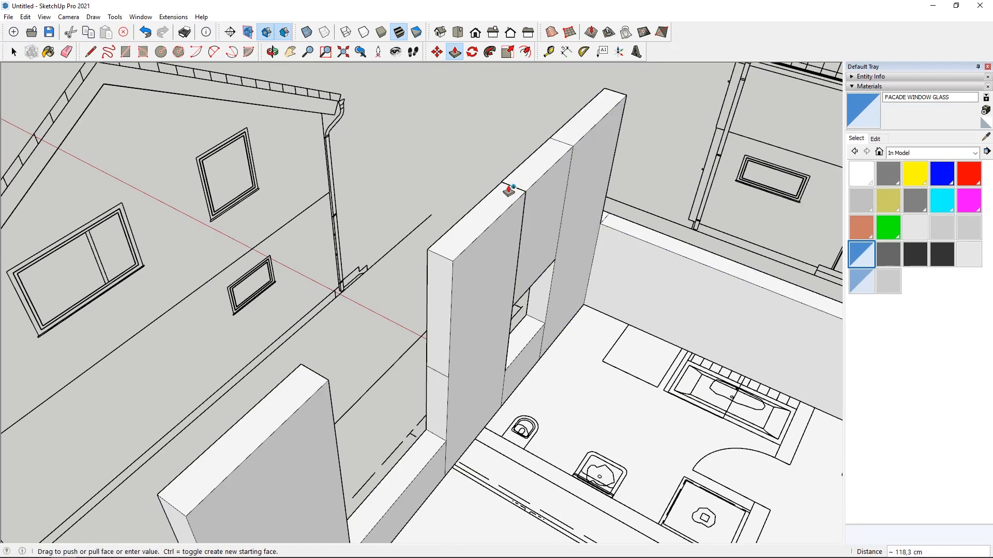
pyautogui.moveTo(442, 285); pyautogui.dragTo(308, 370)
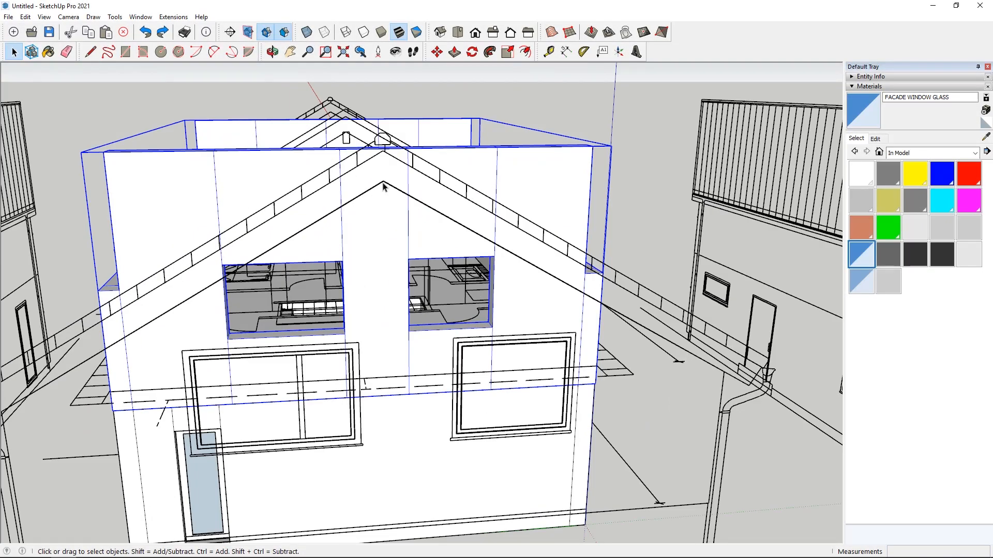
# Draw a horizontal line about 792 cm long across the gable face from one wall edge to the other.
pyautogui.scroll(-3, 383, 186)
pyautogui.moveTo(383, 186); pyautogui.dragTo(504, 178, button='middle')
pyautogui.moveTo(269, 221); pyautogui.dragTo(342, 209, button='middle')
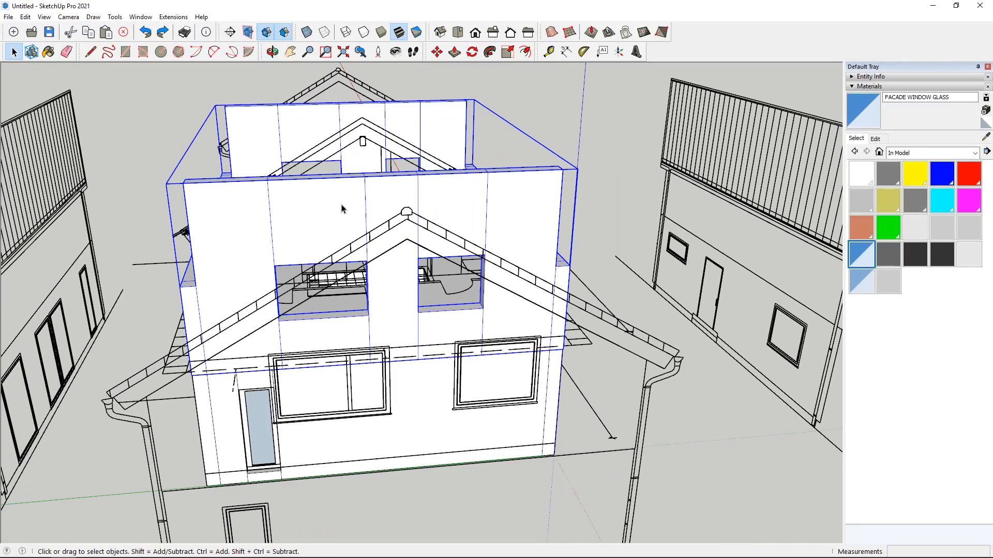
pyautogui.moveTo(386, 274); pyautogui.dragTo(439, 233, button='middle')
pyautogui.click(91, 52)
pyautogui.moveTo(465, 279)
pyautogui.mouseDown(button='middle')
pyautogui.moveTo(543, 279)
pyautogui.moveTo(510, 232)
pyautogui.mouseUp(button='middle')
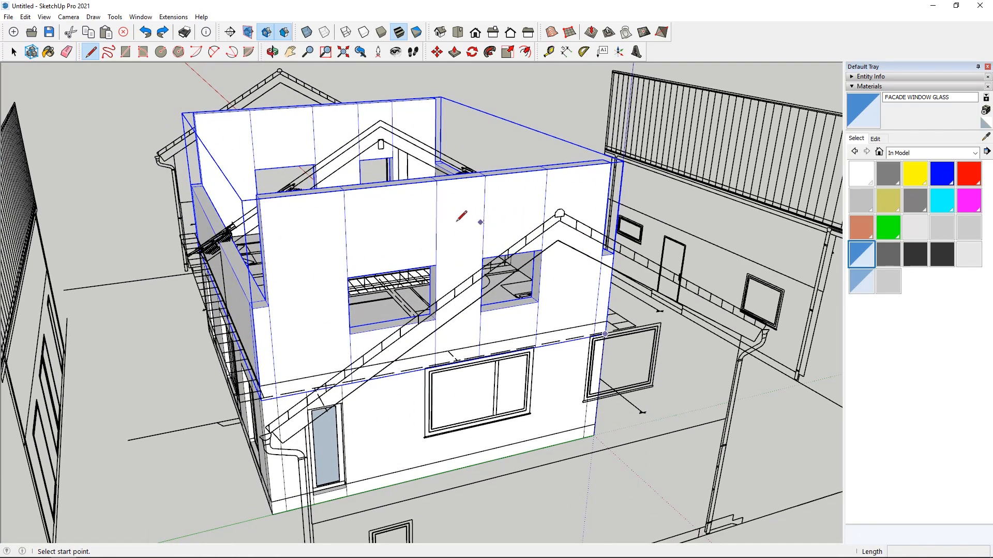
pyautogui.moveTo(457, 220); pyautogui.dragTo(567, 210, button='middle')
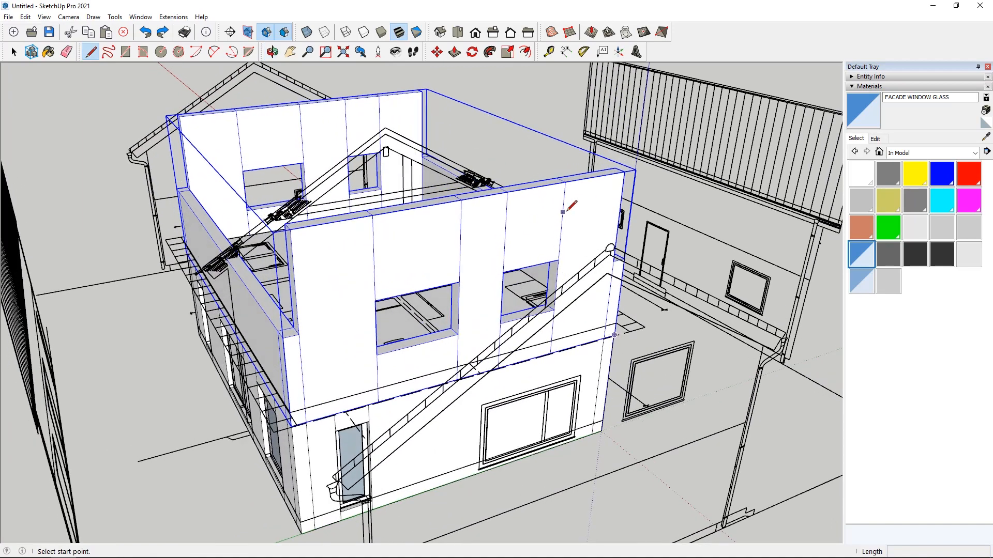
pyautogui.scroll(5, 579, 220)
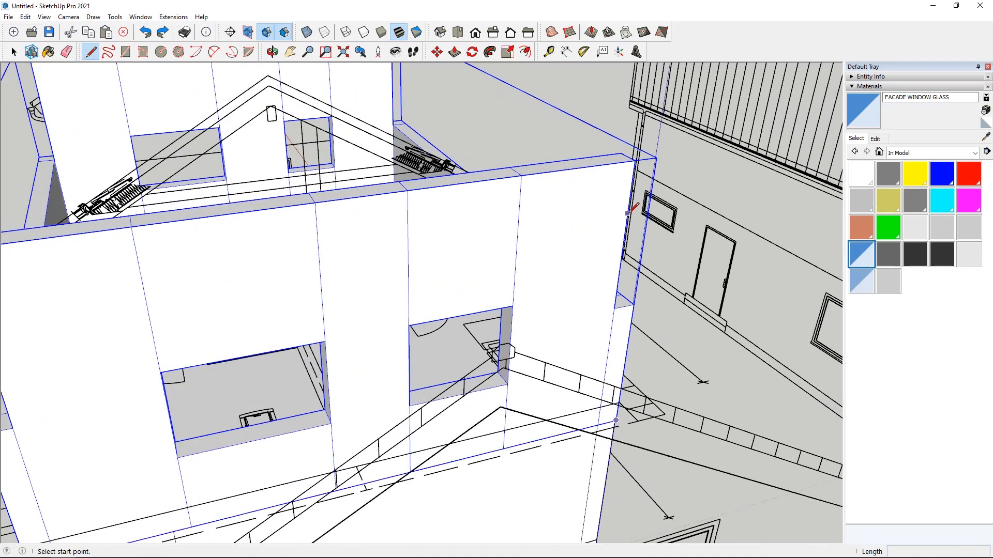
pyautogui.scroll(-5, 616, 215)
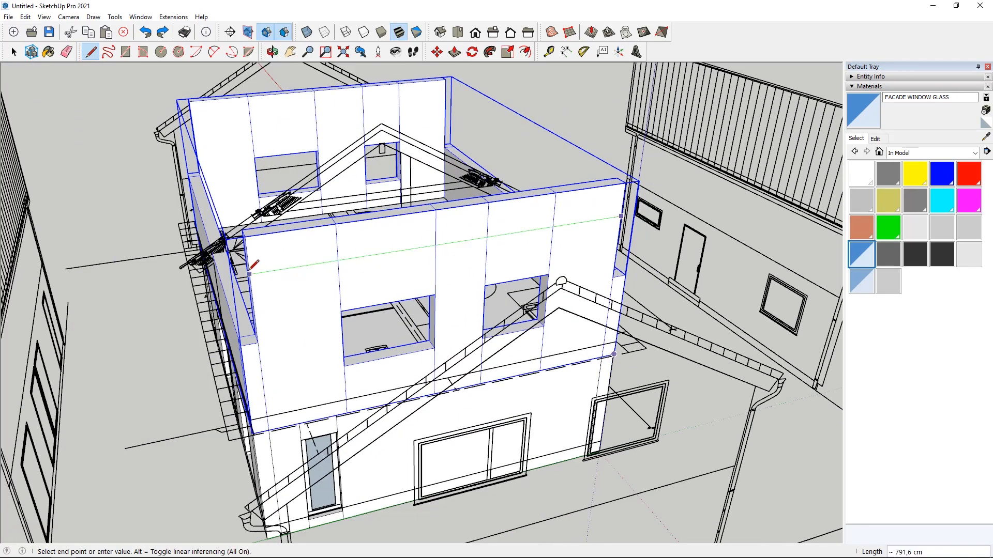
pyautogui.moveTo(438, 266); pyautogui.dragTo(382, 285, button='middle')
pyautogui.press('Escape')
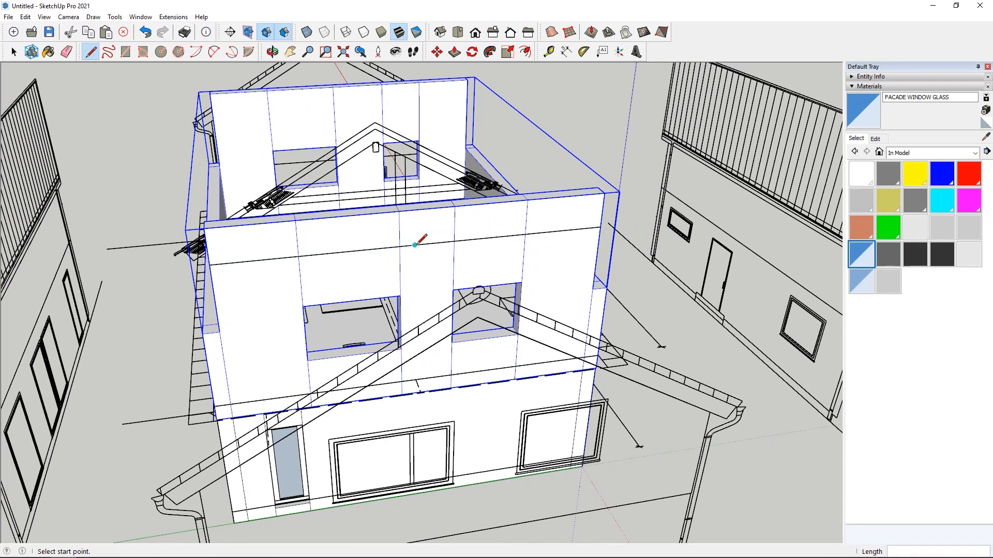
pyautogui.click(414, 241)
# Lower the corner block about 24.9 cm to the roof underside in the elevation drawing and level the adjoining side wall with it.
pyautogui.scroll(2, 486, 274)
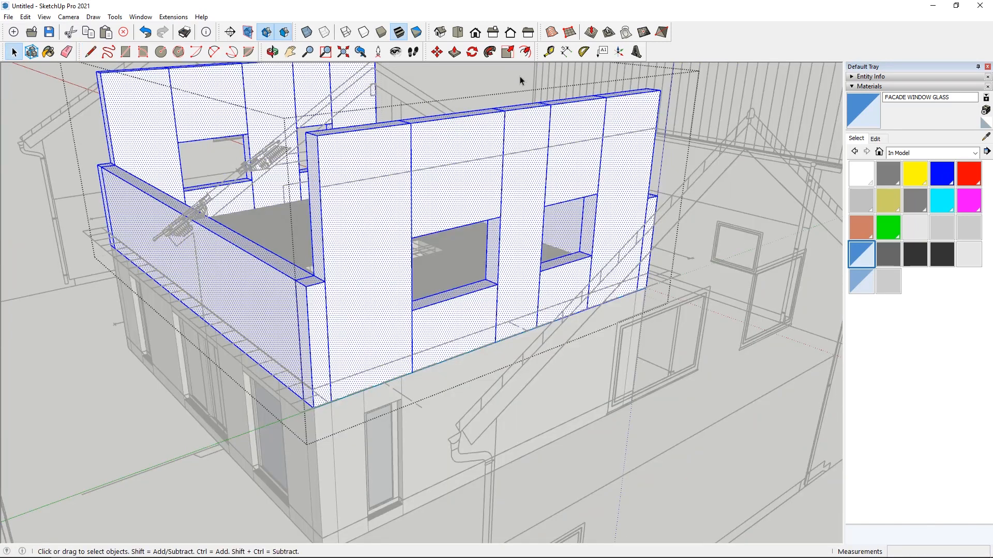
pyautogui.click(454, 52)
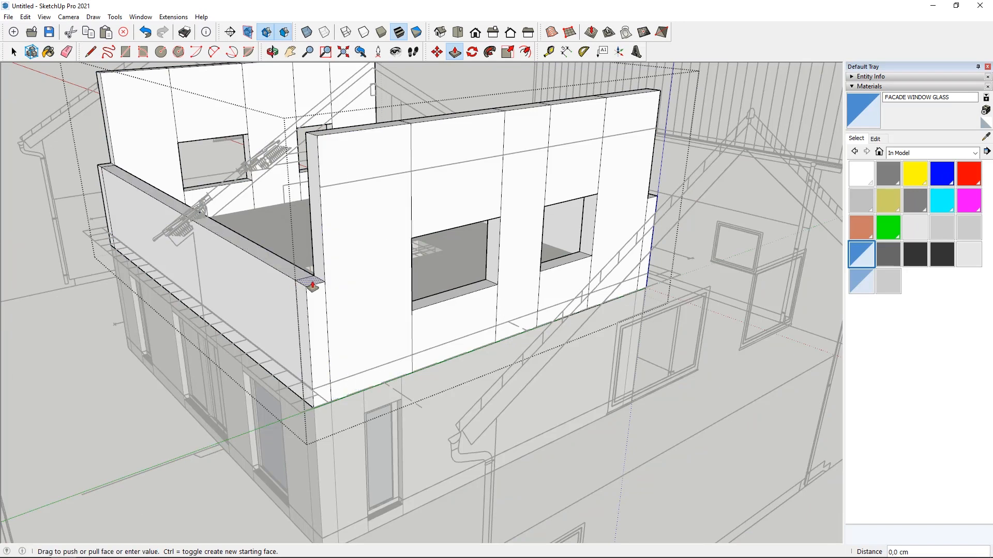
pyautogui.moveTo(309, 298); pyautogui.dragTo(291, 281, button='middle')
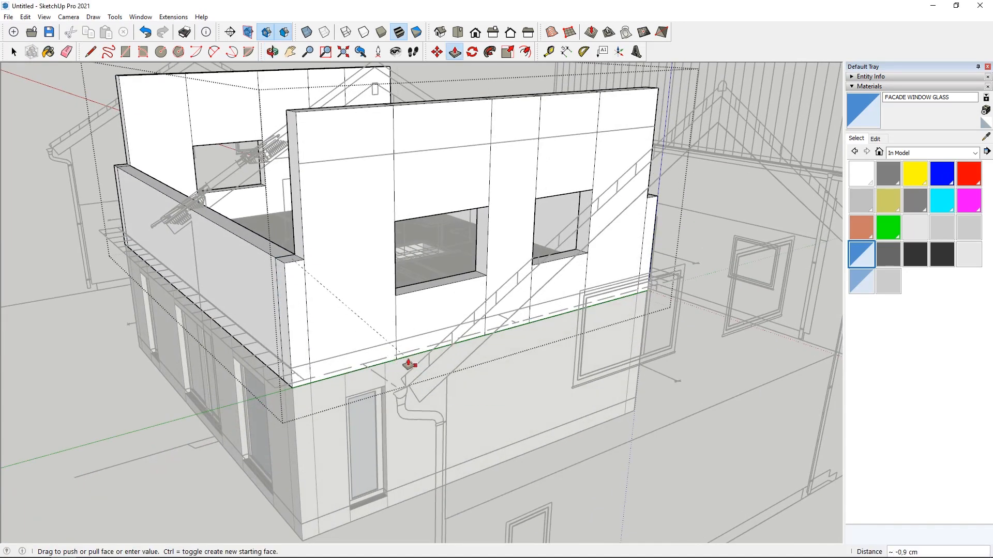
pyautogui.click(356, 315)
pyautogui.moveTo(356, 315); pyautogui.dragTo(332, 290, button='middle')
pyautogui.scroll(3, 343, 303)
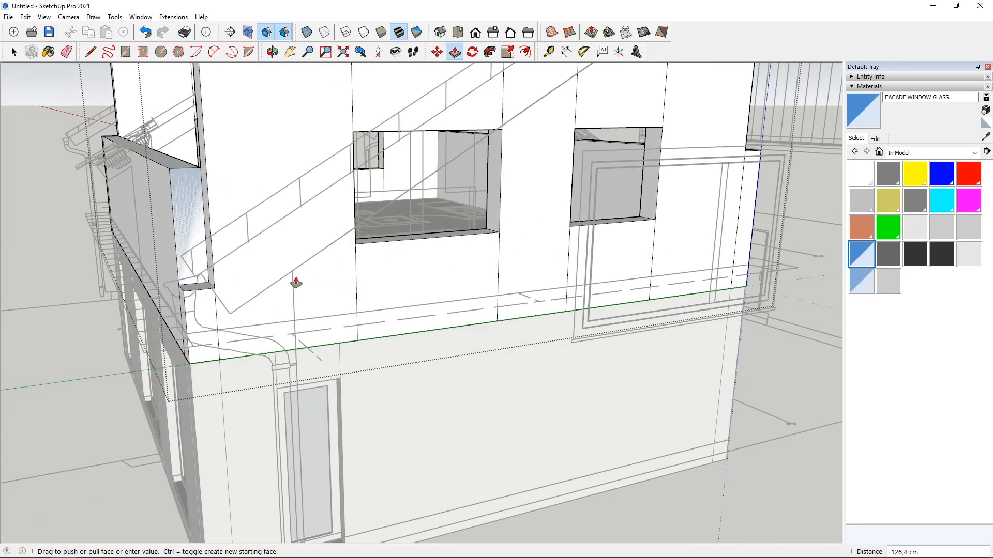
pyautogui.moveTo(261, 242); pyautogui.dragTo(246, 281, button='middle')
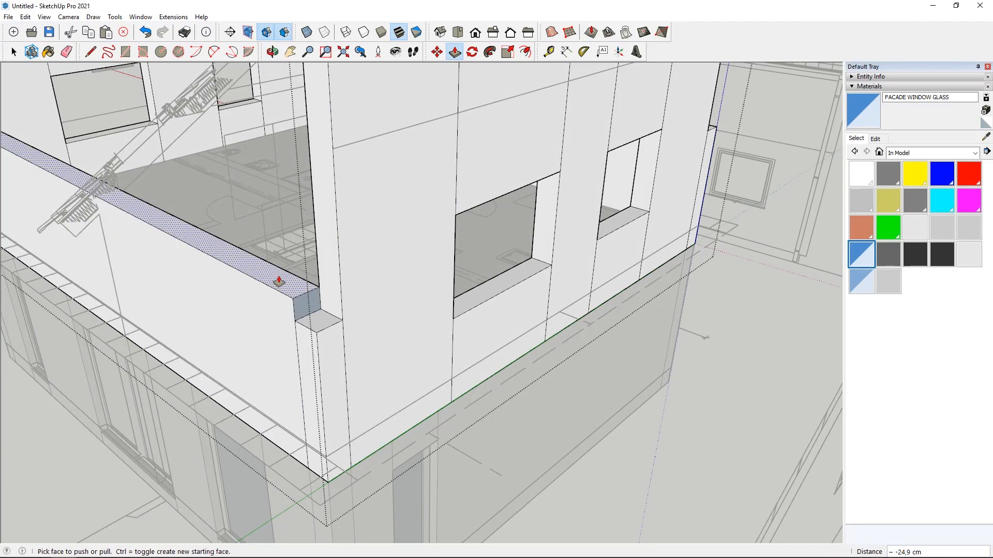
pyautogui.click(323, 315)
# Draw the sloped roof lines on the bathroom gable's outer face from the side wall corners up to the ridge point.
pyautogui.moveTo(526, 359); pyautogui.dragTo(74, 88, button='middle')
pyautogui.scroll(-4, 239, 413)
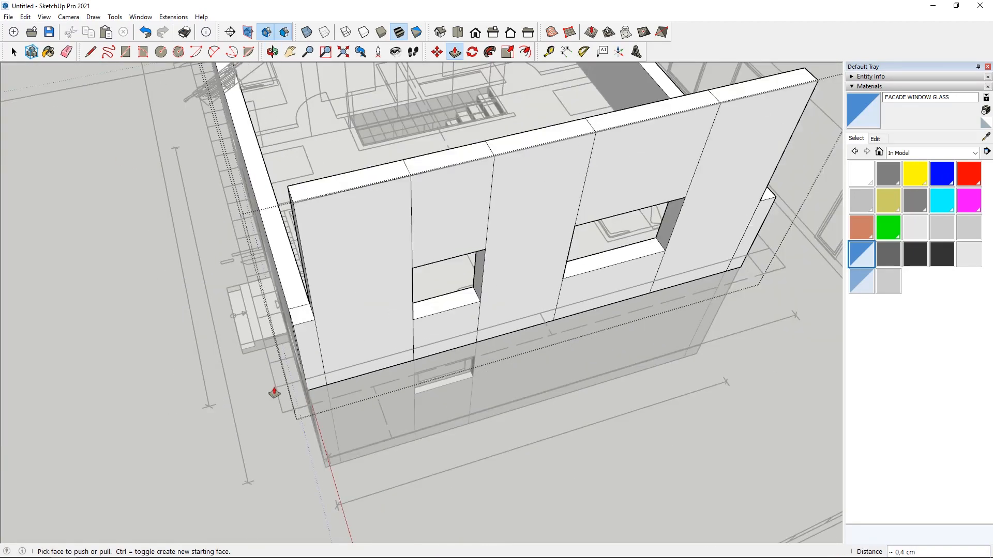
pyautogui.moveTo(275, 392); pyautogui.dragTo(338, 317, button='middle')
pyautogui.scroll(3, 338, 317)
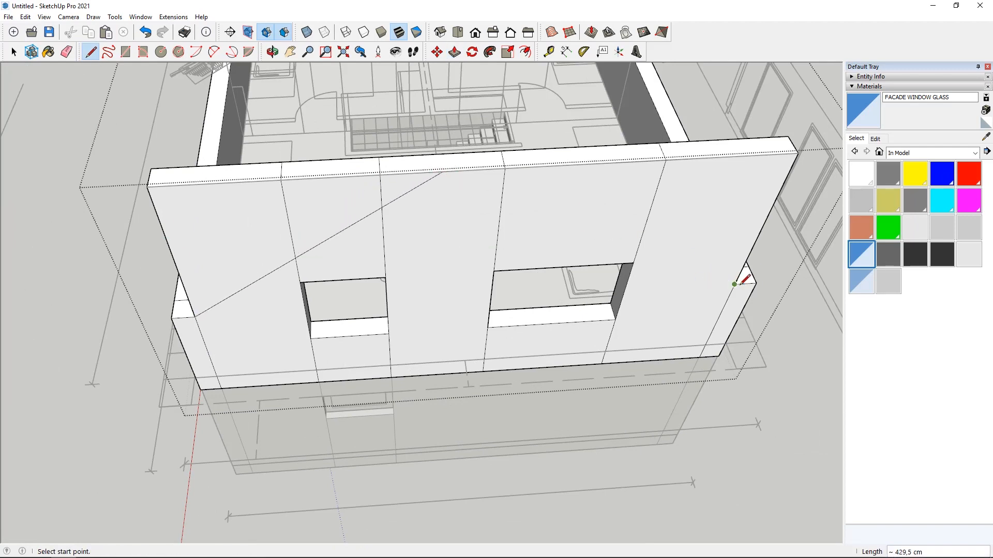
# Push the wall faces above the bathroom gable's first sloped line through the wall thickness to remove them.
pyautogui.click(454, 52)
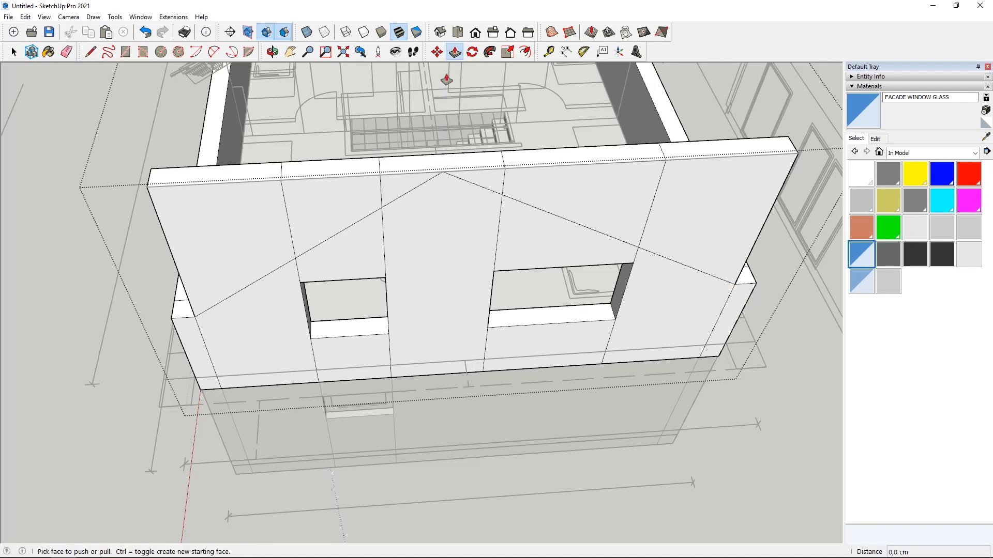
pyautogui.click(387, 193)
pyautogui.click(401, 155)
pyautogui.doubleClick(336, 231)
pyautogui.doubleClick(280, 230)
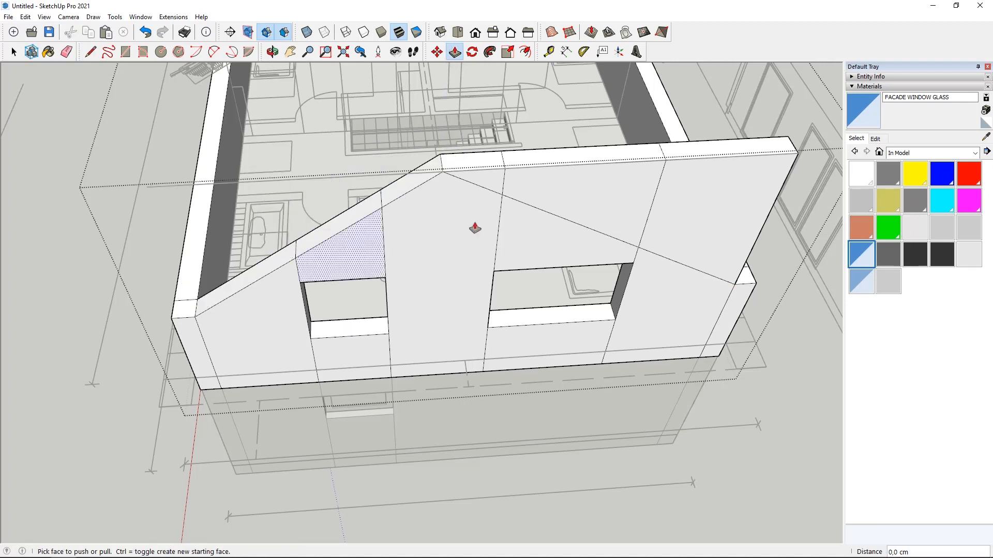
# Remove the remaining wall sections above the bathroom gable's other slope by pushing them through the wall thickness.
pyautogui.doubleClick(505, 177)
pyautogui.doubleClick(472, 184)
pyautogui.click(744, 237)
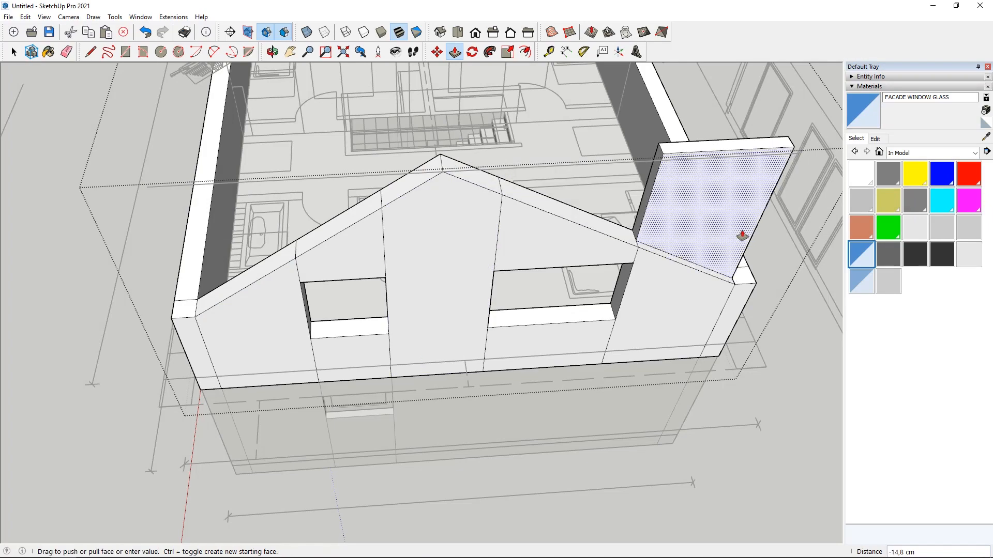
pyautogui.click(742, 235)
pyautogui.click(720, 235)
pyautogui.click(645, 189)
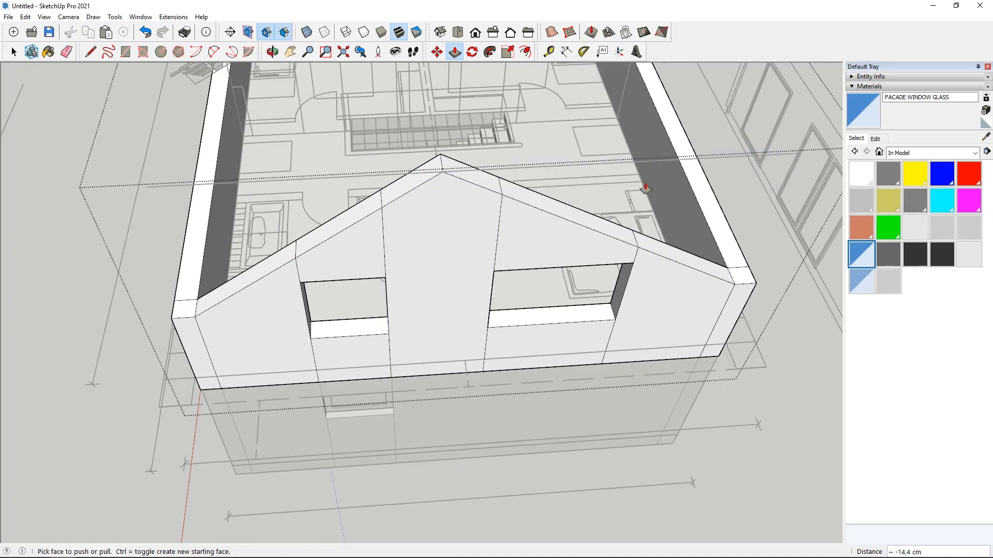
# Remove the wall sections above the opposite gable's first slope, up to the ridge, by pushing them through the wall thickness.
pyautogui.scroll(-3, 646, 189)
pyautogui.moveTo(645, 189); pyautogui.dragTo(740, 290, button='middle')
pyautogui.doubleClick(453, 232)
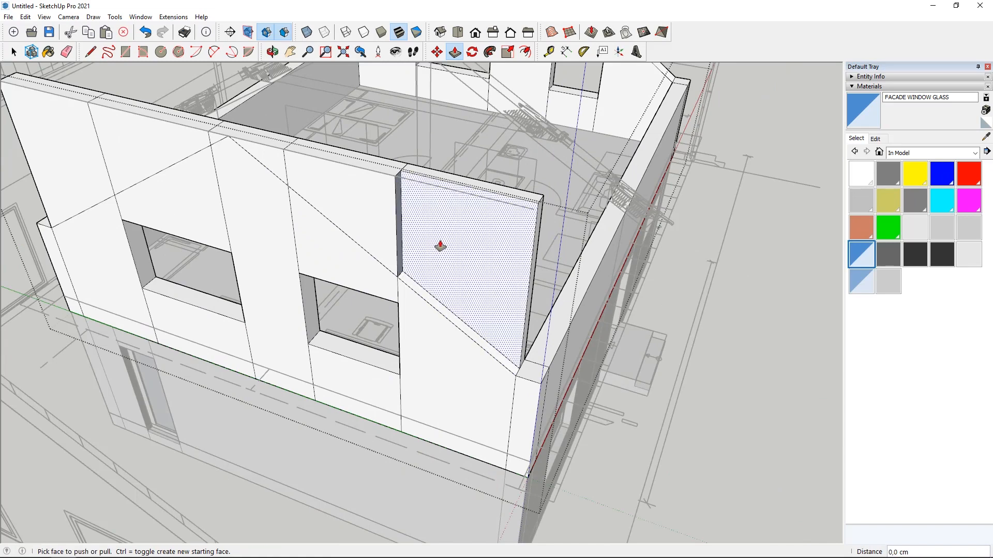
pyautogui.click(439, 245)
pyautogui.click(465, 225)
pyautogui.click(367, 206)
pyautogui.click(455, 215)
pyautogui.doubleClick(275, 160)
pyautogui.doubleClick(220, 138)
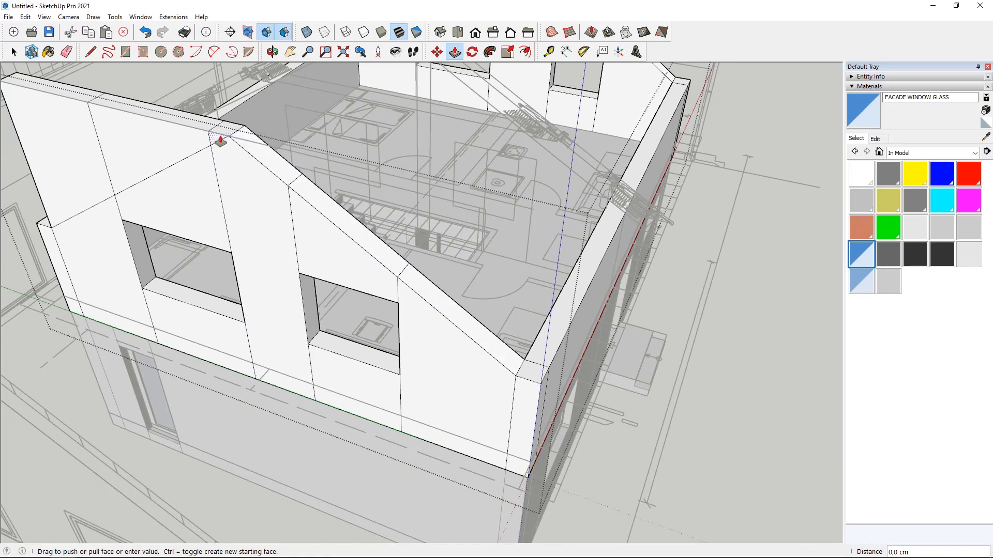
# Push away the remaining wall faces above the other slope of this second gable.
pyautogui.doubleClick(155, 153)
pyautogui.moveTo(104, 156); pyautogui.dragTo(207, 192, button='middle')
pyautogui.doubleClick(93, 246)
# Extend the gable's slope line to the outer wall corner and push the wedge above it 33 cm through the wall.
pyautogui.click(15, 53)
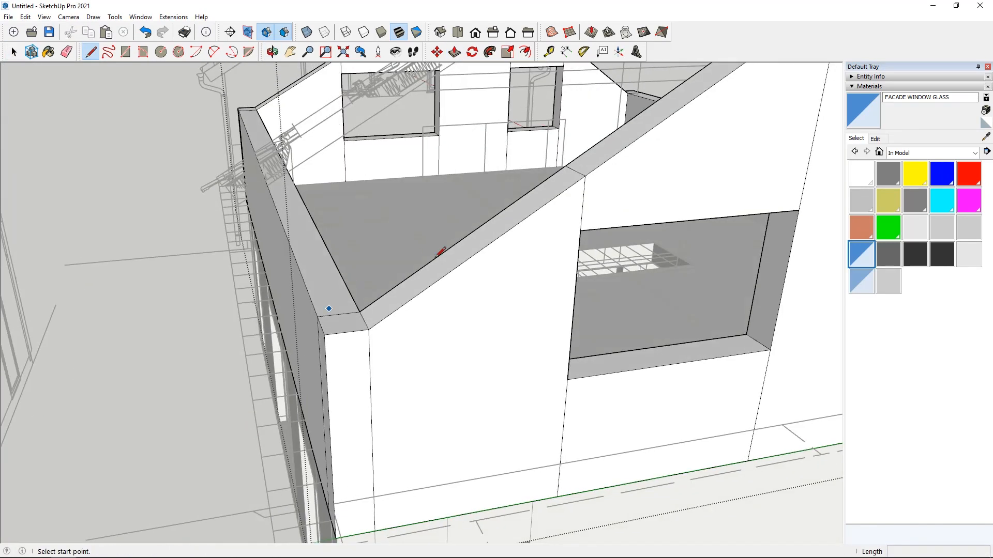
pyautogui.click(369, 329)
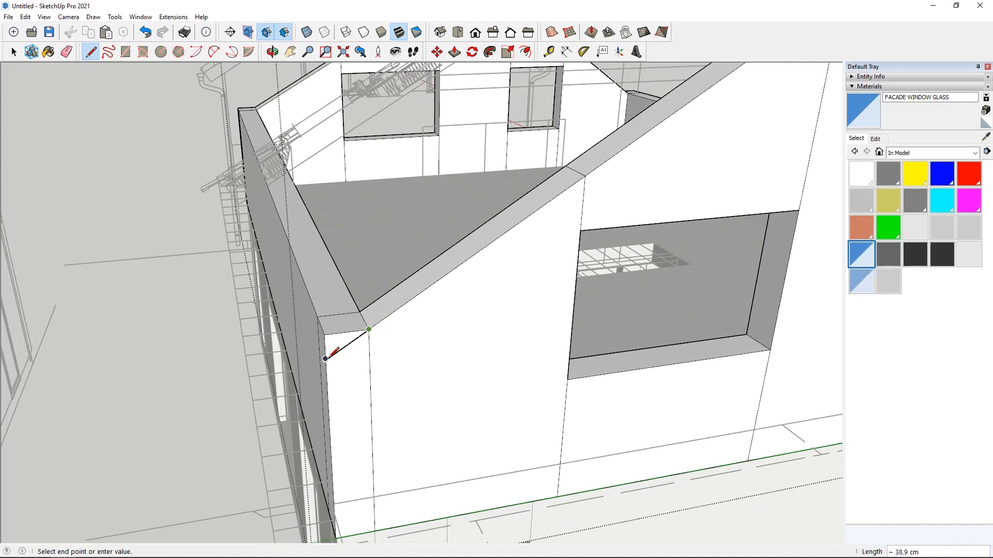
pyautogui.click(457, 53)
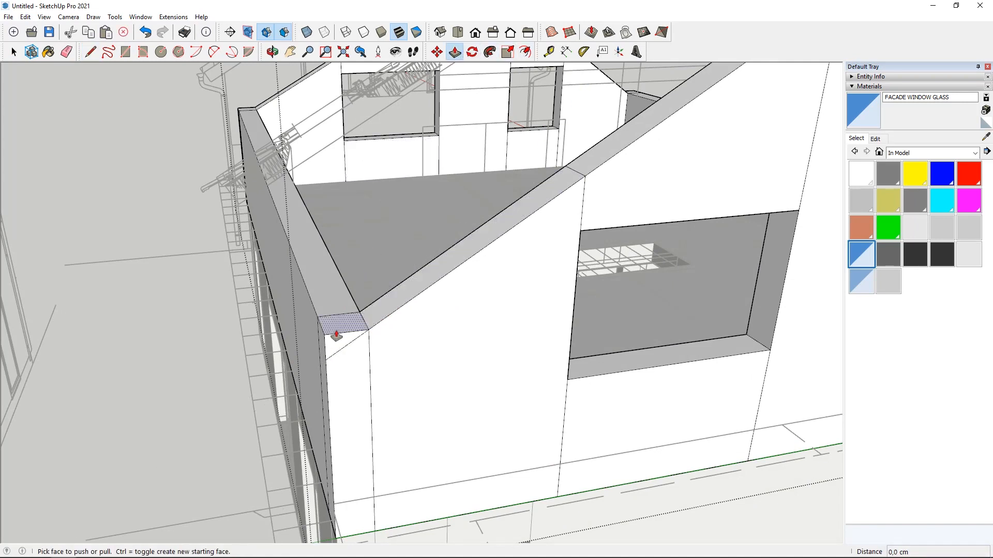
pyautogui.click(265, 250)
pyautogui.press('e')
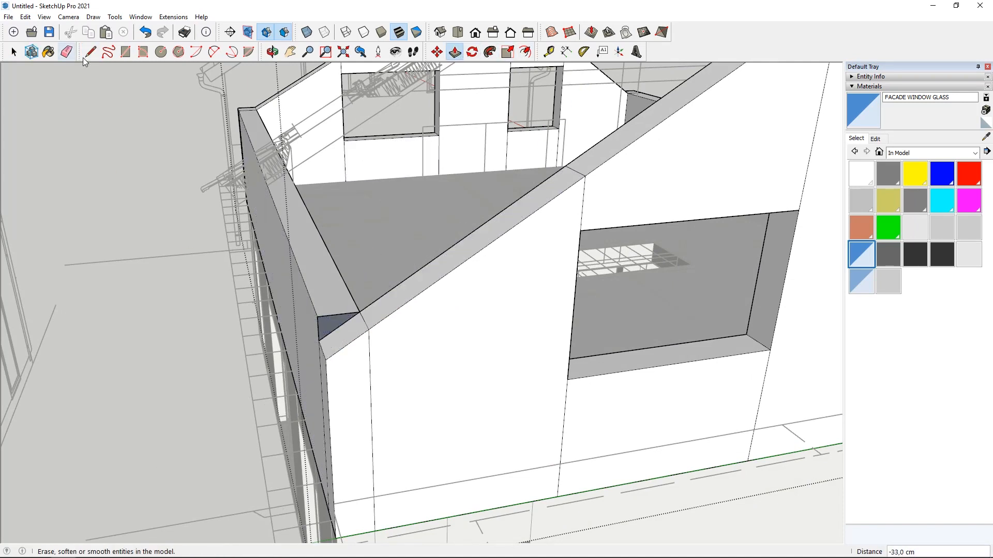
# Close the triangular end of the corner cut with a line and push it along the side wall to the far gable.
pyautogui.press('l')
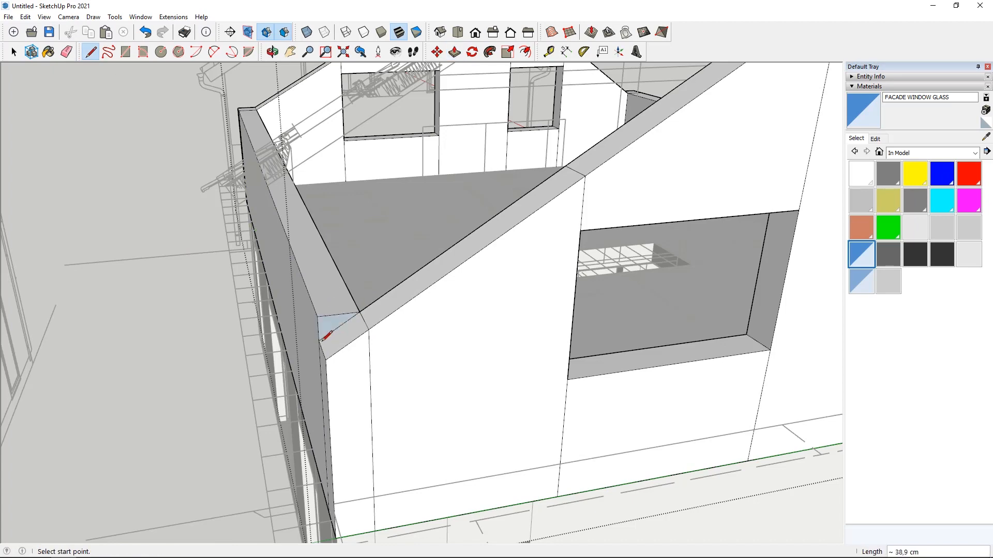
pyautogui.moveTo(323, 340); pyautogui.dragTo(572, 301, button='middle')
pyautogui.click(449, 53)
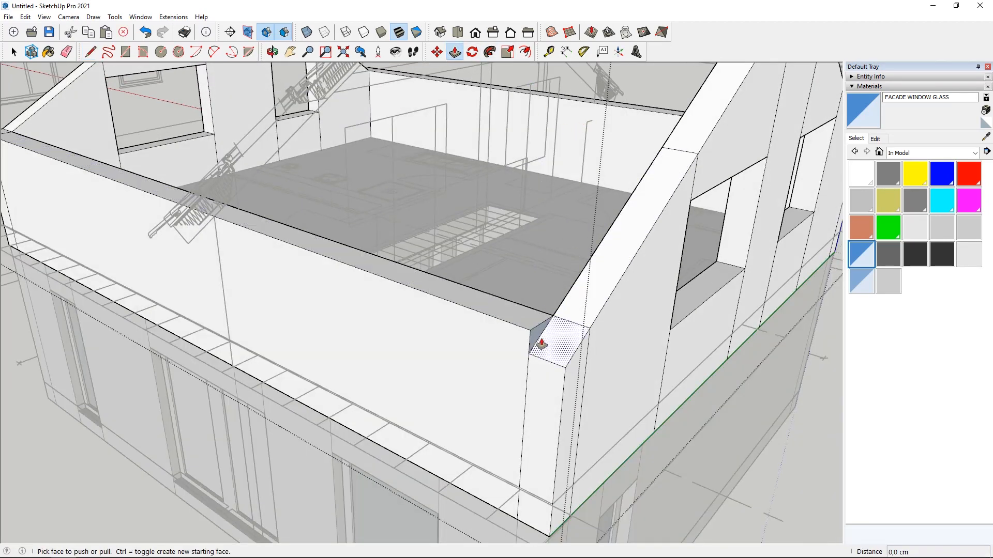
pyautogui.moveTo(77, 161); pyautogui.dragTo(477, 290, button='middle')
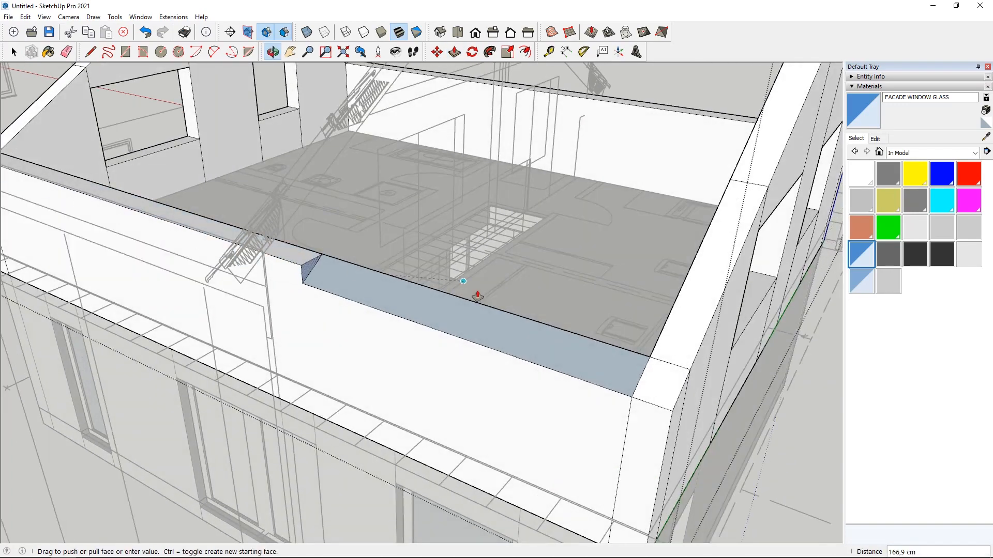
pyautogui.scroll(-3, 195, 218)
pyautogui.scroll(4, 206, 146)
pyautogui.moveTo(197, 168); pyautogui.dragTo(95, 71, button='middle')
# Draw the slope line at the side wall's far corner and push the remaining wedge 33 cm through the gable wall.
pyautogui.press('l')
pyautogui.click(153, 188)
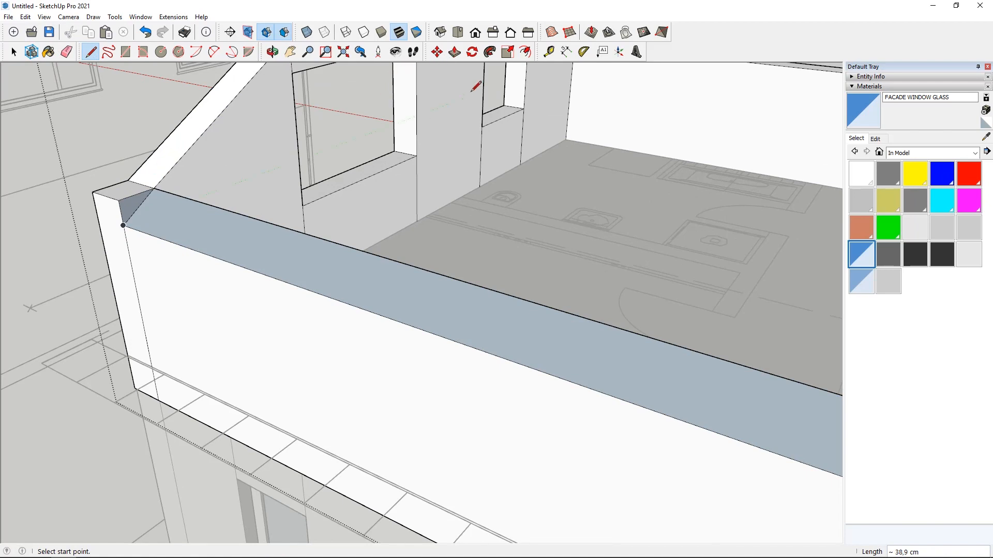
pyautogui.click(455, 51)
pyautogui.scroll(3, 134, 199)
pyautogui.click(136, 216)
pyautogui.click(80, 159)
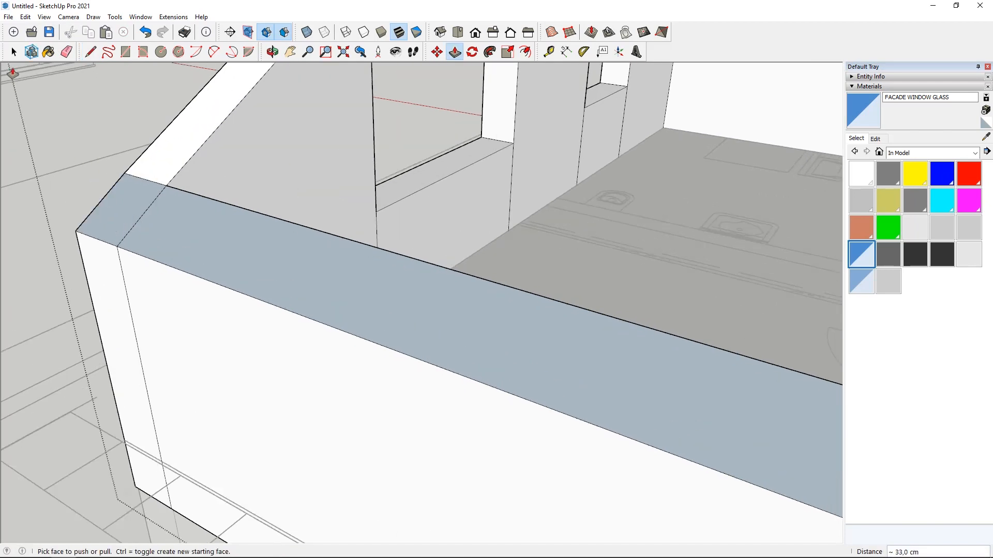
# Reverse the bevelled top face of the side wall so its front side faces outward.
pyautogui.click(14, 51)
pyautogui.rightClick(176, 214)
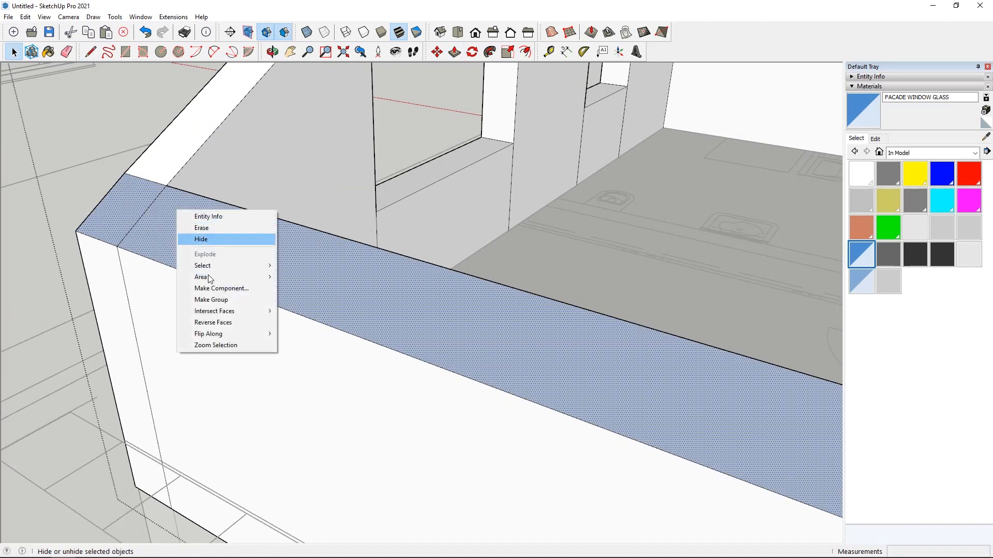
pyautogui.click(218, 321)
pyautogui.scroll(-3, 147, 265)
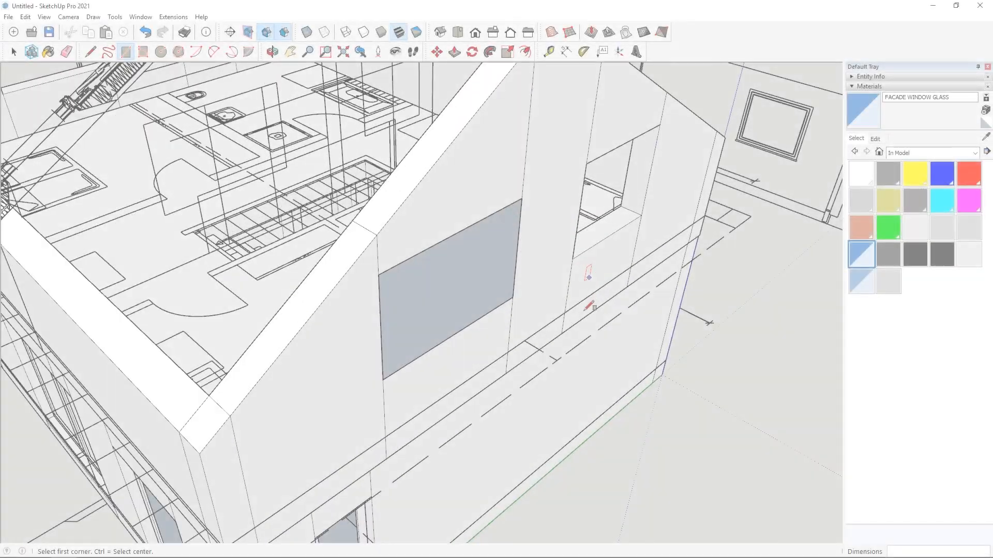
# Group the rectangle filling the gable's larger window opening and open that group for editing.
pyautogui.moveTo(594, 299); pyautogui.dragTo(504, 349, button='middle')
pyautogui.scroll(3, 504, 348)
pyautogui.press('r')
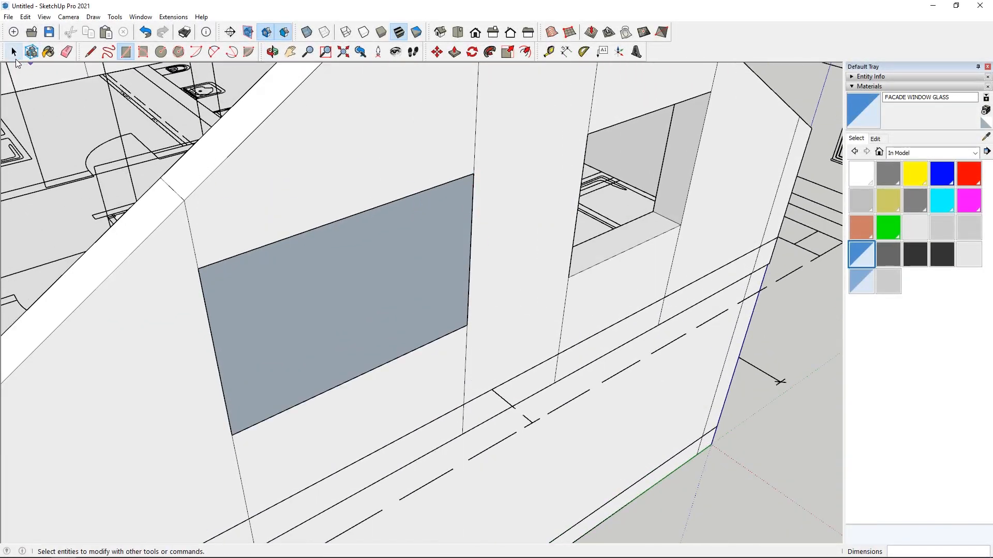
pyautogui.click(14, 53)
pyautogui.click(403, 250)
pyautogui.rightClick(404, 250)
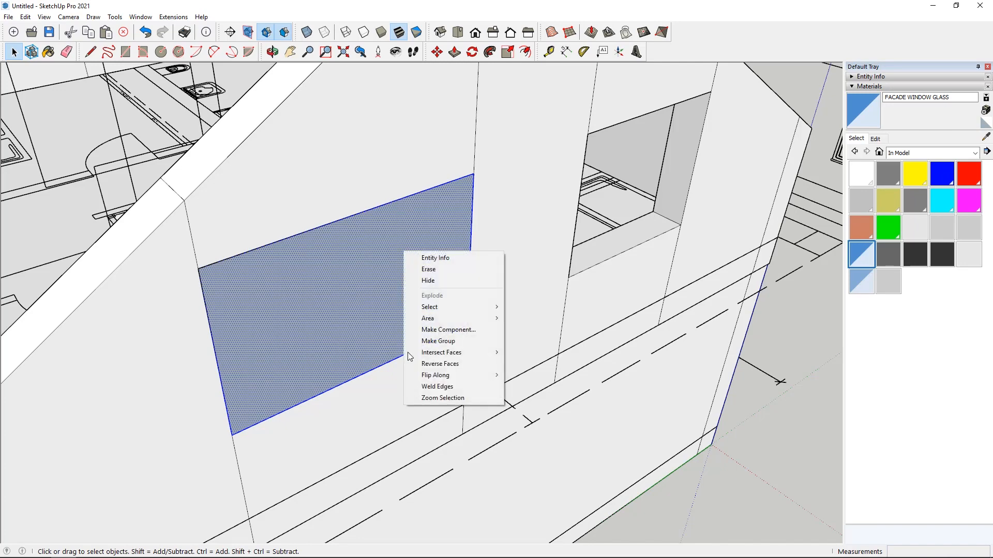
pyautogui.click(438, 341)
pyautogui.scroll(-3, 407, 259)
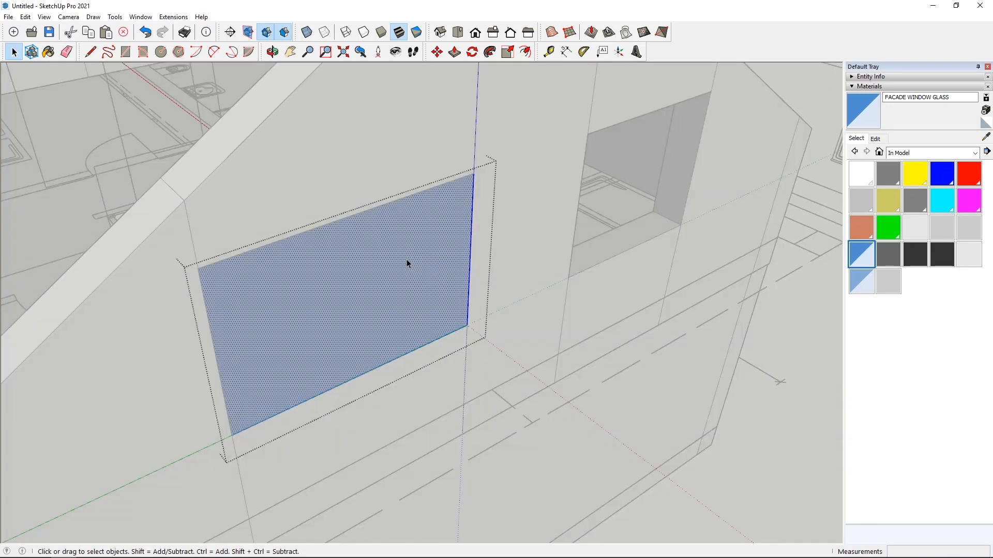
# Draw a rectangle of about 129.4 by 150 cm filling the gable's second window opening inside the open group.
pyautogui.moveTo(321, 283); pyautogui.dragTo(163, 72, button='middle')
pyautogui.click(130, 53)
pyautogui.moveTo(361, 268); pyautogui.dragTo(383, 313, button='middle')
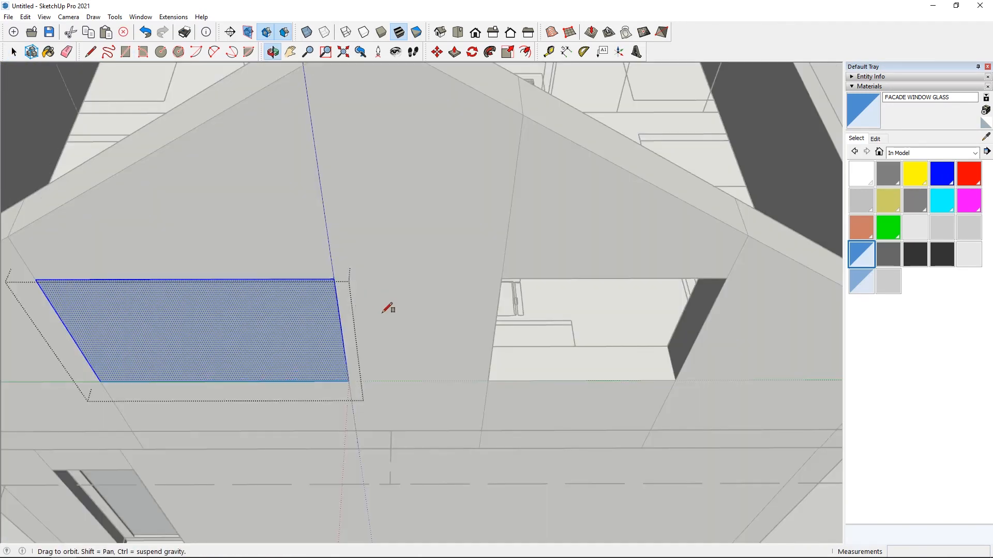
pyautogui.click(488, 381)
pyautogui.click(723, 279)
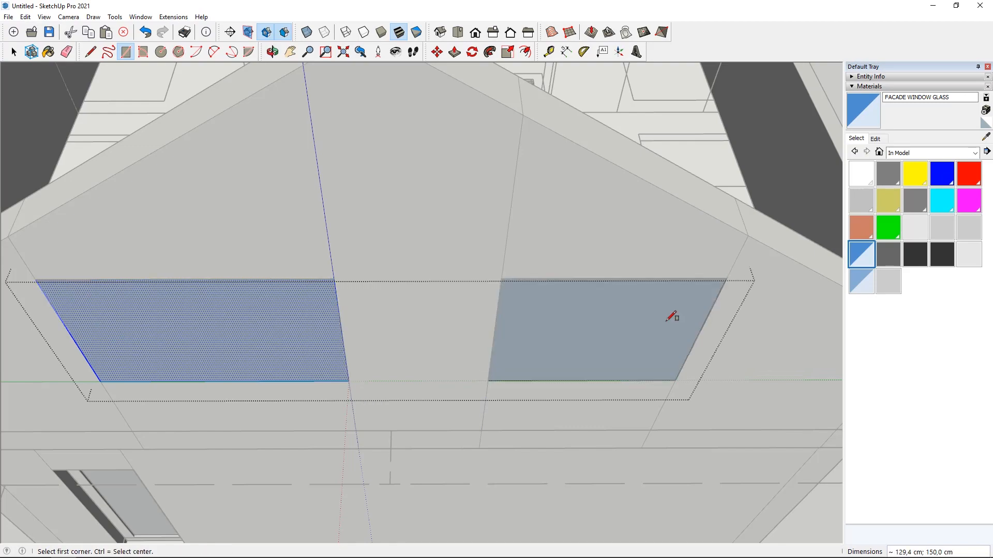
# Offset the window rectangles inward to outline their frames.
pyautogui.scroll(-3, 472, 347)
pyautogui.moveTo(472, 348); pyautogui.dragTo(336, 305, button='middle')
pyautogui.scroll(-3, 336, 305)
pyautogui.moveTo(627, 336); pyautogui.dragTo(427, 410, button='middle')
pyautogui.press('f')
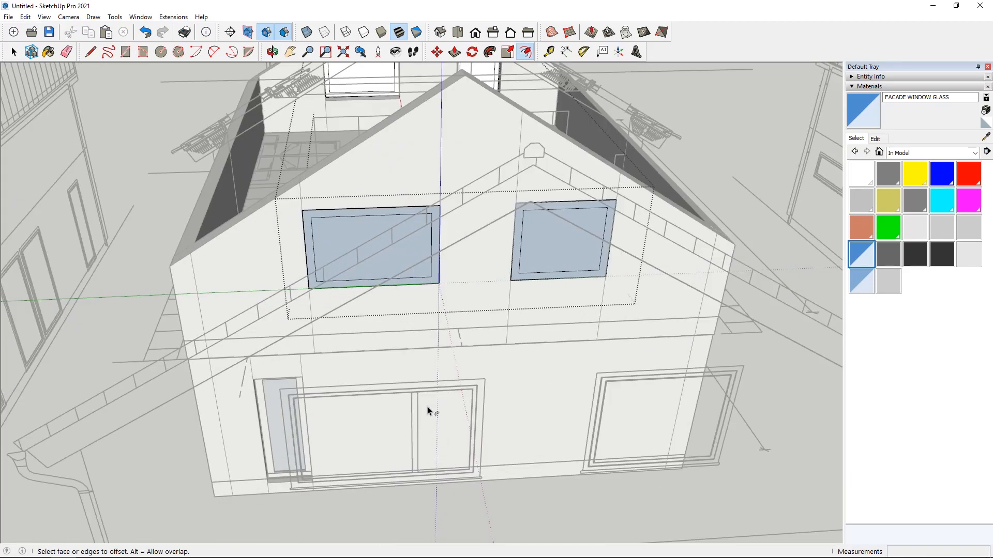
pyautogui.scroll(3, 448, 207)
pyautogui.moveTo(459, 186); pyautogui.dragTo(436, 339, button='middle')
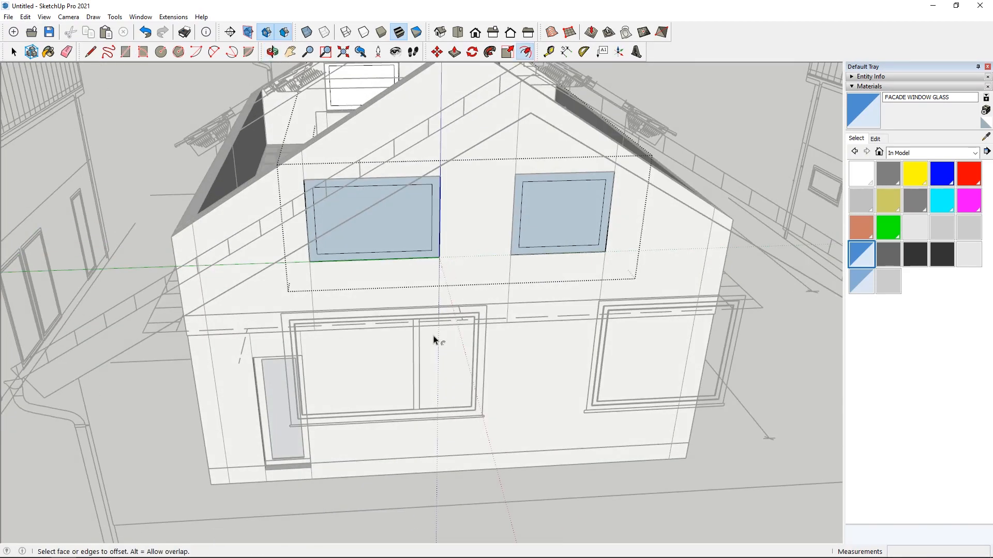
pyautogui.scroll(3, 379, 191)
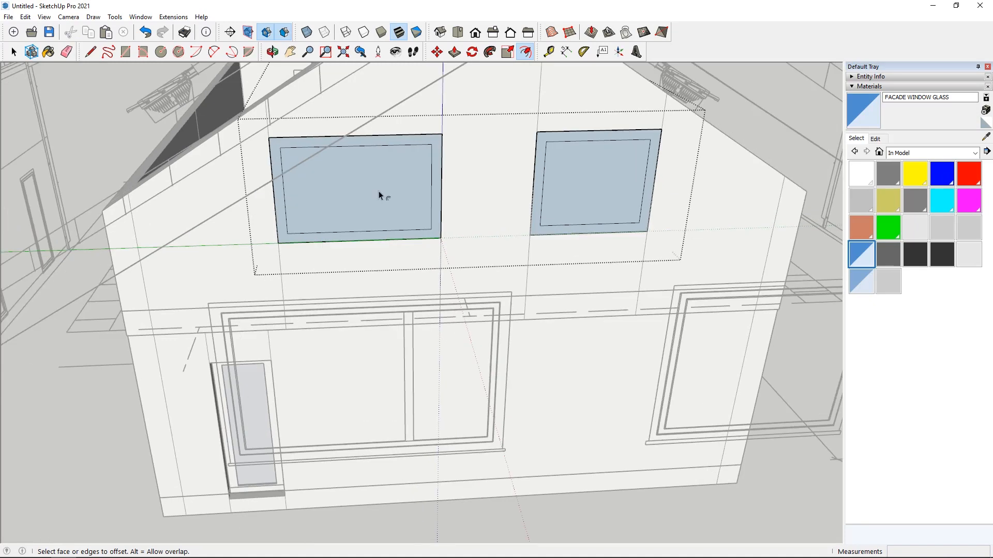
# Copy the larger window's inner frame edge across the pane to the first mullion line in the elevation drawing.
pyautogui.click(437, 56)
pyautogui.scroll(3, 288, 217)
pyautogui.click(284, 204)
pyautogui.press('ctrl')
pyautogui.scroll(-3, 332, 202)
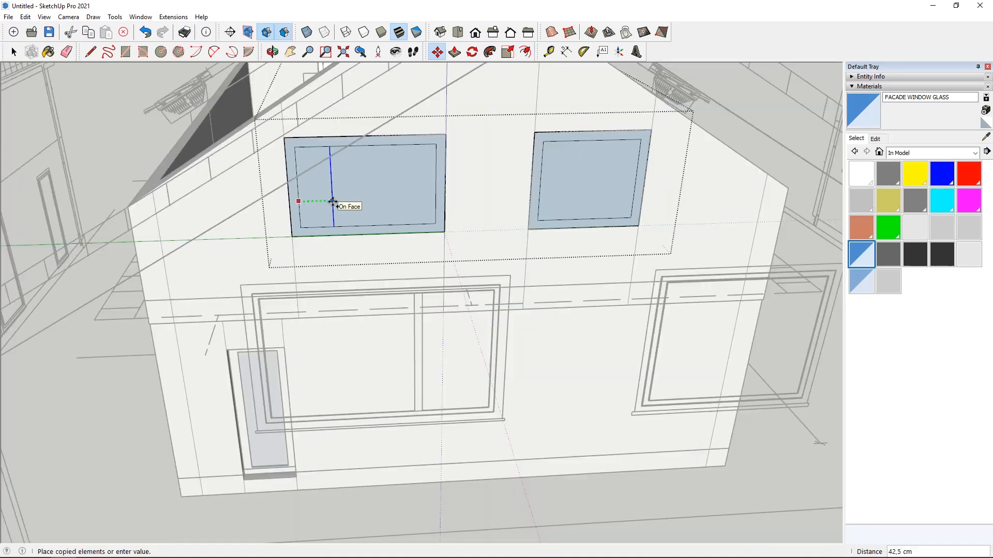
pyautogui.scroll(4, 411, 302)
pyautogui.click(427, 263)
# Copy the mullion edge sideways to the mullion's other side as shown in the elevation drawing.
pyautogui.scroll(-2, 427, 264)
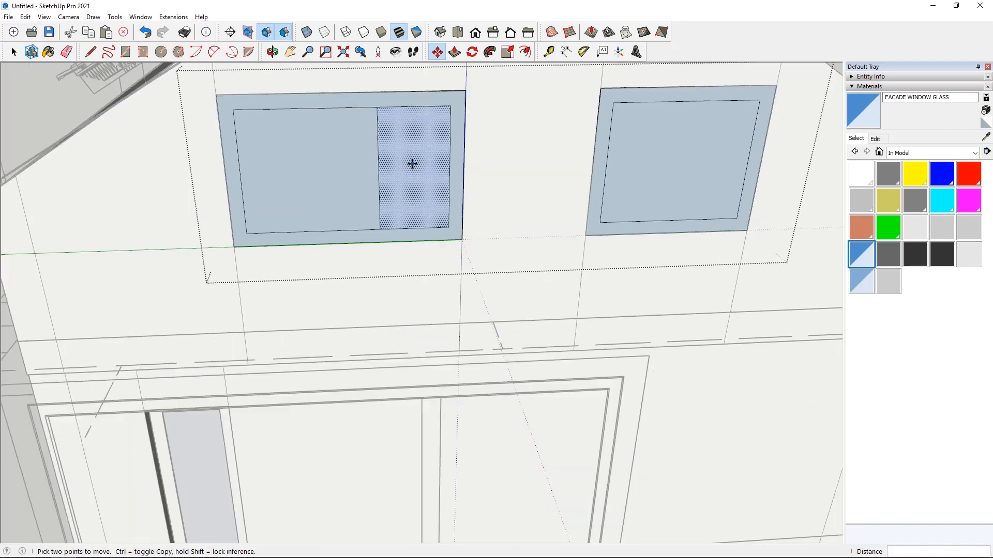
pyautogui.scroll(3, 387, 153)
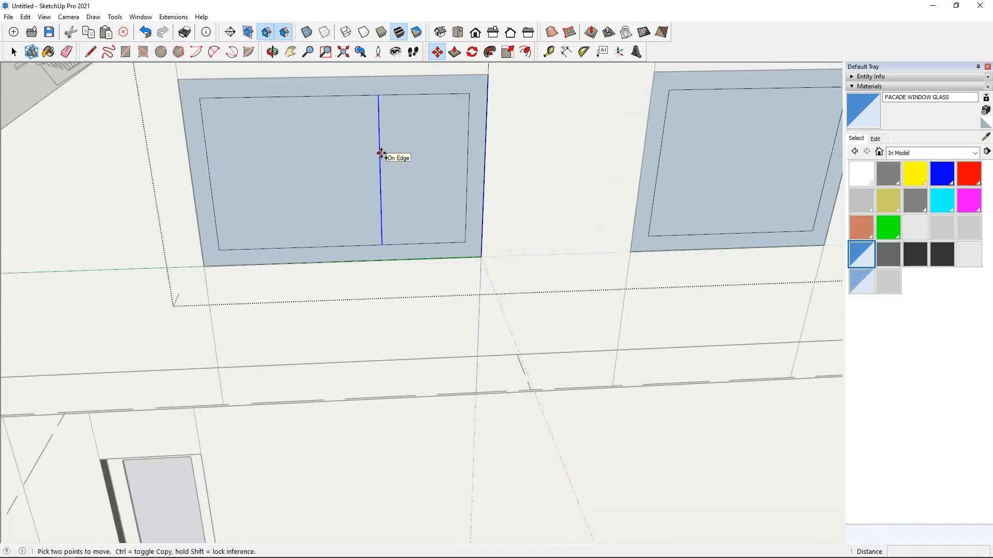
pyautogui.click(380, 154)
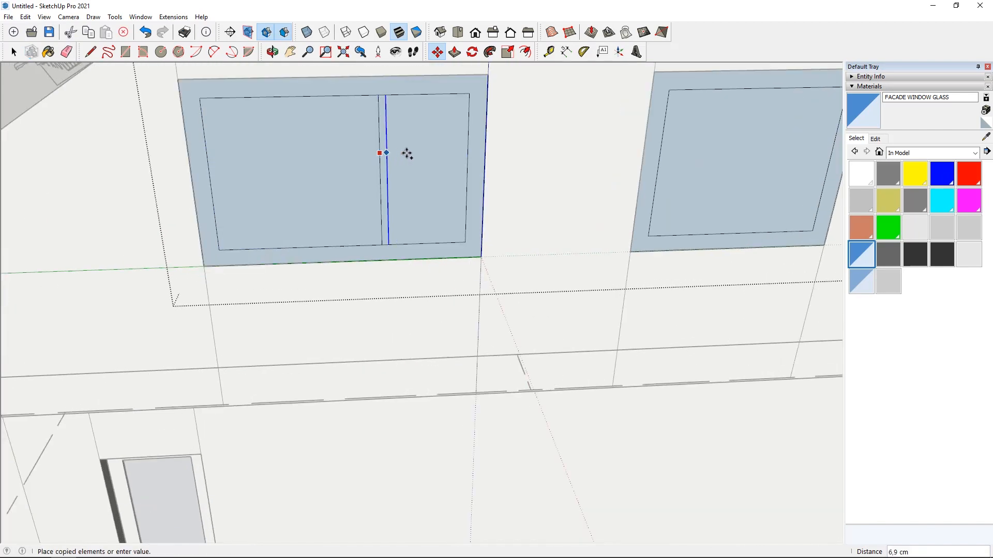
pyautogui.scroll(-3, 411, 155)
pyautogui.scroll(3, 456, 305)
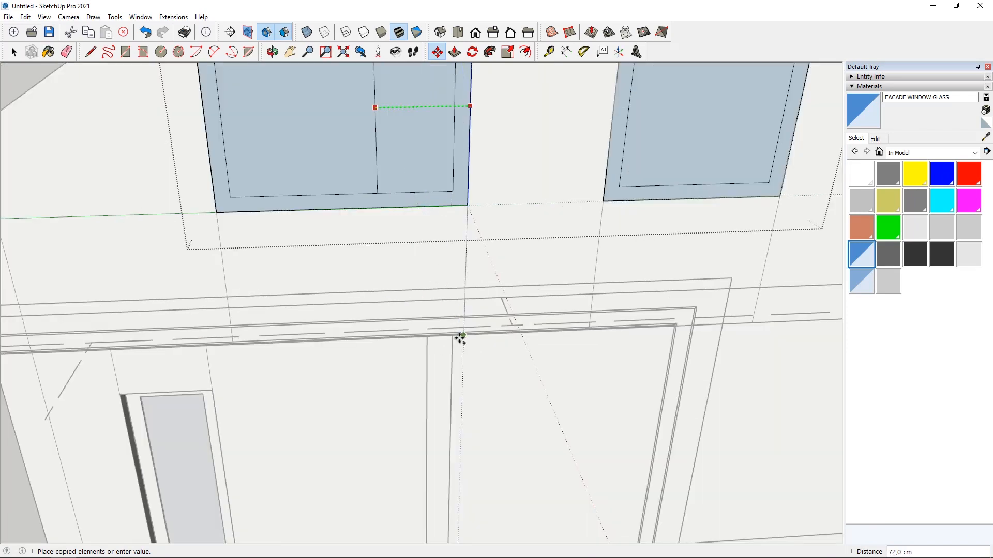
pyautogui.scroll(3, 458, 339)
pyautogui.scroll(-3, 455, 336)
pyautogui.moveTo(440, 366); pyautogui.dragTo(422, 374, button='middle')
pyautogui.click(369, 357)
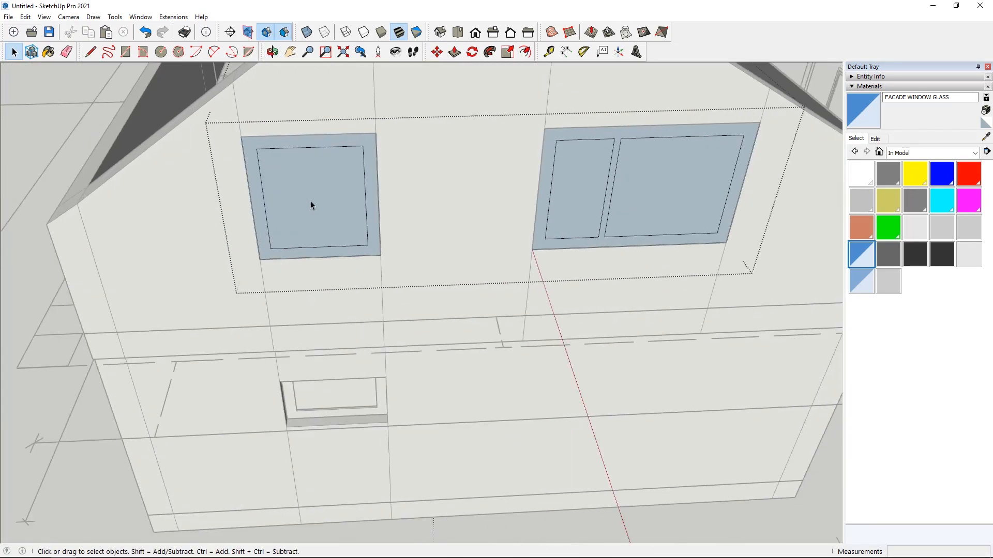
# Cut out the inner pane faces of the windows on both gables, leaving only the frames and mullions.
pyautogui.click(310, 202)
pyautogui.keyDown('ctrl'); pyautogui.click(584, 189); pyautogui.keyUp('ctrl')
pyautogui.keyDown('ctrl'); pyautogui.click(635, 195); pyautogui.keyUp('ctrl')
pyautogui.scroll(-5, 597, 248)
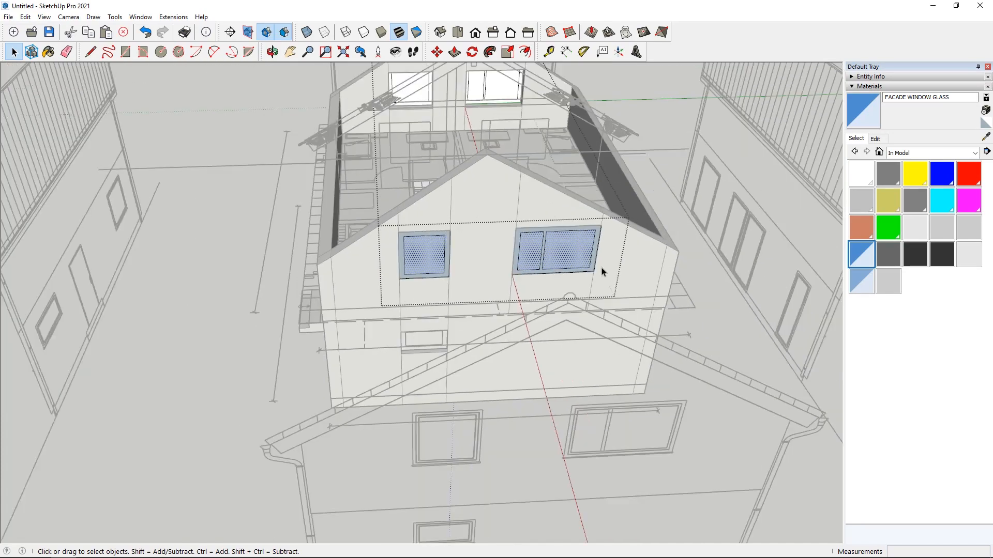
pyautogui.moveTo(601, 270); pyautogui.dragTo(440, 373, button='middle')
pyautogui.scroll(4, 439, 378)
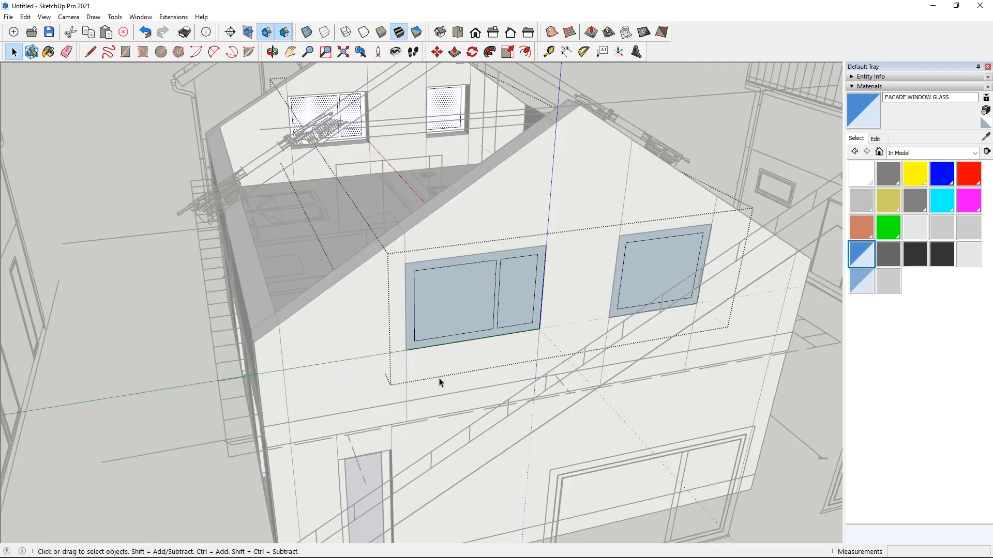
pyautogui.keyDown('ctrl'); pyautogui.click(656, 268); pyautogui.keyUp('ctrl')
pyautogui.moveTo(464, 306); pyautogui.dragTo(491, 363, button='middle')
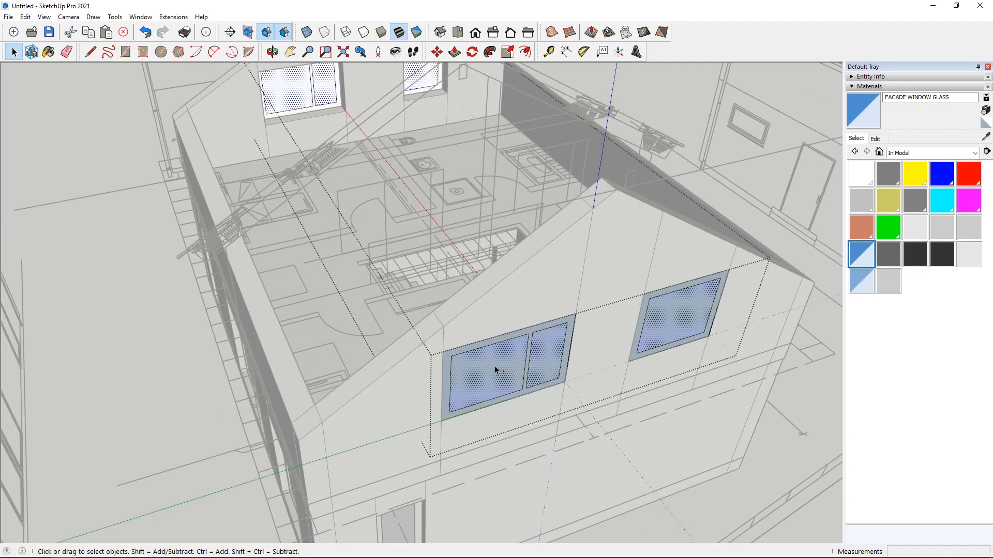
pyautogui.hotkey('ctrl', 'x')
# Hide the upper-floor exterior walls so the window frames are accessible.
pyautogui.moveTo(177, 381); pyautogui.dragTo(511, 134, button='middle')
pyautogui.click(454, 53)
pyautogui.moveTo(394, 222); pyautogui.dragTo(347, 191, button='middle')
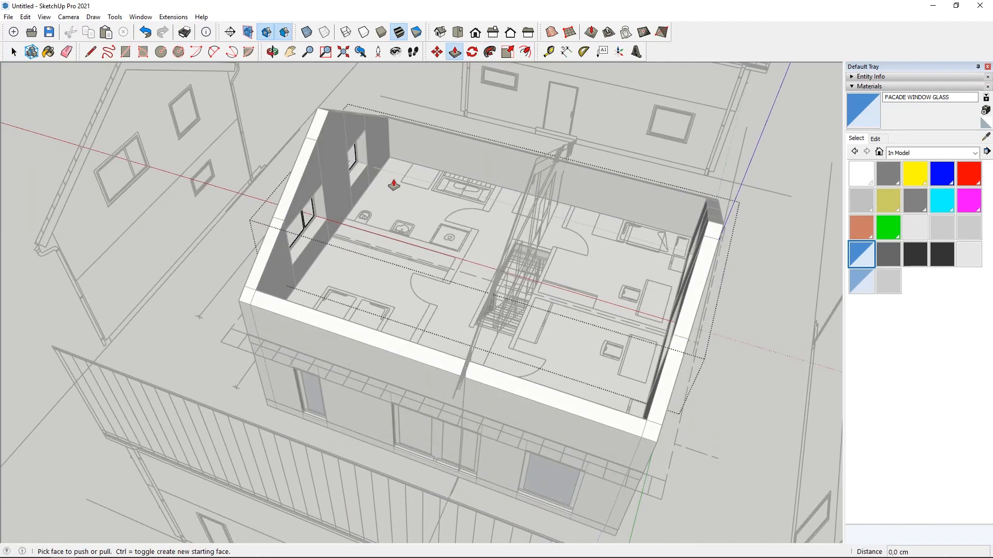
pyautogui.scroll(5, 395, 185)
pyautogui.click(11, 52)
pyautogui.click(271, 240)
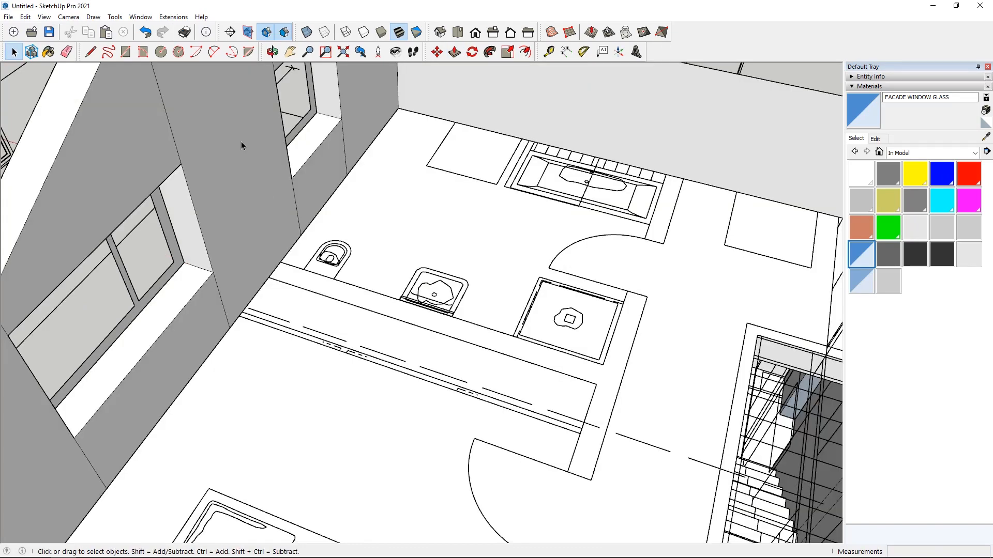
pyautogui.rightClick(241, 141)
pyautogui.click(269, 172)
# Push/Pull the gable window frame faces inward to give the frames a depth of about 18.9 cm.
pyautogui.moveTo(290, 171); pyautogui.dragTo(362, 311, button='middle')
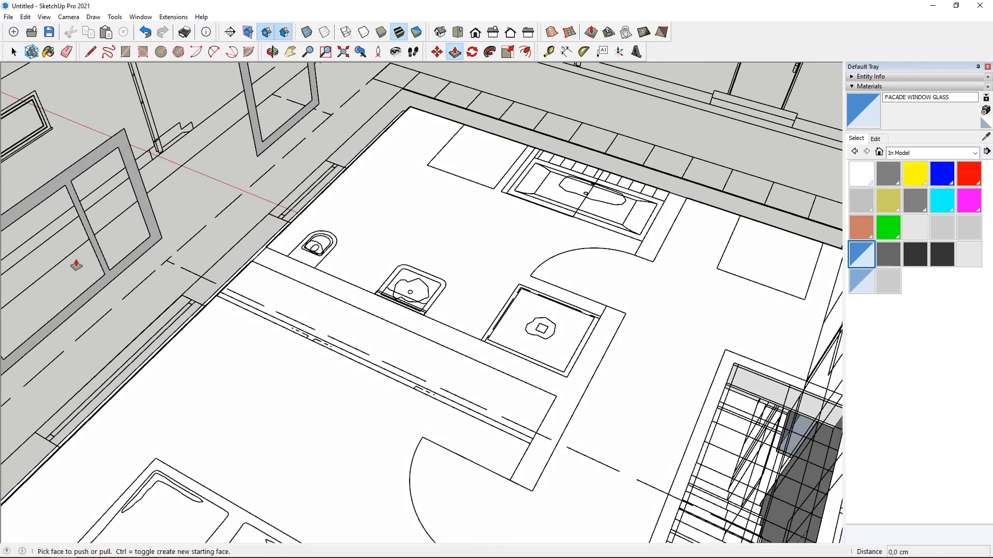
pyautogui.scroll(3, 222, 236)
pyautogui.press('space')
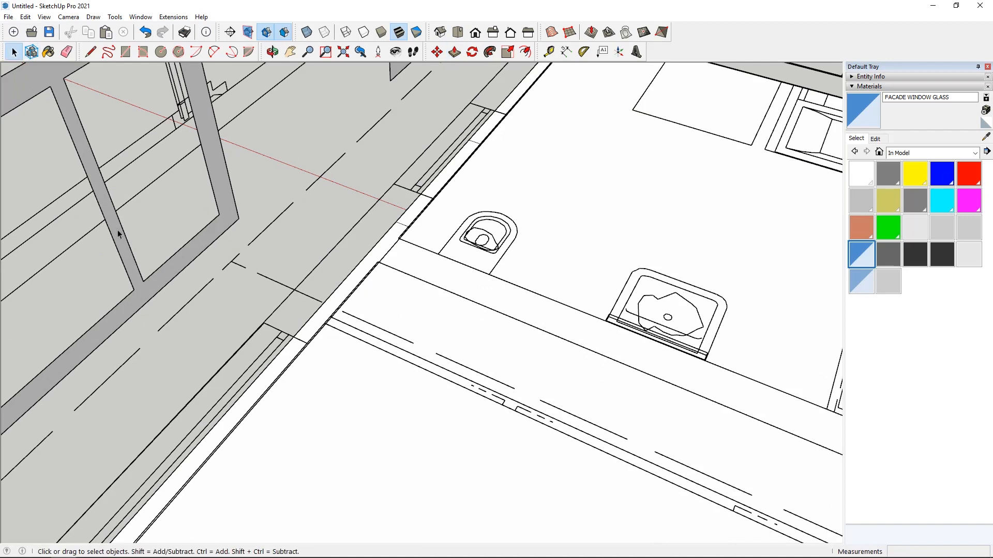
pyautogui.doubleClick(118, 245)
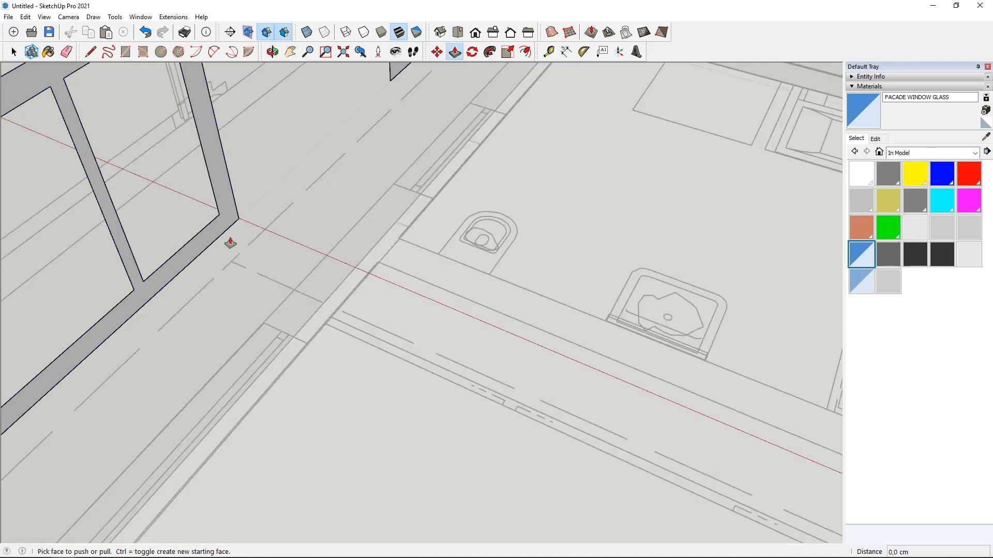
pyautogui.moveTo(228, 223); pyautogui.dragTo(261, 368)
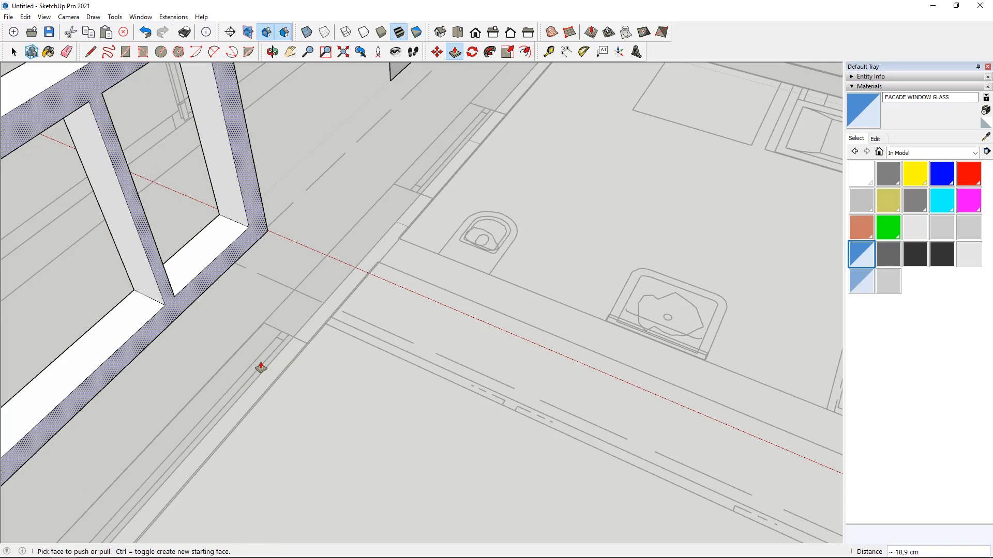
pyautogui.moveTo(261, 368); pyautogui.dragTo(269, 290, button='middle')
# Paste the cut glass panes in place outside the frame group and make them a group of their own.
pyautogui.scroll(-5, 269, 289)
pyautogui.click(14, 53)
pyautogui.moveTo(393, 279); pyautogui.dragTo(501, 331, button='middle')
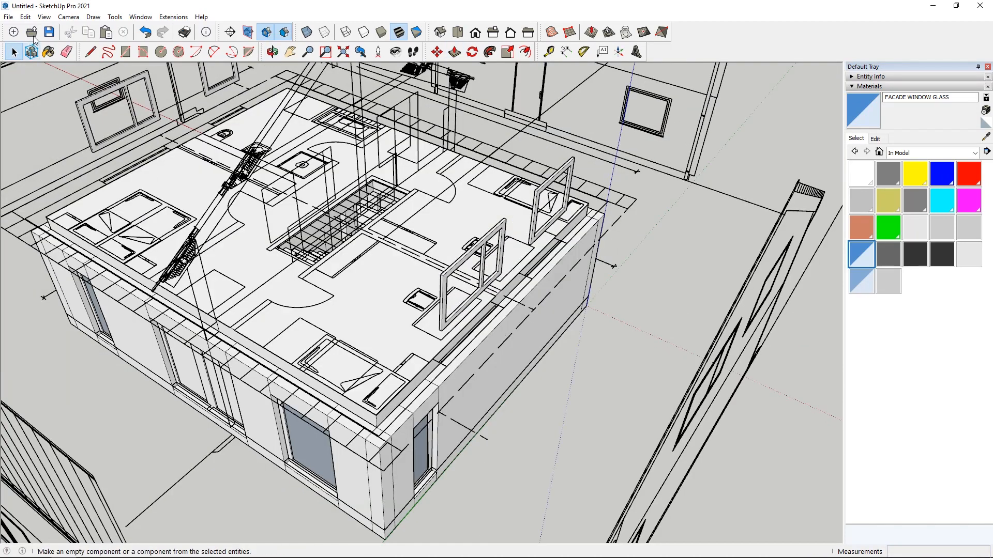
pyautogui.click(26, 16)
pyautogui.click(44, 89)
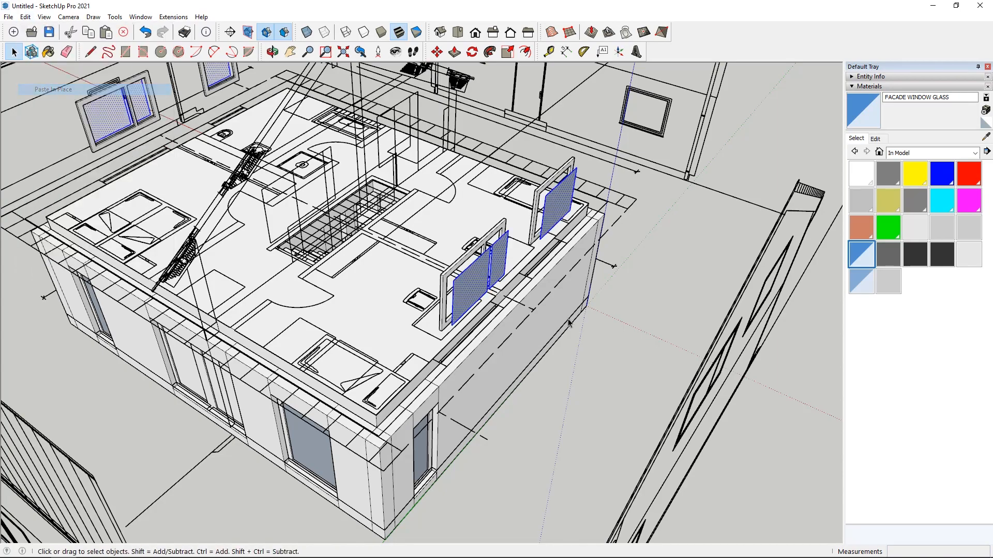
pyautogui.moveTo(486, 310); pyautogui.dragTo(522, 293, button='middle')
pyautogui.scroll(3, 521, 293)
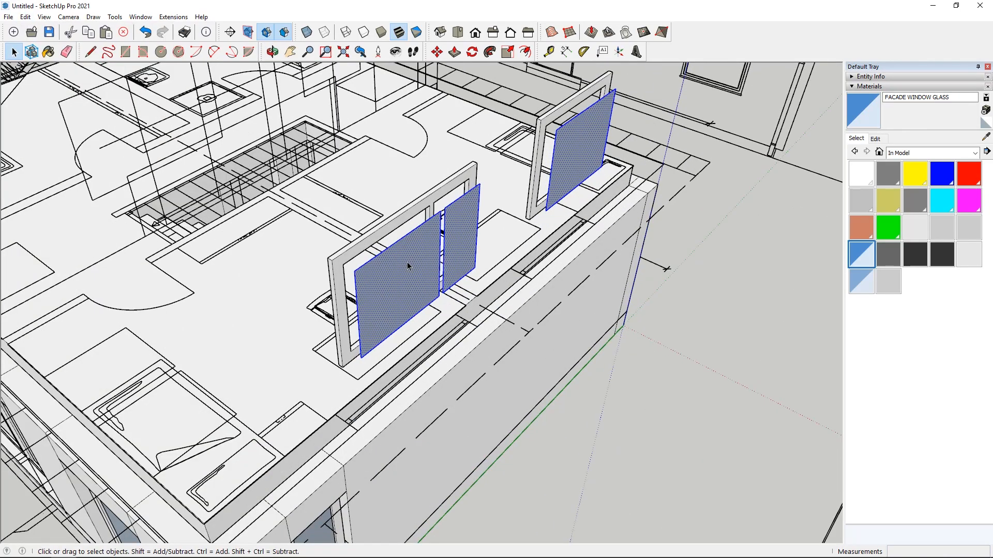
pyautogui.scroll(-5, 407, 262)
pyautogui.scroll(5, 445, 294)
pyautogui.scroll(-5, 446, 294)
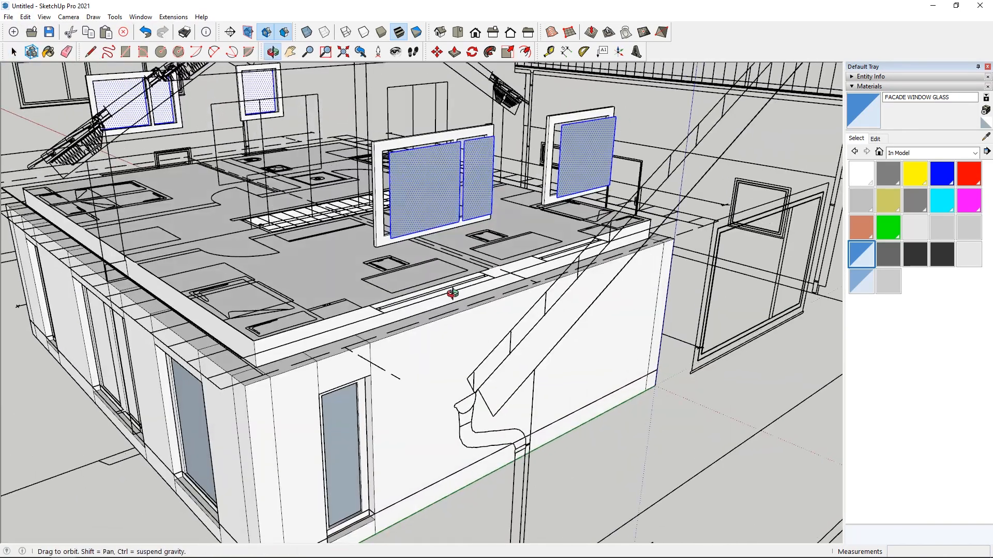
pyautogui.scroll(7, 489, 282)
pyautogui.rightClick(487, 278)
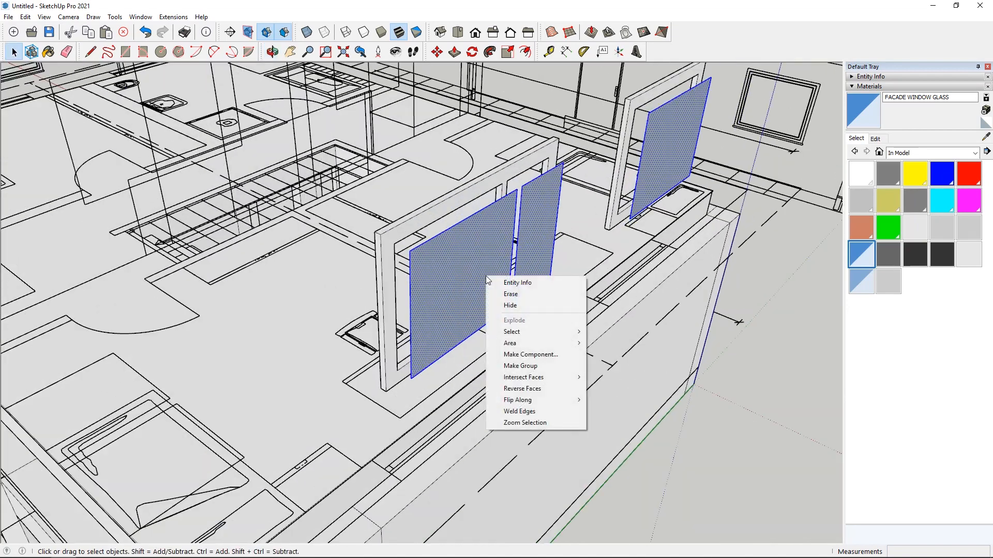
pyautogui.click(520, 366)
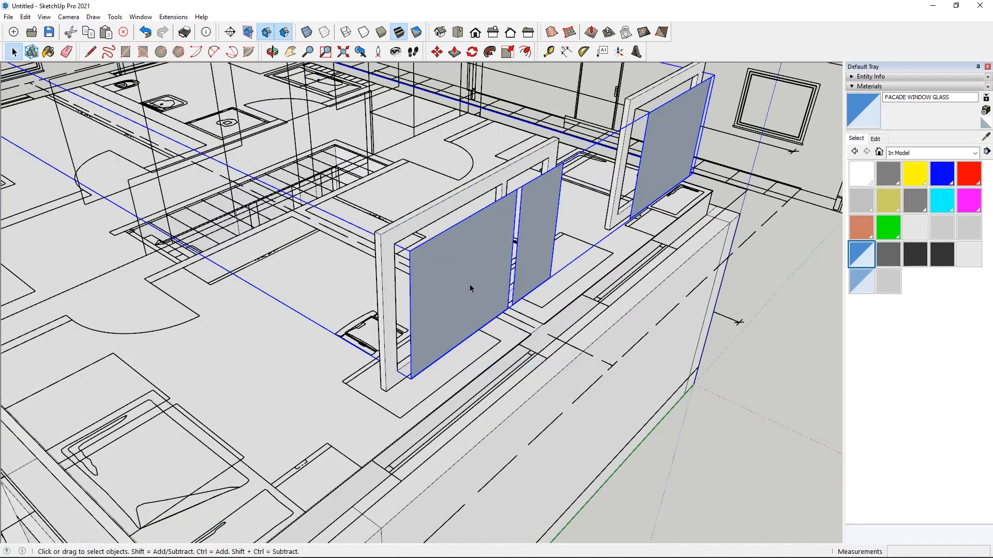
# Inside the glass group, move the panes of one gable inward so they sit within the depth of their frames.
pyautogui.moveTo(420, 302); pyautogui.dragTo(502, 292, button='middle')
pyautogui.doubleClick(503, 293)
pyautogui.doubleClick(504, 293)
pyautogui.scroll(-2, 503, 292)
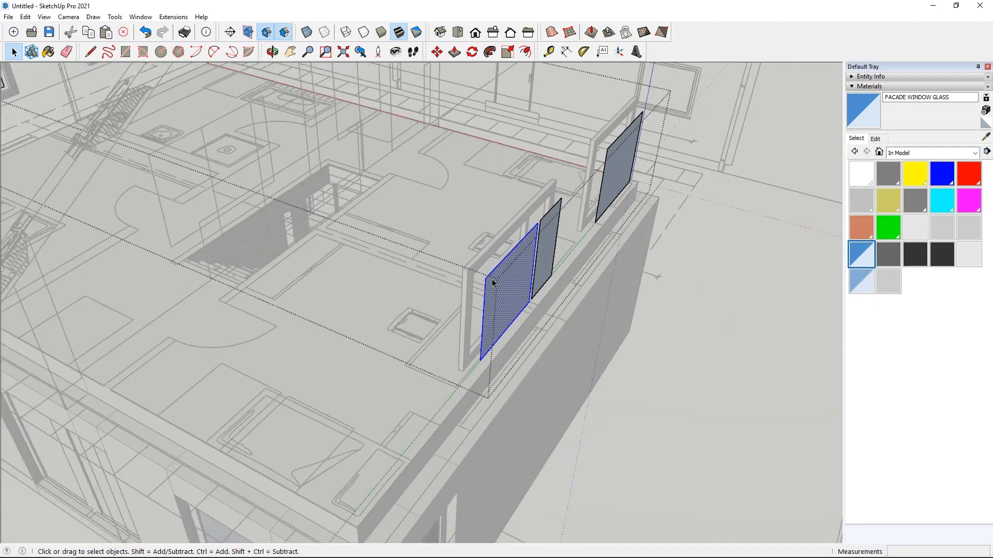
pyautogui.moveTo(232, 356); pyautogui.dragTo(362, 390, button='middle')
pyautogui.moveTo(683, 151); pyautogui.dragTo(724, 68)
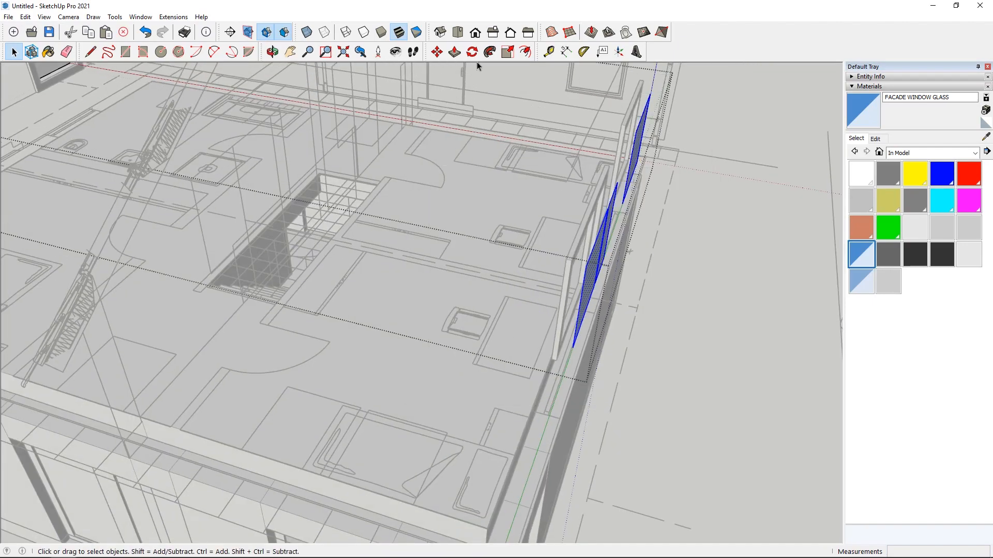
pyautogui.click(437, 52)
pyautogui.moveTo(465, 217); pyautogui.dragTo(514, 250, button='middle')
pyautogui.scroll(8, 648, 228)
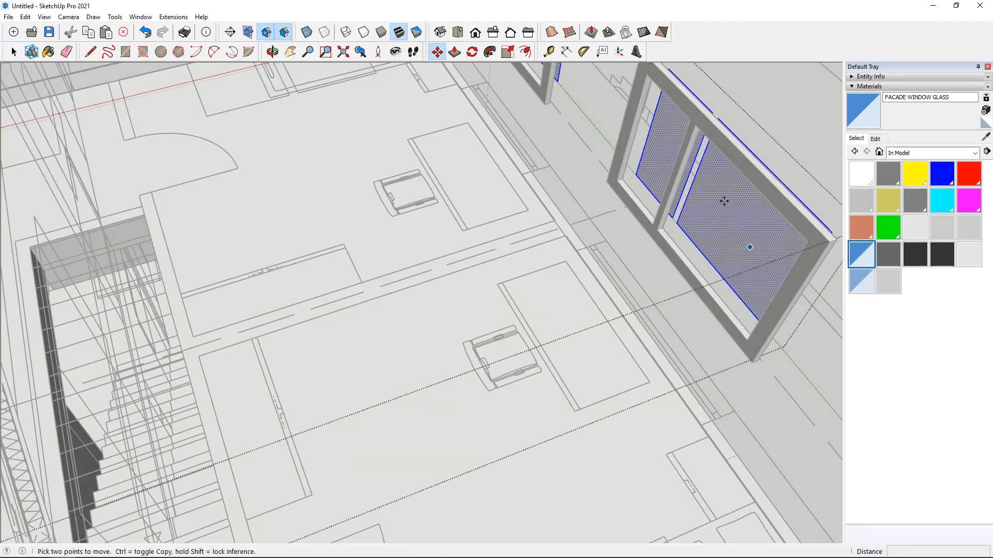
pyautogui.scroll(2, 628, 251)
pyautogui.click(617, 253)
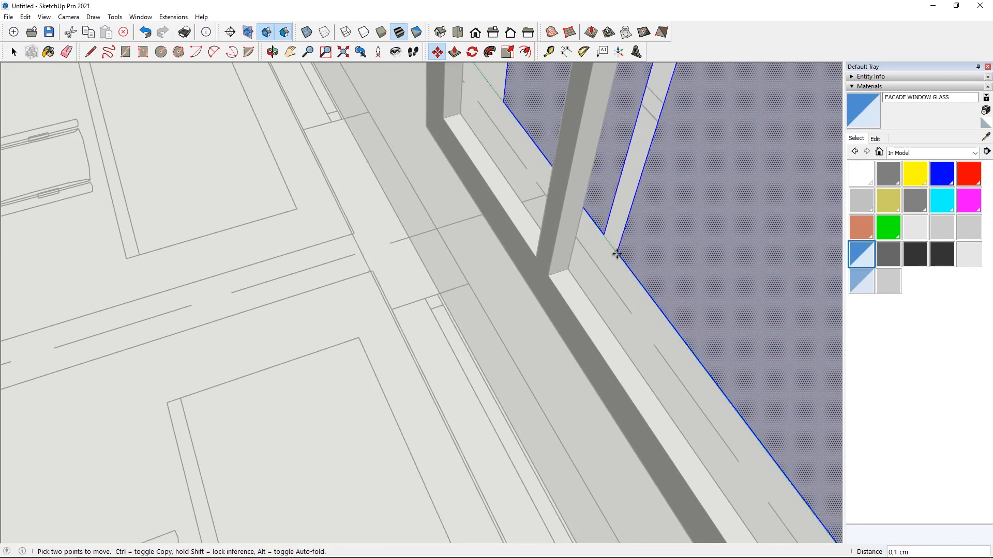
pyautogui.scroll(4, 536, 268)
pyautogui.scroll(-10, 526, 282)
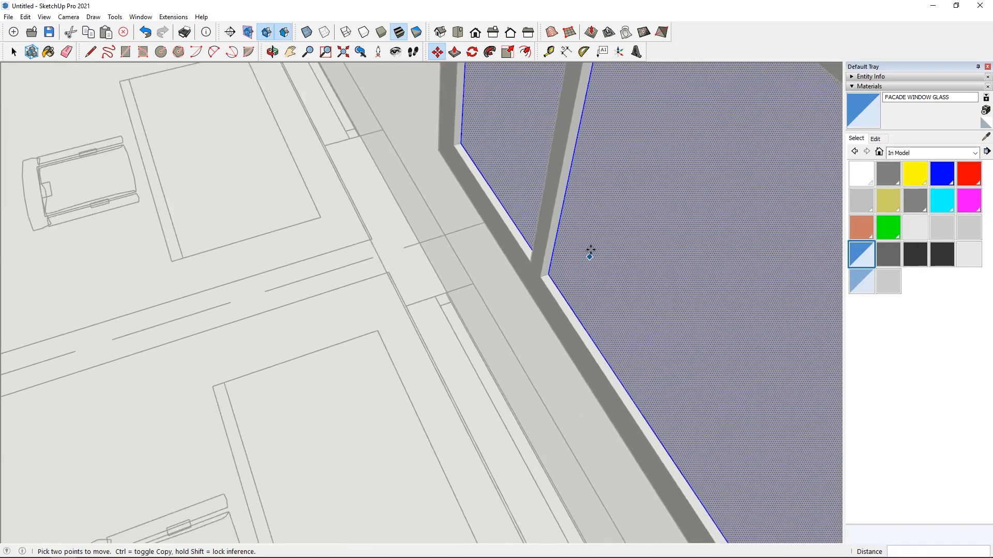
pyautogui.scroll(-3, 695, 192)
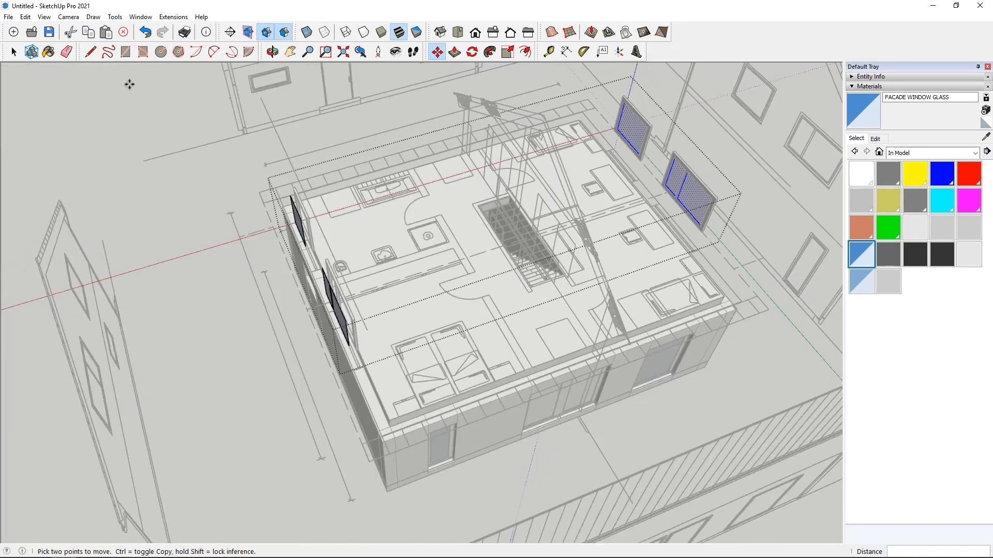
# Move the glass panes of the opposite gable about 16.3 cm inward, into the middle of their frames.
pyautogui.click(12, 52)
pyautogui.moveTo(36, 217); pyautogui.dragTo(240, 336, button='middle')
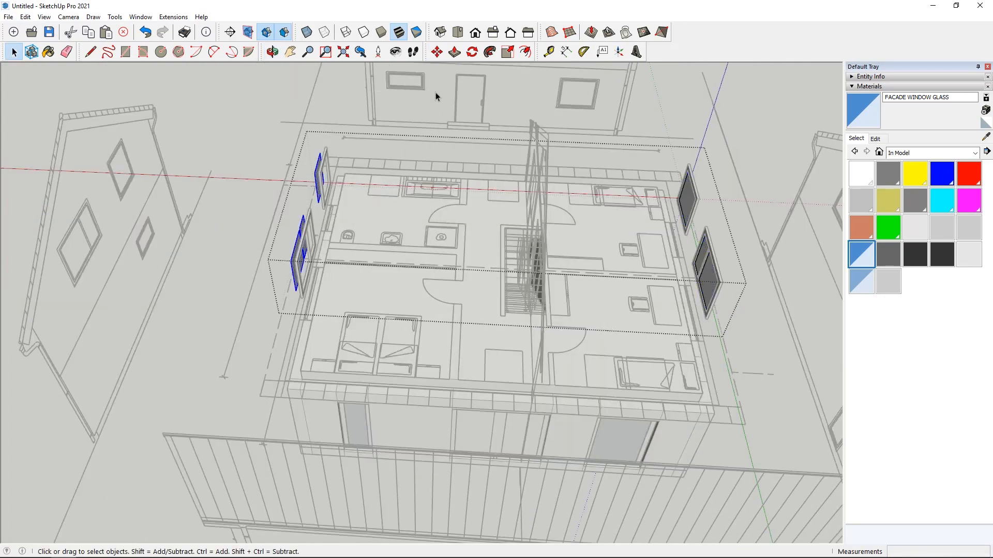
pyautogui.click(437, 52)
pyautogui.scroll(10, 324, 184)
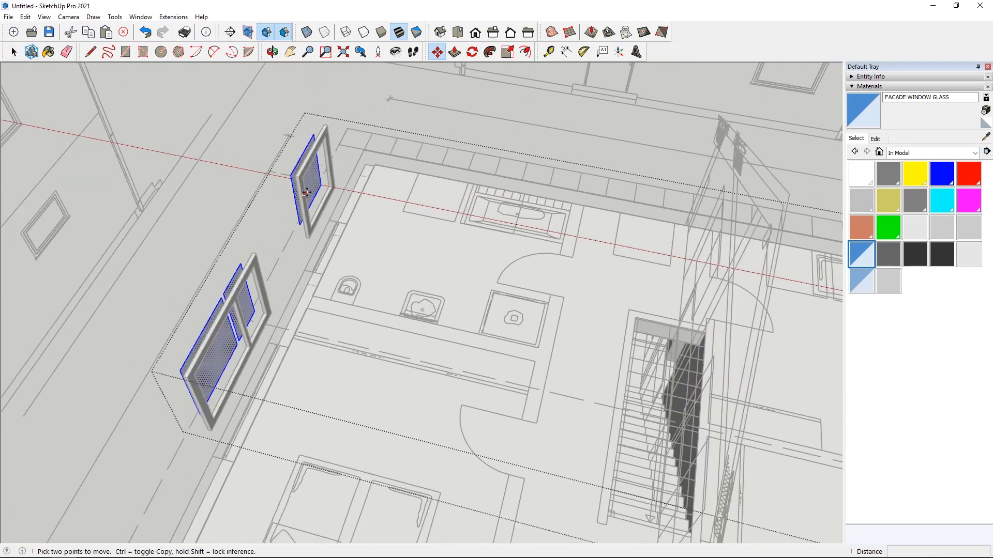
pyautogui.scroll(4, 324, 184)
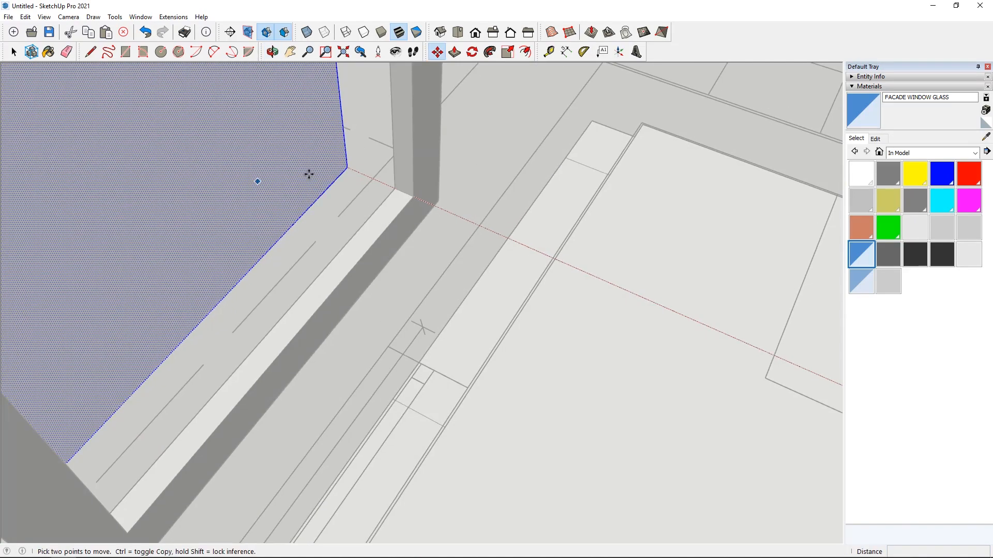
pyautogui.click(346, 171)
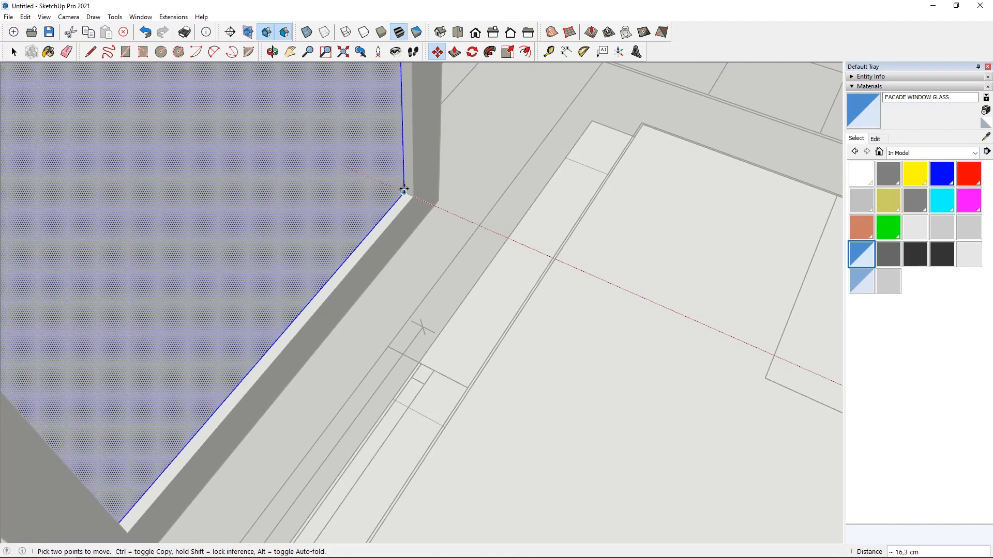
pyautogui.click(404, 190)
pyautogui.scroll(-6, 403, 190)
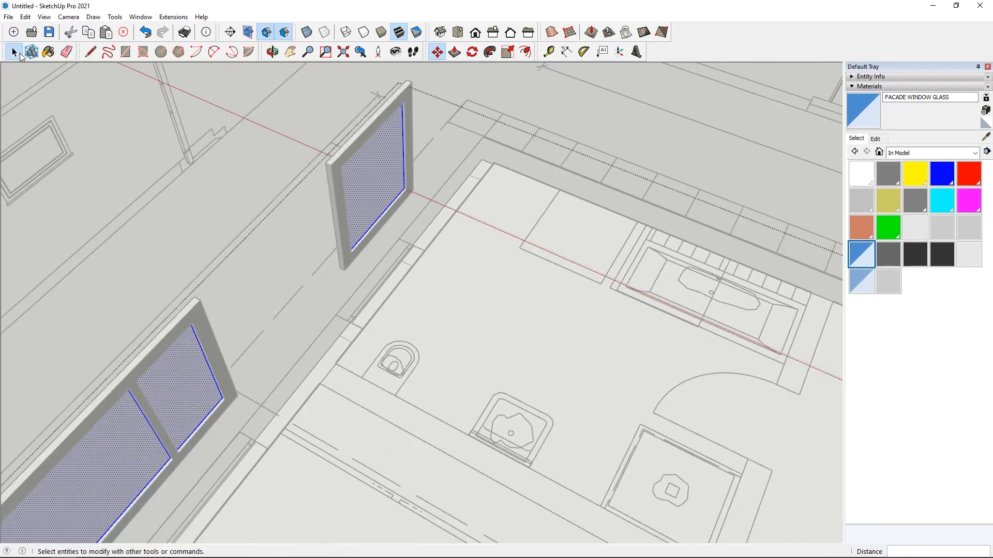
# Close the glass group and unhide the upper-floor exterior walls.
pyautogui.click(14, 52)
pyautogui.scroll(-6, 105, 147)
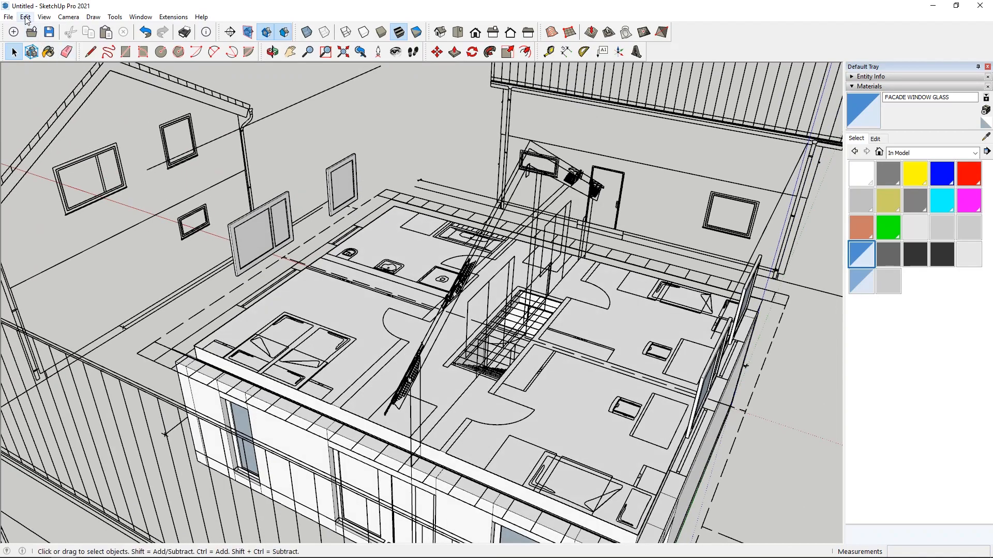
pyautogui.click(25, 17)
pyautogui.click(200, 197)
pyautogui.scroll(-5, 392, 223)
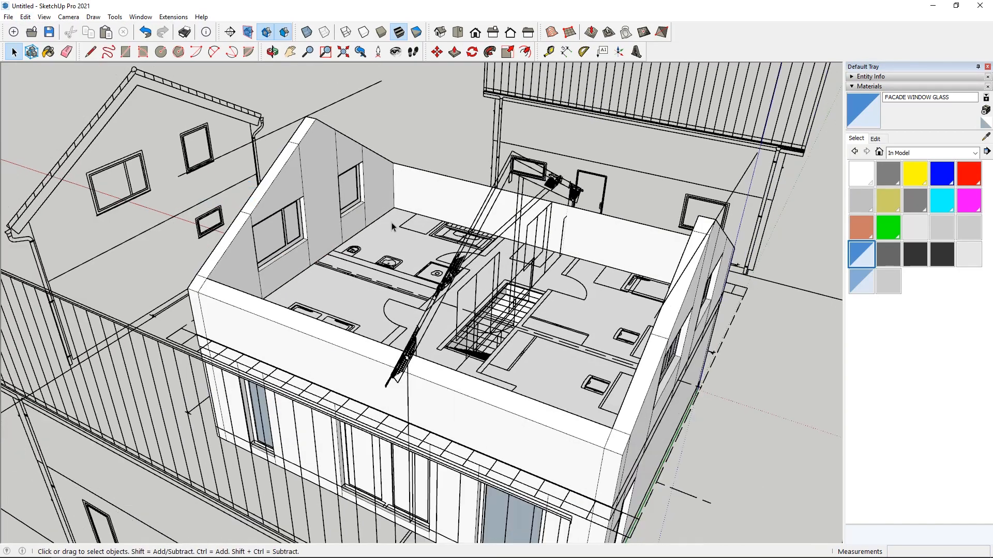
# Draw an 18 cm by about 268 cm rectangle over the upper ceiling slab in the section drawing.
pyautogui.moveTo(467, 256); pyautogui.dragTo(321, 243, button='middle')
pyautogui.scroll(3, 429, 251)
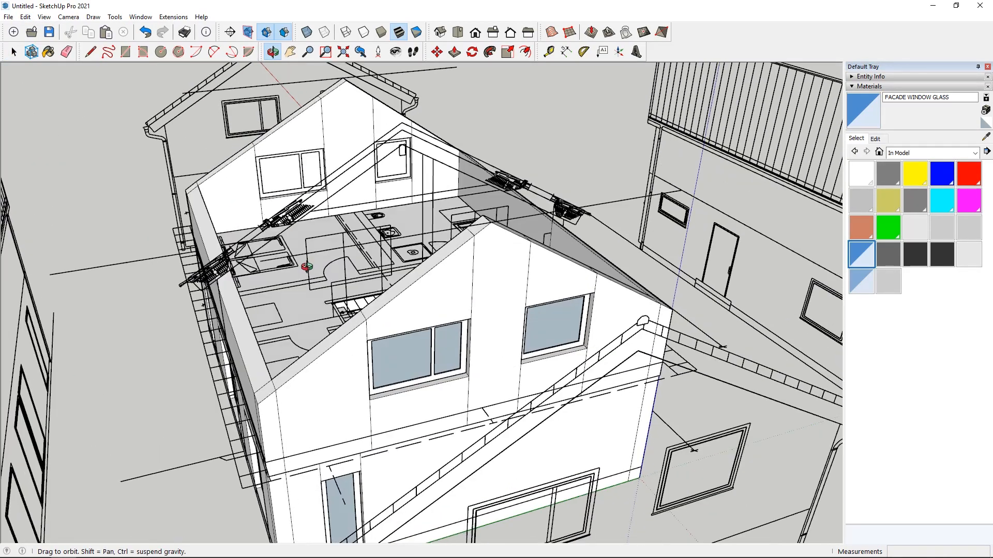
pyautogui.scroll(5, 384, 252)
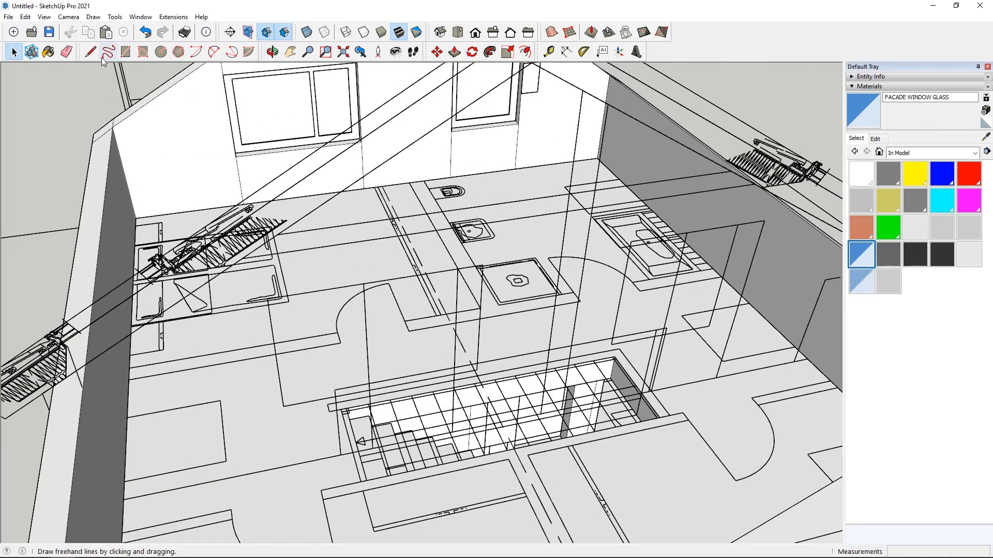
pyautogui.click(123, 54)
pyautogui.moveTo(269, 248); pyautogui.dragTo(294, 237, button='middle')
pyautogui.click(289, 247)
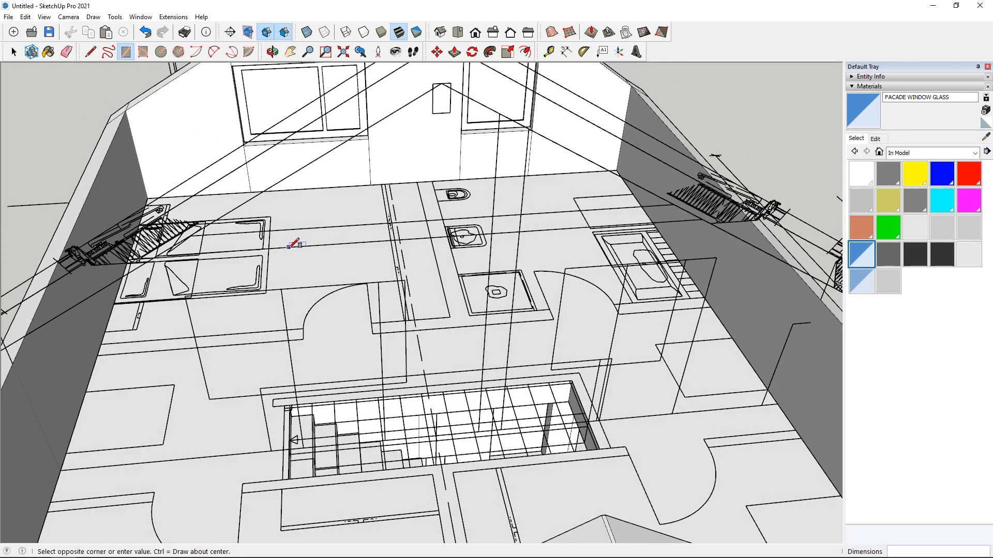
pyautogui.click(589, 213)
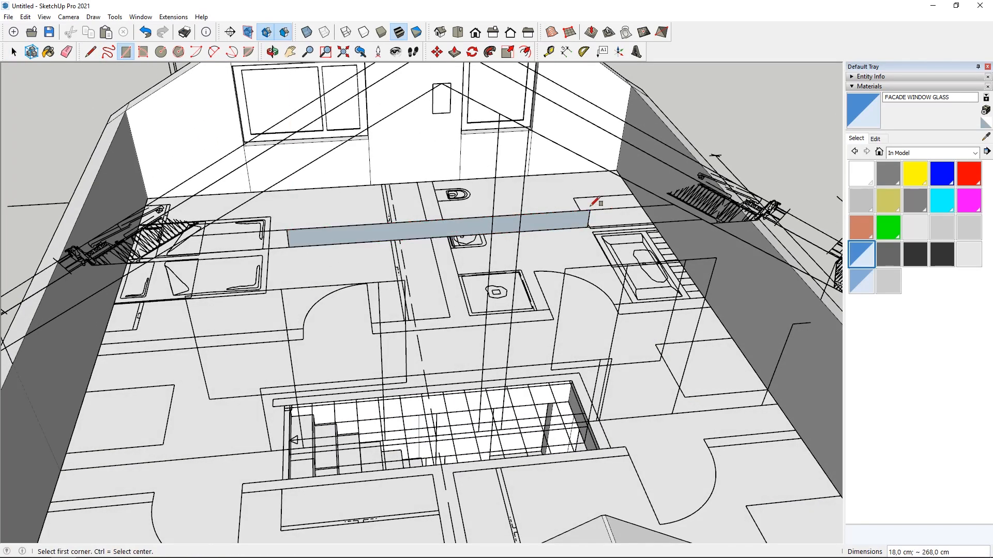
# Extrude the ceiling rectangle about 570.7 cm toward the gable wall to form a slab.
pyautogui.click(455, 52)
pyautogui.moveTo(310, 288); pyautogui.dragTo(465, 258, button='middle')
pyautogui.click(482, 294)
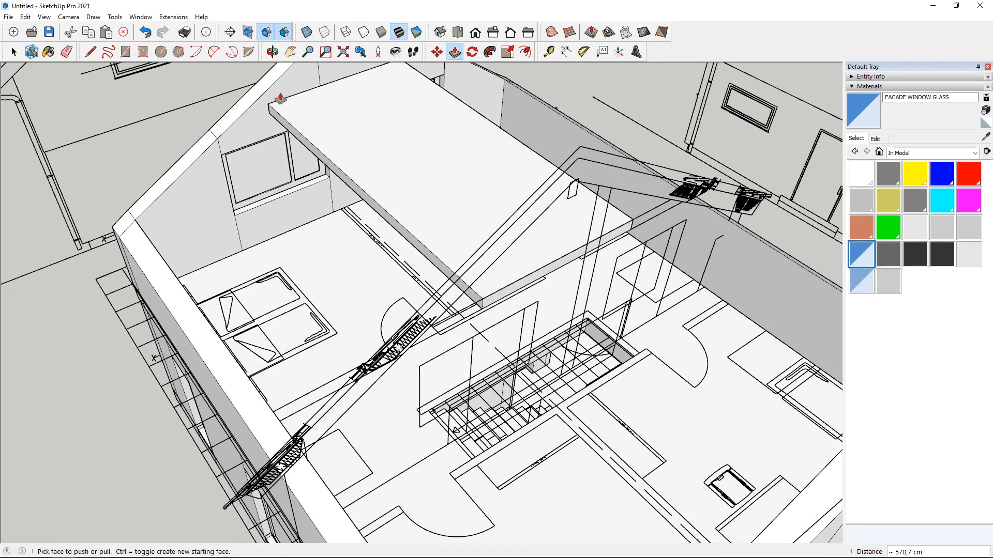
# Widen the ceiling slab past the roof slope toward both eaves, by 195.2 cm on one side and 330.4 cm on the other.
pyautogui.scroll(3, 294, 111)
pyautogui.click(307, 121)
pyautogui.scroll(2, 89, 137)
pyautogui.click(481, 227)
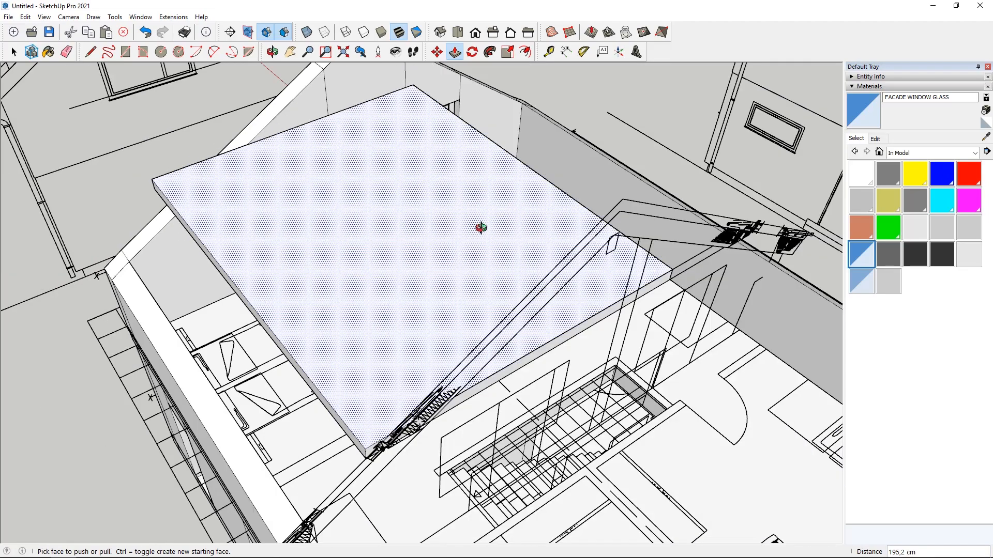
pyautogui.moveTo(481, 227); pyautogui.dragTo(521, 159, button='middle')
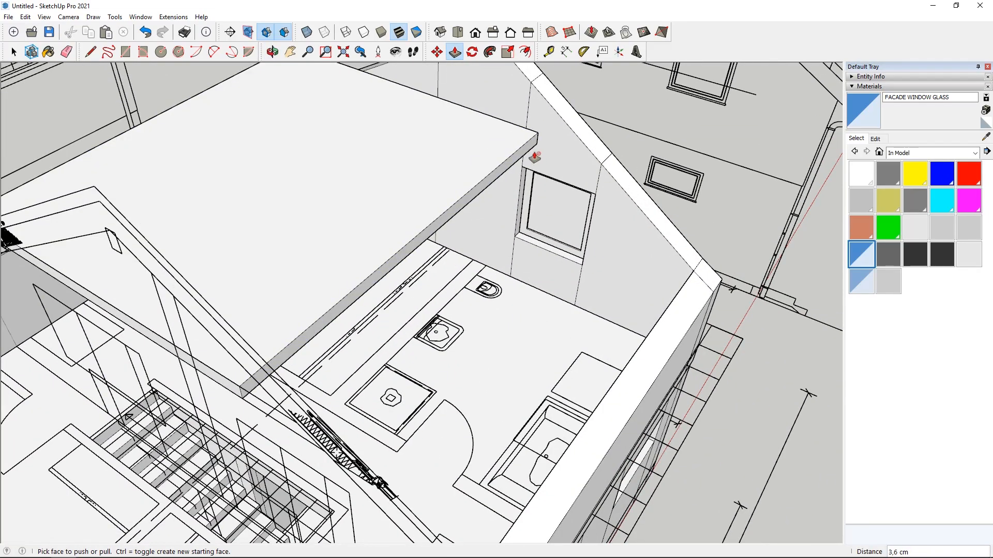
pyautogui.click(535, 157)
pyautogui.click(669, 268)
# Draw short lines along the gable's inner sloped edges where the ceiling slab crosses them, on both roof slopes.
pyautogui.moveTo(669, 269); pyautogui.dragTo(72, 66, button='middle')
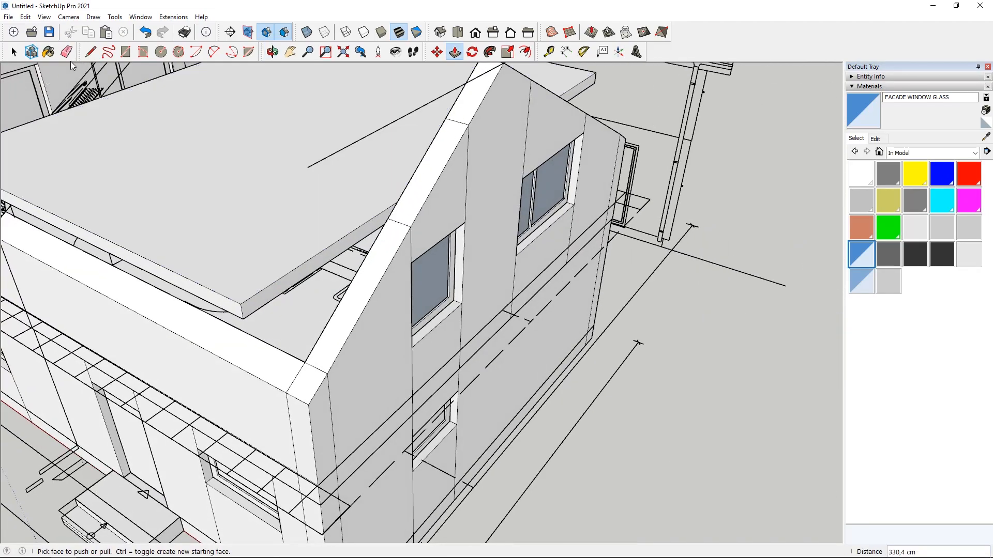
pyautogui.click(90, 51)
pyautogui.scroll(3, 302, 226)
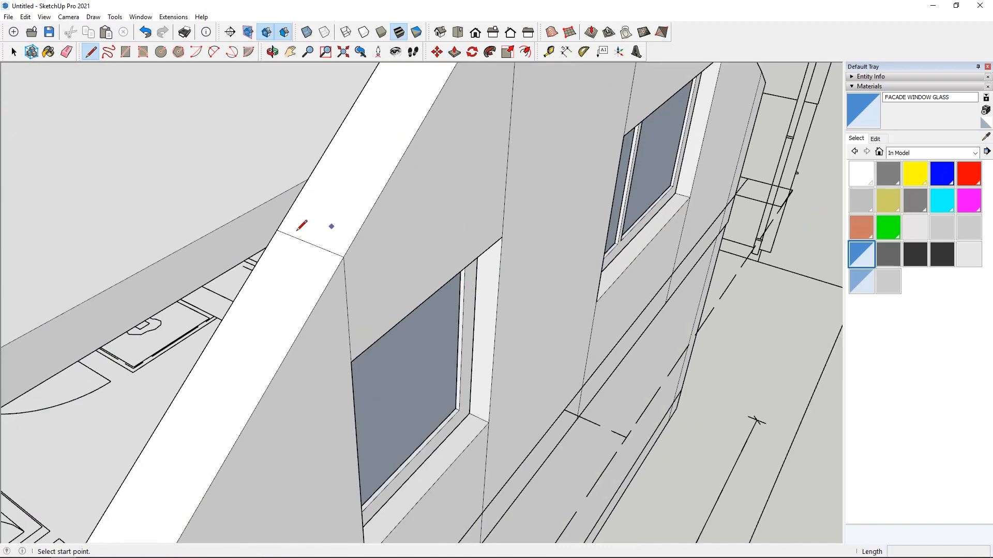
pyautogui.click(266, 248)
pyautogui.click(309, 179)
pyautogui.moveTo(309, 179); pyautogui.dragTo(405, 186, button='middle')
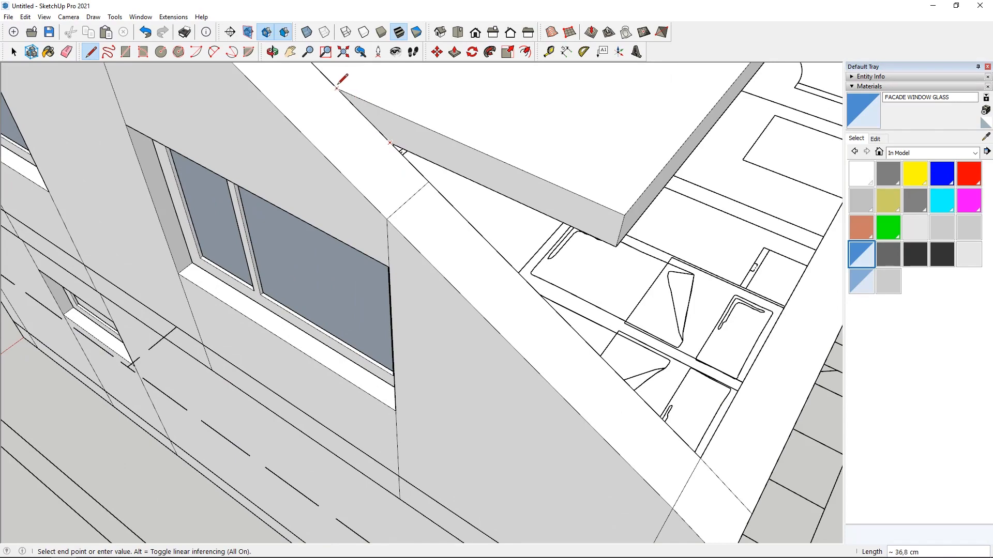
# Push the ceiling slab's long side faces back so the slab ends at the roof slope.
pyautogui.click(454, 51)
pyautogui.scroll(-6, 374, 393)
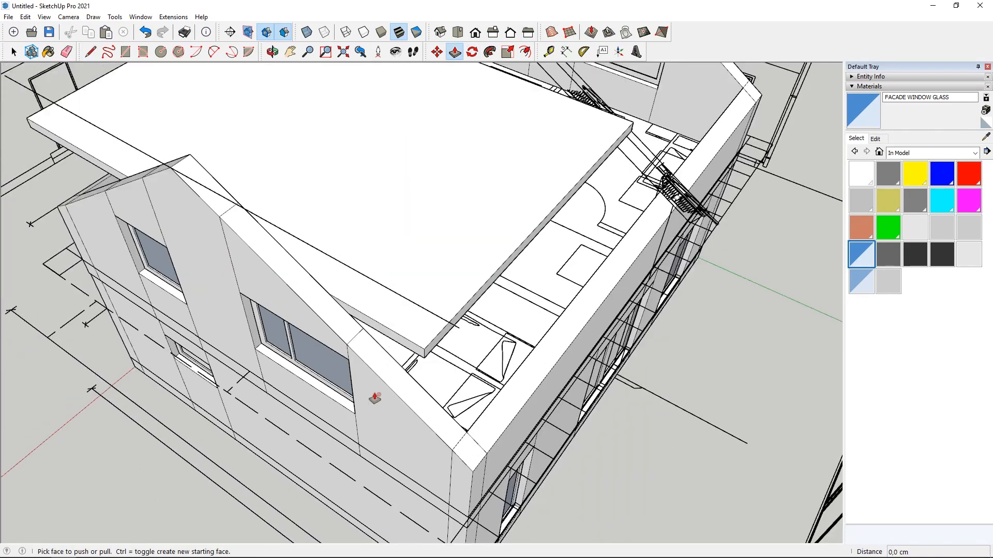
pyautogui.moveTo(569, 187); pyautogui.dragTo(444, 378, button='middle')
pyautogui.moveTo(432, 368); pyautogui.dragTo(206, 203)
pyautogui.moveTo(207, 203); pyautogui.dragTo(164, 278, button='middle')
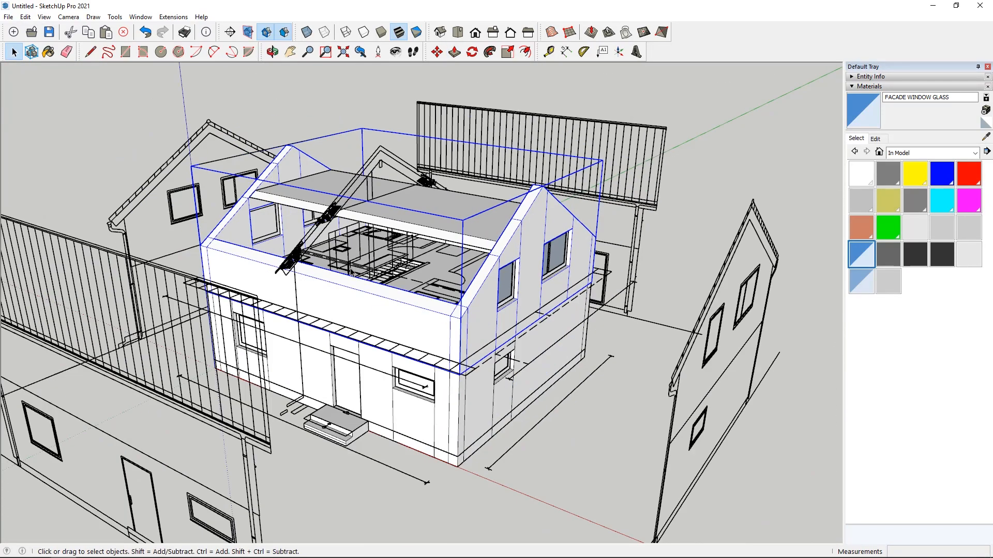
# Draw rectangles over the interior wall outlines of the upper floor plan and extrude them into walls.
pyautogui.moveTo(362, 258); pyautogui.dragTo(382, 259, button='middle')
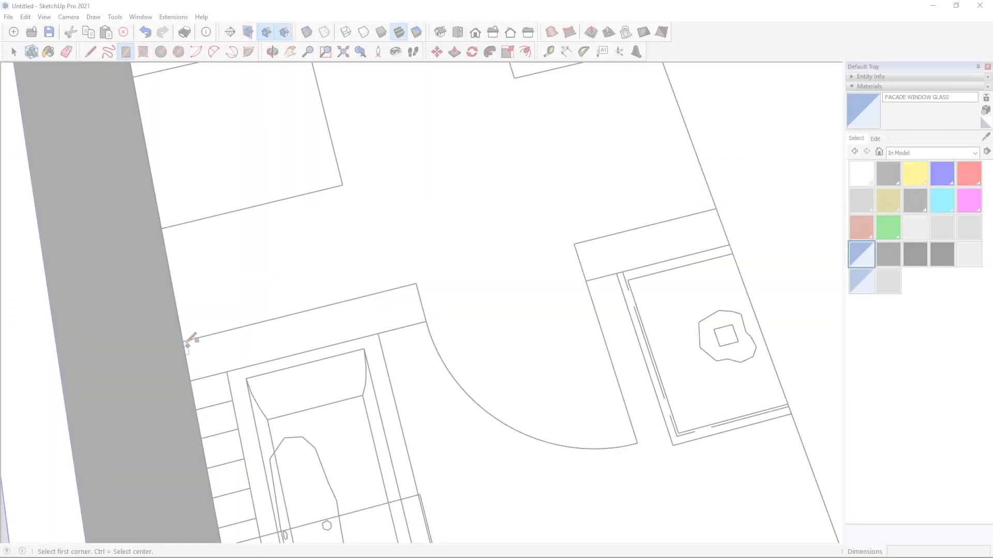
pyautogui.click(191, 338)
pyautogui.scroll(3, 429, 310)
pyautogui.click(432, 288)
pyautogui.scroll(-3, 444, 258)
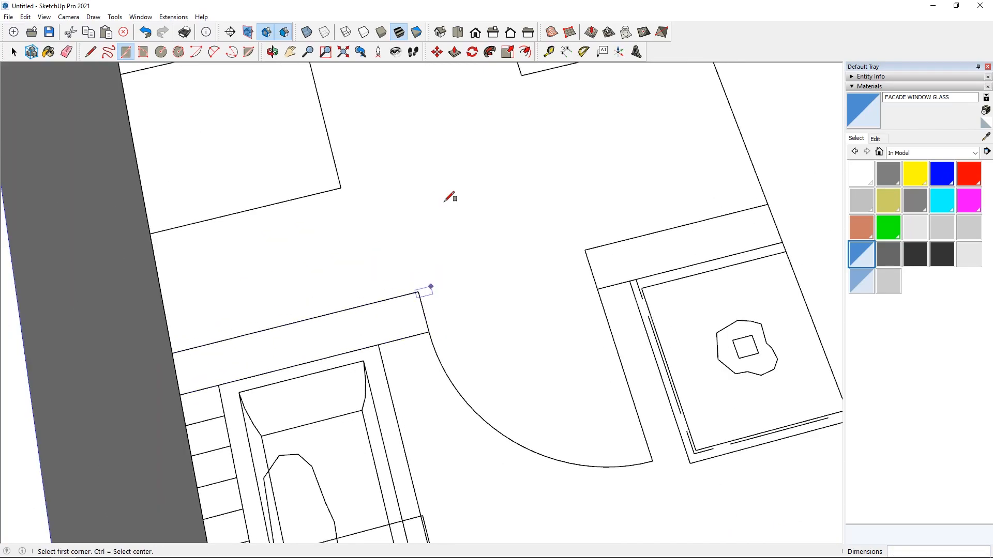
pyautogui.scroll(-2, 450, 197)
pyautogui.click(454, 52)
pyautogui.moveTo(392, 401); pyautogui.dragTo(410, 184, button='middle')
pyautogui.click(384, 369)
# Copy the gable's inner sloped roof edges and paste them in place inside the interior walls group.
pyautogui.moveTo(505, 80); pyautogui.dragTo(615, 108, button='middle')
pyautogui.press('space')
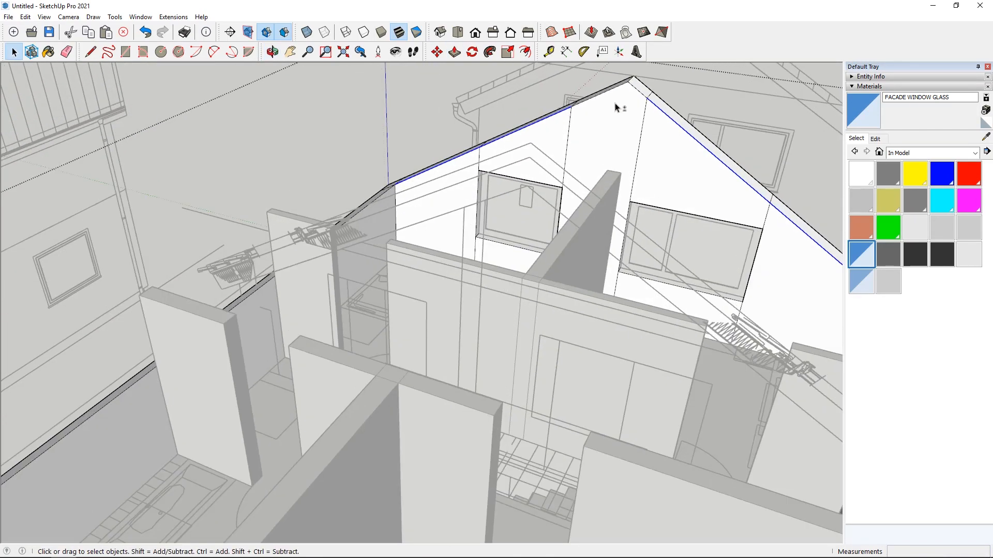
pyautogui.moveTo(612, 222); pyautogui.dragTo(613, 228, button='middle')
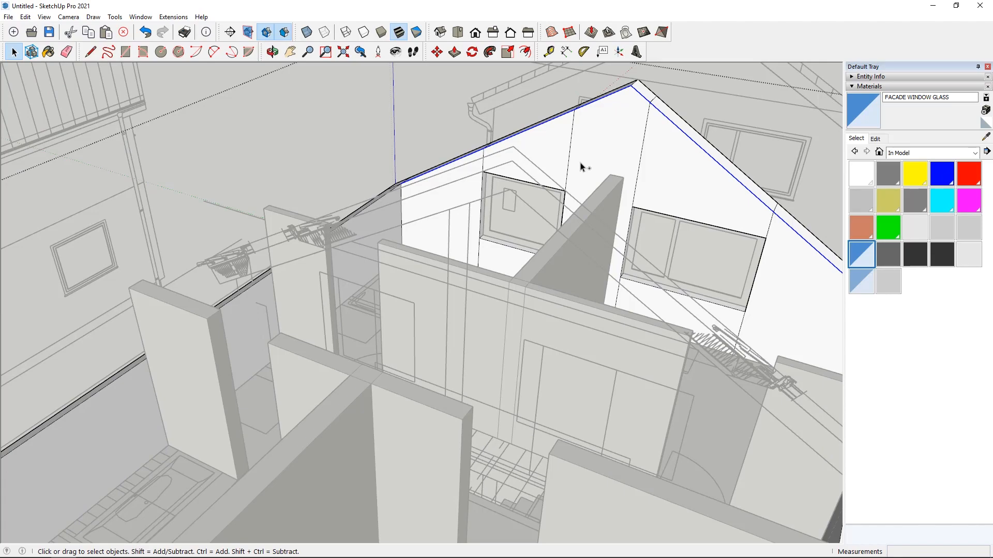
pyautogui.moveTo(572, 181); pyautogui.dragTo(588, 221, button='middle')
pyautogui.scroll(-4, 585, 228)
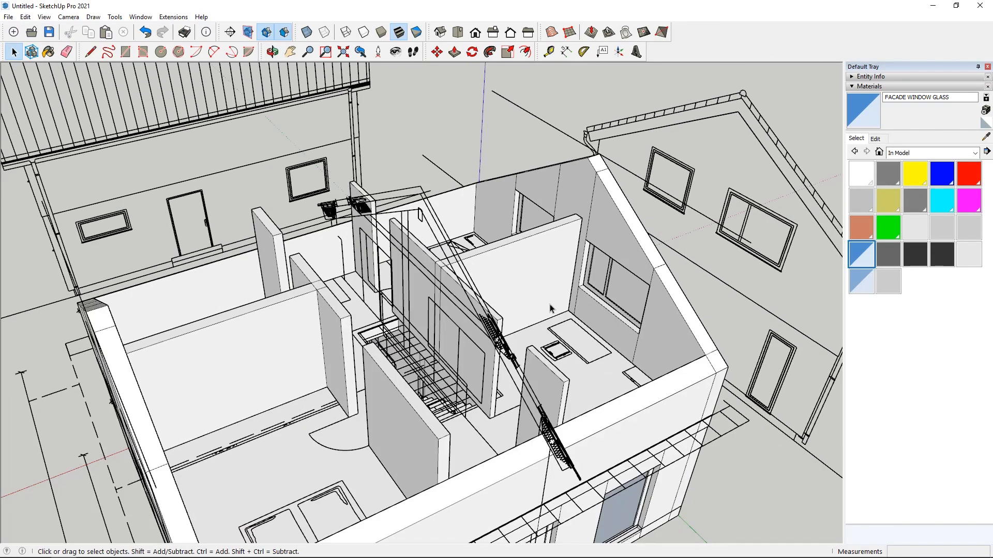
pyautogui.moveTo(549, 307); pyautogui.dragTo(535, 232, button='middle')
pyautogui.scroll(5, 527, 220)
pyautogui.doubleClick(629, 240)
pyautogui.tripleClick(630, 240)
pyautogui.scroll(-4, 448, 217)
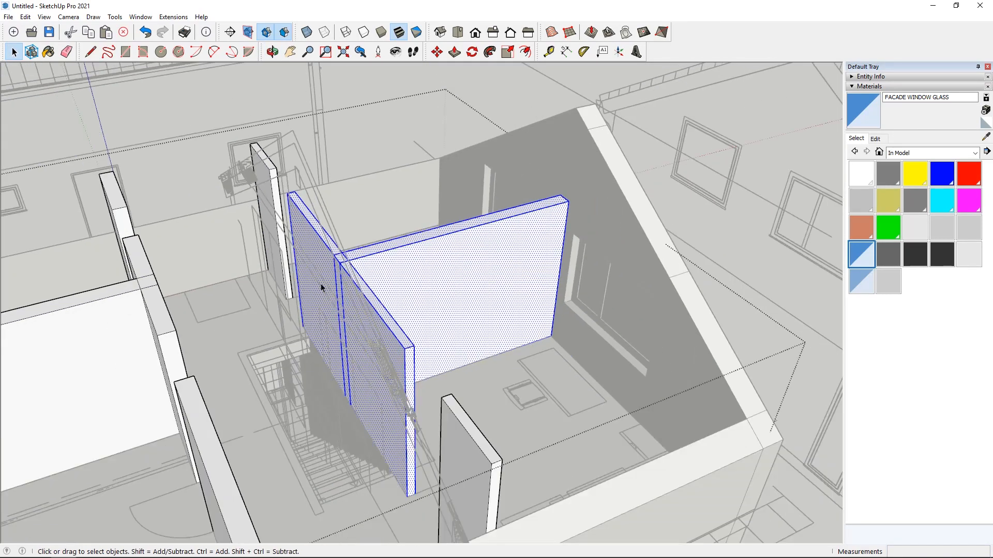
pyautogui.moveTo(320, 283); pyautogui.dragTo(243, 107, button='middle')
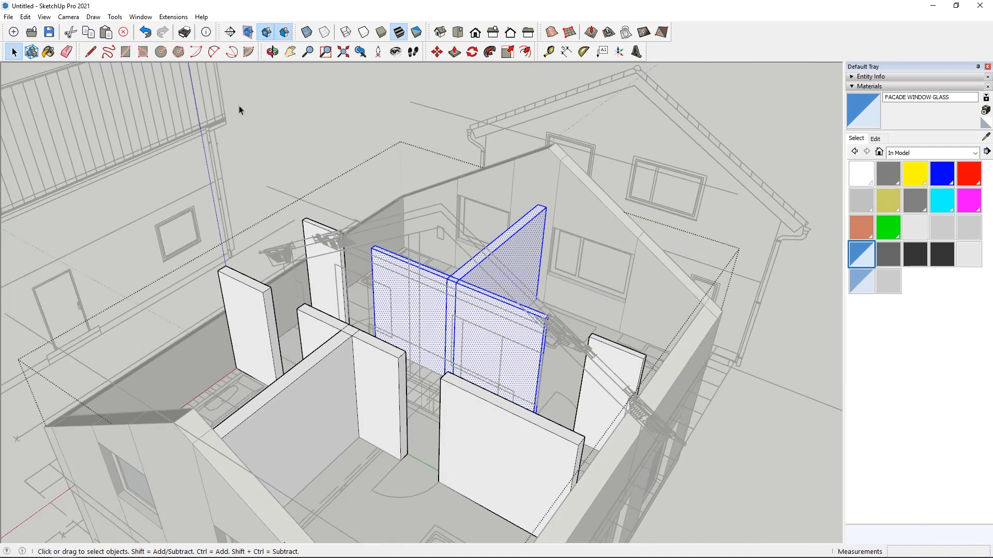
pyautogui.click(25, 17)
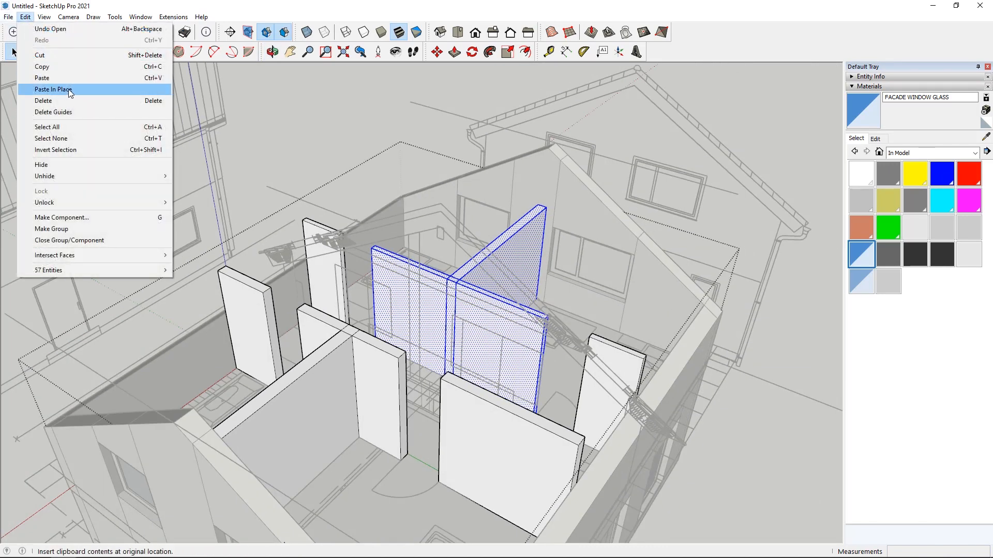
pyautogui.click(70, 90)
# Move the pasted roof slope edges from the gable onto the interior wall faces to mark the roof line.
pyautogui.moveTo(577, 269); pyautogui.dragTo(591, 130, button='middle')
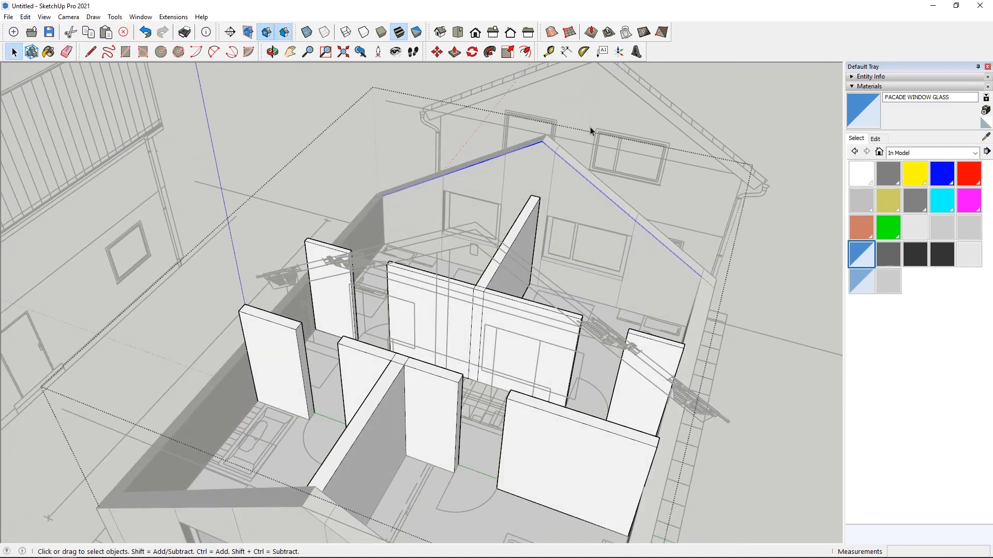
pyautogui.click(439, 53)
pyautogui.scroll(5, 534, 311)
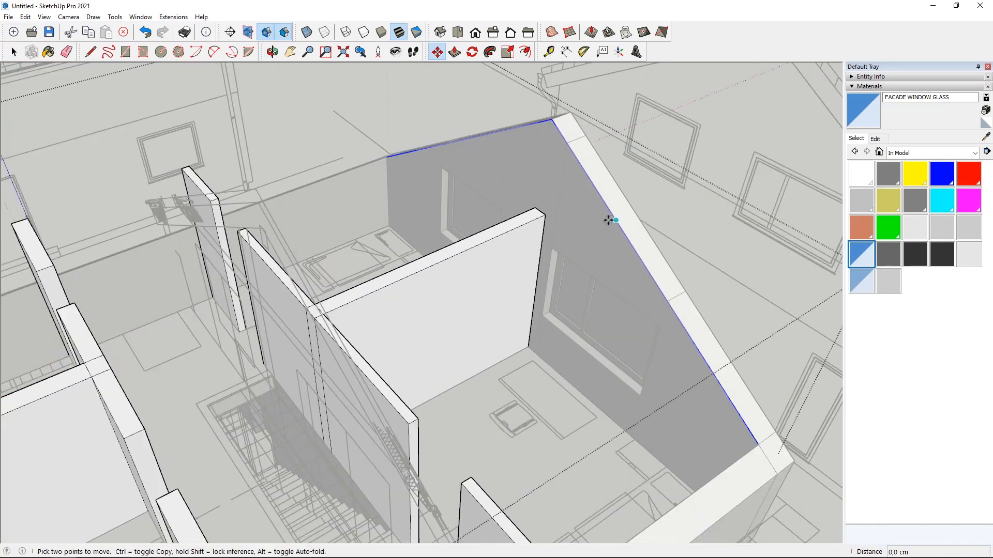
pyautogui.click(608, 220)
pyautogui.moveTo(554, 261); pyautogui.dragTo(195, 264, button='middle')
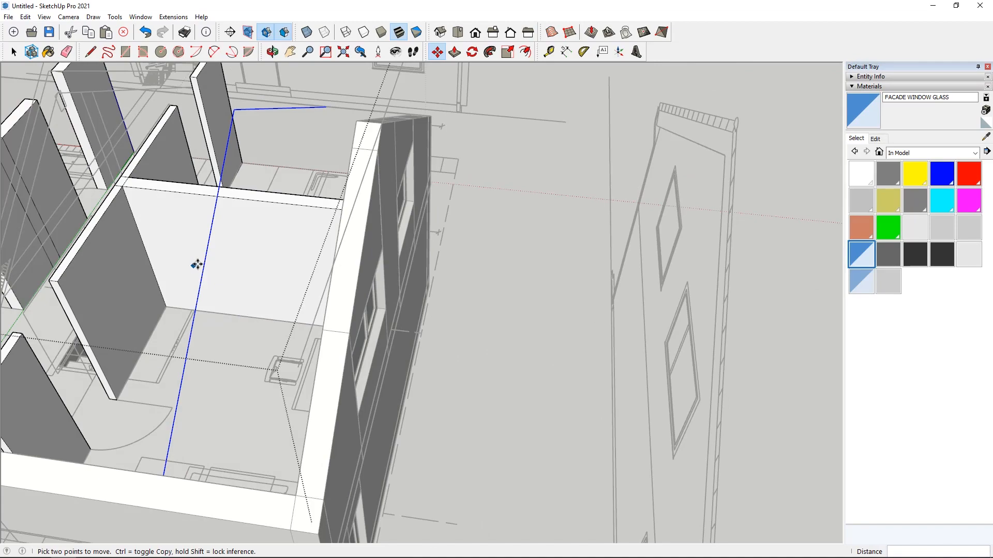
pyautogui.click(90, 273)
pyautogui.scroll(-3, 525, 304)
pyautogui.moveTo(525, 304); pyautogui.dragTo(156, 115, button='middle')
pyautogui.scroll(3, 155, 115)
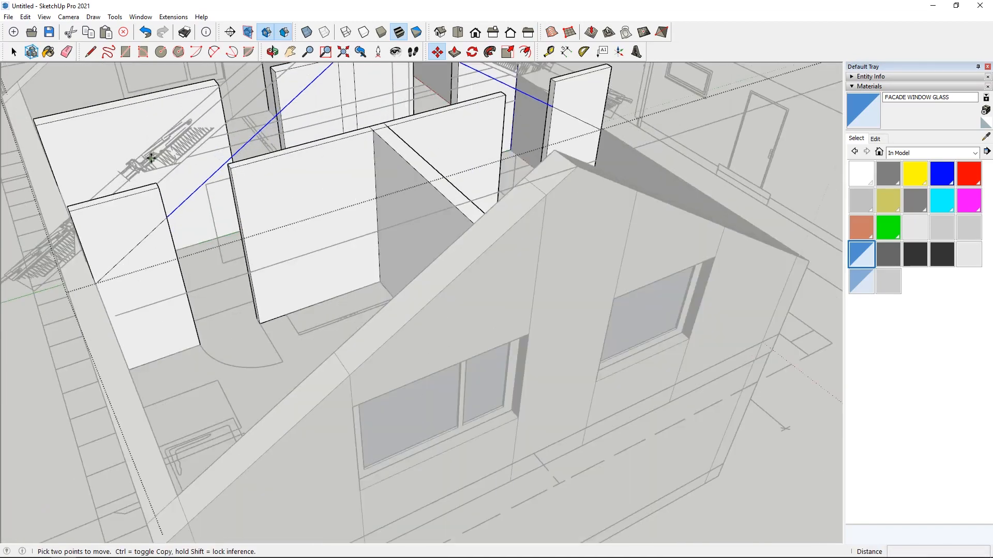
pyautogui.moveTo(151, 157); pyautogui.dragTo(305, 235, button='middle')
pyautogui.scroll(-3, 305, 235)
pyautogui.scroll(3, 458, 248)
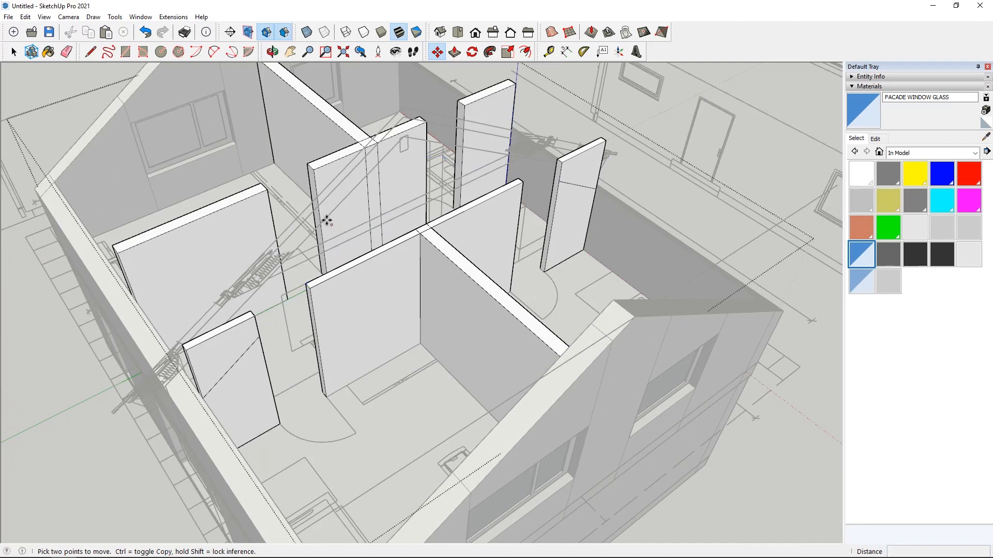
# Push the wall corners above the roof slope back 12 cm on both end wall pieces to cut them off.
pyautogui.click(455, 51)
pyautogui.scroll(2, 255, 336)
pyautogui.click(243, 339)
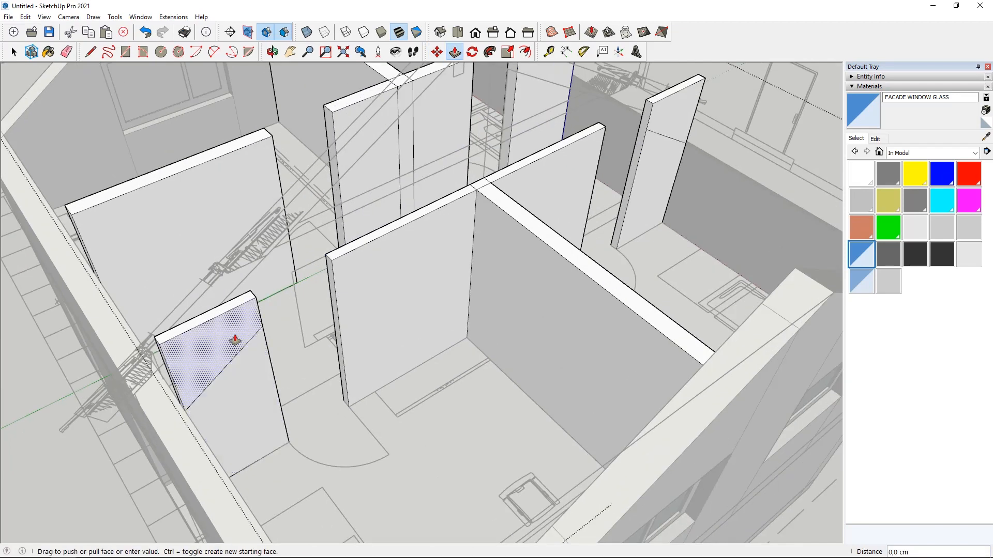
pyautogui.click(228, 337)
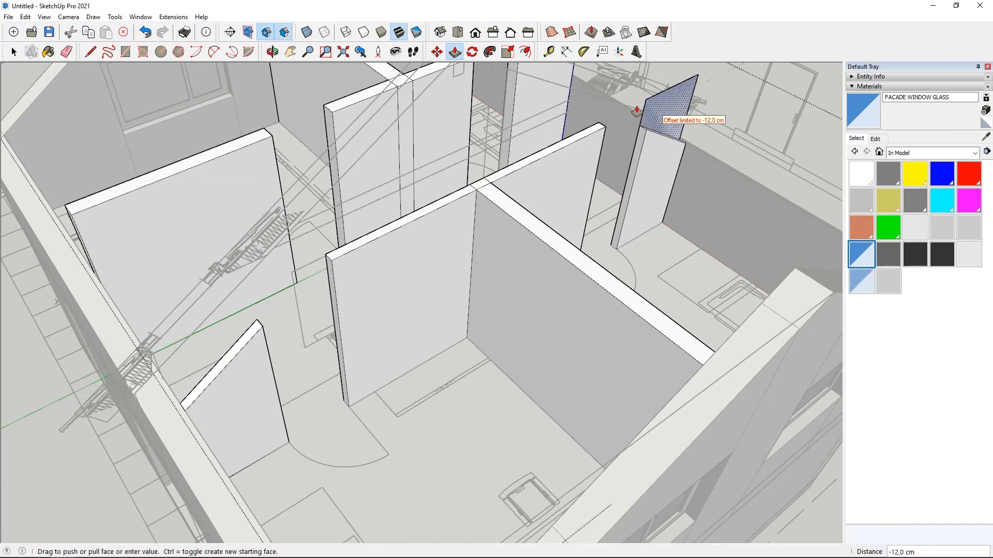
pyautogui.doubleClick(649, 97)
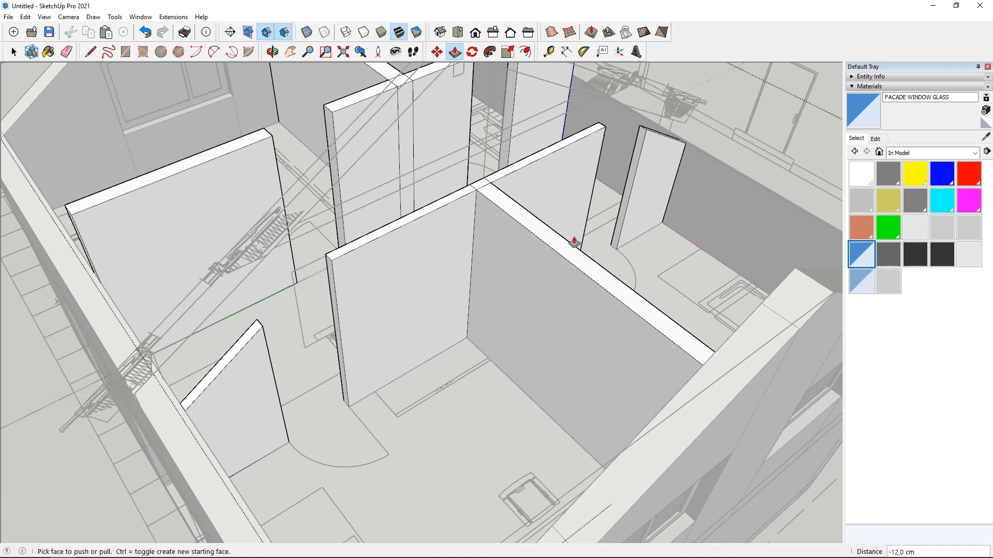
# Copy the bottom edge of the wall's end face beside the doorway upward to mark the door head.
pyautogui.press('m')
pyautogui.scroll(-5, 574, 241)
pyautogui.scroll(10, 290, 222)
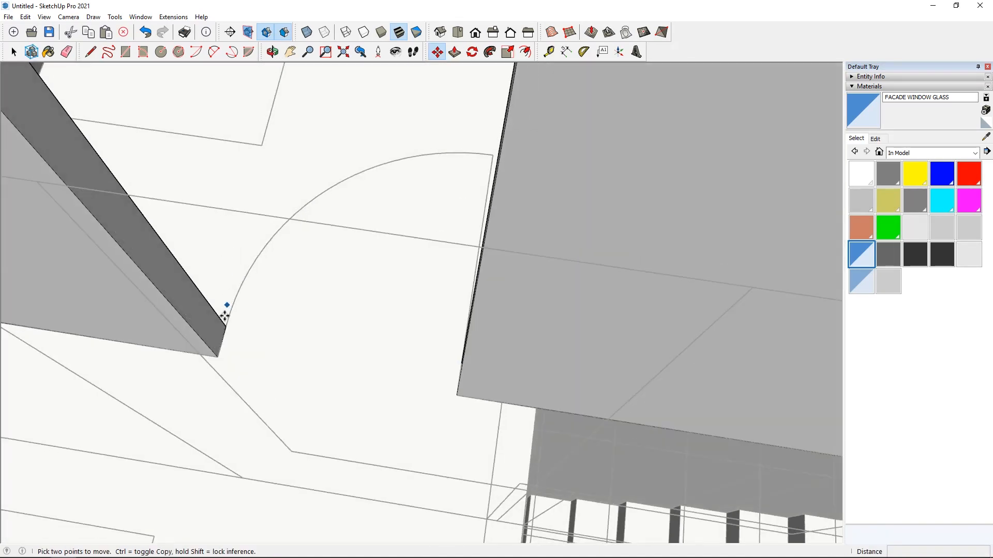
pyautogui.scroll(3, 224, 316)
pyautogui.scroll(-3, 200, 339)
pyautogui.moveTo(200, 339); pyautogui.dragTo(256, 303, button='middle')
pyautogui.press('ctrl')
pyautogui.click(256, 304)
pyautogui.click(195, 254)
pyautogui.moveTo(300, 232); pyautogui.dragTo(419, 297, button='middle')
pyautogui.scroll(-2, 419, 296)
# Extend the upper part of the end face on the wall beside the stairs across its doorway to form a lintel.
pyautogui.click(454, 52)
pyautogui.scroll(1, 455, 118)
pyautogui.click(463, 124)
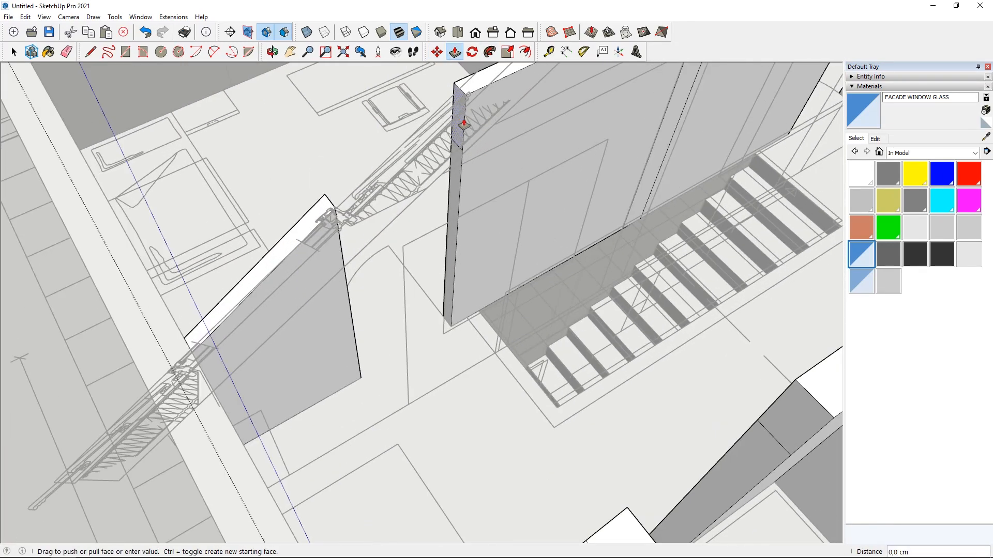
pyautogui.moveTo(296, 183); pyautogui.dragTo(230, 205, button='middle')
pyautogui.press('Escape')
pyautogui.scroll(2, 457, 132)
pyautogui.click(463, 130)
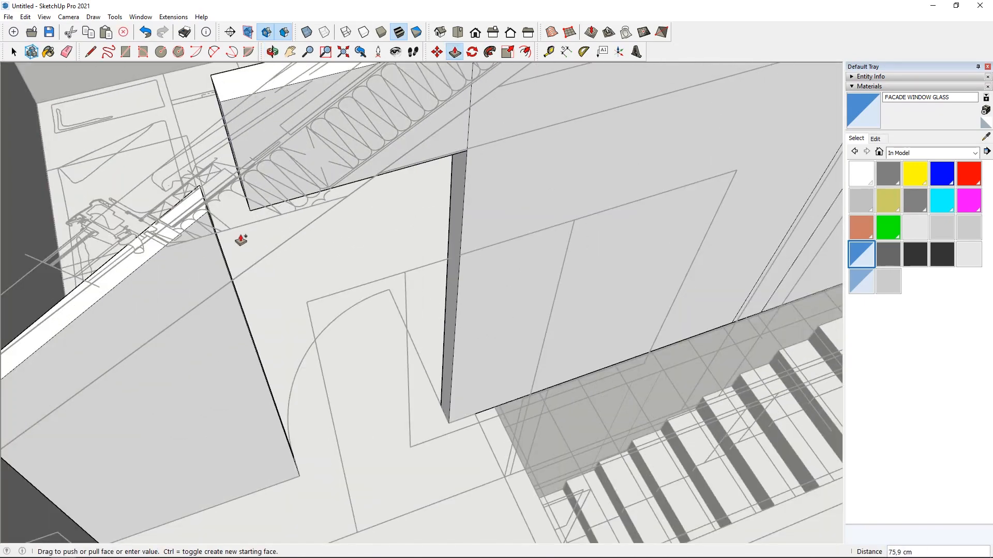
pyautogui.click(217, 250)
pyautogui.scroll(-3, 250, 354)
pyautogui.moveTo(250, 355); pyautogui.dragTo(476, 266, button='middle')
pyautogui.scroll(4, 476, 265)
pyautogui.click(470, 266)
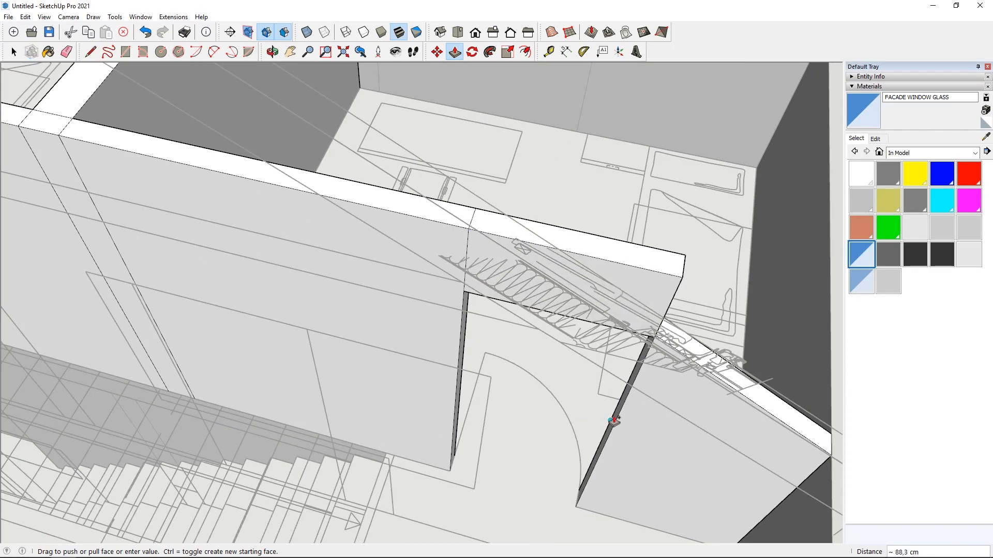
# Extrude lintels about 88 cm across the doorways of the opposite interior wall.
pyautogui.scroll(-3, 619, 419)
pyautogui.moveTo(554, 246); pyautogui.dragTo(359, 354, button='middle')
pyautogui.scroll(3, 358, 355)
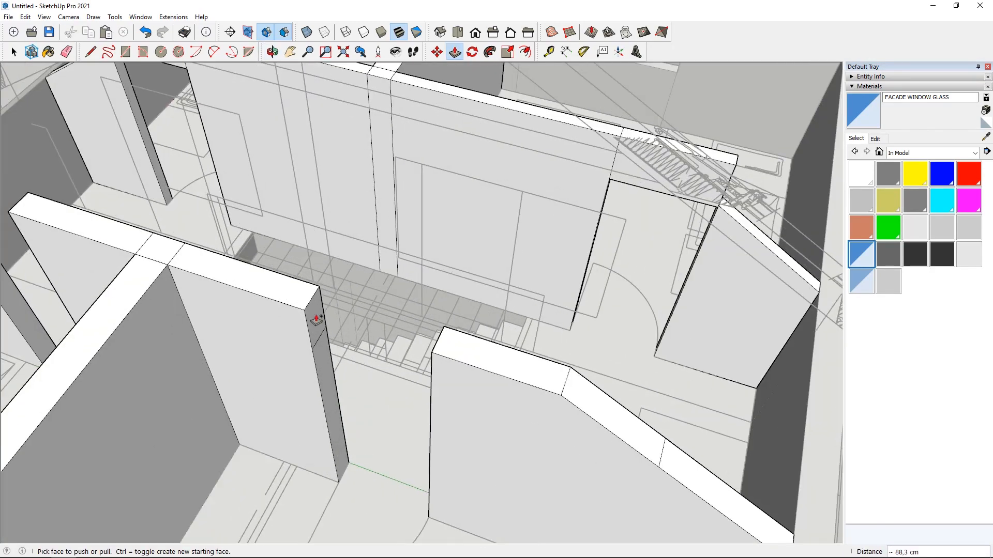
pyautogui.click(432, 394)
pyautogui.moveTo(128, 301); pyautogui.dragTo(507, 244, button='middle')
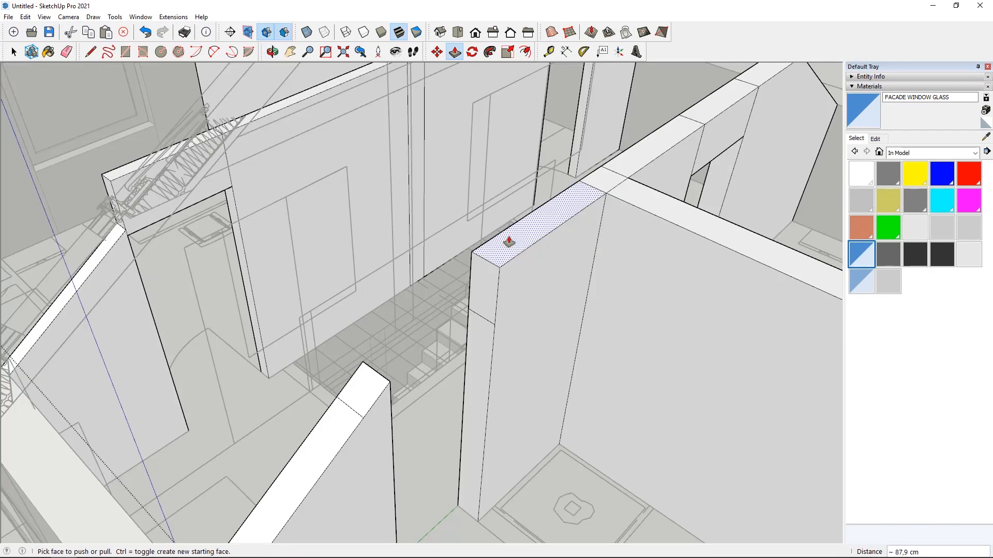
pyautogui.scroll(3, 499, 279)
pyautogui.click(498, 283)
pyautogui.click(370, 428)
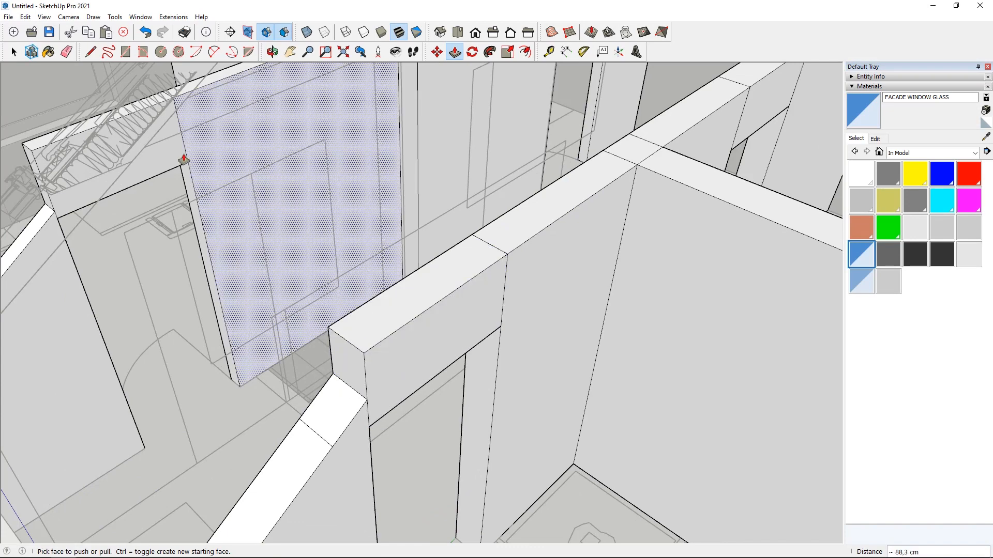
# Draw the roof slope line across the lintel's outer corner, push the corner above it away and clean up the leftover edge.
pyautogui.click(90, 52)
pyautogui.moveTo(332, 370); pyautogui.dragTo(332, 310, button='middle')
pyautogui.click(330, 324)
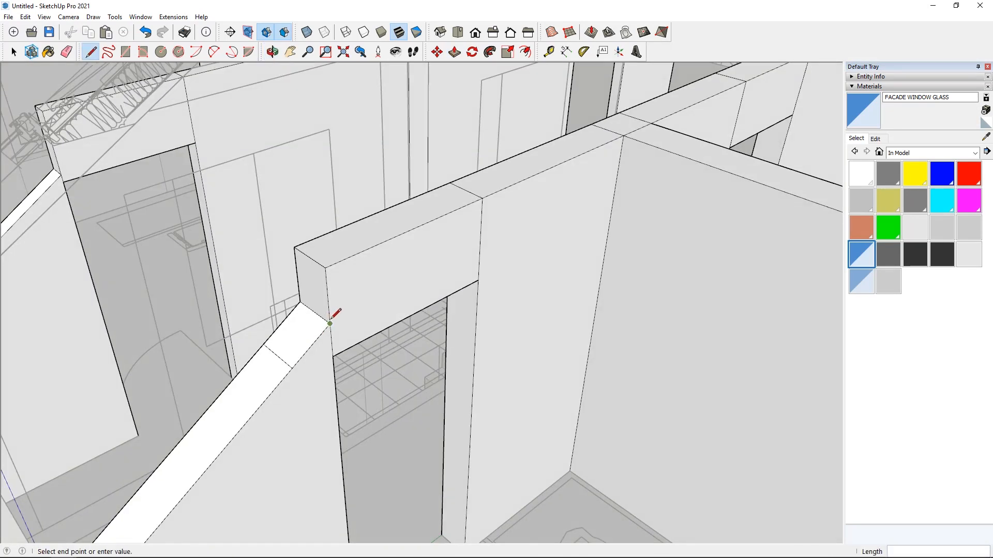
pyautogui.click(408, 229)
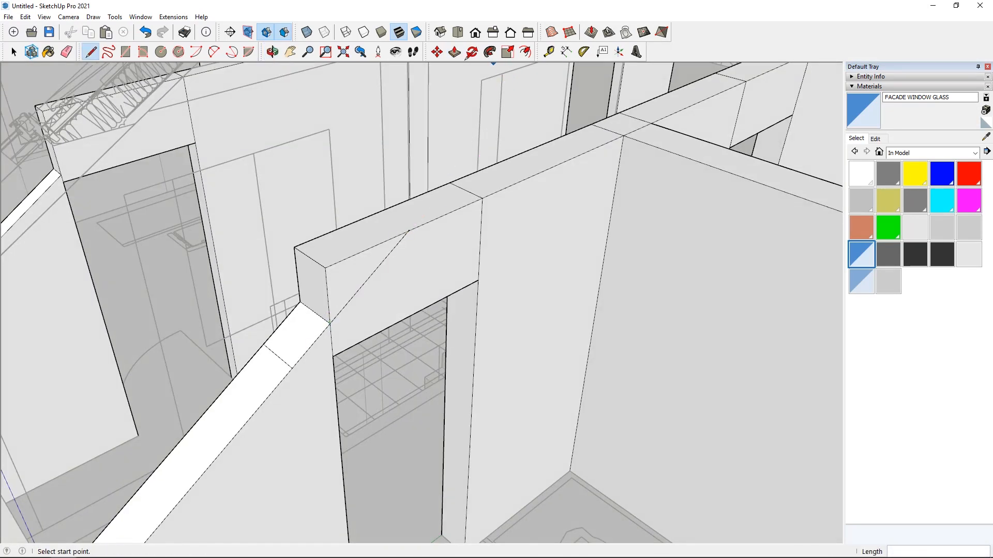
pyautogui.click(454, 52)
pyautogui.click(334, 302)
pyautogui.click(208, 255)
pyautogui.press('space')
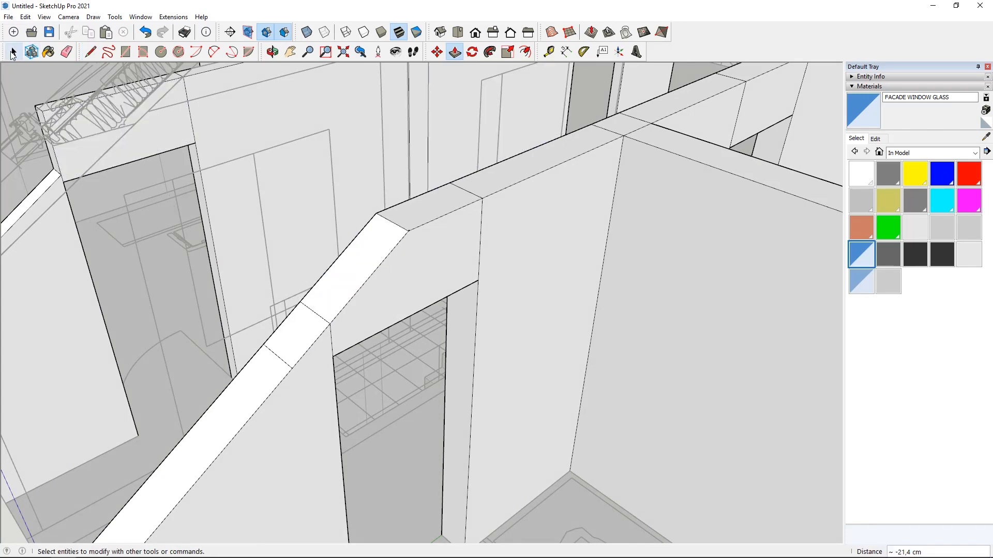
pyautogui.scroll(6, 423, 247)
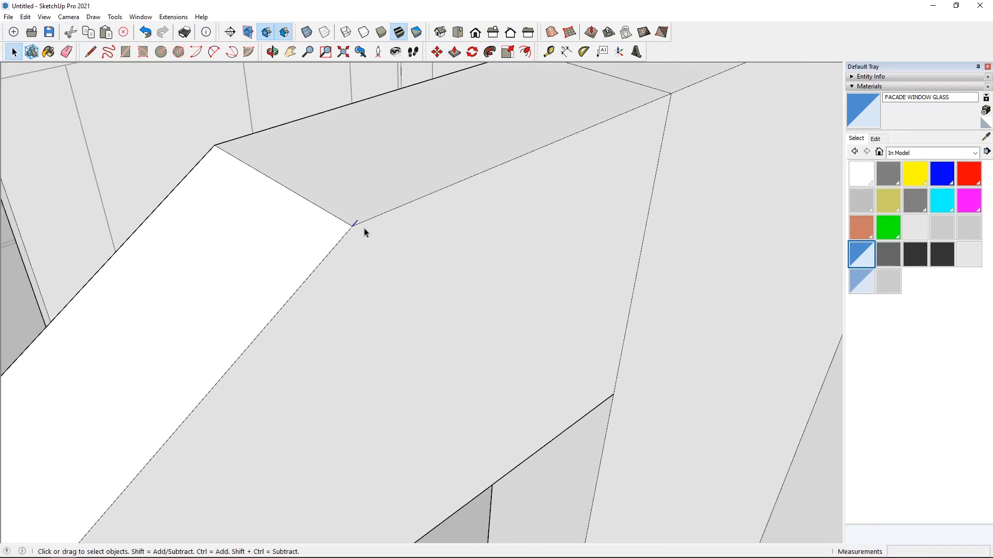
pyautogui.scroll(-10, 367, 259)
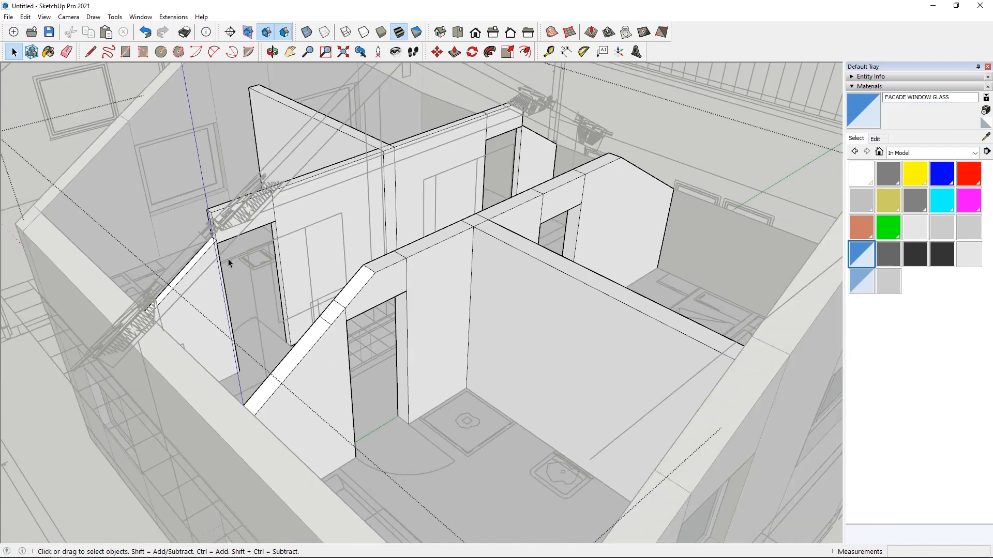
# Draw a line about 75 cm along the roof slope on the stairside wall's lintel and push away the corner above it.
pyautogui.scroll(5, 228, 258)
pyautogui.scroll(4, 230, 262)
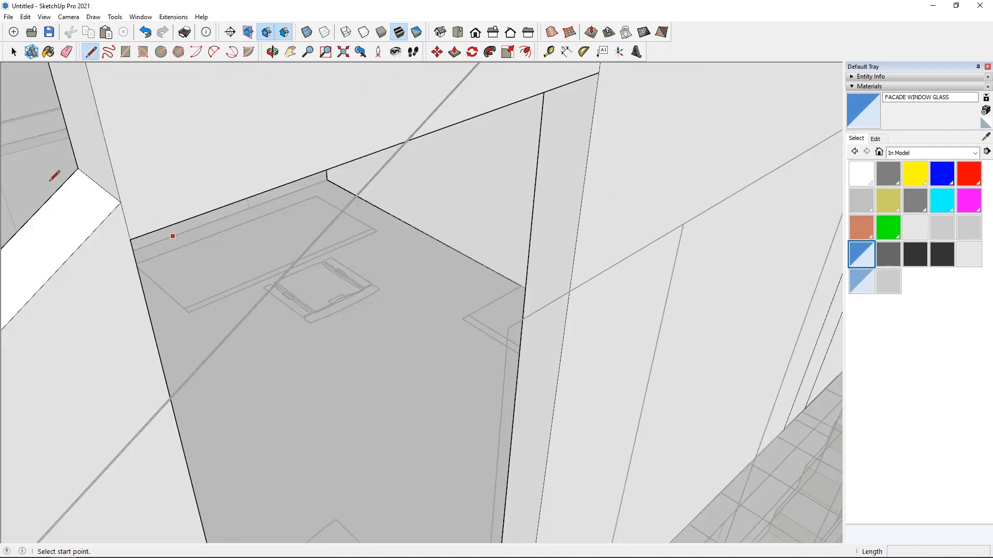
pyautogui.click(120, 201)
pyautogui.scroll(-3, 91, 240)
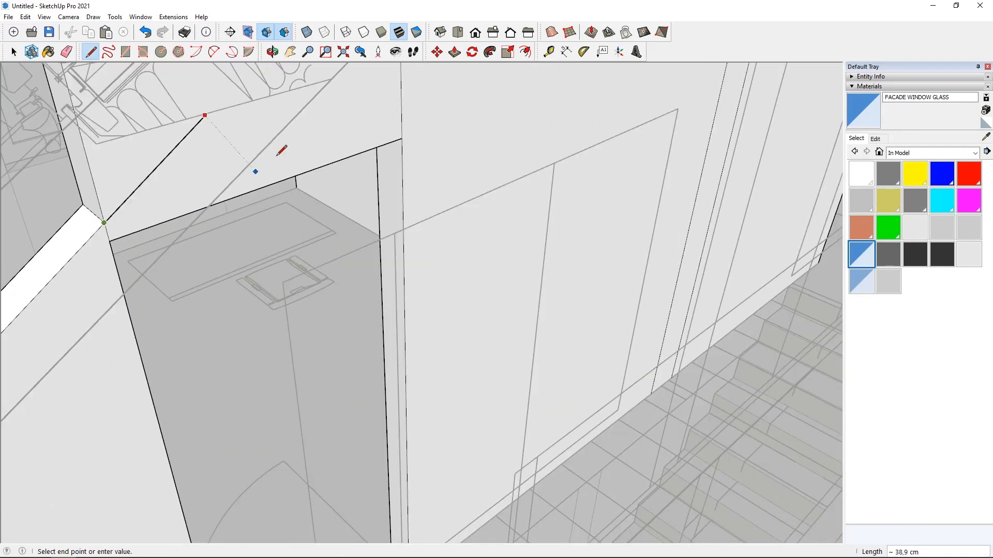
pyautogui.keyDown('shift'); pyautogui.moveTo(275, 157); pyautogui.dragTo(496, 311, button='middle'); pyautogui.keyUp('shift')
pyautogui.scroll(1, 504, 305)
pyautogui.click(539, 236)
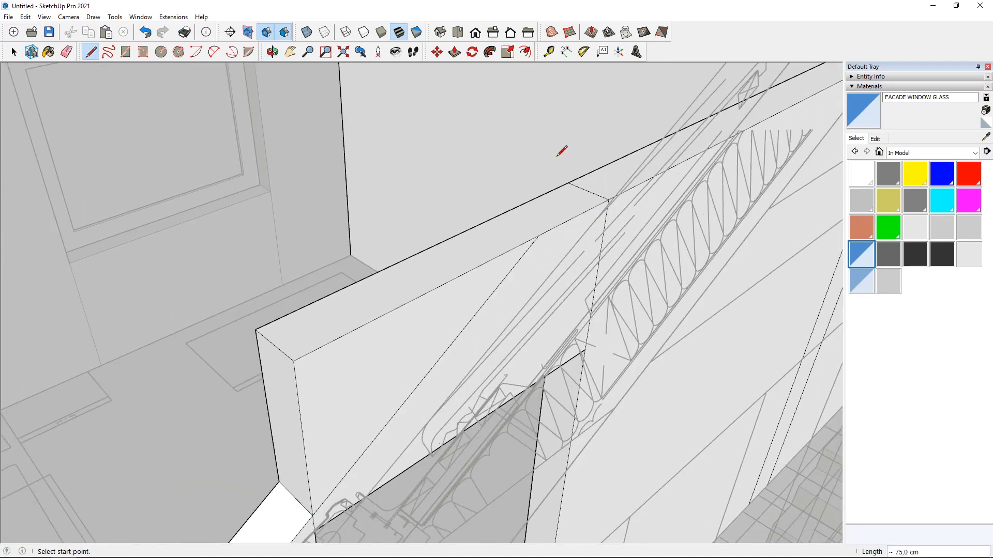
pyautogui.click(454, 51)
pyautogui.click(419, 334)
pyautogui.click(279, 339)
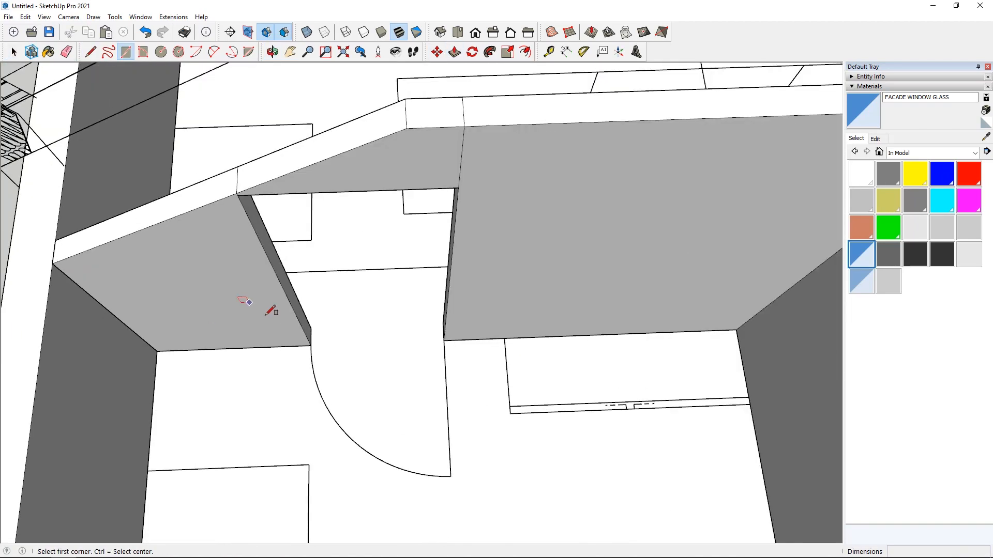
# Draw rectangles filling both door openings in the interior wall beside the stairs, from floor to lintel.
pyautogui.scroll(3, 270, 311)
pyautogui.click(332, 355)
pyautogui.moveTo(333, 355); pyautogui.dragTo(454, 232, button='middle')
pyautogui.click(462, 239)
pyautogui.moveTo(175, 296); pyautogui.dragTo(280, 339, button='middle')
pyautogui.click(290, 343)
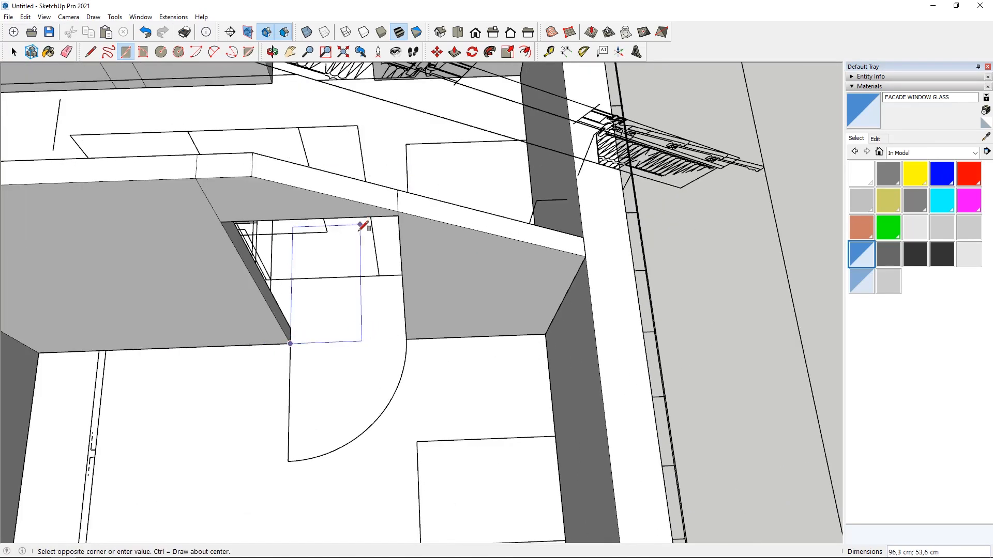
pyautogui.click(399, 216)
# Draw rectangles filling the bathroom and bedroom door openings in the opposite interior wall.
pyautogui.scroll(-5, 511, 289)
pyautogui.moveTo(584, 292); pyautogui.dragTo(26, 362, button='middle')
pyautogui.scroll(5, 429, 387)
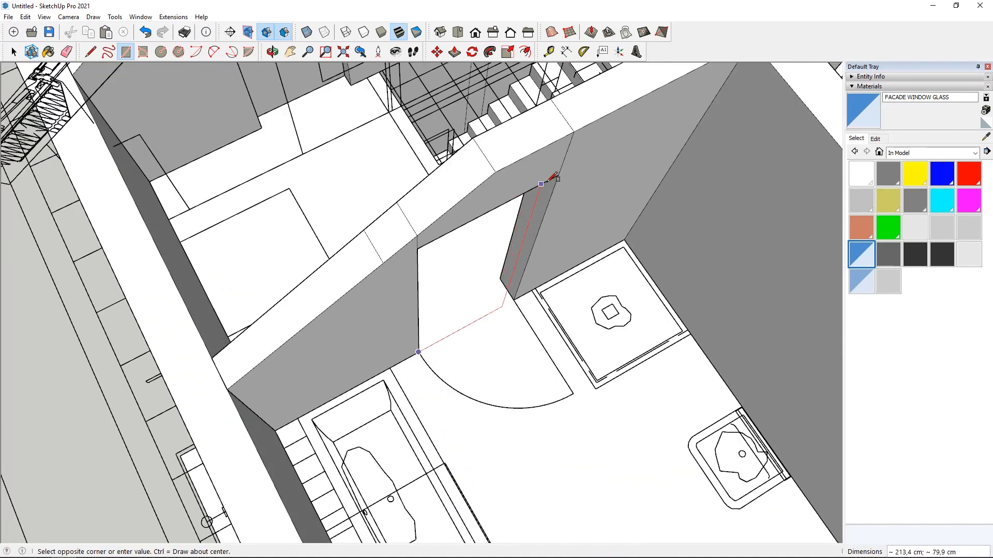
pyautogui.click(559, 175)
pyautogui.scroll(-3, 176, 326)
pyautogui.moveTo(177, 326); pyautogui.dragTo(357, 289, button='middle')
pyautogui.scroll(4, 444, 324)
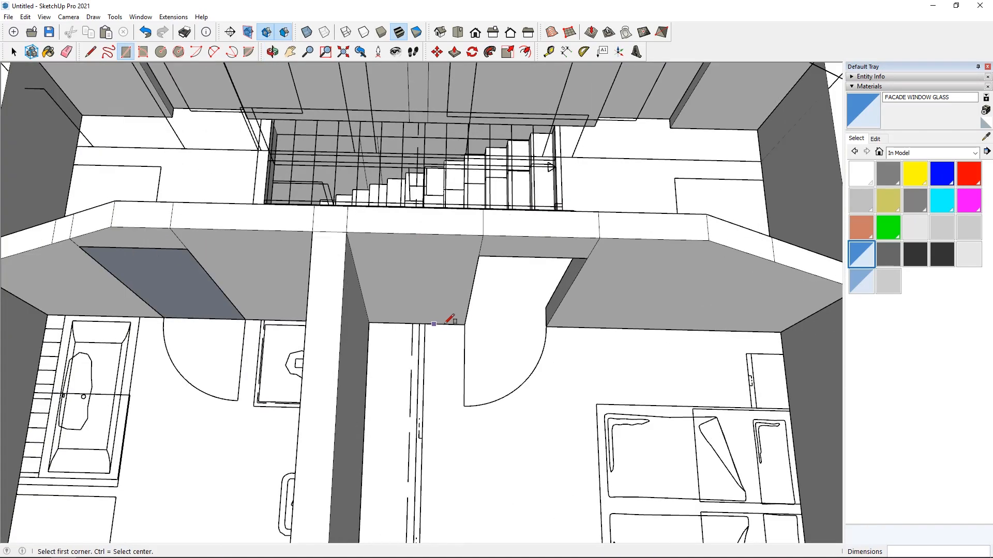
pyautogui.click(587, 258)
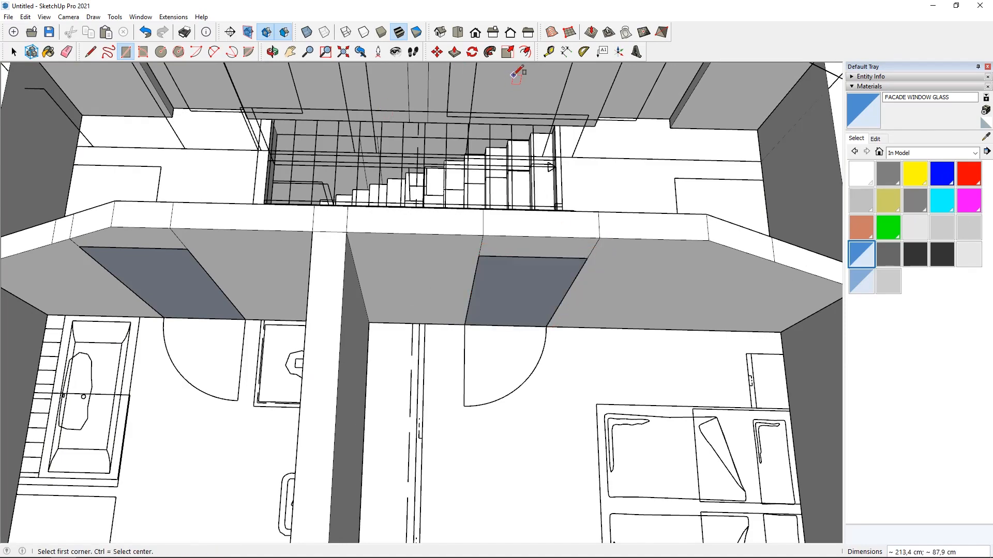
# Push/pull a door face in the wall beside the stairs by 1 cm.
pyautogui.click(455, 52)
pyautogui.scroll(-4, 463, 229)
pyautogui.moveTo(421, 257); pyautogui.dragTo(427, 269, button='middle')
pyautogui.scroll(6, 326, 169)
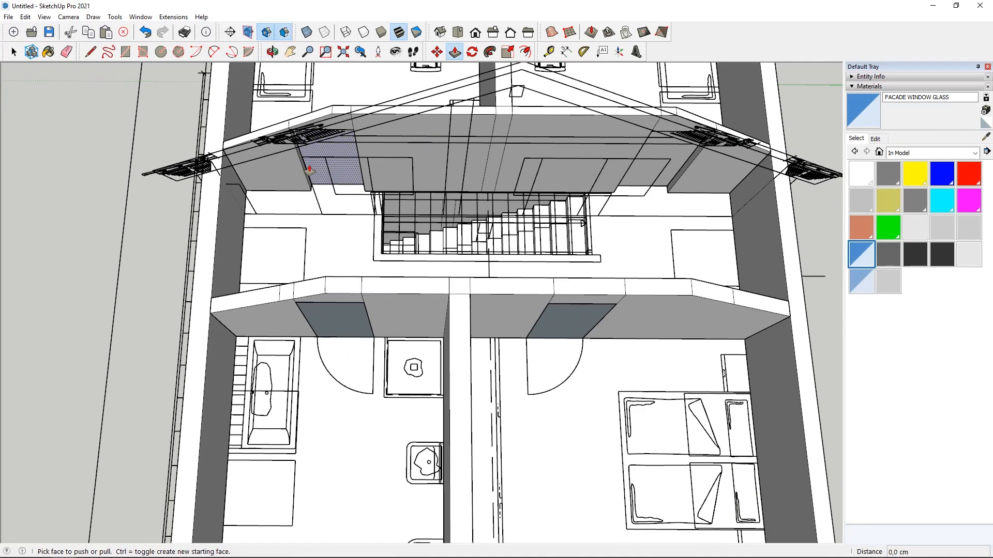
pyautogui.click(327, 171)
pyautogui.scroll(1, 326, 171)
pyautogui.click(326, 172)
pyautogui.press('Return')
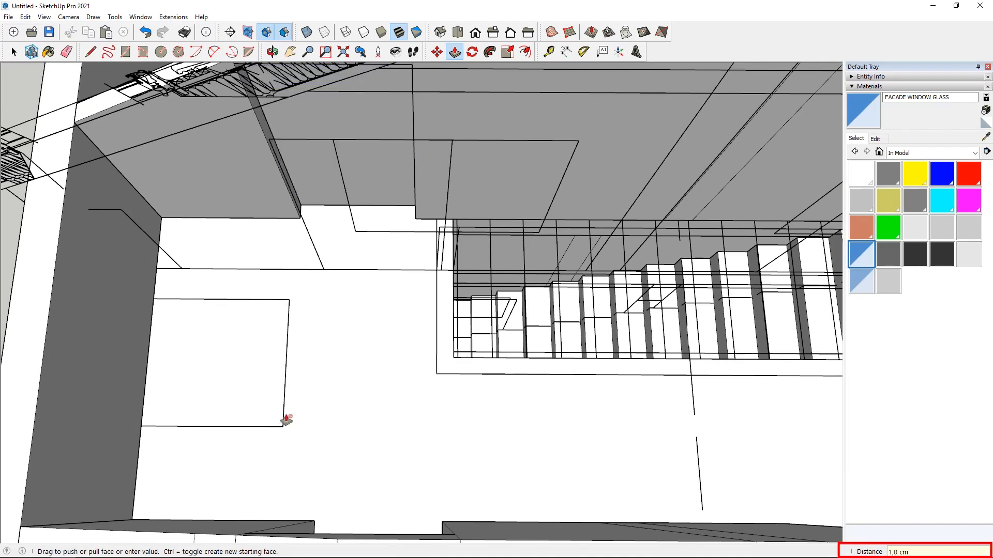
# Select the four door faces in both interior walls and combine them into one group.
pyautogui.scroll(-3, 433, 194)
pyautogui.moveTo(301, 347); pyautogui.dragTo(902, 351, button='middle')
pyautogui.click(573, 197)
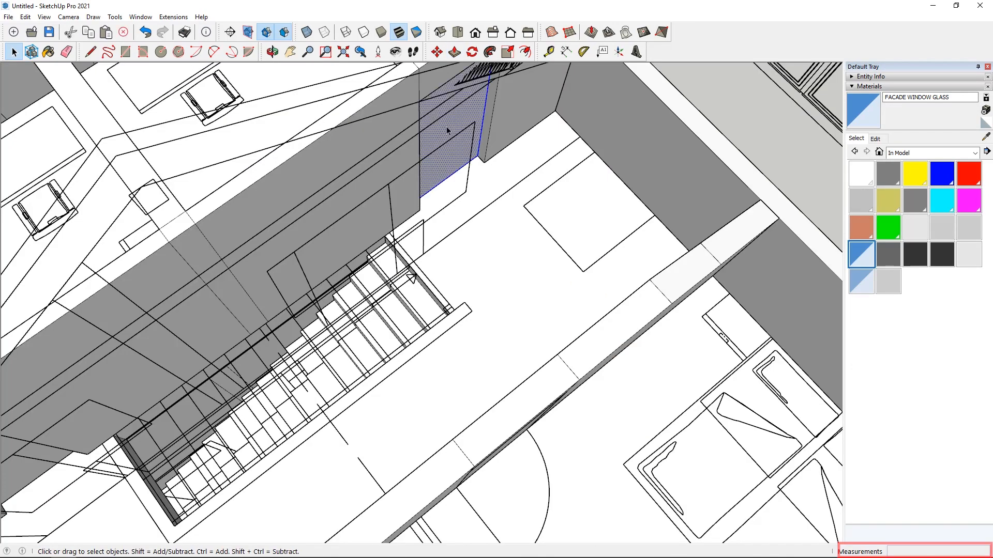
pyautogui.scroll(-2, 488, 343)
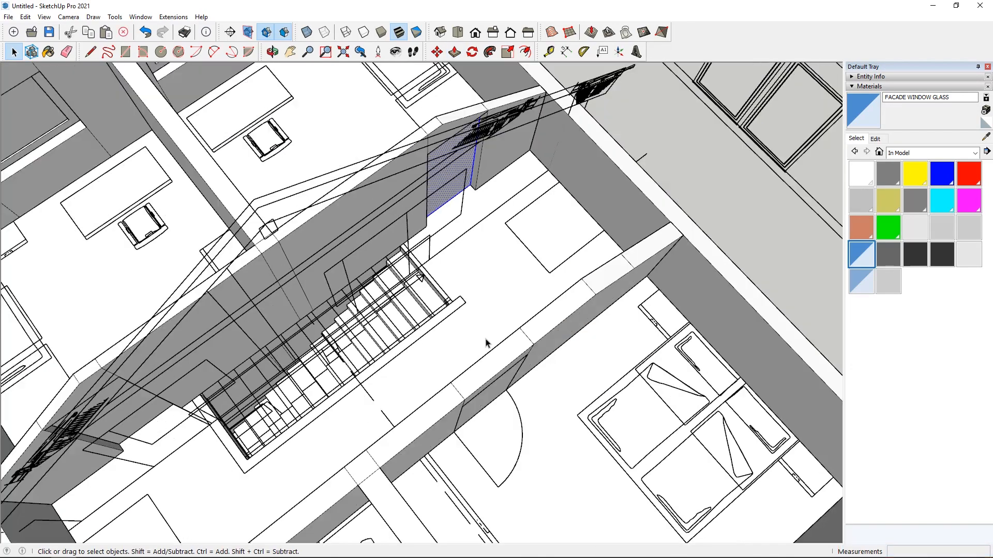
pyautogui.moveTo(487, 343); pyautogui.dragTo(394, 351, button='middle')
pyautogui.keyDown('ctrl'); pyautogui.doubleClick(397, 351); pyautogui.keyUp('ctrl')
pyautogui.keyDown('ctrl'); pyautogui.doubleClick(105, 368); pyautogui.keyUp('ctrl')
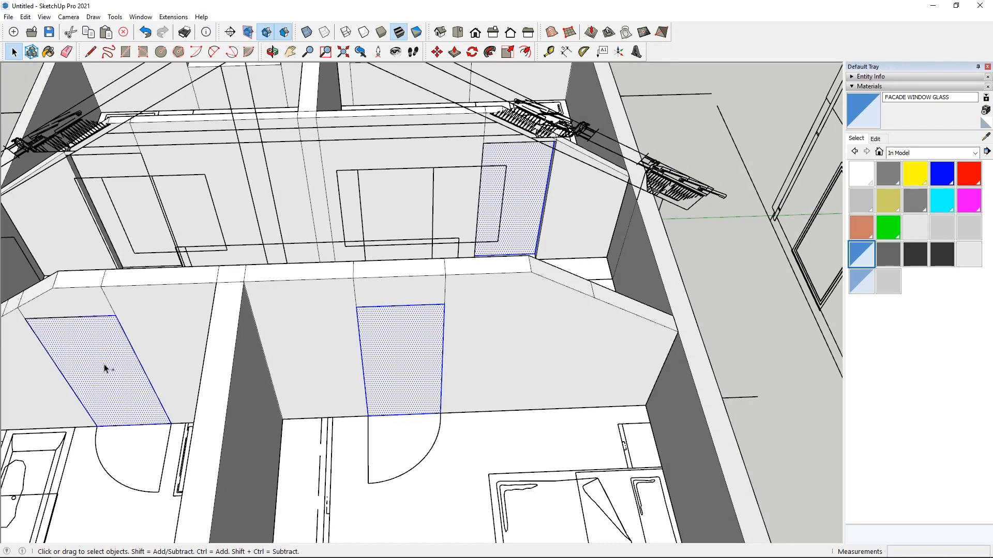
pyautogui.keyDown('ctrl'); pyautogui.click(141, 214); pyautogui.keyUp('ctrl')
pyautogui.rightClick(139, 213)
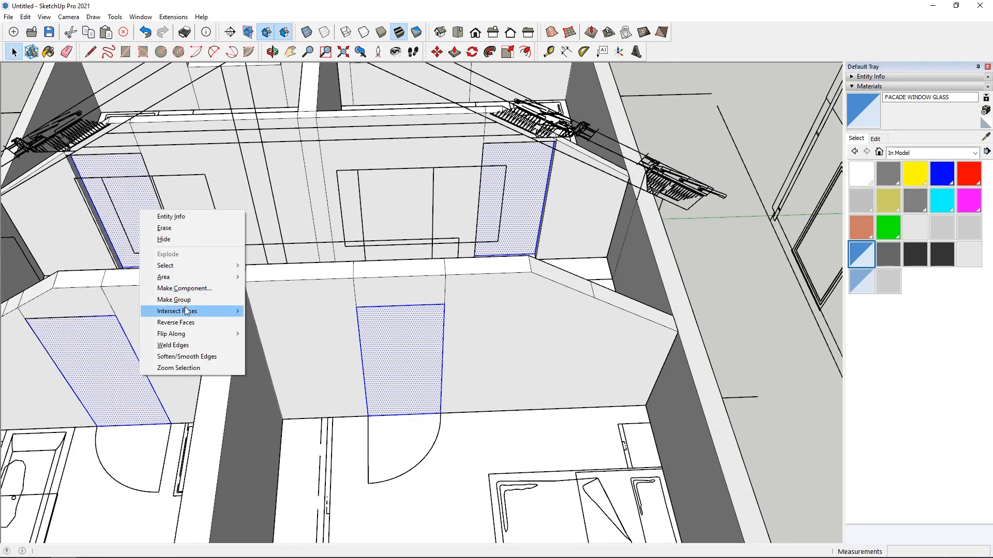
pyautogui.click(174, 300)
pyautogui.scroll(-3, 613, 315)
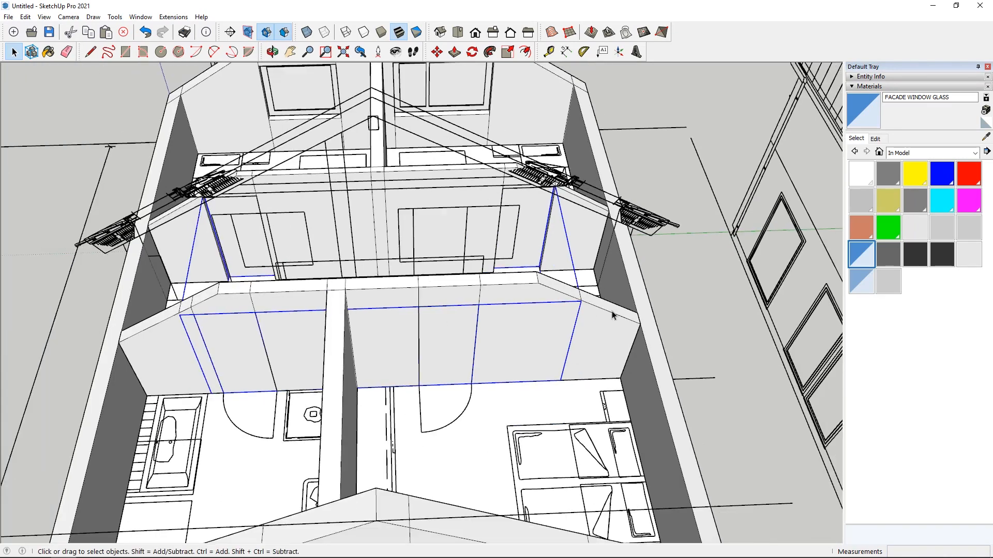
# Draw rectangles over the short and long border strips of the stair opening and erase the line dividing them.
pyautogui.moveTo(210, 260); pyautogui.dragTo(246, 375, button='middle')
pyautogui.scroll(2, 246, 374)
pyautogui.scroll(3, 454, 360)
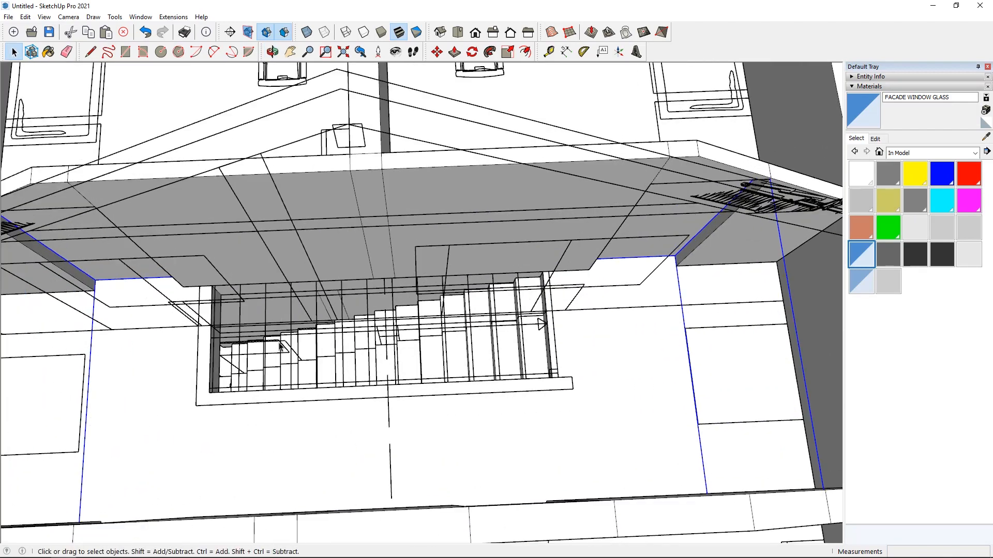
pyautogui.moveTo(281, 343); pyautogui.dragTo(581, 238, button='middle')
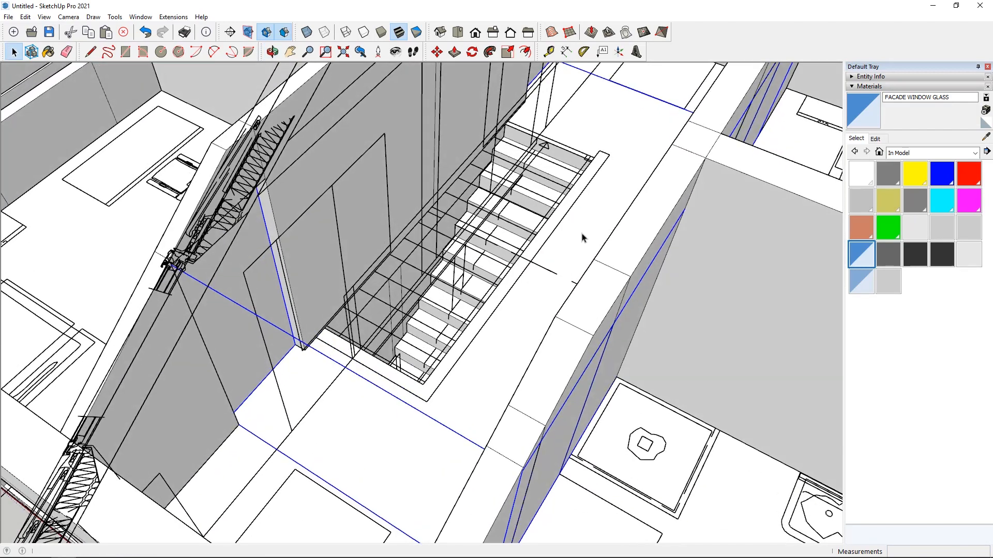
pyautogui.click(126, 51)
pyautogui.scroll(5, 326, 320)
pyautogui.click(317, 282)
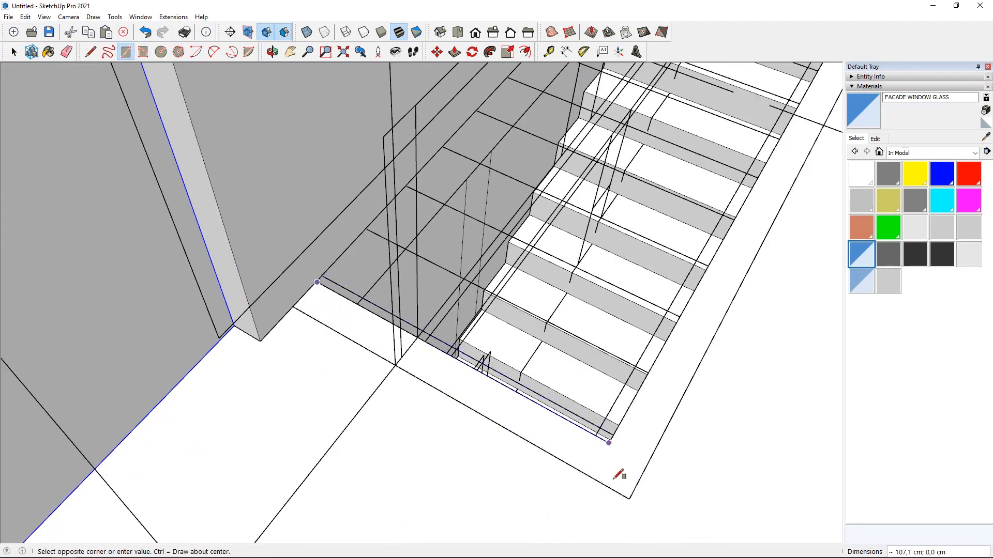
pyautogui.click(628, 499)
pyautogui.click(648, 464)
pyautogui.scroll(-3, 568, 505)
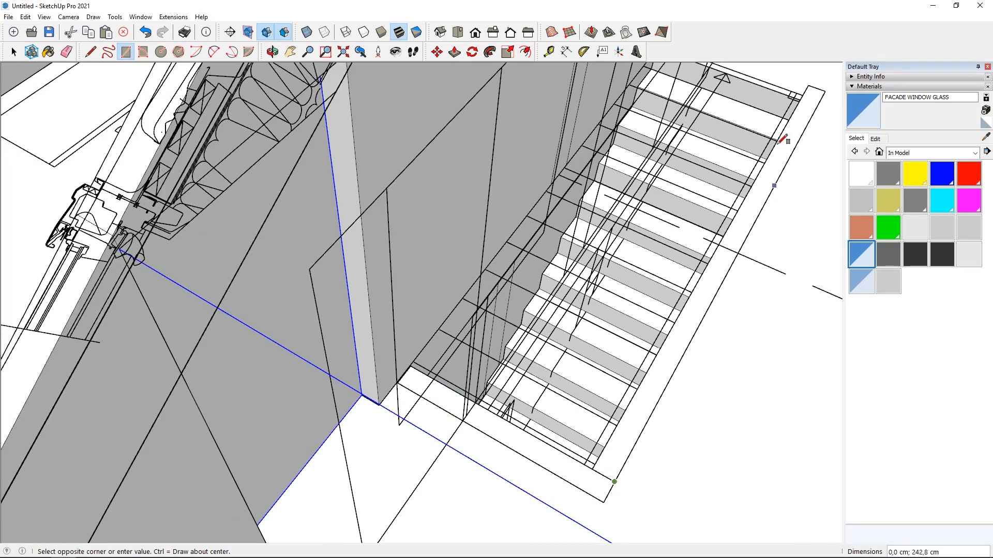
pyautogui.click(806, 86)
pyautogui.click(12, 52)
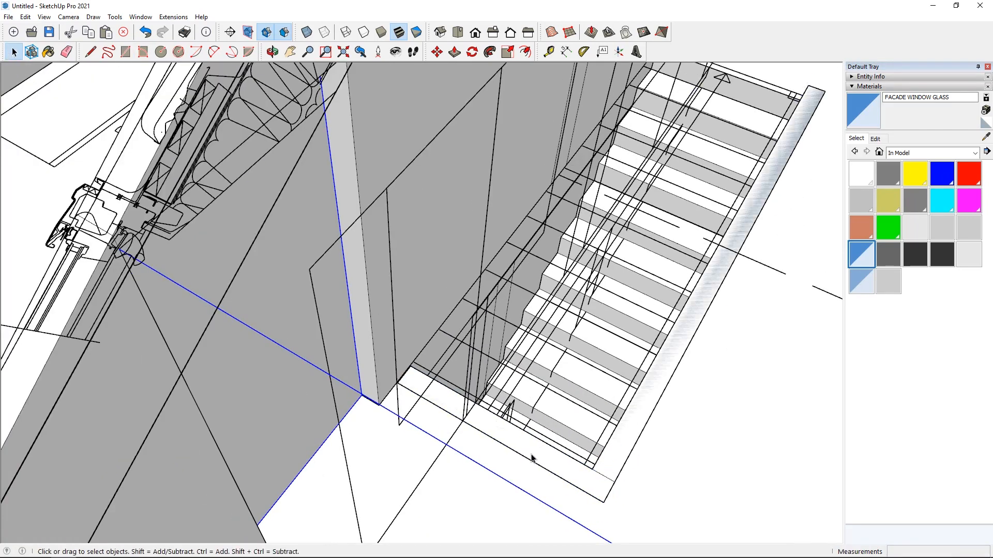
pyautogui.click(599, 476)
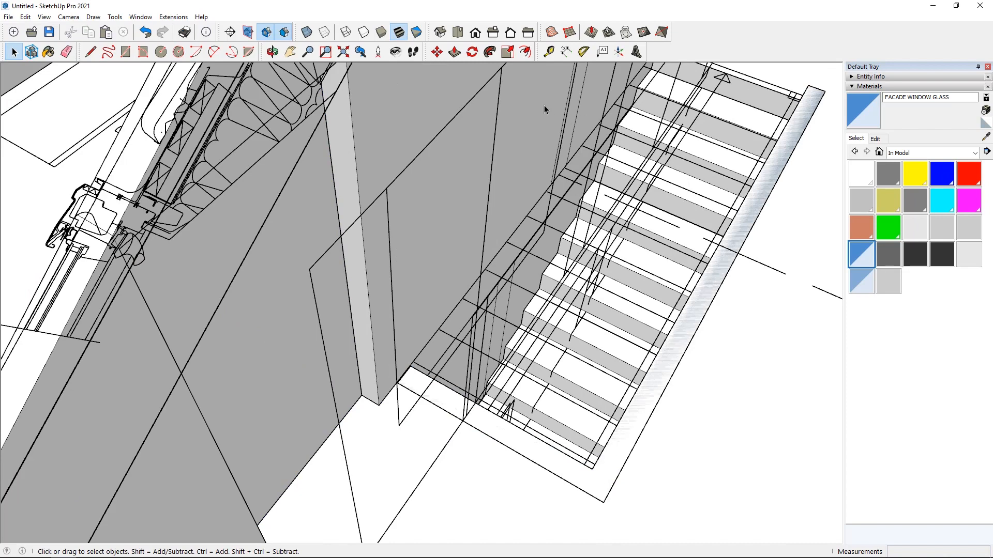
# Extrude the L-shaped strip around the stair opening 93 cm upward as a parapet and make it a group.
pyautogui.click(469, 417)
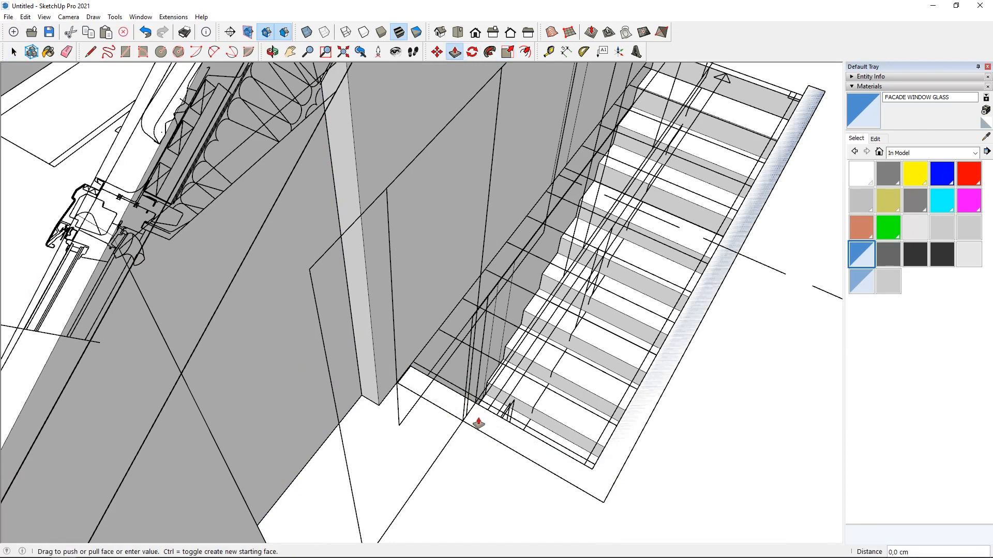
pyautogui.moveTo(467, 382); pyautogui.dragTo(404, 311, button='middle')
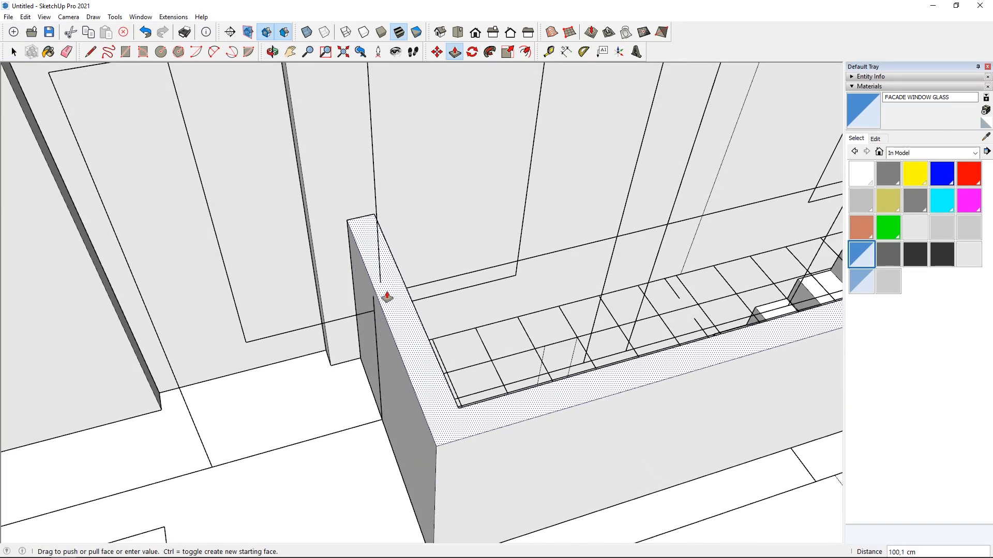
pyautogui.click(365, 300)
pyautogui.moveTo(639, 300); pyautogui.dragTo(276, 188, button='middle')
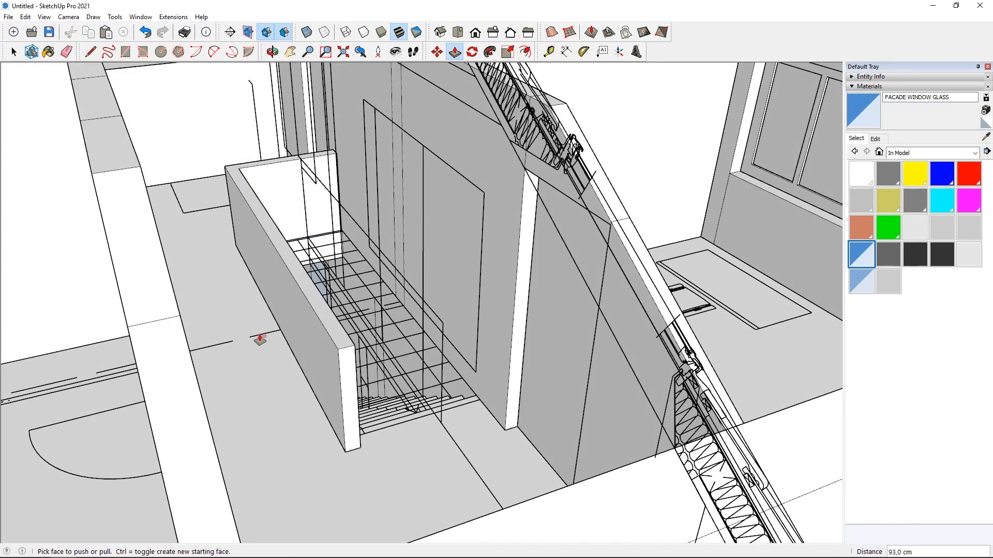
pyautogui.press('space')
pyautogui.click(304, 296)
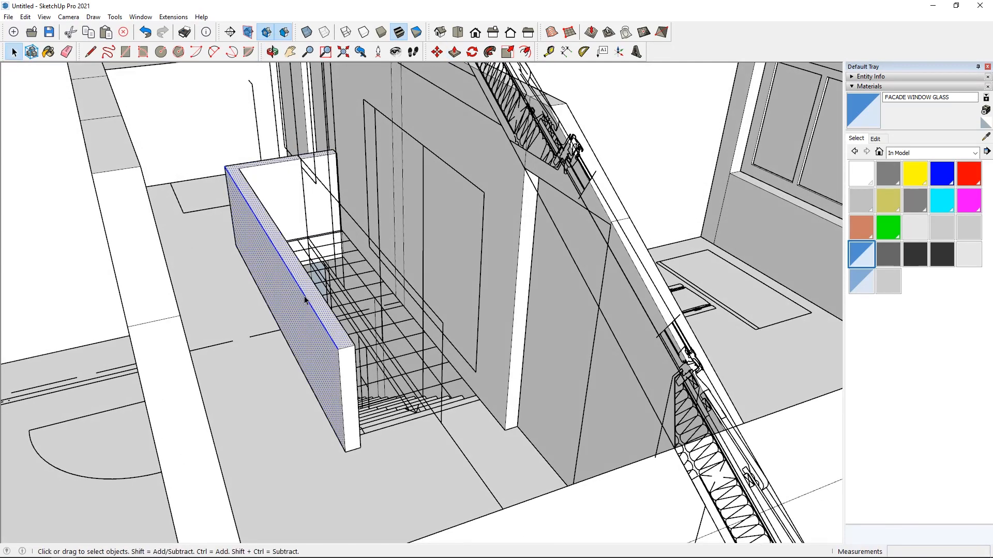
pyautogui.rightClick(304, 295)
pyautogui.click(332, 387)
# Examine the house from outside and check the upper-floor rooms, doors and stair parapet from above.
pyautogui.scroll(-8, 424, 305)
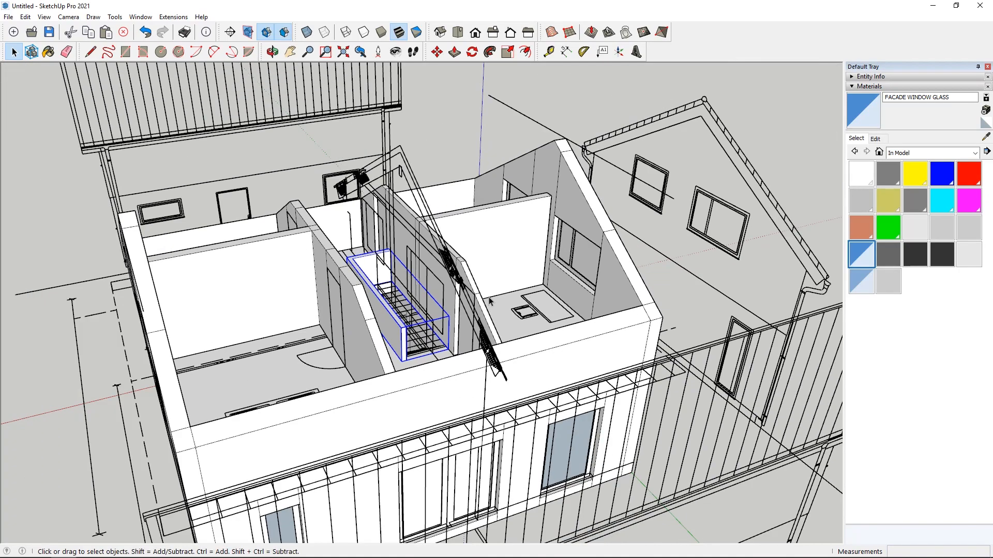
pyautogui.moveTo(498, 298); pyautogui.dragTo(103, 305, button='middle')
pyautogui.scroll(6, 391, 326)
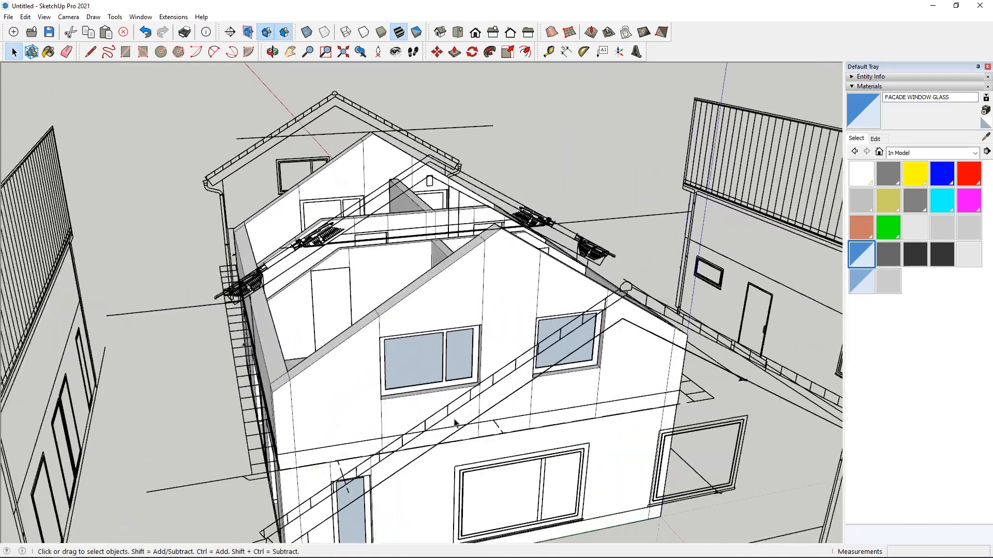
pyautogui.scroll(-2, 391, 326)
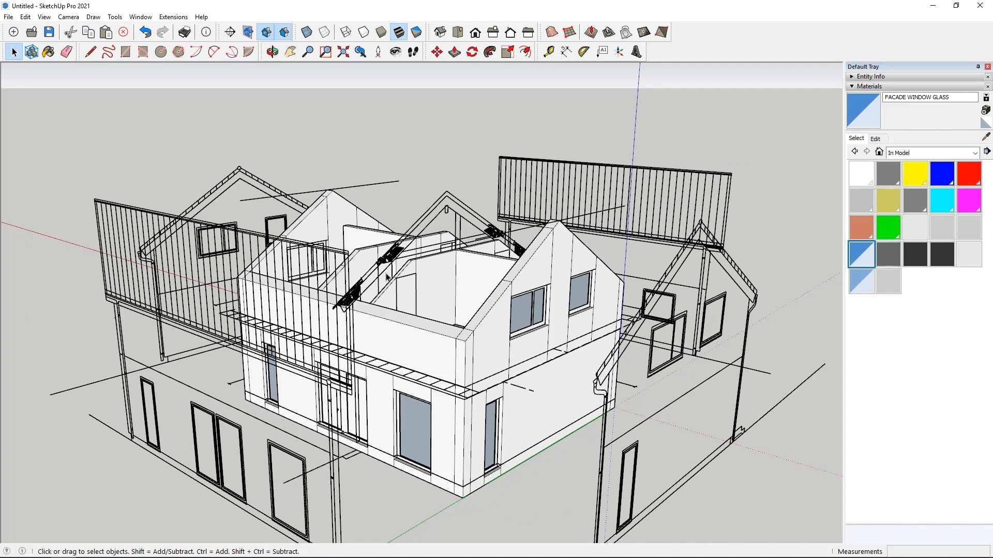
pyautogui.moveTo(387, 278); pyautogui.dragTo(424, 310, button='middle')
pyautogui.scroll(3, 425, 326)
pyautogui.scroll(-2, 367, 288)
pyautogui.scroll(2, 299, 325)
pyautogui.scroll(1, 348, 433)
pyautogui.scroll(3, 361, 162)
pyautogui.scroll(1, 345, 272)
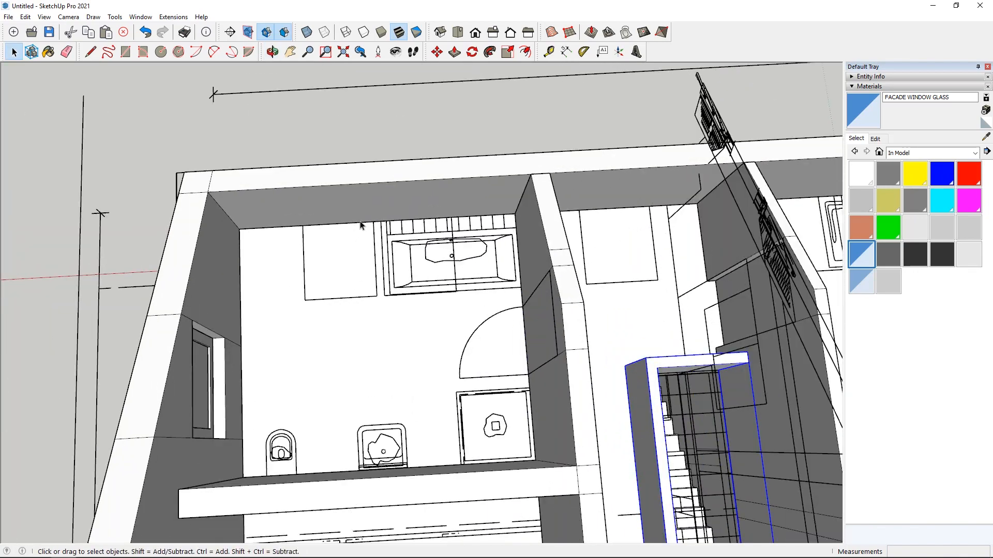
# Move the roof section drawing about 62 cm onto the outer face of the gable wall.
pyautogui.scroll(-5, 326, 259)
pyautogui.moveTo(207, 373)
pyautogui.mouseDown(button='middle')
pyautogui.moveTo(297, 323)
pyautogui.moveTo(364, 317)
pyautogui.mouseUp(button='middle')
pyautogui.scroll(3, 364, 313)
pyautogui.click(337, 275)
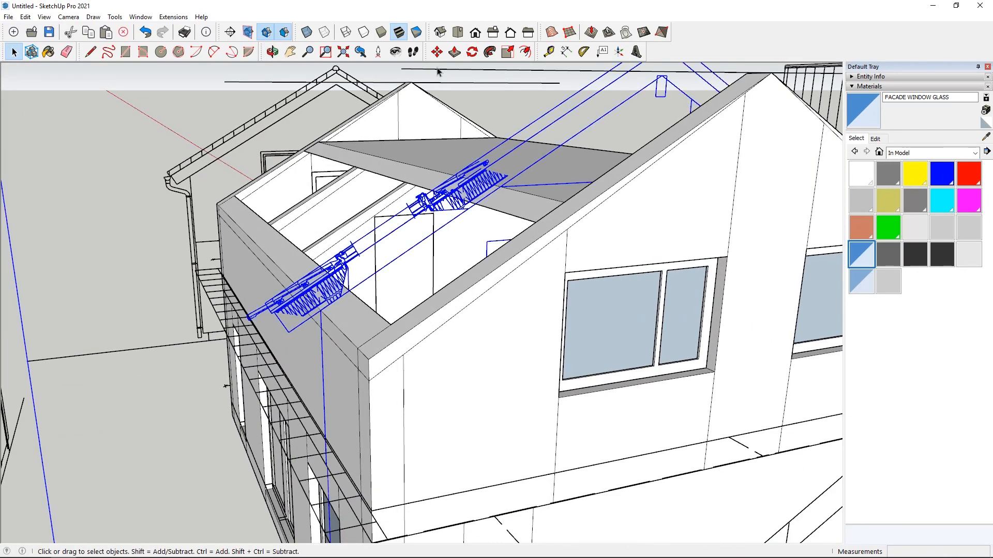
pyautogui.click(437, 51)
pyautogui.scroll(2, 412, 343)
pyautogui.click(414, 344)
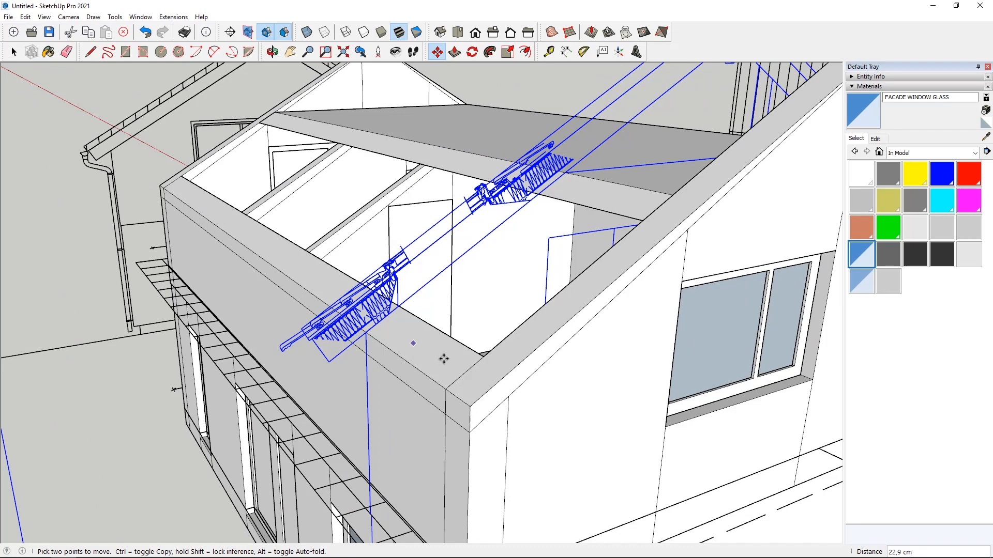
pyautogui.click(536, 401)
pyautogui.click(448, 358)
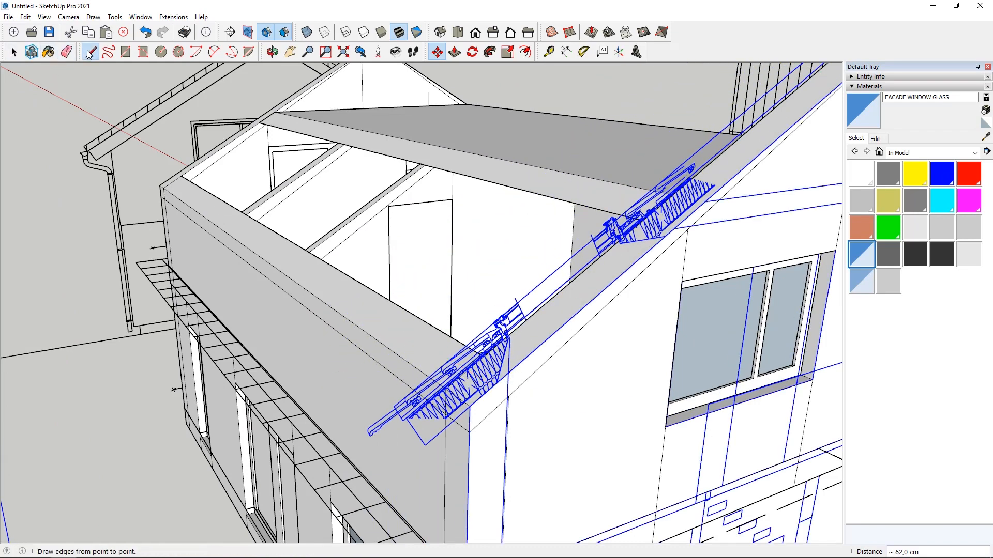
# Draw a line from the gable's ridge down the roof slope to the section's eave corner, and another along the rafter end.
pyautogui.click(90, 51)
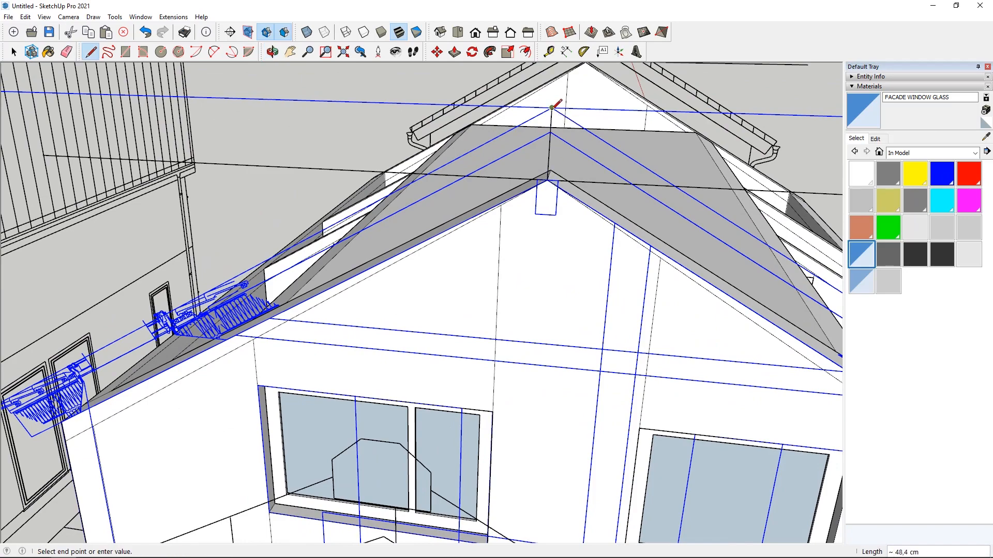
pyautogui.click(547, 179)
pyautogui.moveTo(265, 358); pyautogui.dragTo(482, 227, button='middle')
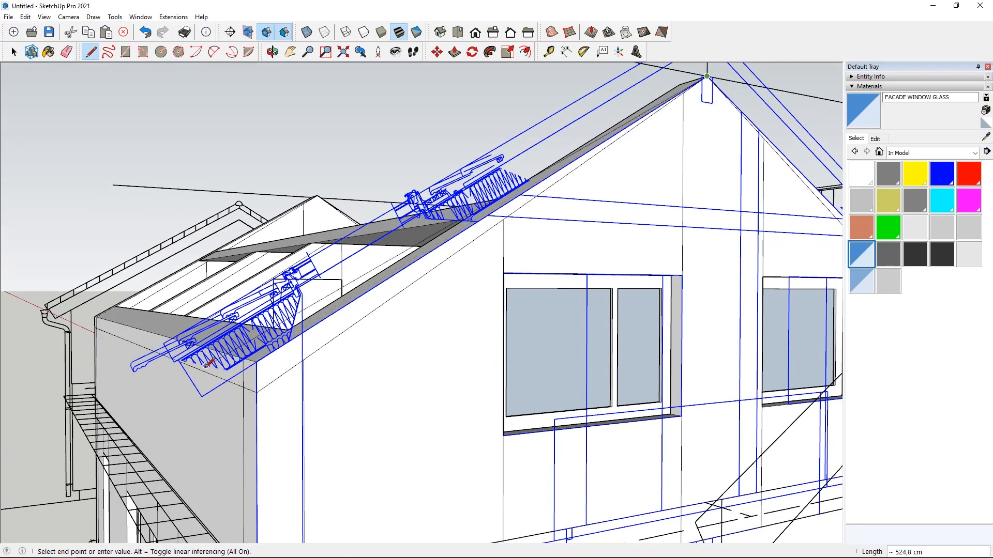
pyautogui.scroll(2, 194, 385)
pyautogui.click(199, 417)
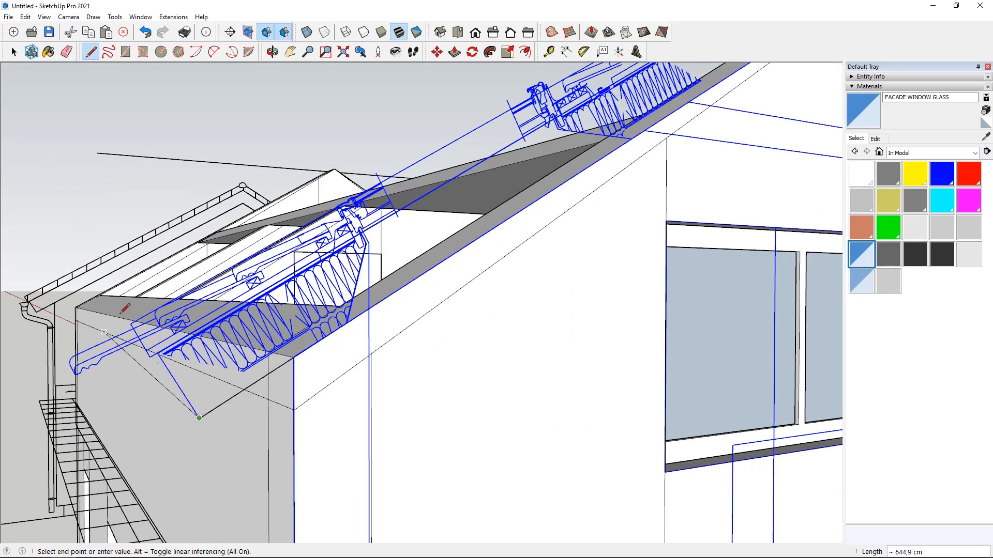
pyautogui.click(43, 166)
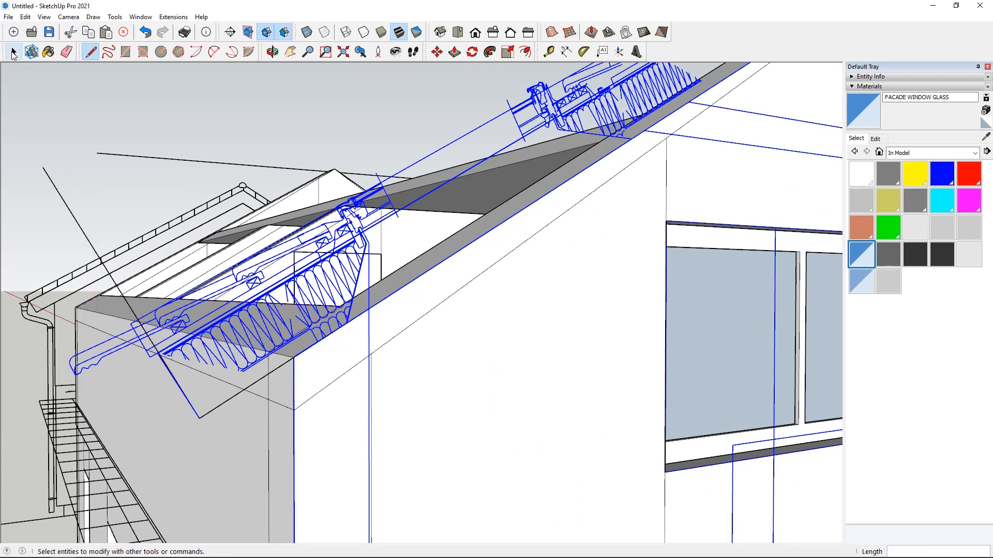
# Copy the gable's roof-slope line about 79 cm onto the corner point beneath the upper roof window in the section drawing.
pyautogui.click(12, 53)
pyautogui.click(224, 409)
pyautogui.moveTo(222, 408); pyautogui.dragTo(356, 374, button='middle')
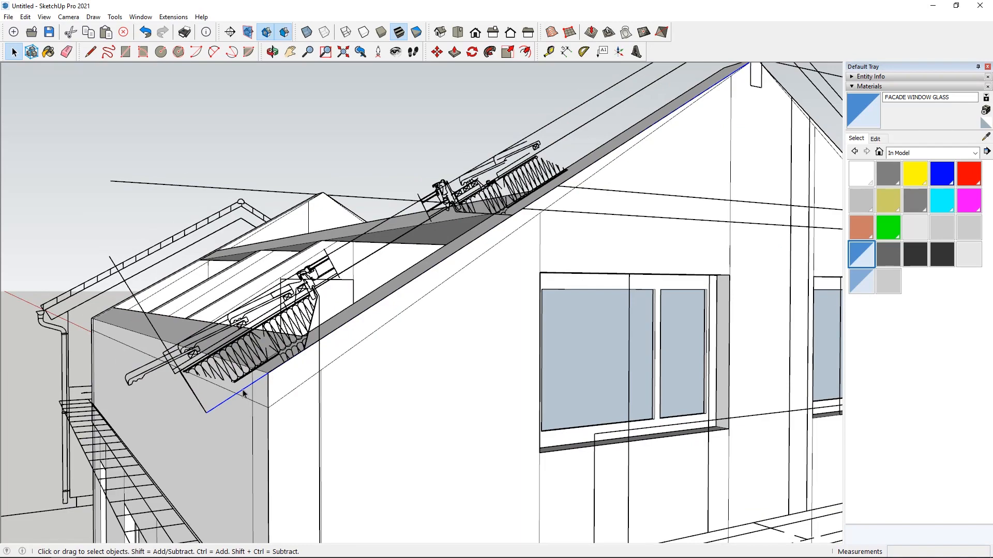
pyautogui.moveTo(242, 394); pyautogui.dragTo(361, 232, button='middle')
pyautogui.click(437, 52)
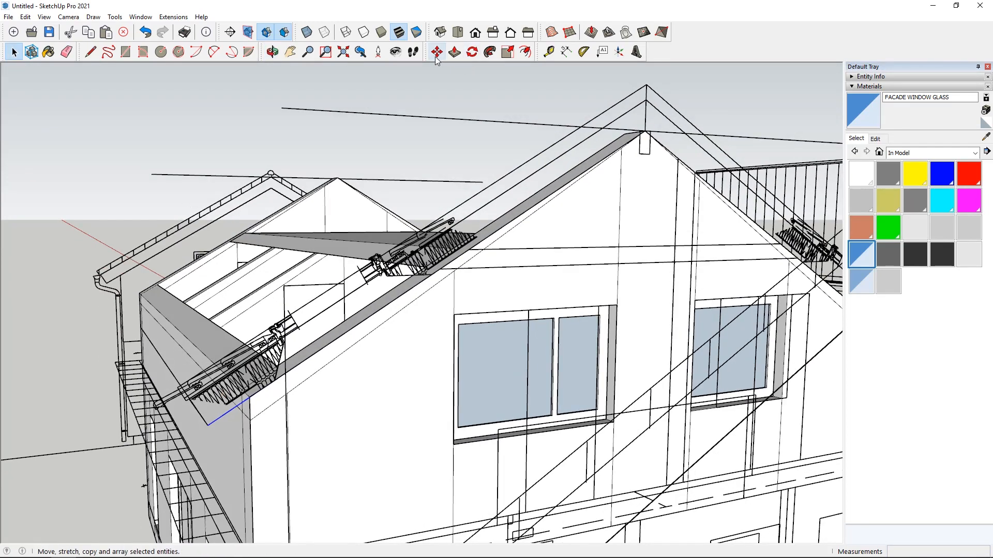
pyautogui.moveTo(455, 135); pyautogui.dragTo(467, 155, button='middle')
pyautogui.scroll(6, 470, 217)
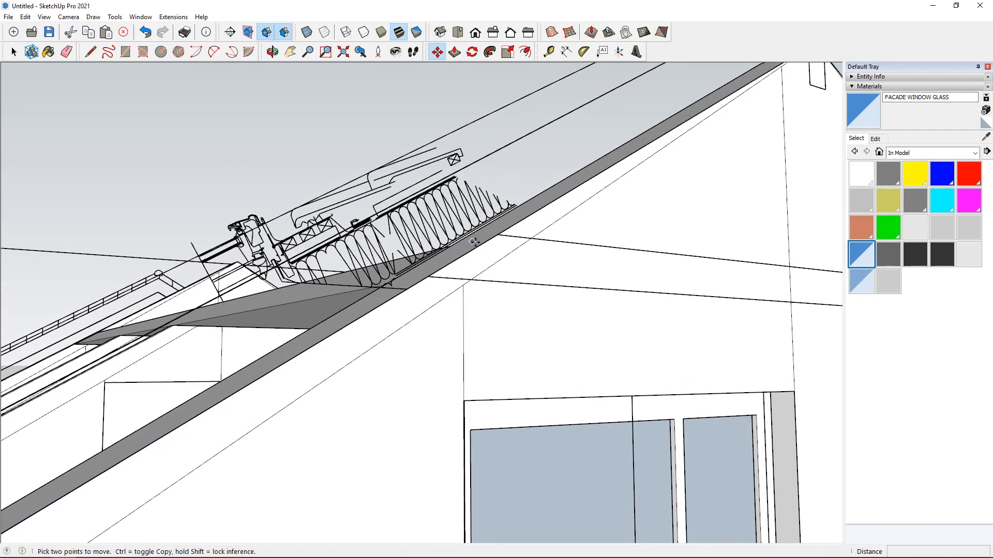
pyautogui.click(478, 248)
pyautogui.moveTo(478, 248); pyautogui.dragTo(389, 215, button='middle')
pyautogui.press('ctrl')
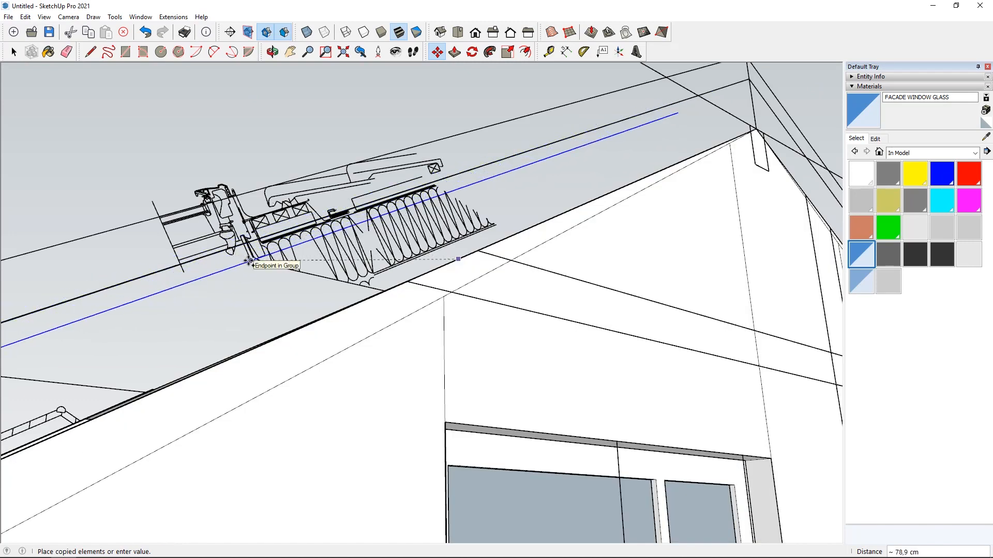
# Draw a line from the copied slope line's upper end to the ridge to close the sloping roof slab profile.
pyautogui.click(90, 51)
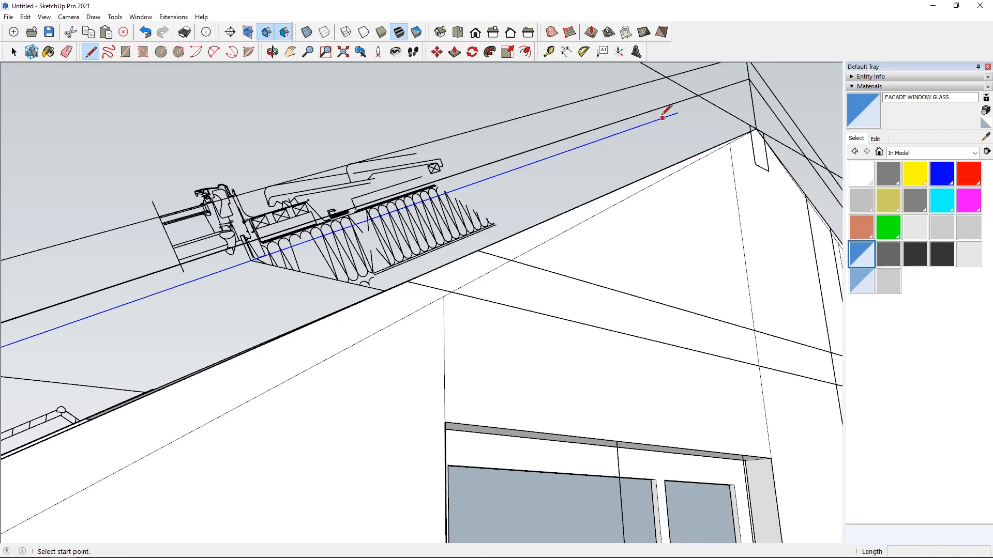
pyautogui.click(676, 112)
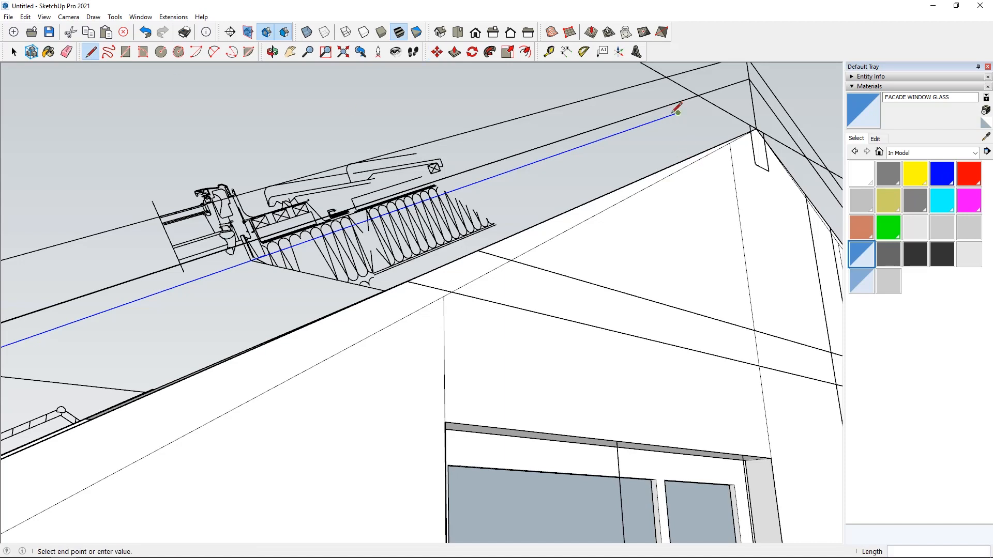
pyautogui.click(751, 85)
pyautogui.moveTo(751, 85)
pyautogui.mouseDown(button='middle')
pyautogui.moveTo(466, 171)
pyautogui.moveTo(266, 252)
pyautogui.mouseUp(button='middle')
pyautogui.click(14, 52)
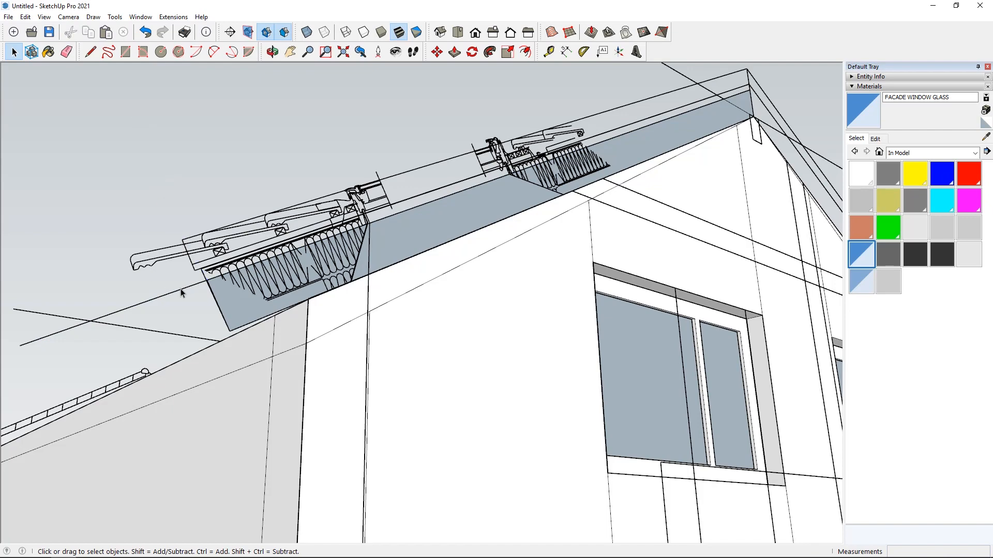
# Extrude the closed roof slab profile along the house toward the opposite gable with Push/Pull.
pyautogui.moveTo(466, 216); pyautogui.dragTo(712, 129, button='middle')
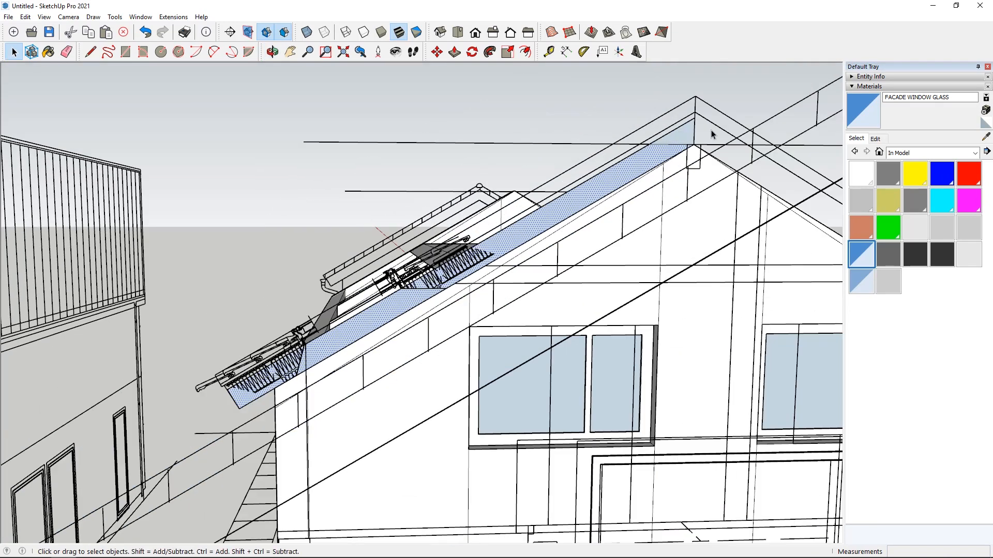
pyautogui.scroll(5, 712, 129)
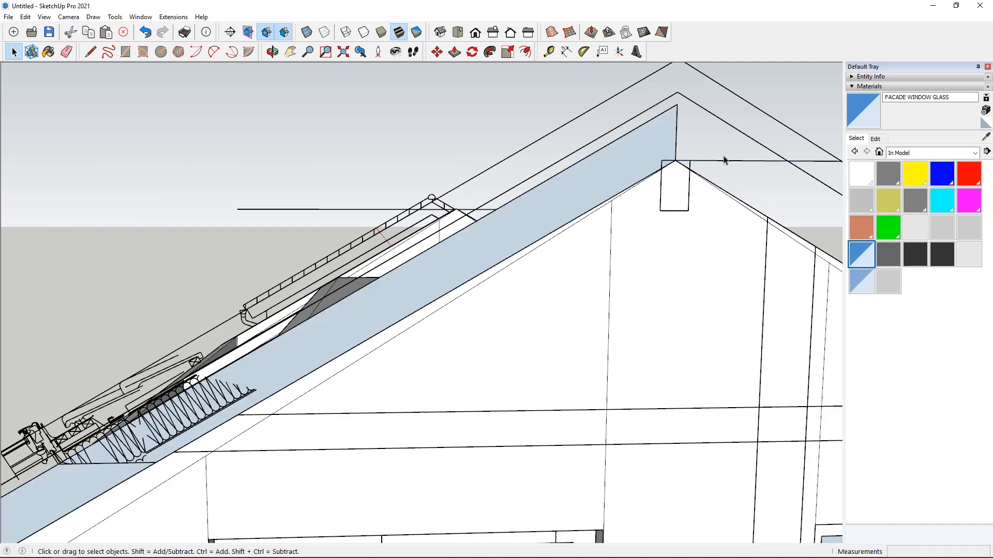
pyautogui.click(646, 144)
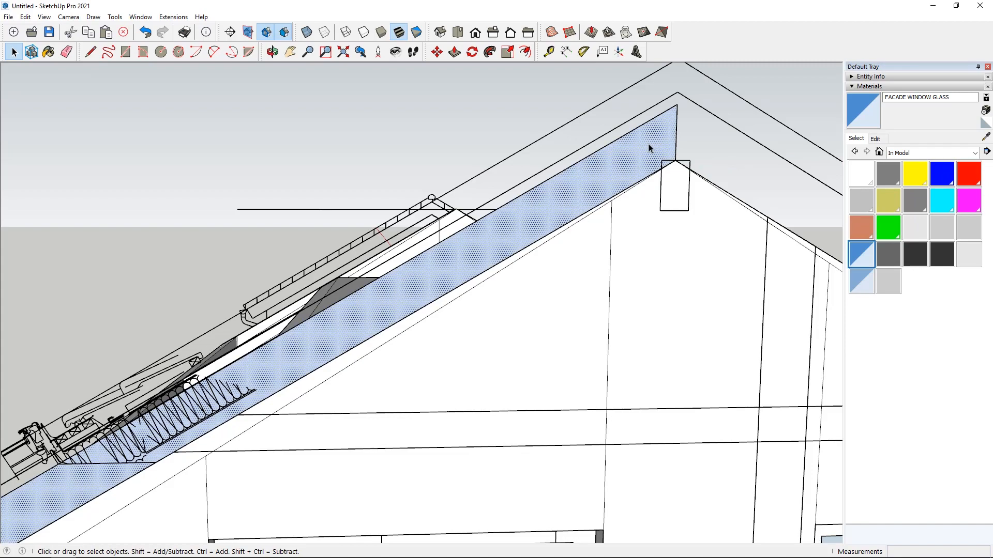
pyautogui.scroll(-5, 629, 125)
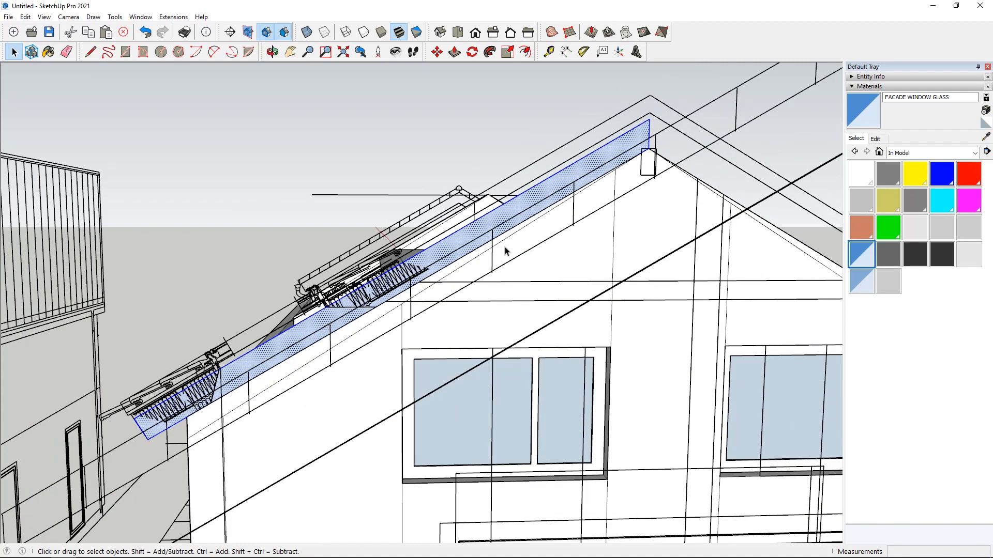
pyautogui.moveTo(506, 248); pyautogui.dragTo(693, 258, button='middle')
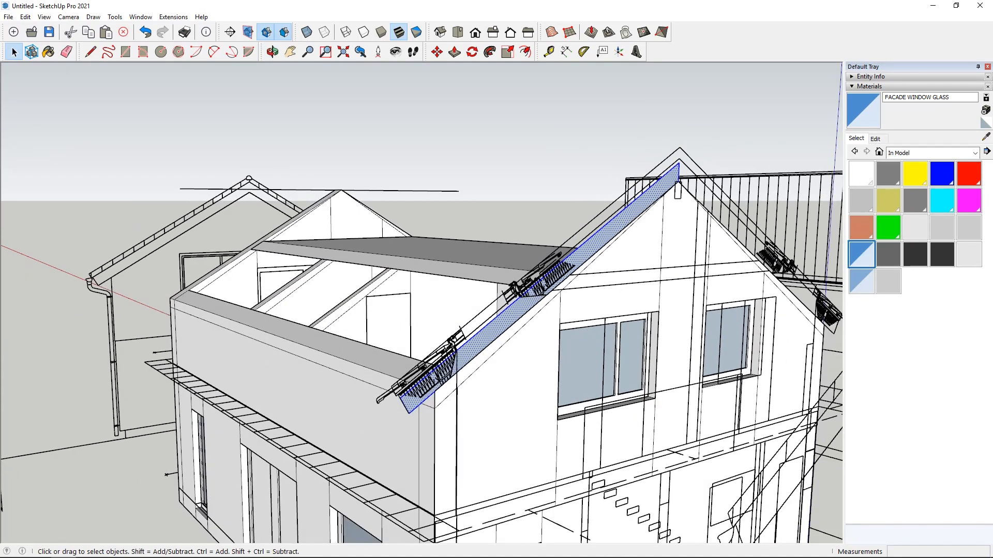
pyautogui.click(454, 53)
pyautogui.click(629, 229)
pyautogui.moveTo(350, 273); pyautogui.dragTo(417, 350, button='middle')
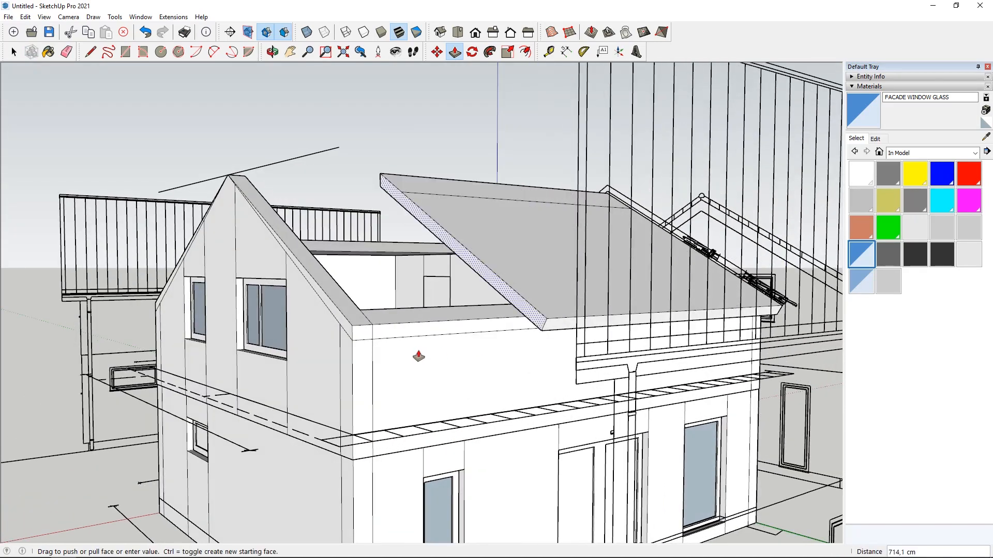
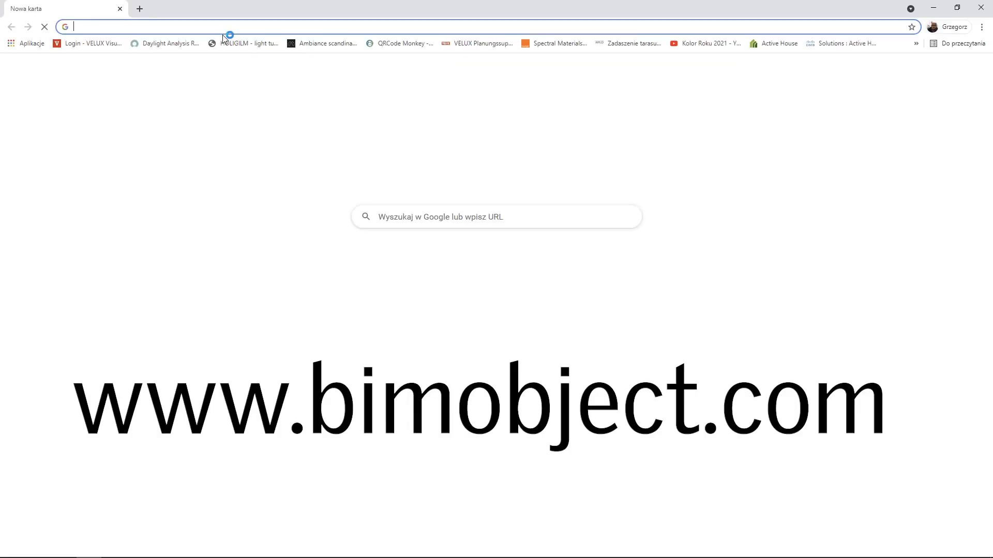
# Switch to the browser, open bimobject.com, search for "velux" and filter the products by the Sketchup file type.
pyautogui.click(214, 26)
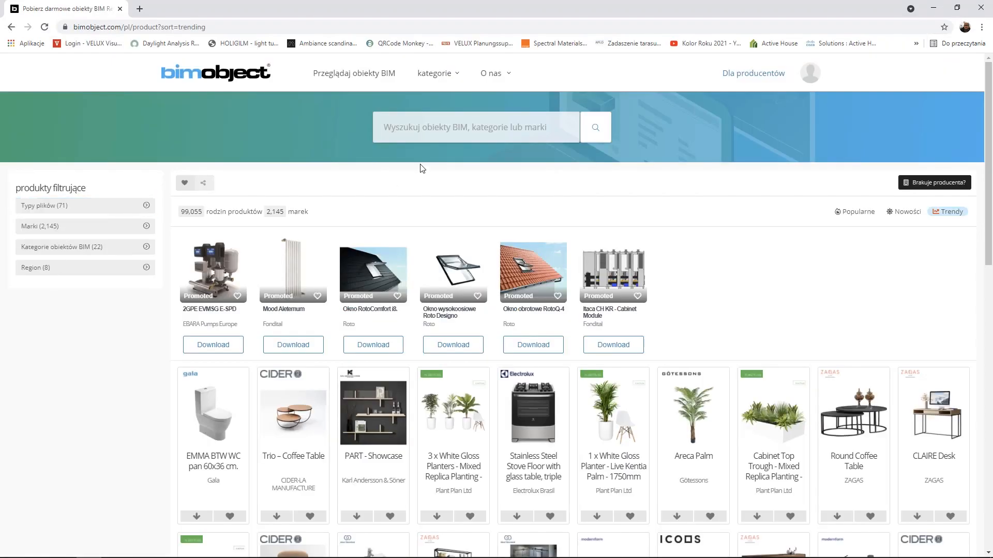
pyautogui.click(425, 127)
pyautogui.write('velux')
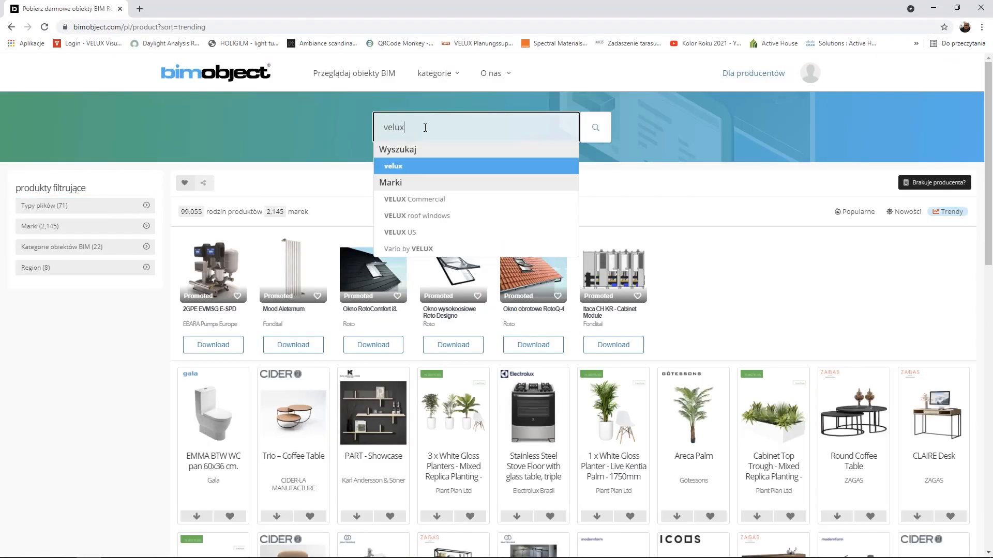
pyautogui.press('Return')
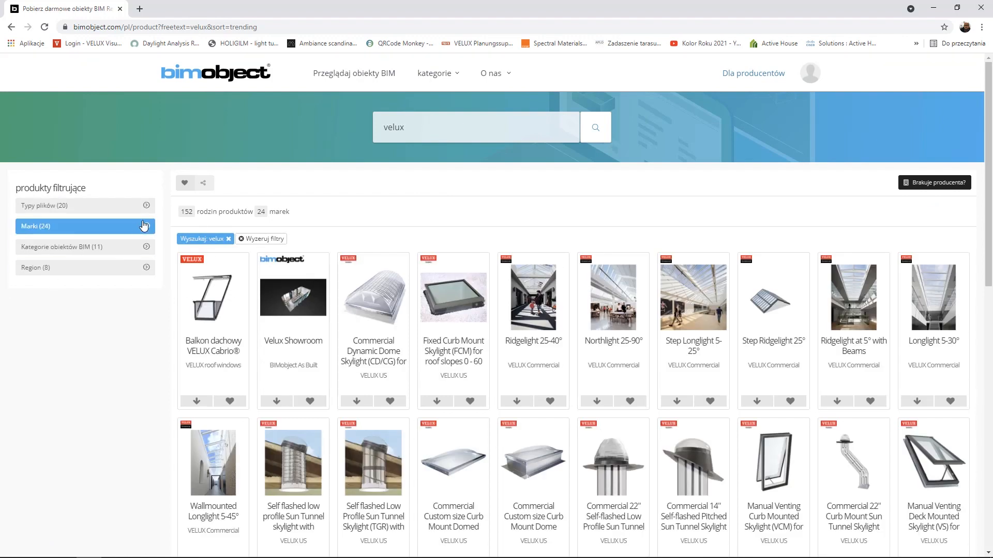
pyautogui.click(147, 206)
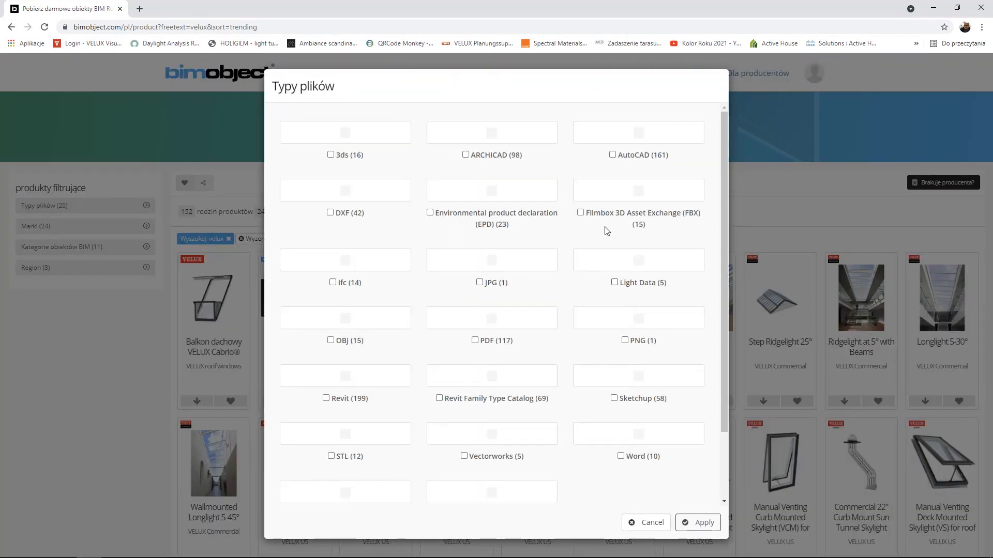
pyautogui.click(698, 522)
# Open the Top Operated Polyurethane roof window Centre-pivot - GGU product and download its "Velux - GGL-GGU_Standalone.skp" file.
pyautogui.scroll(-1, 236, 252)
pyautogui.scroll(-7, 237, 253)
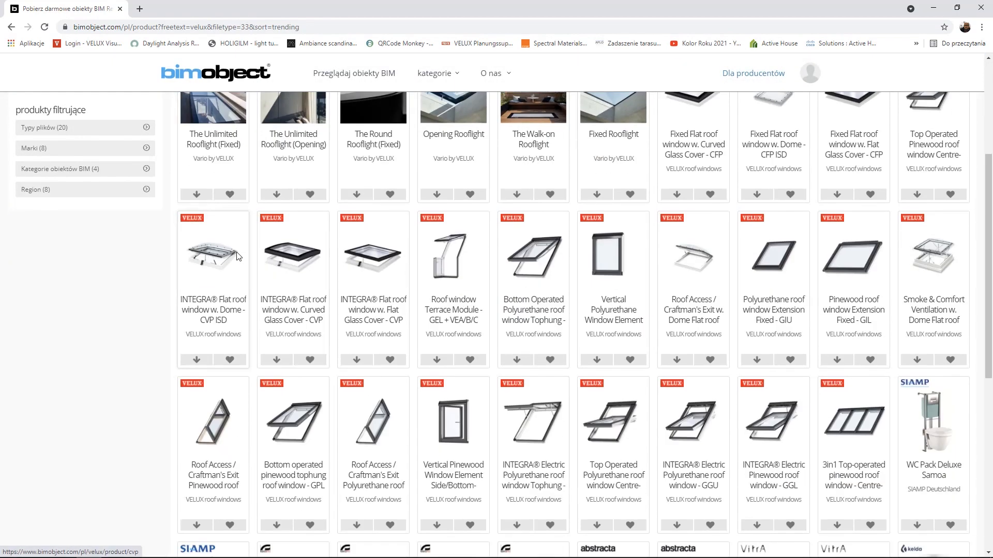
pyautogui.scroll(2, 290, 378)
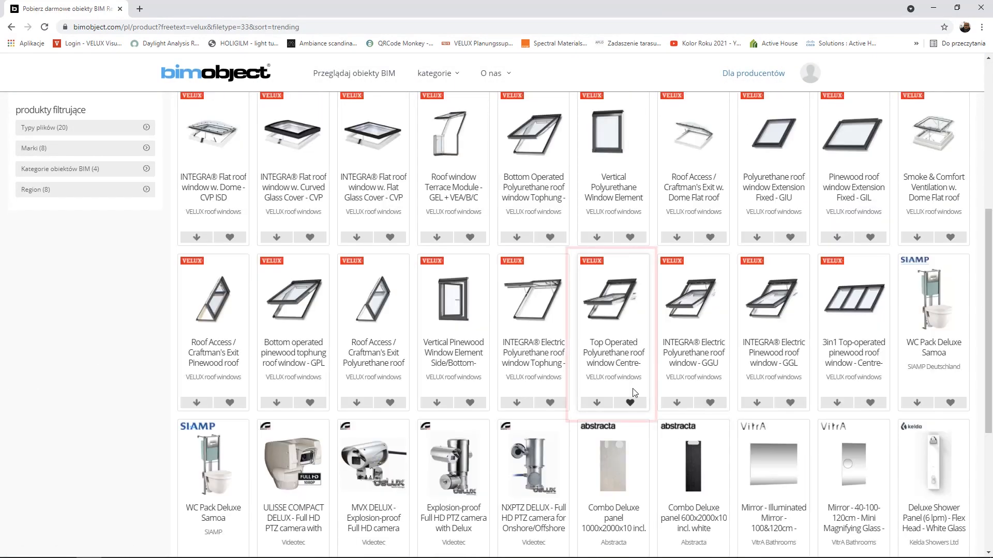
pyautogui.click(624, 365)
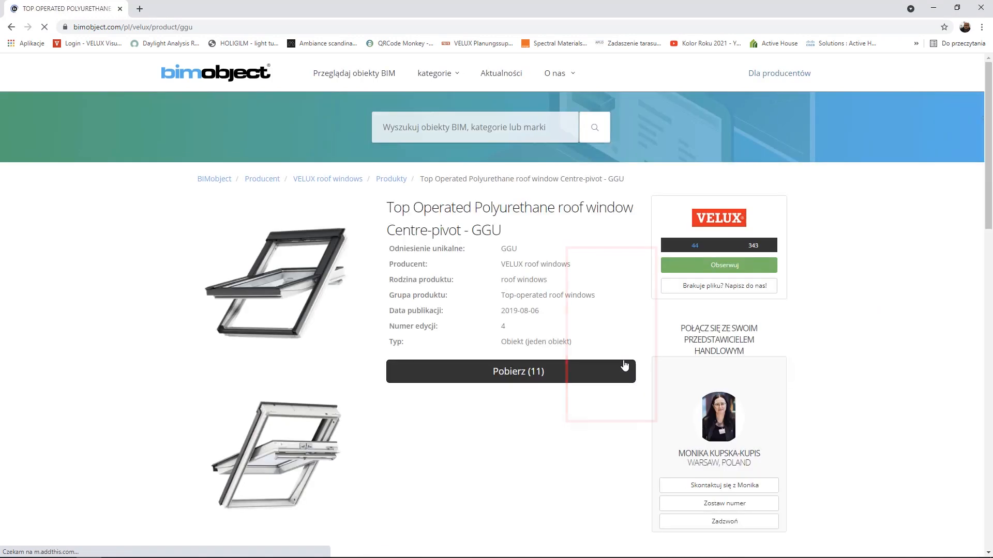
pyautogui.click(541, 383)
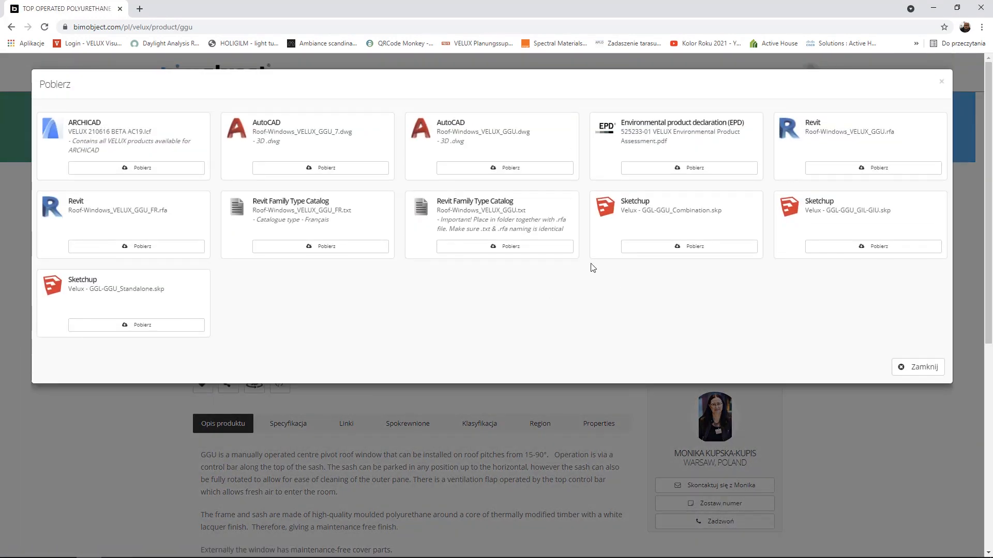
pyautogui.click(140, 324)
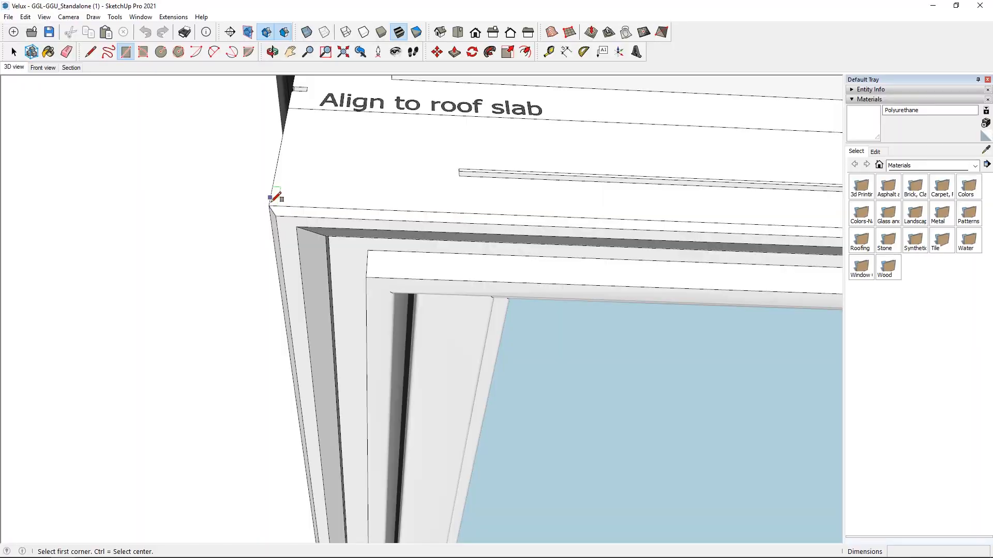
# In the opened roof window model in SketchUp, draw a rectangle about 97 by 76 cm between opposite inner corners of the frame.
pyautogui.click(274, 198)
pyautogui.scroll(-2, 225, 184)
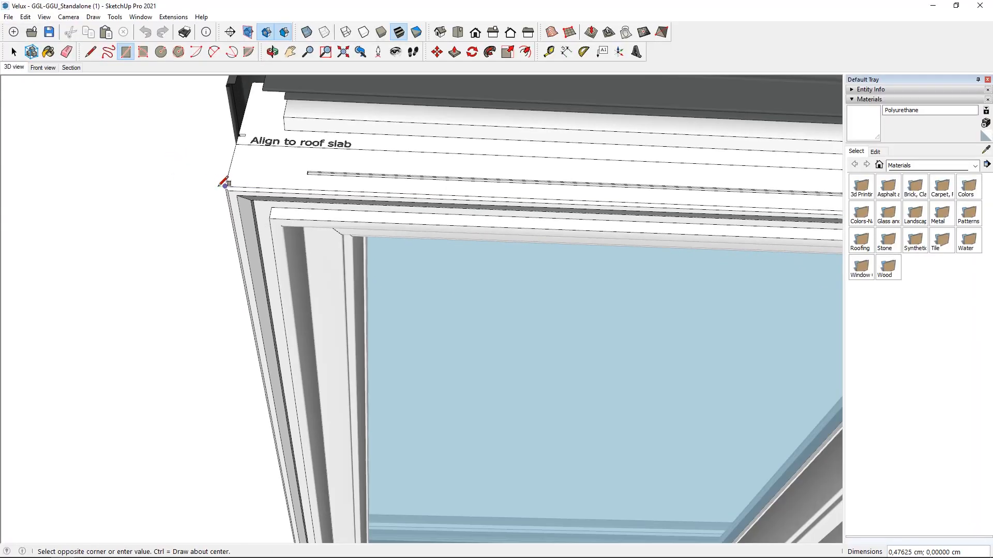
pyautogui.scroll(-3, 225, 183)
pyautogui.moveTo(175, 166); pyautogui.dragTo(72, 315, button='middle')
pyautogui.scroll(5, 600, 224)
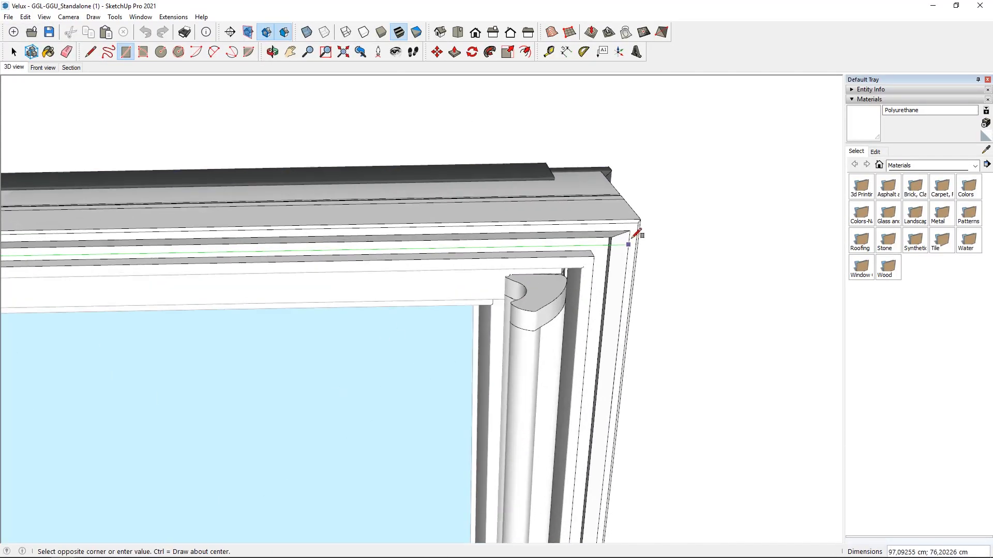
pyautogui.click(631, 237)
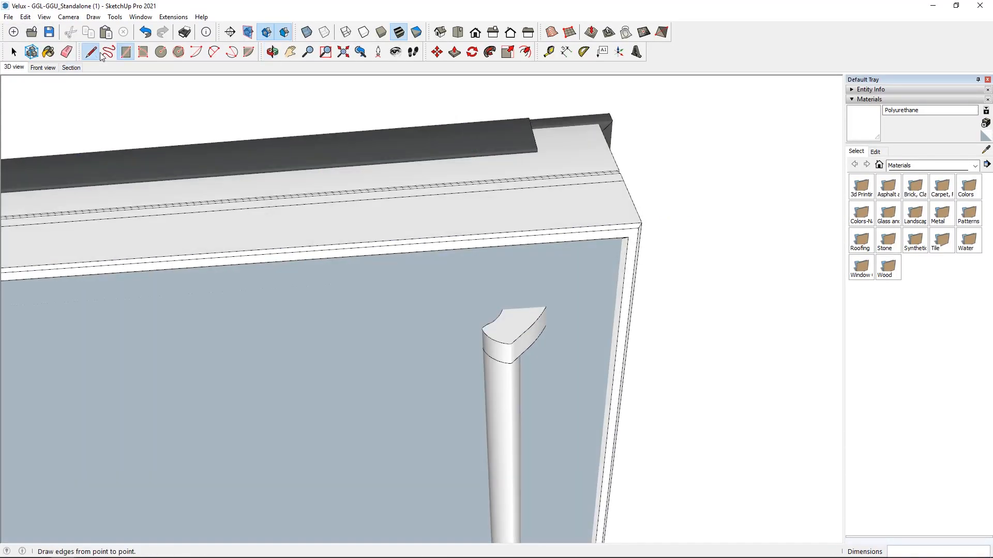
# Draw lines between the outer corners of the window frame, 78 cm along the short side and 97.8 cm along the long side.
pyautogui.click(100, 54)
pyautogui.moveTo(135, 170); pyautogui.dragTo(195, 328, button='middle')
pyautogui.scroll(3, 499, 127)
pyautogui.click(494, 123)
pyautogui.scroll(-4, 193, 187)
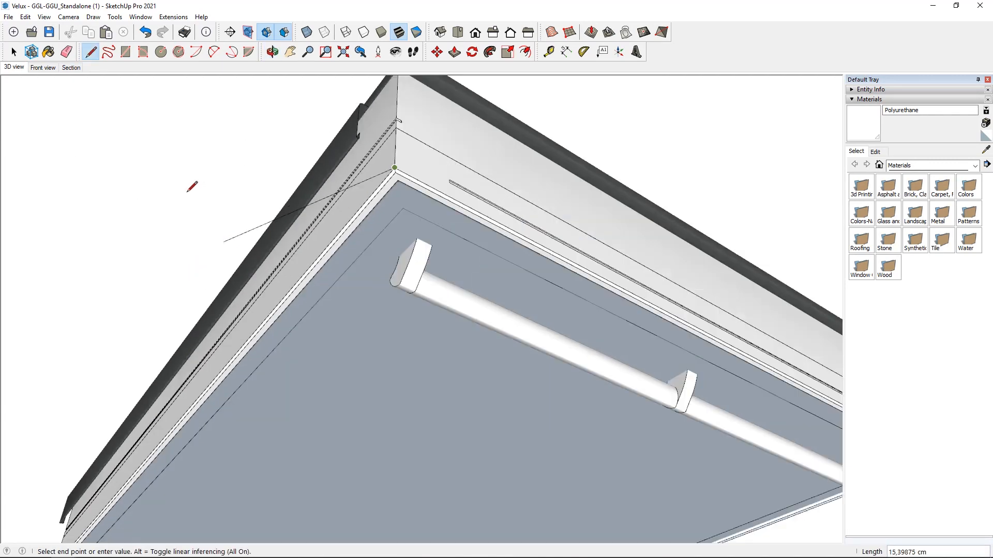
pyautogui.scroll(3, 731, 359)
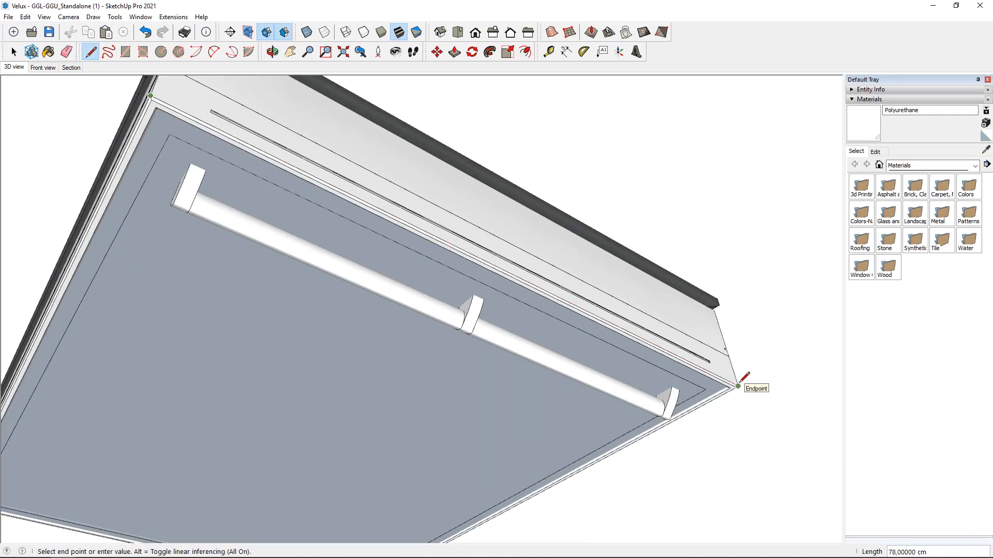
pyautogui.scroll(-3, 587, 323)
pyautogui.scroll(3, 91, 222)
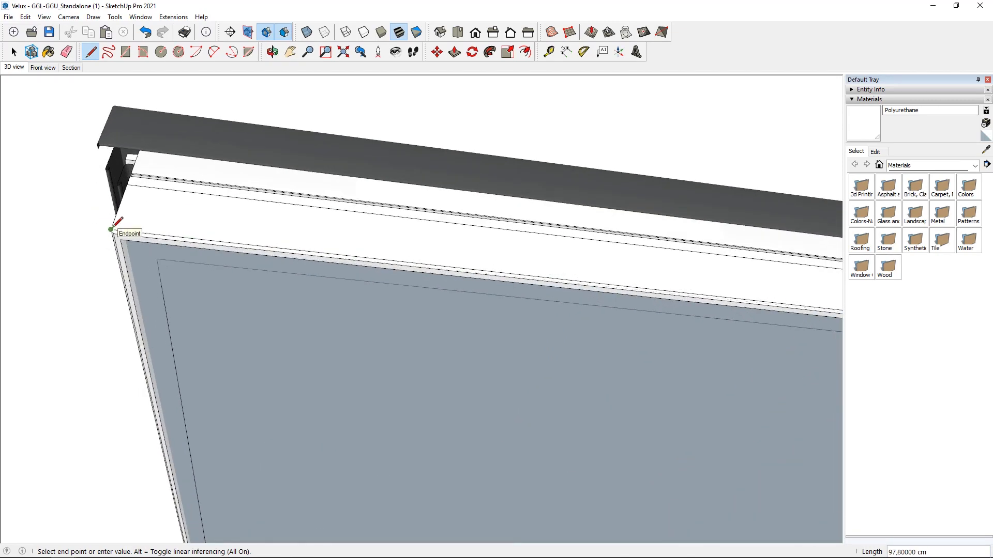
pyautogui.scroll(-5, 115, 223)
pyautogui.moveTo(155, 224); pyautogui.dragTo(303, 157, button='middle')
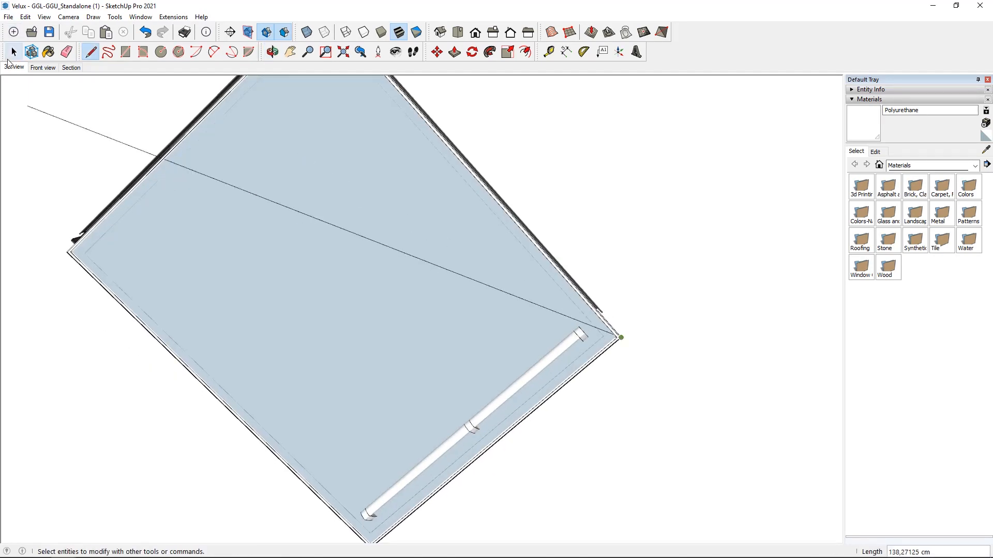
pyautogui.press('space')
pyautogui.click(13, 66)
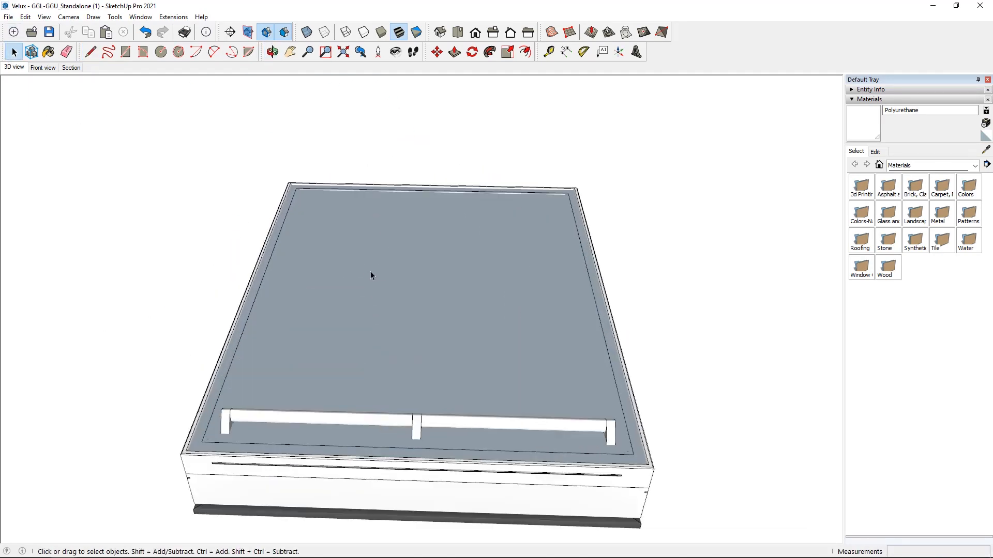
# Select the rectangular face with its edges and move it about 106 cm sideways off the roof window.
pyautogui.click(380, 266)
pyautogui.doubleClick(414, 254)
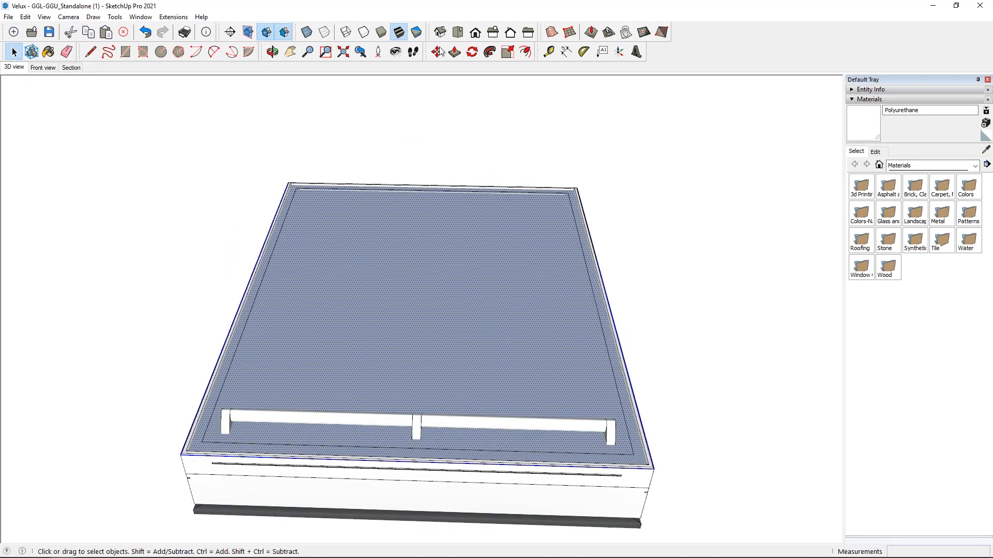
pyautogui.click(437, 52)
pyautogui.click(512, 269)
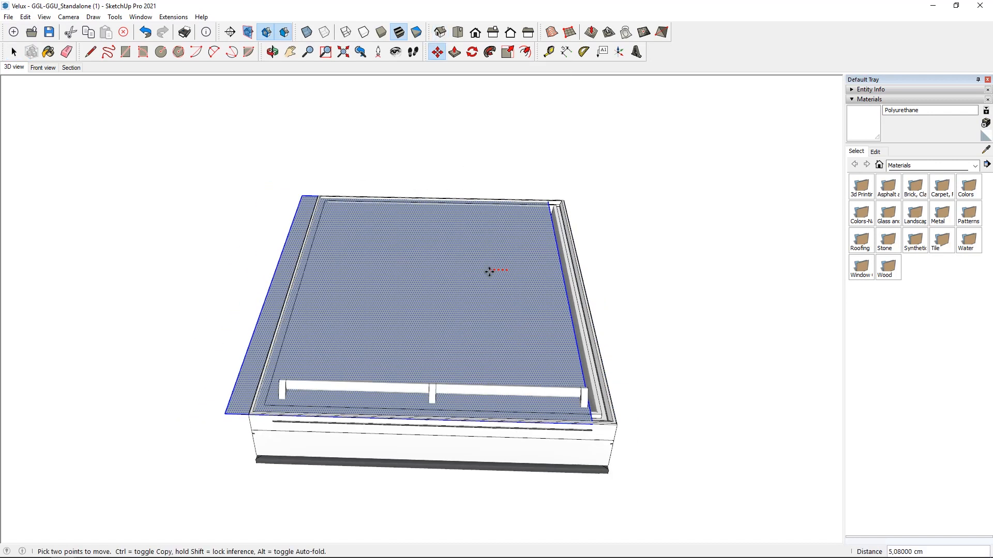
pyautogui.click(14, 52)
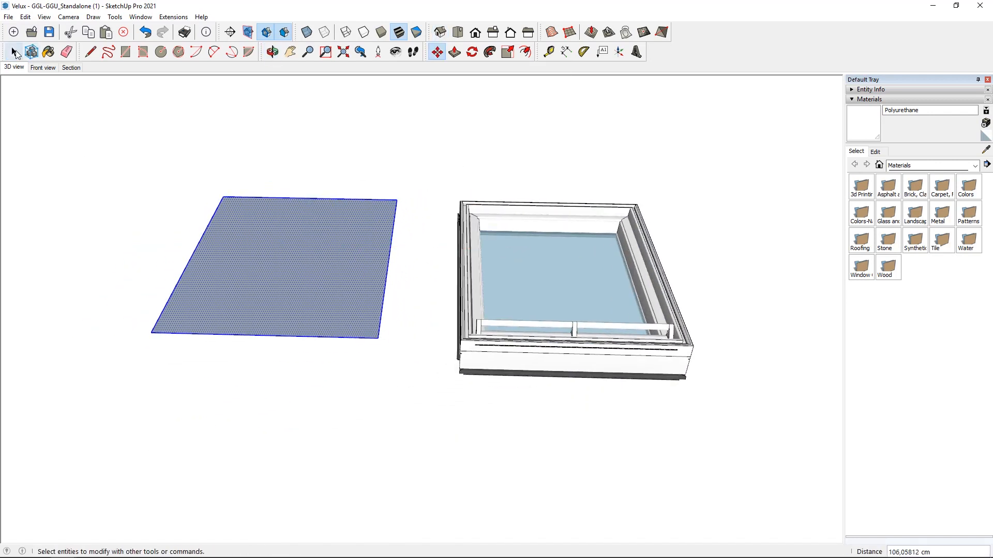
pyautogui.moveTo(108, 298); pyautogui.dragTo(171, 110, button='middle')
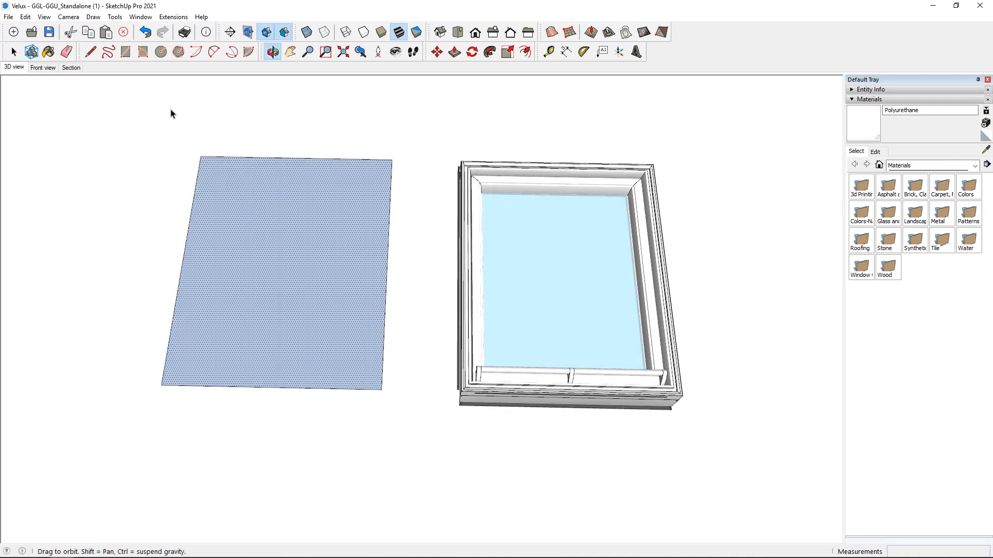
# Measure the width of the roof window frame's upper rim from its outer edge to its inner edge with the Line tool.
pyautogui.scroll(2, 597, 248)
pyautogui.scroll(3, 388, 195)
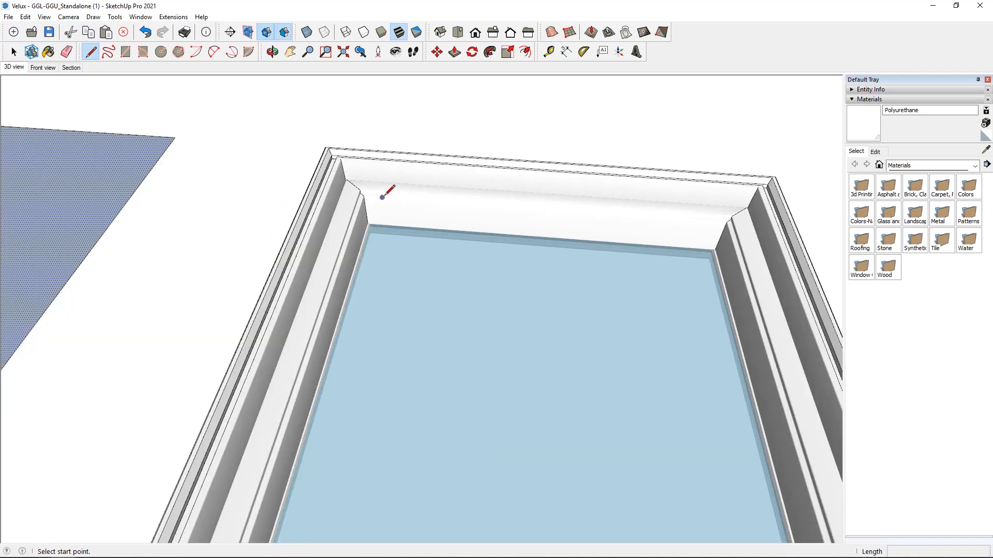
pyautogui.scroll(2, 432, 211)
pyautogui.scroll(3, 310, 173)
pyautogui.scroll(1, 289, 176)
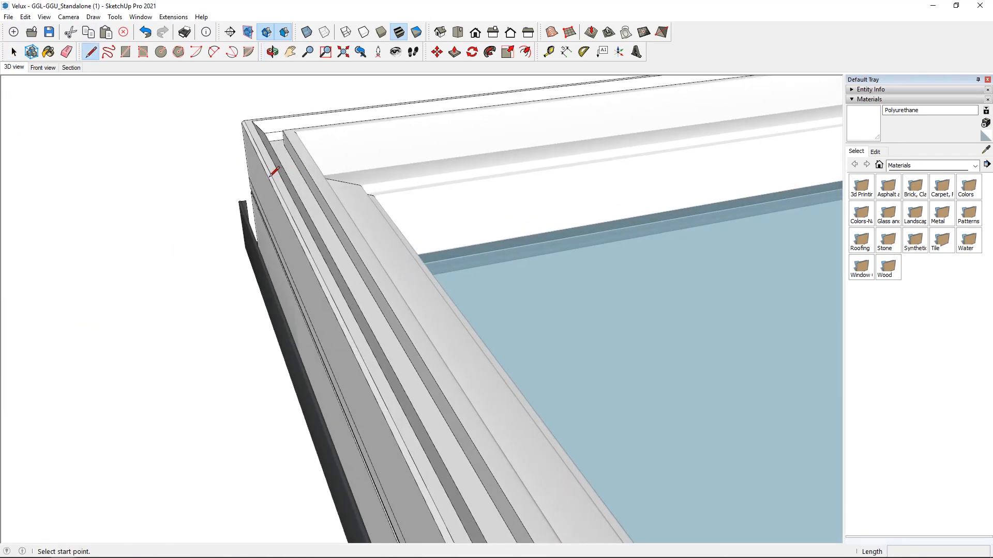
pyautogui.scroll(1, 269, 177)
pyautogui.moveTo(310, 226); pyautogui.dragTo(66, 149, button='middle')
pyautogui.scroll(2, 407, 164)
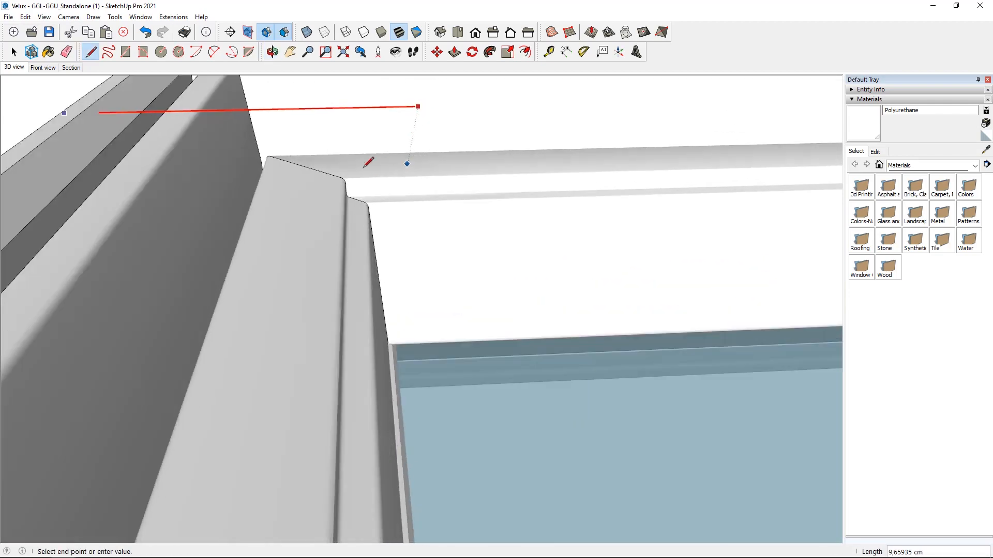
pyautogui.moveTo(332, 181); pyautogui.dragTo(399, 302, button='middle')
pyautogui.scroll(3, 297, 158)
pyautogui.scroll(1, 279, 185)
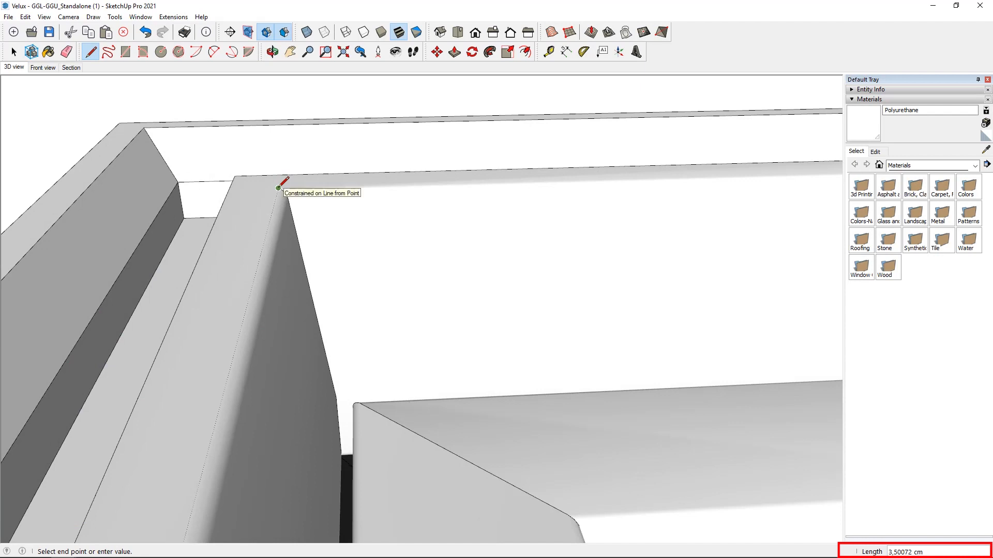
pyautogui.scroll(-10, 279, 187)
pyautogui.press('Escape')
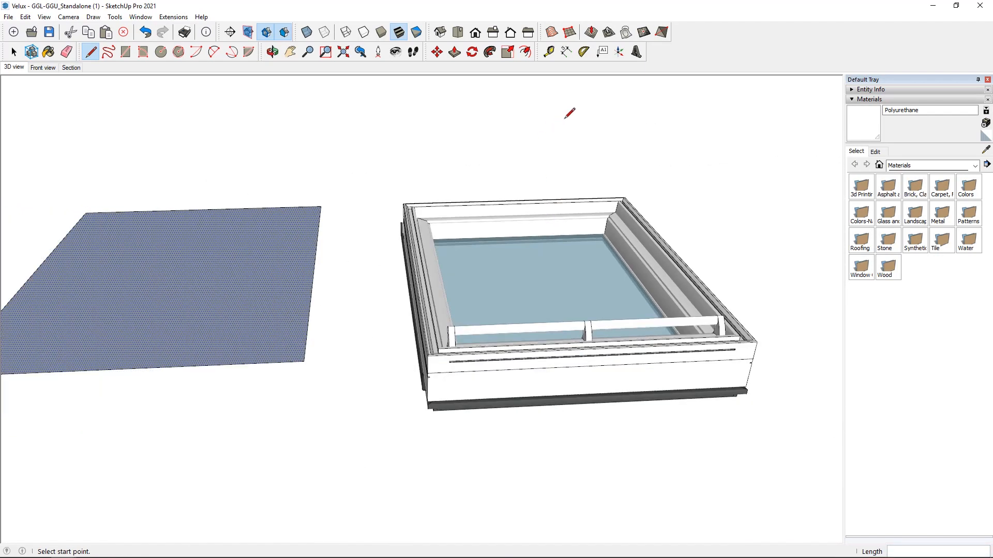
# Offset the separate rectangle's edges 3.5 cm inward and delete the inner face to leave a frame-shaped face.
pyautogui.click(525, 53)
pyautogui.click(318, 232)
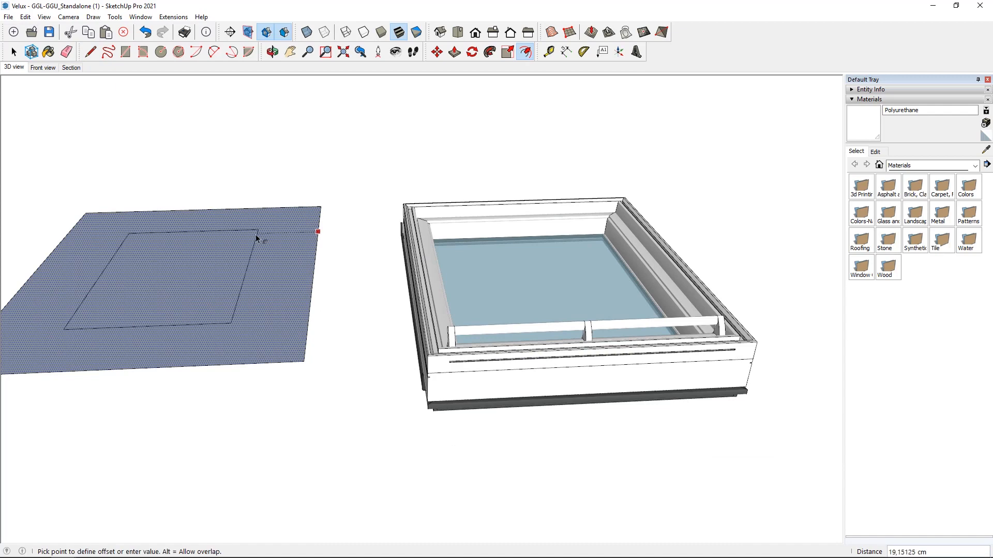
pyautogui.write('3,5')
pyautogui.press('Return')
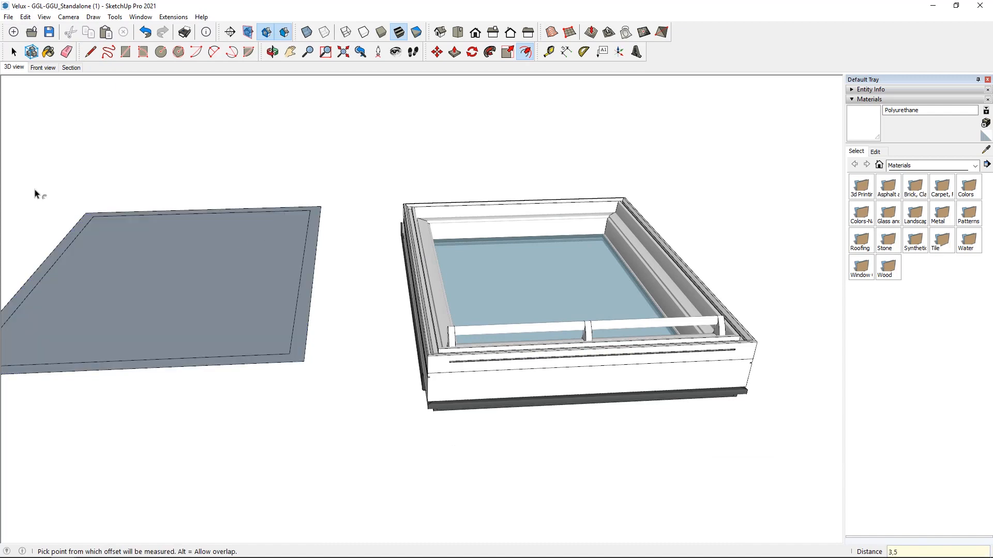
pyautogui.click(14, 52)
pyautogui.moveTo(237, 337); pyautogui.dragTo(195, 310, button='middle')
pyautogui.click(219, 252)
pyautogui.press('Delete')
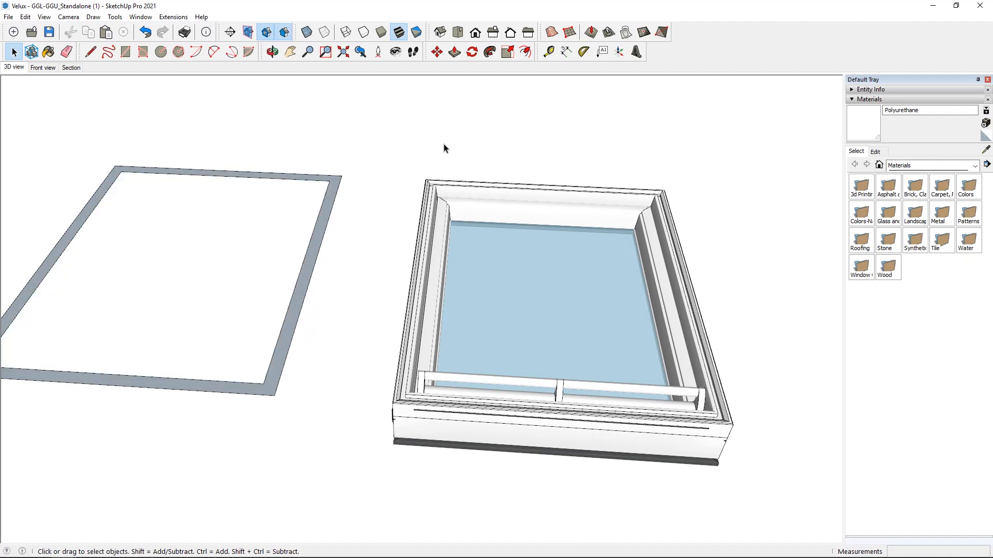
# Push/Pull the frame-shaped face downward to match the roof window's depth, using the underside of the window as reference.
pyautogui.click(455, 52)
pyautogui.moveTo(248, 207); pyautogui.dragTo(325, 272, button='middle')
pyautogui.click(321, 260)
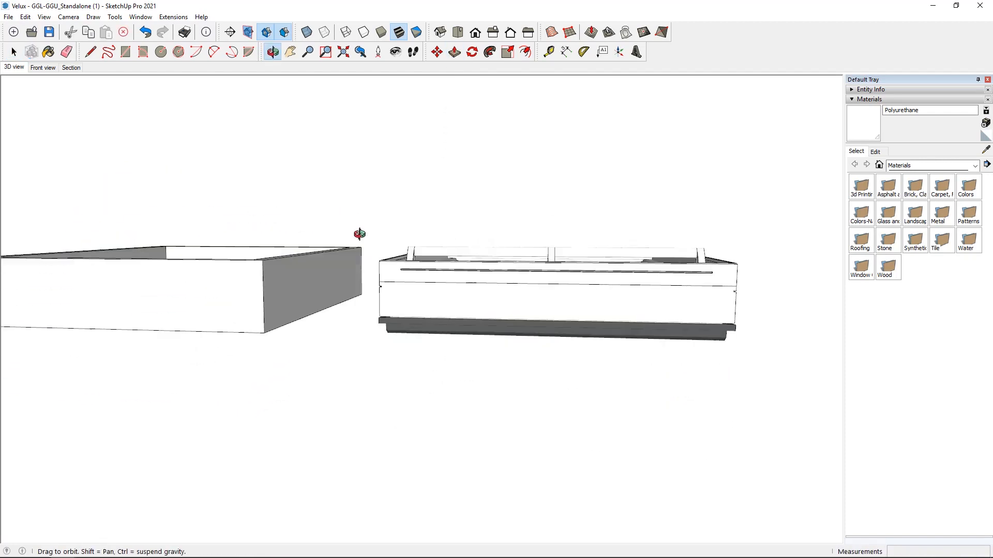
pyautogui.moveTo(361, 232); pyautogui.dragTo(450, 270, button='middle')
pyautogui.scroll(5, 472, 249)
pyautogui.scroll(3, 404, 222)
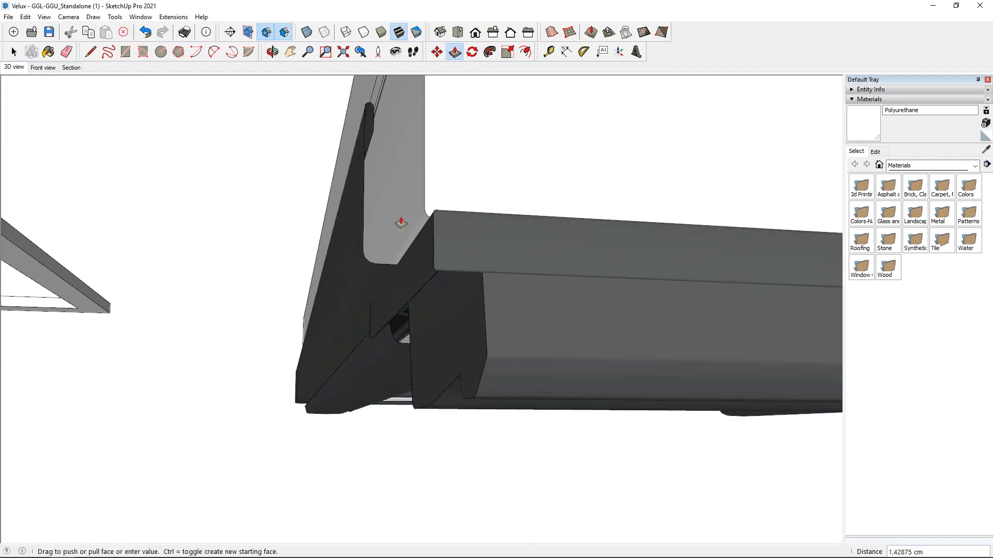
pyautogui.moveTo(398, 221); pyautogui.dragTo(420, 328, button='middle')
pyautogui.moveTo(493, 167); pyautogui.dragTo(405, 217, button='middle')
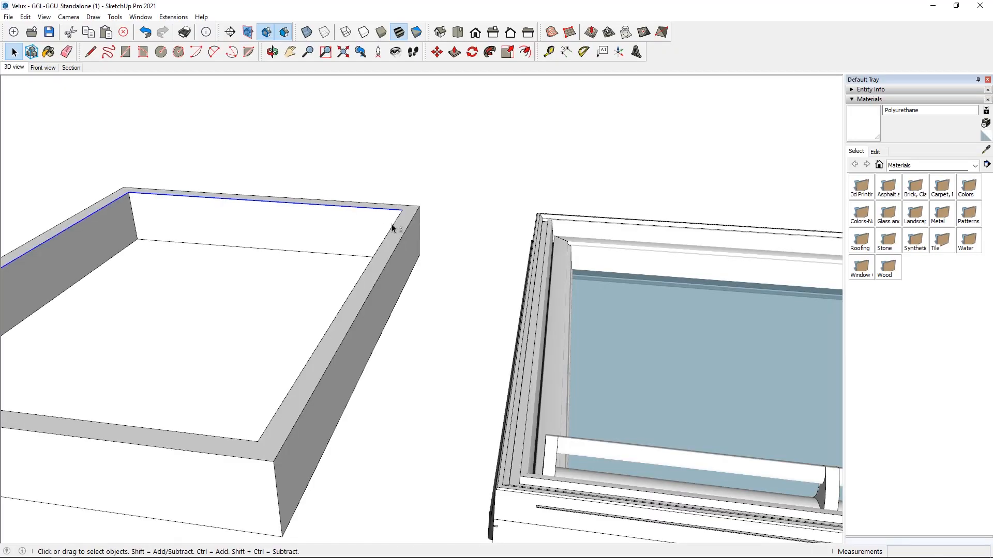
# Copy the inner top edges of the new frame 3.45 cm down, level with the ledge inside the roof window.
pyautogui.scroll(-5, 299, 199)
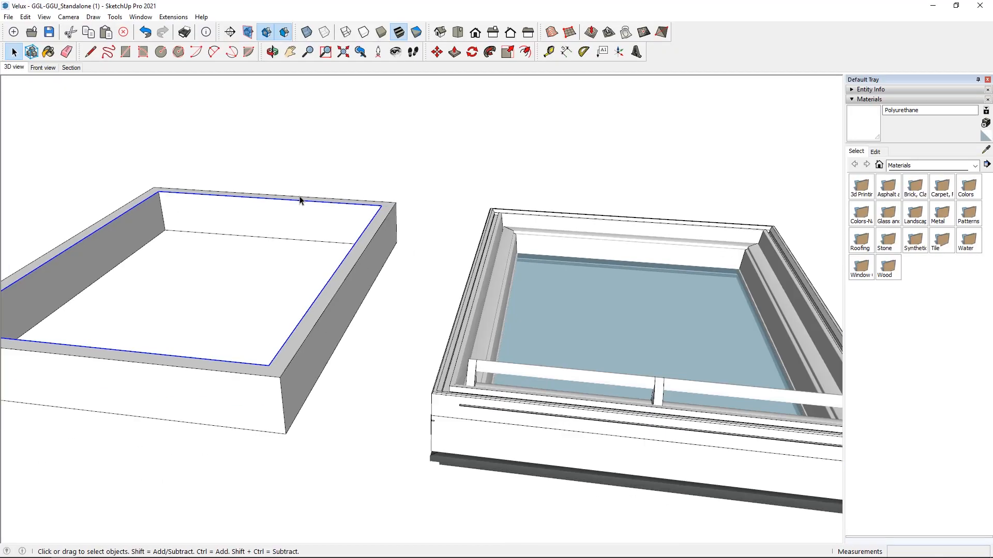
pyautogui.click(439, 59)
pyautogui.scroll(3, 277, 210)
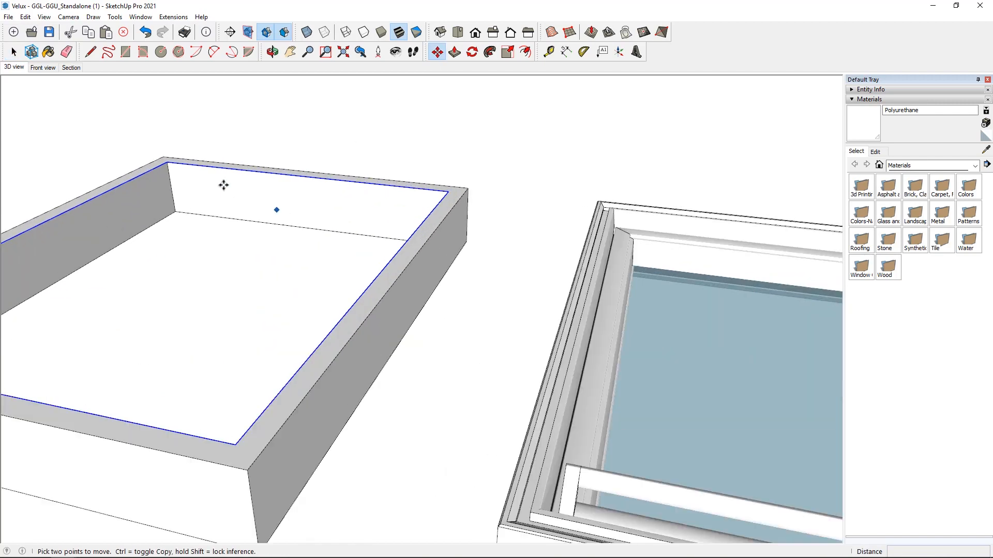
pyautogui.press('ctrl')
pyautogui.click(167, 163)
pyautogui.scroll(5, 720, 228)
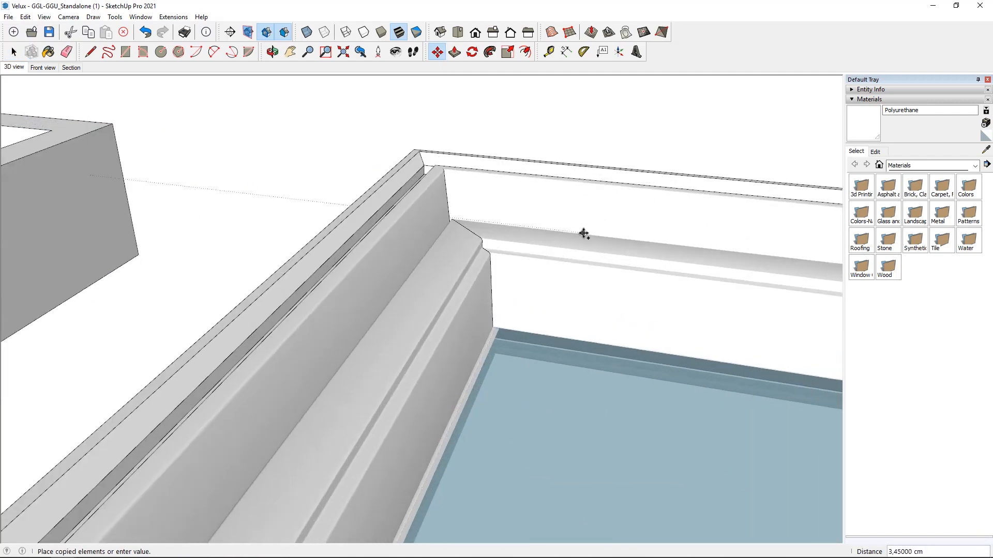
pyautogui.scroll(1, 584, 234)
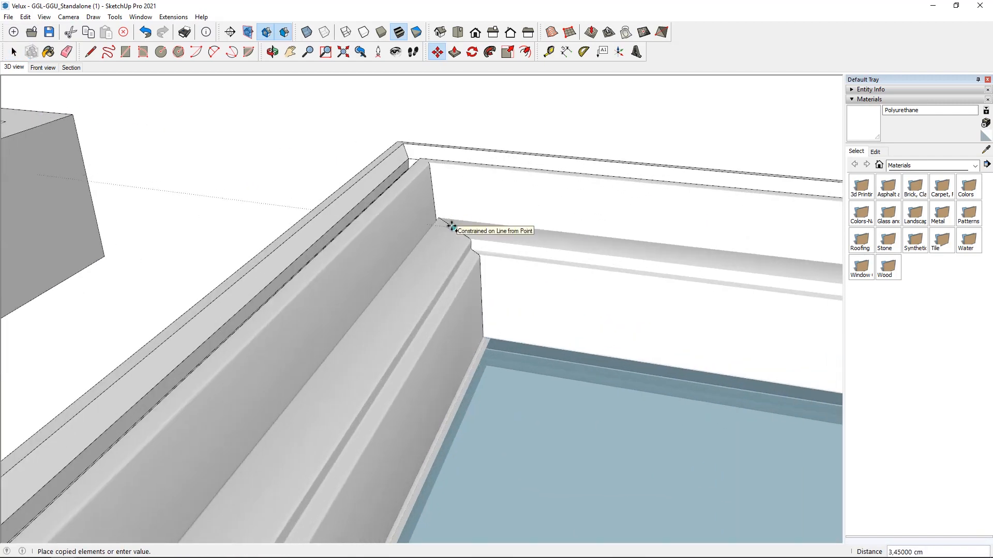
pyautogui.click(452, 227)
pyautogui.scroll(-6, 454, 228)
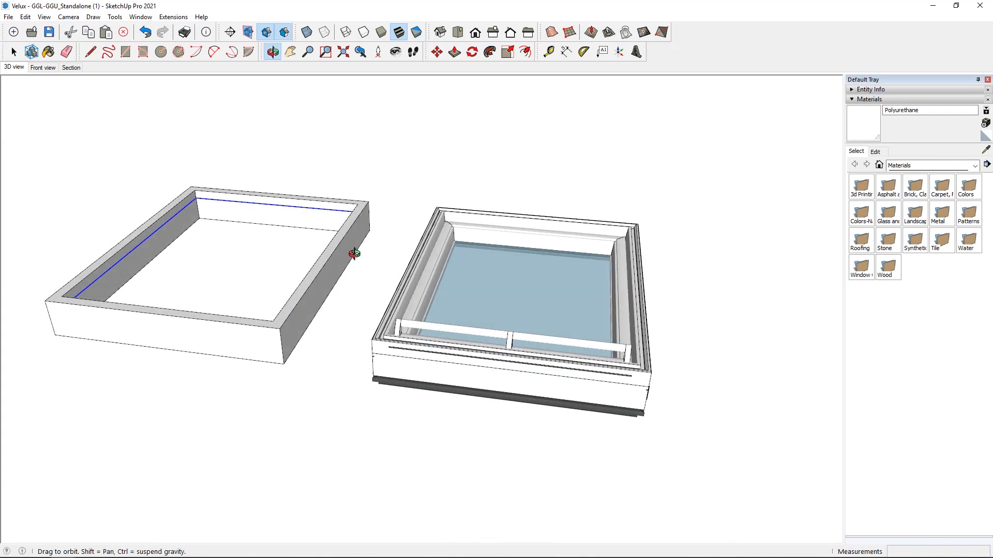
# Measure from the roof window's outer edge to its innermost lining edge across one long side with the Line tool.
pyautogui.scroll(6, 355, 250)
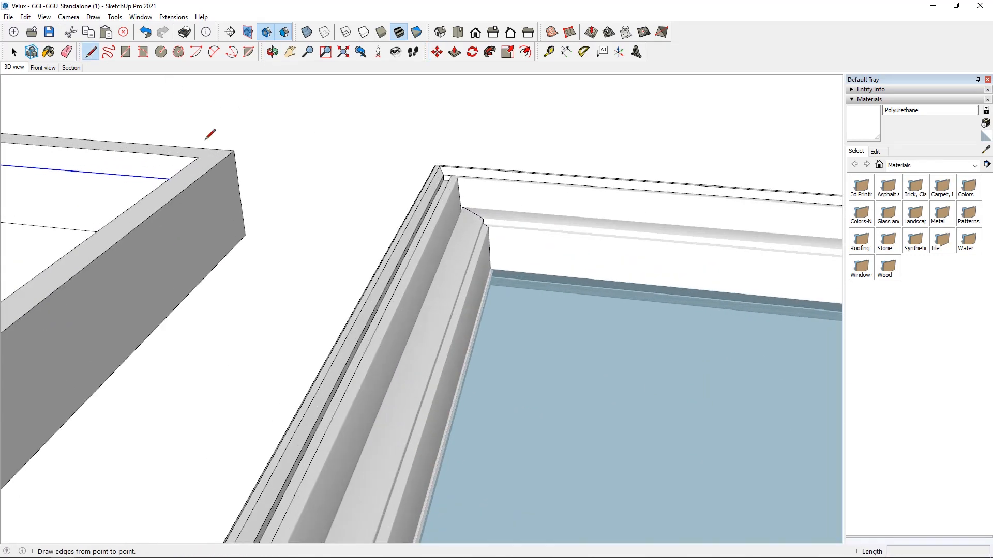
pyautogui.press('o')
pyautogui.moveTo(449, 268); pyautogui.dragTo(461, 229)
pyautogui.press('l')
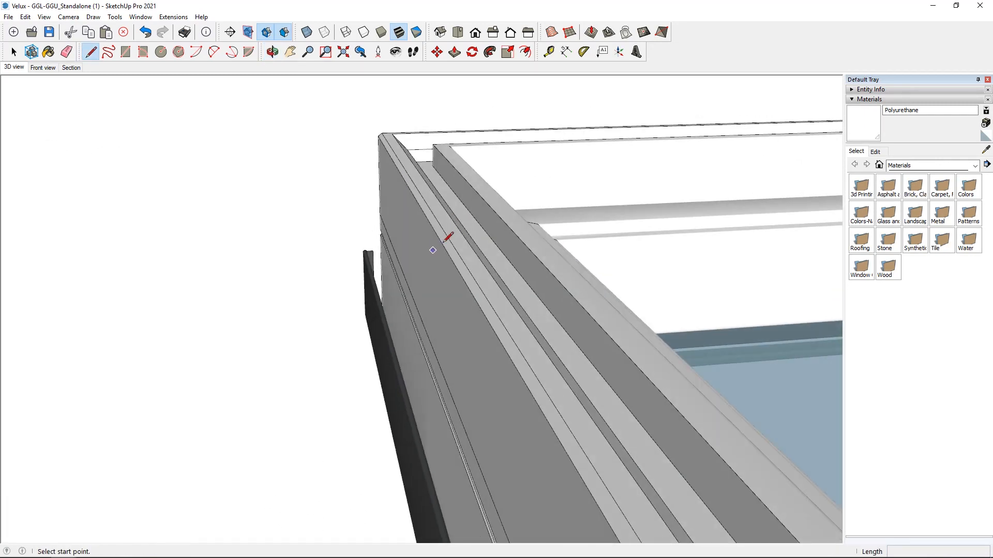
pyautogui.click(440, 235)
pyautogui.moveTo(445, 232); pyautogui.dragTo(269, 252, button='middle')
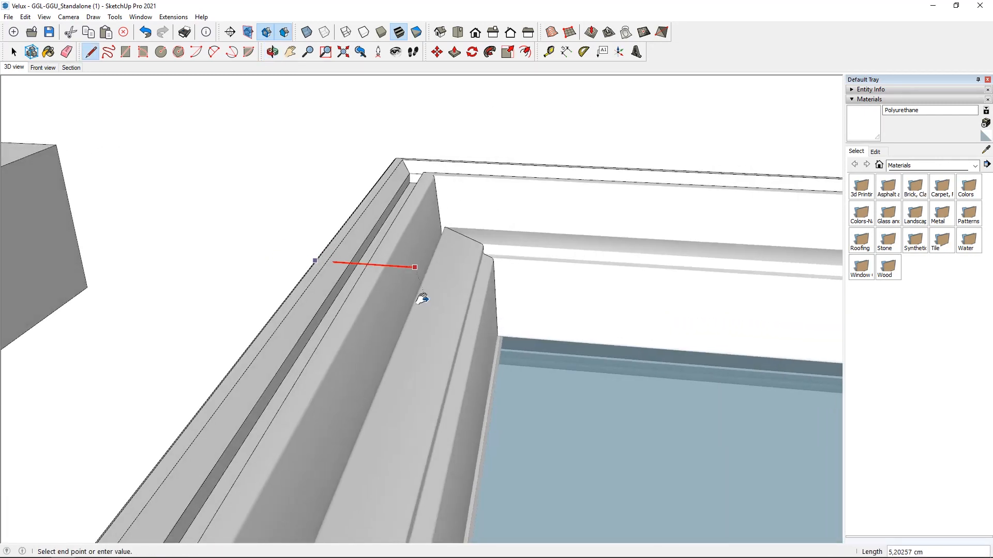
pyautogui.keyDown('shift'); pyautogui.moveTo(421, 298); pyautogui.dragTo(321, 204, button='middle'); pyautogui.keyUp('shift')
pyautogui.scroll(3, 403, 250)
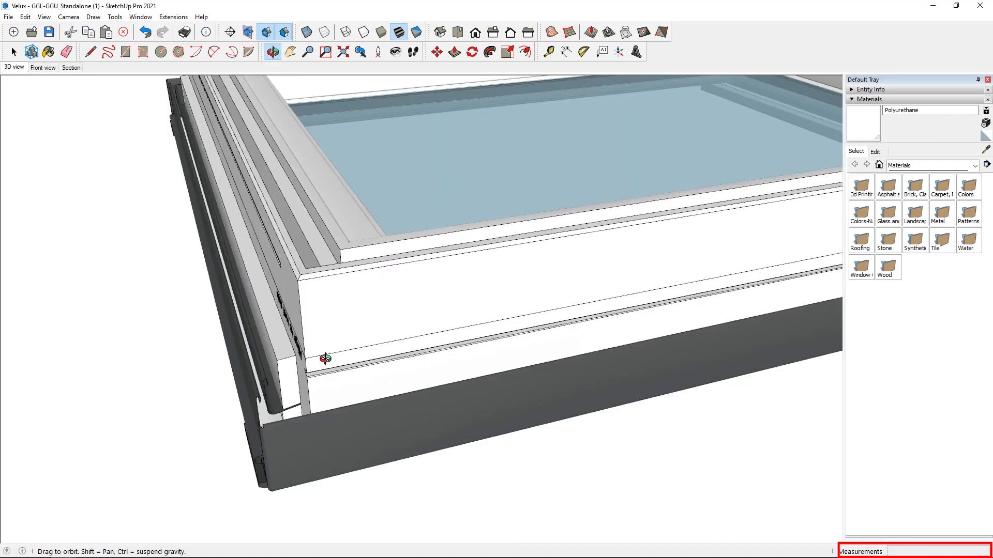
pyautogui.moveTo(326, 356); pyautogui.dragTo(72, 370, button='middle')
pyautogui.keyDown('shift'); pyautogui.moveTo(825, 277); pyautogui.dragTo(387, 349, button='middle'); pyautogui.keyUp('shift')
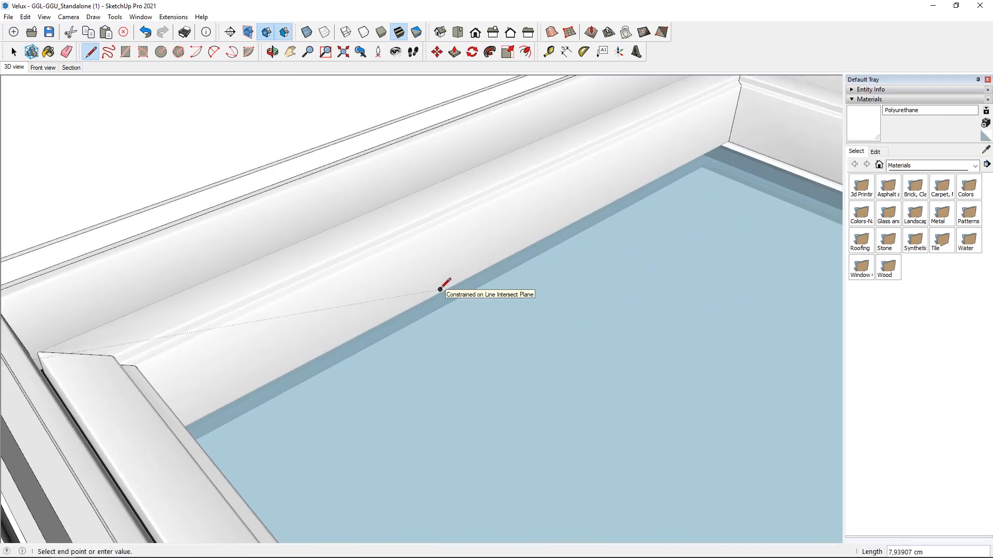
pyautogui.scroll(4, 740, 115)
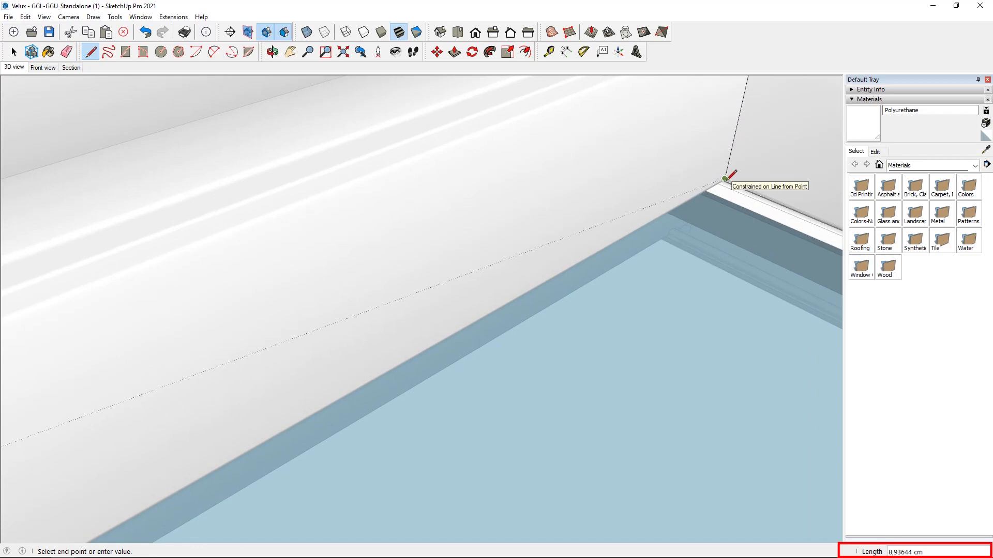
pyautogui.scroll(-5, 725, 179)
pyautogui.moveTo(277, 203); pyautogui.dragTo(82, 241, button='middle')
pyautogui.press('Escape')
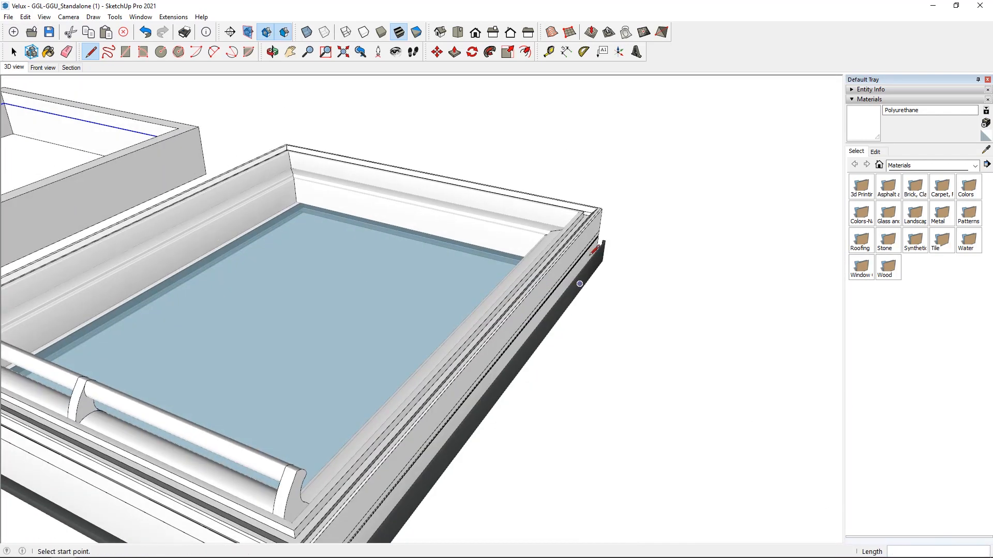
# Measure from the outer corner to the innermost lining edge across the opposite long side of the roof window.
pyautogui.scroll(5, 593, 252)
pyautogui.click(625, 172)
pyautogui.scroll(2, 777, 300)
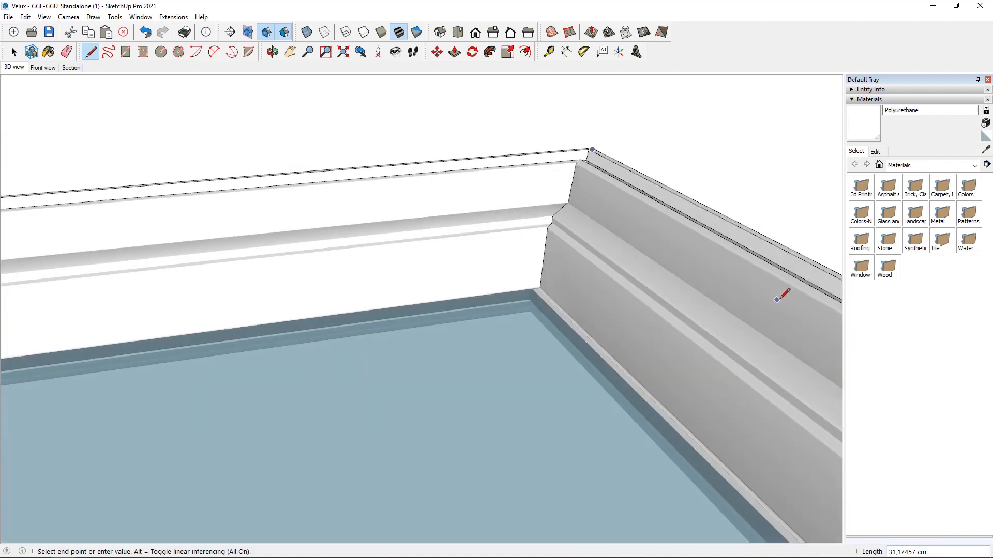
pyautogui.scroll(2, 587, 266)
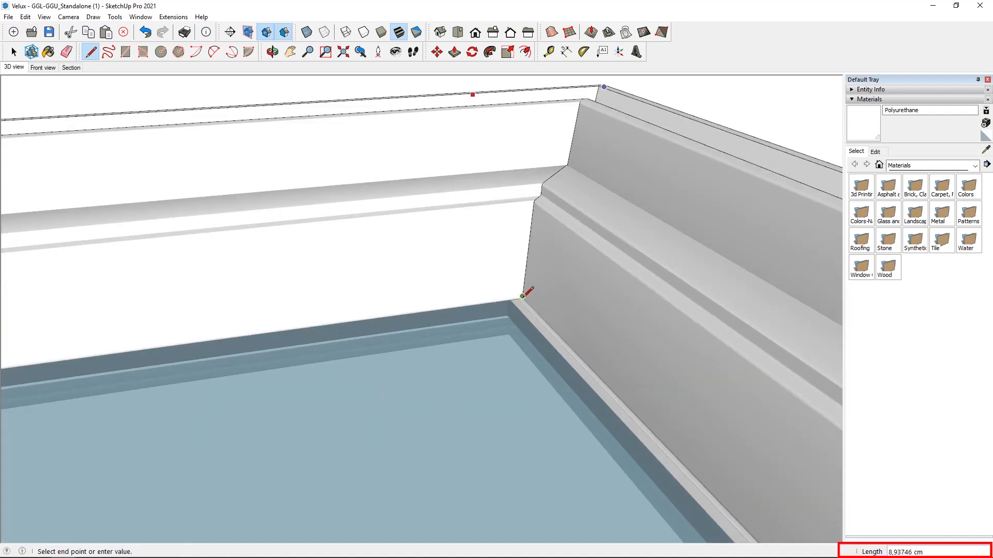
pyautogui.scroll(-6, 522, 296)
pyautogui.moveTo(362, 192); pyautogui.dragTo(796, 264, button='middle')
pyautogui.press('Escape')
# Measure from the outer corner to the innermost lining edge across the roof window's short side with the handle bar.
pyautogui.scroll(2, 664, 362)
pyautogui.scroll(5, 587, 281)
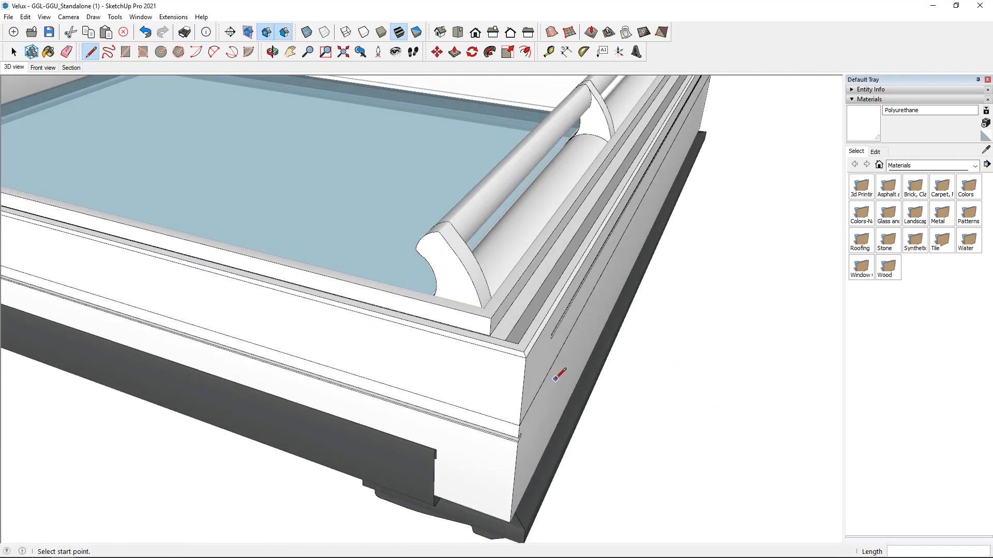
pyautogui.click(526, 357)
pyautogui.moveTo(525, 357); pyautogui.dragTo(599, 296, button='middle')
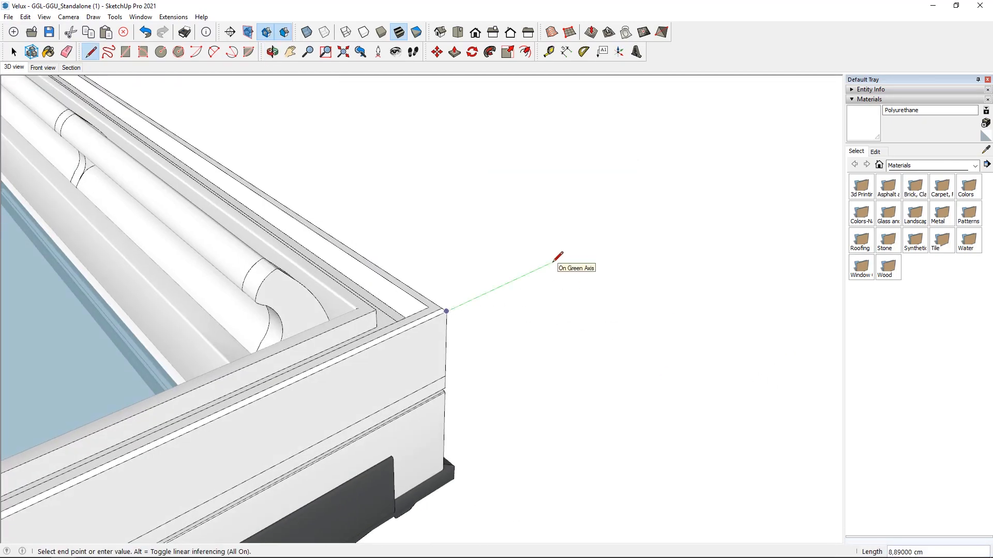
pyautogui.scroll(-3, 553, 263)
pyautogui.moveTo(554, 262); pyautogui.dragTo(760, 310, button='middle')
pyautogui.scroll(4, 220, 224)
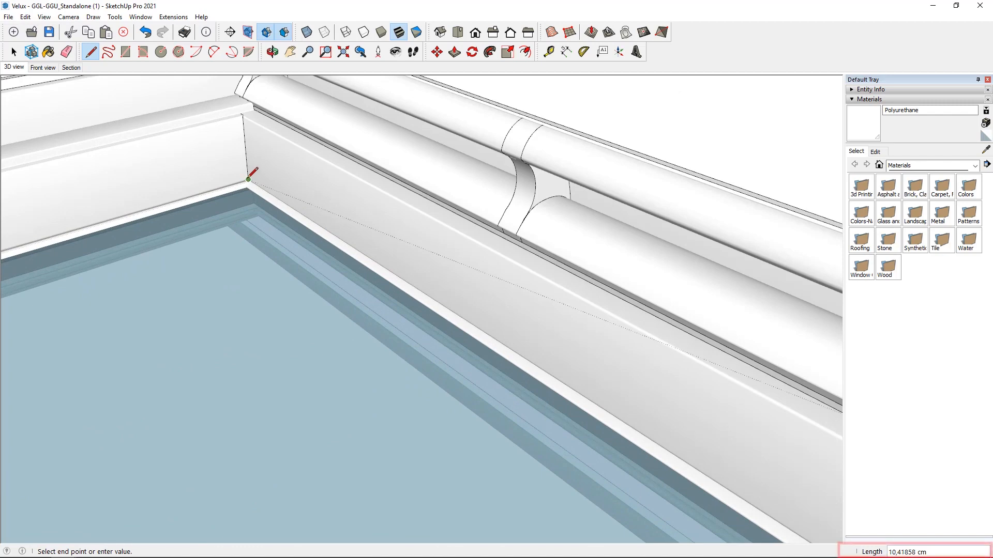
pyautogui.scroll(5, 249, 178)
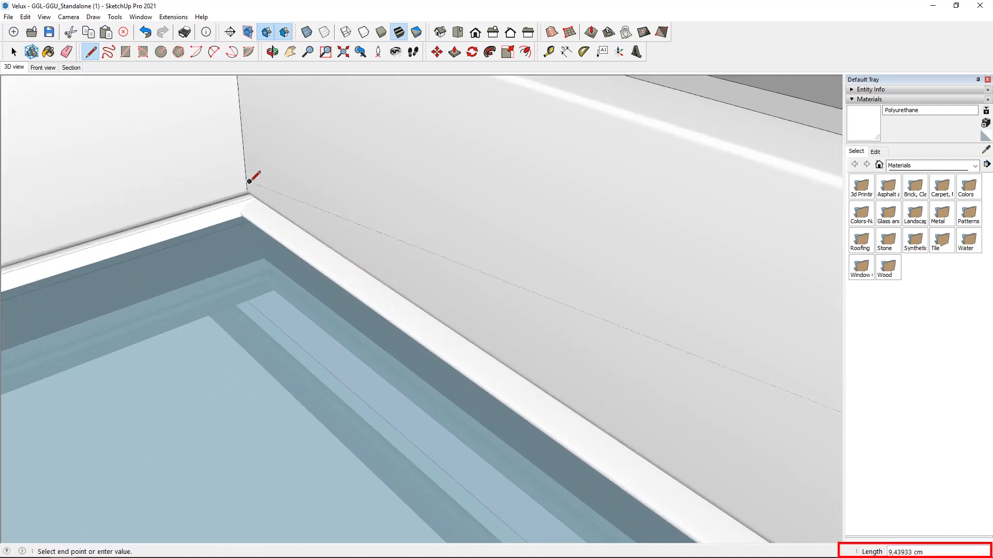
pyautogui.scroll(-6, 246, 192)
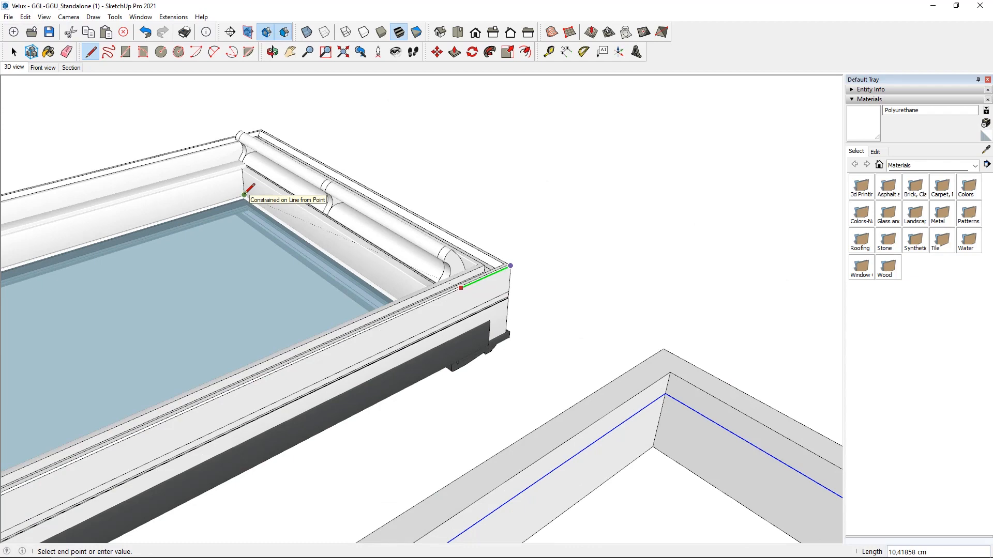
pyautogui.scroll(-8, 386, 146)
# Draw guide lines above one outer corner of the new frame, offset 8.9 cm inward, to mark the lining width.
pyautogui.moveTo(270, 166)
pyautogui.mouseDown(button='middle')
pyautogui.moveTo(553, 273)
pyautogui.moveTo(795, 270)
pyautogui.moveTo(877, 375)
pyautogui.moveTo(250, 305)
pyautogui.mouseUp(button='middle')
pyautogui.scroll(3, 268, 290)
pyautogui.scroll(2, 287, 291)
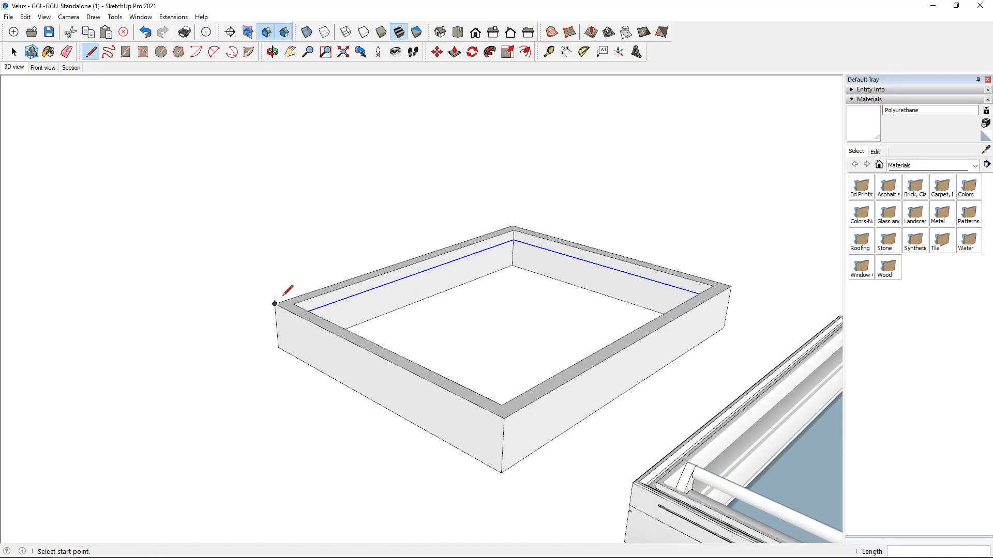
pyautogui.scroll(1, 283, 296)
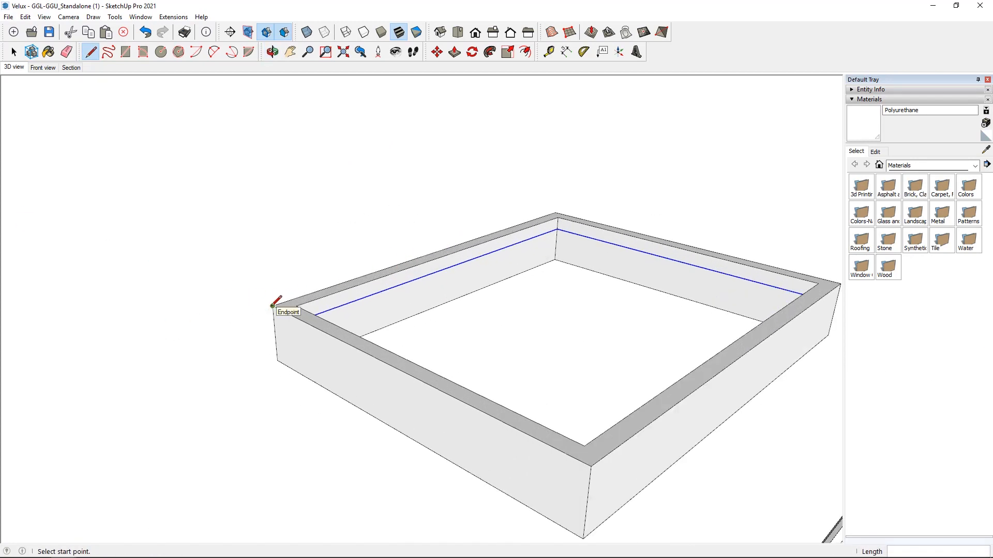
pyautogui.click(272, 306)
pyautogui.moveTo(269, 265)
pyautogui.mouseDown(button='middle')
pyautogui.moveTo(337, 359)
pyautogui.moveTo(233, 271)
pyautogui.mouseUp(button='middle')
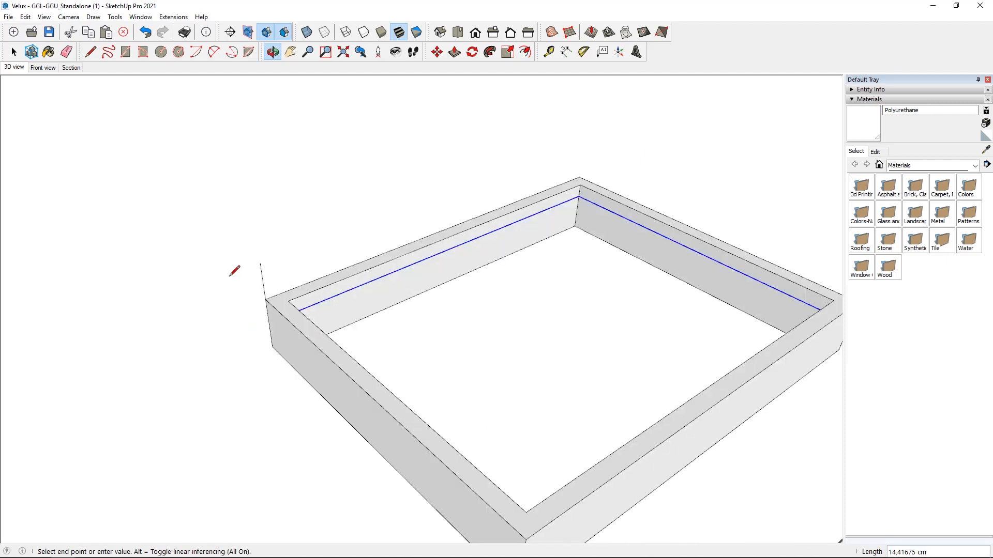
pyautogui.scroll(2, 261, 273)
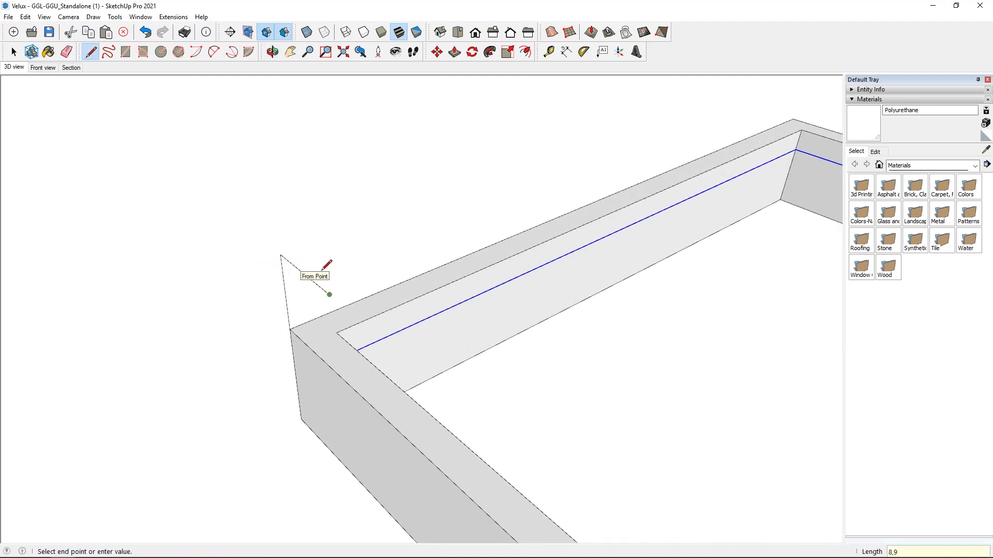
pyautogui.scroll(-2, 398, 259)
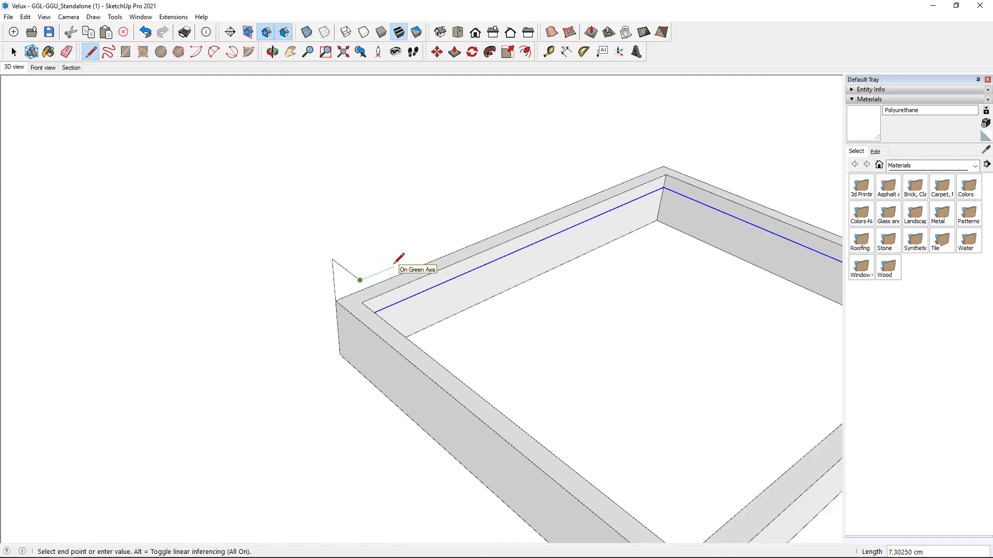
# Push/Pull two adjoining inner faces below the ledge line inward to the ends of the guide lines, the second by 5.4 cm.
pyautogui.moveTo(398, 259); pyautogui.dragTo(428, 217, button='middle')
pyautogui.press('p')
pyautogui.click(427, 217)
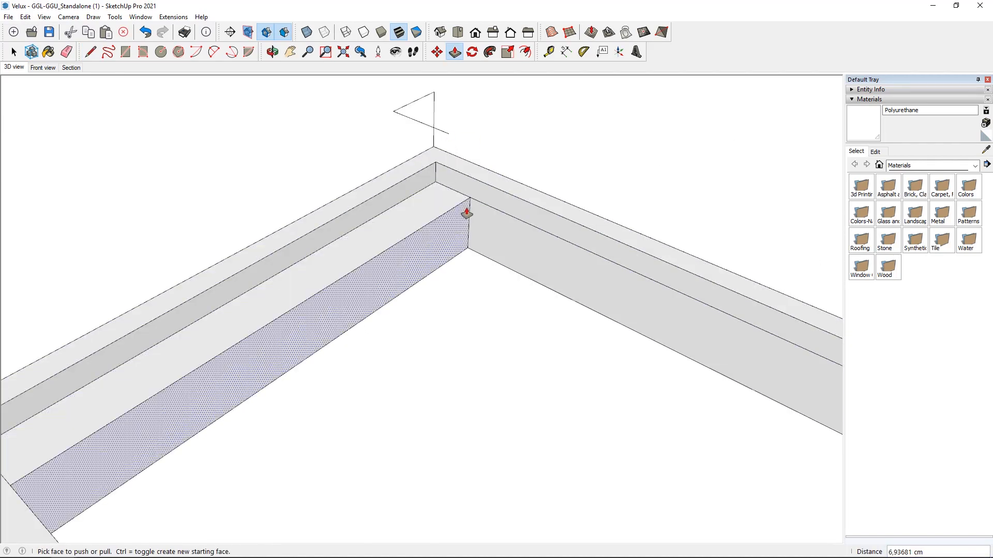
pyautogui.click(465, 215)
pyautogui.click(468, 219)
pyautogui.click(448, 139)
pyautogui.scroll(-3, 450, 155)
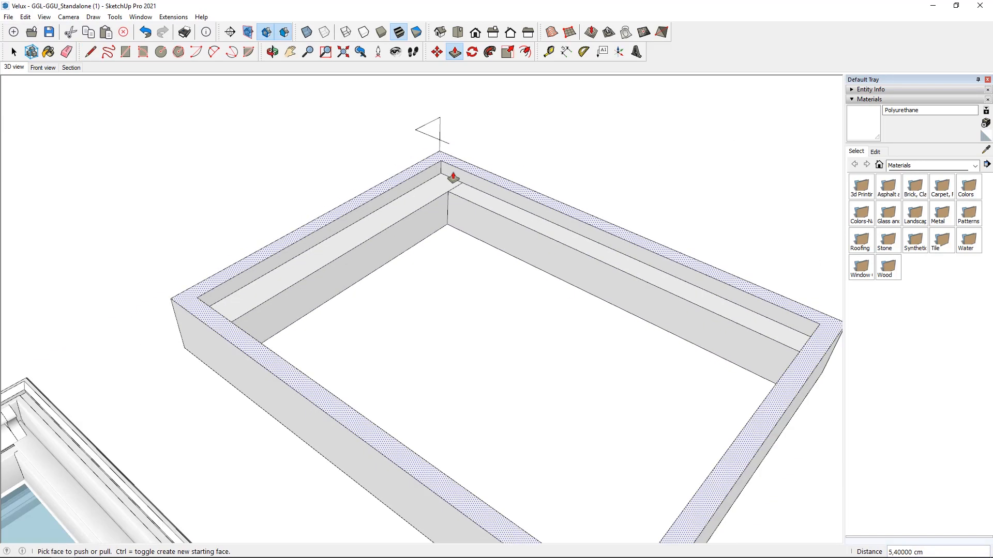
# Draw matching guide lines above the diagonally opposite outer corner of the frame.
pyautogui.moveTo(449, 160); pyautogui.dragTo(563, 195, button='middle')
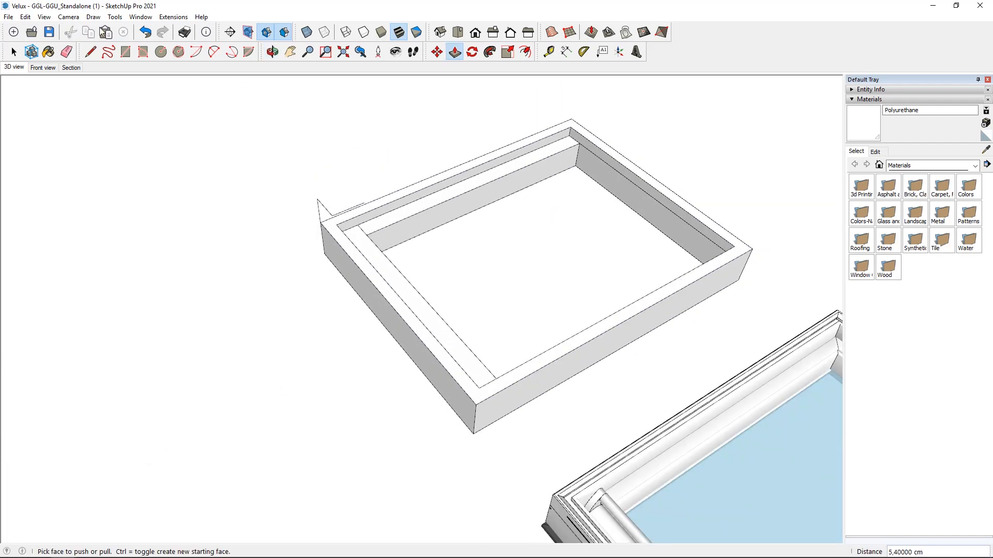
pyautogui.click(92, 53)
pyautogui.scroll(4, 729, 197)
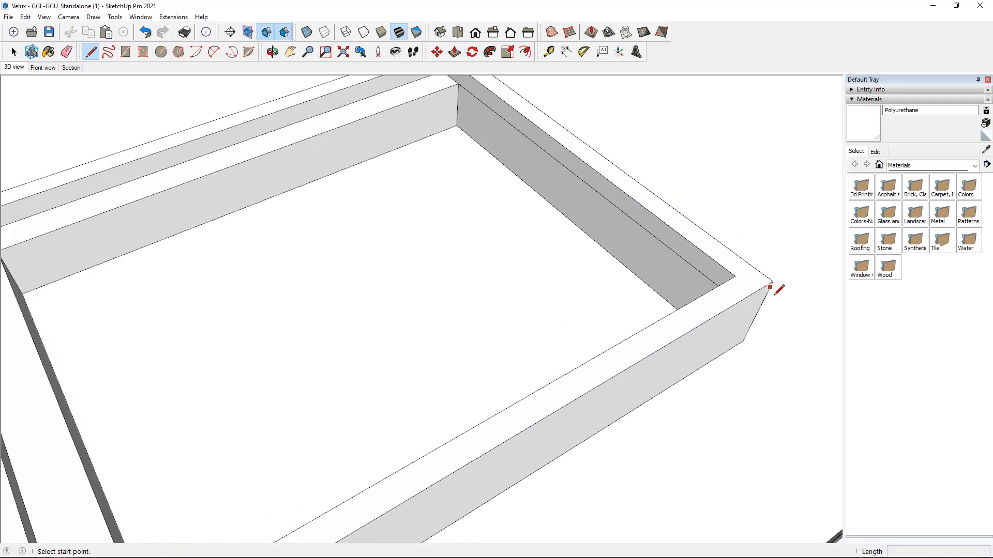
pyautogui.click(772, 280)
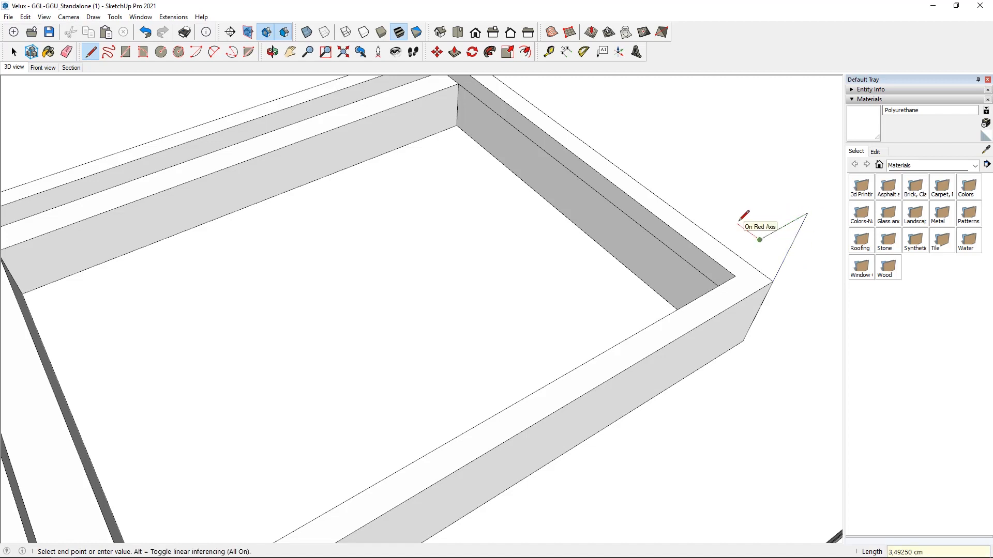
pyautogui.press('p')
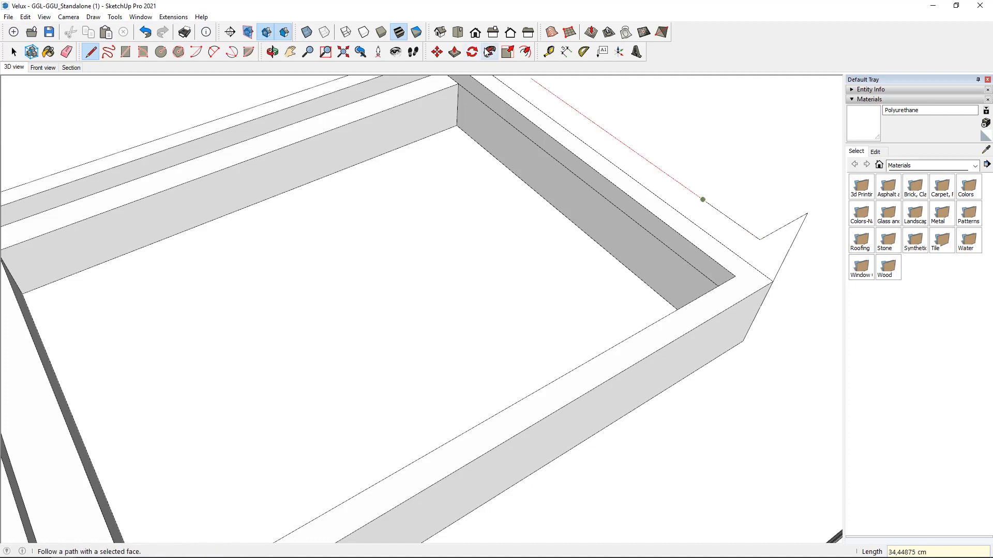
# Push/Pull the remaining two inner faces below the ledge line inward to the second set of guide lines.
pyautogui.scroll(2, 649, 275)
pyautogui.moveTo(690, 298); pyautogui.dragTo(777, 231)
pyautogui.moveTo(777, 231); pyautogui.dragTo(838, 296, button='middle')
pyautogui.press('p')
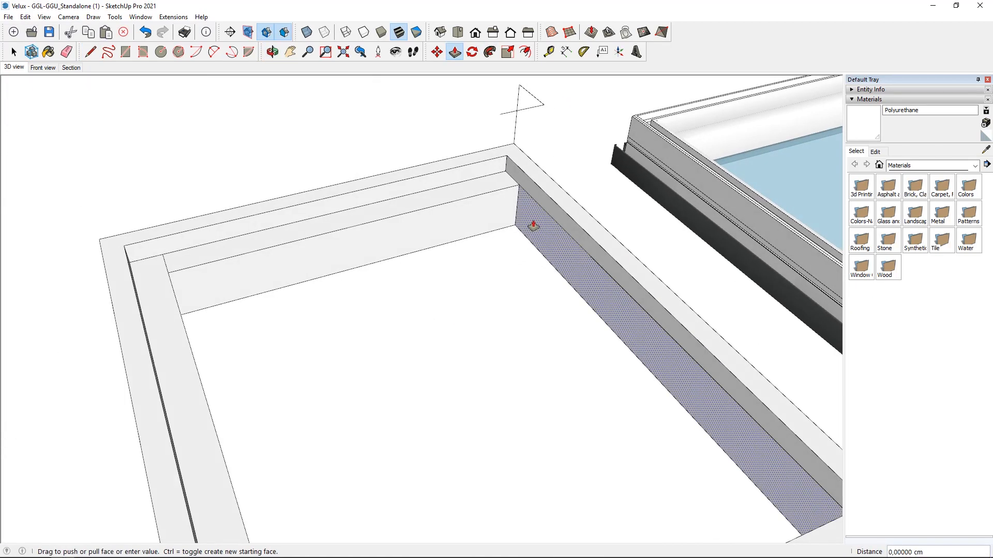
pyautogui.moveTo(534, 284); pyautogui.dragTo(502, 125)
pyautogui.scroll(-5, 305, 324)
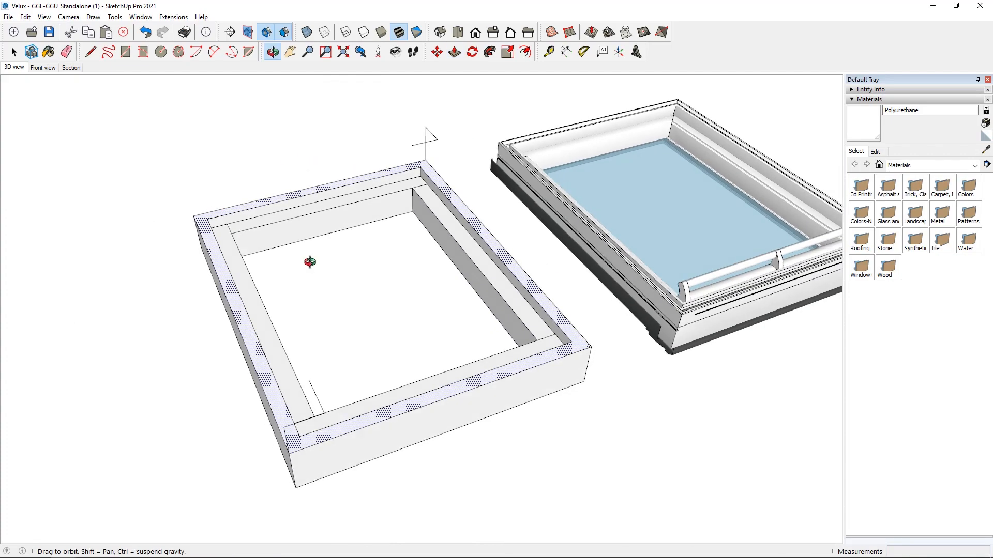
# Split off the end strip on the frame's exterior face and pull it up about 3.99 cm, level with the roof window's raised cover.
pyautogui.moveTo(305, 323); pyautogui.dragTo(271, 364, button='middle')
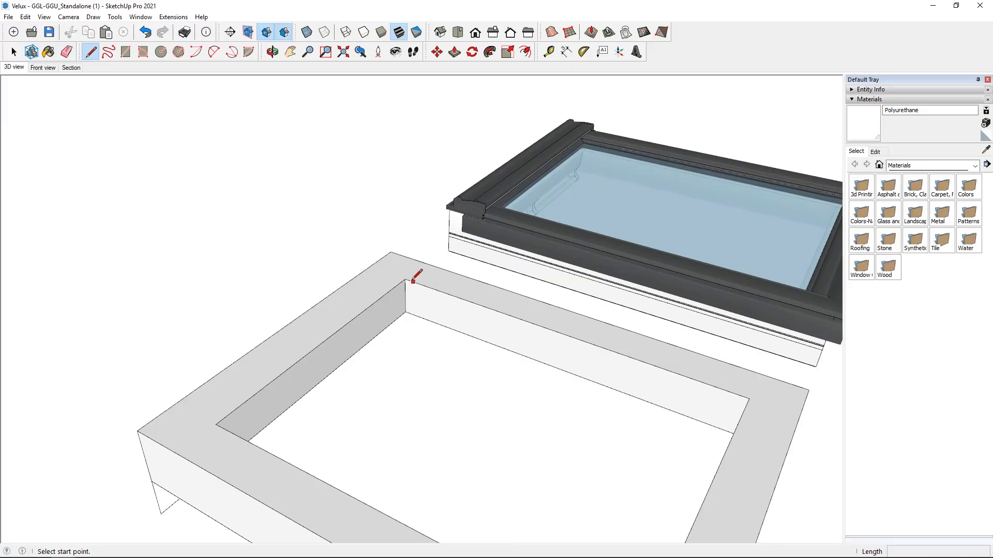
pyautogui.click(404, 279)
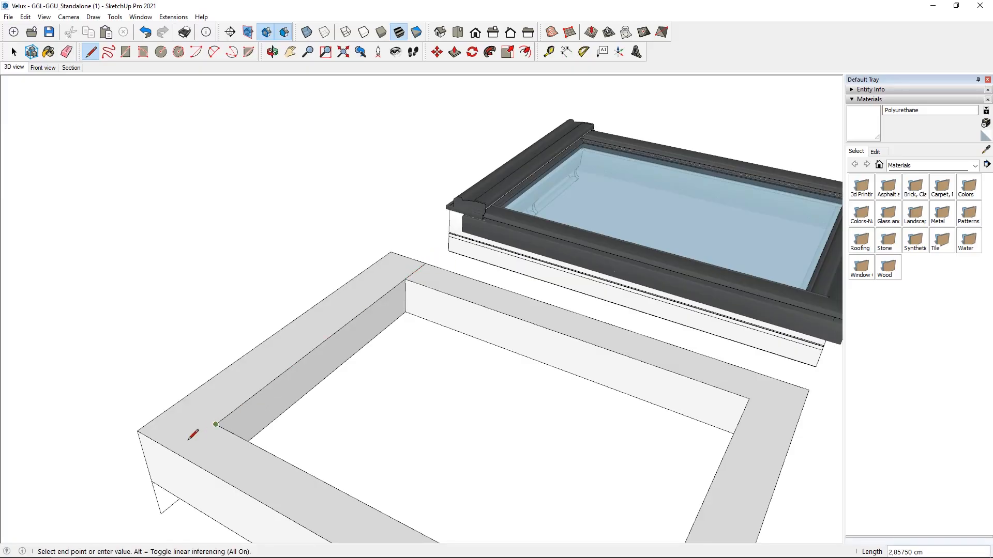
pyautogui.scroll(3, 421, 273)
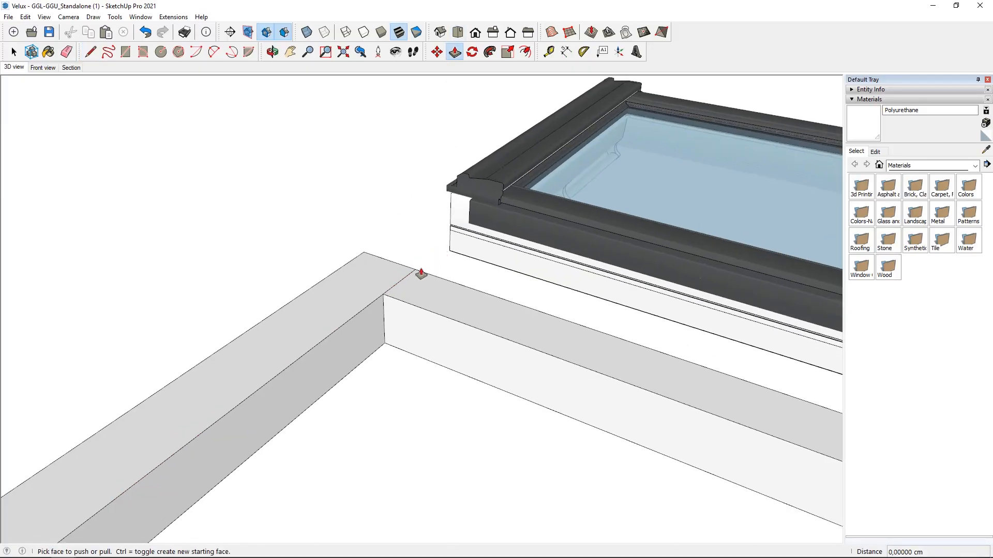
pyautogui.click(404, 275)
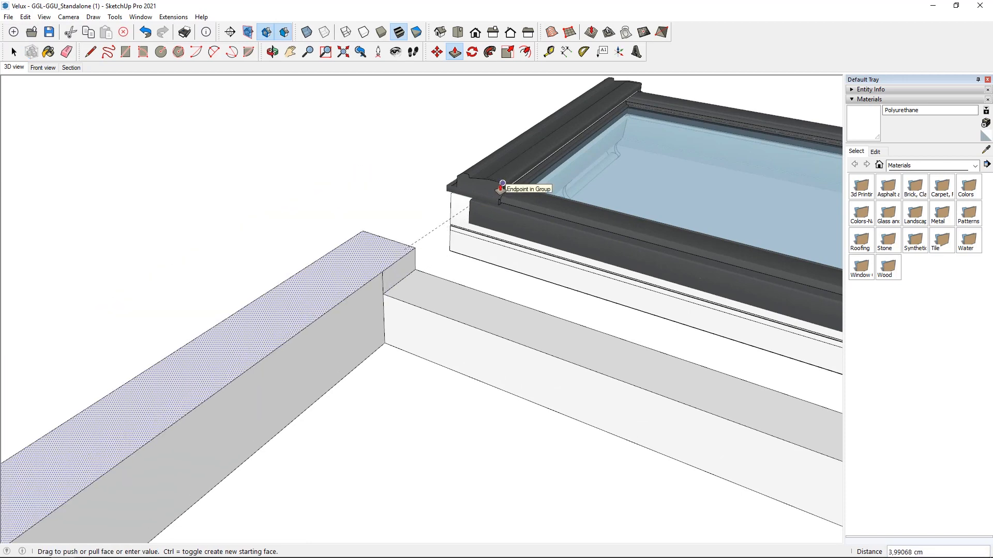
pyautogui.scroll(4, 499, 191)
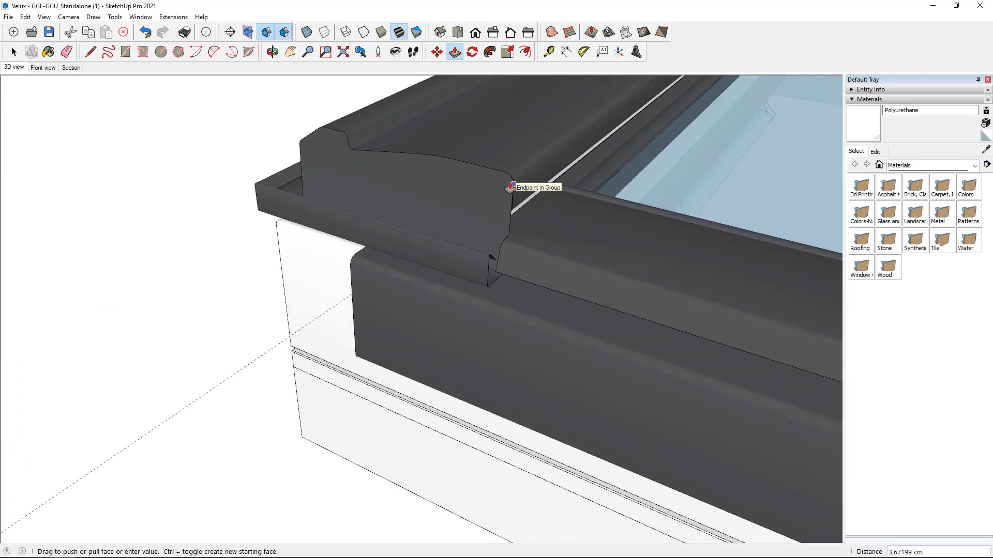
pyautogui.click(510, 187)
pyautogui.scroll(-10, 510, 186)
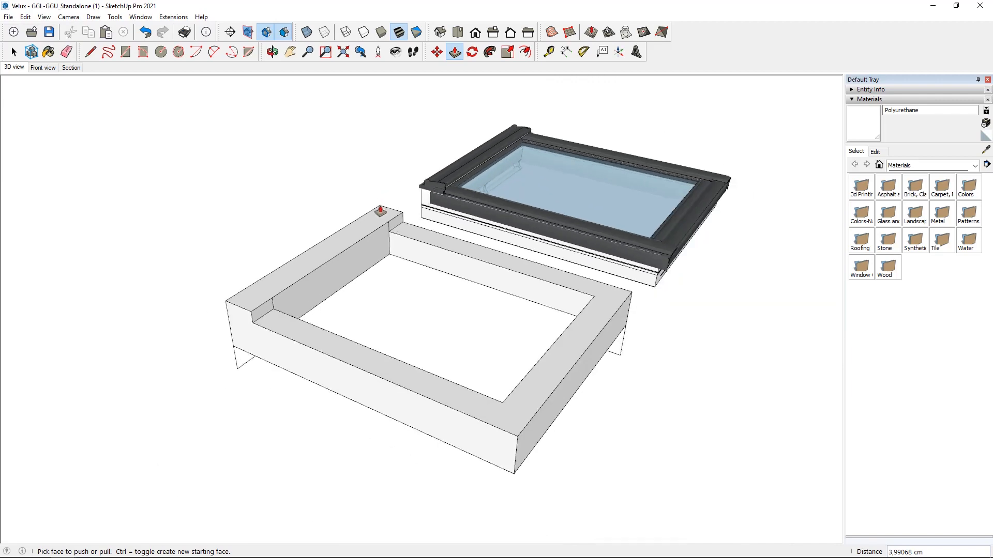
# Draw the edge between the two inner corners at the base of the raised strip and delete the face closing the opening.
pyautogui.moveTo(380, 211); pyautogui.dragTo(54, 217, button='middle')
pyautogui.click(90, 52)
pyautogui.scroll(2, 346, 223)
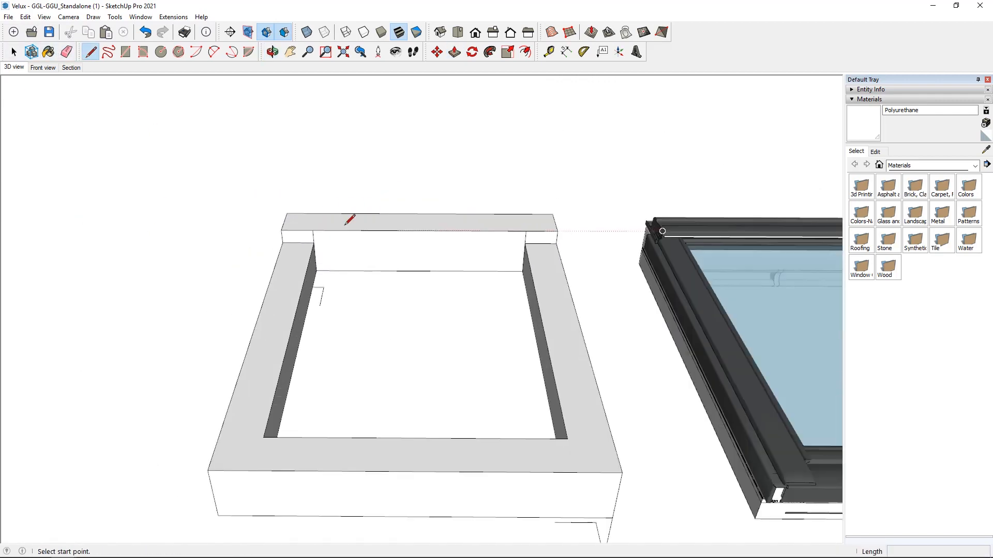
pyautogui.scroll(1, 336, 220)
pyautogui.click(308, 250)
pyautogui.click(575, 247)
pyautogui.scroll(-3, 349, 220)
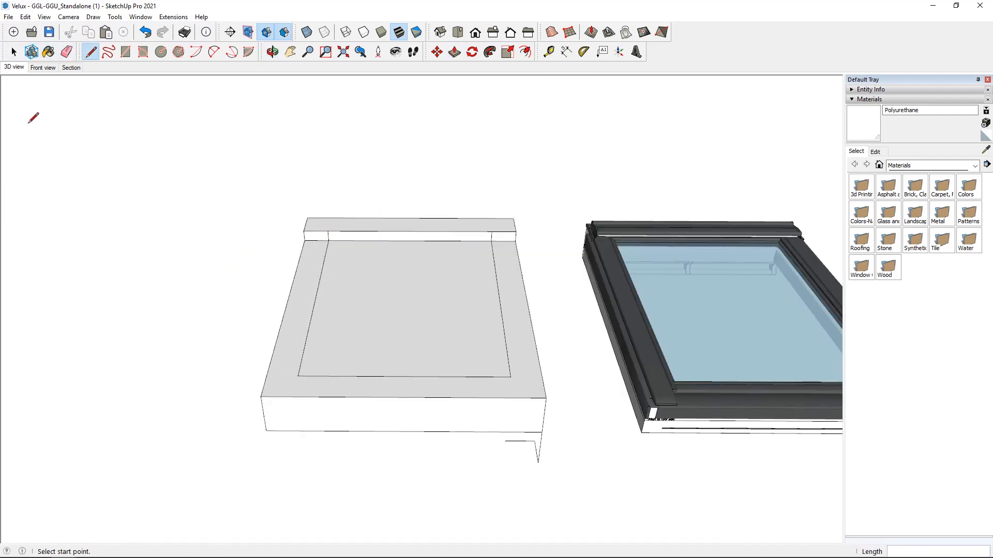
pyautogui.click(14, 52)
pyautogui.click(412, 282)
pyautogui.press('Delete')
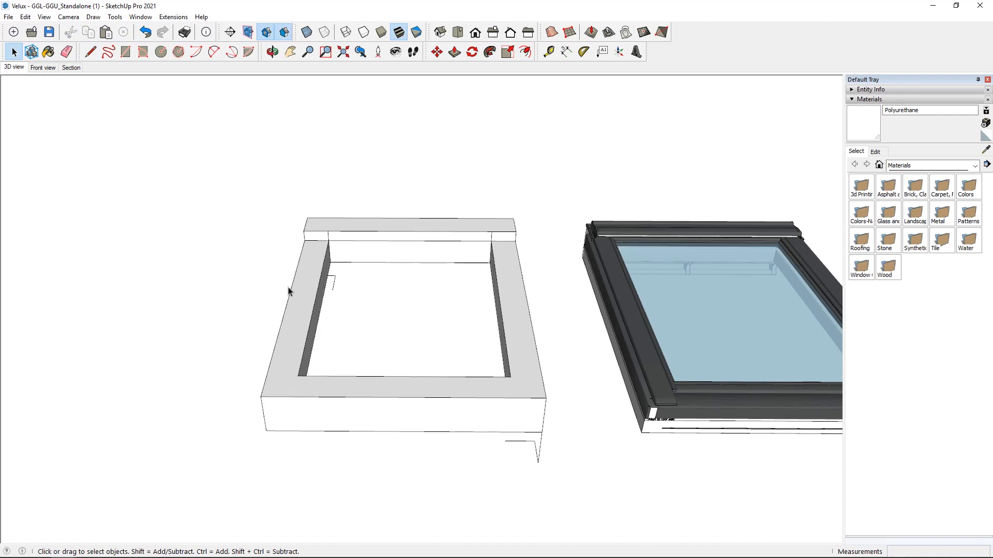
# Delete the leftover guide lines at the two outer corners of the frame.
pyautogui.moveTo(413, 282); pyautogui.dragTo(181, 425, button='middle')
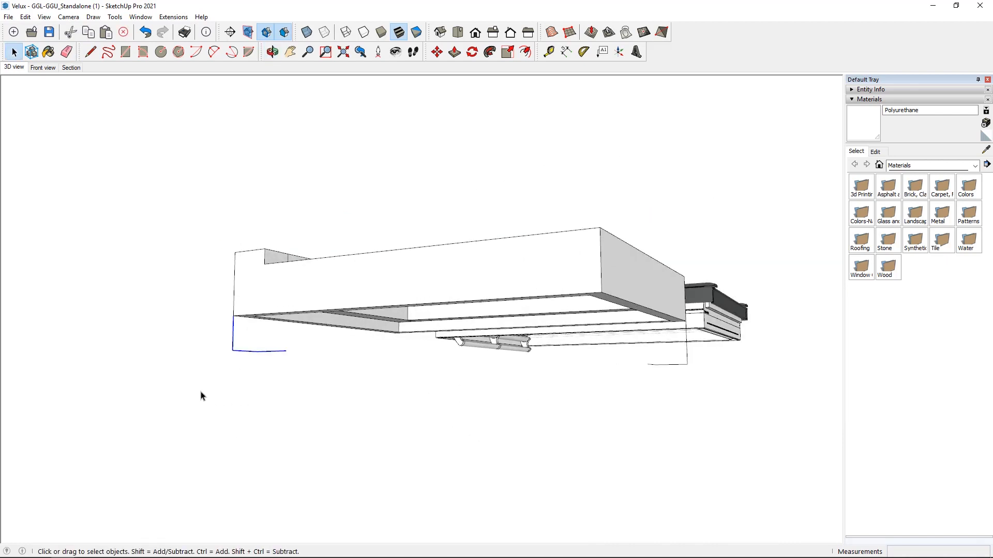
pyautogui.moveTo(313, 341); pyautogui.dragTo(405, 357, button='middle')
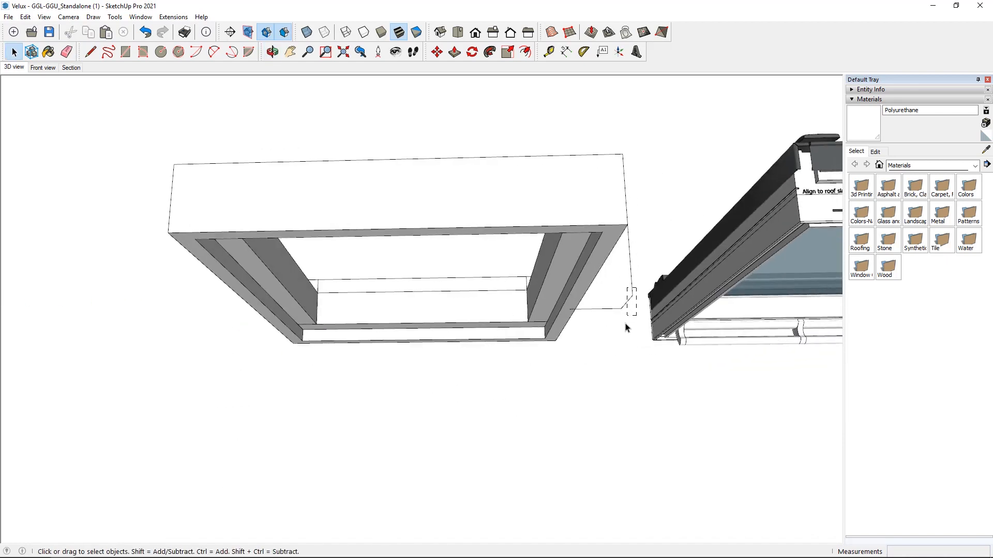
pyautogui.moveTo(561, 302); pyautogui.dragTo(226, 187, button='middle')
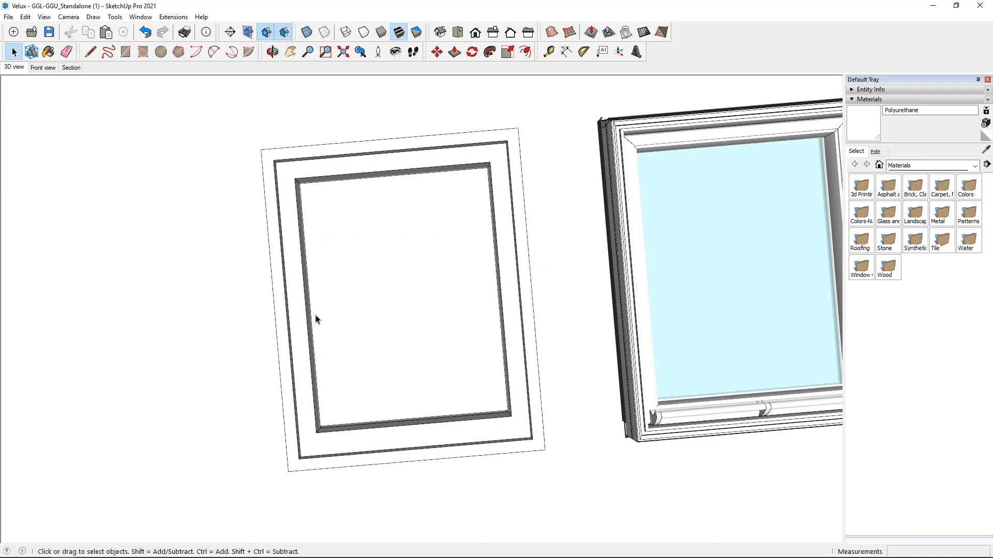
pyautogui.scroll(-3, 317, 319)
pyautogui.moveTo(350, 454); pyautogui.dragTo(305, 336, button='middle')
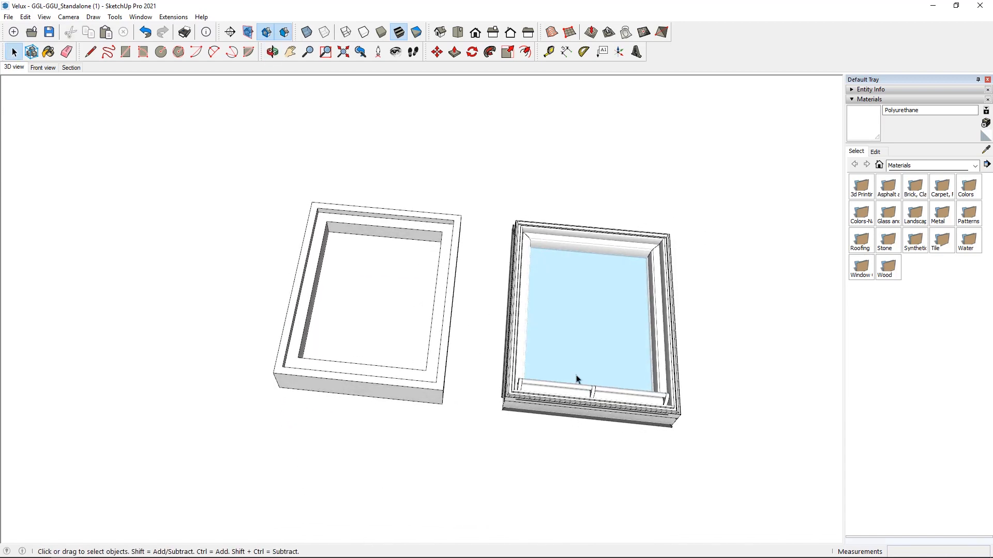
# Select all connected geometry of the new frame and make it a group.
pyautogui.moveTo(578, 379); pyautogui.dragTo(677, 472, button='middle')
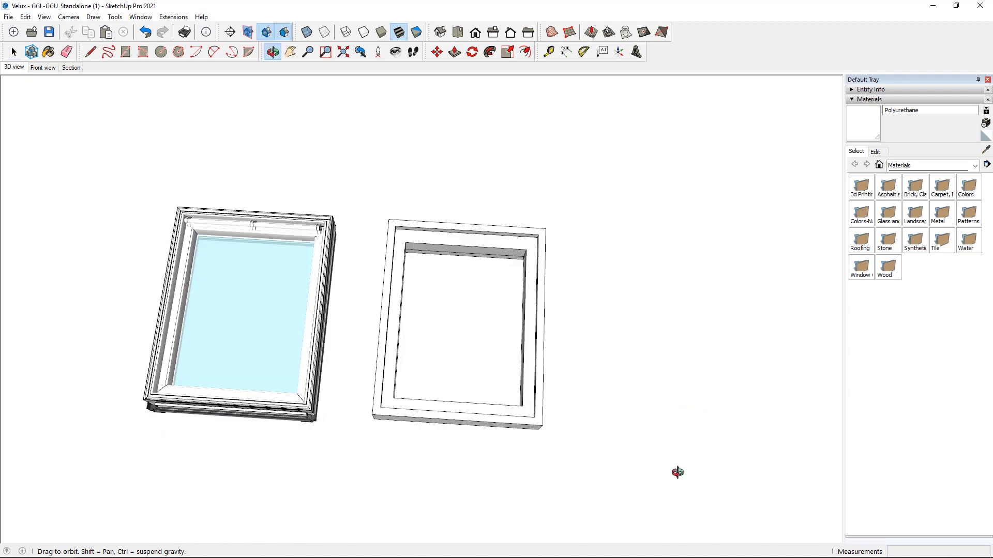
pyautogui.moveTo(479, 346); pyautogui.dragTo(544, 555, button='middle')
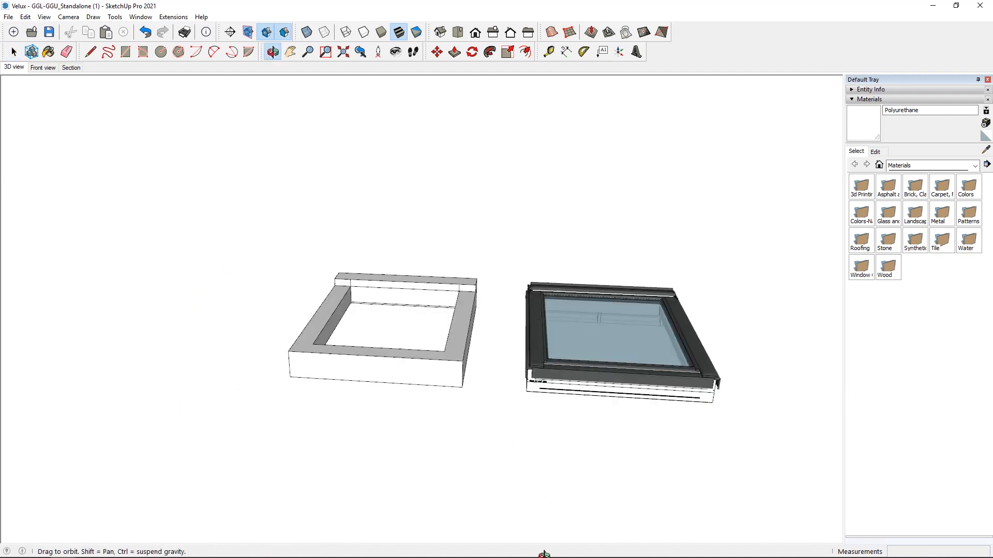
pyautogui.scroll(3, 465, 318)
pyautogui.tripleClick(561, 300)
pyautogui.rightClick(561, 297)
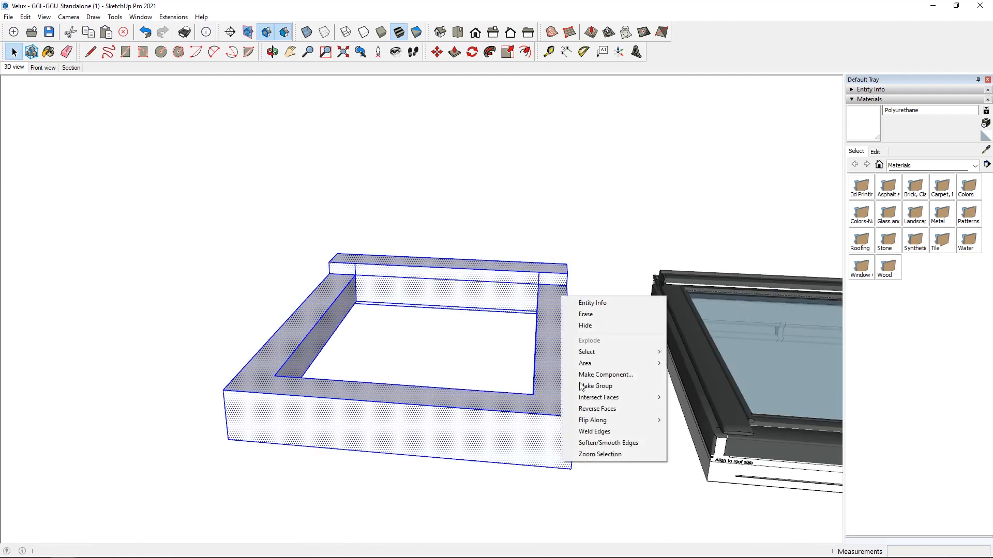
pyautogui.click(597, 389)
# Draw a rectangle of about 60.2 x 78.46 cm across the frame opening between its opposite inner corners as the glass pane.
pyautogui.moveTo(272, 306); pyautogui.dragTo(26, 90, button='middle')
pyautogui.click(91, 51)
pyautogui.moveTo(173, 198); pyautogui.dragTo(281, 390, button='middle')
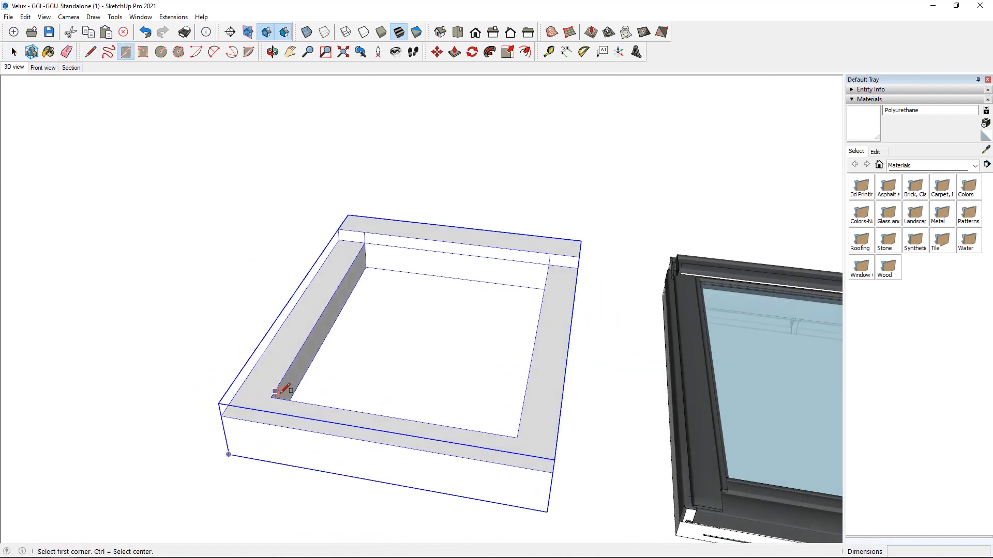
pyautogui.click(273, 397)
pyautogui.scroll(2, 505, 261)
pyautogui.click(517, 260)
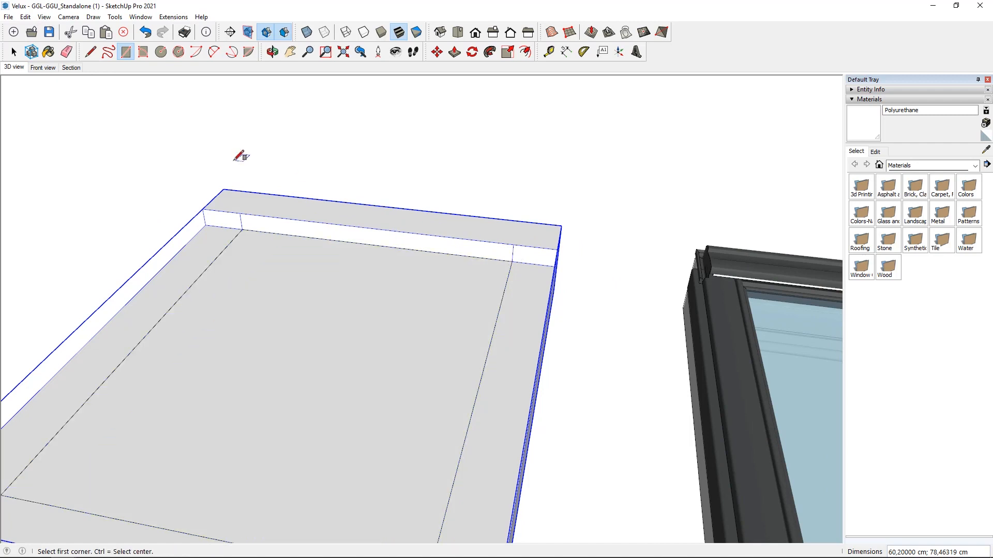
pyautogui.moveTo(240, 155); pyautogui.dragTo(130, 103, button='middle')
# Move the pane face with its edges vertically into the opening, level with the glass of the roof window.
pyautogui.click(14, 52)
pyautogui.click(266, 254)
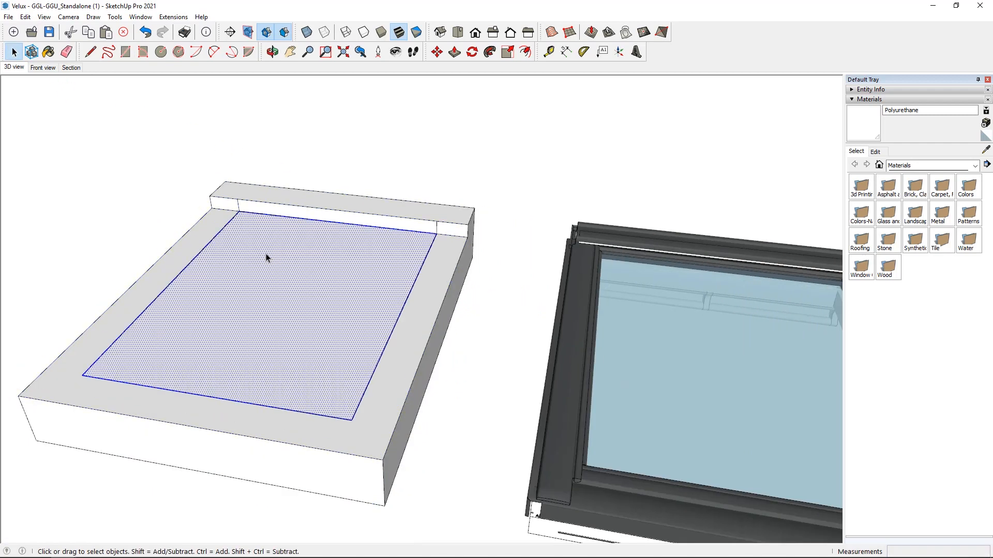
pyautogui.click(454, 52)
pyautogui.click(13, 52)
pyautogui.click(437, 52)
pyautogui.moveTo(223, 197); pyautogui.dragTo(268, 275, button='middle')
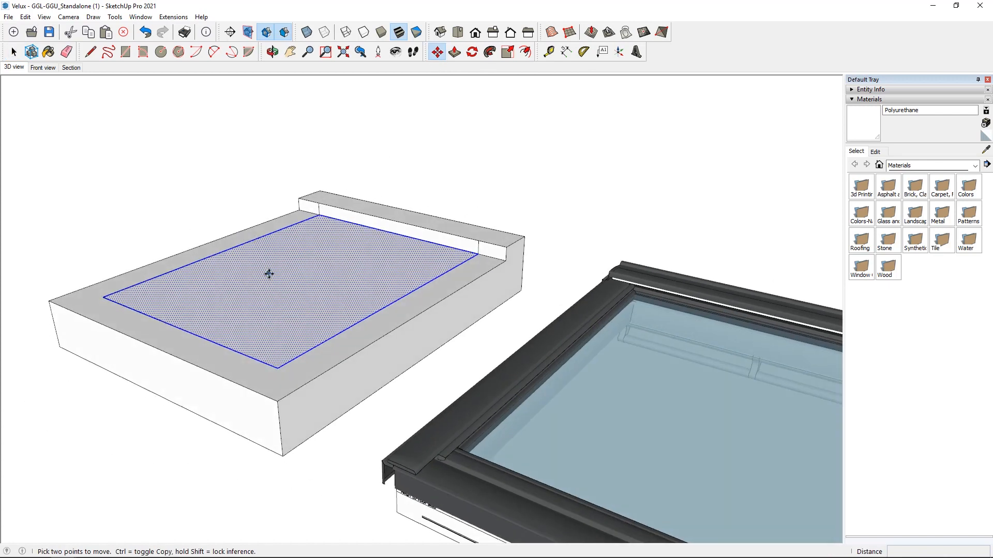
pyautogui.click(268, 275)
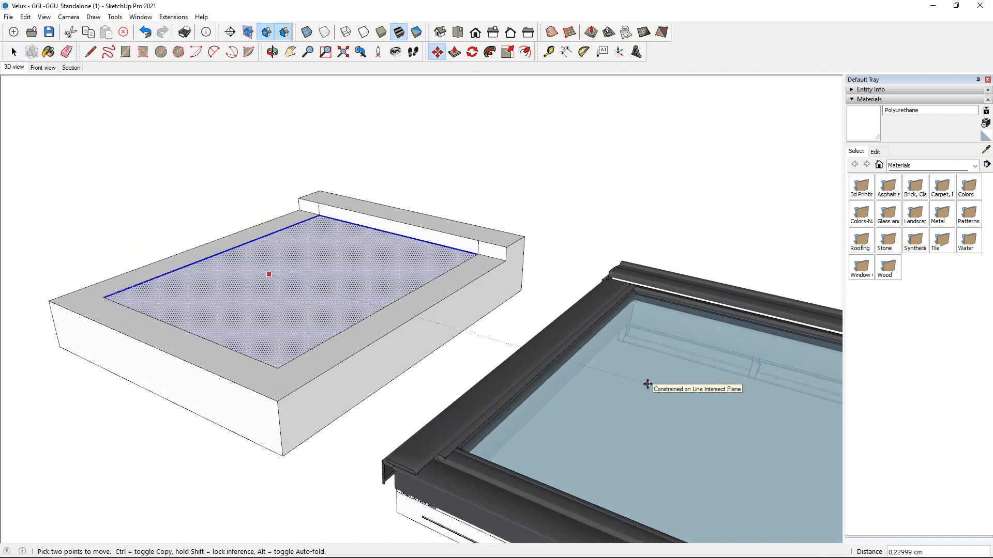
pyautogui.click(668, 414)
pyautogui.scroll(8, 337, 220)
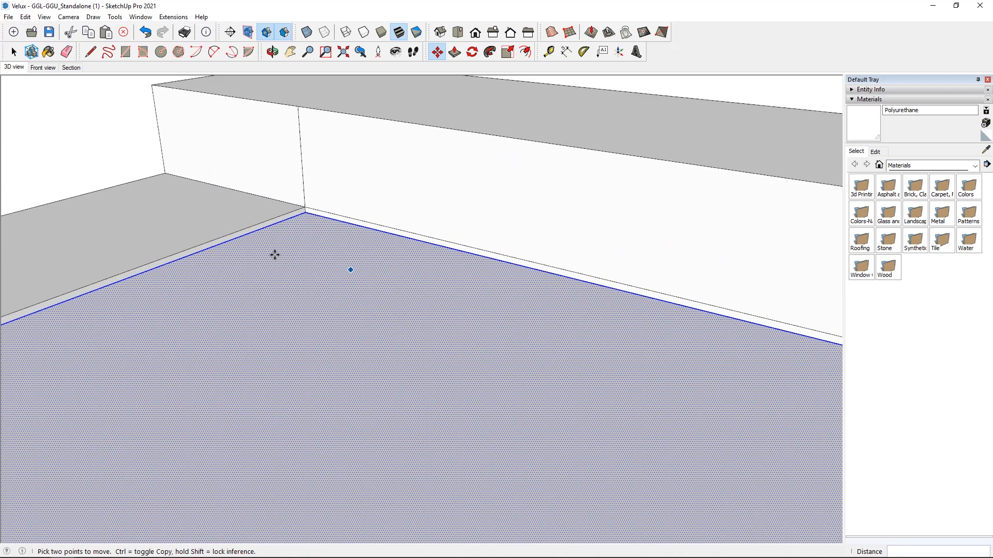
# Make the glass pane's face and edges in the new frame a group.
pyautogui.rightClick(274, 255)
pyautogui.click(310, 339)
pyautogui.click(43, 68)
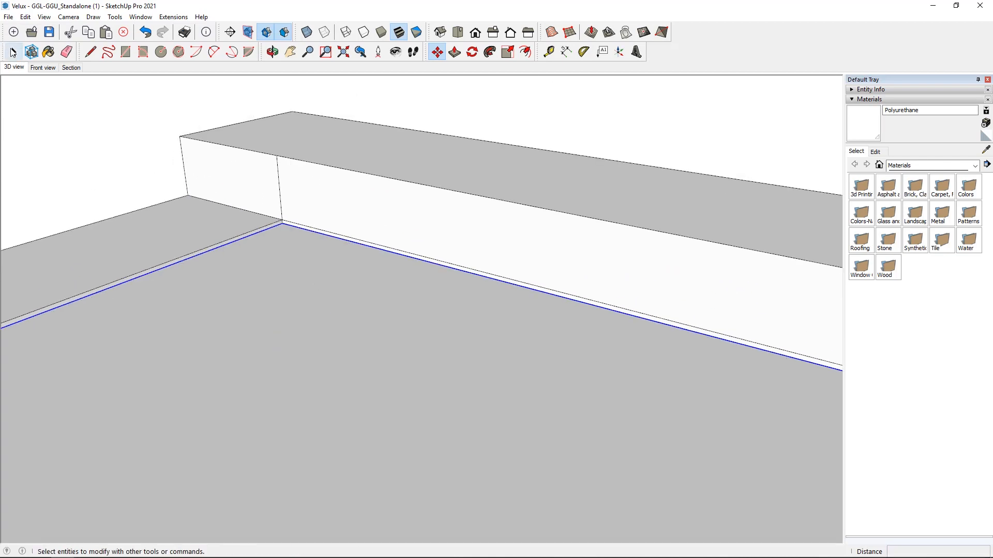
pyautogui.click(13, 52)
pyautogui.scroll(-10, 301, 172)
pyautogui.moveTo(422, 241); pyautogui.dragTo(294, 228, button='middle')
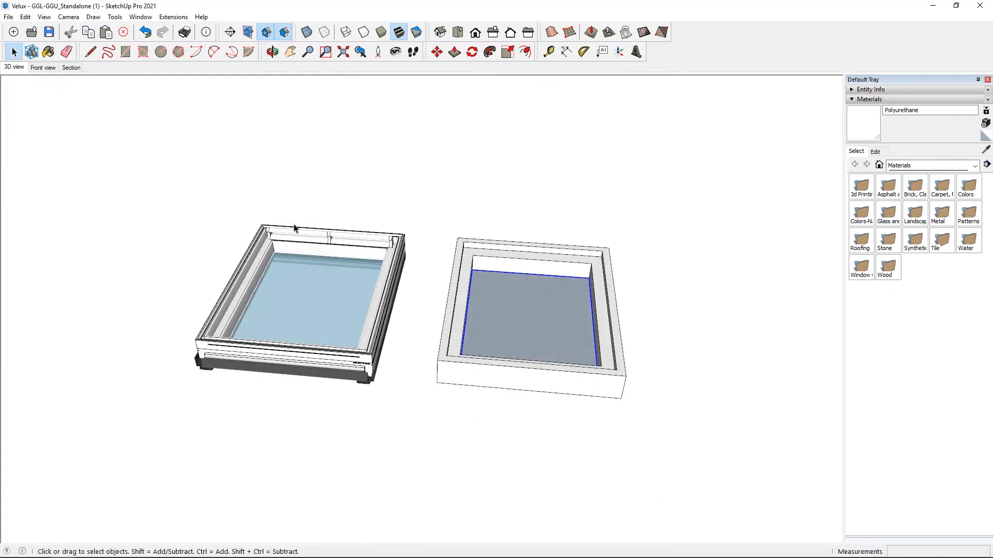
# Select the ventilation bar inside the downloaded roof window's group and paste a copy of it in place outside the group.
pyautogui.scroll(6, 294, 228)
pyautogui.click(434, 247)
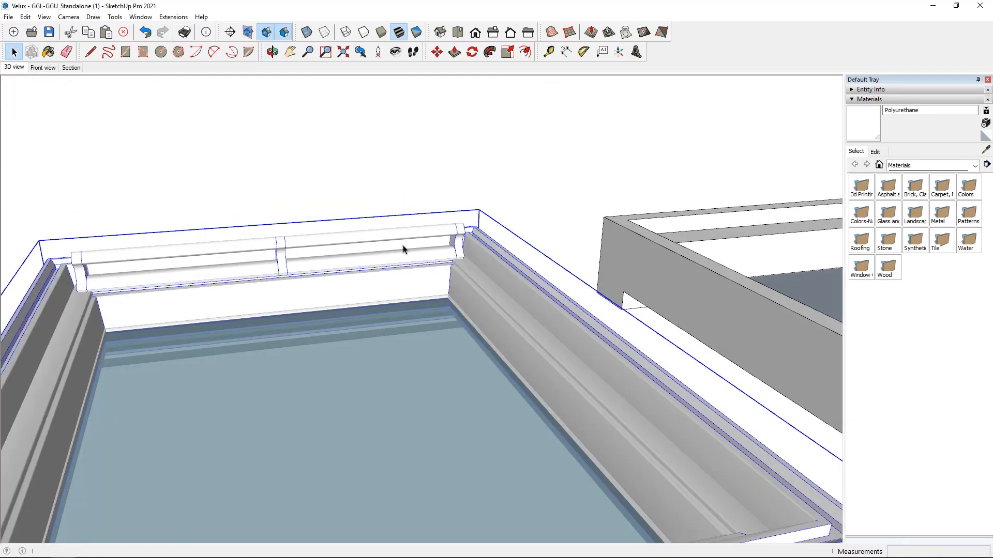
pyautogui.scroll(3, 404, 249)
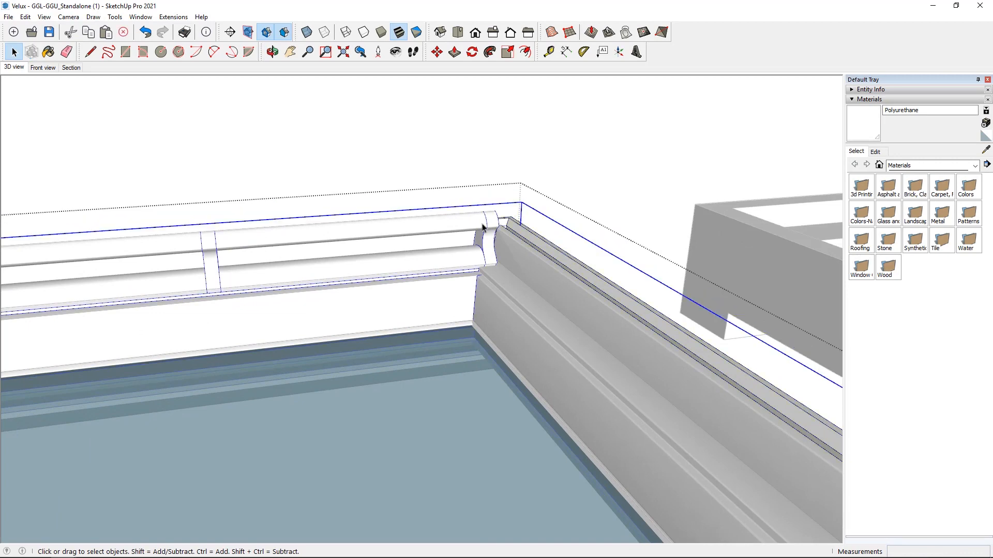
pyautogui.doubleClick(458, 227)
pyautogui.click(458, 227)
pyautogui.moveTo(446, 234); pyautogui.dragTo(394, 277, button='middle')
pyautogui.scroll(-3, 394, 277)
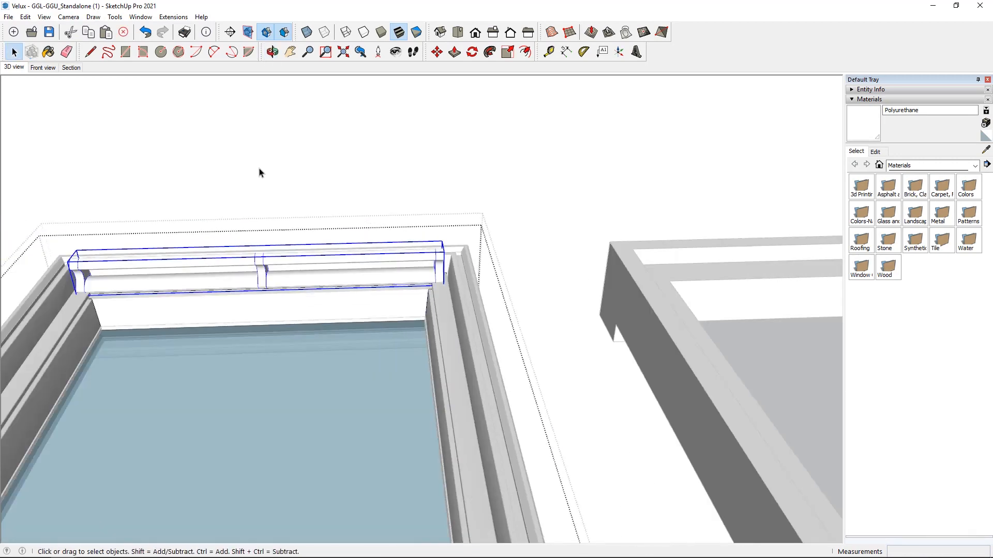
pyautogui.scroll(-5, 259, 173)
pyautogui.click(24, 17)
pyautogui.click(93, 89)
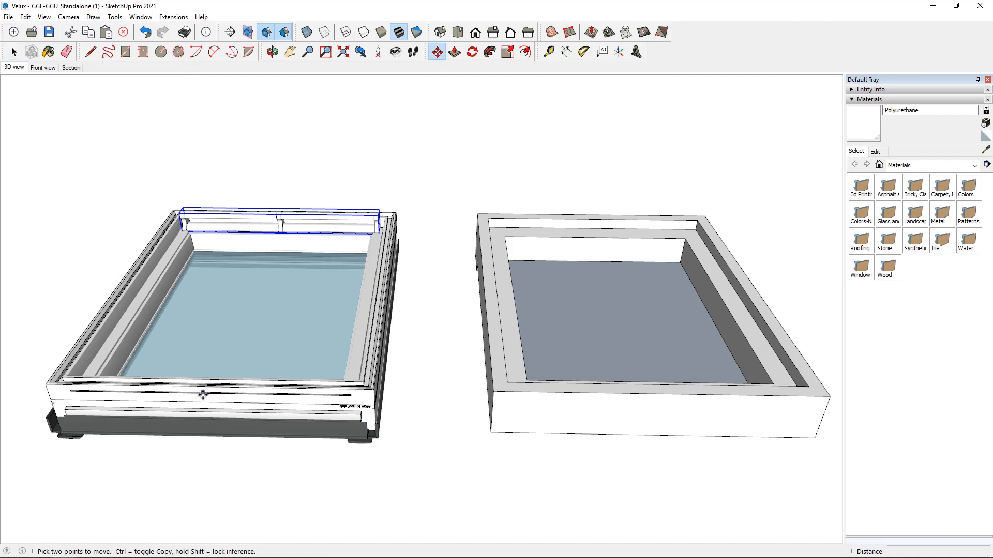
# Move the copied ventilation bar along the red axis into the upper end of the simplified frame.
pyautogui.click(213, 414)
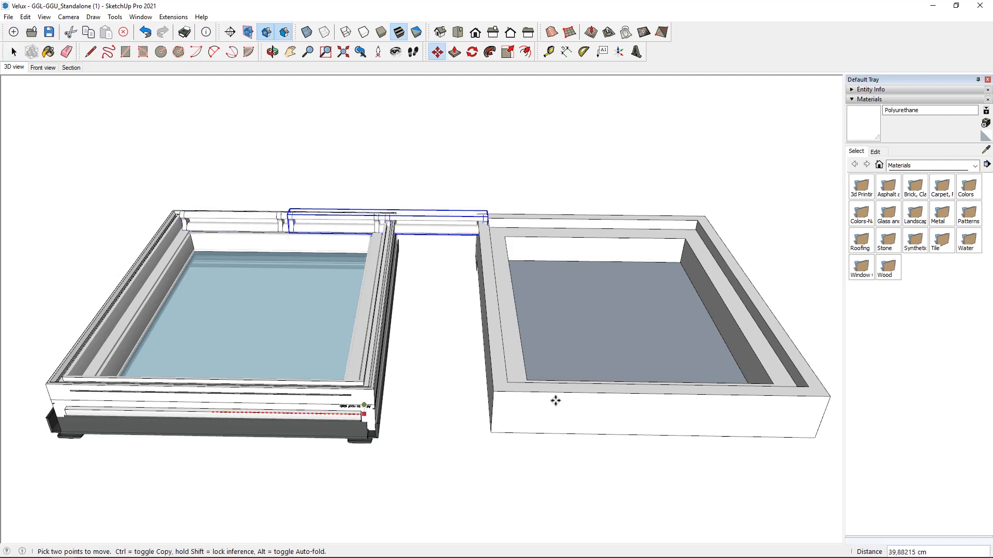
pyautogui.click(657, 398)
pyautogui.press('space')
pyautogui.scroll(8, 411, 385)
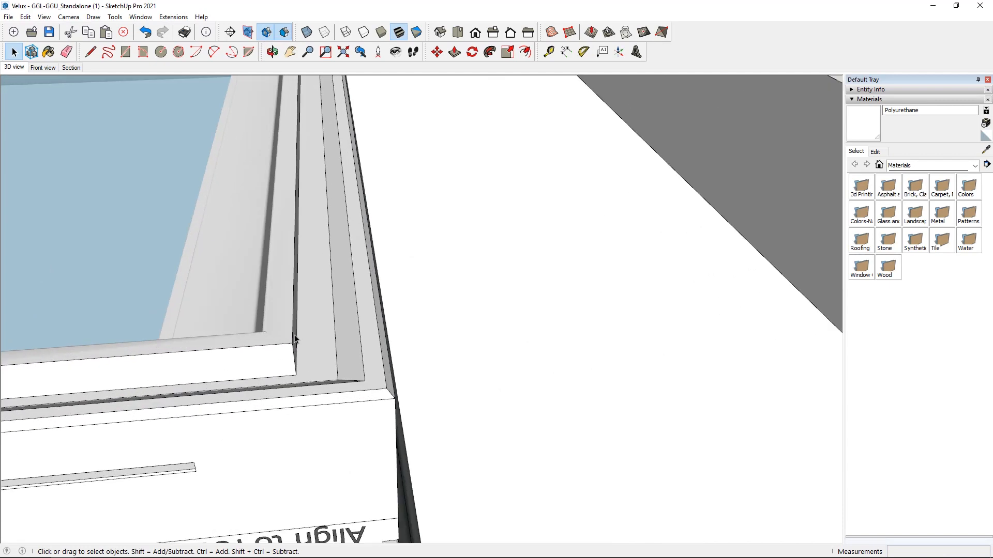
pyautogui.click(297, 342)
pyautogui.scroll(-2, 297, 343)
pyautogui.moveTo(296, 343); pyautogui.dragTo(253, 257, button='middle')
pyautogui.scroll(-5, 432, 223)
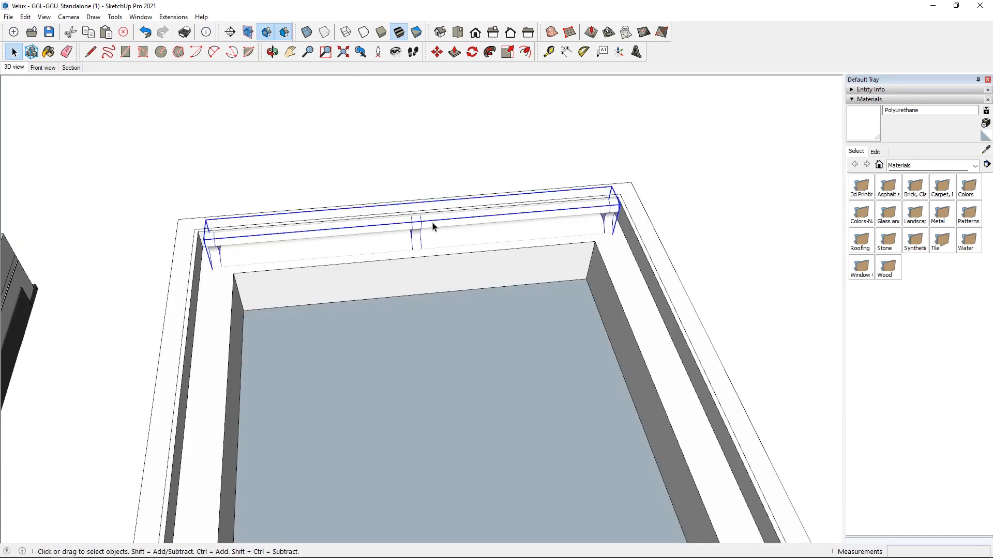
pyautogui.tripleClick(434, 225)
pyautogui.press('Escape')
# Copy the complete simplified window with its frame, glass and bar, and paste it into the house model at the roof.
pyautogui.scroll(-3, 438, 213)
pyautogui.moveTo(438, 215); pyautogui.dragTo(264, 328, button='middle')
pyautogui.scroll(-4, 264, 328)
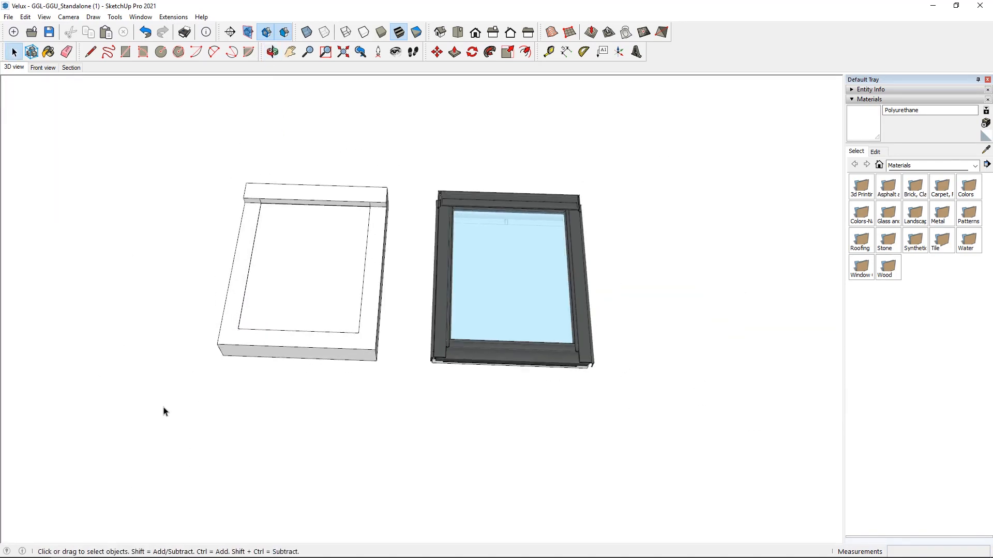
pyautogui.moveTo(164, 410); pyautogui.dragTo(177, 436, button='middle')
pyautogui.moveTo(166, 433); pyautogui.dragTo(404, 138)
pyautogui.hotkey('ctrl', 'c')
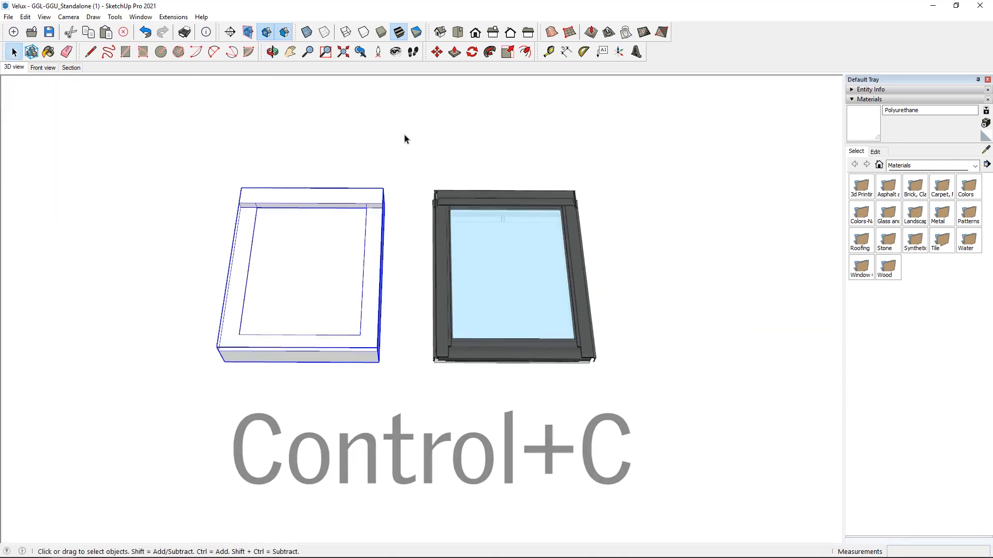
pyautogui.click(972, 10)
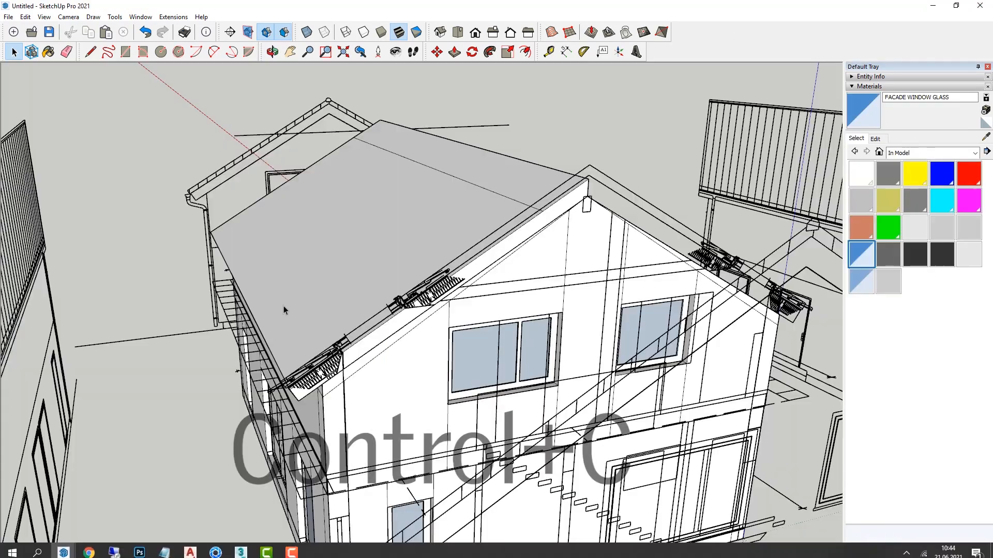
pyautogui.moveTo(283, 305); pyautogui.dragTo(379, 312, button='middle')
pyautogui.hotkey('ctrl', 'v')
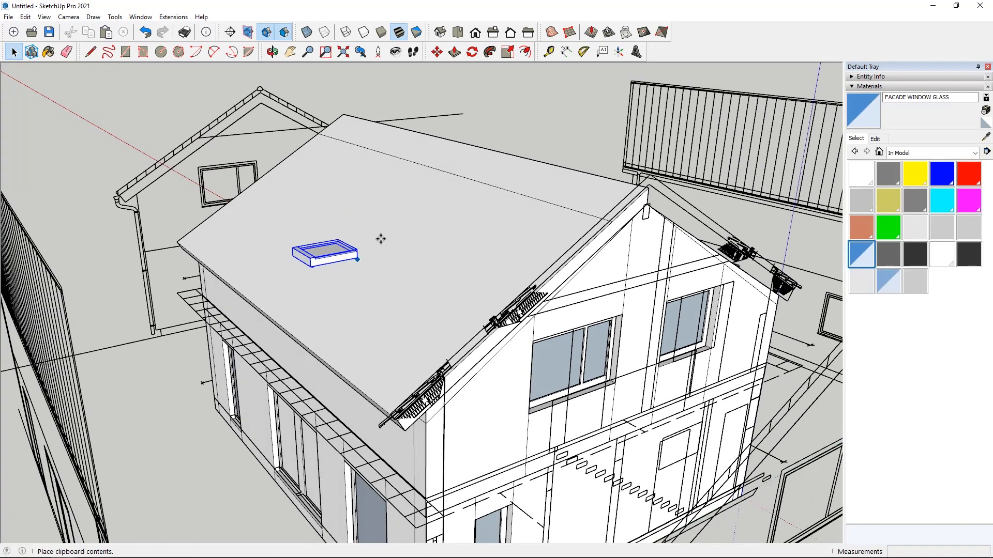
pyautogui.click(353, 254)
# Rotate the pasted window about the vertical axis so it faces the roof slope and its sides align with the house.
pyautogui.moveTo(354, 242); pyautogui.dragTo(328, 332, button='middle')
pyautogui.click(474, 52)
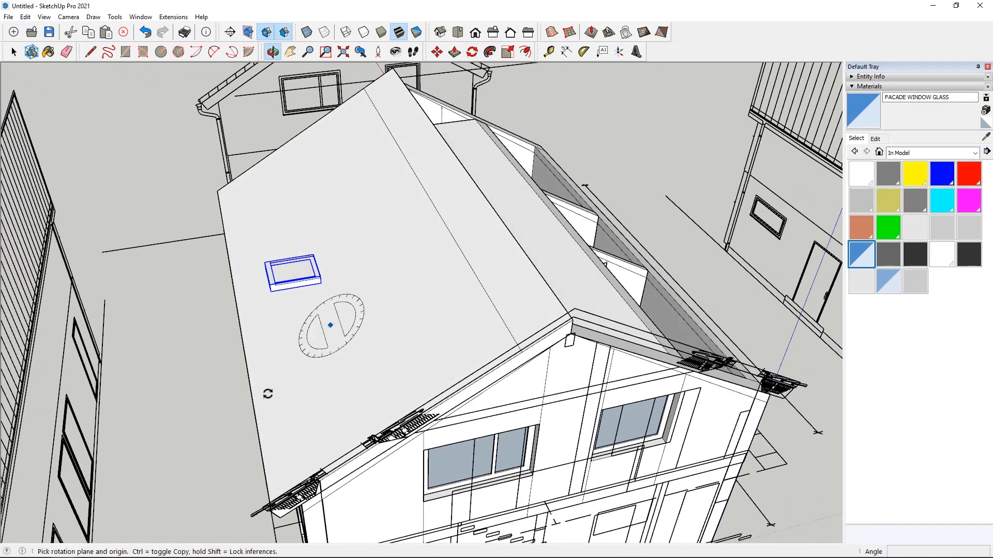
pyautogui.click(206, 391)
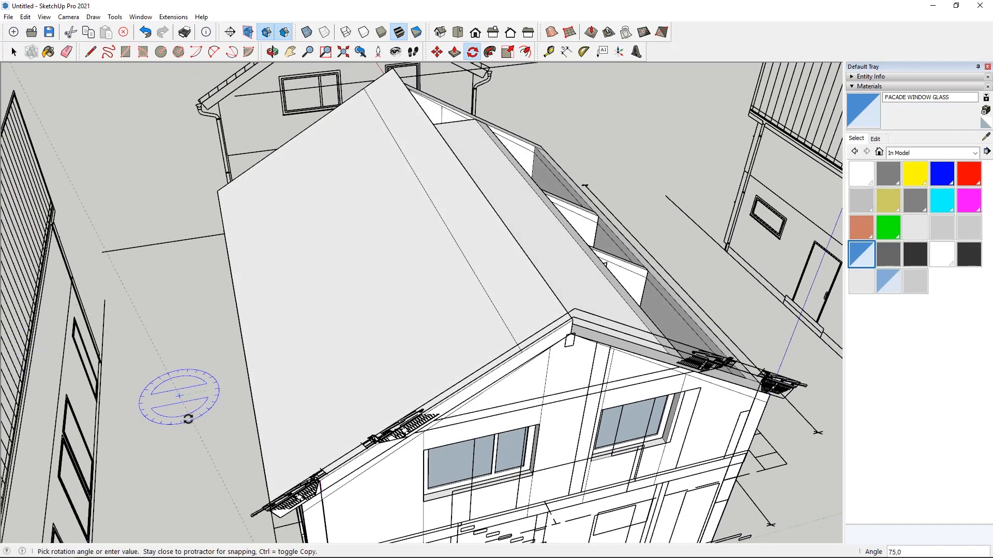
pyautogui.click(165, 403)
# Move the window towards the roof's eaves and about 516.8 cm sideways along them.
pyautogui.scroll(-3, 437, 316)
pyautogui.moveTo(441, 319); pyautogui.dragTo(477, 267, button='middle')
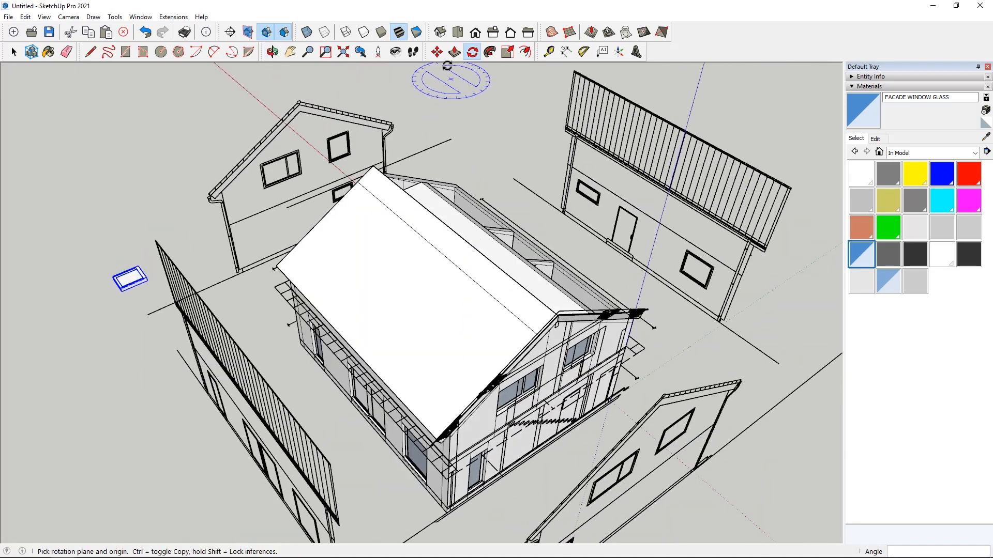
pyautogui.click(437, 52)
pyautogui.moveTo(32, 229); pyautogui.dragTo(278, 489, button='middle')
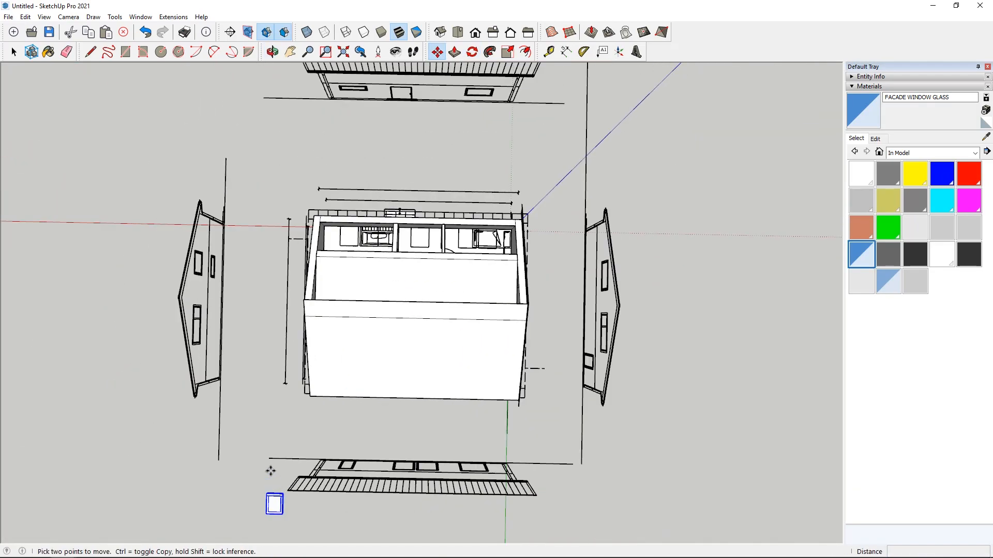
pyautogui.click(270, 470)
pyautogui.click(275, 392)
pyautogui.scroll(1, 291, 429)
pyautogui.click(292, 430)
pyautogui.click(417, 434)
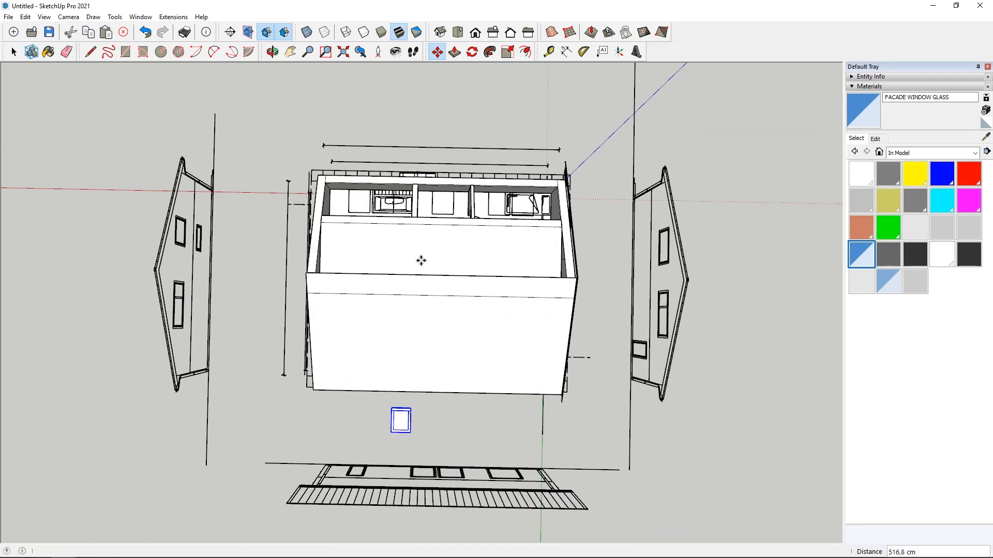
# Draw a reference line out from the window's lower outer corner and continue it 94 cm along the red axis.
pyautogui.scroll(2, 456, 207)
pyautogui.scroll(4, 315, 354)
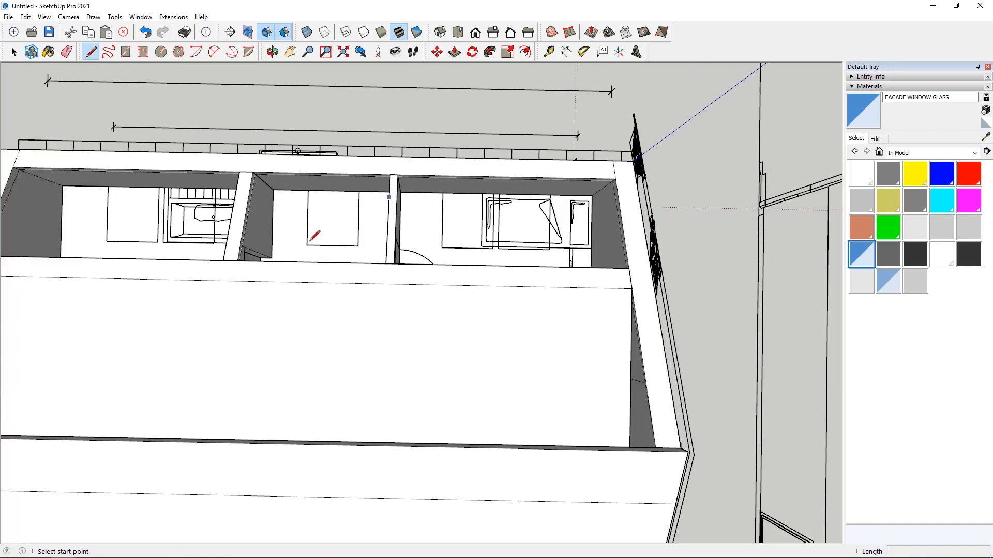
pyautogui.click(275, 263)
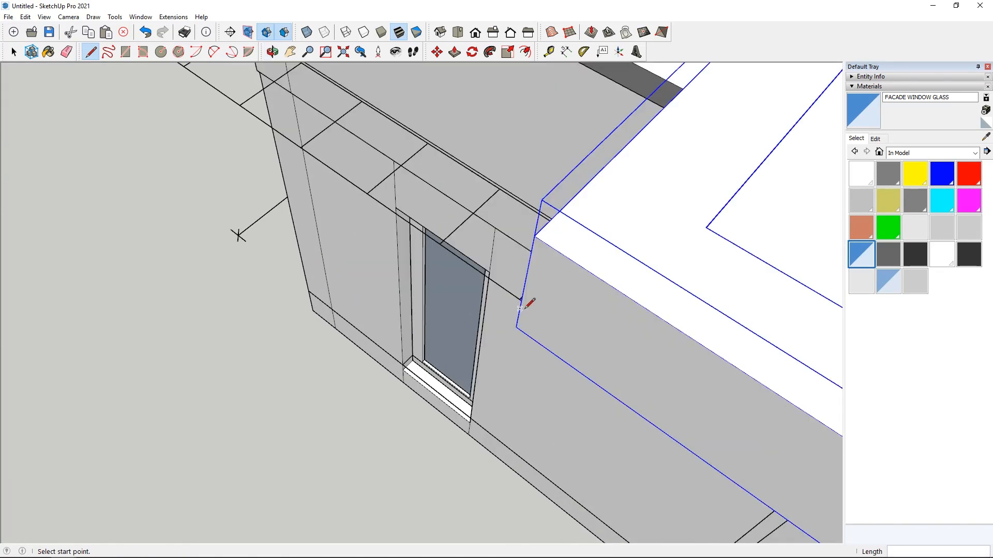
pyautogui.click(516, 327)
pyautogui.scroll(-6, 253, 269)
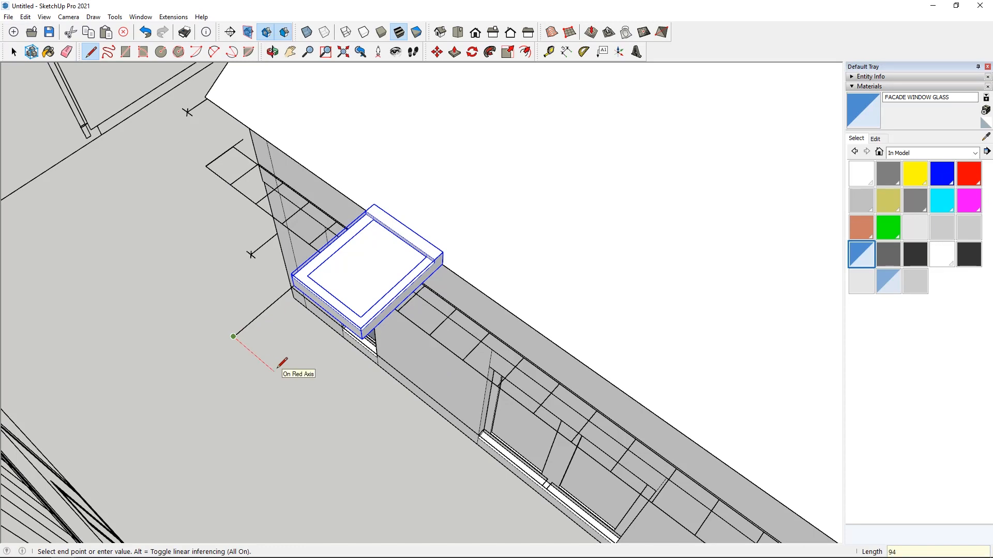
pyautogui.click(14, 52)
pyautogui.moveTo(306, 228); pyautogui.dragTo(181, 222, button='middle')
pyautogui.scroll(2, 327, 177)
pyautogui.click(508, 54)
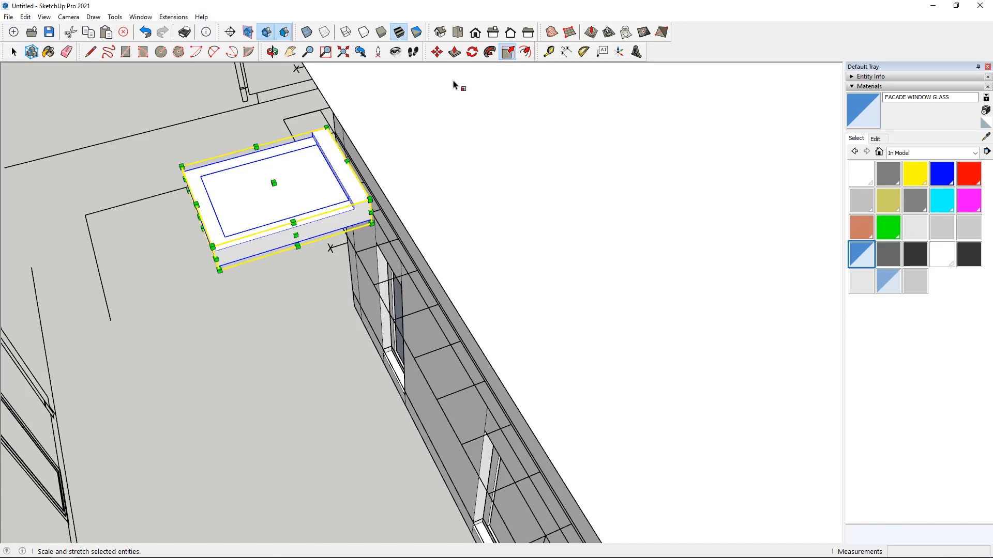
pyautogui.moveTo(295, 238); pyautogui.dragTo(479, 303, button='middle')
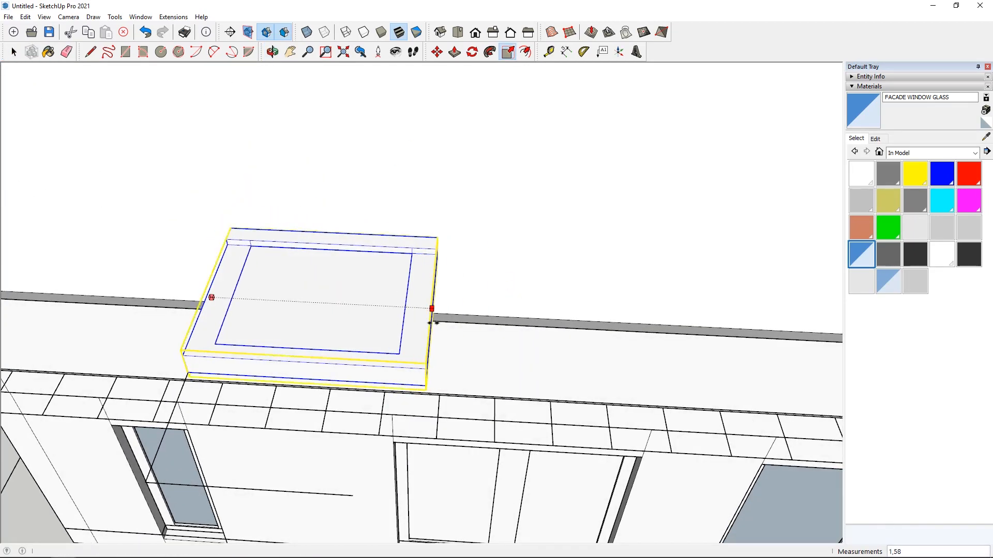
pyautogui.scroll(-2, 418, 312)
pyautogui.moveTo(419, 310); pyautogui.dragTo(436, 247, button='middle')
pyautogui.scroll(3, 433, 252)
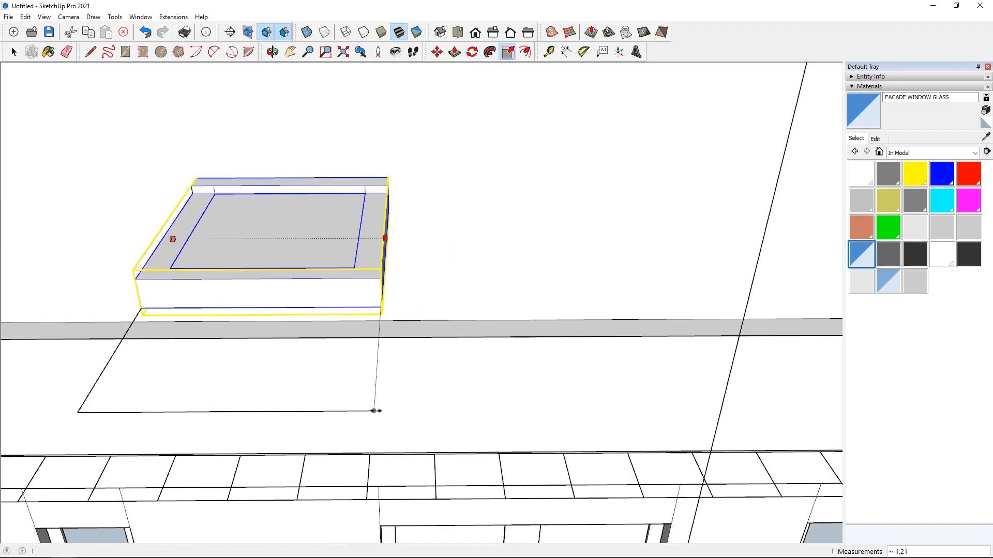
pyautogui.press('Escape')
pyautogui.click(14, 52)
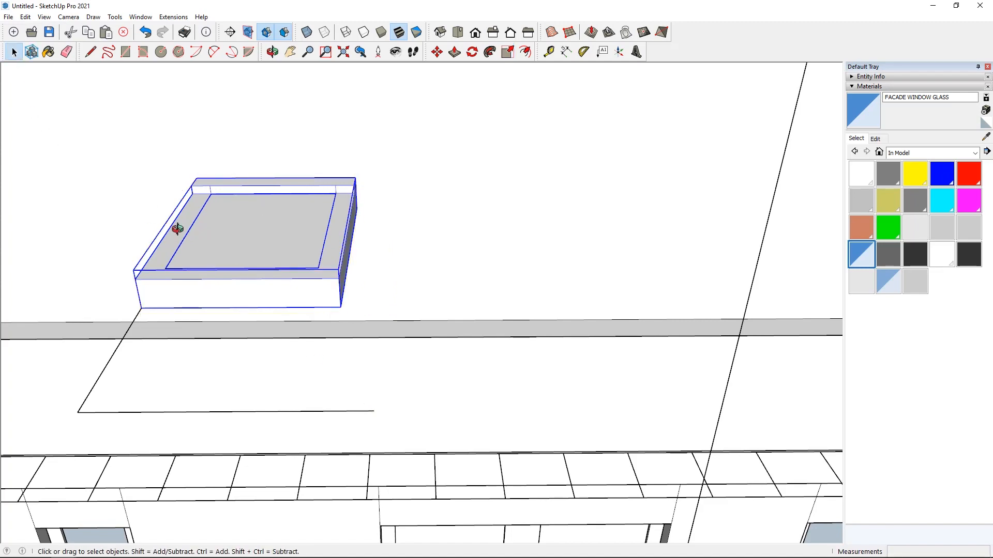
# Inside the frame group, move the frame's right side along the red axis to the end of the 94 cm reference line.
pyautogui.moveTo(177, 228); pyautogui.dragTo(350, 367, button='middle')
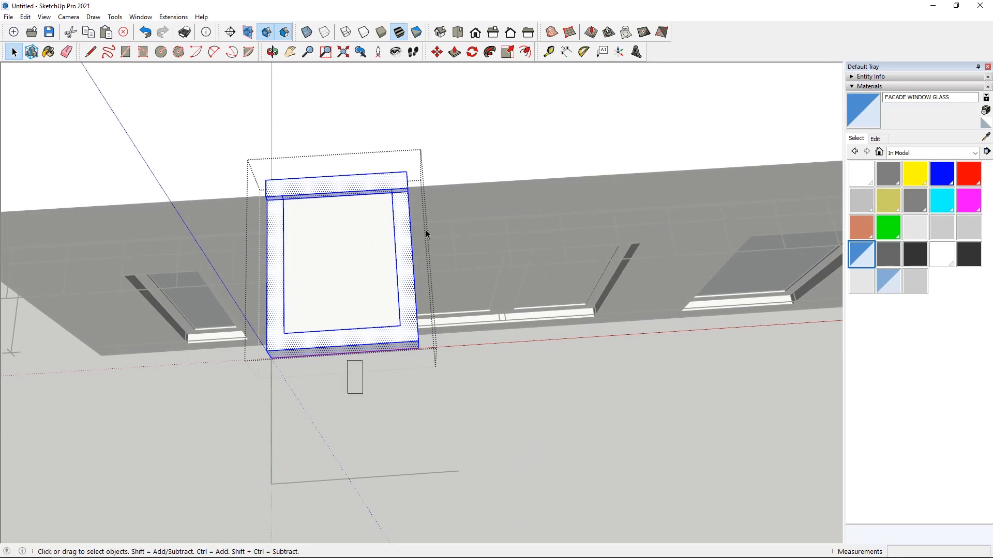
pyautogui.moveTo(330, 307); pyautogui.dragTo(525, 106, button='middle')
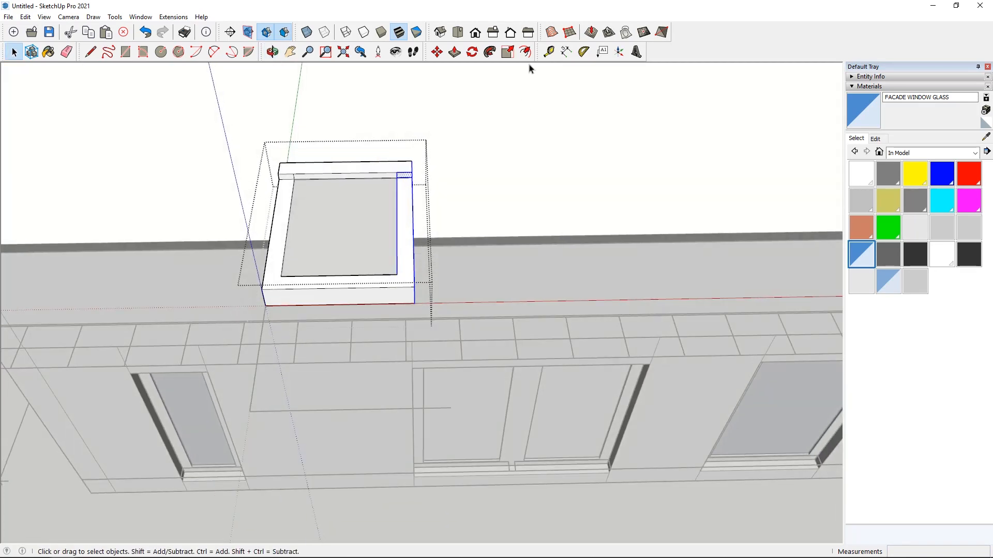
pyautogui.moveTo(401, 302); pyautogui.dragTo(412, 255, button='middle')
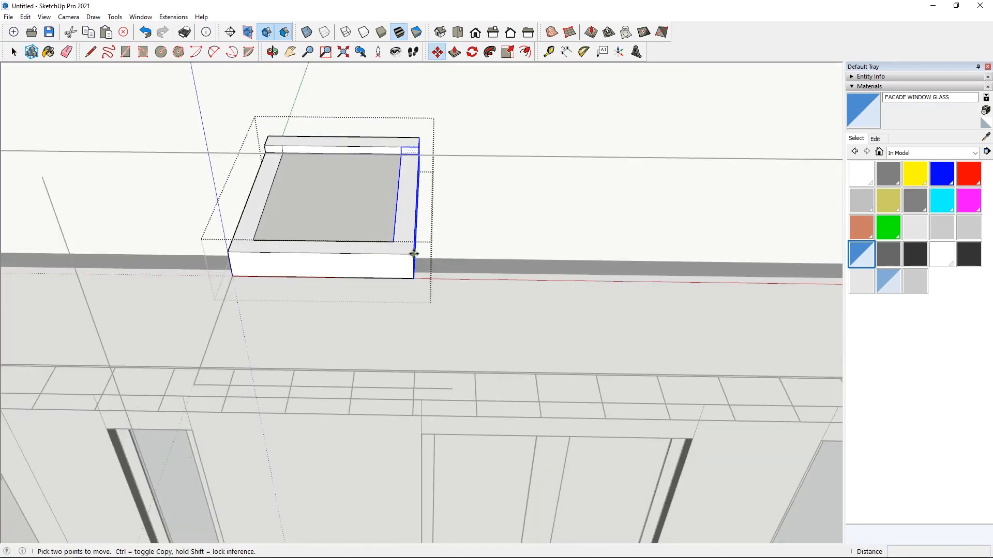
pyautogui.click(412, 255)
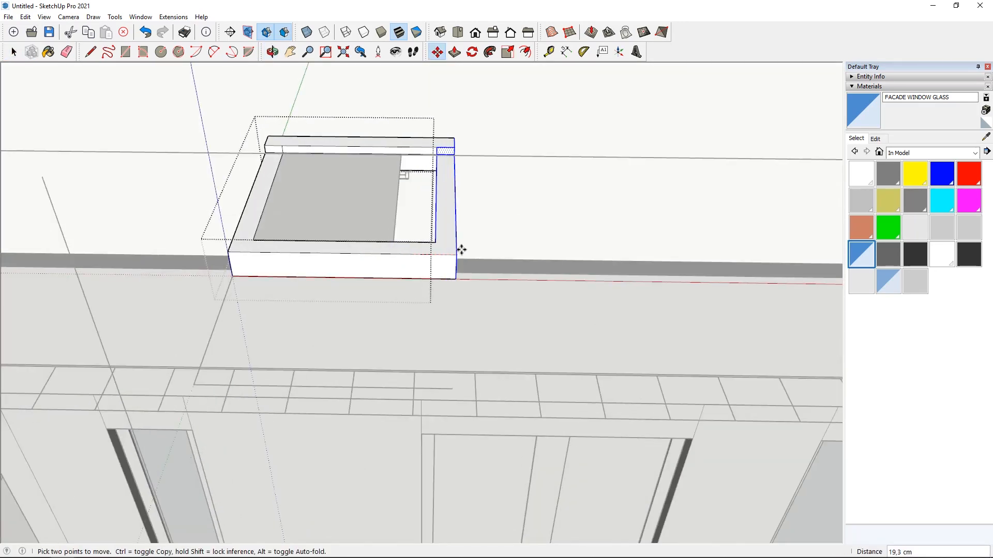
pyautogui.click(452, 388)
pyautogui.moveTo(385, 186); pyautogui.dragTo(398, 275, button='middle')
pyautogui.scroll(-4, 473, 447)
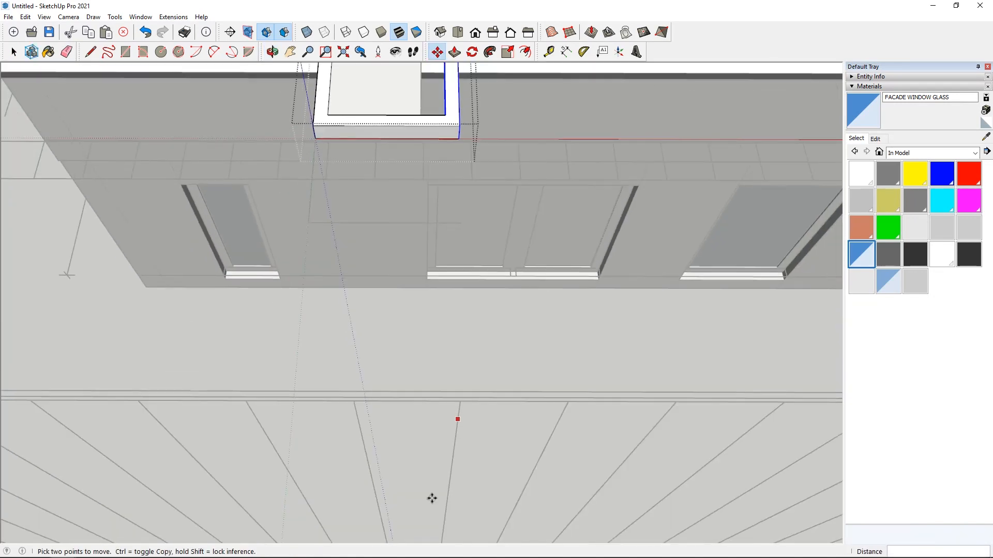
pyautogui.scroll(-3, 431, 491)
pyautogui.scroll(6, 408, 161)
pyautogui.hotkey('ctrl', 't')
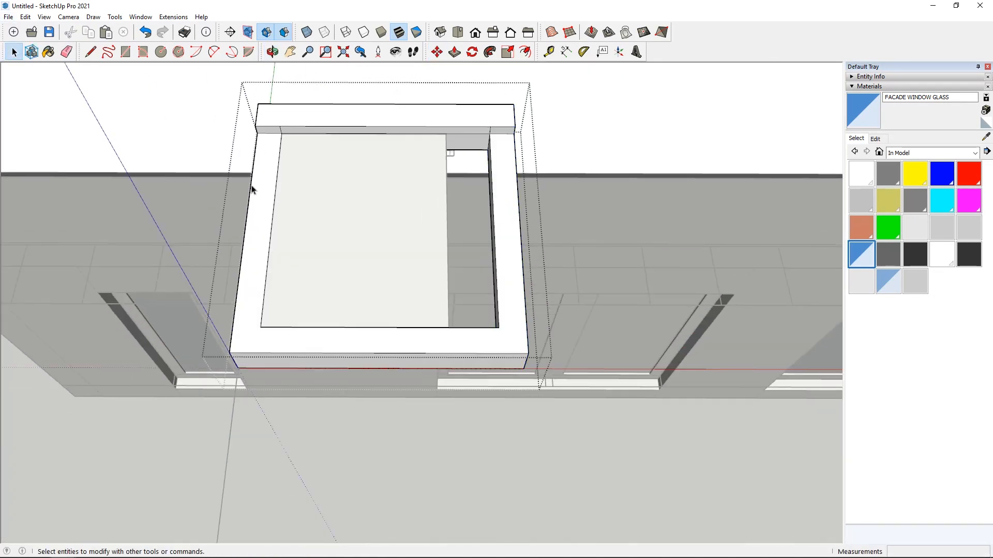
# Inside the glass pane's group, move the pane's right edge about 16 cm outward to the widened frame's inner edge.
pyautogui.doubleClick(323, 155)
pyautogui.click(323, 155)
pyautogui.press('m')
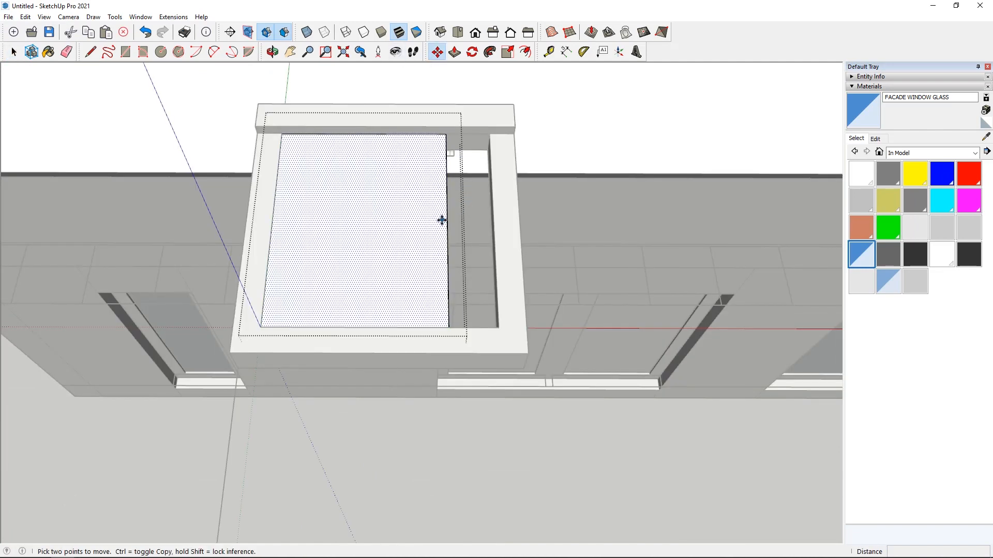
pyautogui.hotkey('ctrl', 't')
pyautogui.click(448, 224)
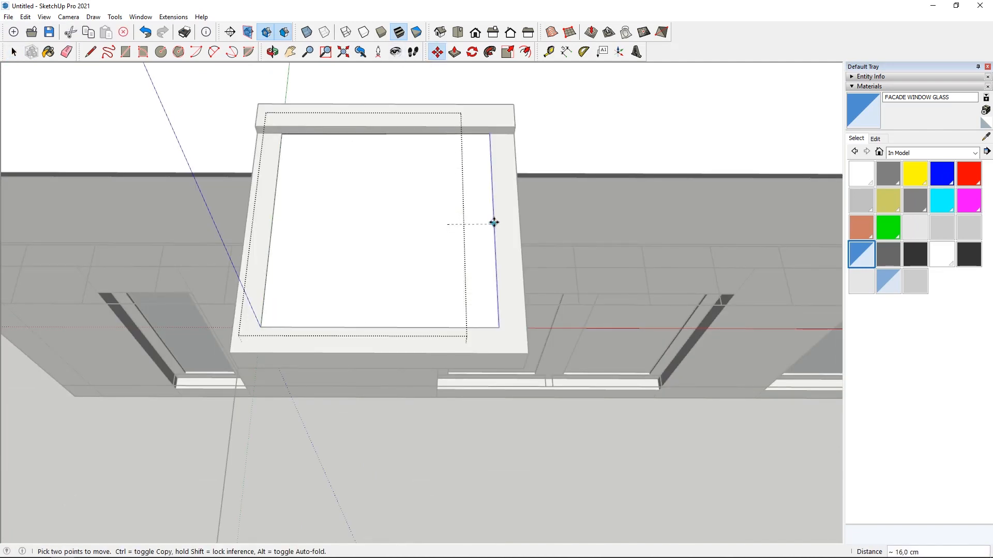
pyautogui.click(493, 223)
pyautogui.click(16, 54)
pyautogui.press('Escape')
# Measure the roof window's length along the roof slope in the section drawing, between the lower and upper frame points, with the Line tool.
pyautogui.scroll(-10, 356, 322)
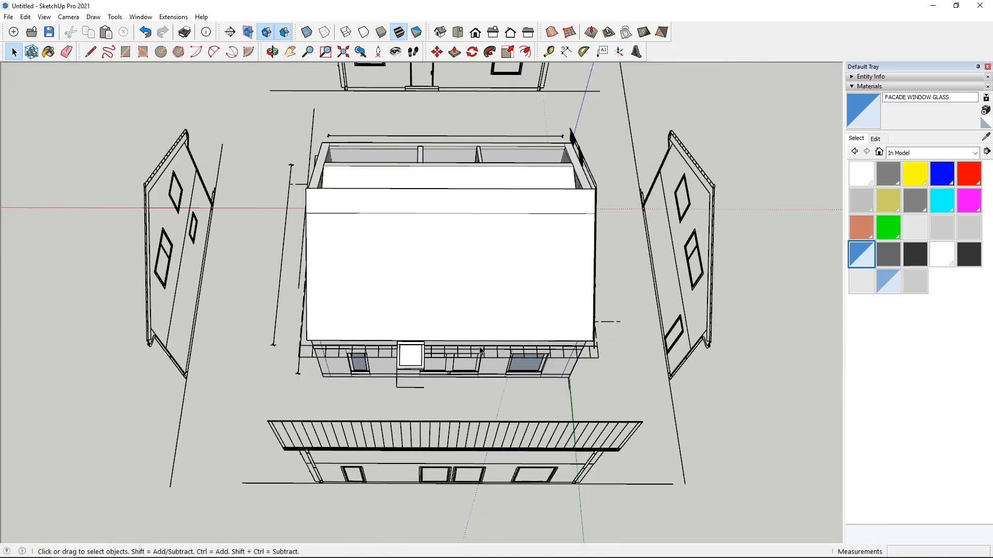
pyautogui.moveTo(480, 351); pyautogui.dragTo(54, 80, button='middle')
pyautogui.click(87, 54)
pyautogui.scroll(-2, 464, 387)
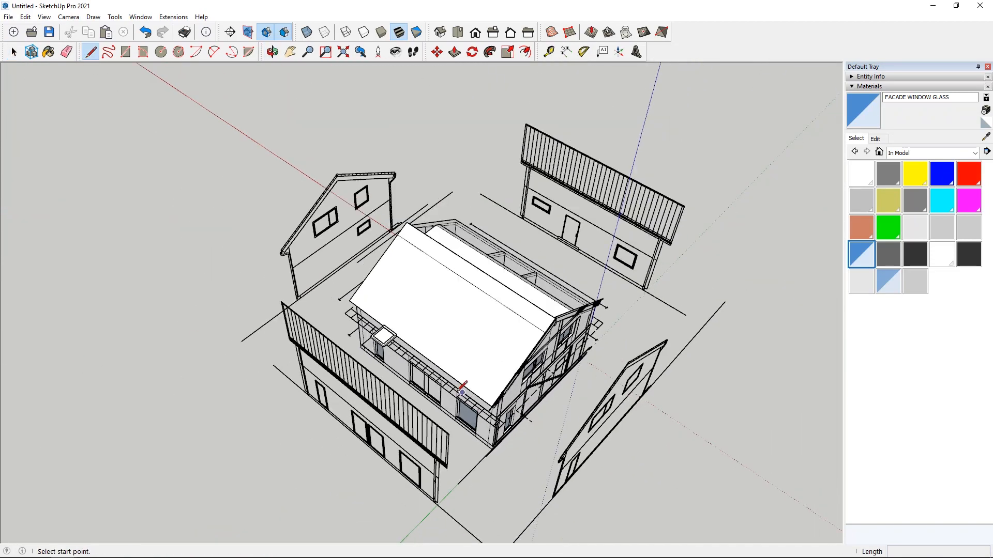
pyautogui.moveTo(463, 387); pyautogui.dragTo(328, 264, button='middle')
pyautogui.scroll(8, 424, 356)
pyautogui.scroll(10, 380, 309)
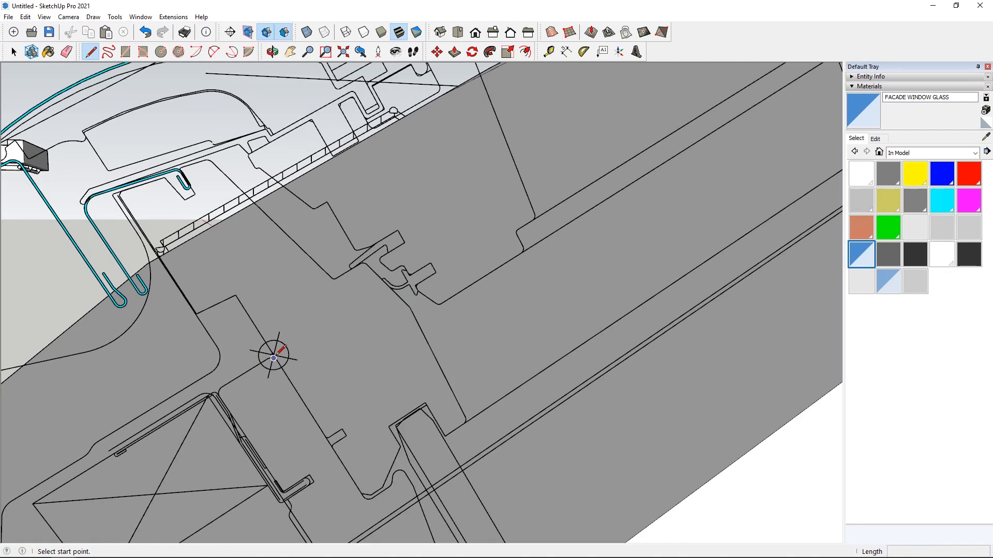
pyautogui.click(276, 349)
pyautogui.moveTo(276, 349); pyautogui.dragTo(678, 151, button='middle')
pyautogui.scroll(6, 683, 147)
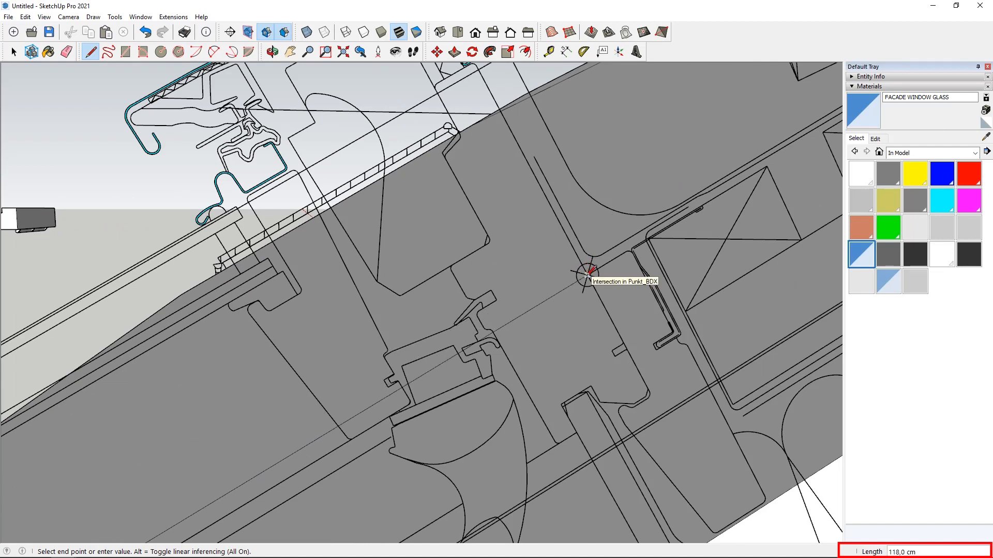
pyautogui.click(587, 275)
pyautogui.scroll(-8, 586, 276)
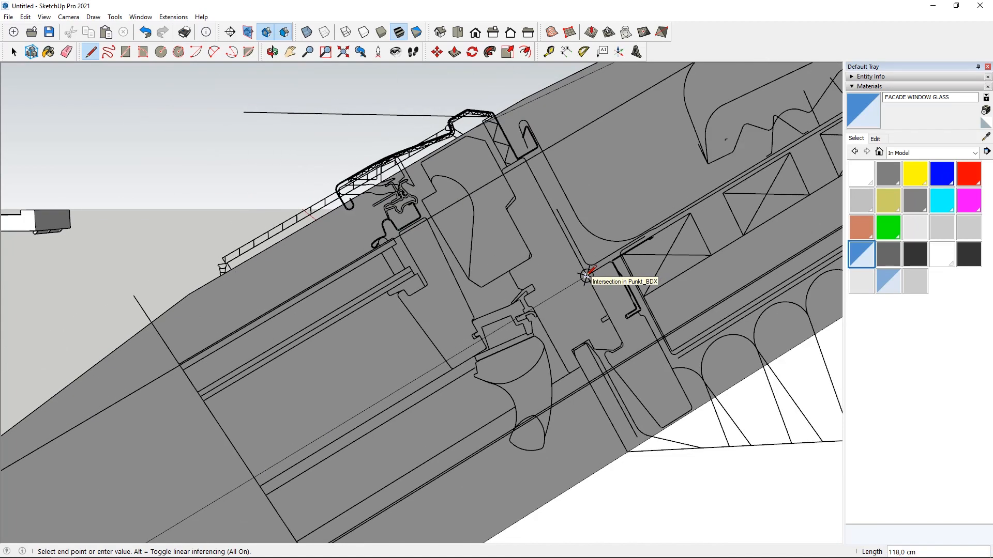
pyautogui.click(14, 59)
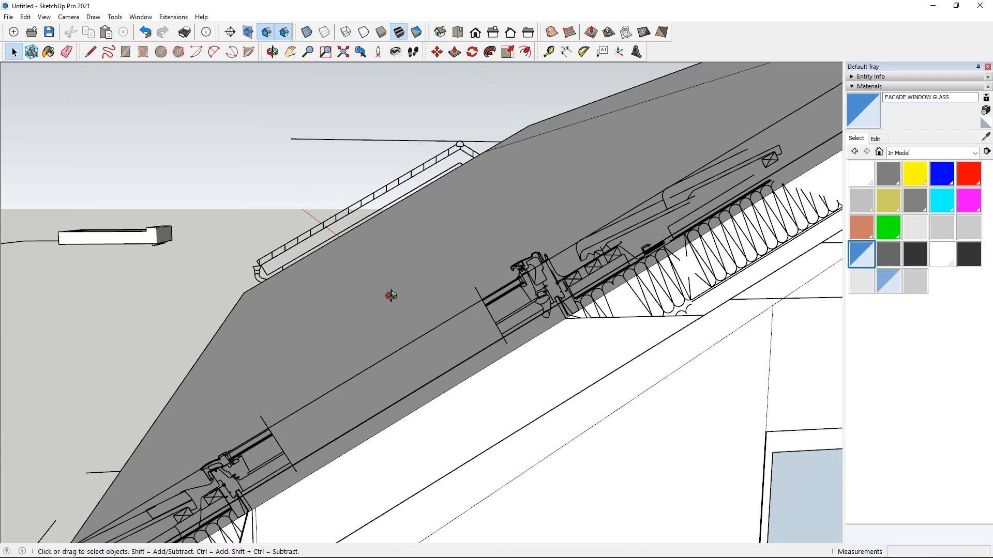
# Switch to Chrome, open velux.co.uk/roof-window-configurator in a new tab and go to the roof window size table.
pyautogui.scroll(-5, 390, 295)
pyautogui.moveTo(390, 295); pyautogui.dragTo(421, 365, button='middle')
pyautogui.scroll(5, 468, 479)
pyautogui.moveTo(243, 557)
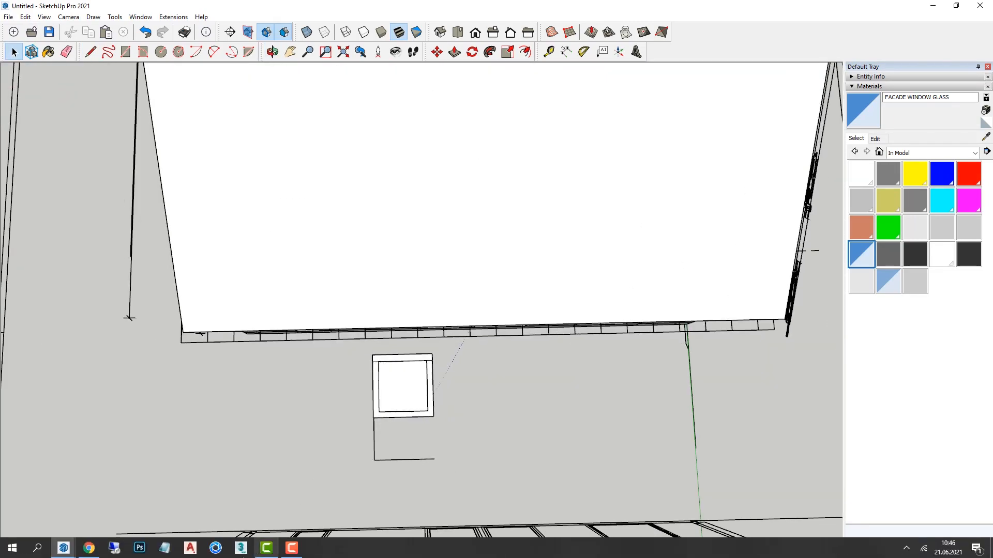
pyautogui.click(89, 548)
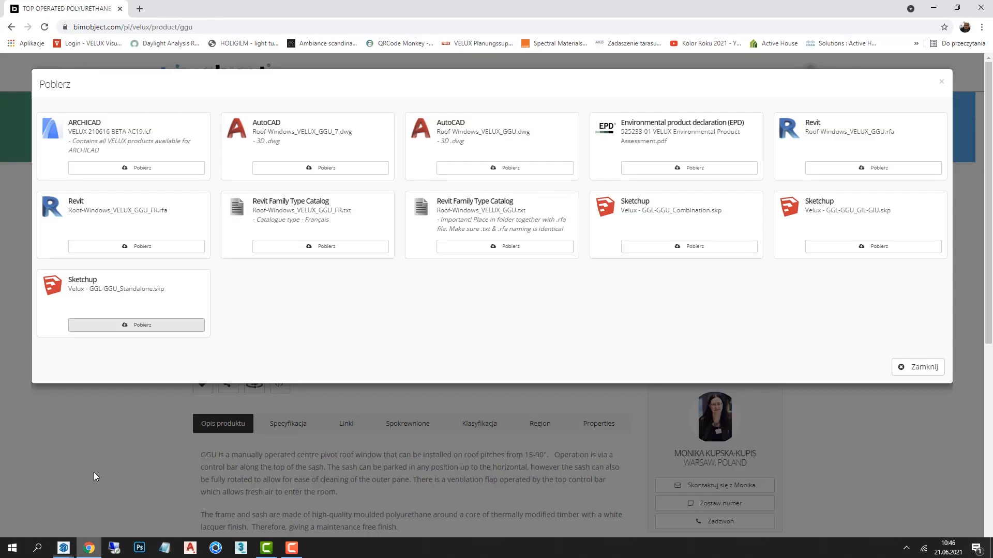
pyautogui.click(139, 9)
pyautogui.write('velux roo')
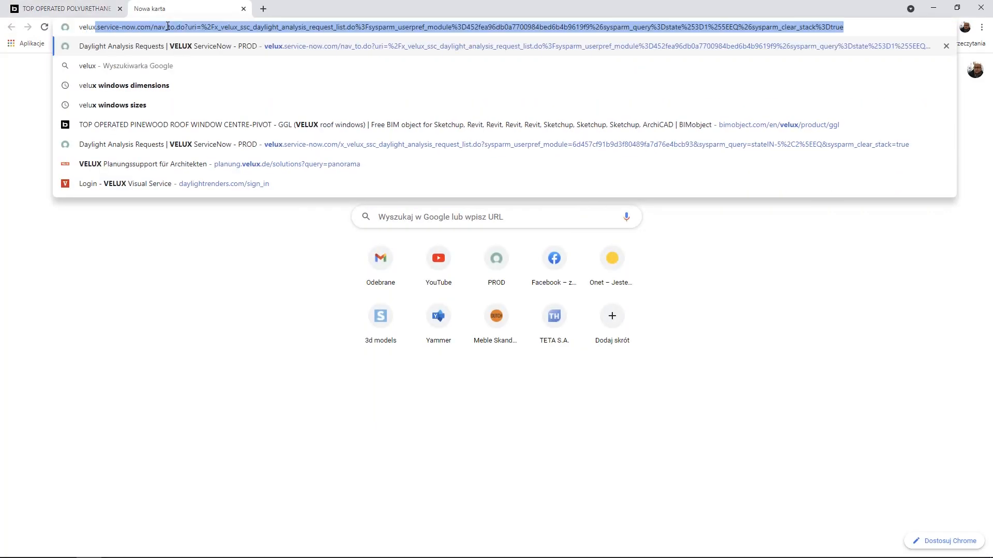
pyautogui.write('f-window-configurator')
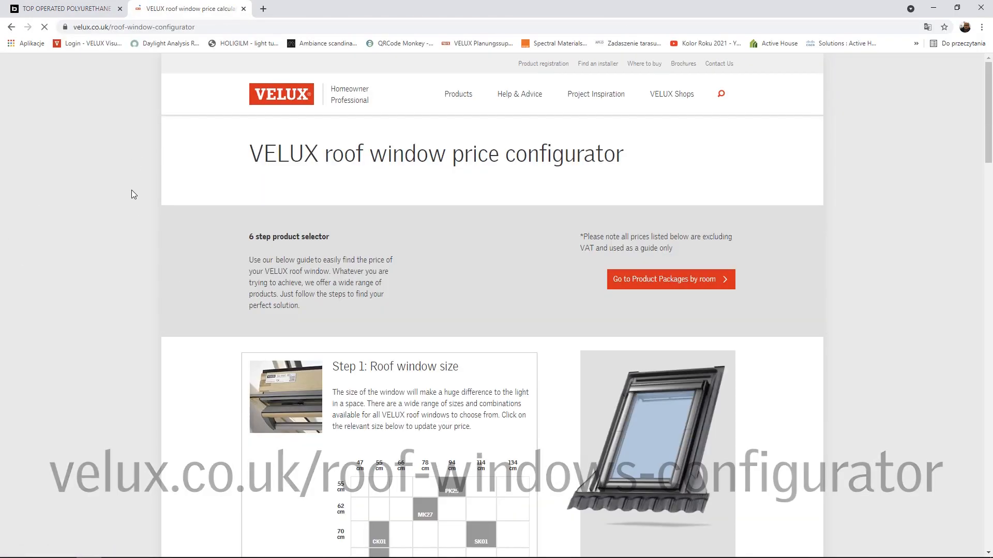
pyautogui.scroll(-2, 138, 215)
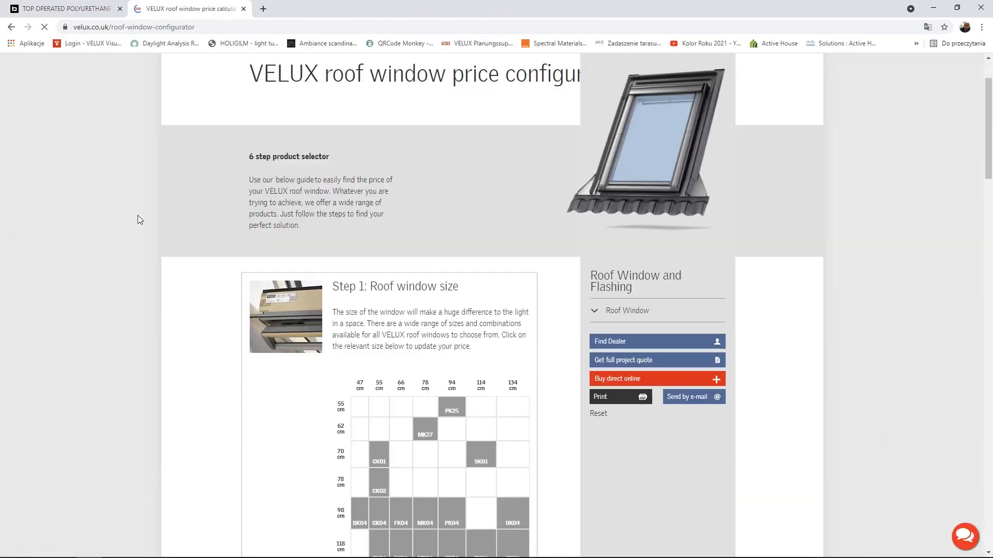
# Look up the 94 x 118 cm roof window in the VELUX size chart and switch back to SketchUp.
pyautogui.scroll(-4, 137, 215)
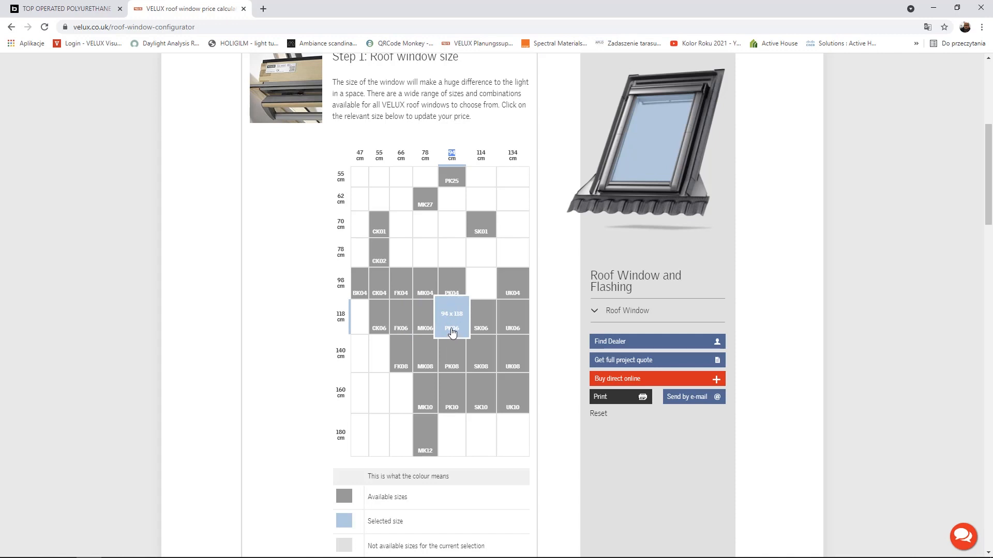
pyautogui.click(933, 8)
# Draw two perpendicular reference lines from the lower corner of the roof window frame to mark the required window size.
pyautogui.moveTo(362, 258); pyautogui.dragTo(20, 204, button='middle')
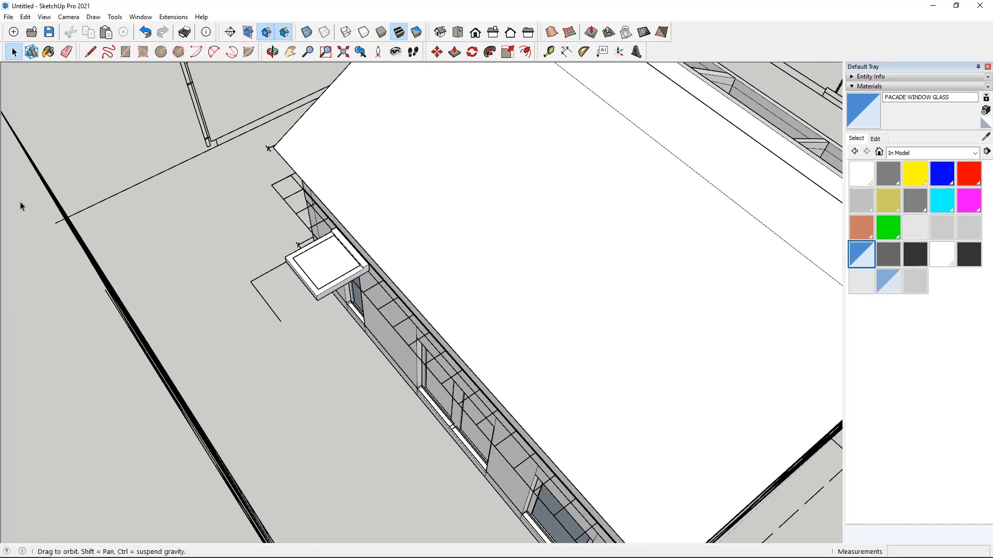
pyautogui.scroll(5, 248, 252)
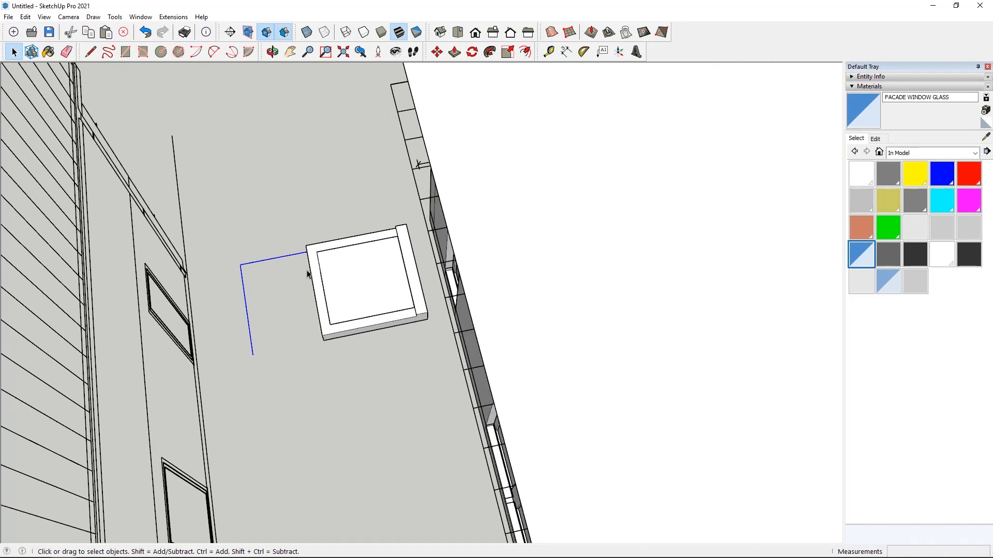
pyautogui.scroll(3, 307, 274)
pyautogui.moveTo(290, 263)
pyautogui.mouseDown(button='middle')
pyautogui.moveTo(73, 162)
pyautogui.moveTo(437, 362)
pyautogui.mouseUp(button='middle')
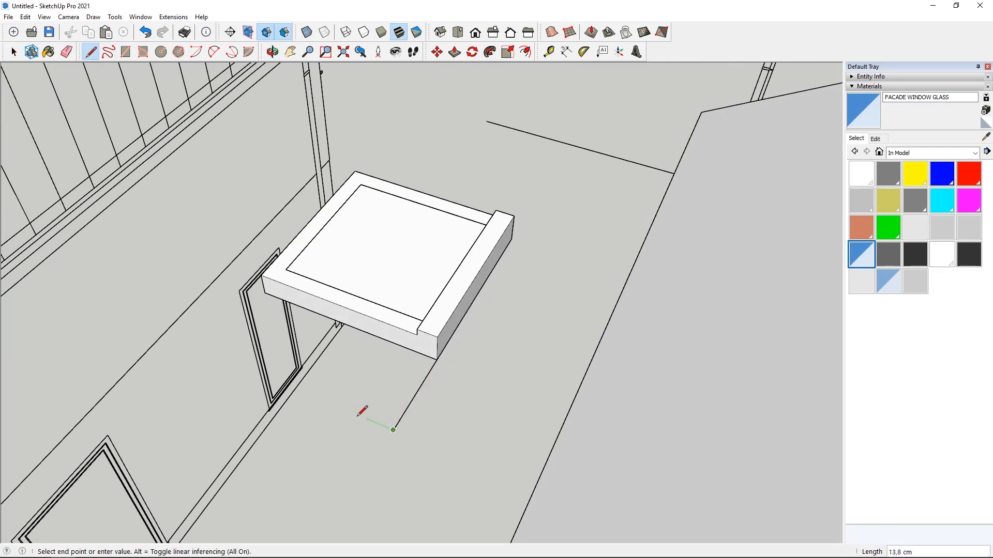
pyautogui.moveTo(359, 414); pyautogui.dragTo(223, 423, button='middle')
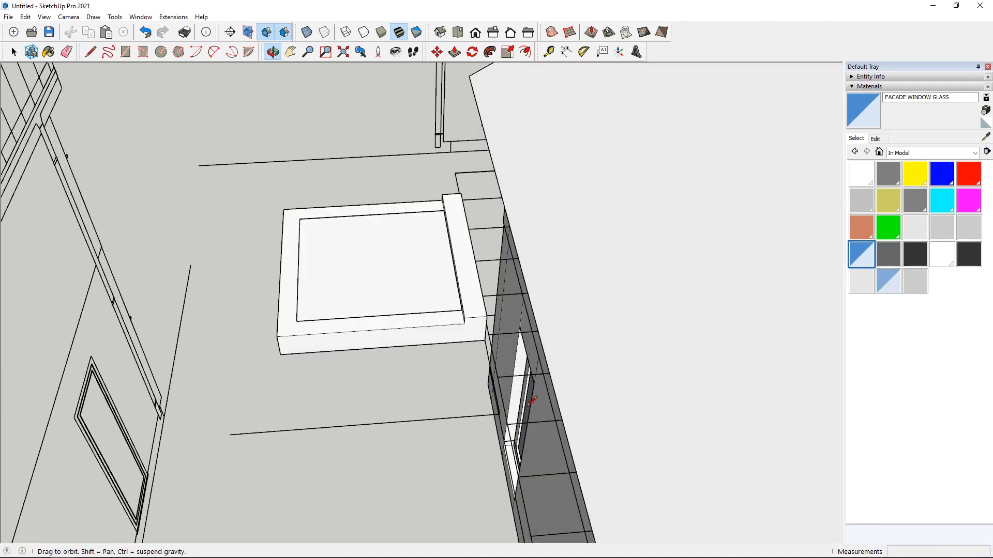
pyautogui.press('space')
pyautogui.moveTo(67, 92); pyautogui.dragTo(316, 329, button='middle')
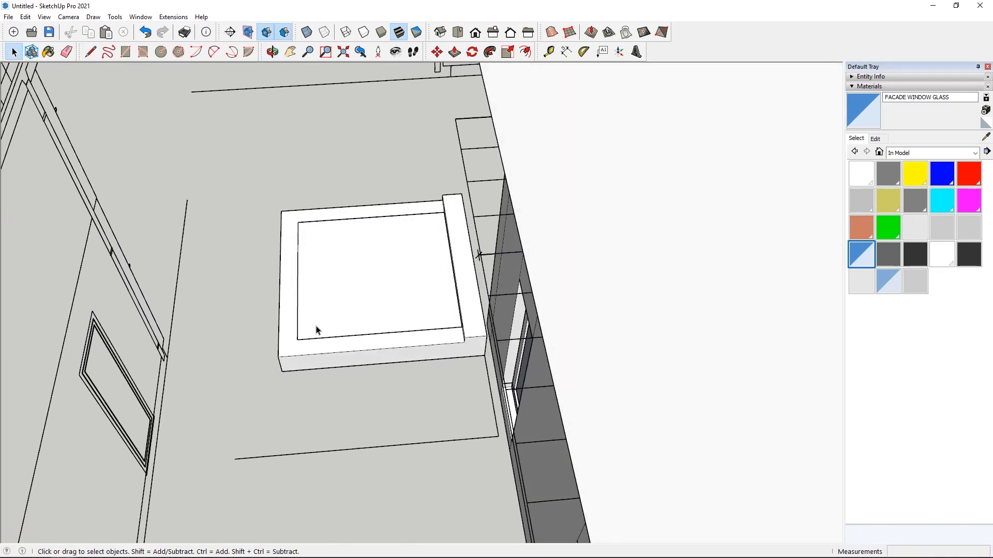
# Open the window frame group and move its outer side 20.2 cm outward to line up with the reference line's end.
pyautogui.doubleClick(305, 351)
pyautogui.click(351, 144)
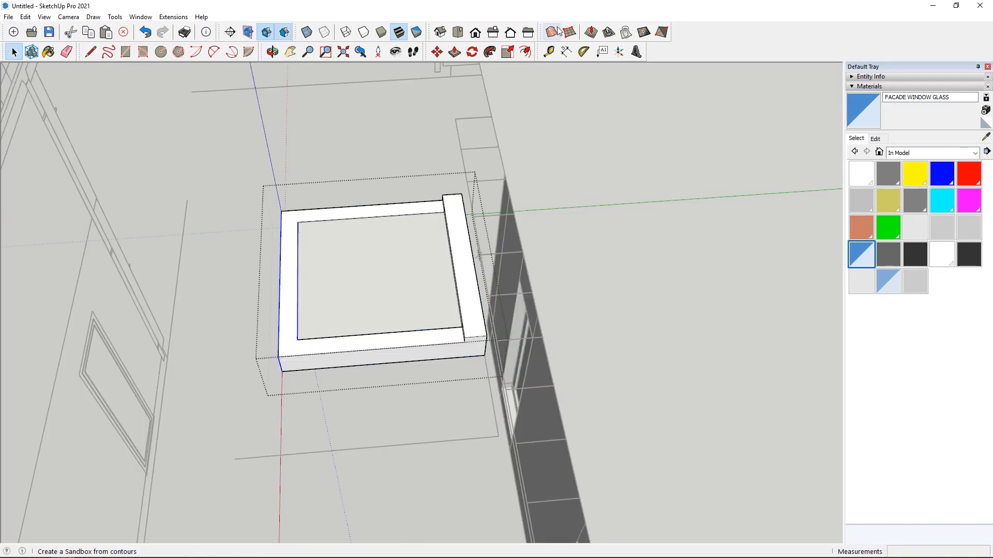
pyautogui.click(431, 54)
pyautogui.click(283, 372)
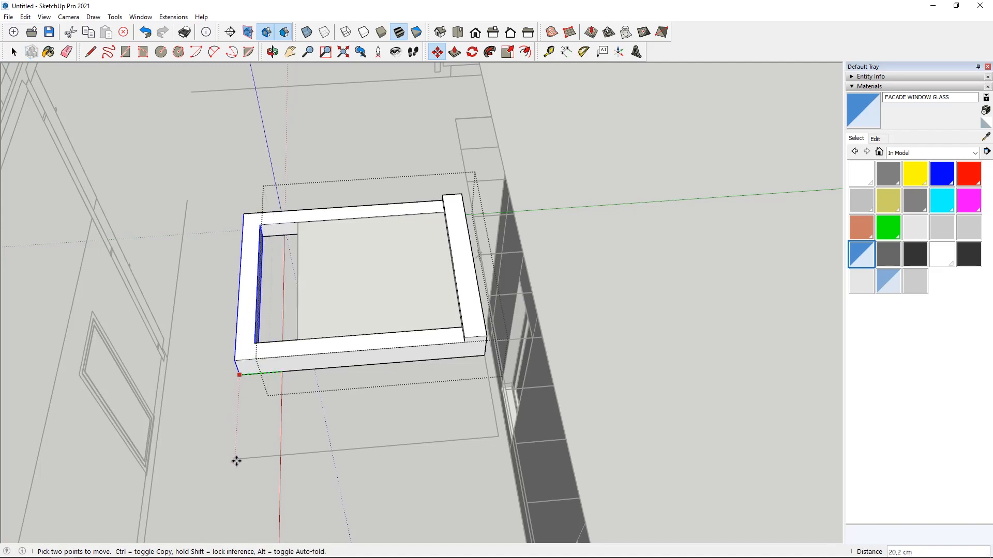
pyautogui.click(274, 259)
# Open the inner pane group and move its short edge 20.2 cm to meet the stretched frame.
pyautogui.doubleClick(321, 255)
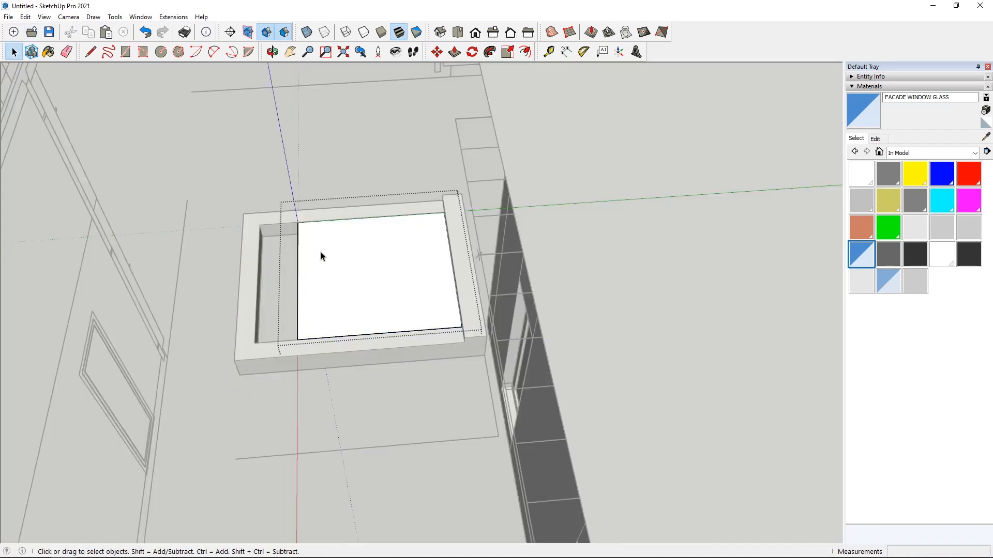
pyautogui.click(322, 255)
pyautogui.press('m')
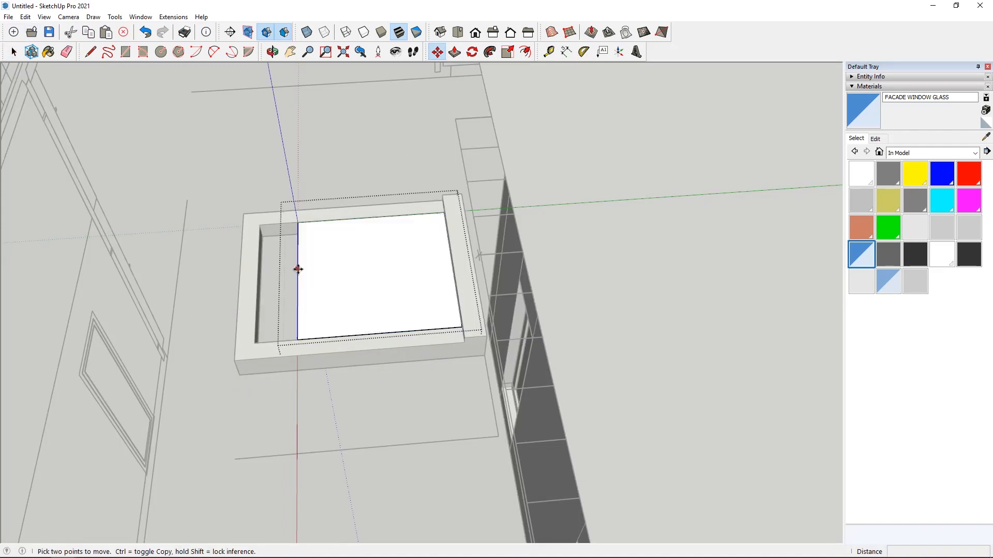
pyautogui.click(297, 268)
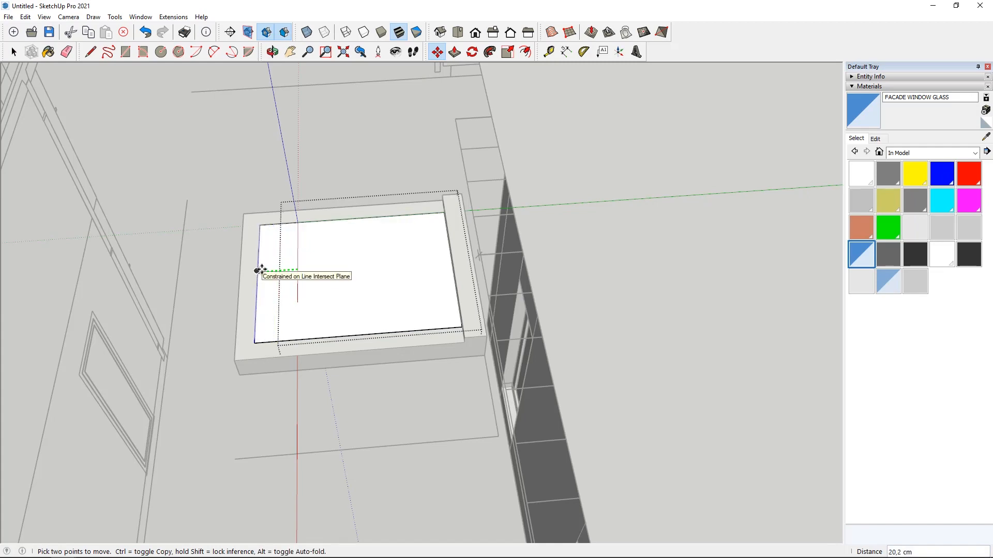
pyautogui.scroll(10, 274, 204)
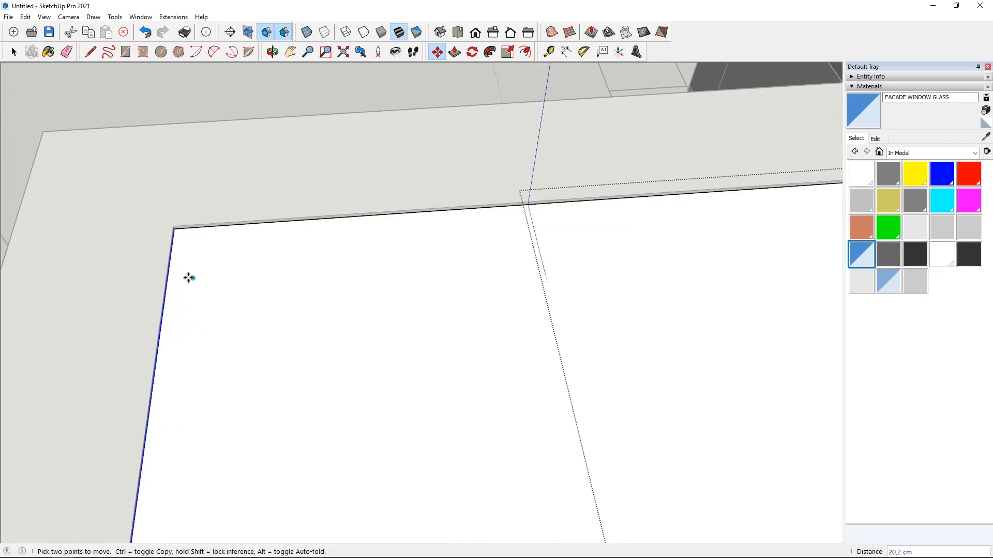
pyautogui.click(182, 296)
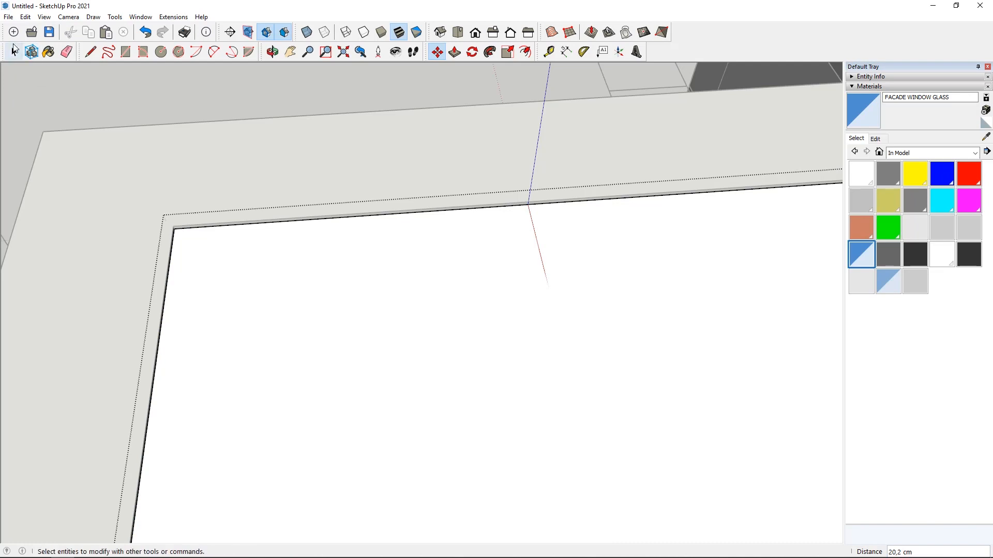
# Leave the pane group and delete the two reference lines beside the window.
pyautogui.click(14, 50)
pyautogui.scroll(-10, 243, 81)
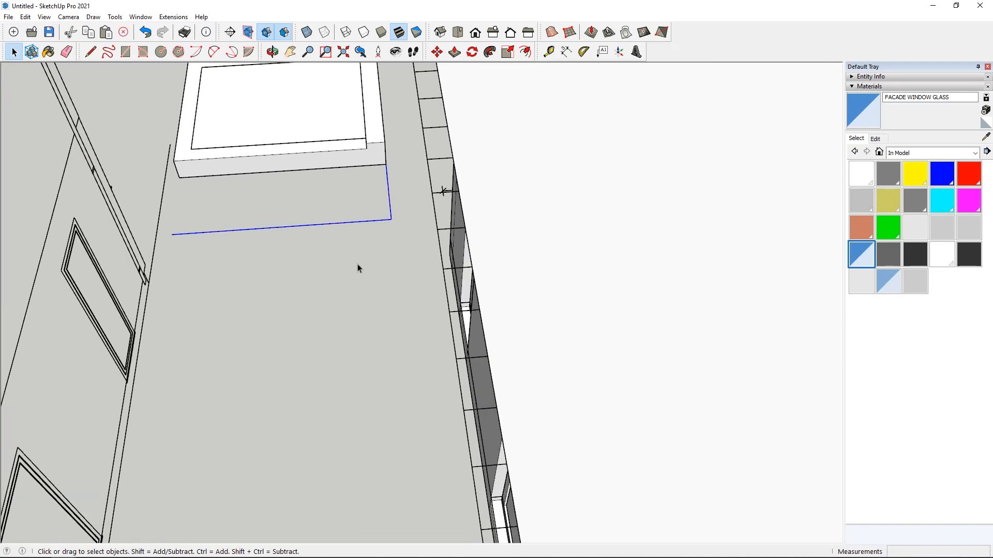
pyautogui.scroll(-5, 358, 262)
pyautogui.scroll(5, 352, 205)
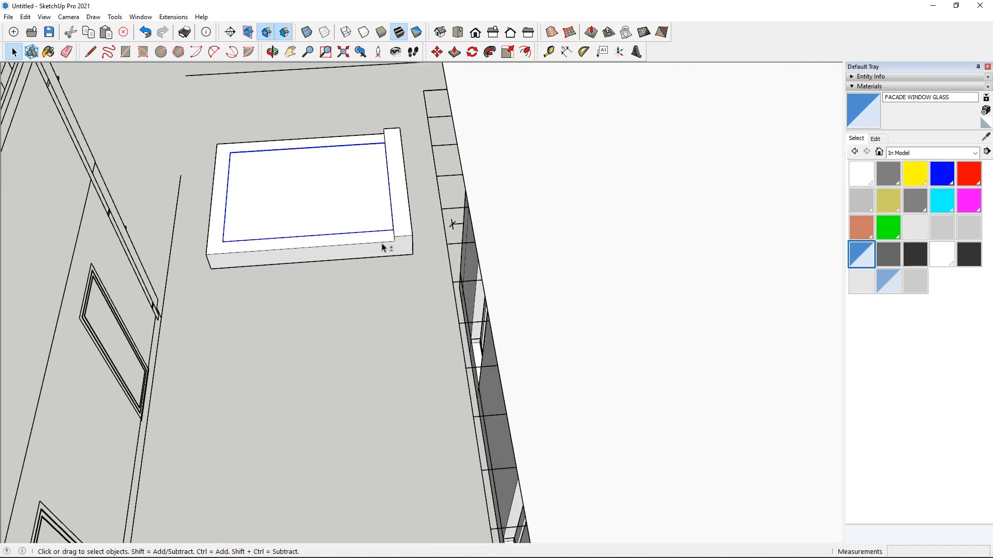
# Select the window frame together with its pane and handle and make them one group.
pyautogui.moveTo(382, 247); pyautogui.dragTo(418, 253, button='middle')
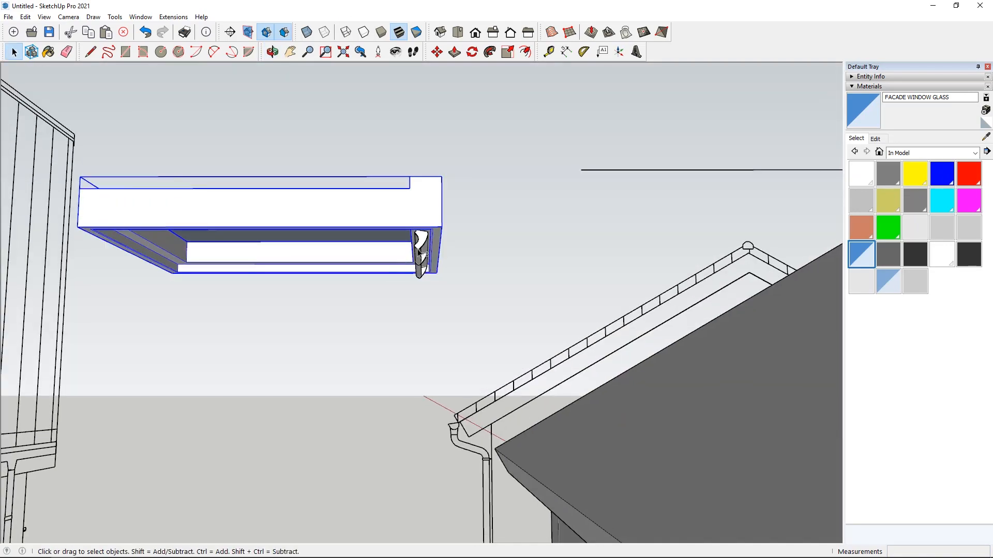
pyautogui.rightClick(417, 242)
pyautogui.click(445, 339)
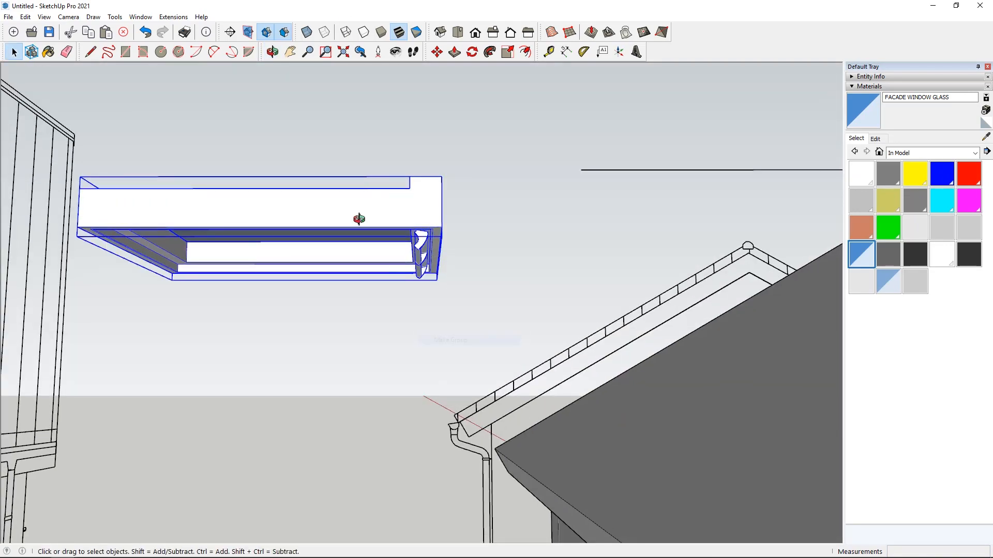
# Move the grouped window by its bottom corner onto the lower edge of the house roof.
pyautogui.moveTo(355, 217); pyautogui.dragTo(322, 229, button='middle')
pyautogui.scroll(-5, 372, 381)
pyautogui.moveTo(372, 381); pyautogui.dragTo(526, 342, button='middle')
pyautogui.scroll(5, 390, 336)
pyautogui.click(437, 51)
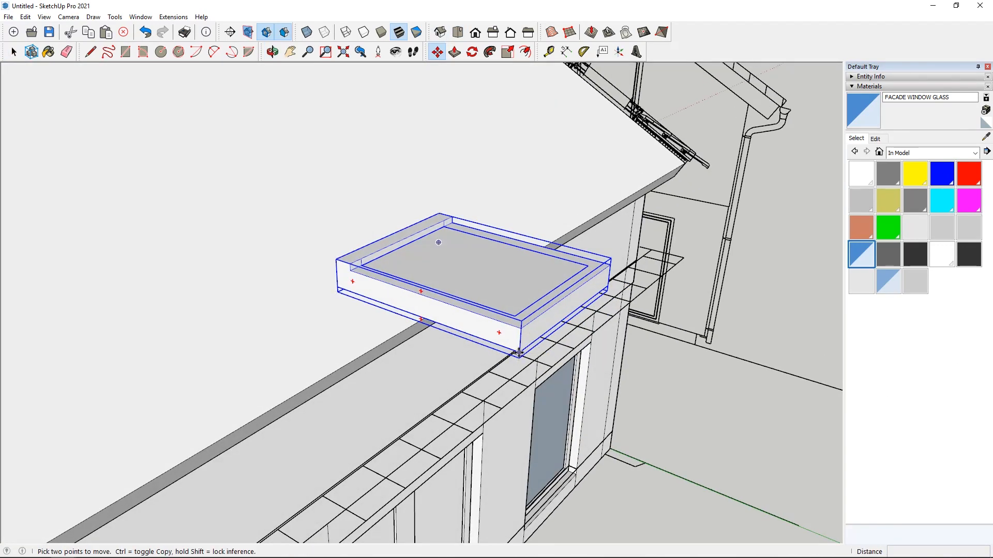
pyautogui.scroll(2, 519, 353)
pyautogui.click(521, 345)
pyautogui.scroll(-3, 522, 344)
pyautogui.moveTo(521, 345); pyautogui.dragTo(239, 195, button='middle')
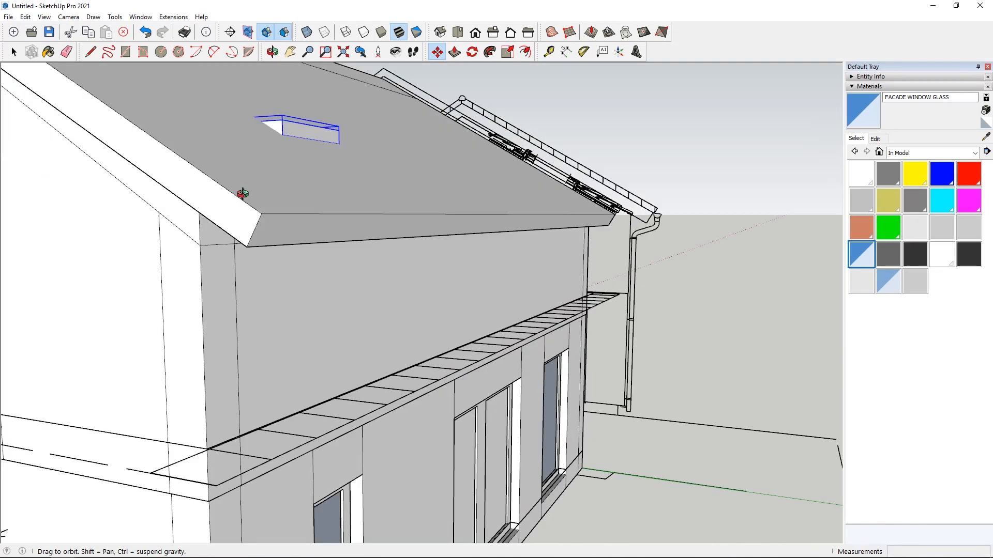
pyautogui.scroll(3, 250, 137)
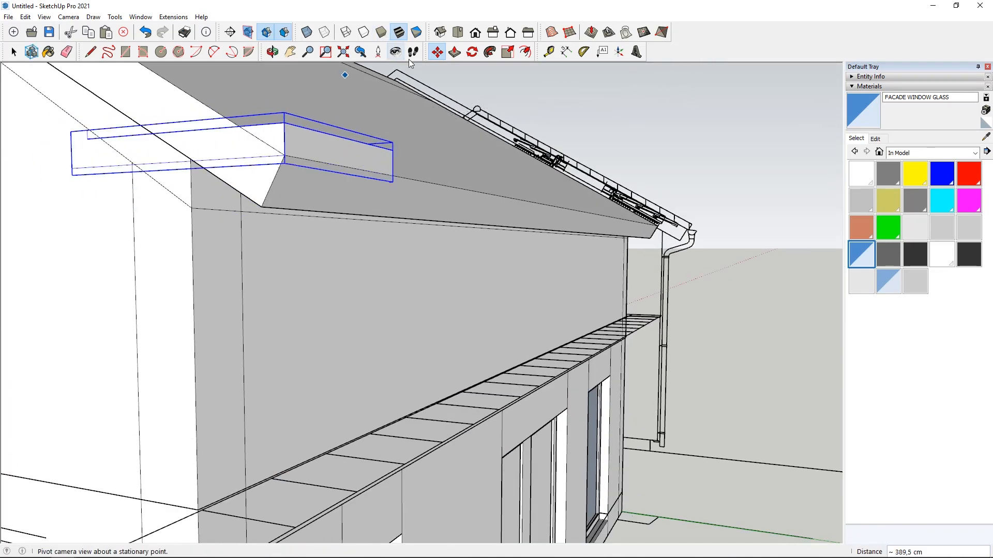
# Rotate the window about its bottom corner to match the slope of the roof.
pyautogui.click(472, 52)
pyautogui.scroll(1, 178, 144)
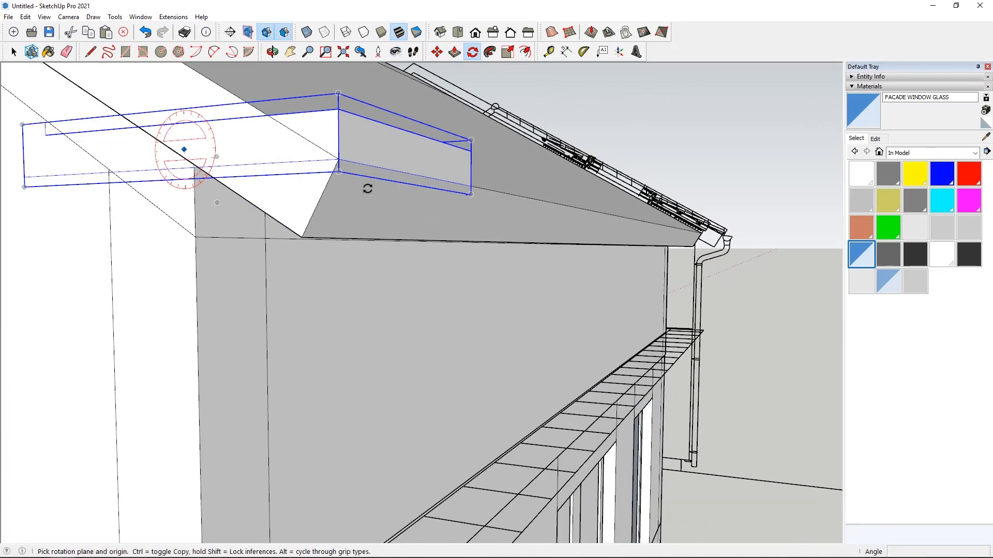
pyautogui.click(336, 158)
pyautogui.click(282, 156)
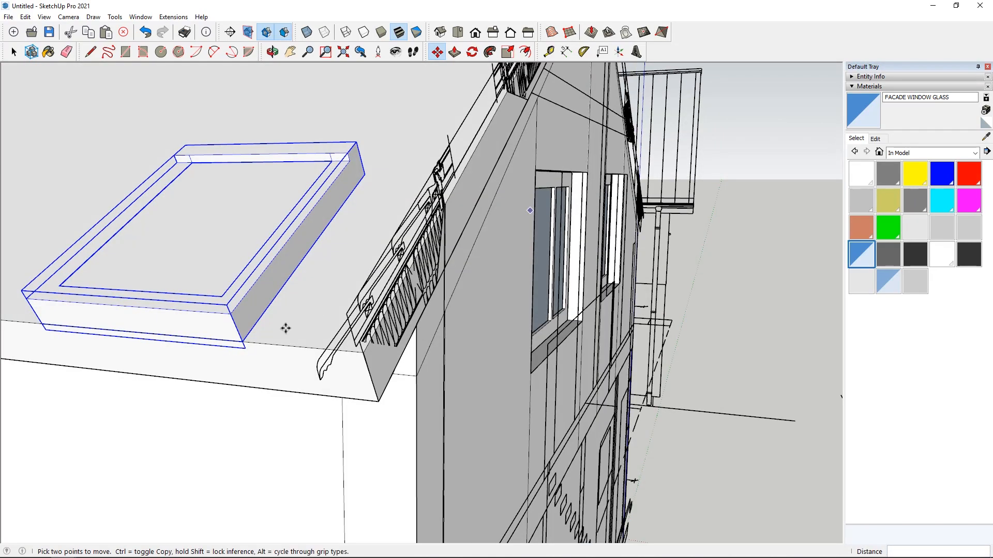
# Move the window along the eave to the roof's gable edge, beside the section detail.
pyautogui.scroll(1, 286, 328)
pyautogui.click(244, 341)
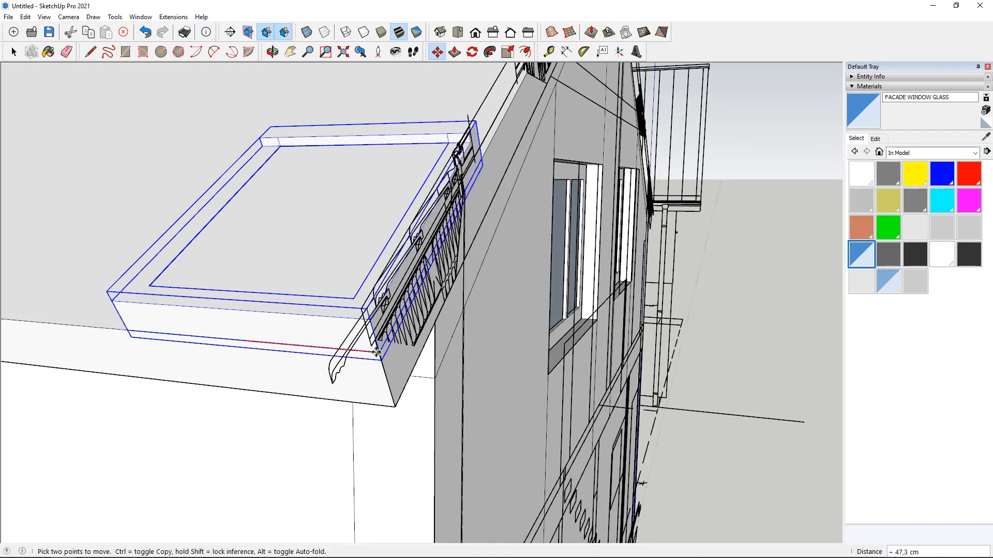
pyautogui.click(377, 358)
# Move the window up the roof slope until its lower frame lines up with the window in the section detail.
pyautogui.scroll(5, 341, 368)
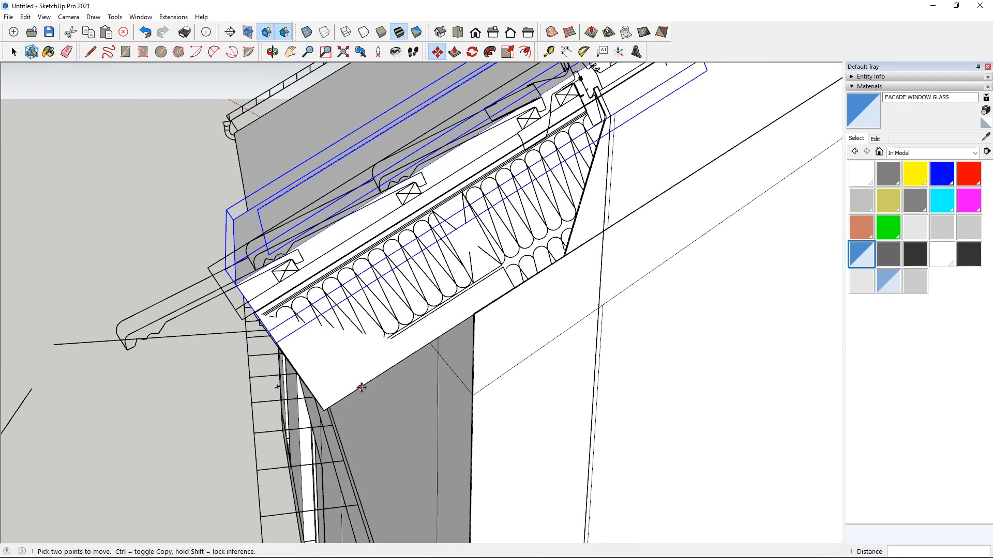
pyautogui.click(361, 387)
pyautogui.moveTo(446, 331)
pyautogui.keyDown('shift'); pyautogui.mouseDown(button='middle')
pyautogui.moveTo(339, 405)
pyautogui.moveTo(375, 356)
pyautogui.moveTo(338, 395)
pyautogui.moveTo(445, 344)
pyautogui.mouseUp(button='middle'); pyautogui.keyUp('shift')
pyautogui.scroll(-2, 339, 406)
pyautogui.scroll(4, 340, 405)
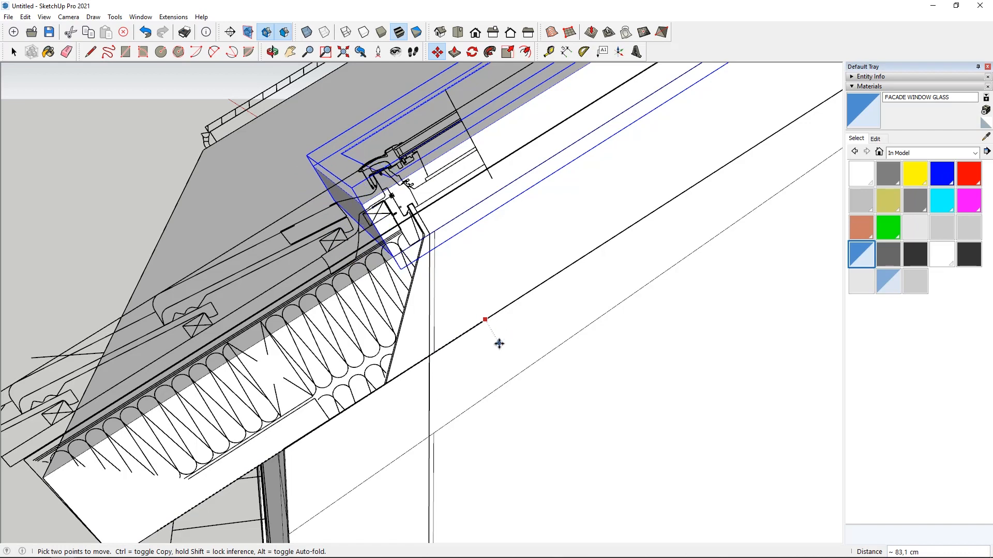
pyautogui.scroll(5, 371, 160)
pyautogui.scroll(4, 400, 275)
pyautogui.moveTo(373, 310); pyautogui.dragTo(371, 315, button='middle')
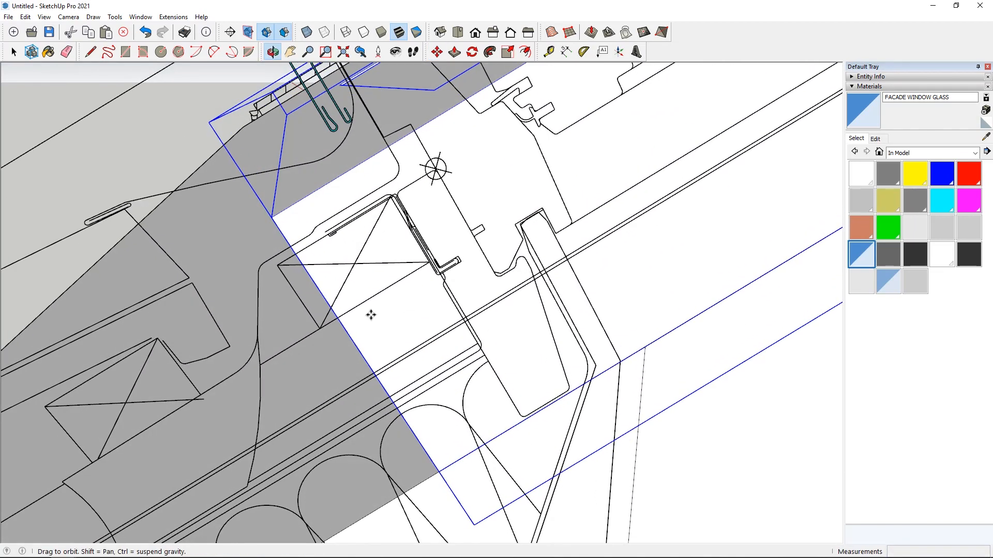
pyautogui.click(357, 344)
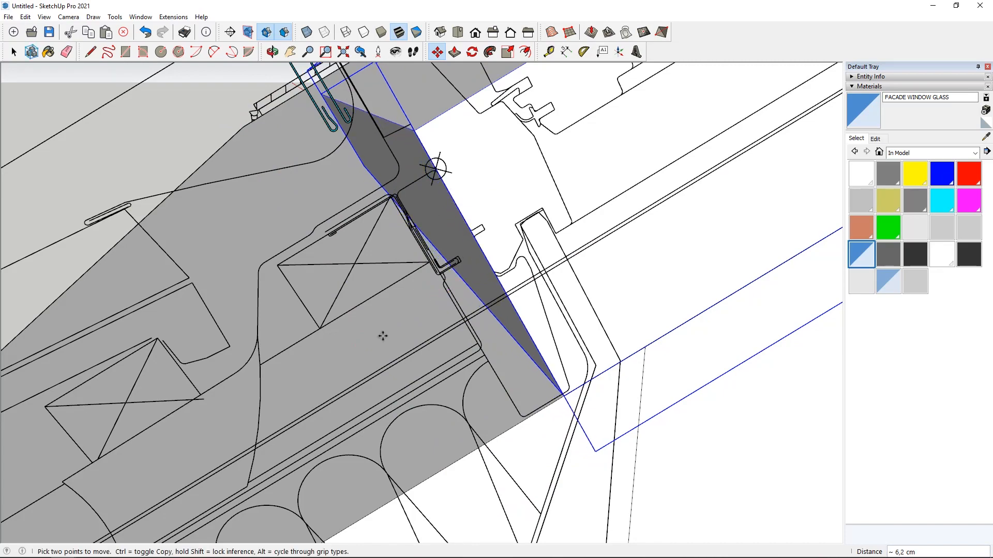
# Draw the edge lines of the window opening on the roof's gable face, following the lining in the section detail.
pyautogui.scroll(-3, 354, 356)
pyautogui.moveTo(355, 357); pyautogui.dragTo(393, 254, button='middle')
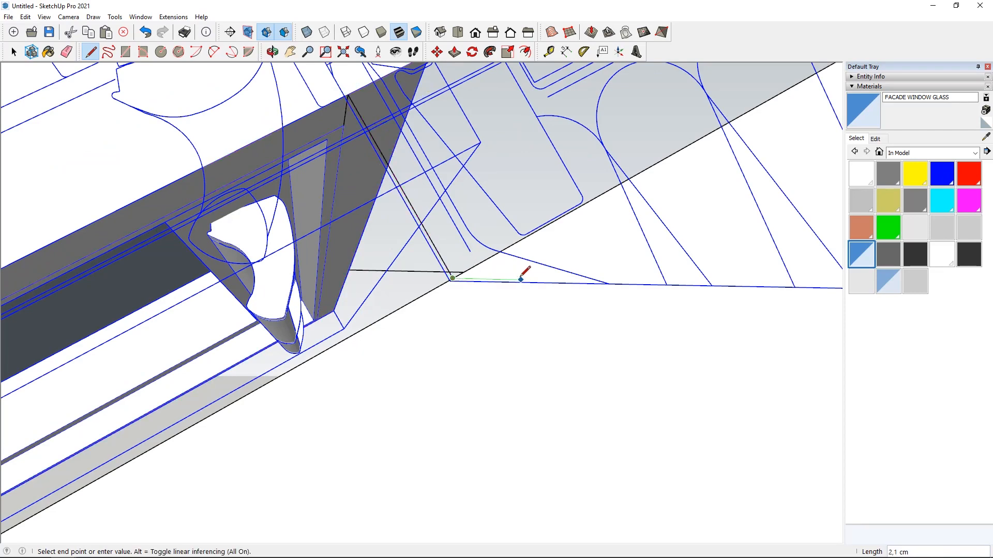
pyautogui.scroll(-3, 521, 279)
pyautogui.keyDown('shift'); pyautogui.moveTo(691, 288); pyautogui.dragTo(290, 300, button='middle'); pyautogui.keyUp('shift')
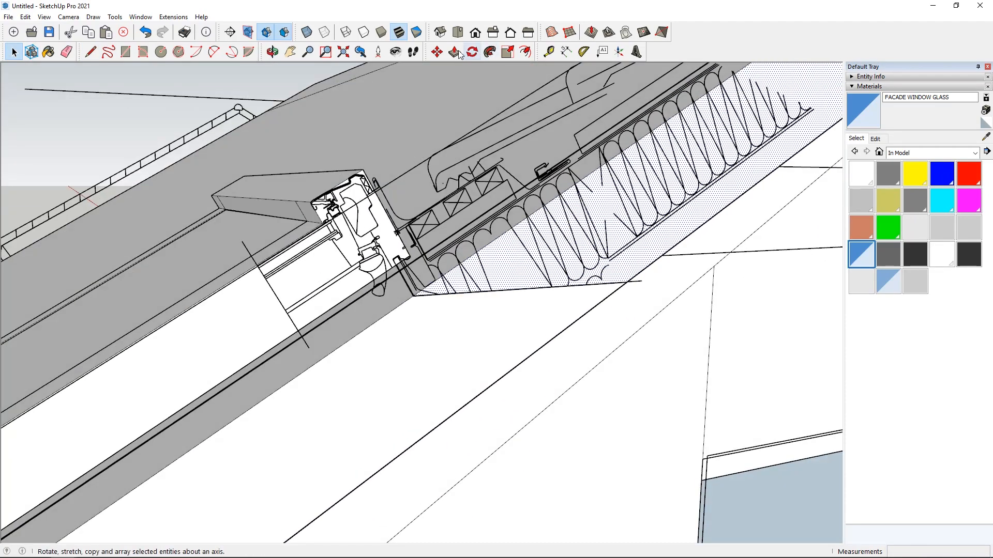
# Push the gable face between the opening lines back along the roof to cut a long slot through the slope.
pyautogui.click(457, 52)
pyautogui.scroll(-2, 605, 230)
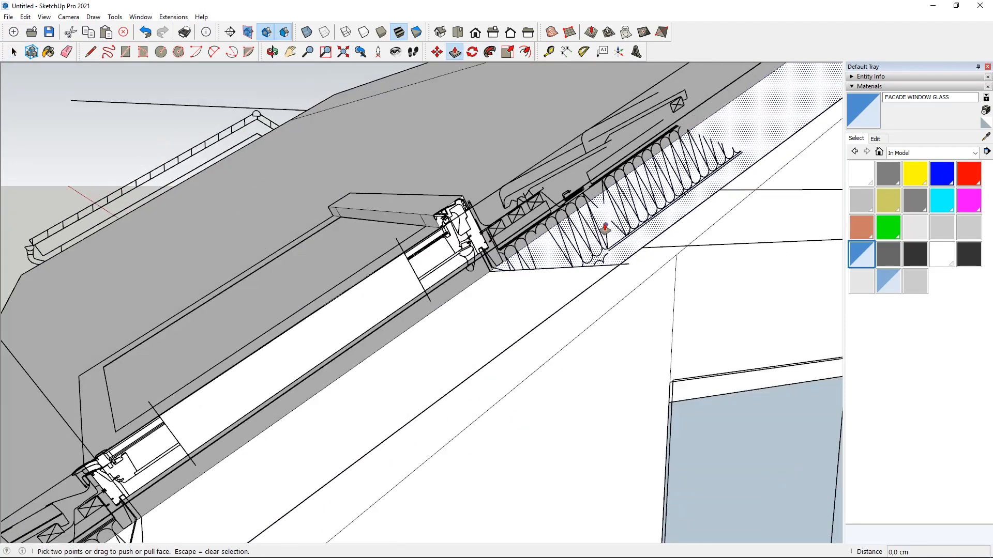
pyautogui.click(524, 313)
pyautogui.scroll(-4, 512, 313)
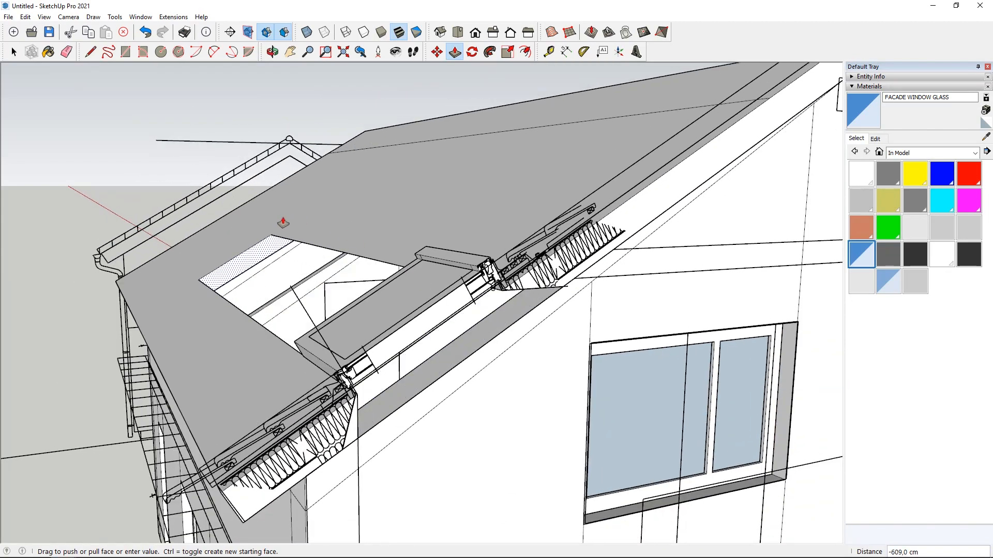
pyautogui.scroll(10, 304, 239)
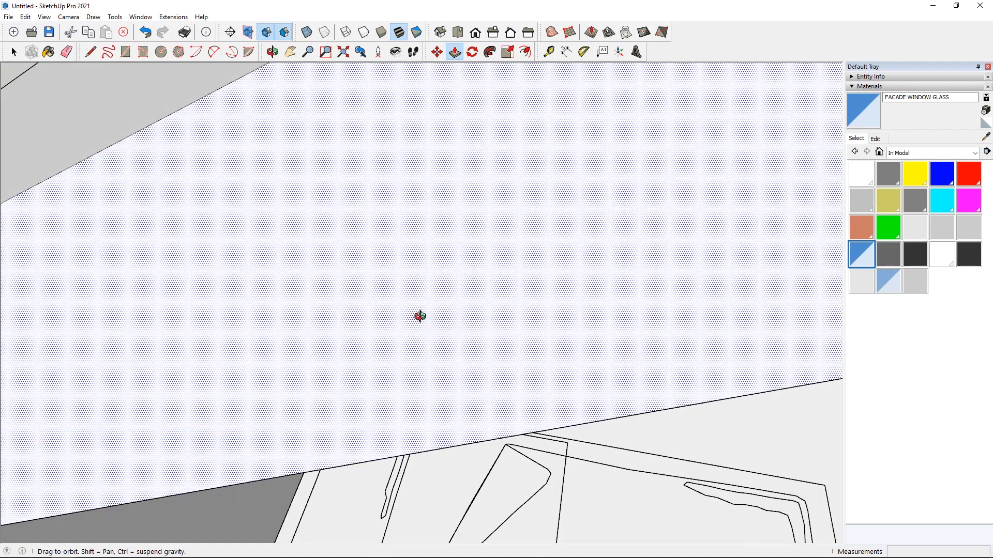
pyautogui.scroll(1, 575, 487)
pyautogui.scroll(-12, 342, 296)
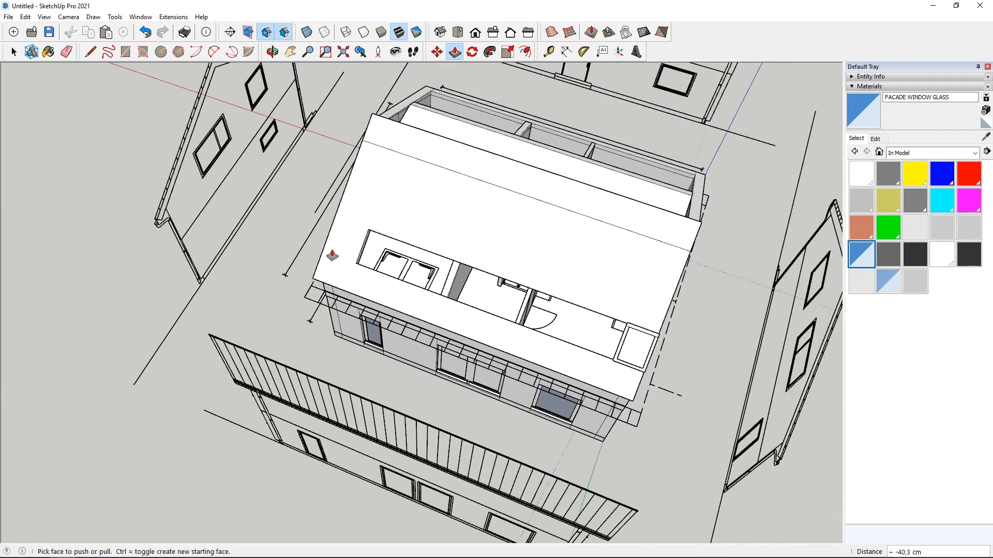
pyautogui.moveTo(332, 255); pyautogui.dragTo(410, 299, button='middle')
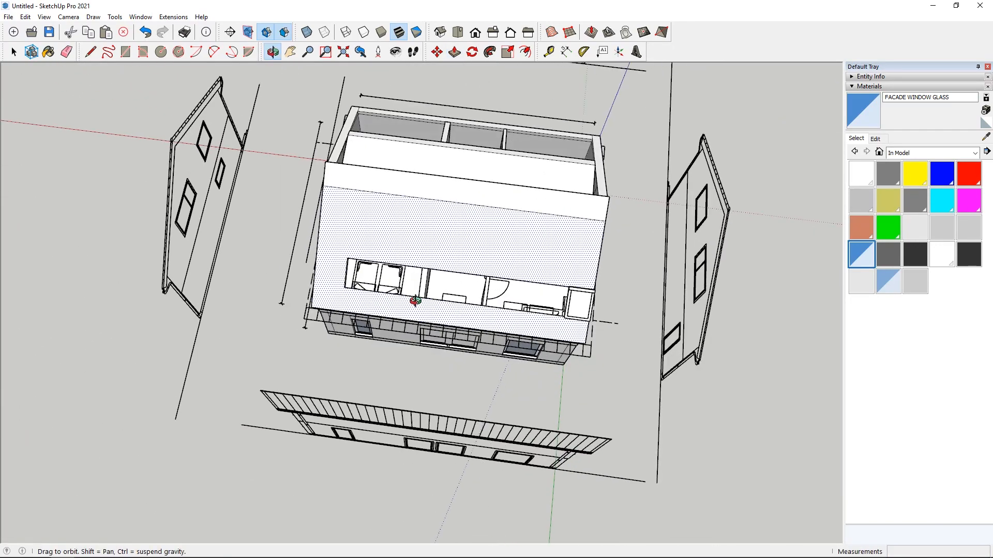
pyautogui.scroll(6, 312, 173)
pyautogui.click(14, 56)
pyautogui.scroll(-5, 156, 336)
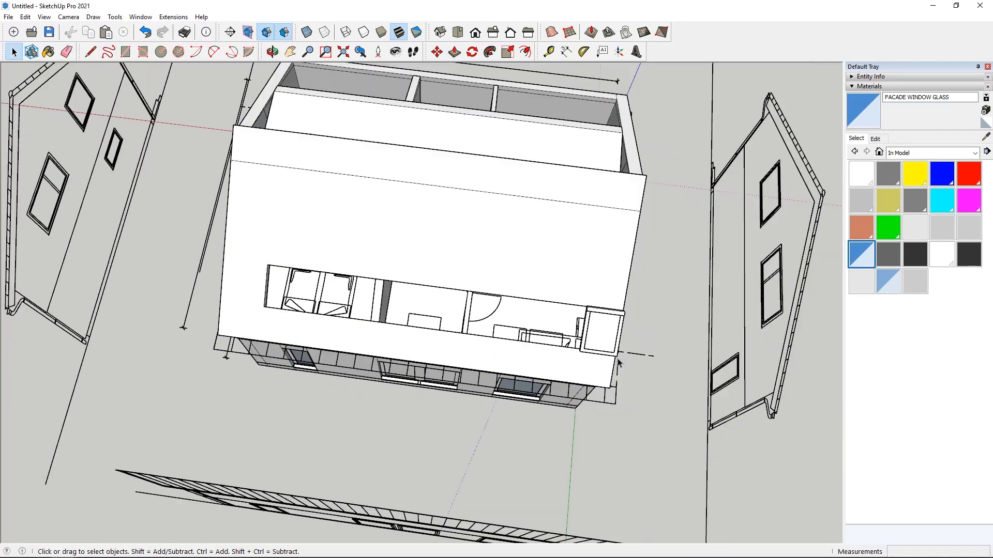
# Hide the upper-floor objects beneath the roof that obstruct work on the slot.
pyautogui.moveTo(156, 336); pyautogui.dragTo(588, 372, button='middle')
pyautogui.rightClick(577, 325)
pyautogui.click(610, 350)
pyautogui.scroll(4, 589, 372)
pyautogui.rightClick(588, 372)
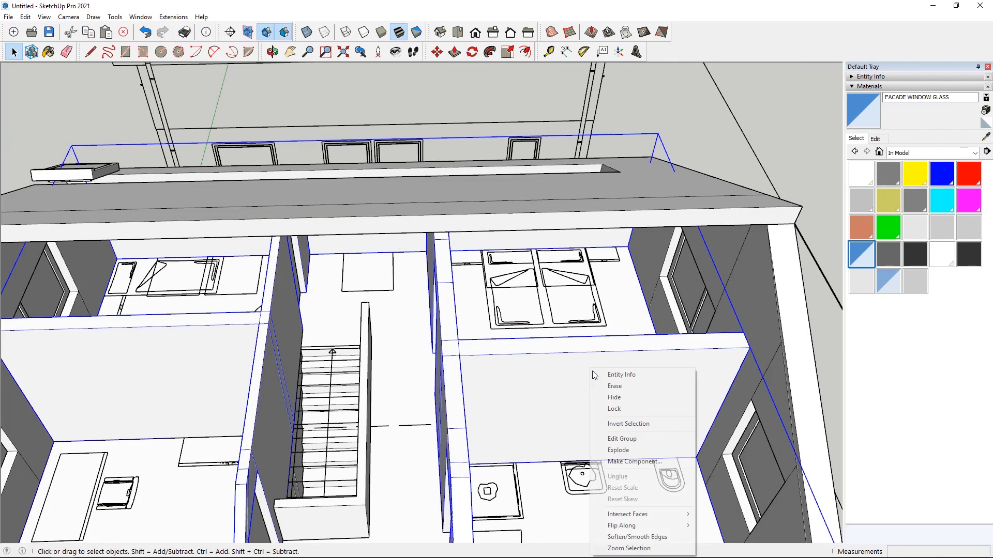
pyautogui.click(621, 398)
# Copy the roof slot's end face along the slot to mark the other side of the first window opening.
pyautogui.scroll(4, 554, 259)
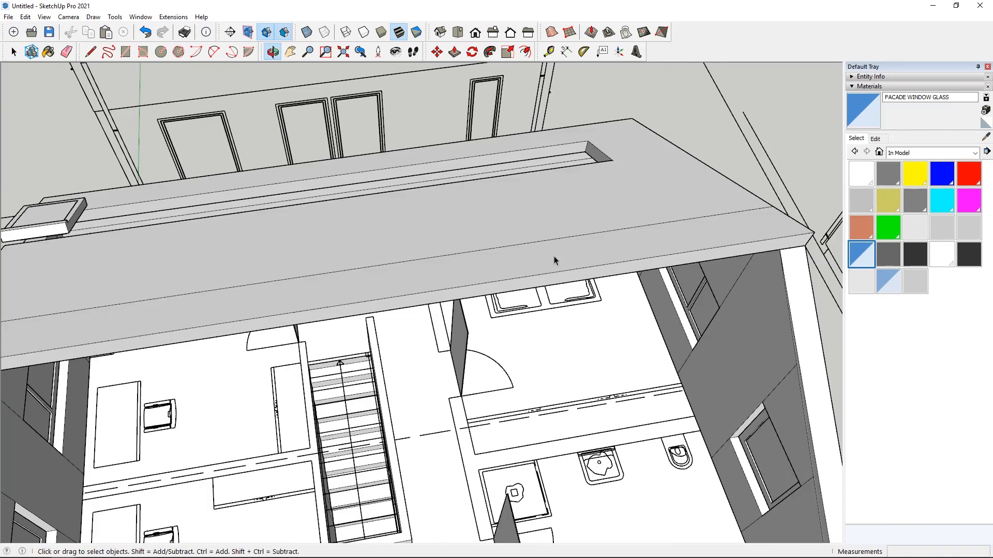
pyautogui.scroll(3, 597, 120)
pyautogui.click(605, 120)
pyautogui.doubleClick(605, 120)
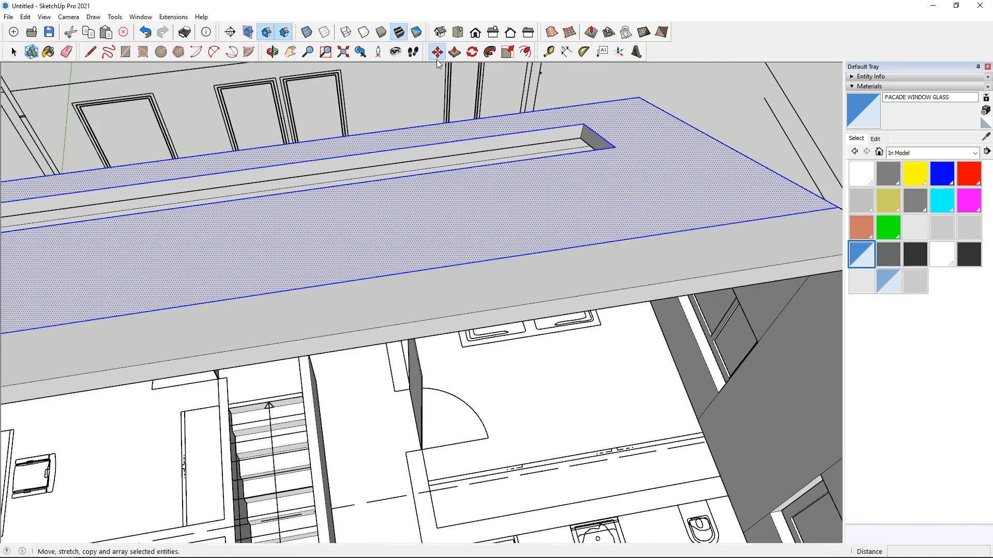
pyautogui.click(437, 56)
pyautogui.scroll(5, 594, 129)
pyautogui.click(581, 174)
pyautogui.press('ctrl')
pyautogui.scroll(-3, 568, 176)
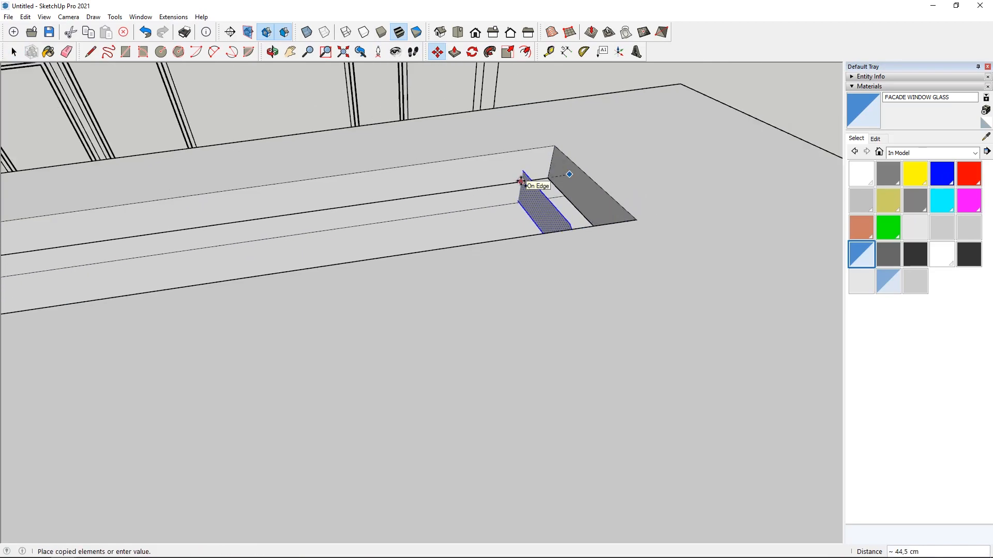
pyautogui.scroll(-2, 477, 182)
pyautogui.moveTo(476, 182); pyautogui.dragTo(399, 3, button='middle')
pyautogui.scroll(3, 464, 184)
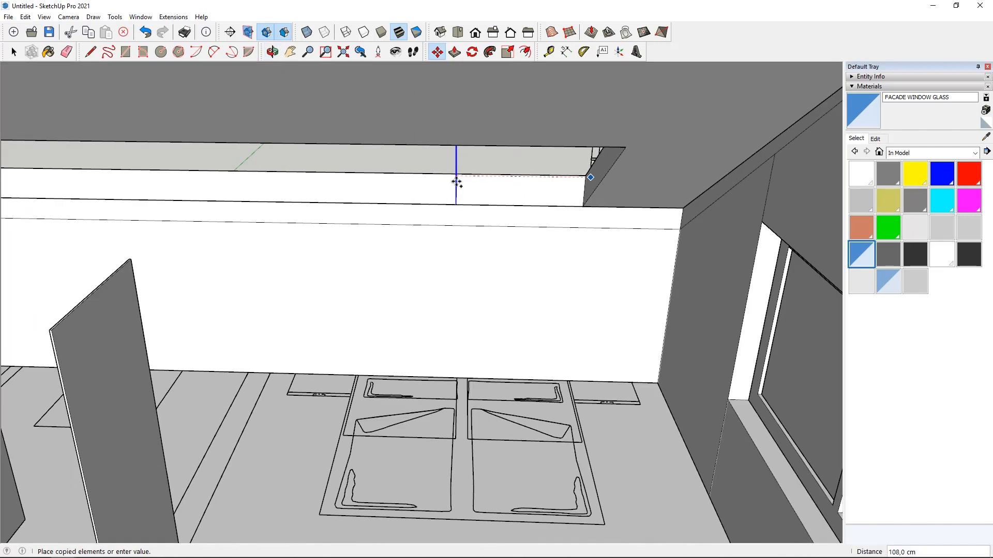
pyautogui.scroll(3, 433, 439)
pyautogui.scroll(-4, 498, 460)
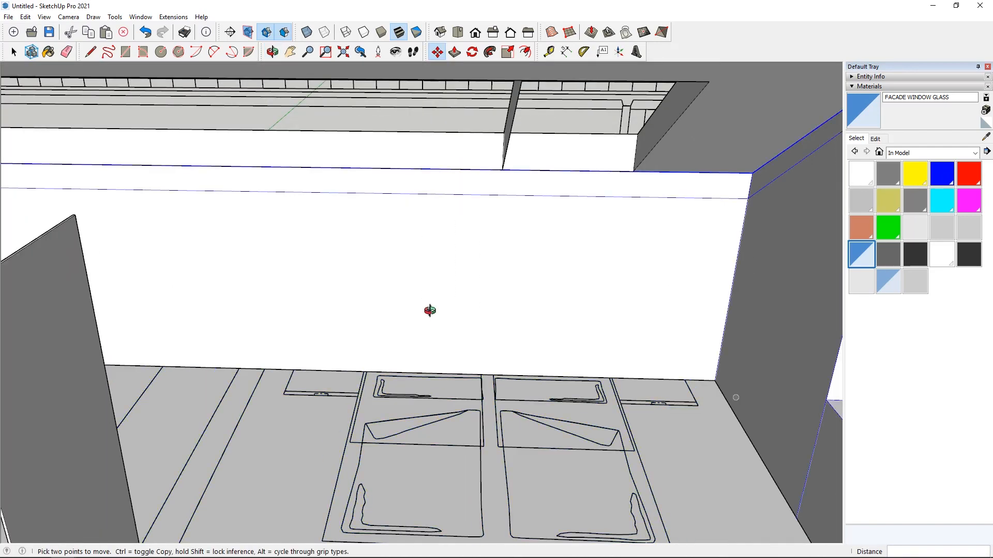
# Extrude the copied faces with Push/Pull to fill the slot between the window openings and out to the gable edge.
pyautogui.moveTo(429, 310); pyautogui.dragTo(479, 309, button='middle')
pyautogui.click(454, 53)
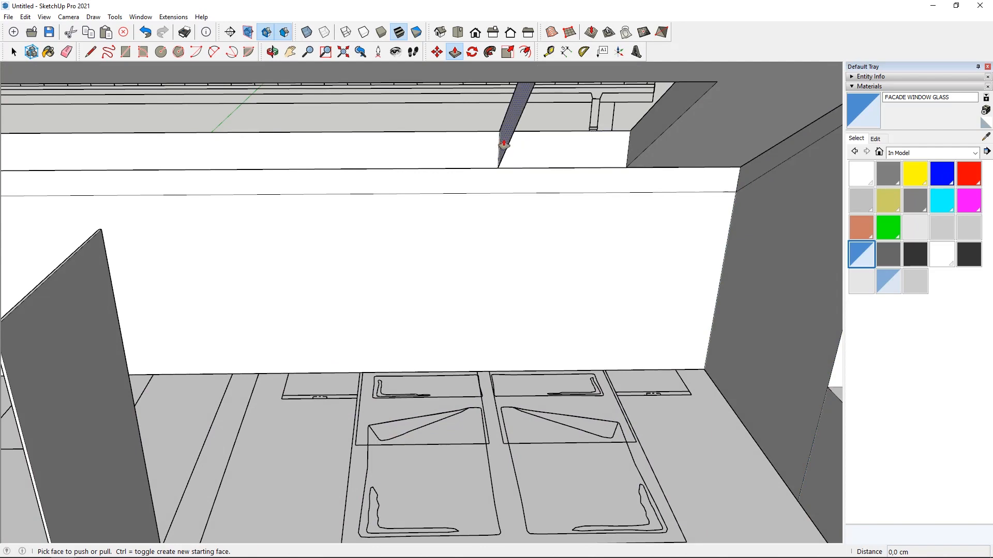
pyautogui.moveTo(503, 145); pyautogui.dragTo(493, 449)
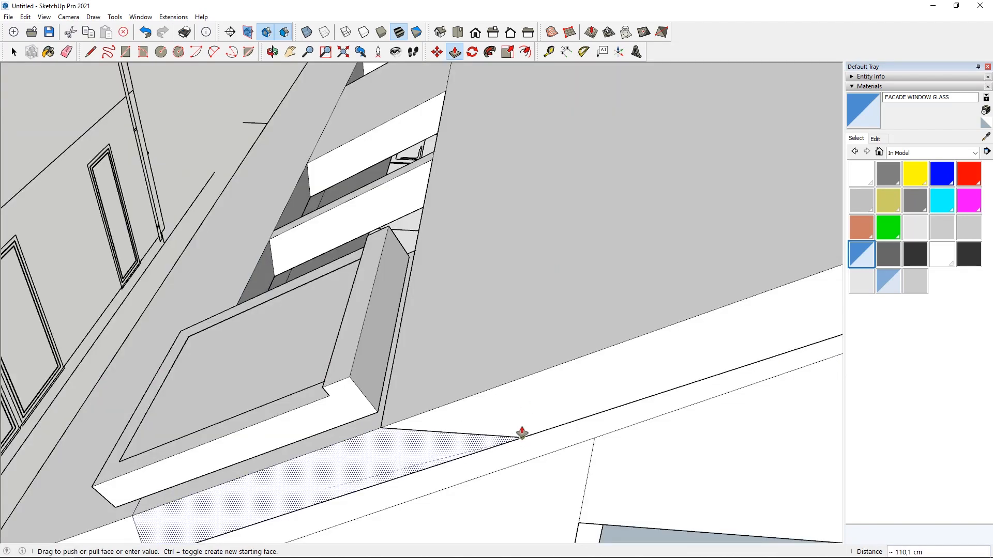
pyautogui.scroll(-3, 384, 279)
pyautogui.moveTo(450, 378); pyautogui.dragTo(454, 345, button='middle')
pyautogui.scroll(3, 454, 345)
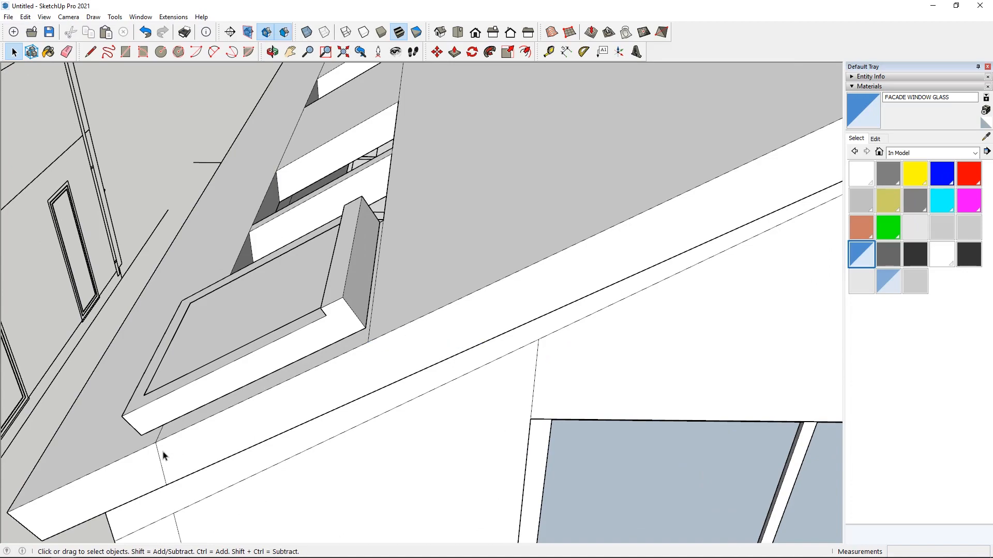
pyautogui.scroll(-2, 438, 235)
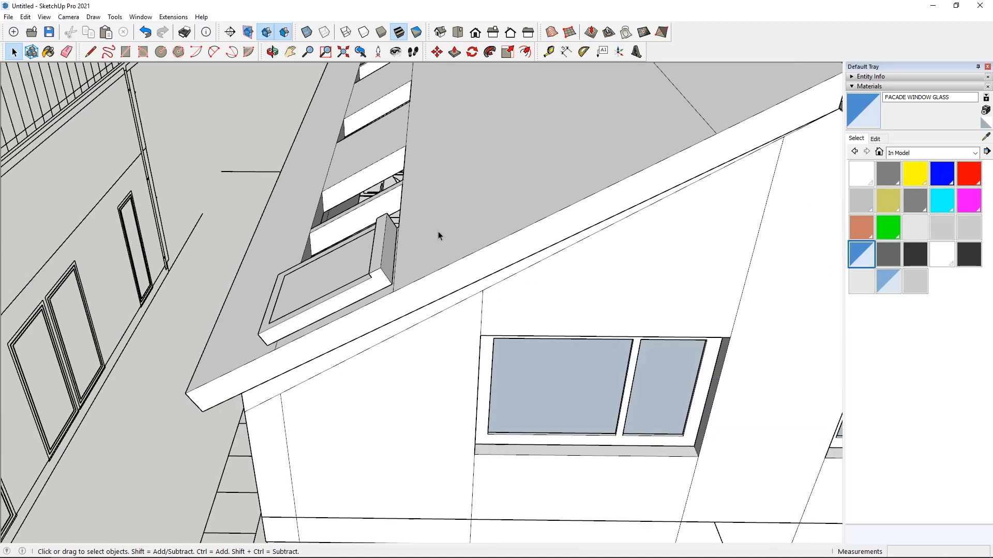
# Extend the roof at both gable ends with Push/Pull, pulling the first end face out 51 cm to form the overhang.
pyautogui.click(454, 52)
pyautogui.scroll(-3, 428, 184)
pyautogui.moveTo(428, 185); pyautogui.dragTo(656, 350, button='middle')
pyautogui.scroll(-3, 517, 222)
pyautogui.scroll(3, 571, 361)
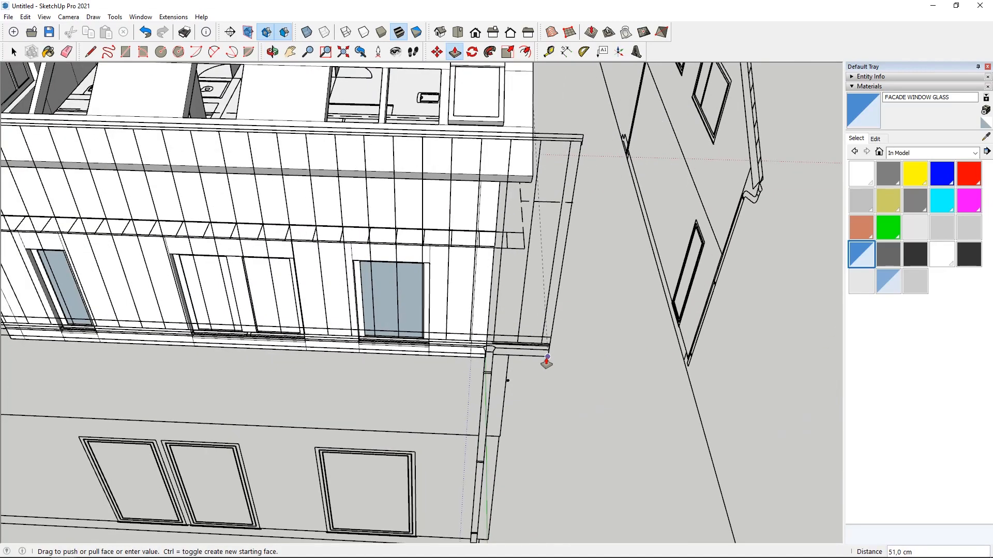
pyautogui.click(548, 361)
pyautogui.scroll(-4, 771, 332)
pyautogui.moveTo(771, 332); pyautogui.dragTo(833, 316, button='middle')
pyautogui.scroll(5, 297, 256)
pyautogui.click(296, 255)
pyautogui.scroll(-4, 297, 255)
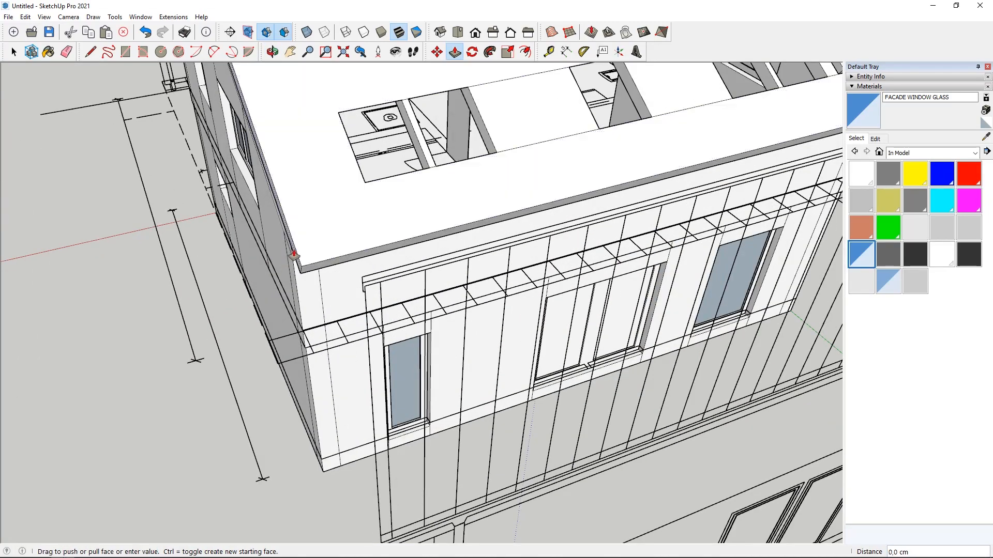
pyautogui.scroll(-3, 332, 442)
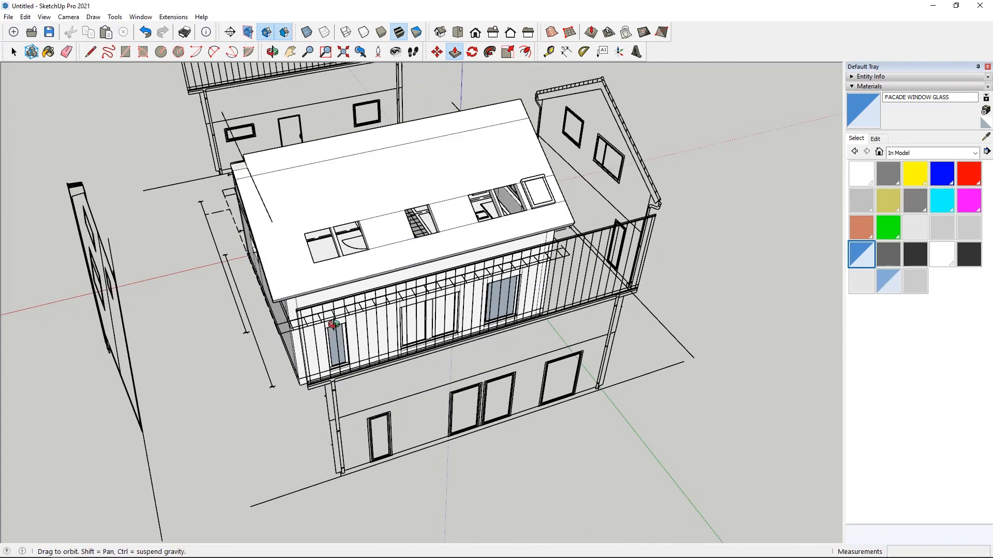
# Copy the roof window along the slope onto the single opening in the middle of the roof.
pyautogui.moveTo(332, 337); pyautogui.dragTo(266, 215, button='middle')
pyautogui.scroll(4, 247, 251)
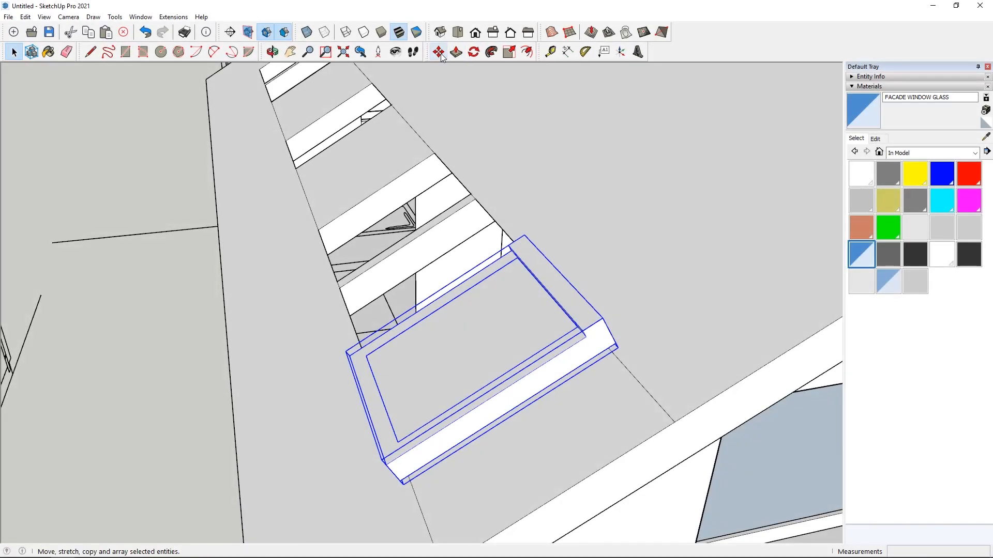
pyautogui.moveTo(486, 238); pyautogui.dragTo(505, 237, button='middle')
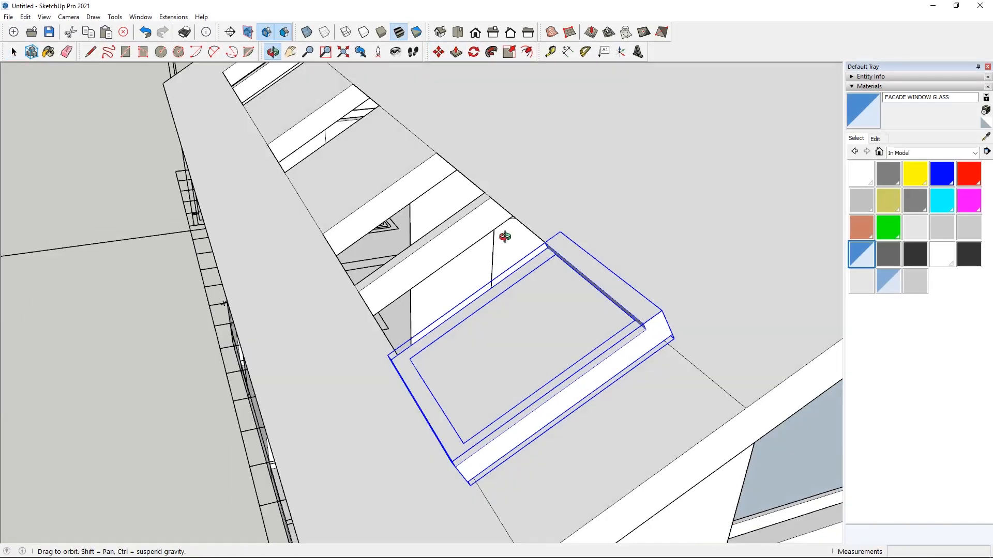
pyautogui.press('m')
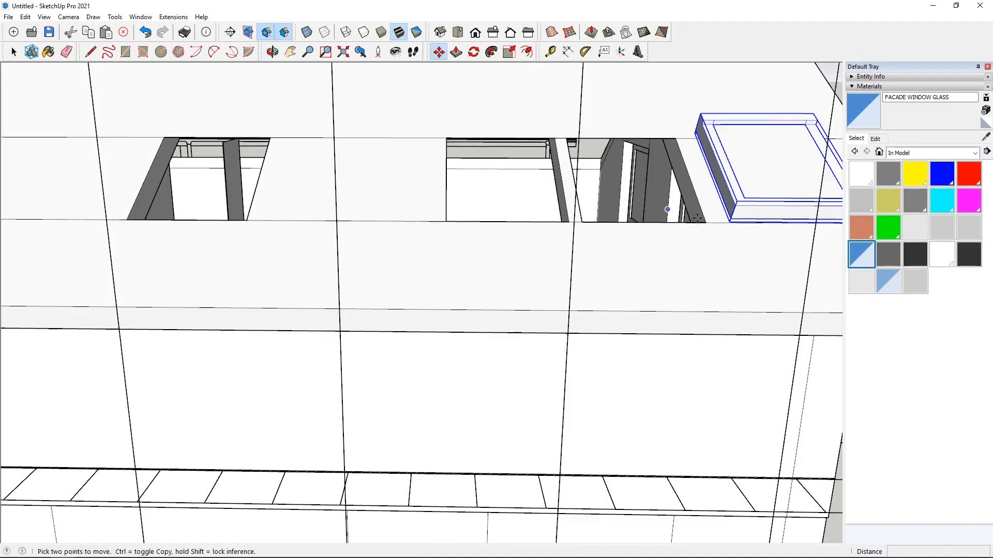
pyautogui.scroll(5, 738, 218)
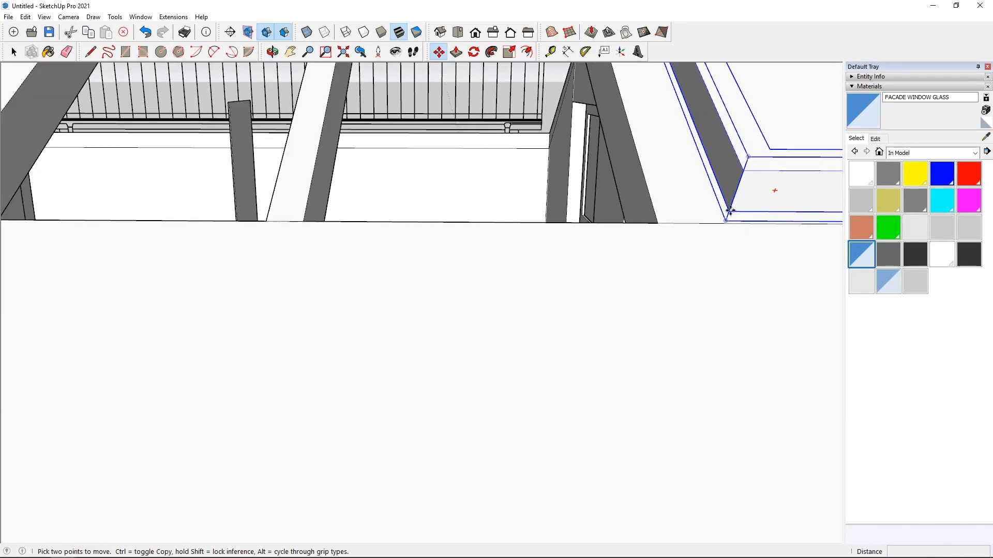
pyautogui.click(729, 211)
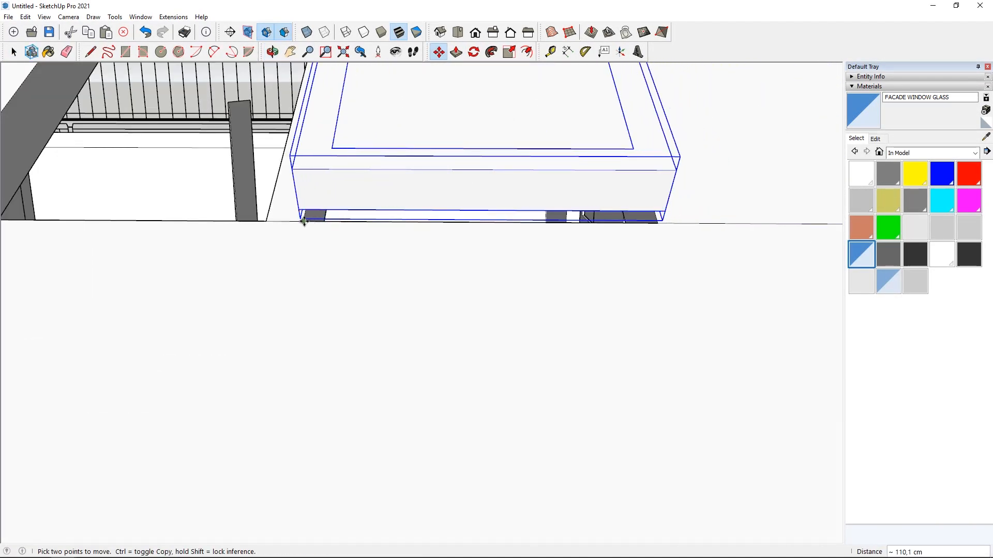
pyautogui.click(299, 211)
pyautogui.keyDown('shift'); pyautogui.moveTo(67, 210); pyautogui.dragTo(451, 231, button='middle'); pyautogui.keyUp('shift')
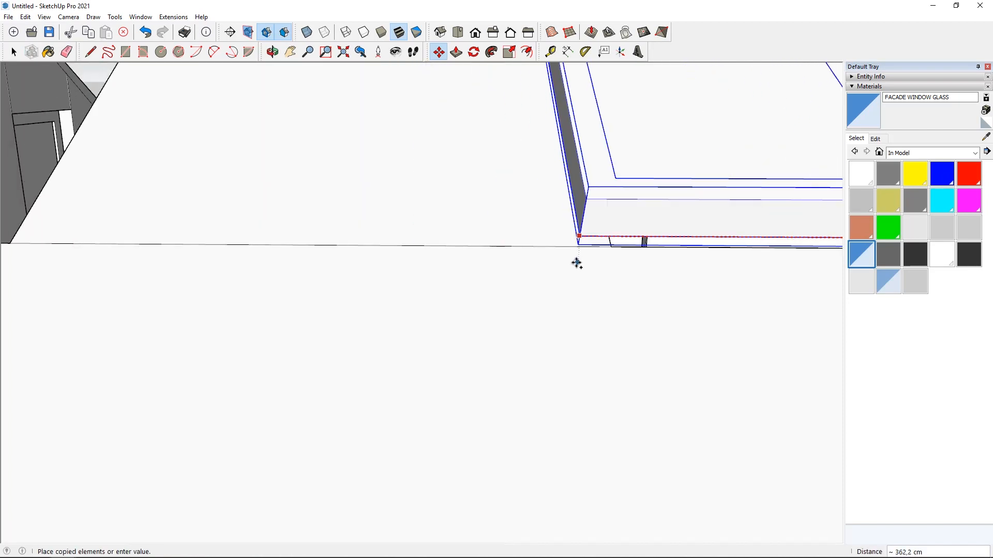
pyautogui.keyDown('shift'); pyautogui.moveTo(577, 263); pyautogui.dragTo(366, 249, button='middle'); pyautogui.keyUp('shift')
pyautogui.press('ctrl')
pyautogui.click(385, 228)
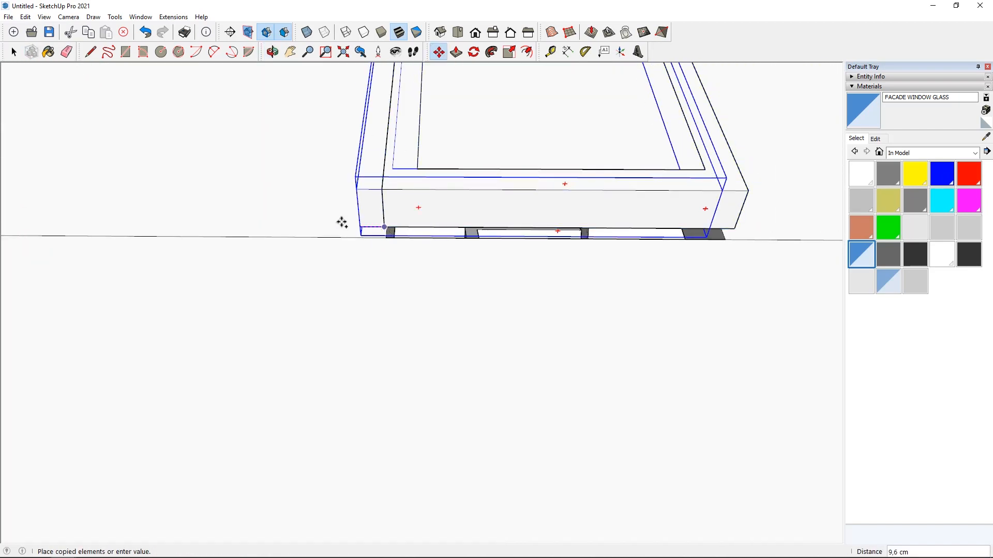
# Copy the middle roof window about 265 cm along the slope onto the nearer opening of the far pair.
pyautogui.scroll(-5, 341, 223)
pyautogui.keyDown('shift'); pyautogui.moveTo(256, 231); pyautogui.dragTo(450, 234, button='middle'); pyautogui.keyUp('shift')
pyautogui.scroll(1, 253, 226)
pyautogui.scroll(1, 252, 227)
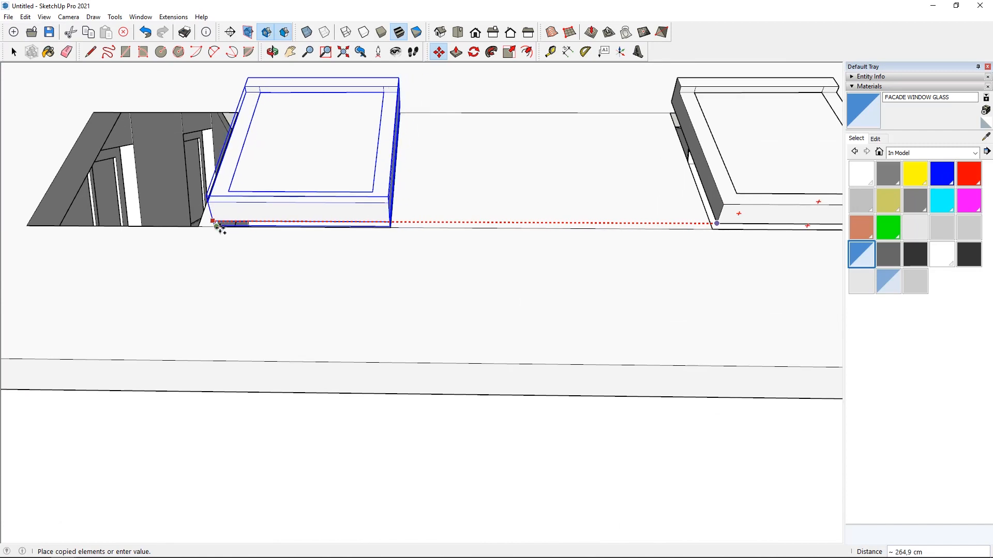
pyautogui.press('ctrl')
pyautogui.click(213, 222)
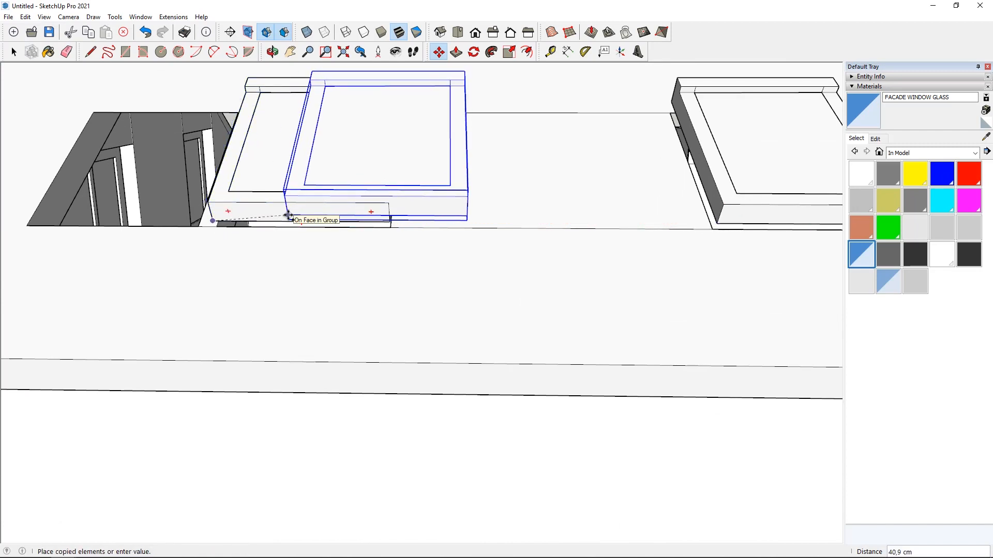
pyautogui.press('Escape')
# Copy that window onto the last opening near the far gable and nudge it to line up with the opening's corner.
pyautogui.keyDown('shift'); pyautogui.moveTo(65, 207); pyautogui.dragTo(471, 209, button='middle'); pyautogui.keyUp('shift')
pyautogui.press('ctrl')
pyautogui.click(627, 230)
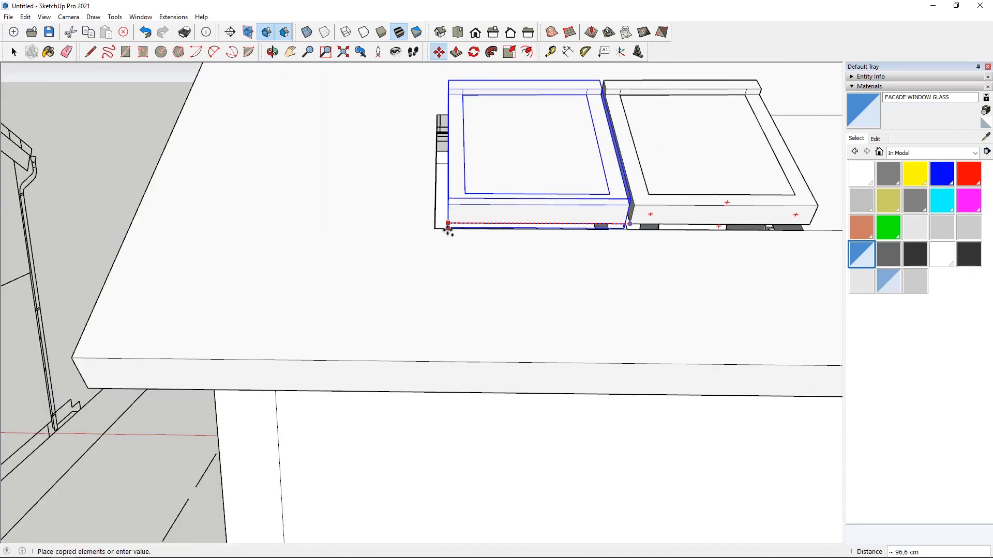
pyautogui.click(438, 229)
pyautogui.scroll(2, 454, 219)
pyautogui.scroll(2, 445, 222)
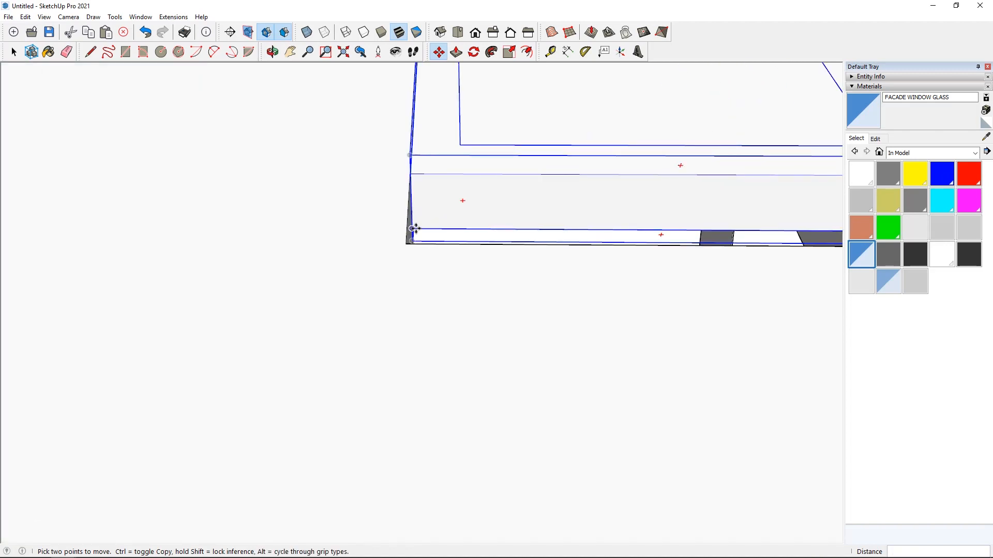
pyautogui.scroll(2, 393, 229)
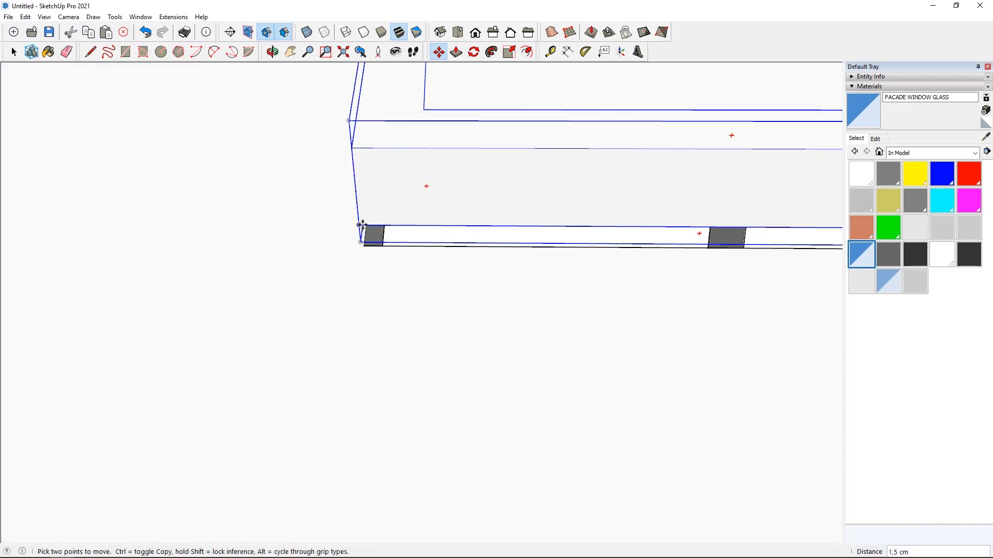
# Copy the last window about 617 cm back along the roof onto the remaining empty opening beside the original window.
pyautogui.click(358, 225)
pyautogui.scroll(-9, 273, 222)
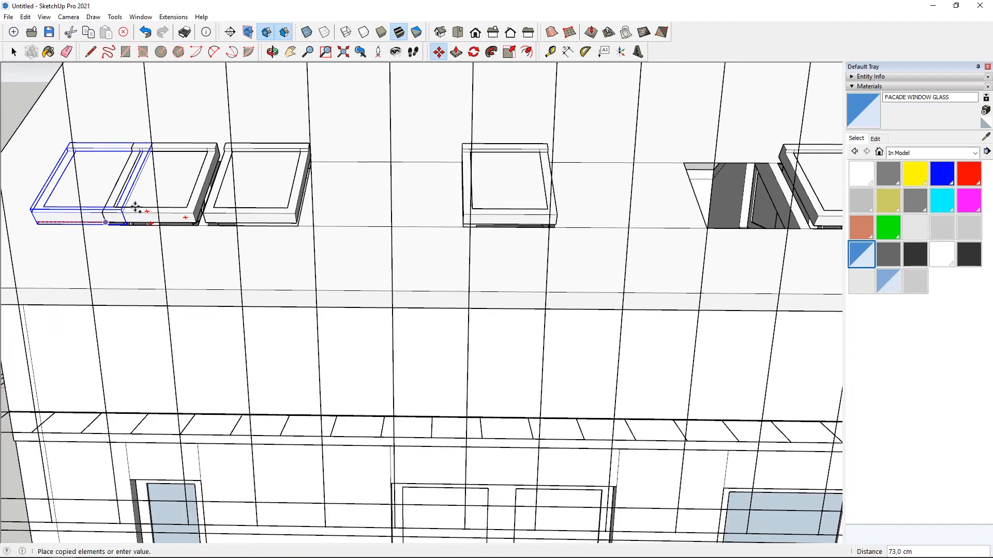
pyautogui.scroll(2, 743, 214)
pyautogui.scroll(5, 765, 214)
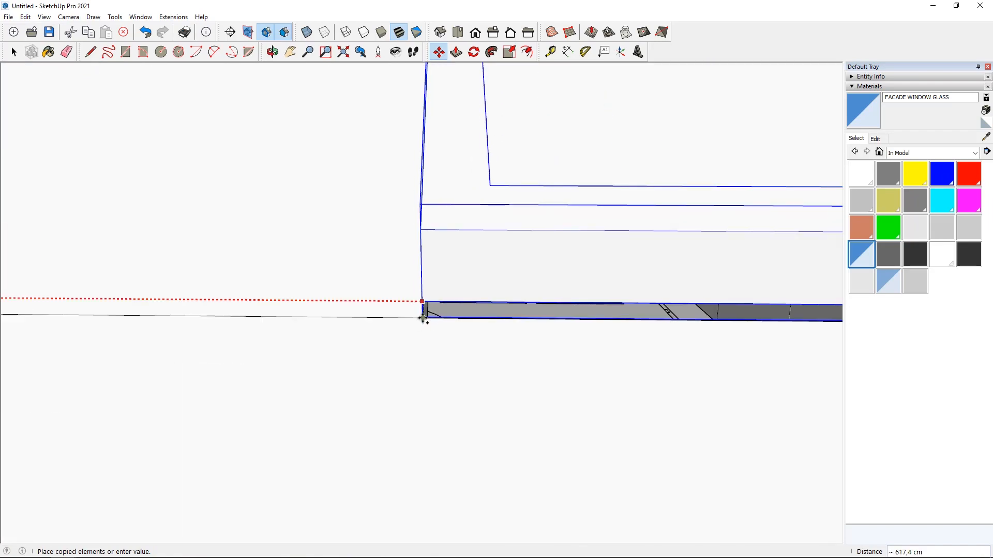
pyautogui.scroll(-10, 413, 176)
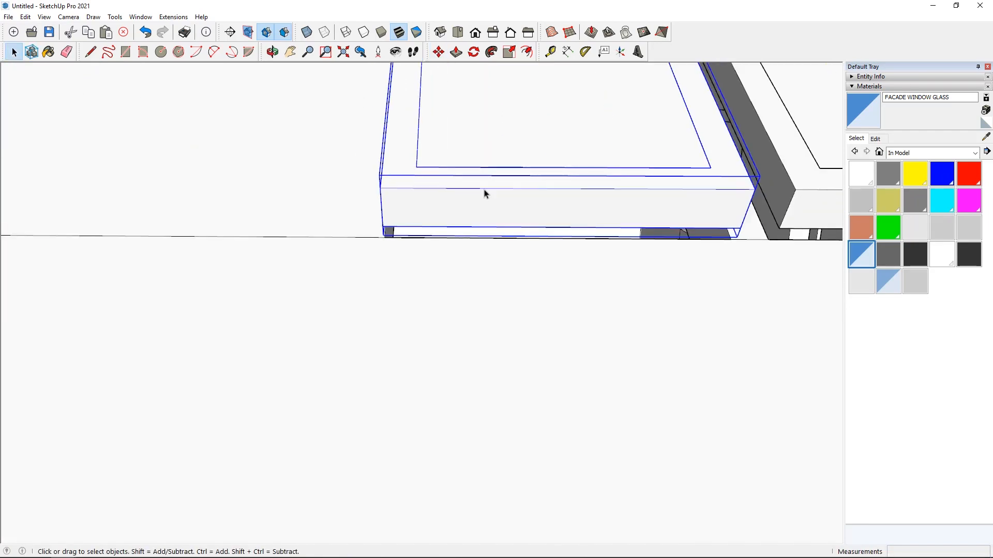
# Delete the facade elevation drawings standing around the house.
pyautogui.moveTo(740, 355); pyautogui.dragTo(133, 242, button='middle')
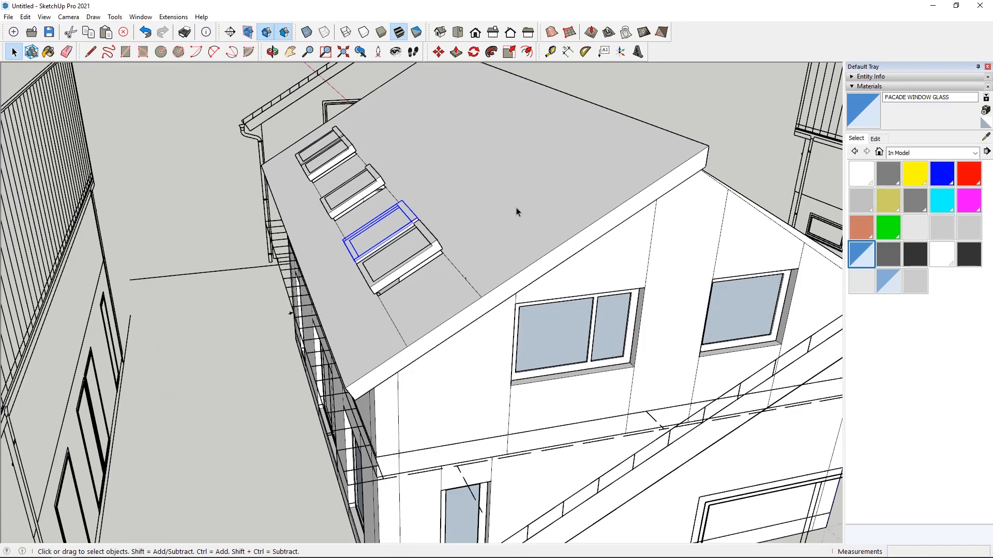
pyautogui.scroll(-8, 515, 207)
pyautogui.moveTo(255, 173); pyautogui.dragTo(517, 269, button='middle')
pyautogui.click(434, 290)
pyautogui.press('Delete')
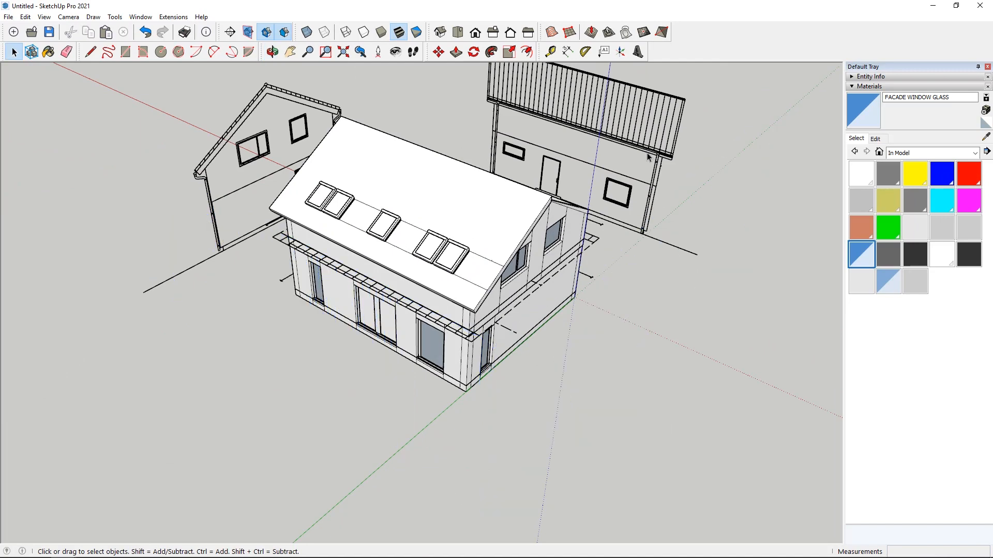
pyautogui.click(648, 157)
pyautogui.press('Delete')
pyautogui.press('Delete')
# Erase the leftover slot edges on the roof slope between the end window and the gable edge.
pyautogui.scroll(5, 591, 304)
pyautogui.click(591, 304)
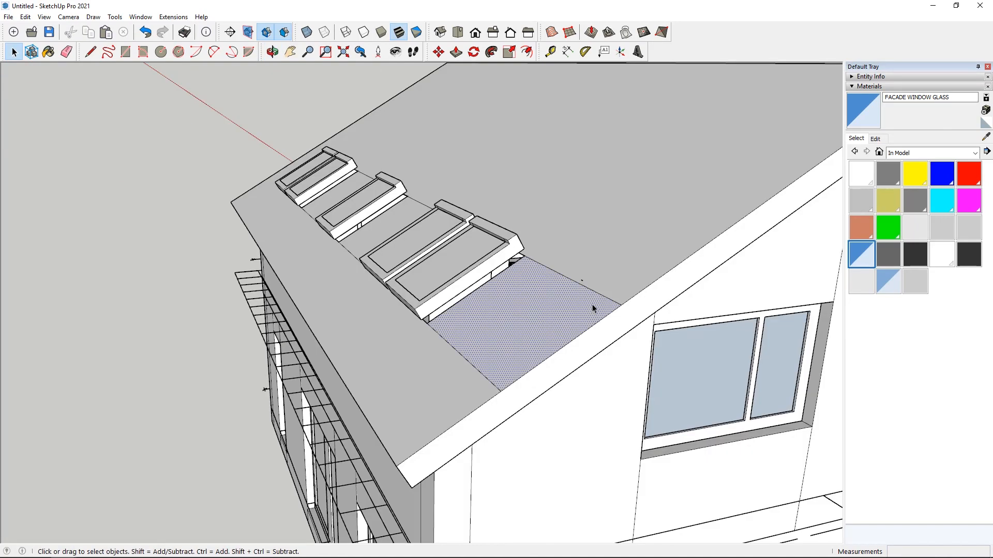
pyautogui.click(601, 297)
pyautogui.scroll(2, 595, 293)
pyautogui.press('Delete')
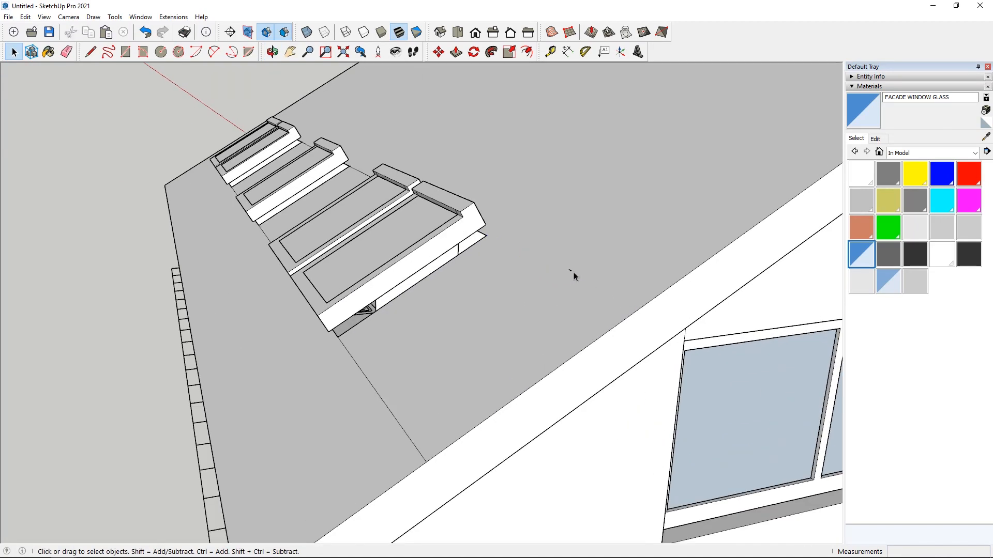
pyautogui.click(393, 415)
pyautogui.press('Delete')
# Erase the leftover slot edges on the roof slope between the middle window and the window pairs on both sides.
pyautogui.moveTo(253, 367); pyautogui.dragTo(317, 269, button='middle')
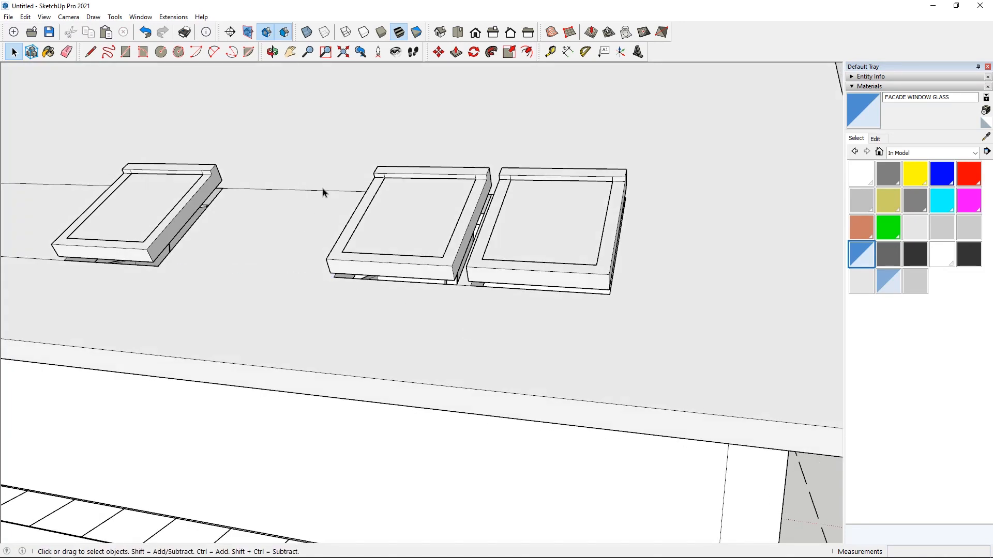
pyautogui.click(324, 192)
pyautogui.click(318, 191)
pyautogui.press('Delete')
pyautogui.scroll(-3, 333, 198)
pyautogui.keyDown('shift'); pyautogui.moveTo(334, 198); pyautogui.dragTo(486, 228, button='middle'); pyautogui.keyUp('shift')
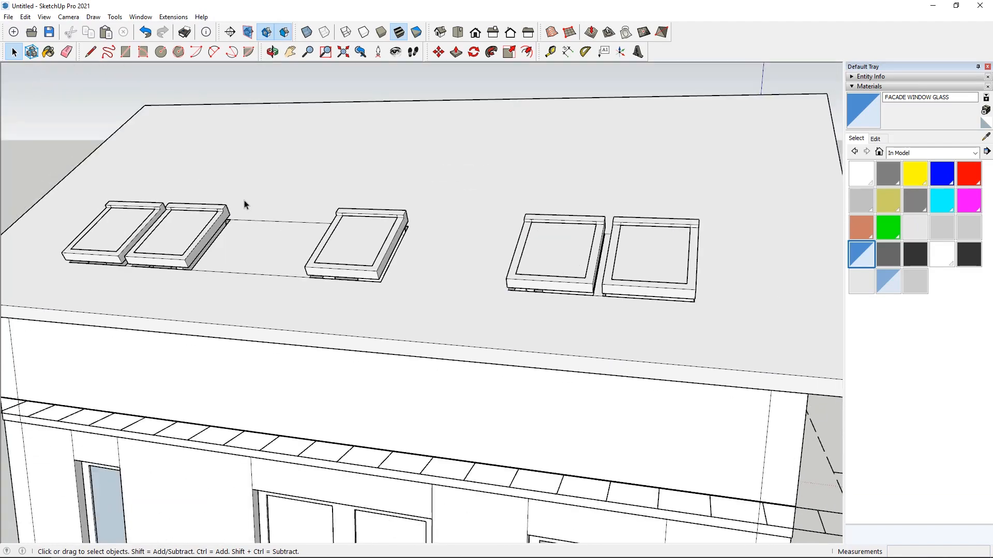
pyautogui.scroll(3, 293, 217)
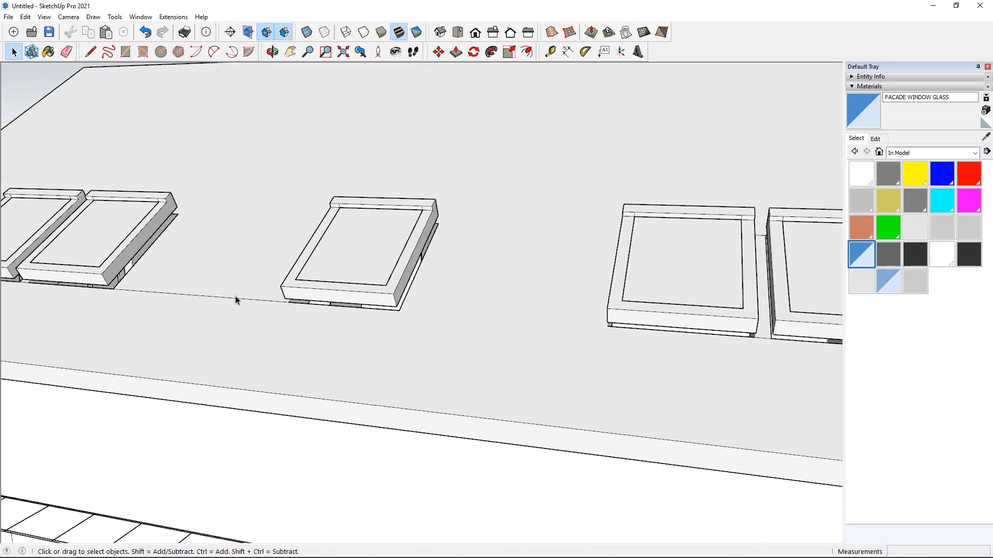
pyautogui.scroll(-5, 457, 312)
pyautogui.moveTo(255, 262); pyautogui.dragTo(628, 290, button='middle')
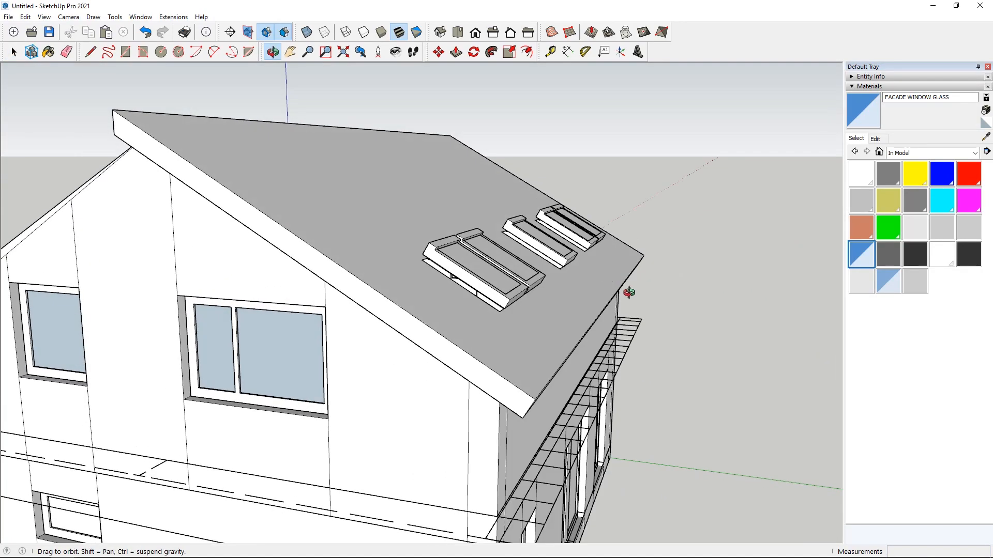
# Hide the roof's top face and draw a 94 cm edge closing the upslope reveal of a paired window opening.
pyautogui.scroll(3, 422, 206)
pyautogui.rightClick(422, 202)
pyautogui.click(443, 231)
pyautogui.moveTo(443, 232); pyautogui.dragTo(693, 354, button='middle')
pyautogui.scroll(10, 694, 356)
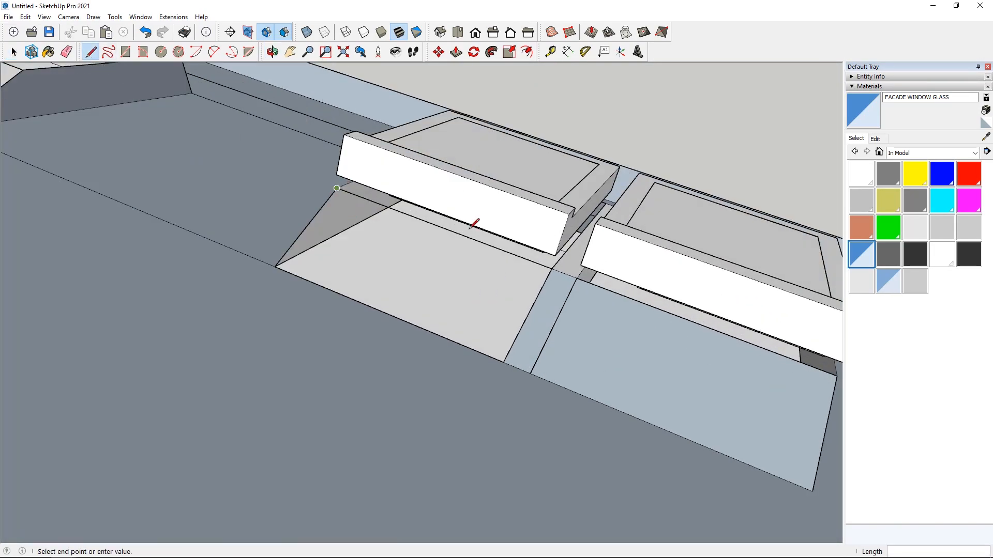
pyautogui.click(552, 268)
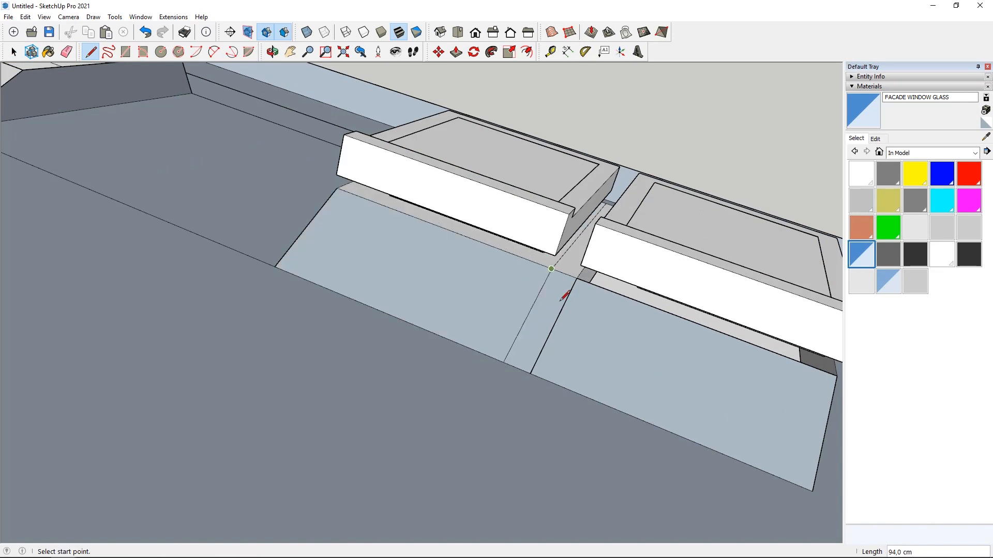
pyautogui.click(15, 51)
# Draw the edge between the upper corners of the middle window opening to close its upslope reveal.
pyautogui.scroll(3, 559, 274)
pyautogui.scroll(-3, 708, 348)
pyautogui.moveTo(709, 348); pyautogui.dragTo(121, 88, button='middle')
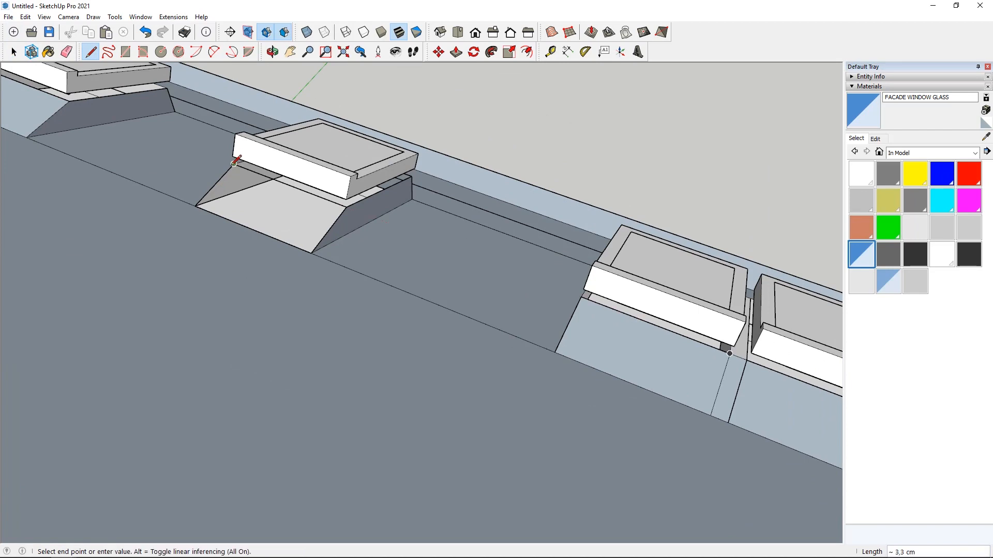
pyautogui.scroll(2, 227, 155)
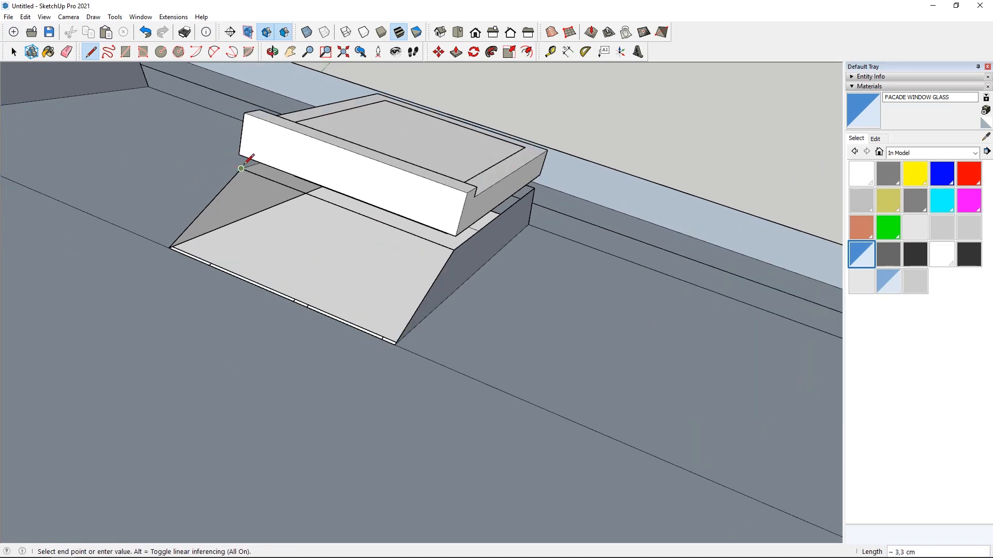
pyautogui.click(454, 251)
pyautogui.scroll(1, 448, 260)
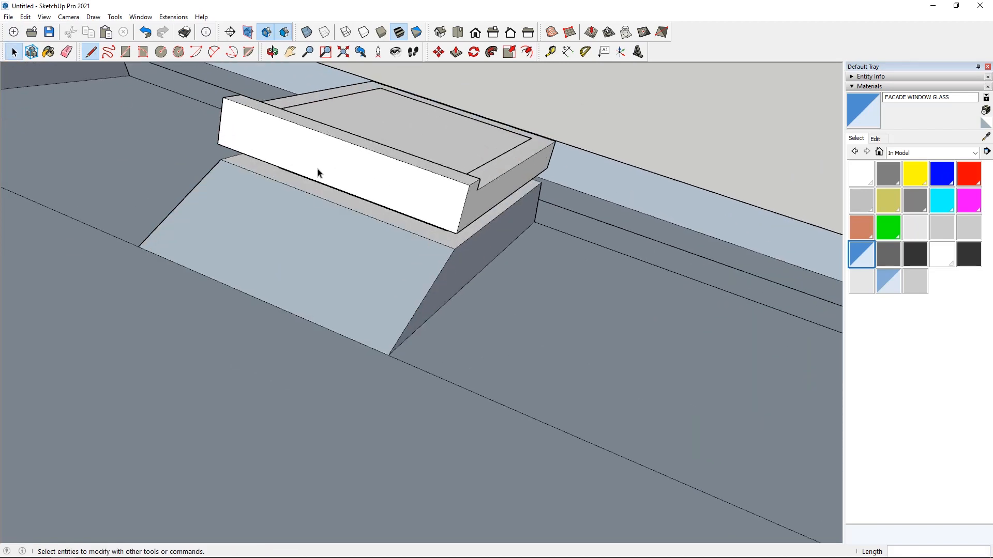
pyautogui.scroll(-5, 614, 327)
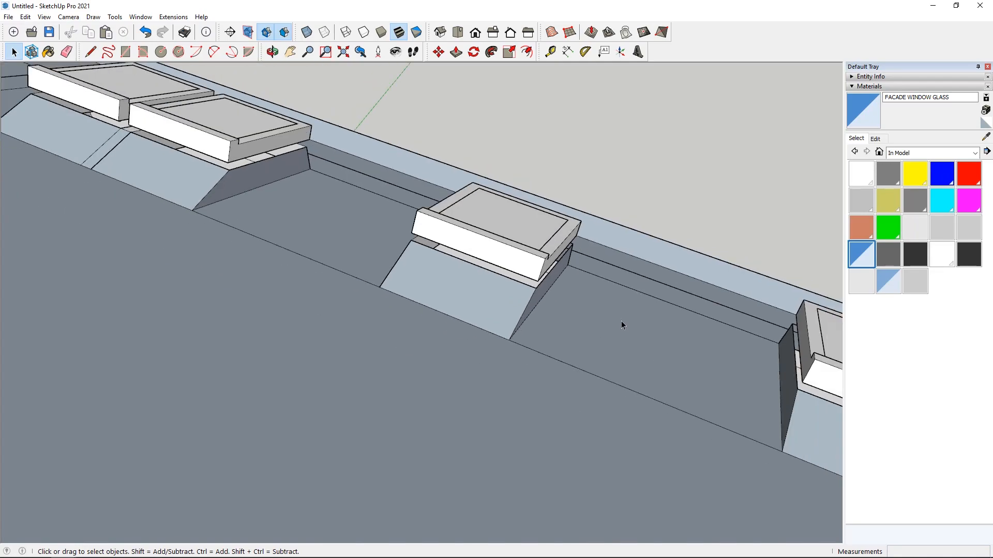
# Draw edges along the downslope sides of the middle opening and the far pair of openings to close their lower reveals.
pyautogui.moveTo(462, 262); pyautogui.dragTo(634, 232, button='middle')
pyautogui.scroll(3, 196, 204)
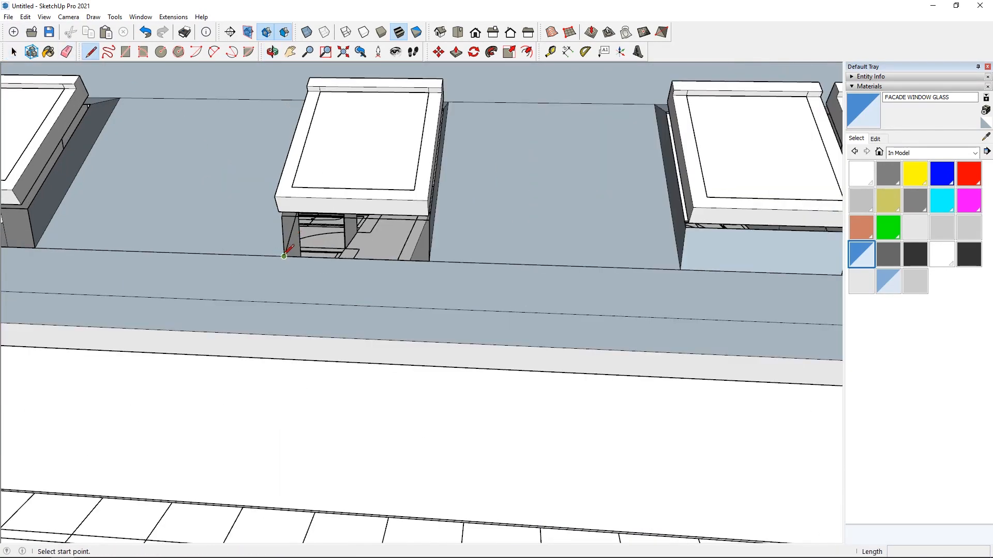
pyautogui.click(429, 261)
pyautogui.scroll(-2, 631, 262)
pyautogui.scroll(1, 110, 260)
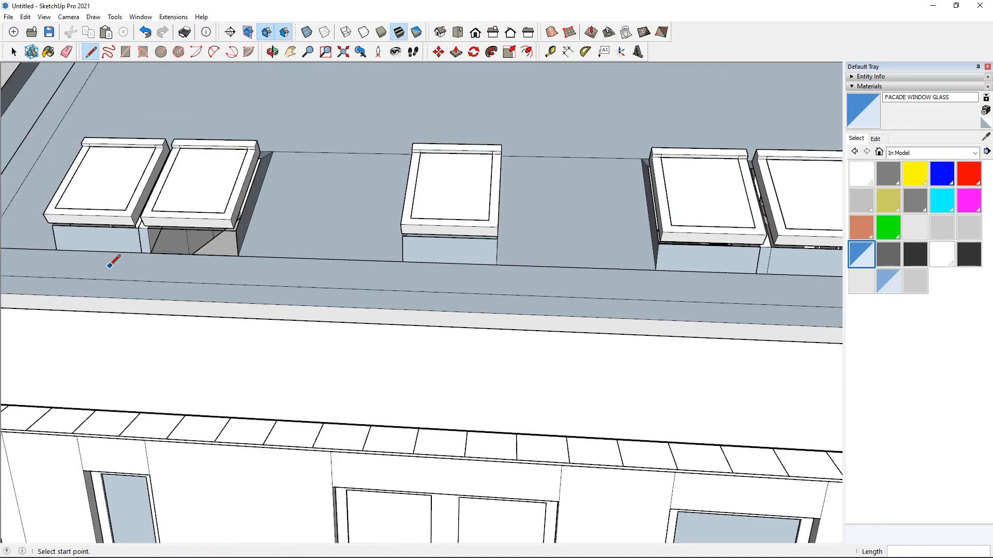
pyautogui.scroll(3, 176, 245)
pyautogui.click(319, 250)
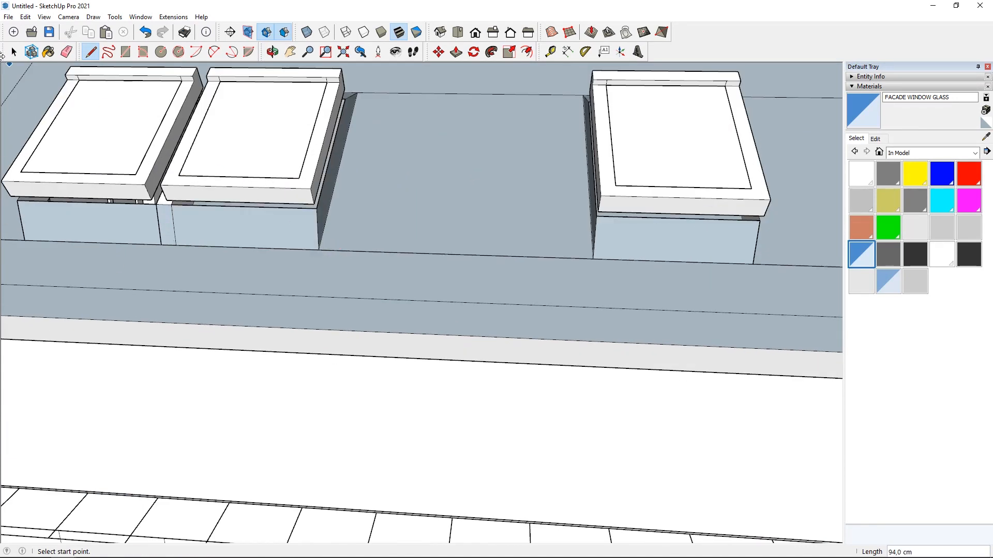
pyautogui.click(14, 51)
# Restore the hidden top face and pull the roof slope outward about 15.2 cm with Push/Pull.
pyautogui.scroll(3, 262, 248)
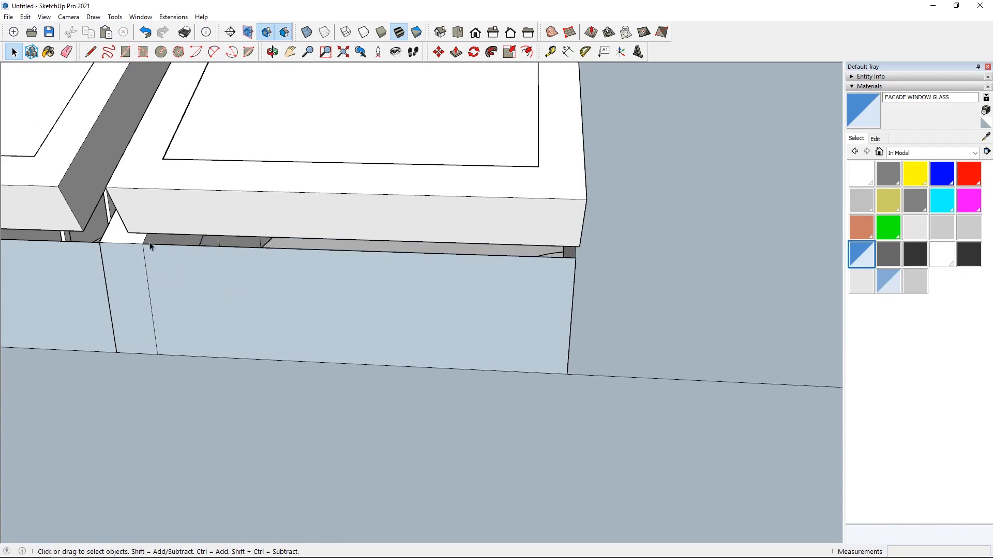
pyautogui.scroll(-5, 150, 242)
pyautogui.scroll(3, 559, 278)
pyautogui.scroll(-7, 576, 261)
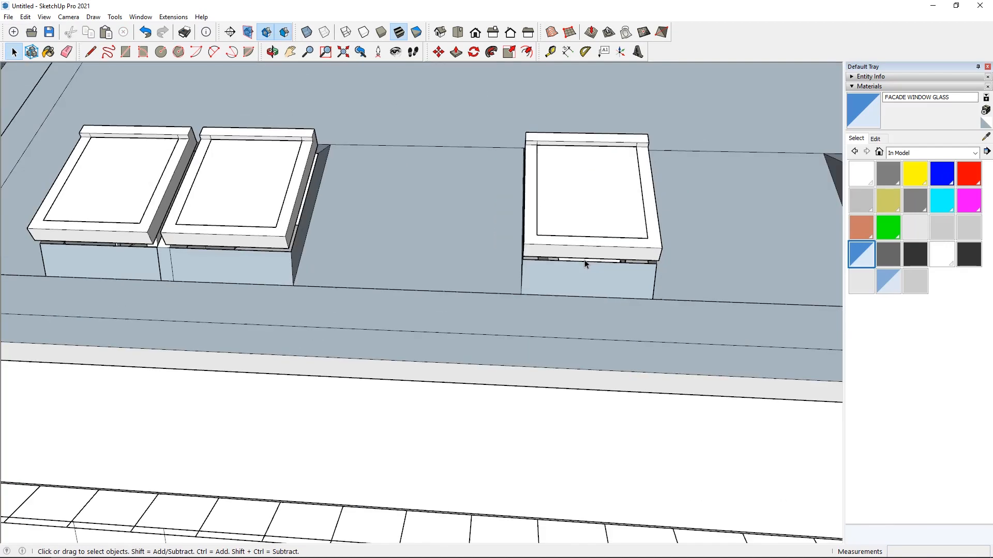
pyautogui.scroll(5, 520, 269)
pyautogui.moveTo(458, 239); pyautogui.dragTo(437, 281, button='middle')
pyautogui.press('p')
pyautogui.moveTo(488, 299); pyautogui.dragTo(368, 359, button='middle')
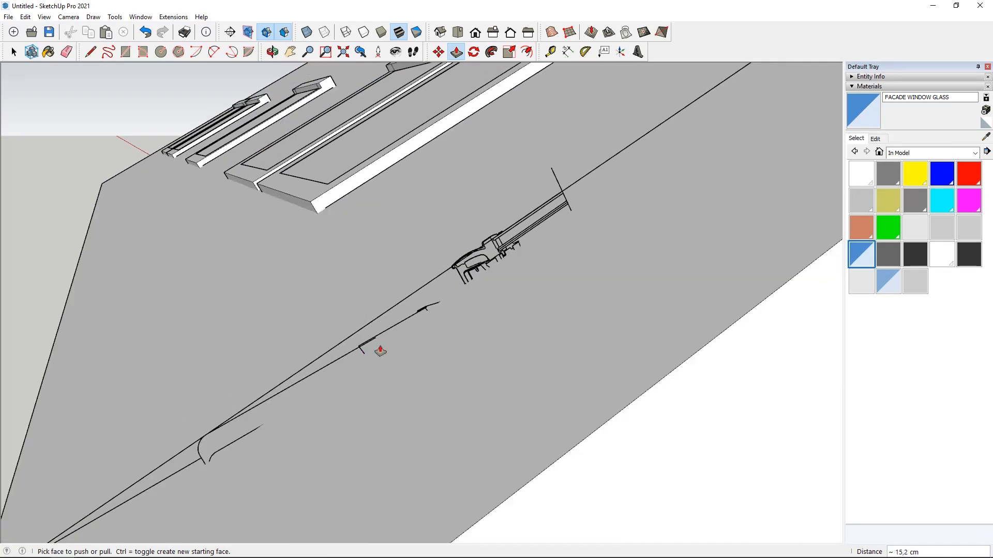
pyautogui.scroll(-6, 339, 313)
pyautogui.scroll(-3, 336, 316)
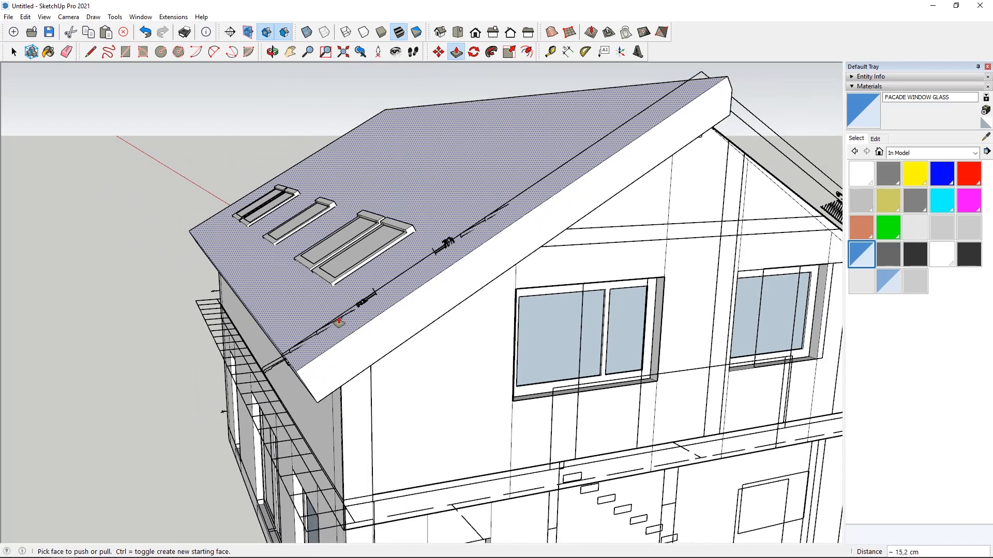
# Hide the five roof window units to expose the openings in the slope.
pyautogui.moveTo(407, 227); pyautogui.dragTo(468, 272, button='middle')
pyautogui.scroll(5, 470, 265)
pyautogui.click(470, 265)
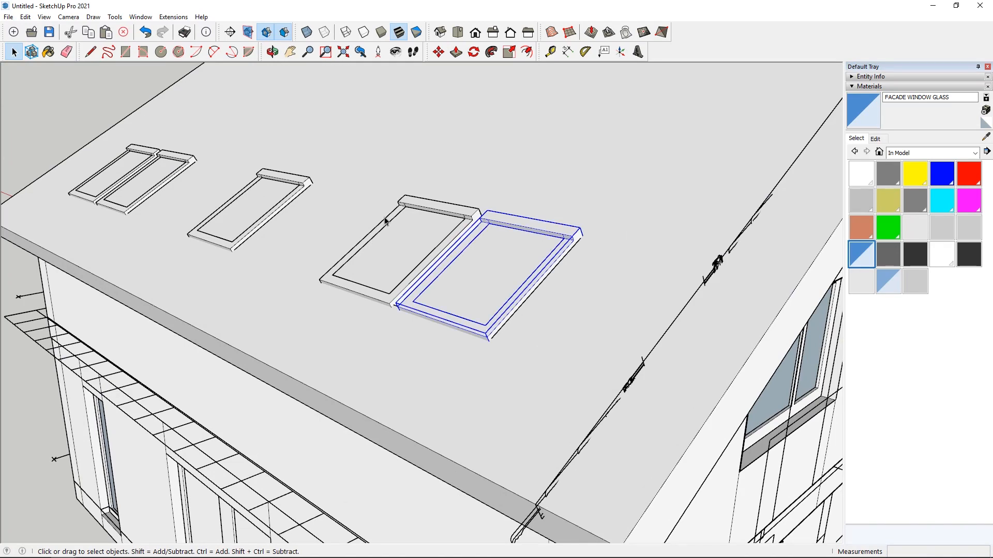
pyautogui.rightClick(131, 167)
pyautogui.click(145, 191)
# Pull the recessed strip between the near pair of roof openings up level with the roof surface.
pyautogui.moveTo(317, 244); pyautogui.dragTo(205, 331, button='middle')
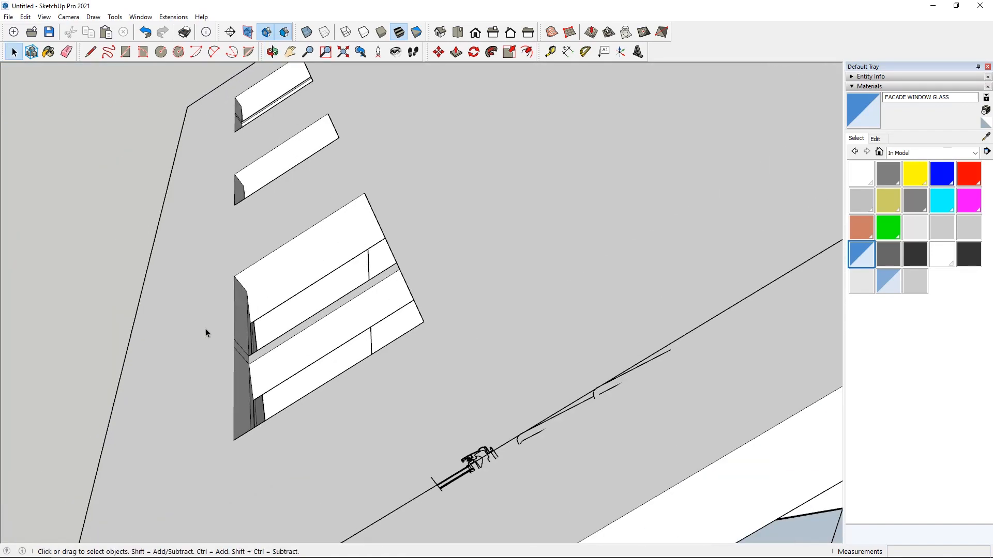
pyautogui.scroll(3, 264, 362)
pyautogui.tripleClick(325, 350)
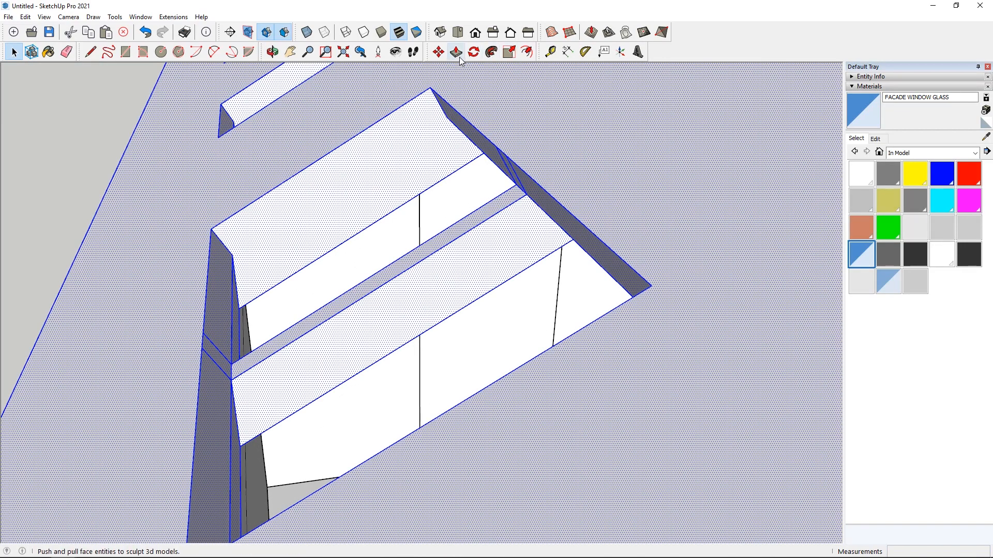
pyautogui.click(456, 51)
pyautogui.moveTo(496, 113); pyautogui.dragTo(579, 155, button='middle')
pyautogui.click(507, 187)
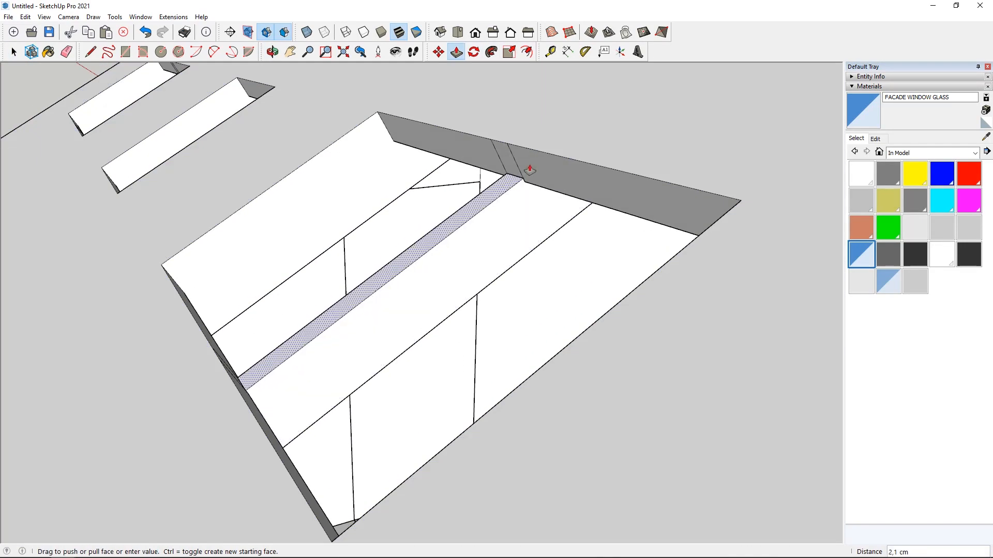
pyautogui.click(553, 137)
# Pull the strip between the far pair of roof openings outward about 15.2 cm to meet the roof surface.
pyautogui.scroll(-3, 752, 253)
pyautogui.scroll(5, 402, 113)
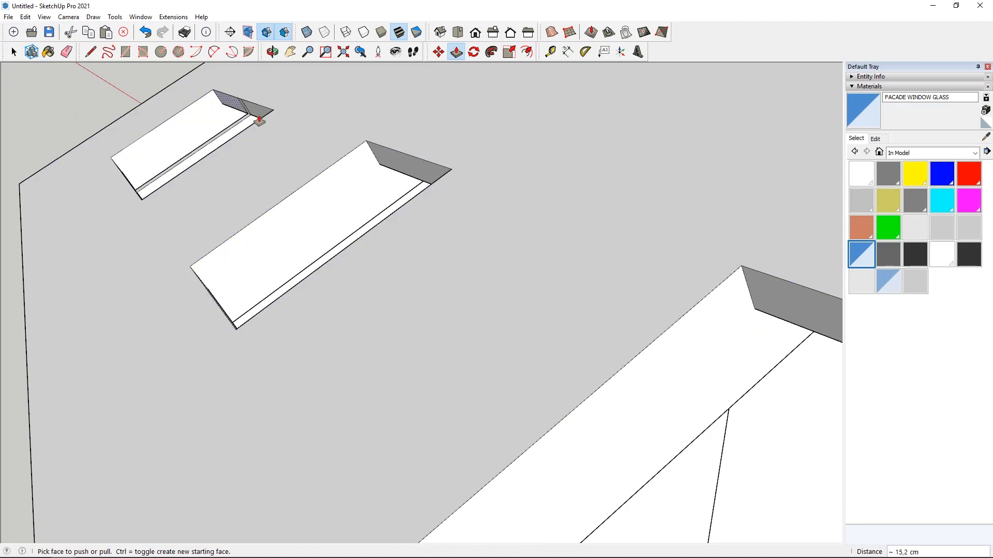
pyautogui.scroll(3, 259, 121)
pyautogui.scroll(-5, 388, 122)
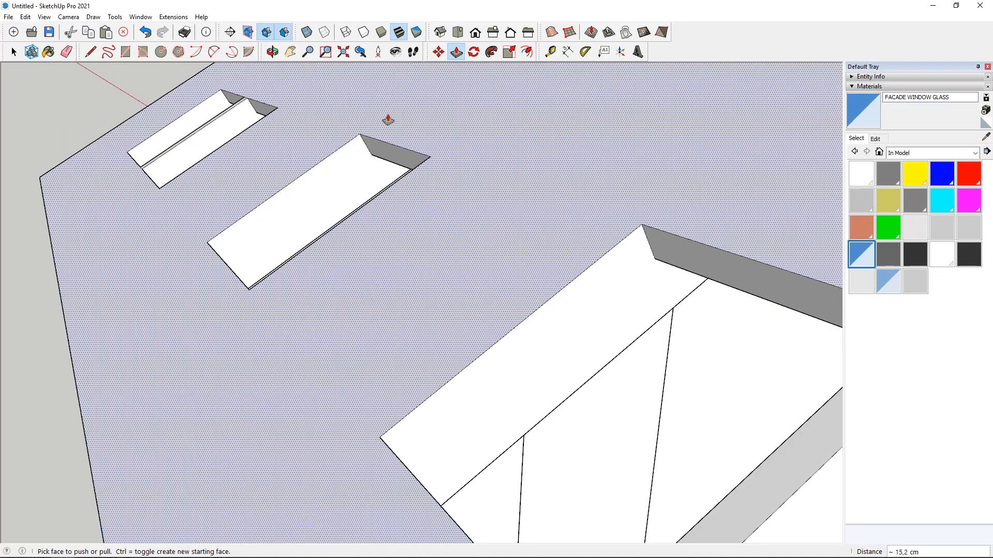
pyautogui.scroll(6, 507, 161)
# From inside the house, copy the lower edge of the strip between the paired openings 31 cm across its side face.
pyautogui.moveTo(529, 146); pyautogui.dragTo(630, 127, button='middle')
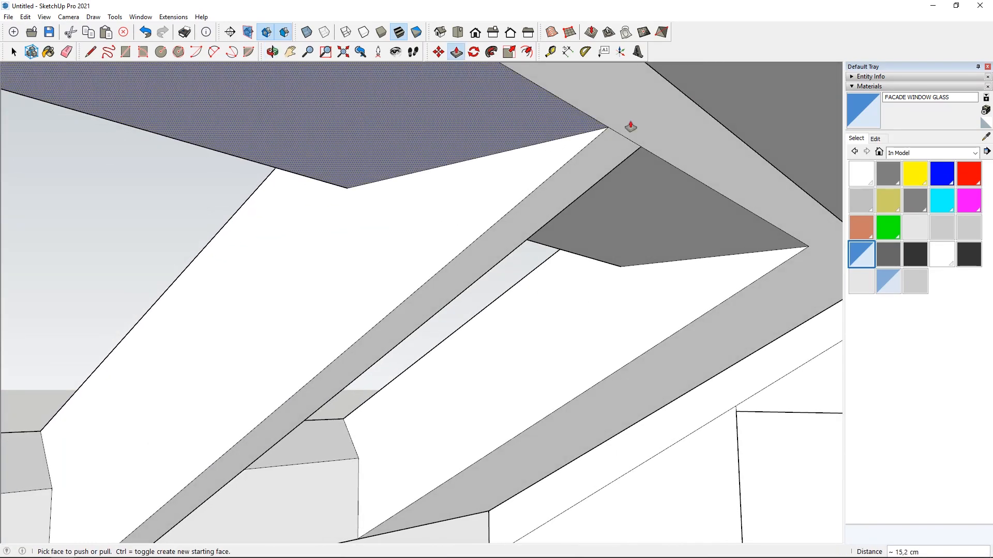
pyautogui.click(519, 205)
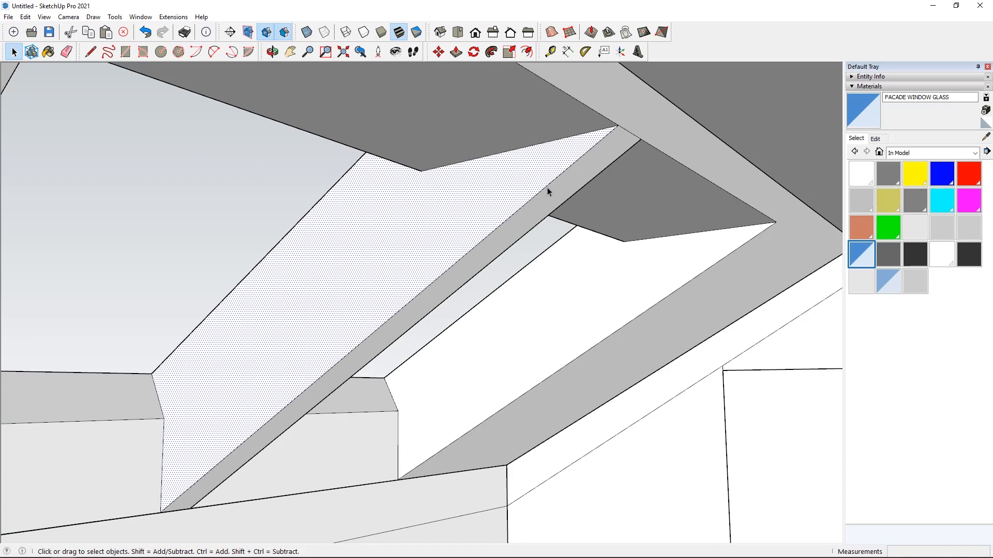
pyautogui.moveTo(426, 221); pyautogui.dragTo(660, 293, button='middle')
pyautogui.click(490, 239)
pyautogui.scroll(-10, 661, 292)
pyautogui.scroll(5, 242, 246)
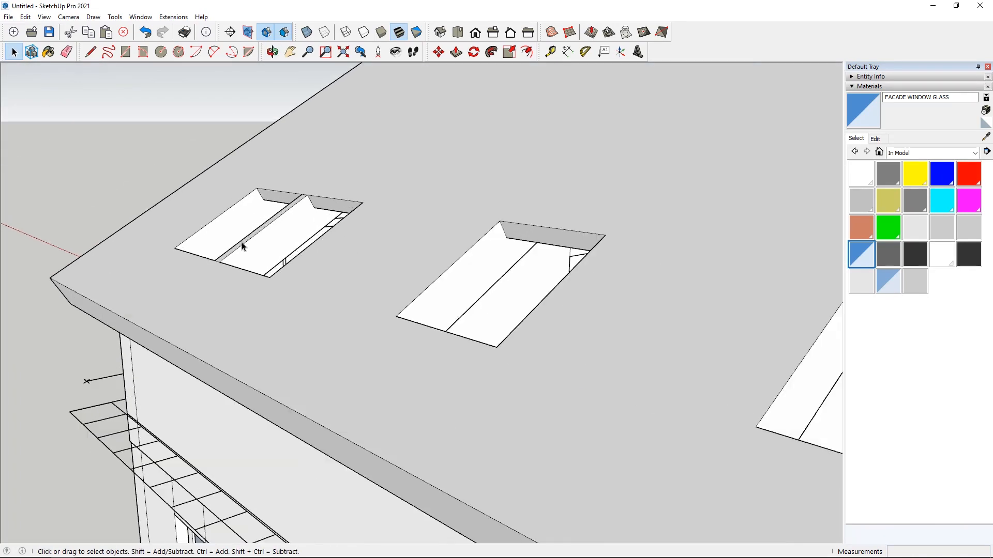
pyautogui.scroll(3, 325, 234)
pyautogui.scroll(5, 392, 200)
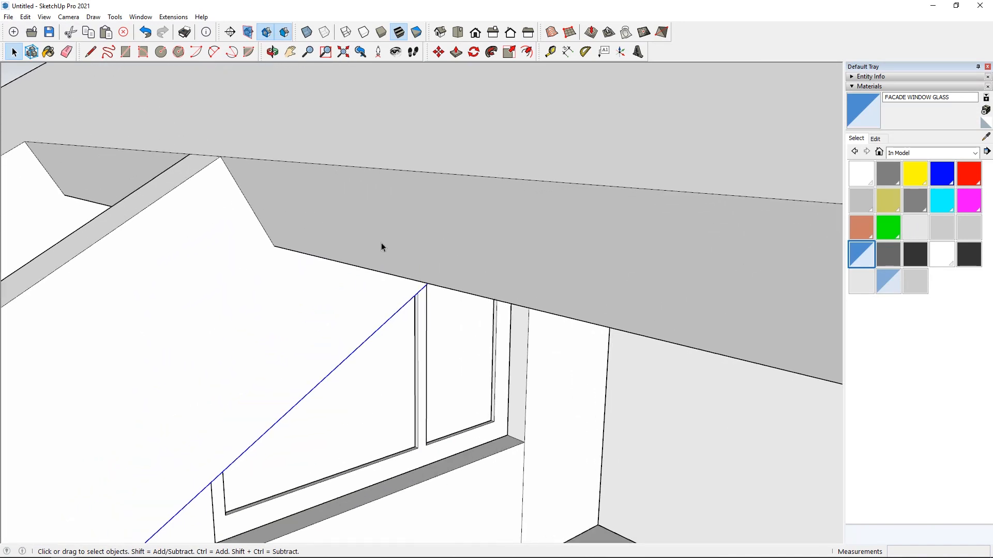
pyautogui.moveTo(382, 246); pyautogui.dragTo(408, 48, button='middle')
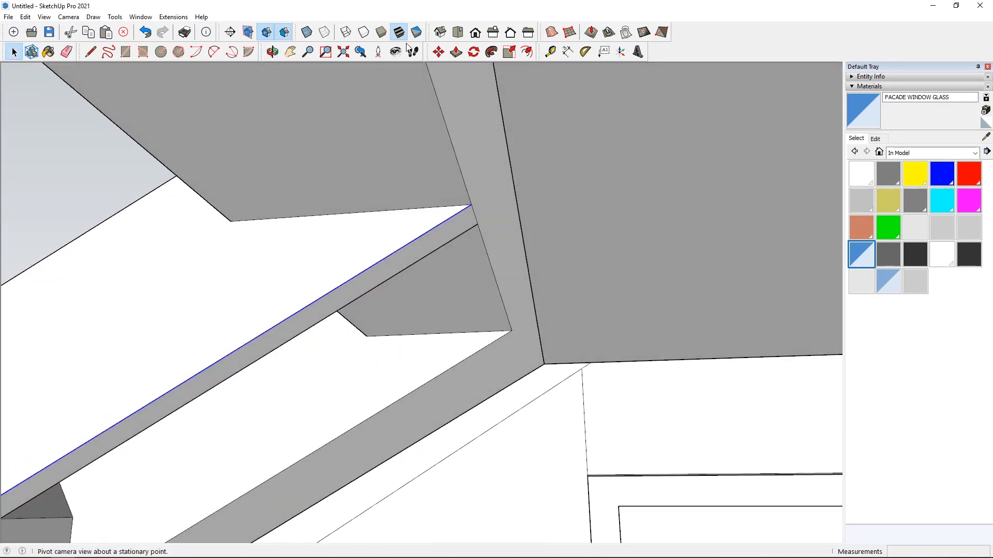
pyautogui.click(471, 205)
pyautogui.press('ctrl')
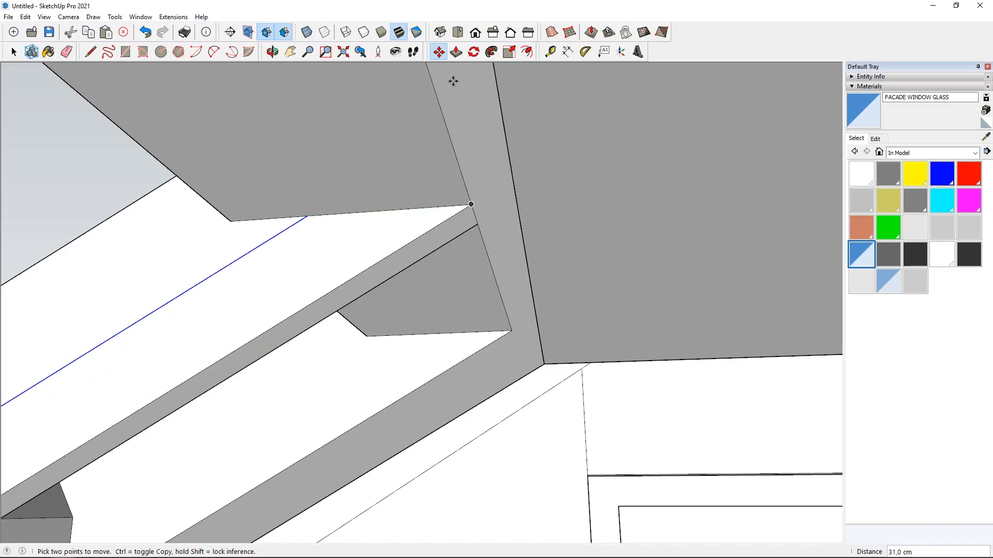
# Push the lower portion of the strip's divided side face back 10 cm to cut away the strip's underside.
pyautogui.press('p')
pyautogui.click(297, 281)
pyautogui.click(224, 277)
pyautogui.moveTo(224, 277); pyautogui.dragTo(704, 328, button='middle')
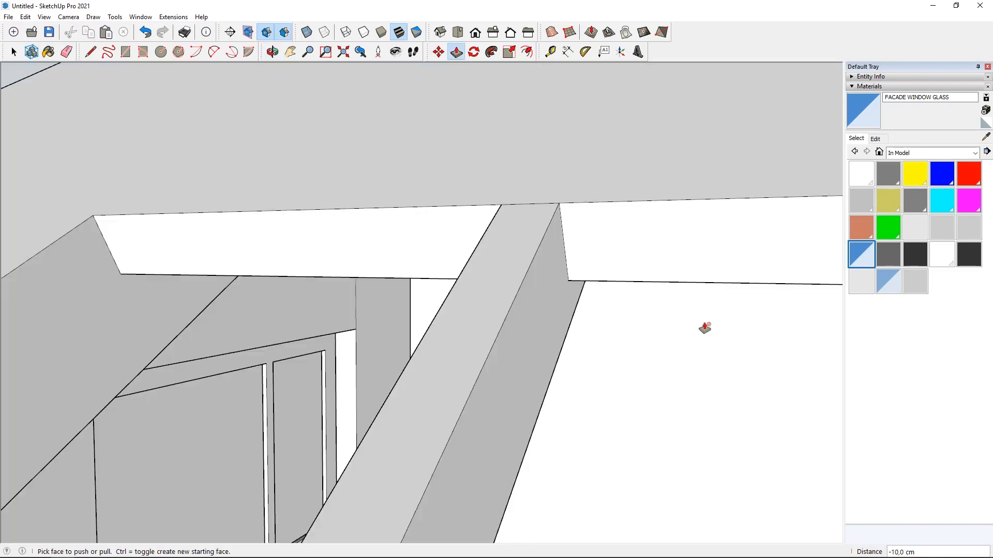
pyautogui.scroll(-10, 111, 222)
pyautogui.moveTo(119, 221); pyautogui.dragTo(362, 217, button='middle')
pyautogui.scroll(8, 497, 212)
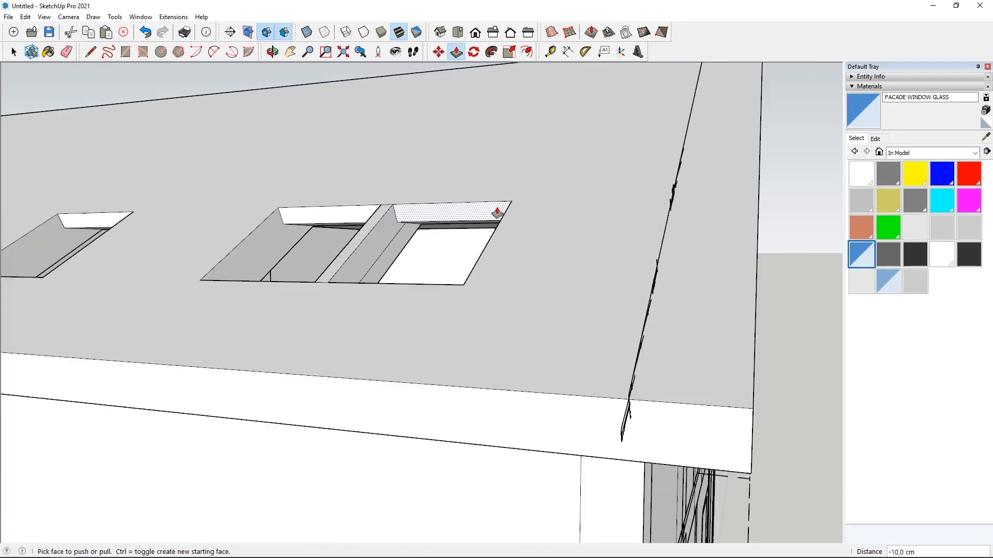
pyautogui.scroll(2, 403, 257)
pyautogui.click(636, 308)
pyautogui.moveTo(636, 309)
pyautogui.mouseDown(button='middle')
pyautogui.moveTo(457, 281)
pyautogui.moveTo(620, 308)
pyautogui.mouseUp(button='middle')
pyautogui.press('space')
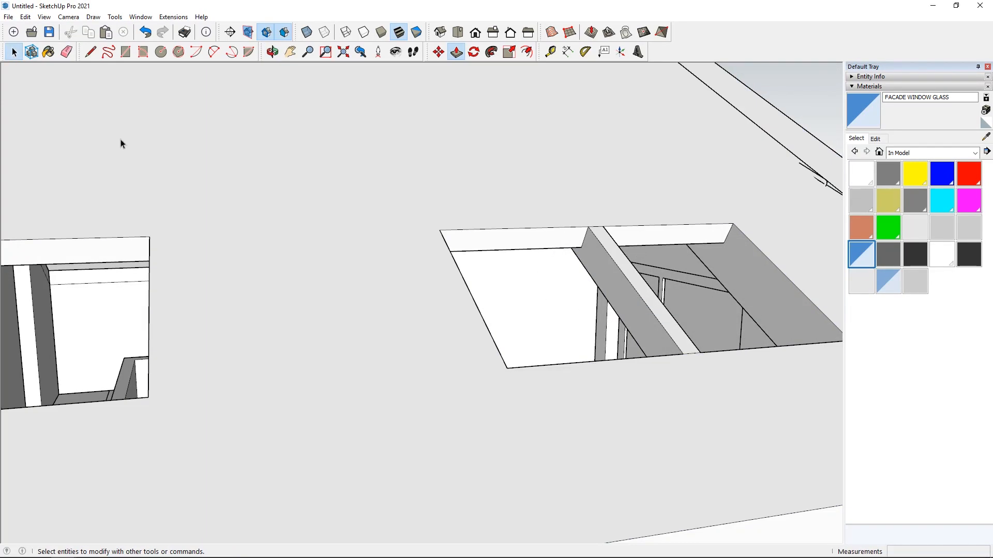
# Draw a vertical line about 8.8 cm long upward from the inner corner of the roof slab's gable end at the ridge.
pyautogui.scroll(-5, 388, 253)
pyautogui.moveTo(388, 252); pyautogui.dragTo(53, 306, button='middle')
pyautogui.scroll(3, 398, 275)
pyautogui.scroll(5, 398, 275)
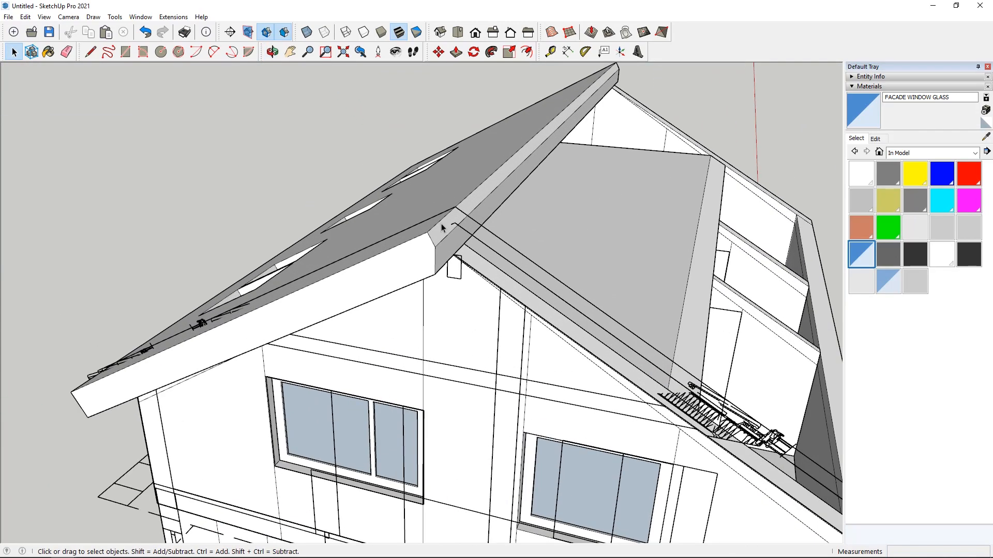
pyautogui.tripleClick(425, 273)
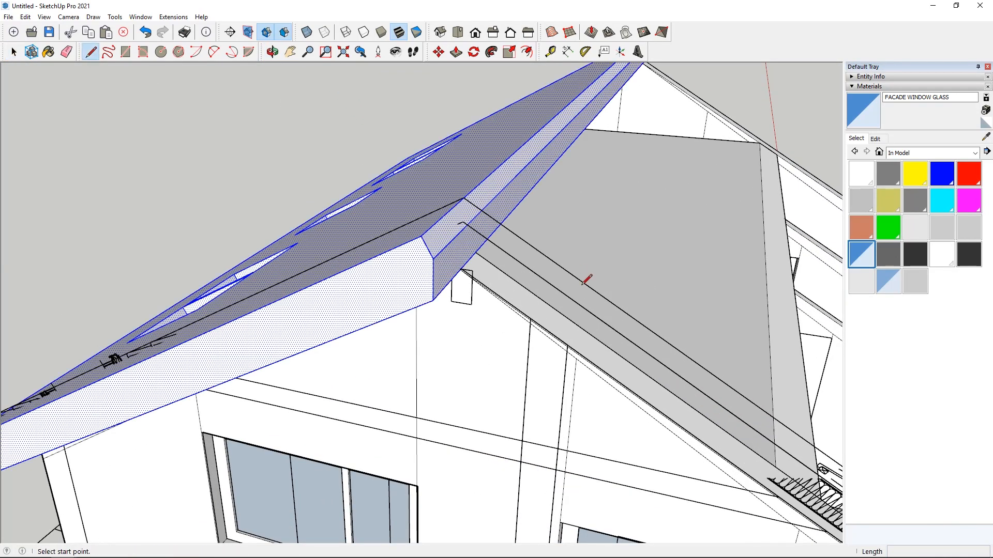
pyautogui.click(433, 259)
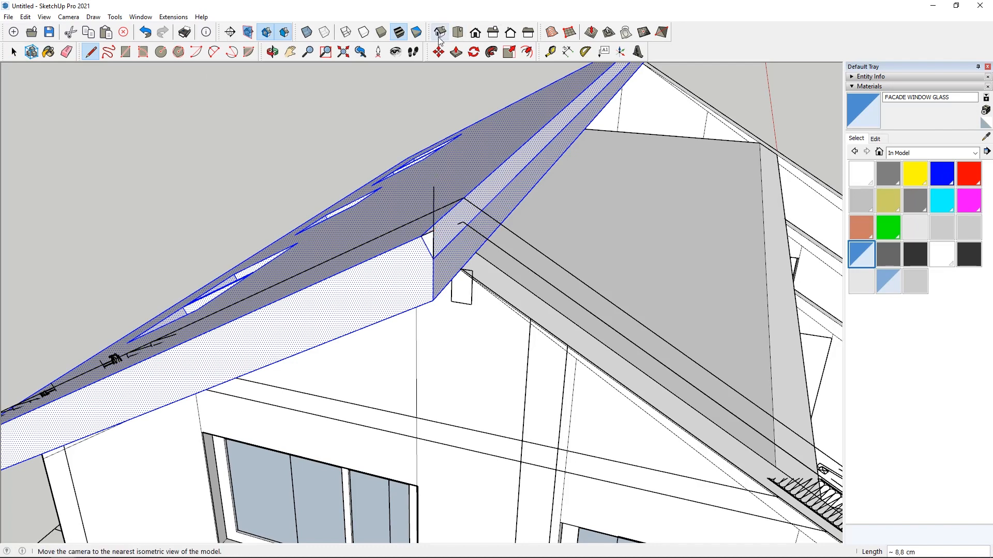
# Push the small triangular face about 1143.9 cm along the ridge to cut it off, and delete the leftover ridge edge.
pyautogui.click(456, 51)
pyautogui.moveTo(576, 138); pyautogui.dragTo(346, 362, button='middle')
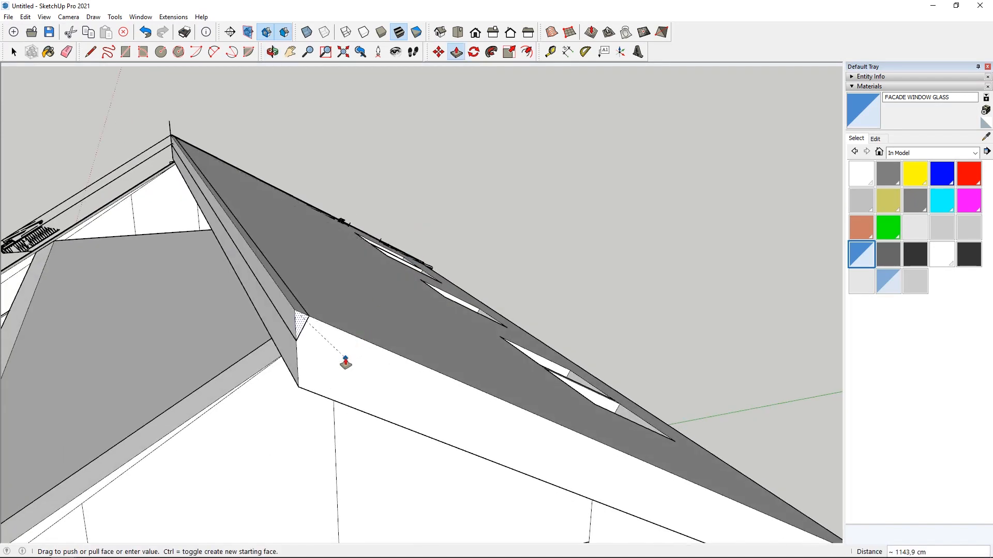
pyautogui.click(345, 362)
pyautogui.click(14, 53)
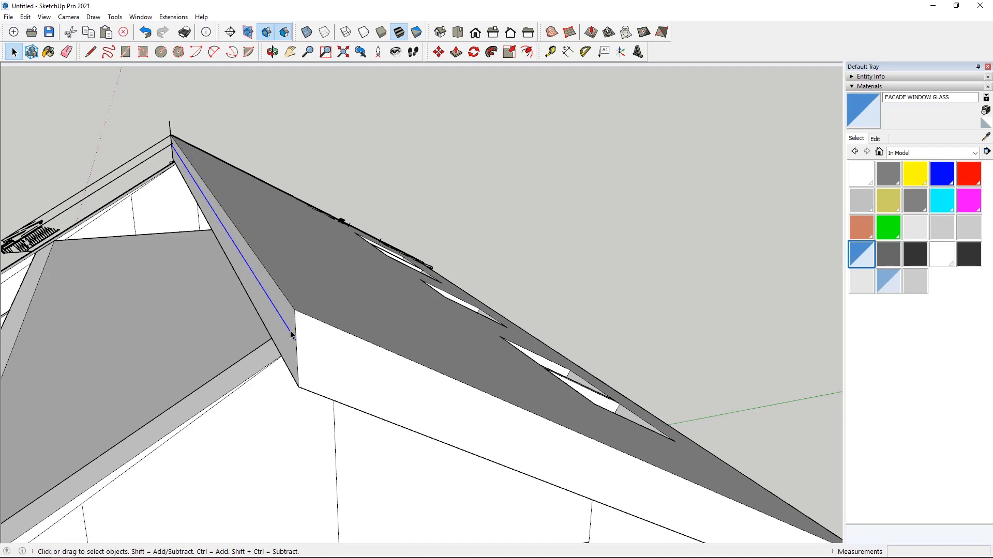
pyautogui.moveTo(328, 332); pyautogui.dragTo(596, 355, button='middle')
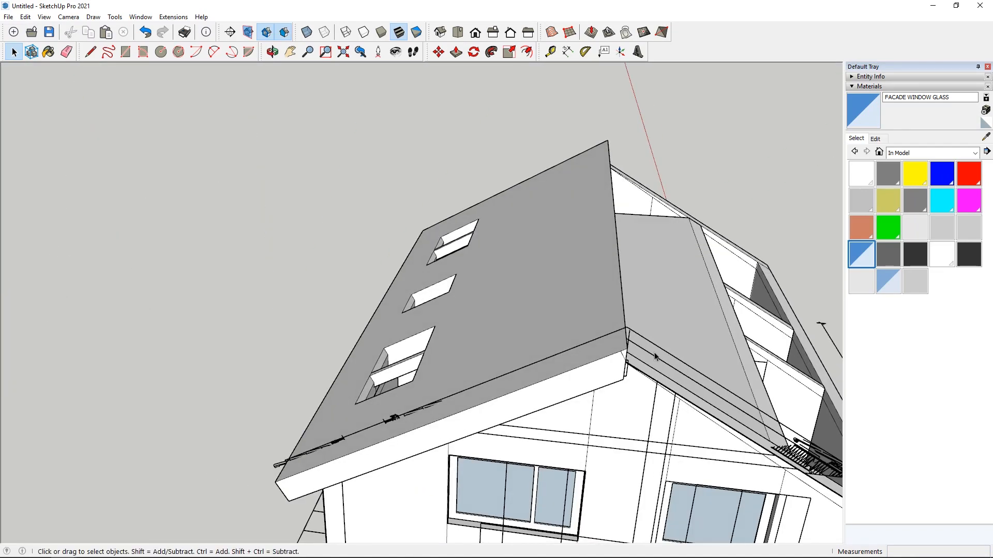
# Hide the outer surface of the roof slab on the side with the window openings.
pyautogui.moveTo(368, 386); pyautogui.dragTo(640, 282, button='middle')
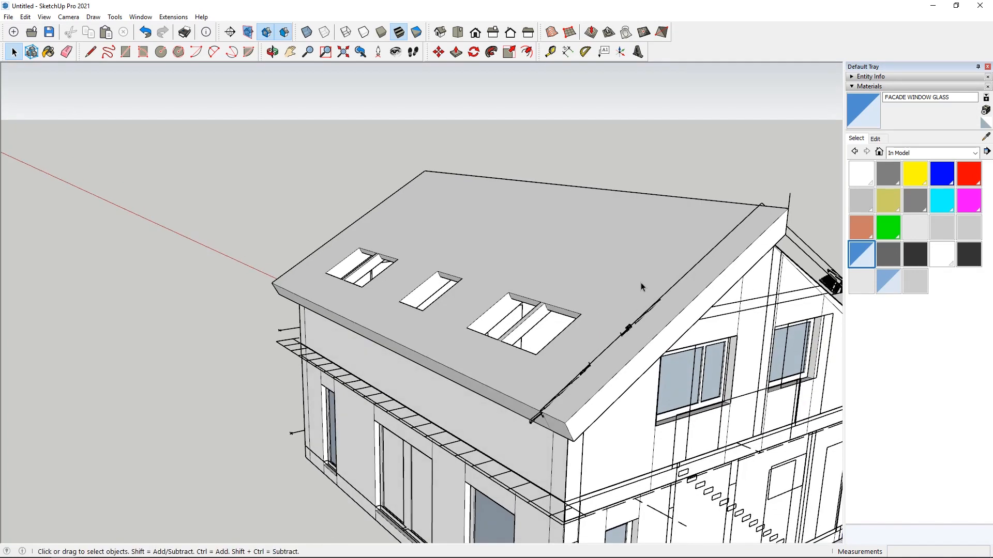
pyautogui.click(647, 261)
pyautogui.doubleClick(512, 215)
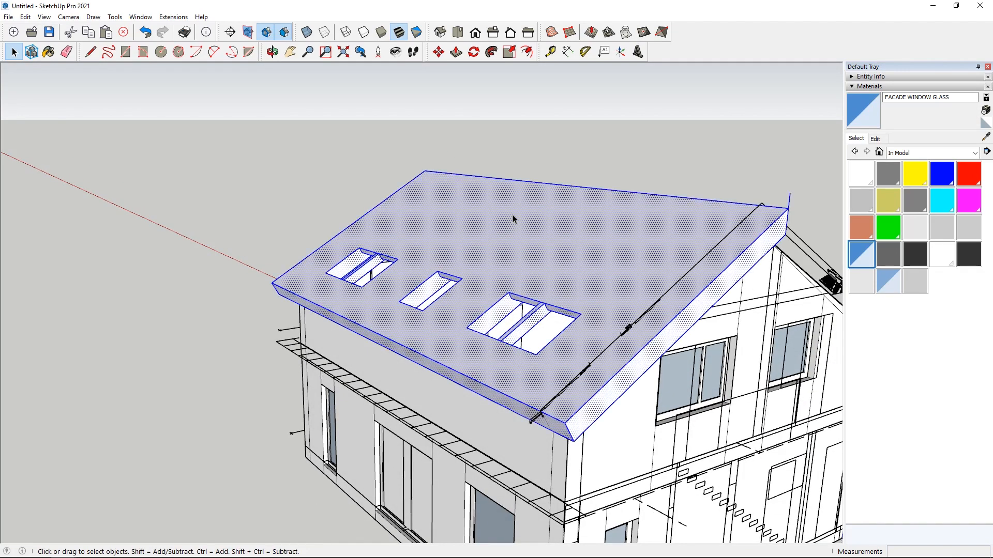
pyautogui.rightClick(443, 319)
pyautogui.click(466, 348)
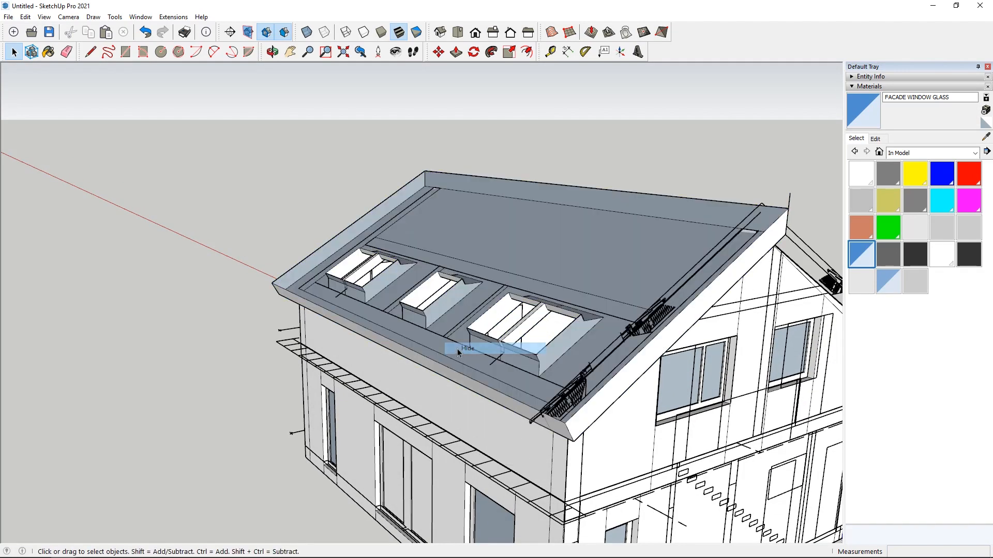
# Hide the upper-floor wall group beneath the roof slab.
pyautogui.scroll(5, 457, 348)
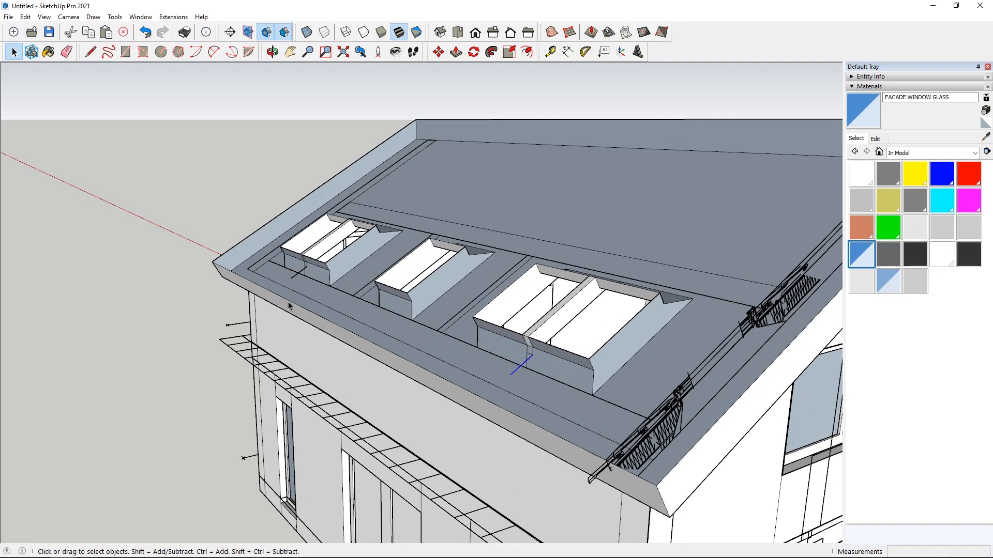
pyautogui.doubleClick(371, 317)
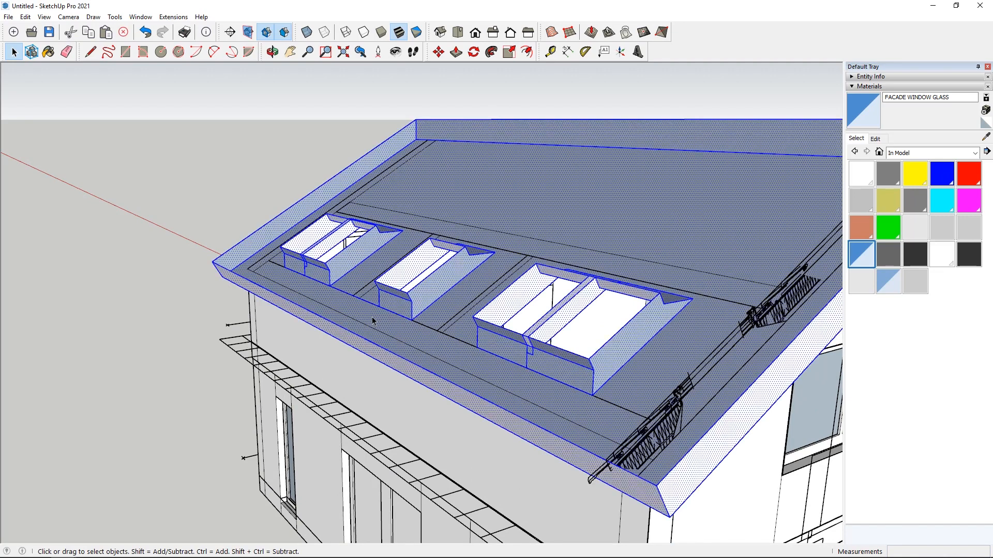
pyautogui.press('Escape')
pyautogui.click(409, 390)
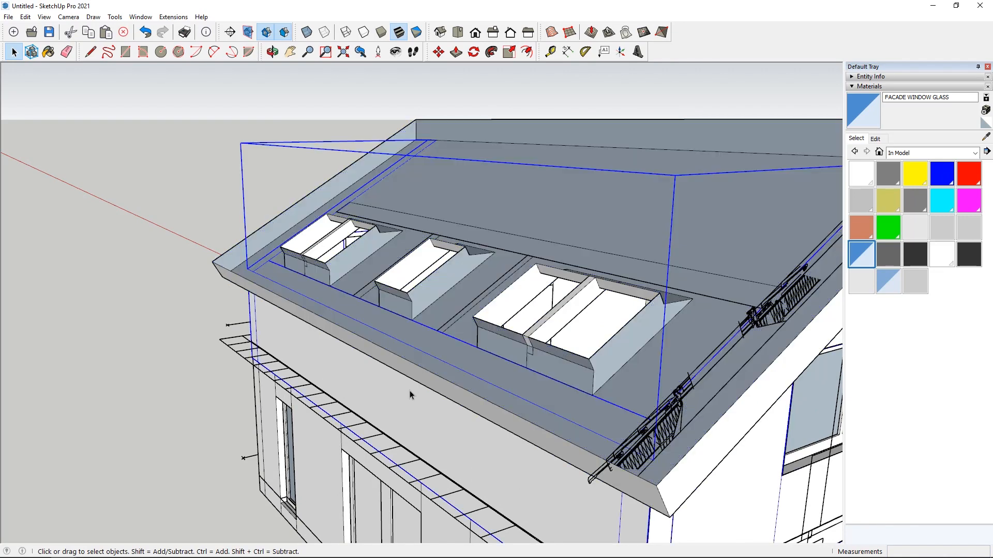
pyautogui.rightClick(410, 390)
pyautogui.click(435, 232)
# Delete the leftover edge running between the window openings on the roof slab's underside.
pyautogui.doubleClick(364, 303)
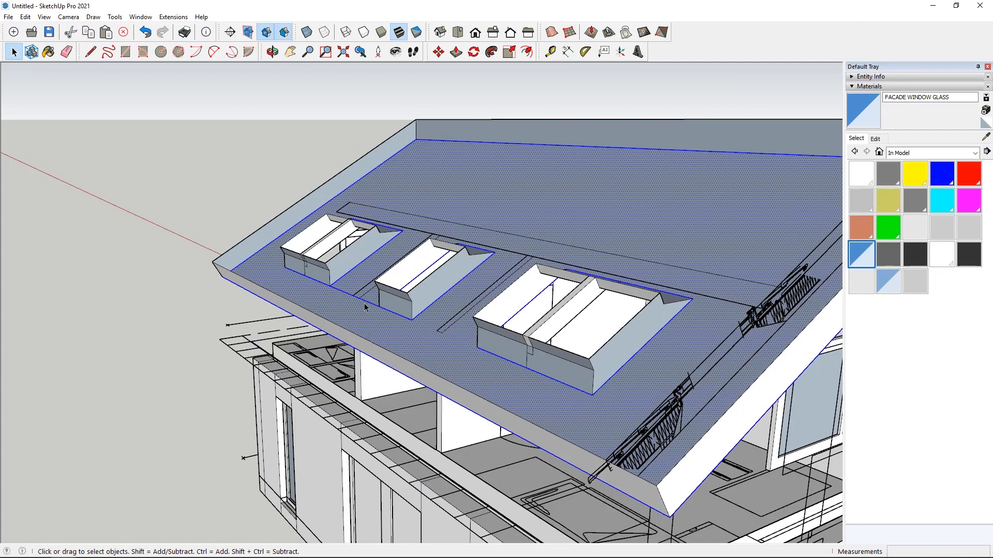
pyautogui.click(367, 303)
pyautogui.scroll(5, 370, 302)
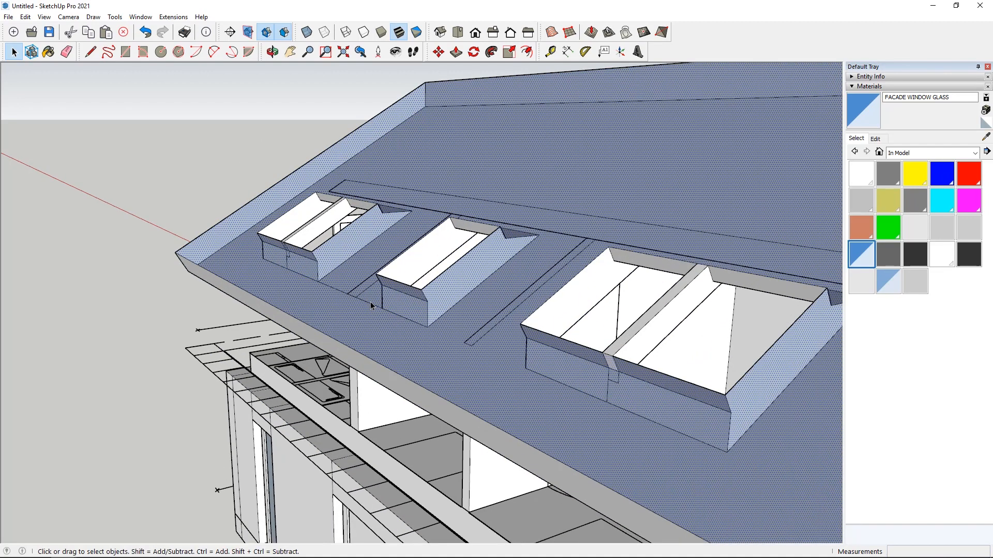
pyautogui.doubleClick(367, 330)
pyautogui.moveTo(367, 330); pyautogui.dragTo(437, 307, button='middle')
pyautogui.click(429, 287)
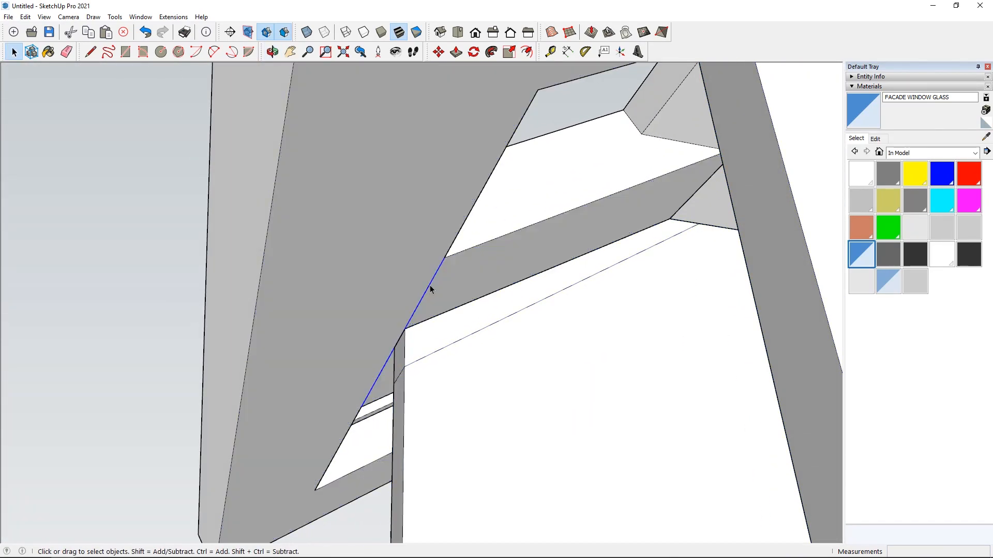
pyautogui.press('Delete')
# Select all connected geometry of the roof slab and unhide everything in the model.
pyautogui.moveTo(430, 284); pyautogui.dragTo(451, 230, button='middle')
pyautogui.tripleClick(470, 252)
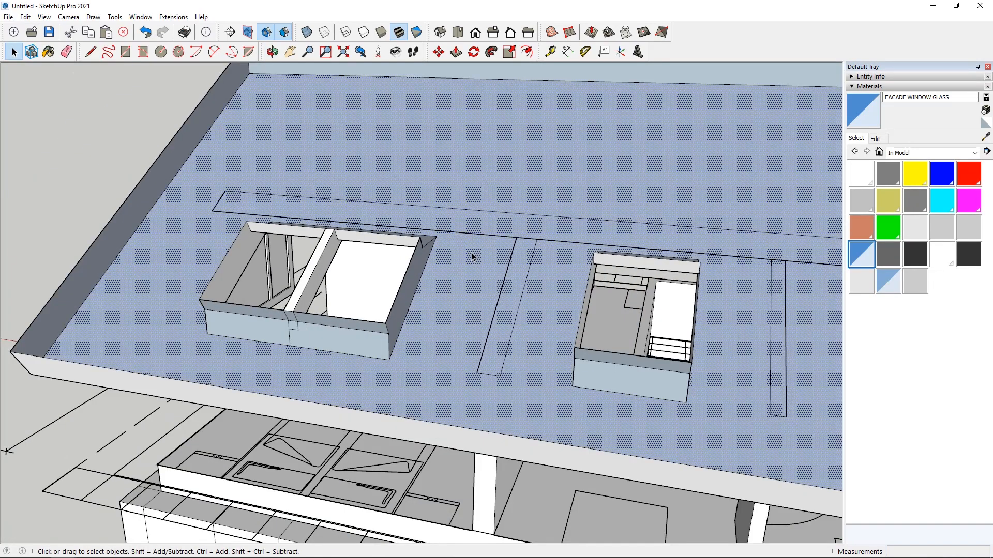
pyautogui.scroll(-2, 211, 224)
pyautogui.scroll(-3, 211, 224)
pyautogui.moveTo(319, 283); pyautogui.dragTo(2, 19, button='middle')
pyautogui.click(25, 19)
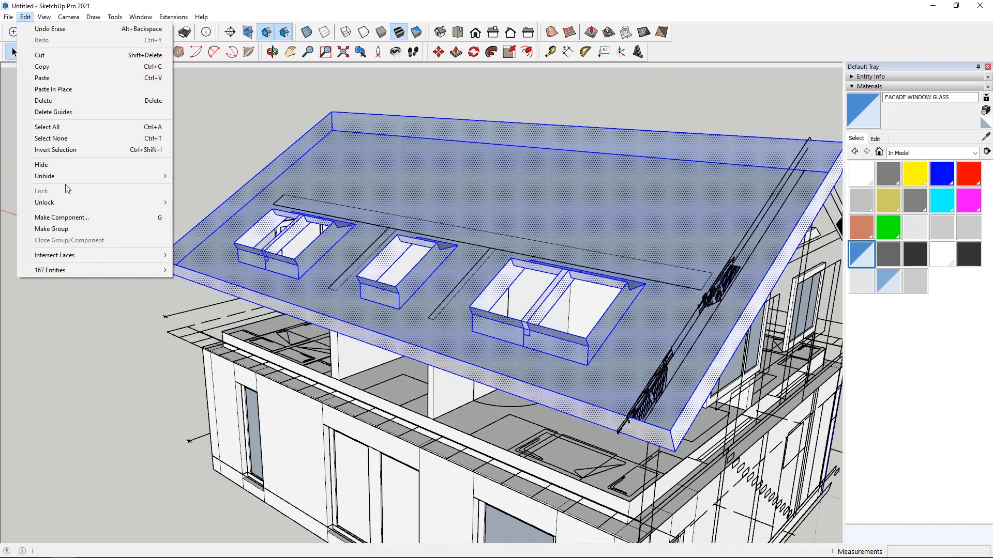
pyautogui.moveTo(161, 178)
pyautogui.click(191, 201)
# Delete the stray vertical line sticking up at the ridge end and make the whole roof slab a group.
pyautogui.scroll(-3, 242, 230)
pyautogui.moveTo(294, 263); pyautogui.dragTo(718, 111, button='middle')
pyautogui.scroll(4, 483, 239)
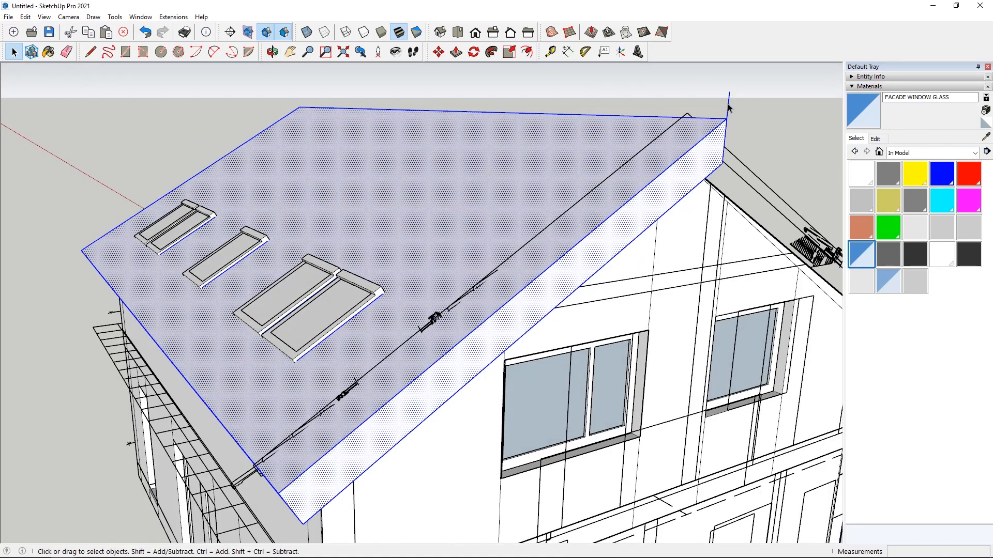
pyautogui.click(724, 100)
pyautogui.doubleClick(443, 173)
pyautogui.rightClick(443, 173)
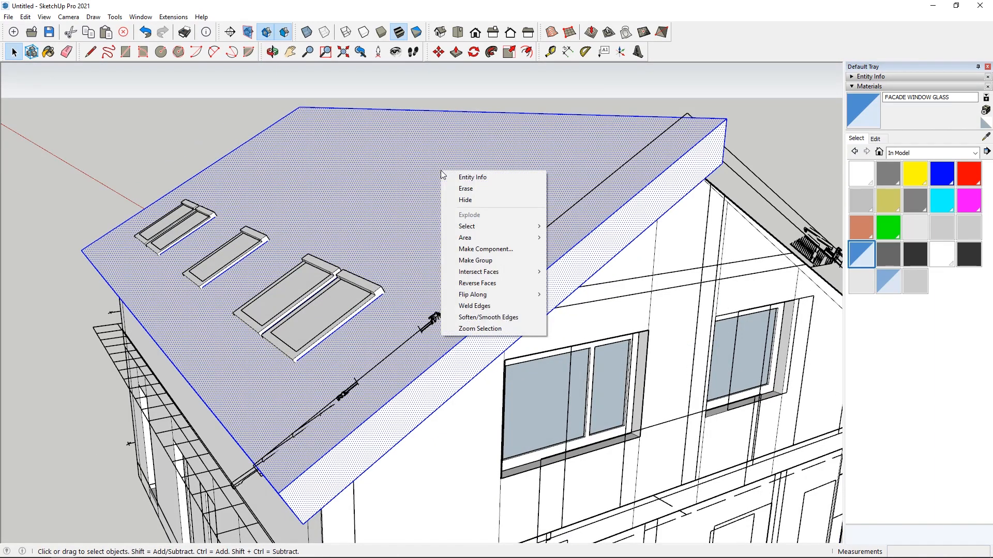
pyautogui.click(490, 268)
# Inside the roof group, select the outer roof surface with the strips between the paired windows and make it a group.
pyautogui.moveTo(490, 268); pyautogui.dragTo(658, 239, button='middle')
pyautogui.doubleClick(526, 199)
pyautogui.click(571, 173)
pyautogui.scroll(3, 667, 284)
pyautogui.moveTo(676, 327); pyautogui.dragTo(627, 309, button='middle')
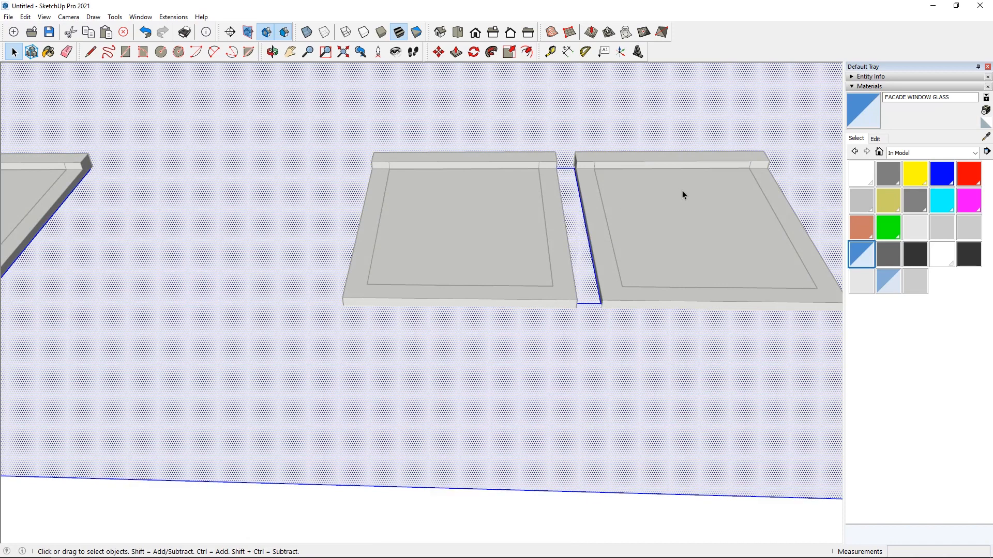
pyautogui.scroll(-5, 593, 212)
pyautogui.scroll(6, 176, 235)
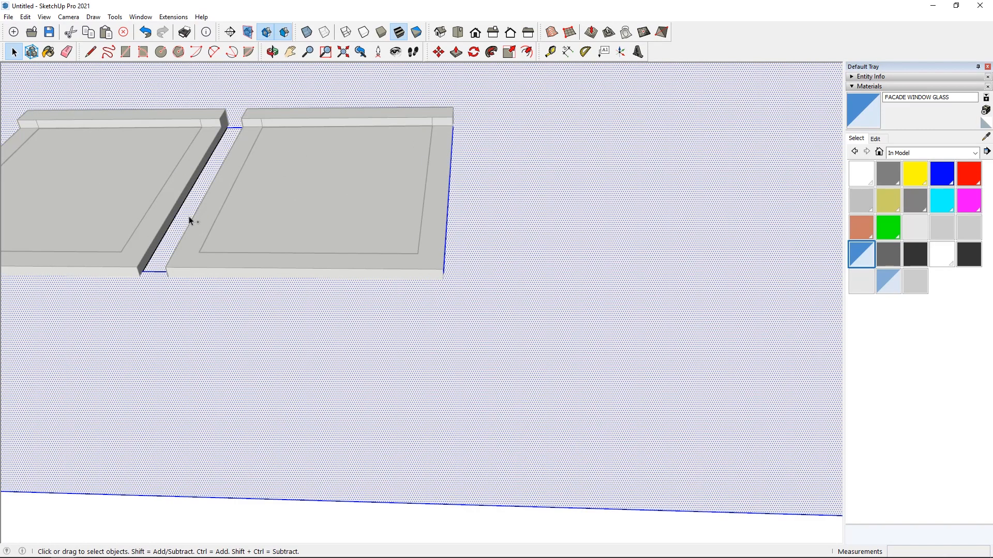
pyautogui.scroll(-8, 188, 217)
pyautogui.moveTo(497, 259); pyautogui.dragTo(289, 351, button='middle')
pyautogui.rightClick(396, 204)
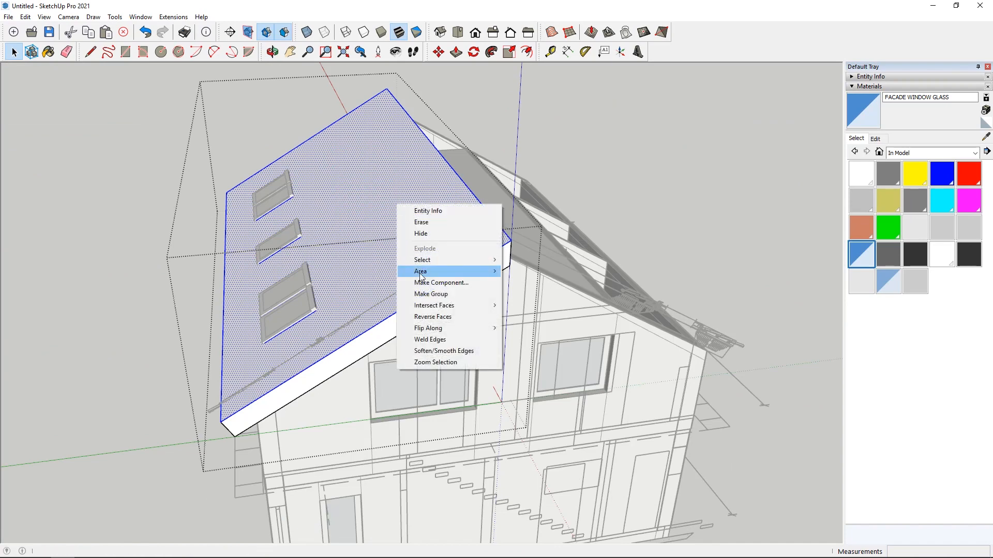
pyautogui.click(426, 294)
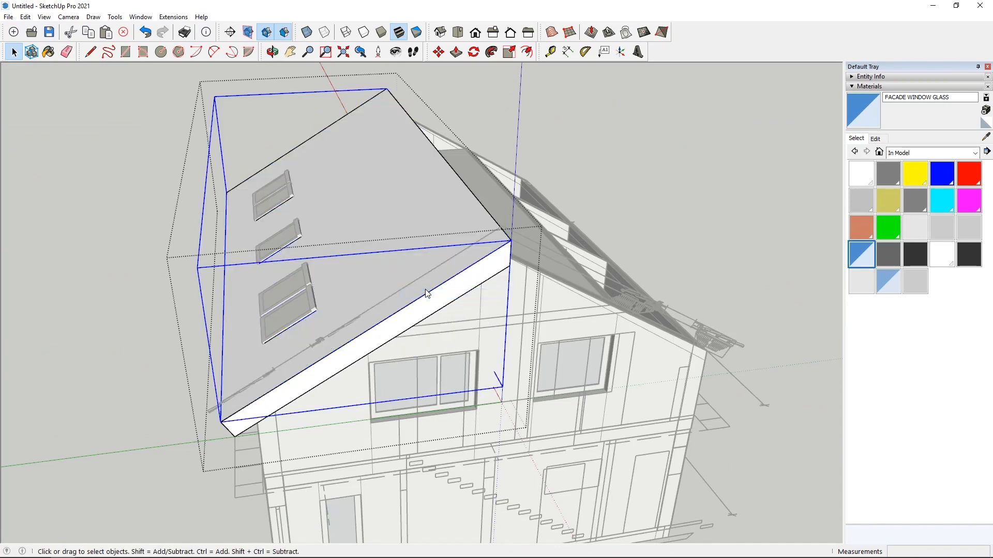
# Cut the outer surface group out of the roof slab group and paste it in place at model level.
pyautogui.hotkey('ctrl', 'x')
pyautogui.moveTo(324, 306); pyautogui.dragTo(763, 336, button='middle')
pyautogui.click(134, 135)
pyautogui.click(19, 19)
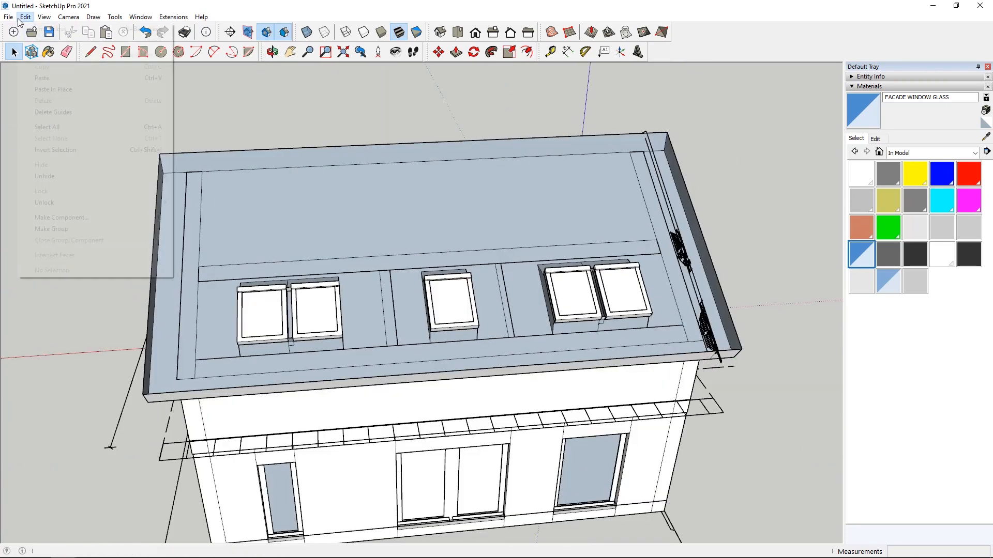
pyautogui.click(53, 90)
pyautogui.moveTo(532, 259); pyautogui.dragTo(361, 297, button='middle')
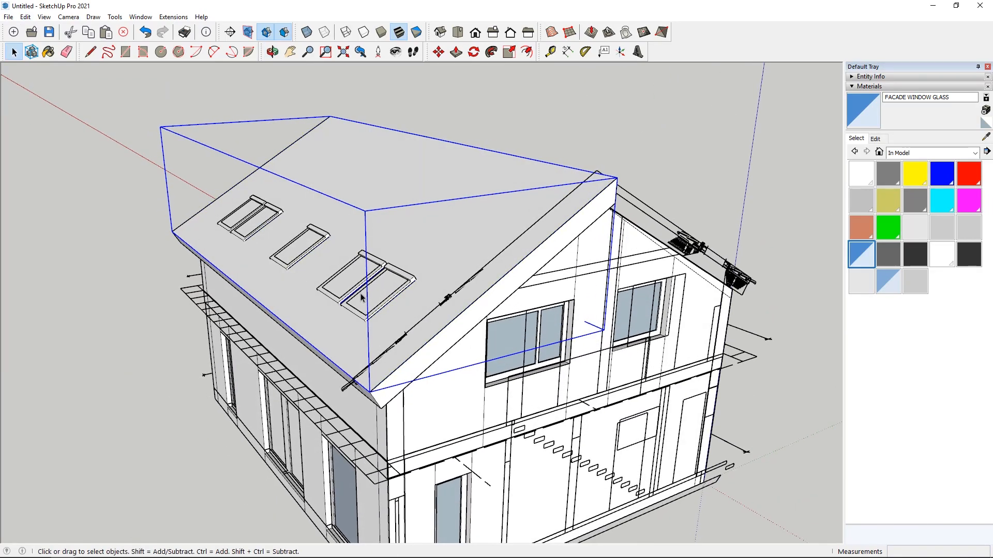
# Hide the roof slab group together with the outer surface group.
pyautogui.moveTo(641, 256); pyautogui.dragTo(401, 247, button='middle')
pyautogui.keyDown('ctrl'); pyautogui.click(416, 292); pyautogui.keyUp('ctrl')
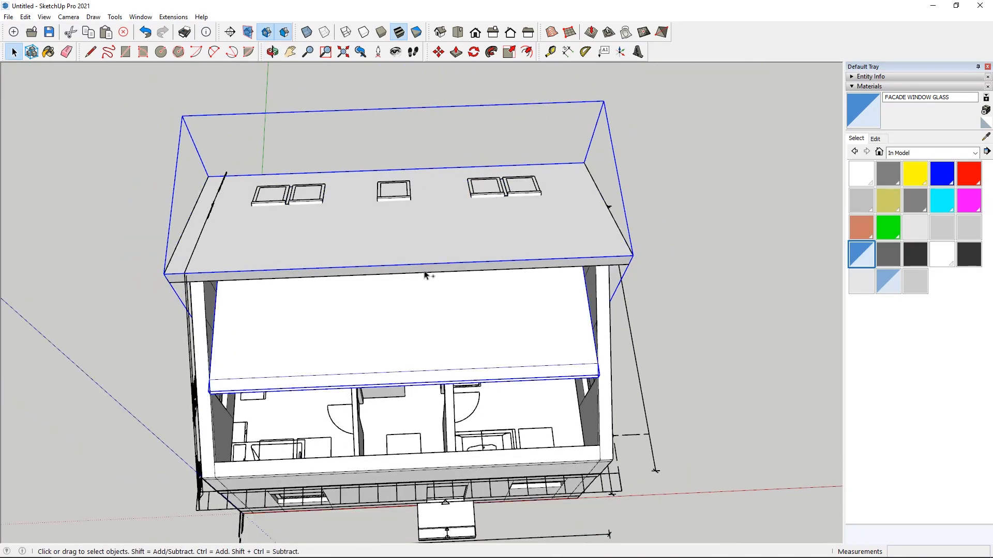
pyautogui.rightClick(425, 274)
pyautogui.click(450, 296)
# Examine the upper-floor layout from above, comparing the roof window positions on both sides of the ridge.
pyautogui.moveTo(450, 297); pyautogui.dragTo(416, 310, button='middle')
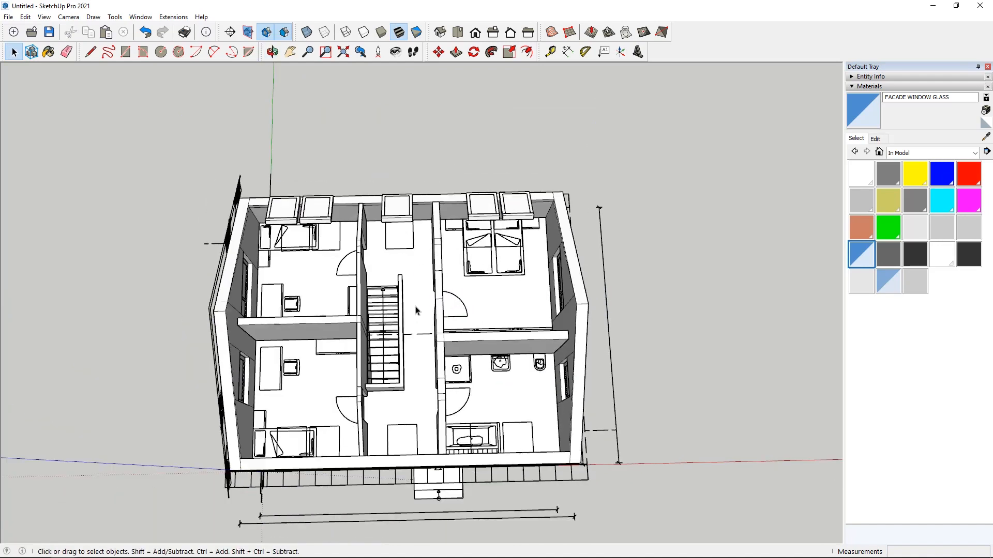
pyautogui.scroll(-2, 416, 310)
pyautogui.moveTo(407, 375); pyautogui.dragTo(410, 387, button='middle')
pyautogui.scroll(4, 494, 343)
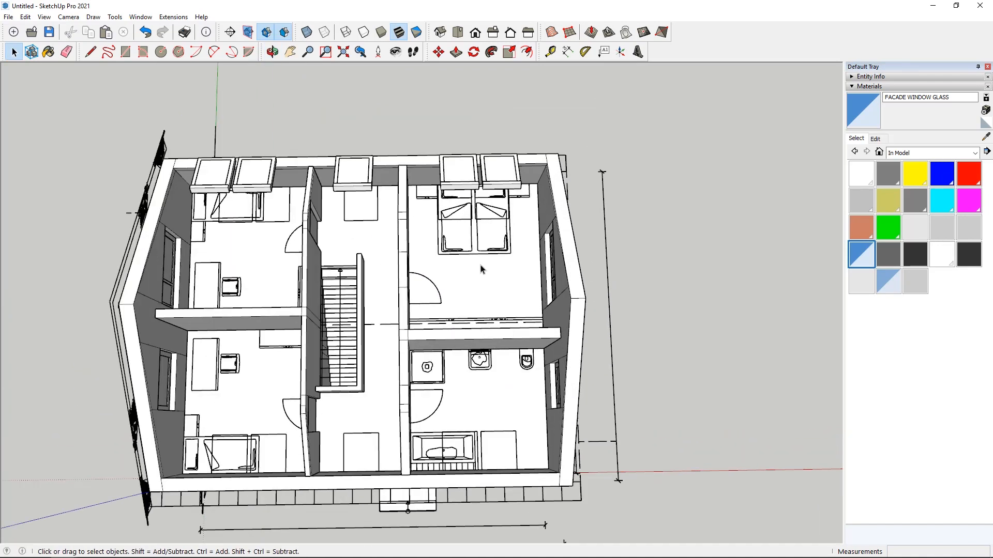
pyautogui.scroll(2, 494, 237)
pyautogui.scroll(-1, 475, 242)
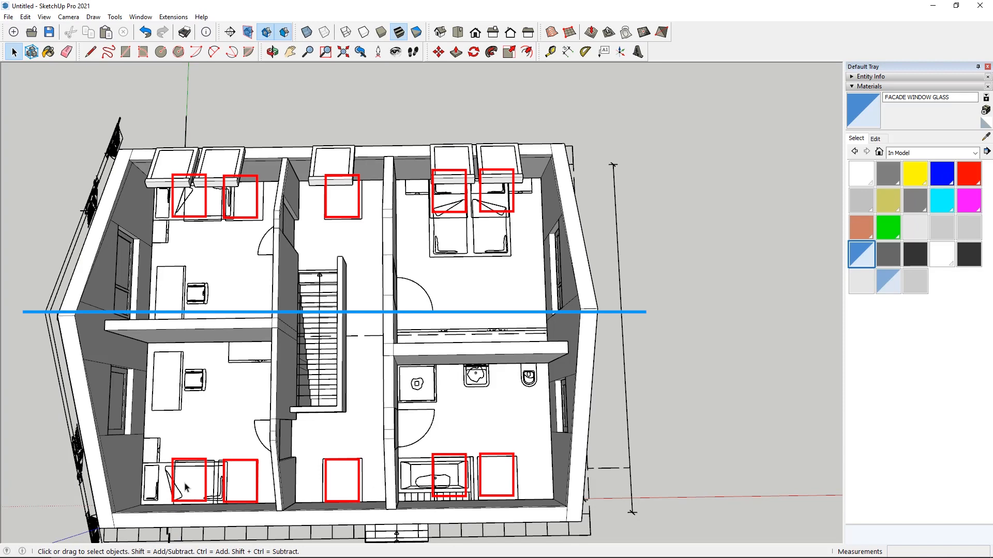
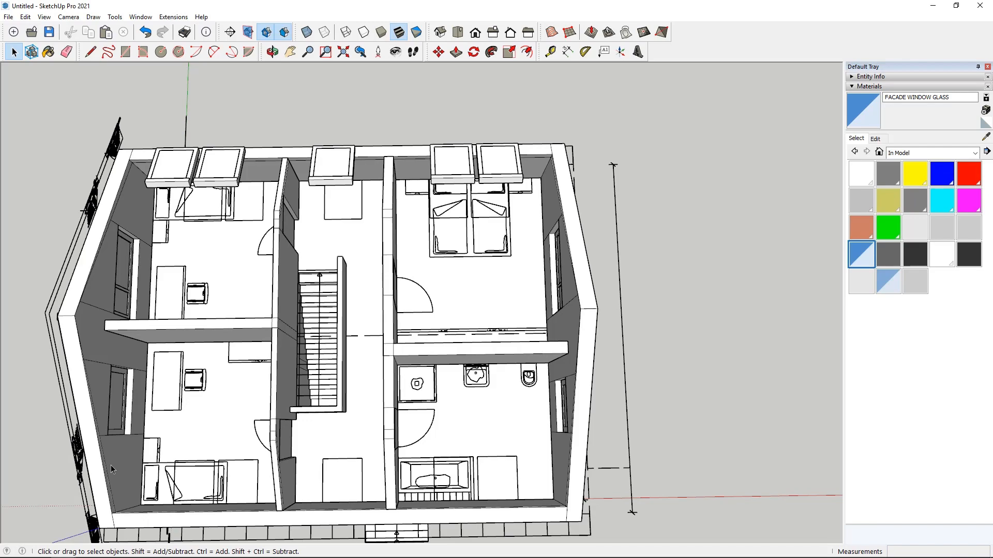
pyautogui.scroll(-4, 448, 295)
pyautogui.moveTo(448, 294); pyautogui.dragTo(599, 135, button='middle')
pyautogui.scroll(5, 354, 259)
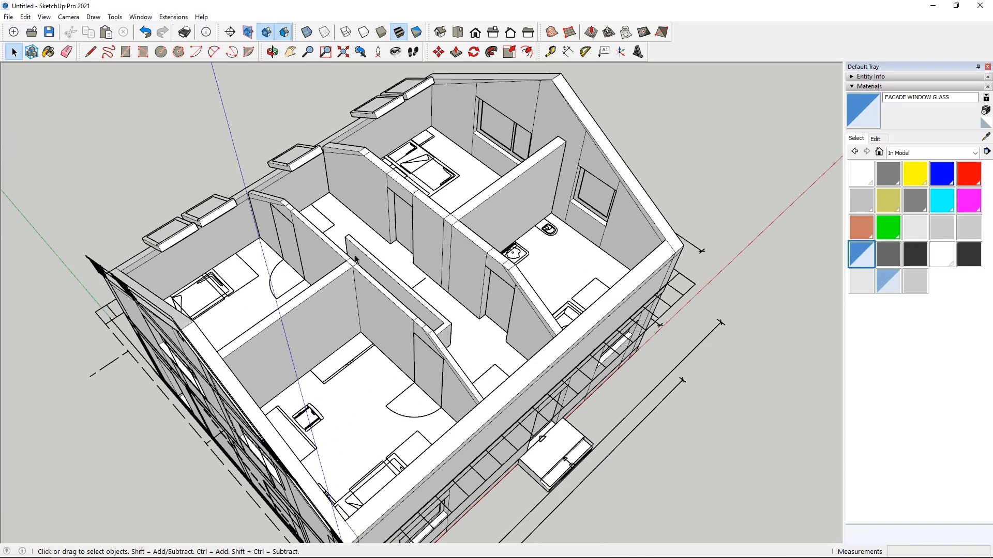
pyautogui.moveTo(323, 179); pyautogui.dragTo(305, 121, button='middle')
# Unhide all hidden objects to bring back the roof.
pyautogui.click(25, 17)
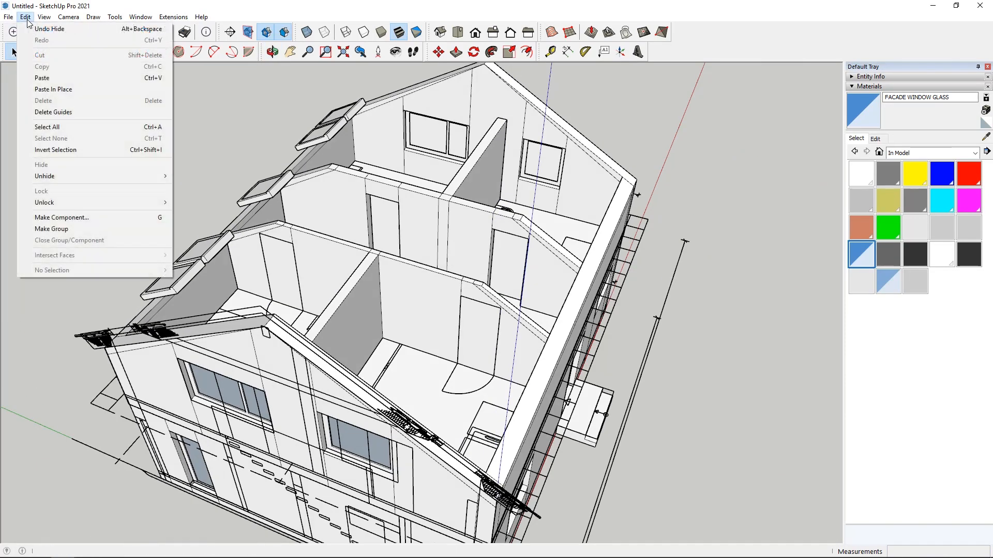
pyautogui.moveTo(56, 176)
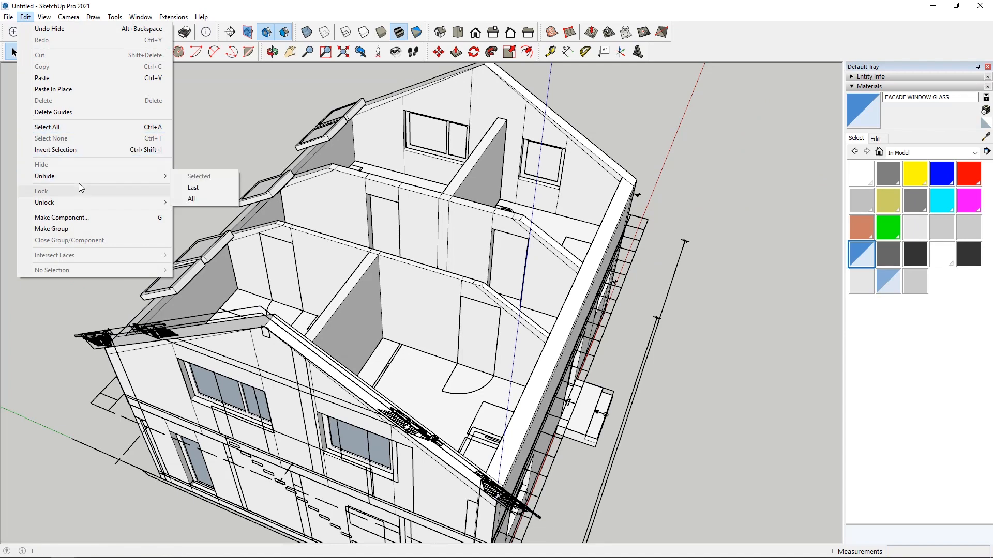
pyautogui.click(223, 200)
# Copy the outer roof slope together with all its roof windows about 756.6 cm away, into the free space beside the house.
pyautogui.moveTo(222, 200); pyautogui.dragTo(408, 155, button='middle')
pyautogui.scroll(6, 343, 200)
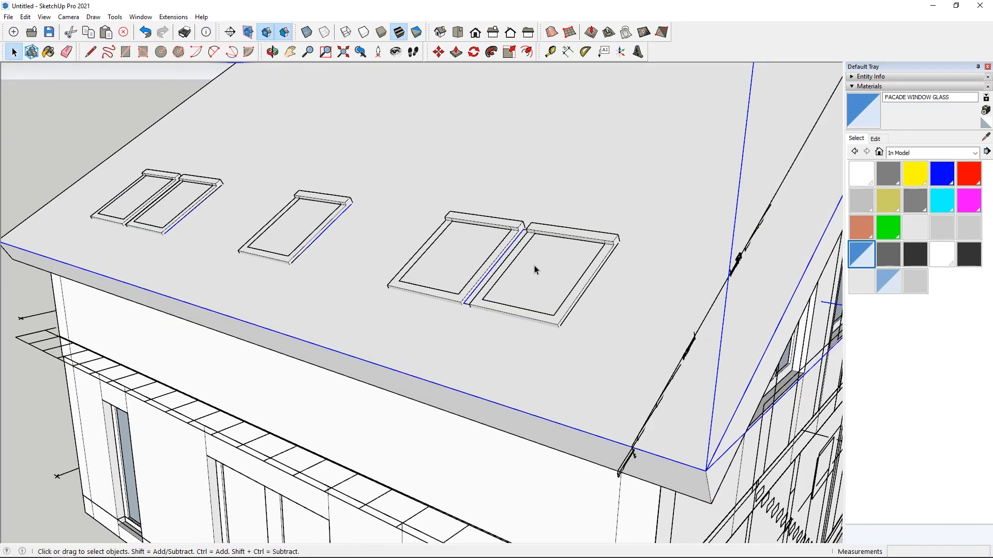
pyautogui.scroll(2, 536, 254)
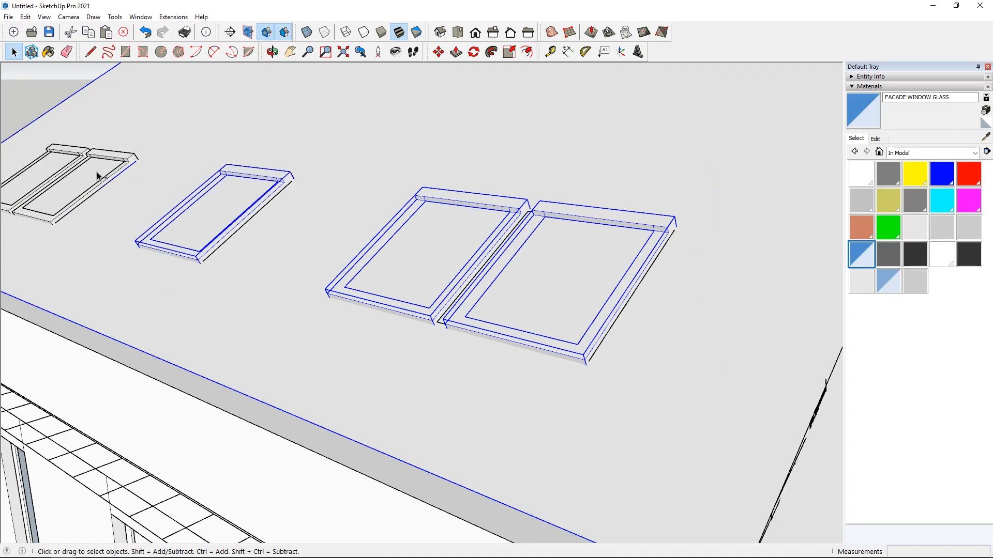
pyautogui.keyDown('ctrl'); pyautogui.click(51, 160); pyautogui.keyUp('ctrl')
pyautogui.scroll(-4, 325, 191)
pyautogui.moveTo(583, 199); pyautogui.dragTo(358, 201, button='middle')
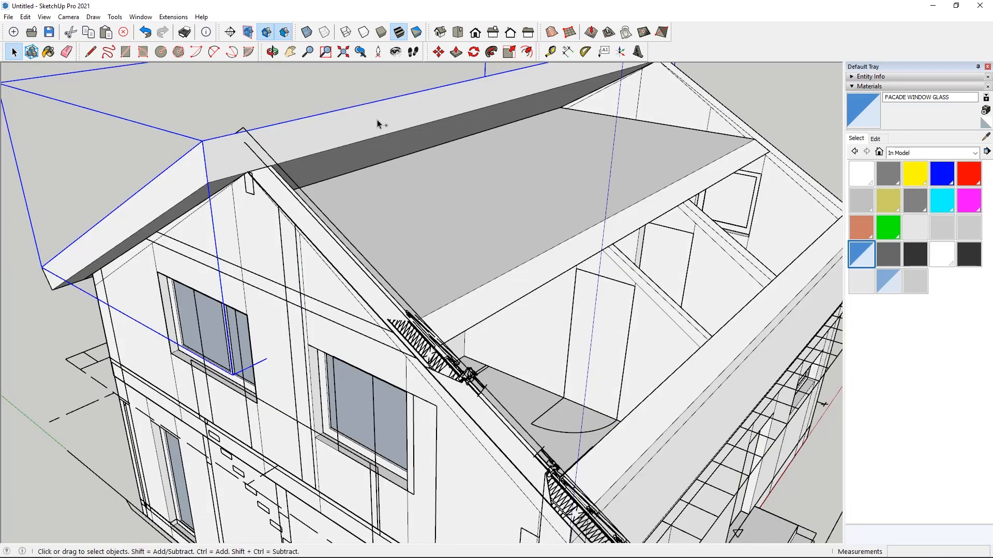
pyautogui.moveTo(377, 120); pyautogui.dragTo(486, 126, button='middle')
pyautogui.click(442, 56)
pyautogui.moveTo(336, 155); pyautogui.dragTo(441, 162, button='middle')
pyautogui.press('ctrl')
pyautogui.click(441, 162)
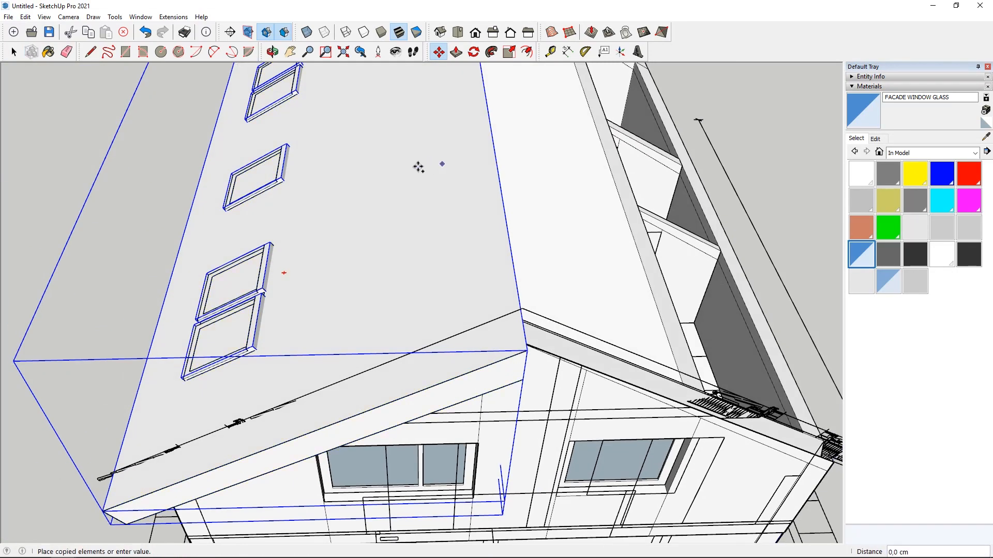
pyautogui.scroll(-3, 390, 165)
pyautogui.moveTo(128, 235); pyautogui.dragTo(339, 251, button='middle')
pyautogui.click(315, 198)
# Flip the copied roof slope and its windows along the green direction.
pyautogui.rightClick(314, 197)
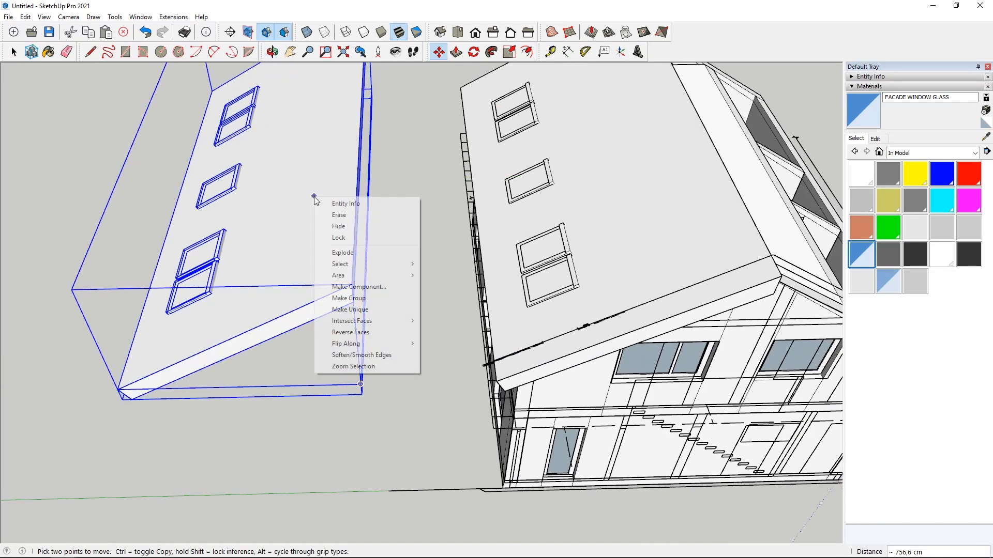
pyautogui.moveTo(374, 344)
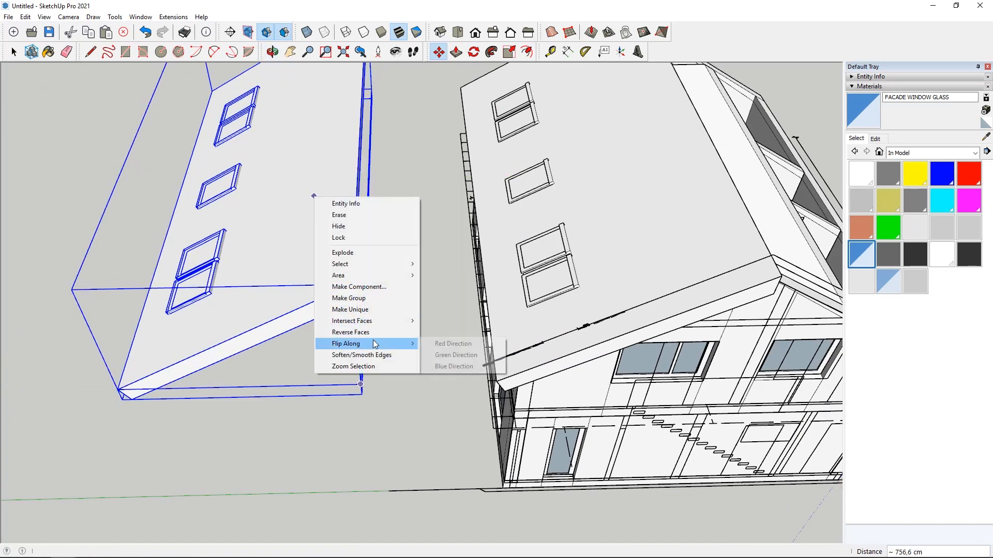
pyautogui.click(472, 352)
# Move the mirrored roof slope with its windows onto the house so its upper edge meets the ridge line.
pyautogui.moveTo(341, 224); pyautogui.dragTo(213, 174, button='middle')
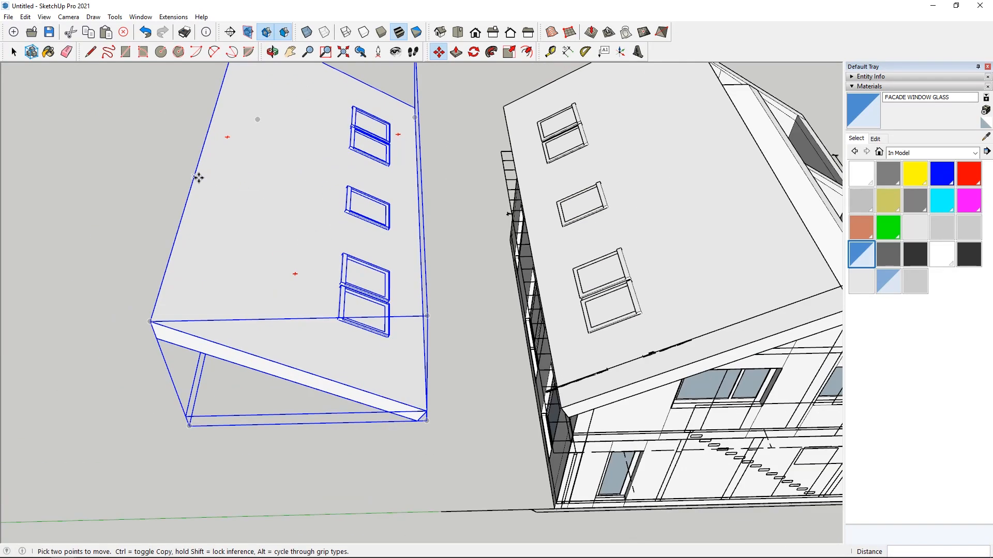
pyautogui.click(198, 178)
pyautogui.moveTo(284, 177); pyautogui.dragTo(506, 229, button='middle')
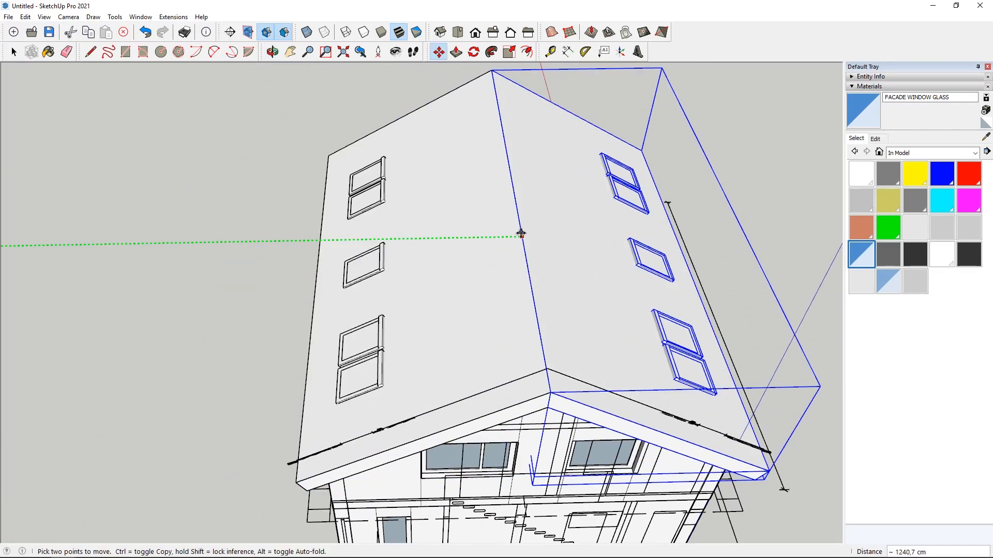
pyautogui.click(11, 54)
# Draw a ground circle of about 15 m radius centred on the house's base corner on the red axis.
pyautogui.scroll(-5, 326, 273)
pyautogui.moveTo(326, 272); pyautogui.dragTo(628, 369, button='middle')
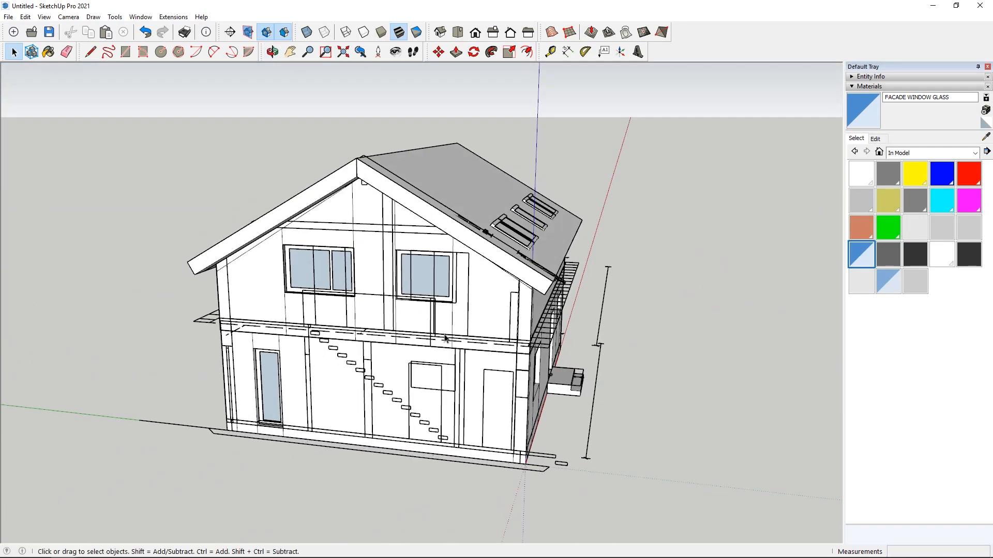
pyautogui.moveTo(411, 329); pyautogui.dragTo(346, 285, button='middle')
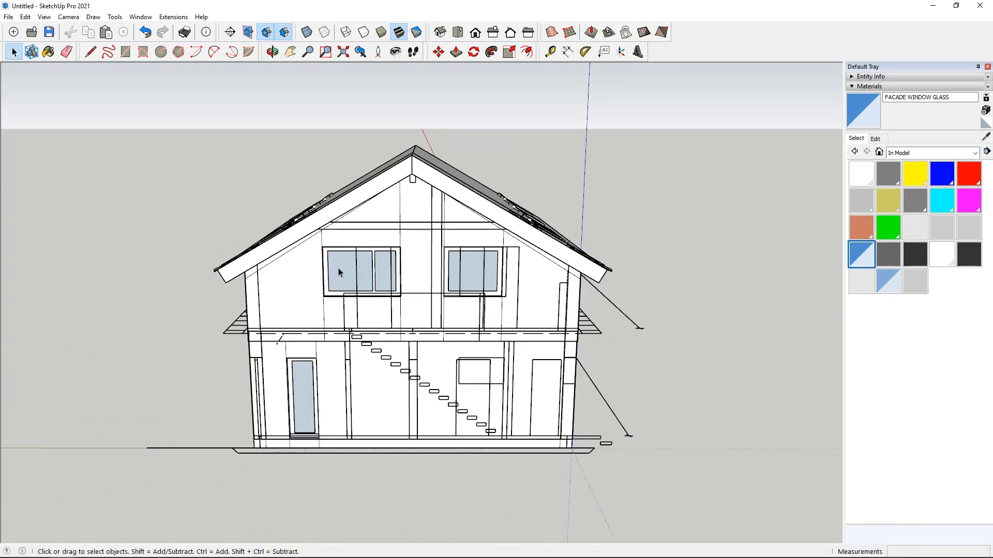
pyautogui.moveTo(214, 355); pyautogui.dragTo(278, 425, button='middle')
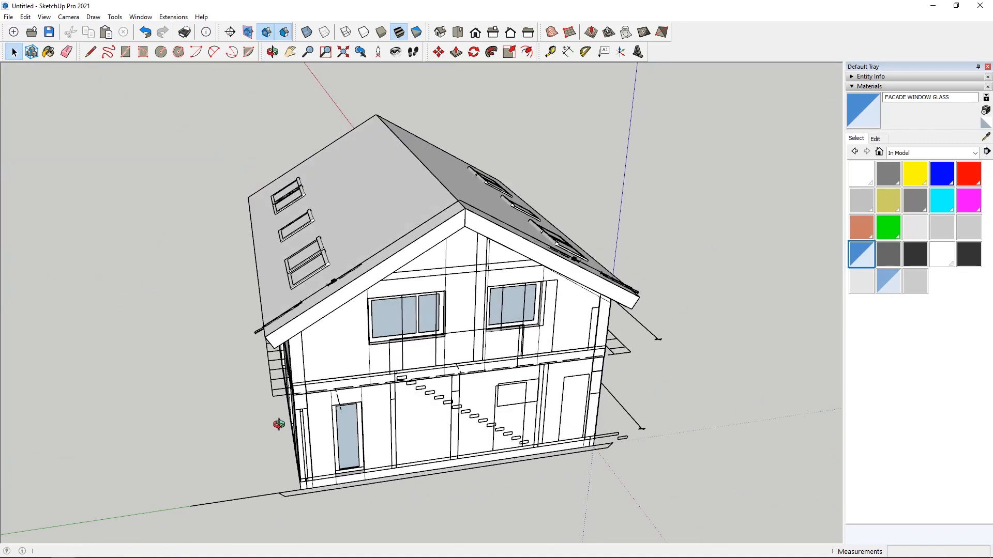
pyautogui.press('c')
pyautogui.moveTo(337, 151); pyautogui.dragTo(428, 405, button='middle')
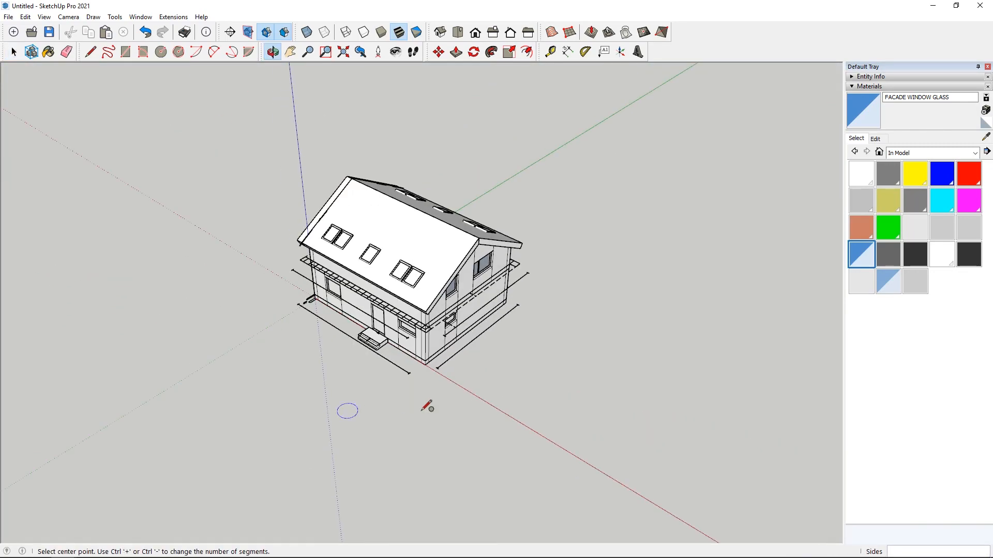
pyautogui.scroll(6, 422, 370)
pyautogui.scroll(2, 396, 316)
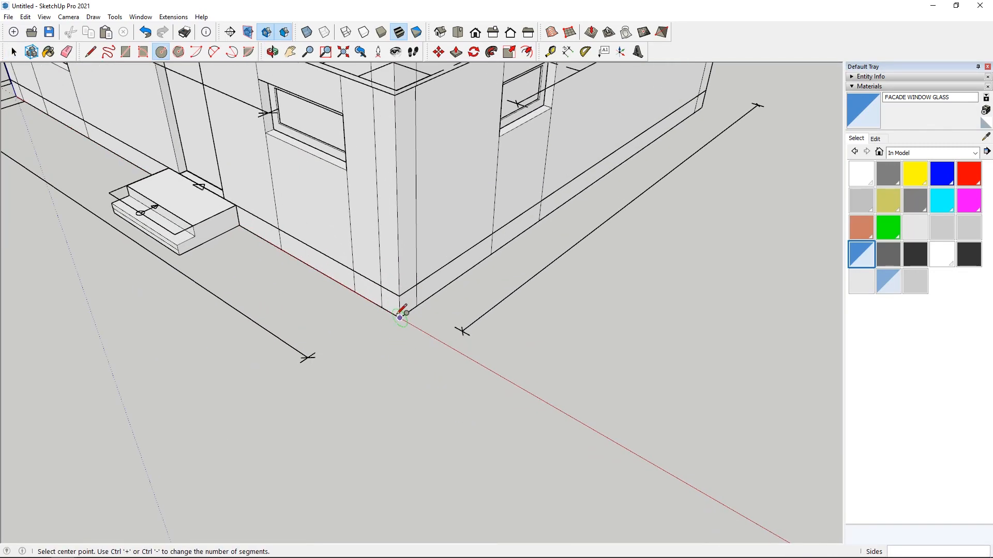
pyautogui.scroll(3, 400, 317)
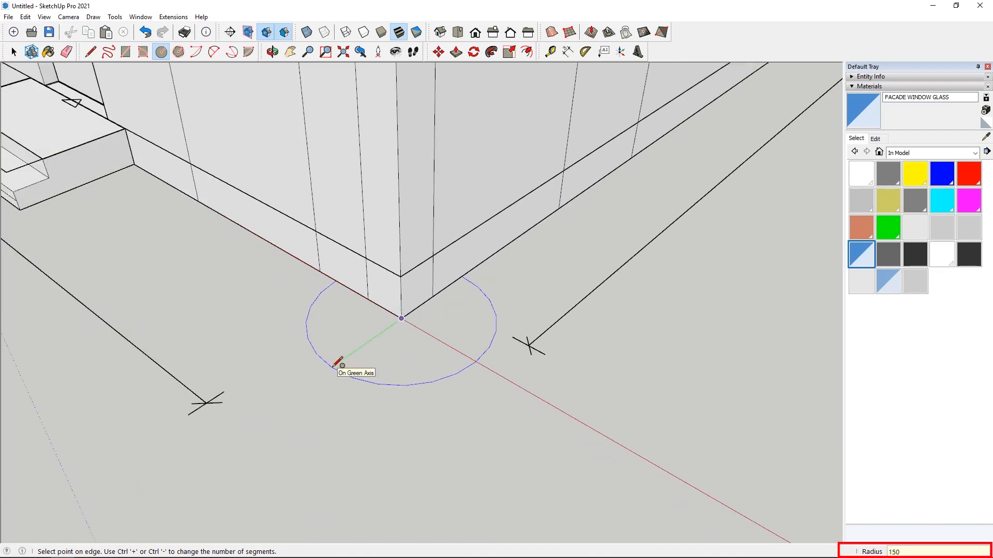
pyautogui.press('Return')
# Draw a second ground circle of the same radius centred on the other base corner of that gable wall.
pyautogui.scroll(-5, 337, 360)
pyautogui.moveTo(337, 360); pyautogui.dragTo(416, 263, button='middle')
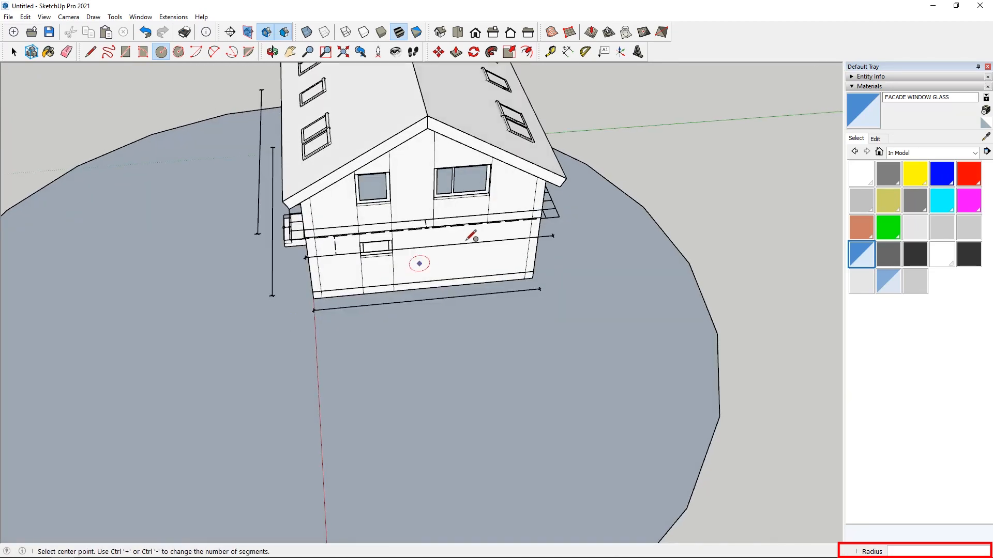
pyautogui.scroll(5, 567, 295)
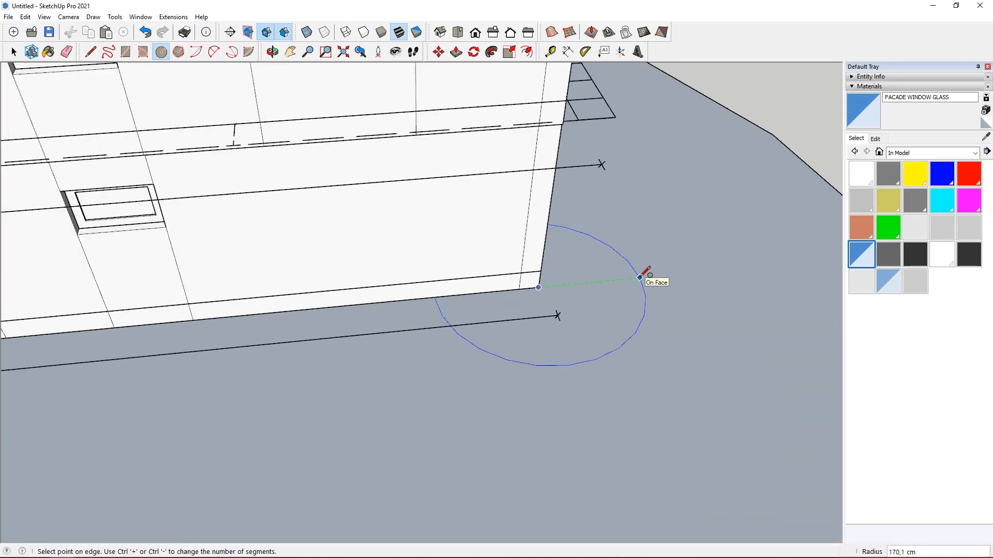
pyautogui.write('0m')
pyautogui.press('Return')
# Draw a third ground circle of the same radius centred on the far base corner of the adjoining long wall.
pyautogui.scroll(-5, 640, 277)
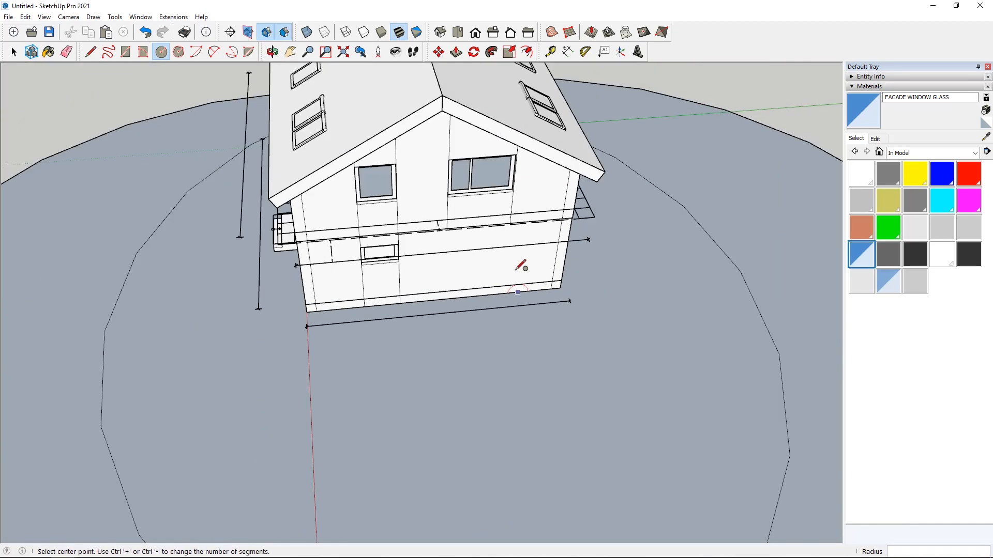
pyautogui.moveTo(521, 266); pyautogui.dragTo(623, 369, button='middle')
pyautogui.scroll(5, 623, 369)
pyautogui.scroll(3, 633, 374)
pyautogui.click(631, 375)
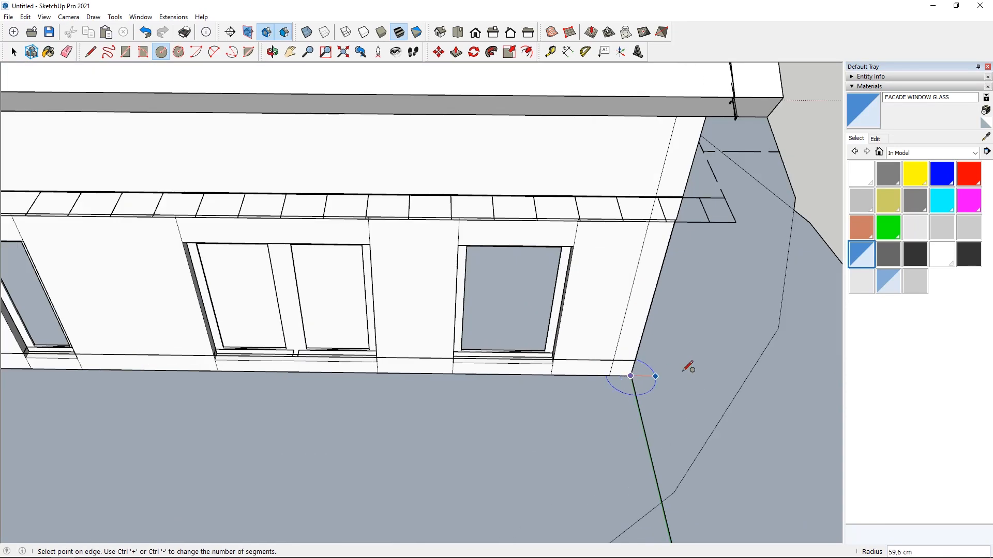
pyautogui.press('Return')
pyautogui.scroll(-5, 687, 369)
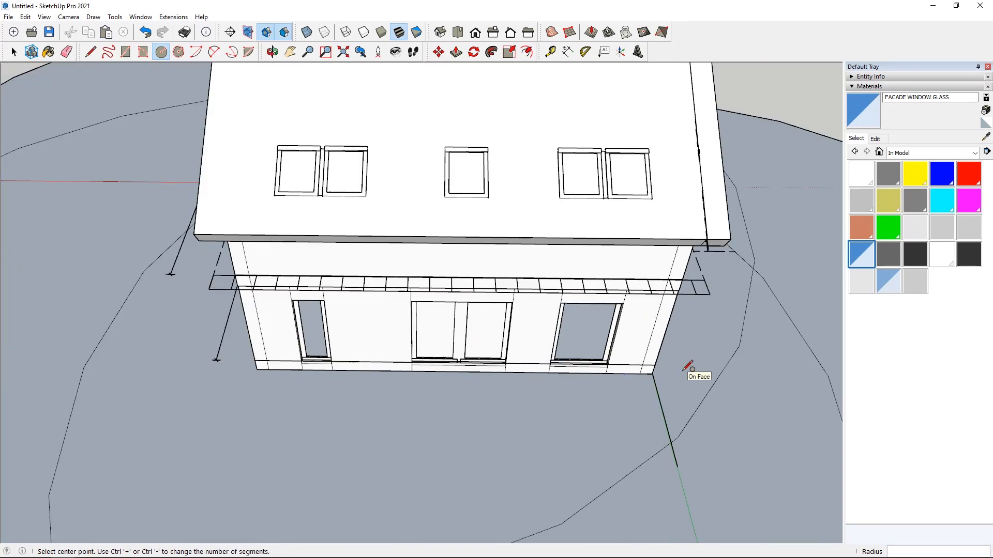
# Draw a fourth ground circle of the same radius centred on the house corner at the origin.
pyautogui.moveTo(693, 372); pyautogui.dragTo(594, 266, button='middle')
pyautogui.press('space')
pyautogui.scroll(5, 405, 247)
pyautogui.scroll(-5, 405, 247)
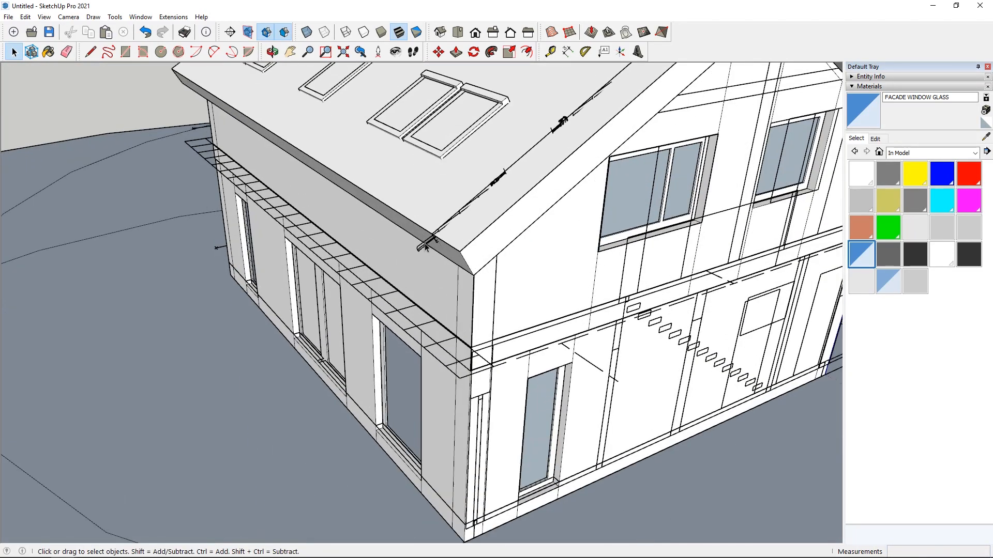
pyautogui.moveTo(405, 247); pyautogui.dragTo(163, 4, button='middle')
pyautogui.scroll(-5, 609, 376)
pyautogui.click(125, 51)
pyautogui.scroll(5, 512, 368)
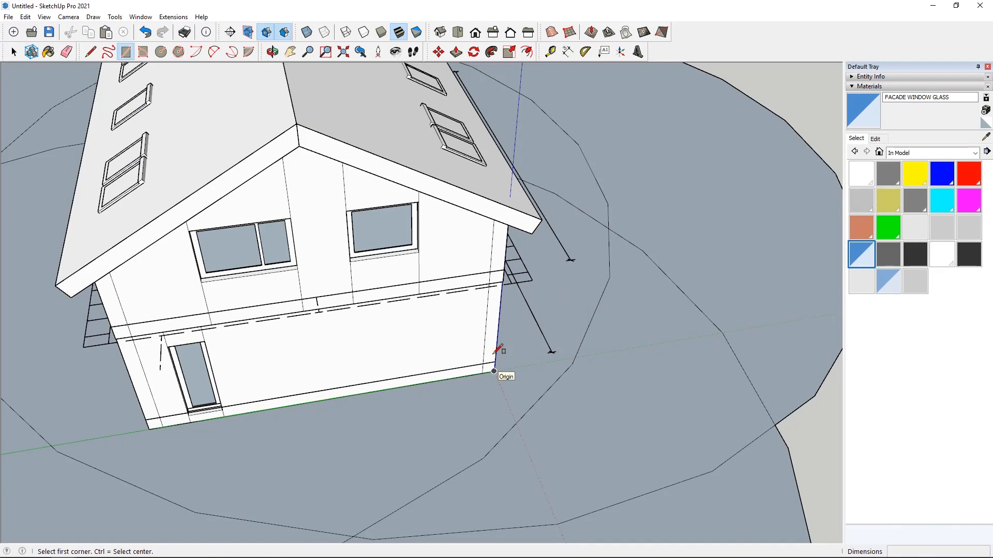
pyautogui.scroll(5, 493, 370)
pyautogui.click(494, 371)
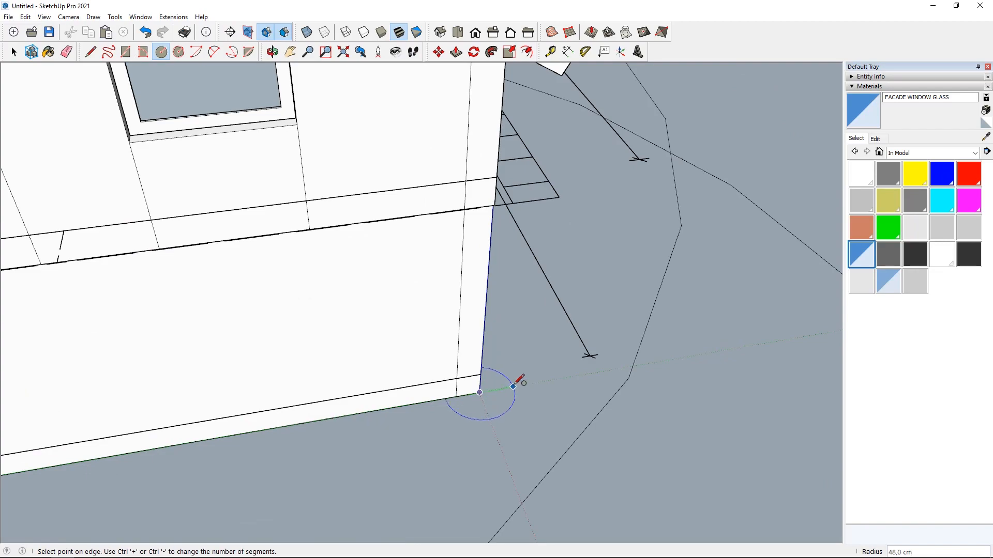
pyautogui.click(515, 386)
pyautogui.scroll(-10, 515, 385)
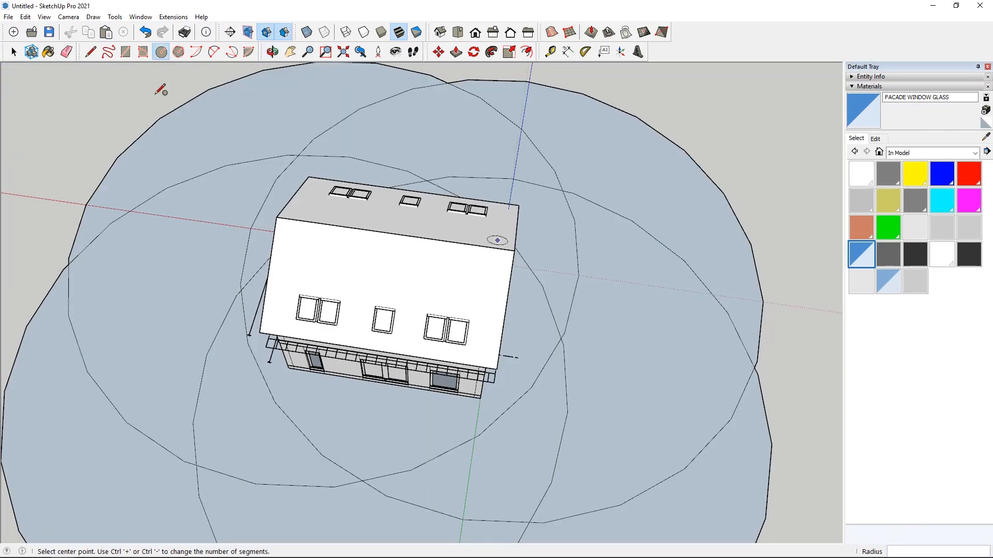
# Select all connected geometry of the four overlapping circles and make it a group.
pyautogui.click(12, 52)
pyautogui.scroll(1, 700, 335)
pyautogui.tripleClick(677, 308)
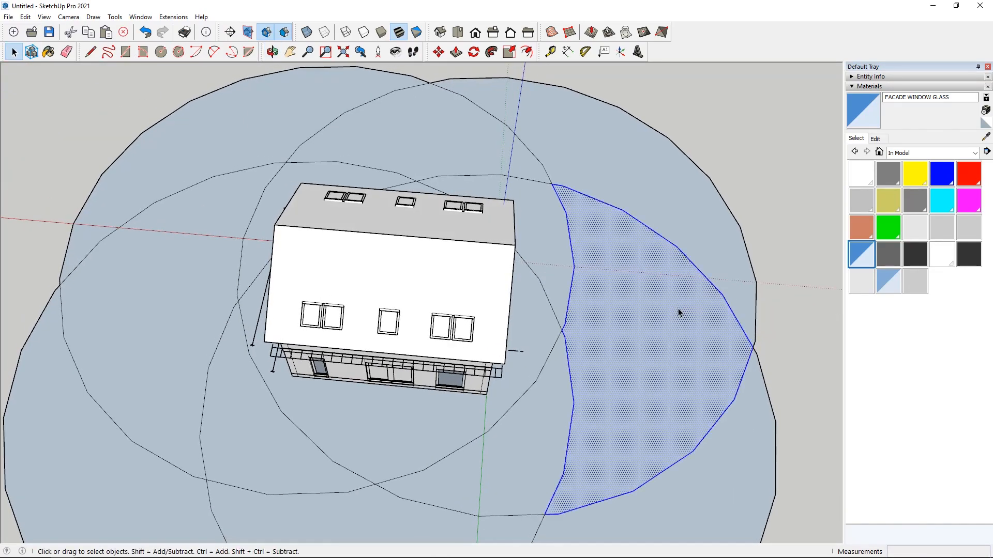
pyautogui.rightClick(678, 308)
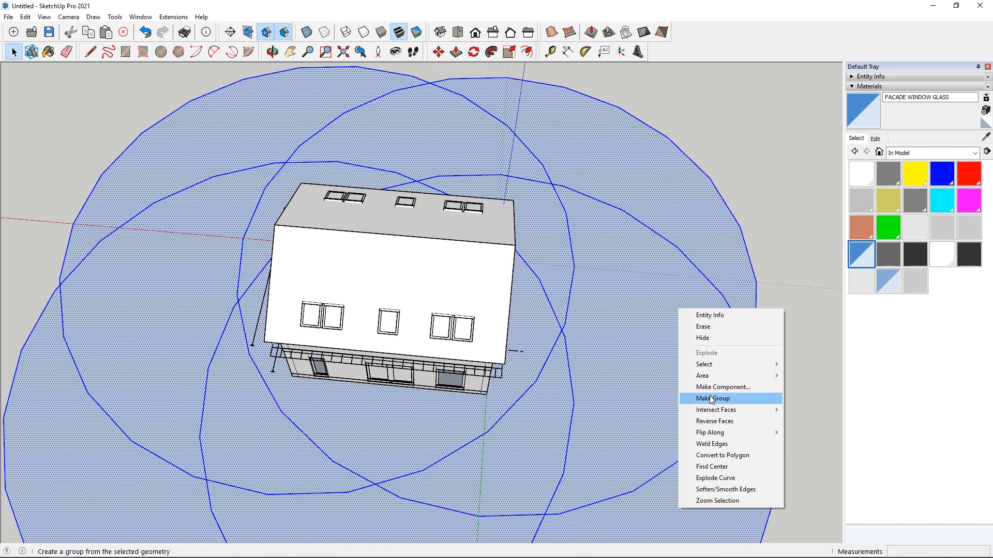
pyautogui.click(712, 399)
# Copy the circle group along the red axis until it lies clear of the original beside the house.
pyautogui.moveTo(712, 399)
pyautogui.mouseDown(button='middle')
pyautogui.moveTo(468, 304)
pyautogui.moveTo(480, 252)
pyautogui.moveTo(472, 346)
pyautogui.moveTo(516, 500)
pyautogui.moveTo(383, 254)
pyautogui.moveTo(396, 295)
pyautogui.mouseUp(button='middle')
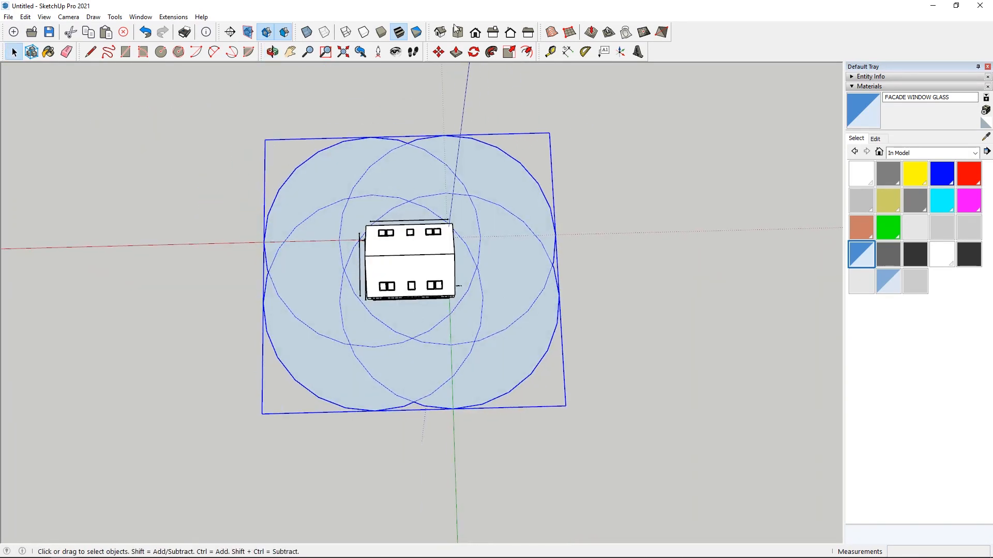
pyautogui.click(438, 51)
pyautogui.click(490, 298)
pyautogui.scroll(-3, 522, 295)
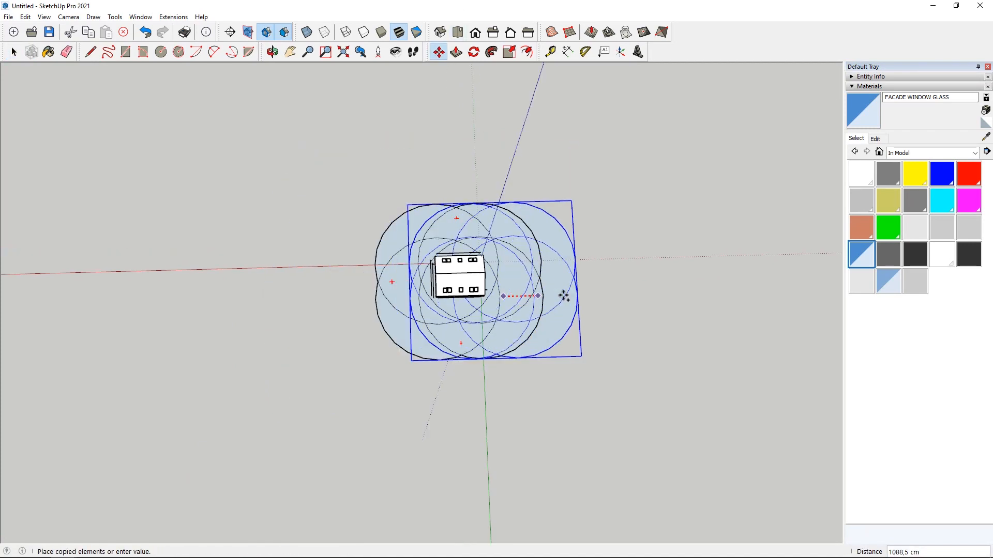
pyautogui.keyDown('shift'); pyautogui.moveTo(563, 297); pyautogui.dragTo(391, 296, button='middle'); pyautogui.keyUp('shift')
pyautogui.click(509, 292)
# Draw two crossing lines between the opposite inner intersection points of the copied circles to locate their common centre.
pyautogui.scroll(4, 507, 290)
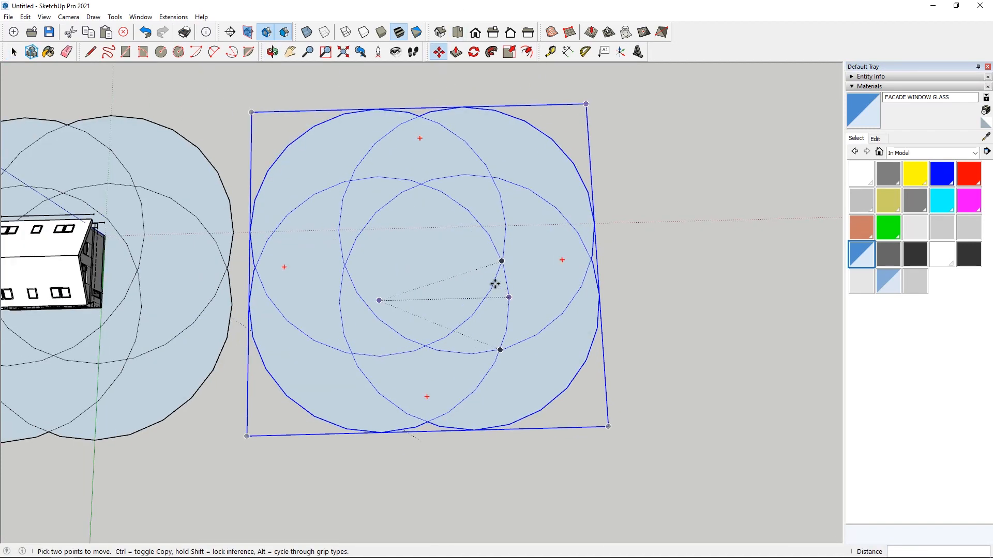
pyautogui.click(90, 52)
pyautogui.scroll(3, 388, 295)
pyautogui.click(447, 371)
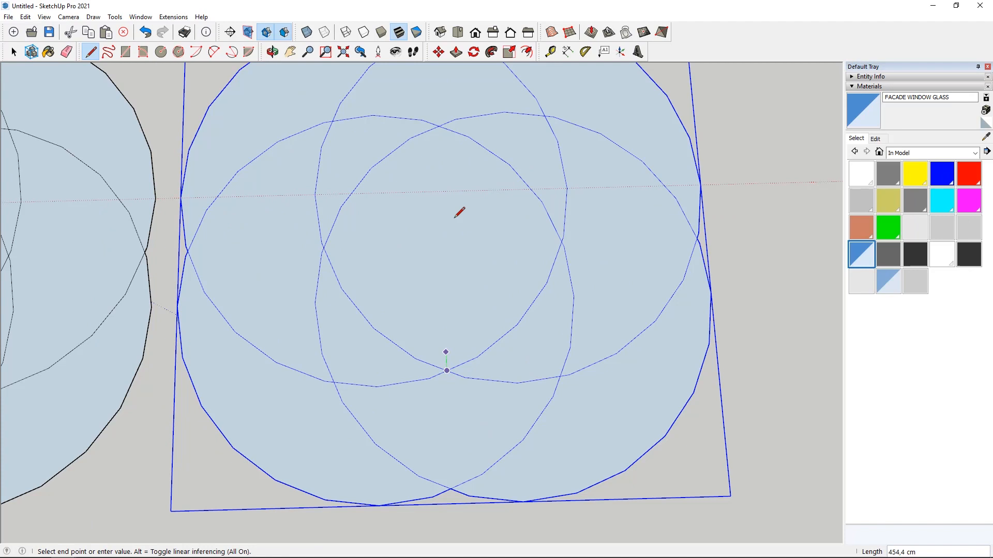
pyautogui.click(438, 125)
pyautogui.click(324, 248)
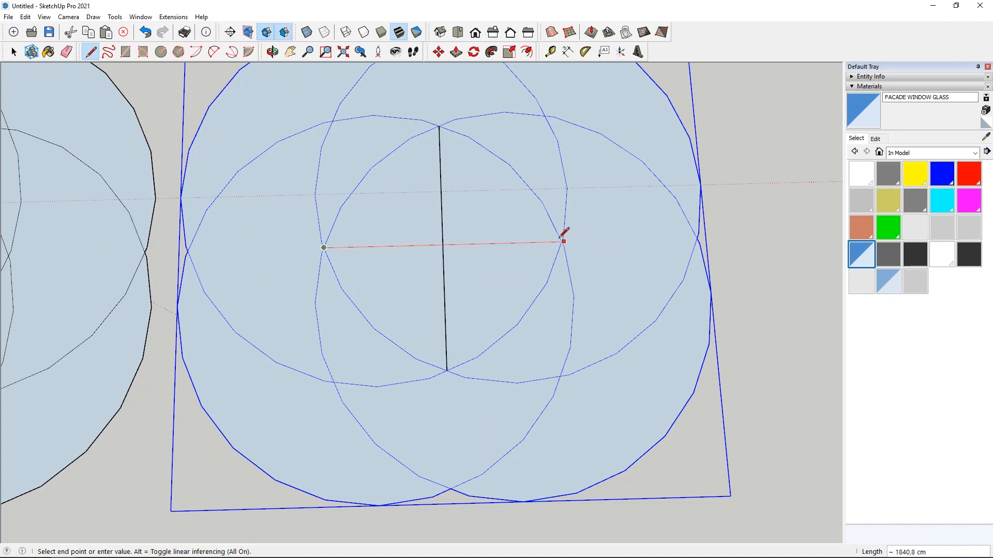
pyautogui.click(562, 241)
# Group the two crossing centre lines on the copied circles.
pyautogui.click(14, 52)
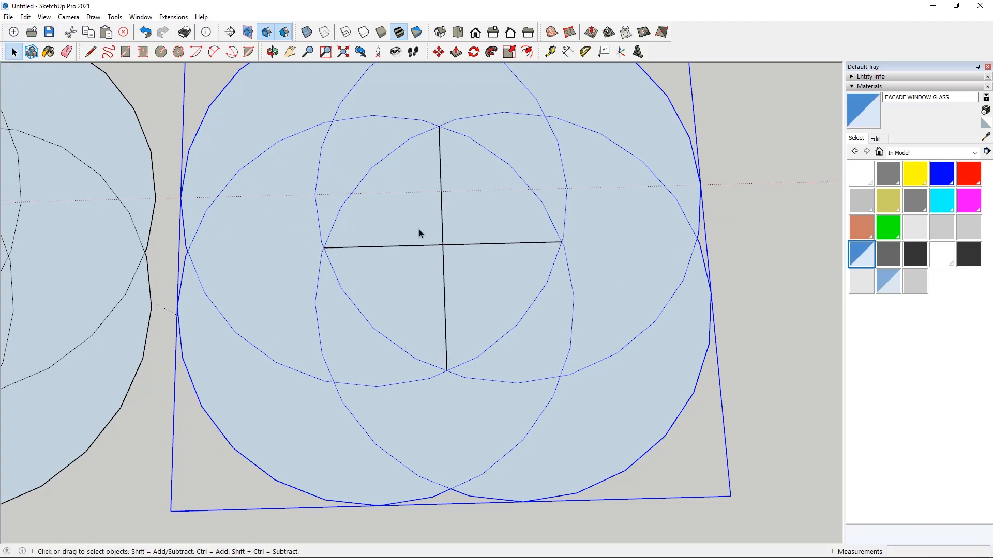
pyautogui.click(436, 247)
pyautogui.keyDown('shift'); pyautogui.click(443, 259); pyautogui.keyUp('shift')
pyautogui.rightClick(436, 246)
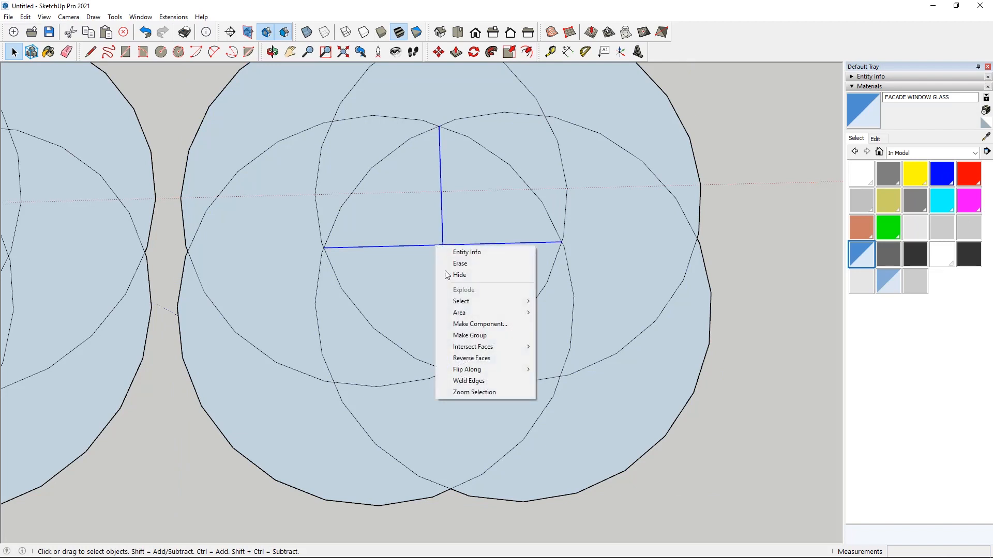
pyautogui.click(468, 335)
pyautogui.click(816, 274)
# Draw a 24-sided circle centred on the lines' crossing point, large enough to reach the outer edge of the copied circles.
pyautogui.click(160, 52)
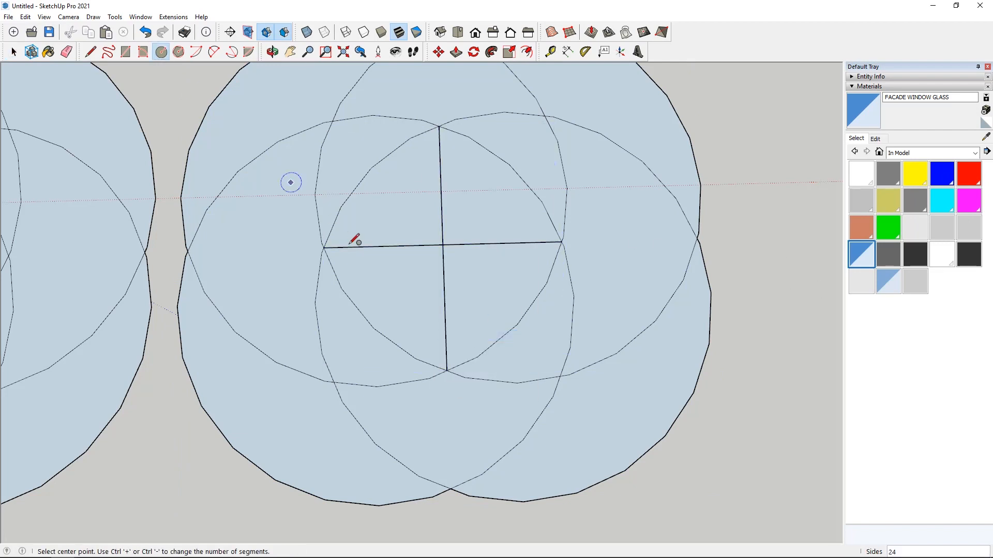
pyautogui.click(443, 244)
pyautogui.scroll(-3, 454, 239)
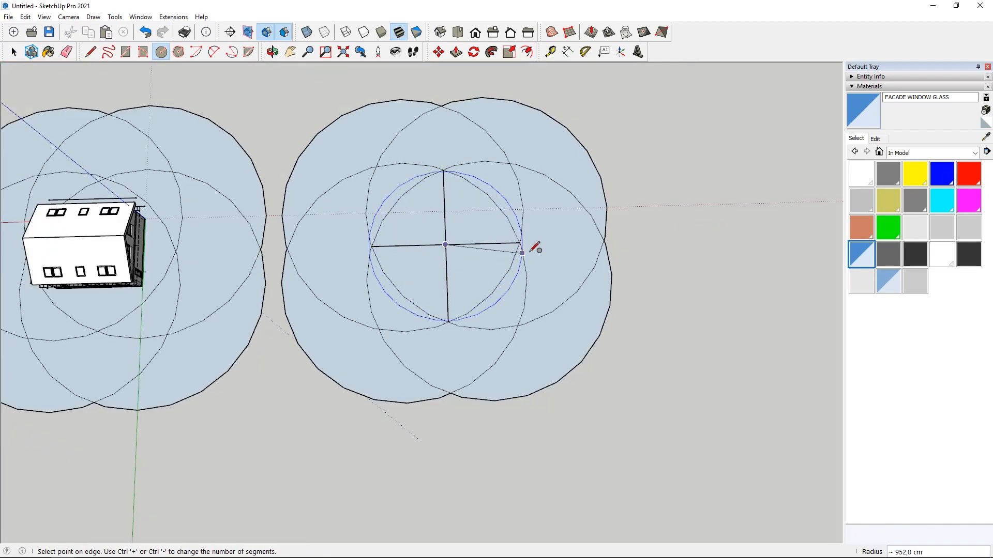
pyautogui.click(624, 236)
# Extrude the large 24-sided circle upward about 777.6 cm, matching the height of the house's roof ridge.
pyautogui.moveTo(562, 358); pyautogui.dragTo(382, 32, button='middle')
pyautogui.click(456, 52)
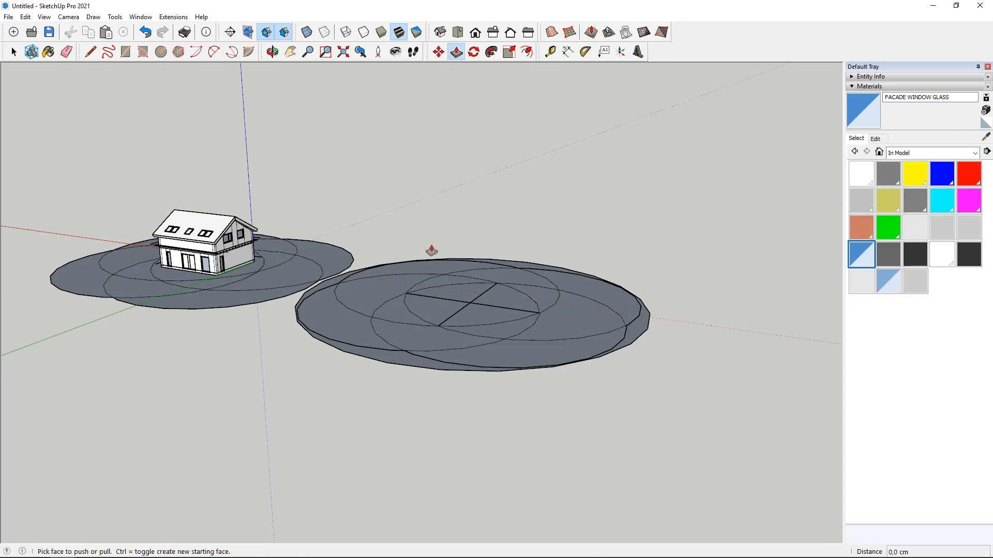
pyautogui.click(403, 290)
pyautogui.scroll(3, 211, 235)
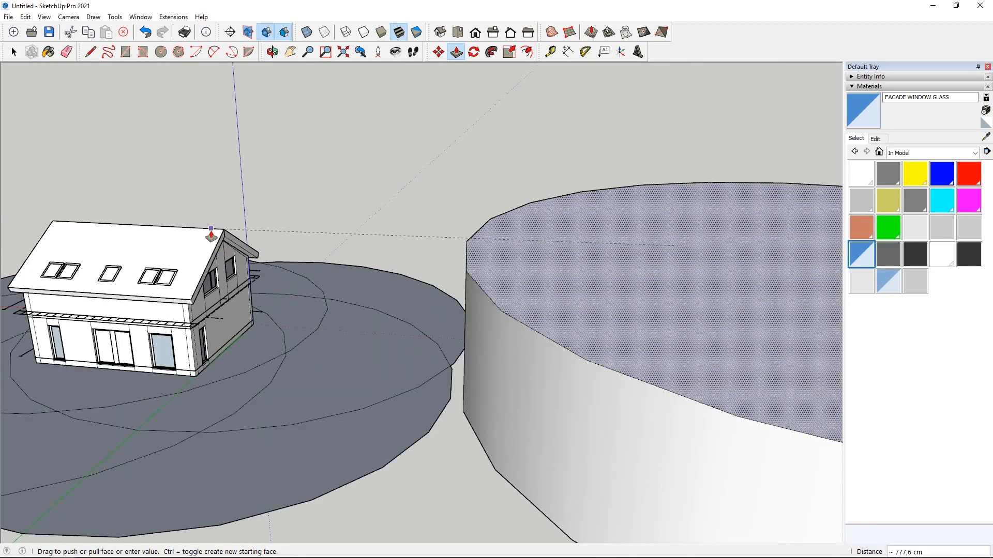
pyautogui.scroll(5, 211, 230)
pyautogui.click(228, 231)
pyautogui.scroll(-7, 144, 168)
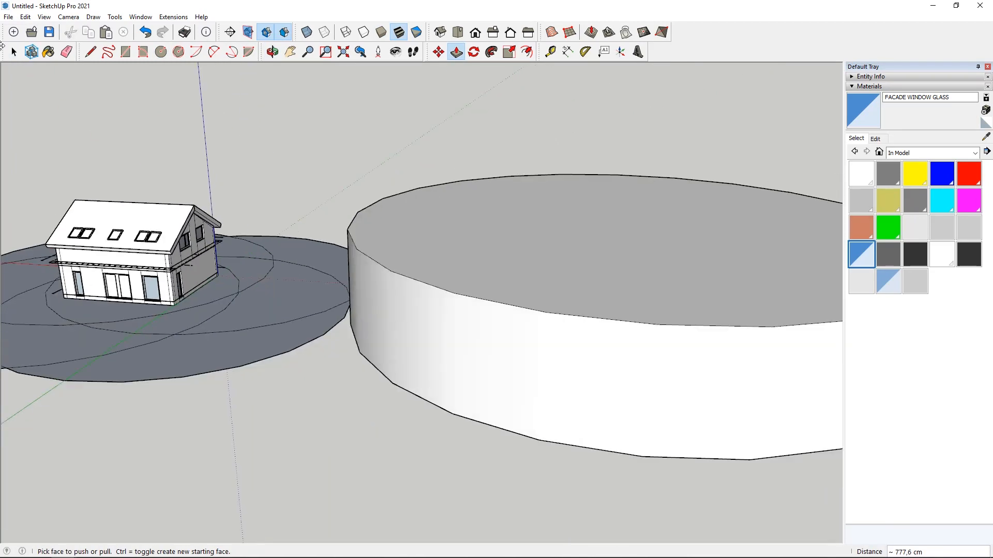
# Delete the top face of the extruded cylinder so that it is open above.
pyautogui.press('space')
pyautogui.moveTo(138, 147); pyautogui.dragTo(337, 319, button='middle')
pyautogui.click(625, 233)
pyautogui.press('Delete')
# Select the open cylinder's connected walls and floor and make them a group.
pyautogui.tripleClick(522, 349)
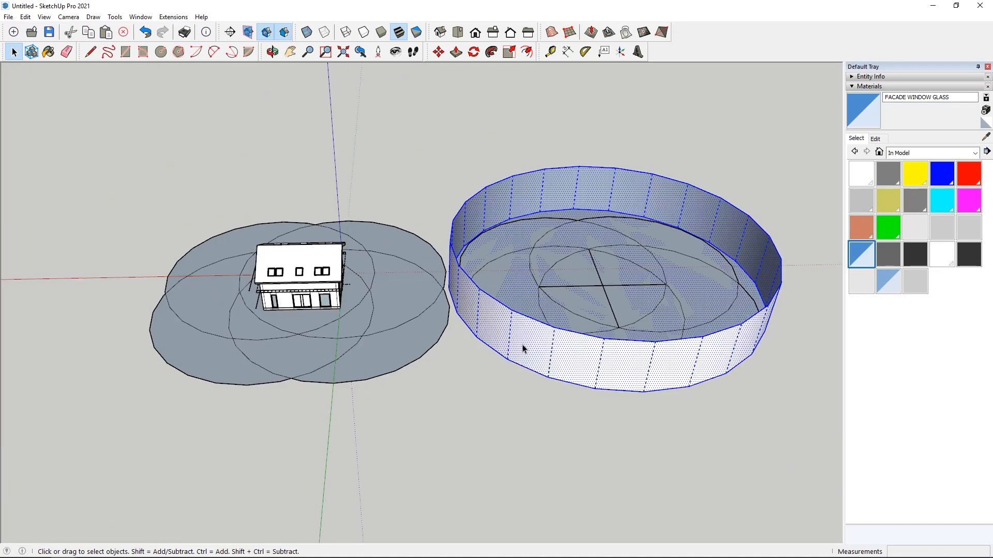
pyautogui.moveTo(510, 343); pyautogui.dragTo(498, 253, button='middle')
pyautogui.rightClick(623, 170)
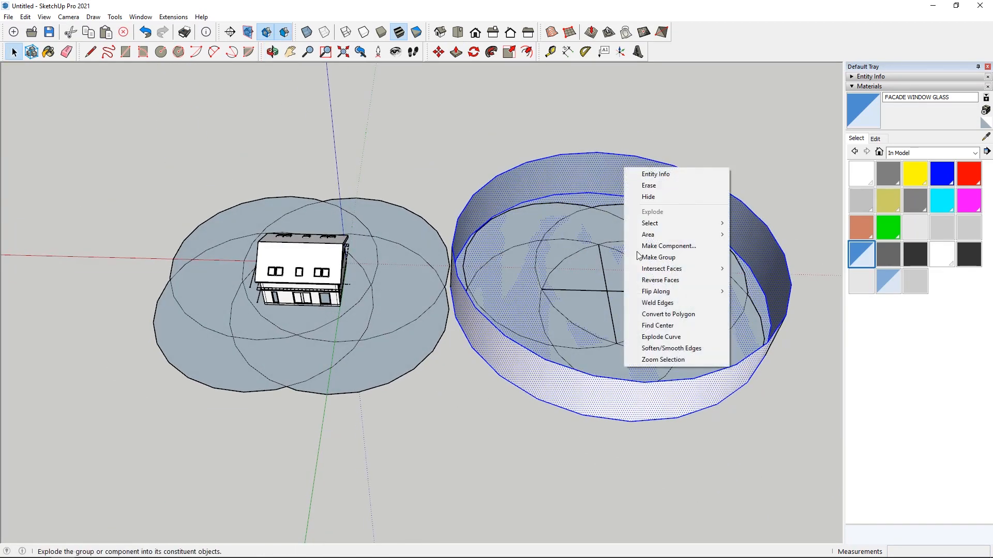
pyautogui.click(646, 257)
# Move the cylinder group from the lower end of the copied centre line to the matching circle intersection at the house.
pyautogui.click(438, 52)
pyautogui.scroll(2, 636, 325)
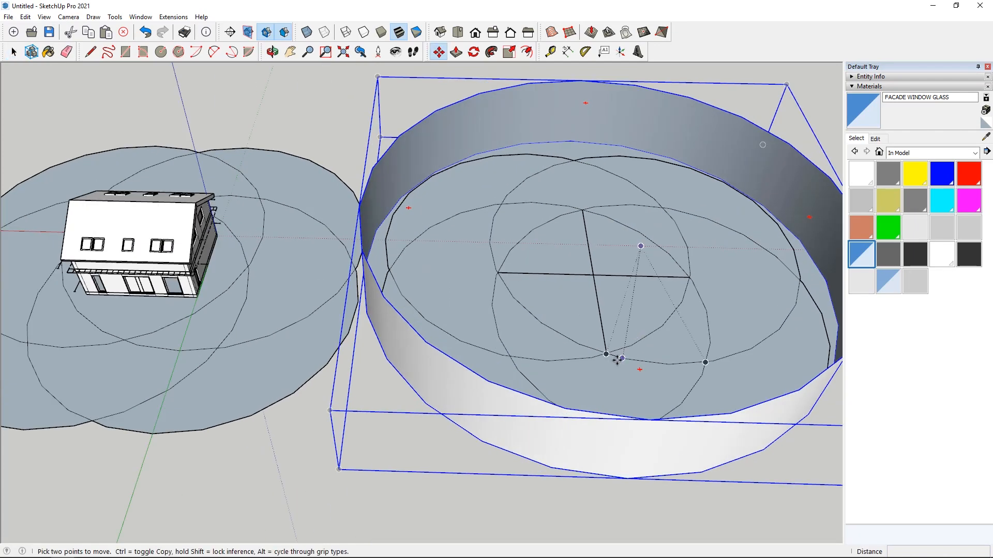
pyautogui.click(606, 355)
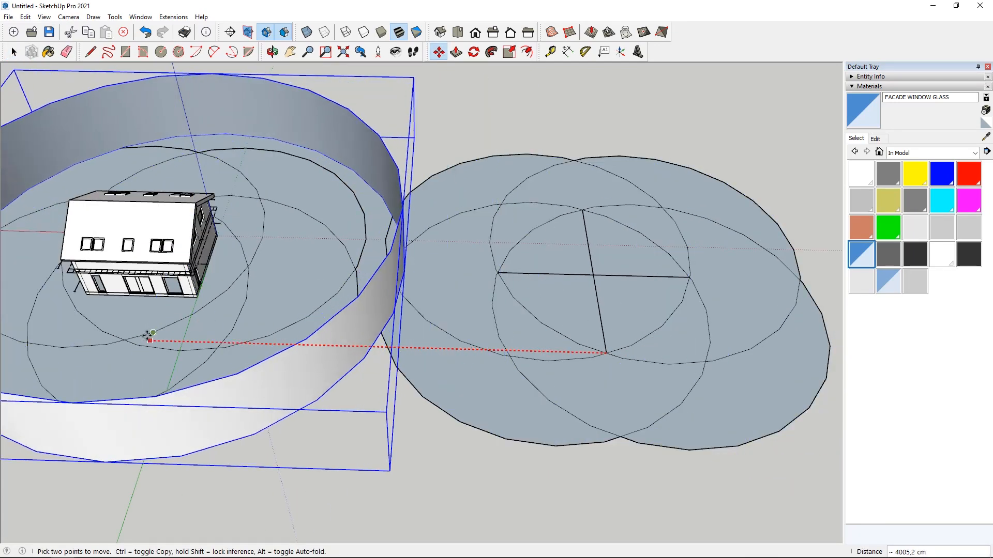
pyautogui.press('space')
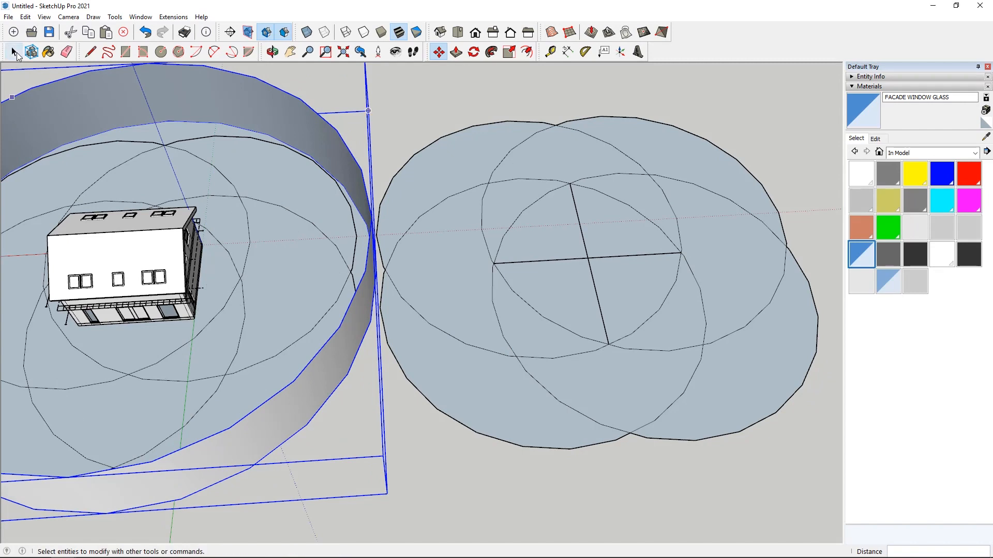
pyautogui.press('Escape')
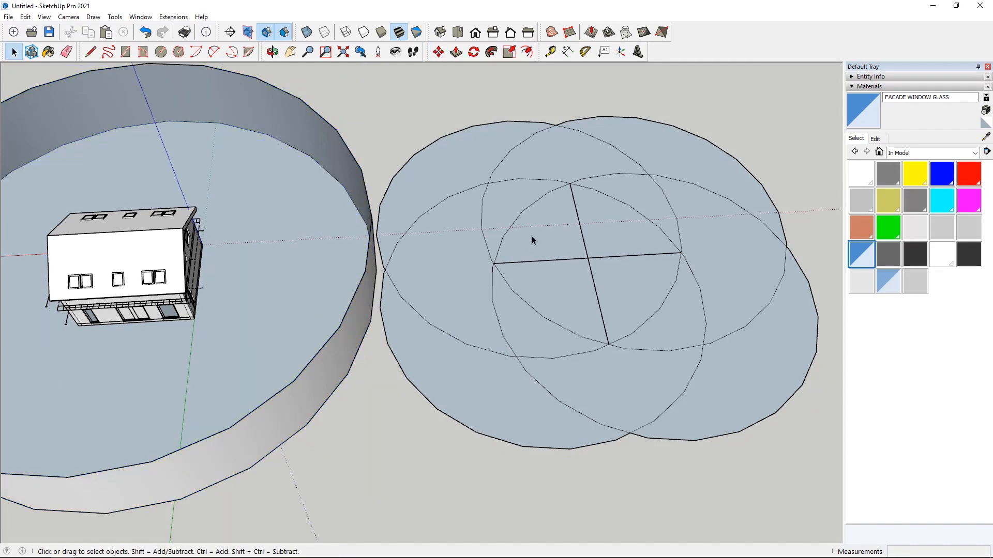
# Delete the copied circle group and the group of crossing centre lines beside the house.
pyautogui.click(531, 238)
pyautogui.press('Delete')
pyautogui.moveTo(498, 336); pyautogui.dragTo(501, 321)
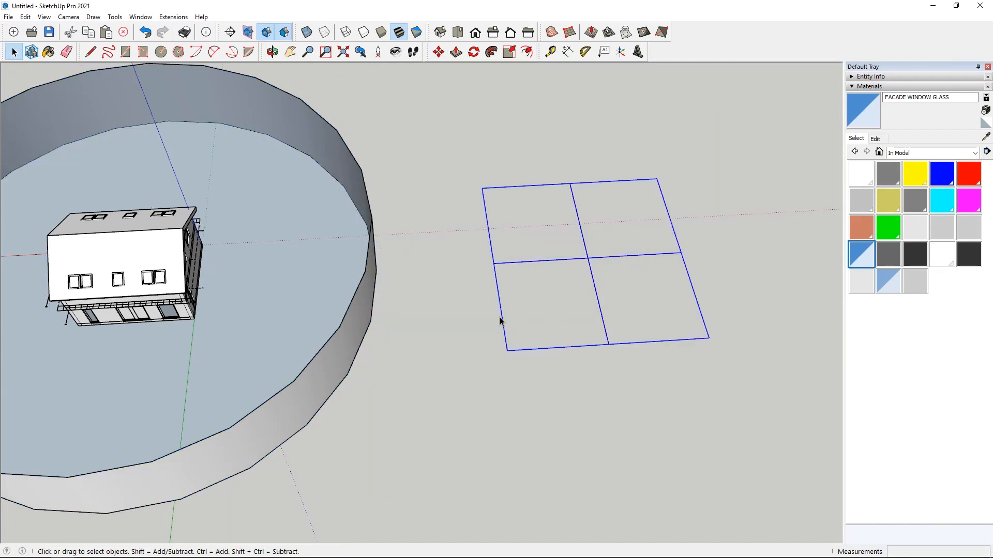
pyautogui.press('Delete')
# Open the cylinder group and reverse its wall and floor faces so the white sides face the house.
pyautogui.moveTo(802, 327); pyautogui.dragTo(505, 258, button='middle')
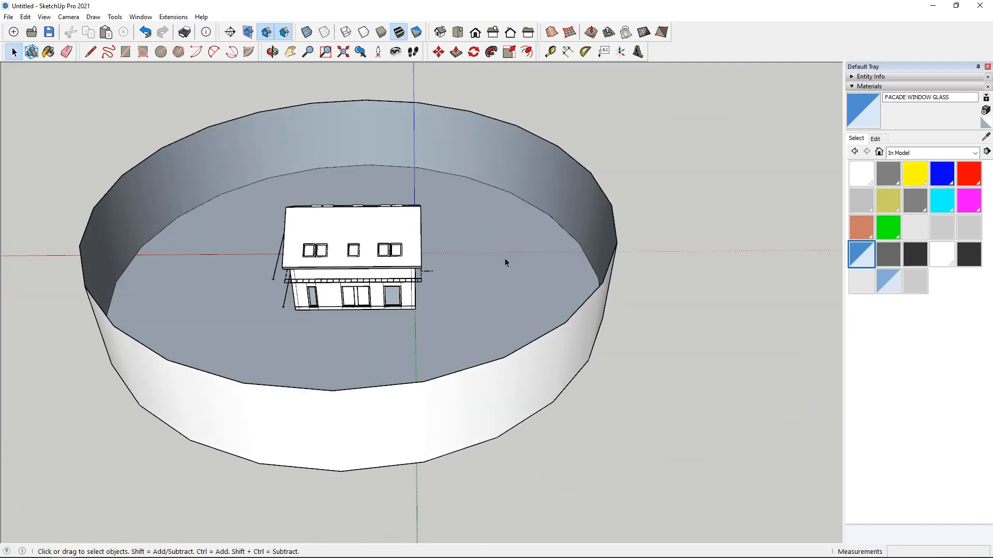
pyautogui.doubleClick(509, 256)
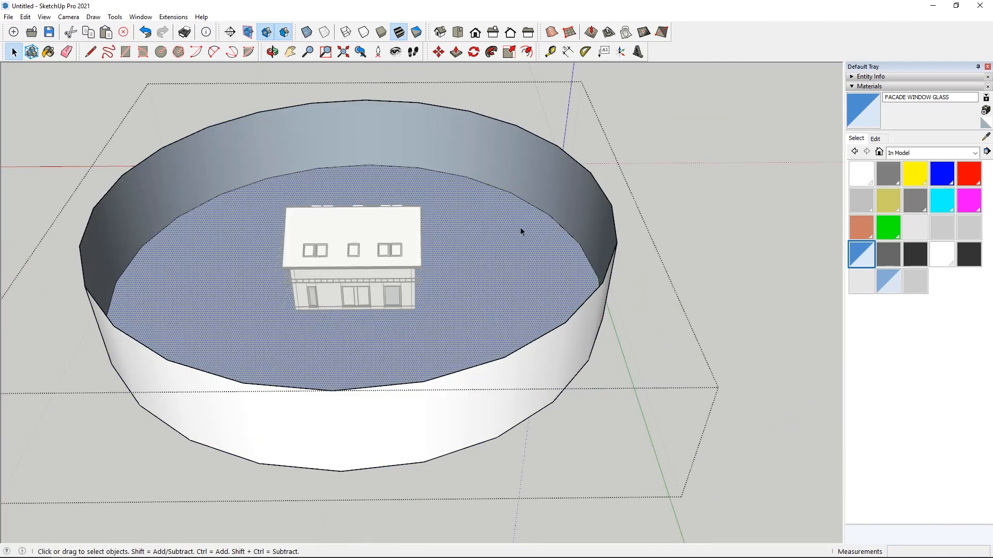
pyautogui.rightClick(522, 381)
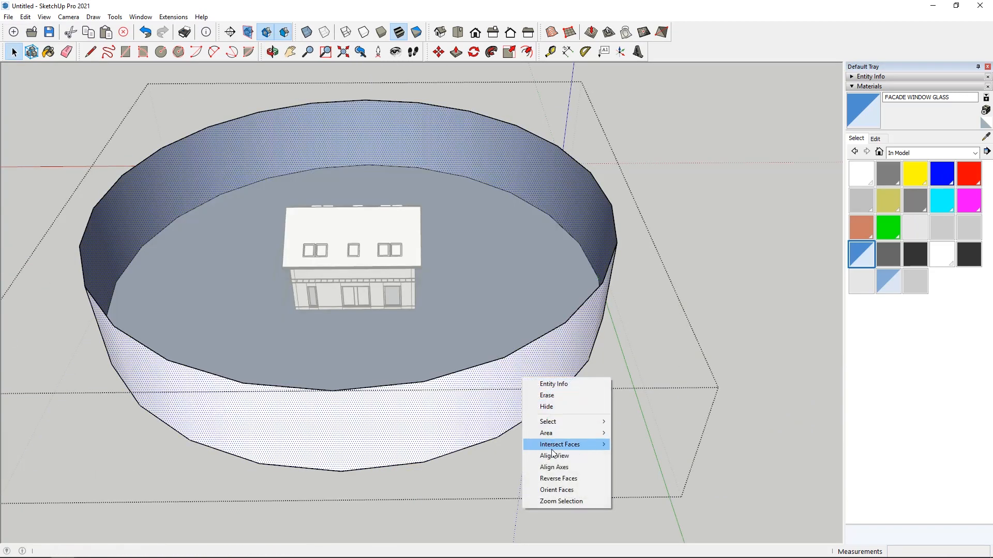
pyautogui.click(558, 478)
pyautogui.click(494, 321)
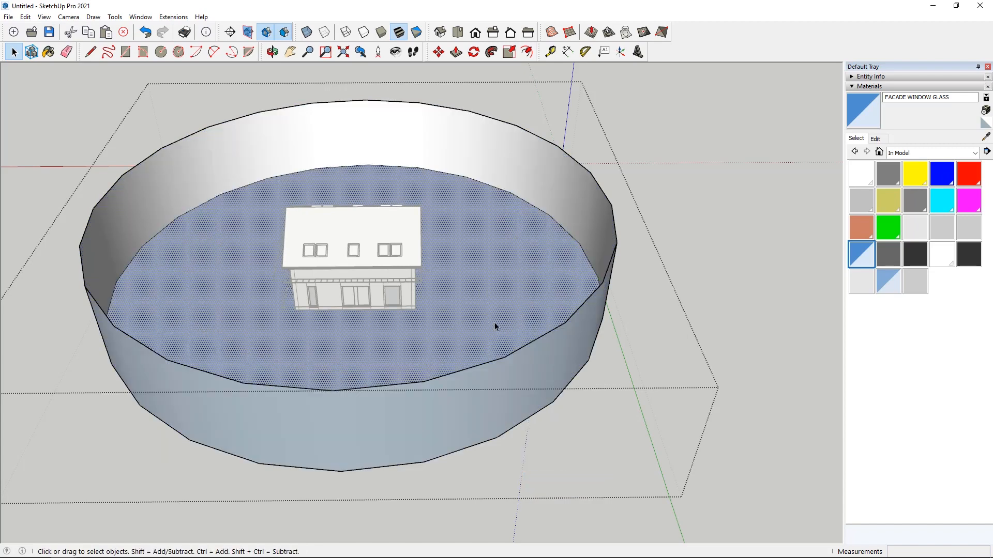
pyautogui.rightClick(499, 289)
pyautogui.click(536, 390)
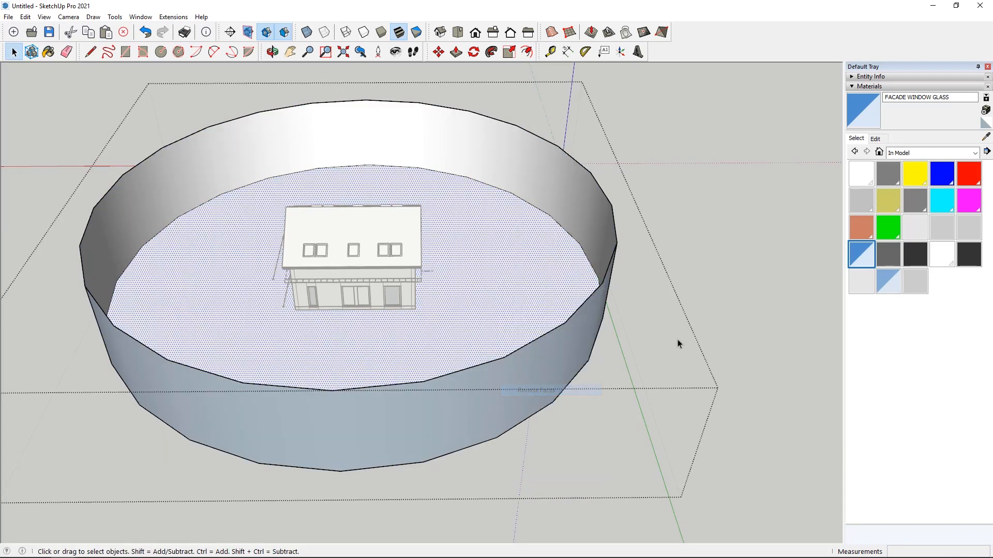
pyautogui.moveTo(677, 339); pyautogui.dragTo(598, 371, button='middle')
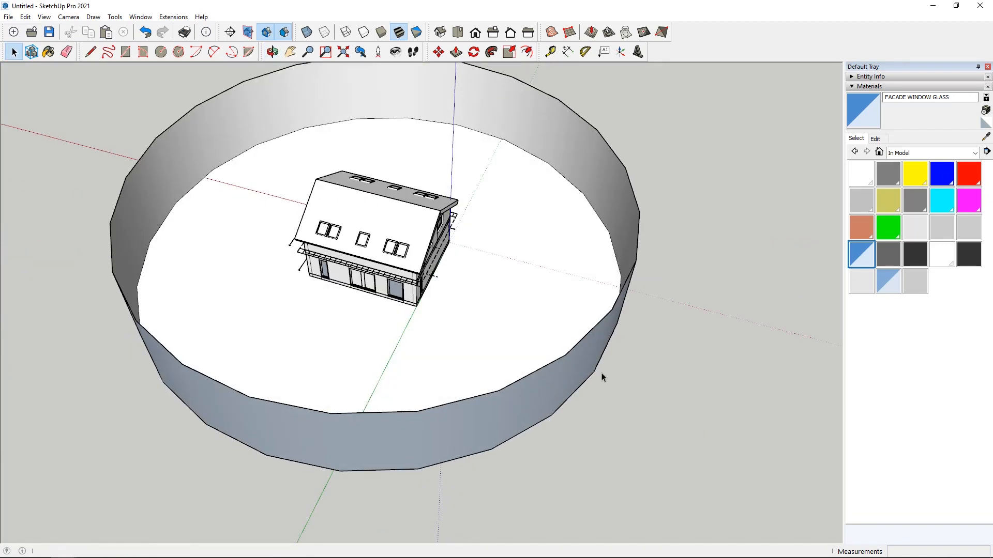
pyautogui.scroll(5, 376, 260)
pyautogui.moveTo(376, 260); pyautogui.dragTo(439, 398, button='middle')
pyautogui.scroll(-3, 440, 398)
pyautogui.moveTo(684, 483); pyautogui.dragTo(377, 399, button='middle')
pyautogui.scroll(-3, 440, 249)
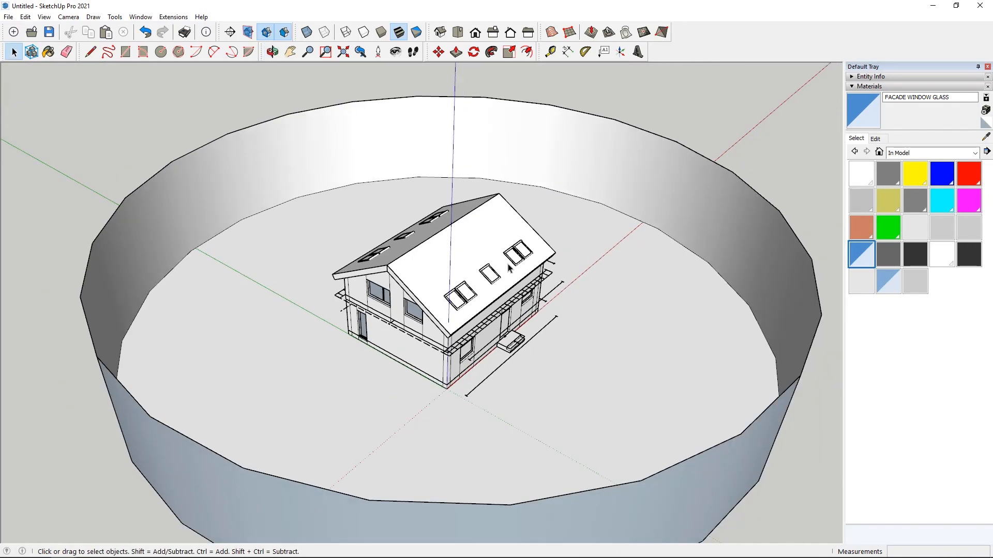
pyautogui.moveTo(509, 268); pyautogui.dragTo(73, 108, button='middle')
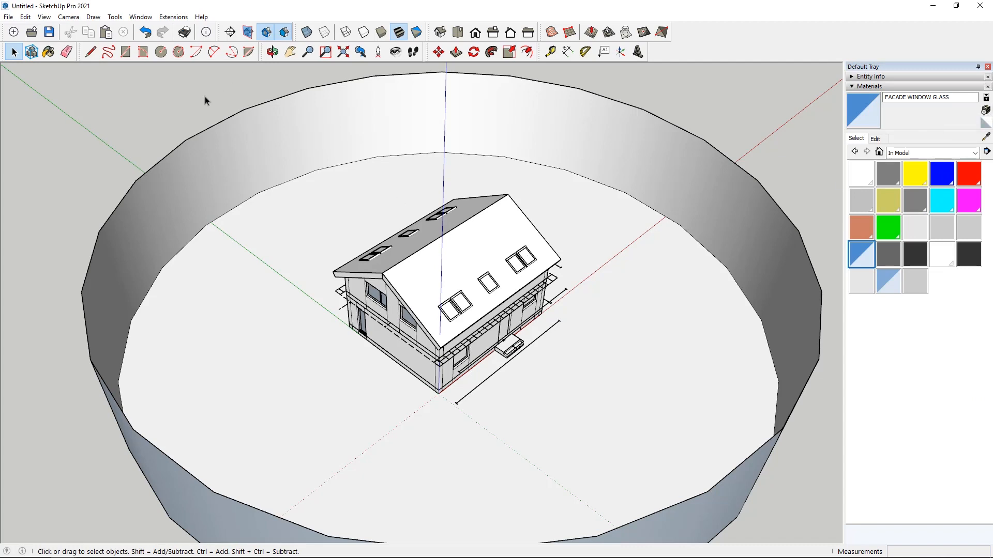
# Place a horizontal section plane through the upper floor of the house.
pyautogui.click(234, 34)
pyautogui.moveTo(163, 292); pyautogui.dragTo(332, 355, button='middle')
pyautogui.scroll(6, 332, 355)
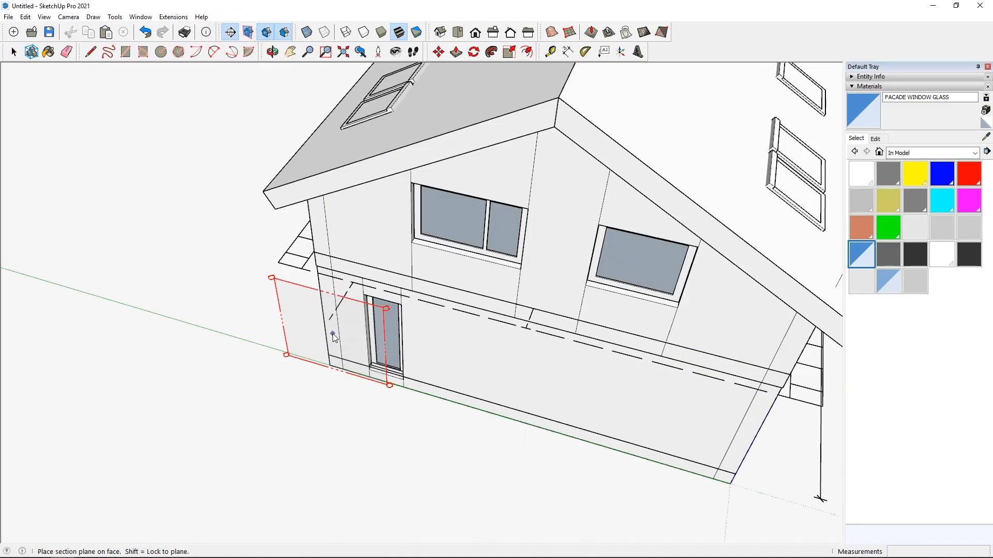
pyautogui.scroll(10, 443, 201)
pyautogui.click(434, 227)
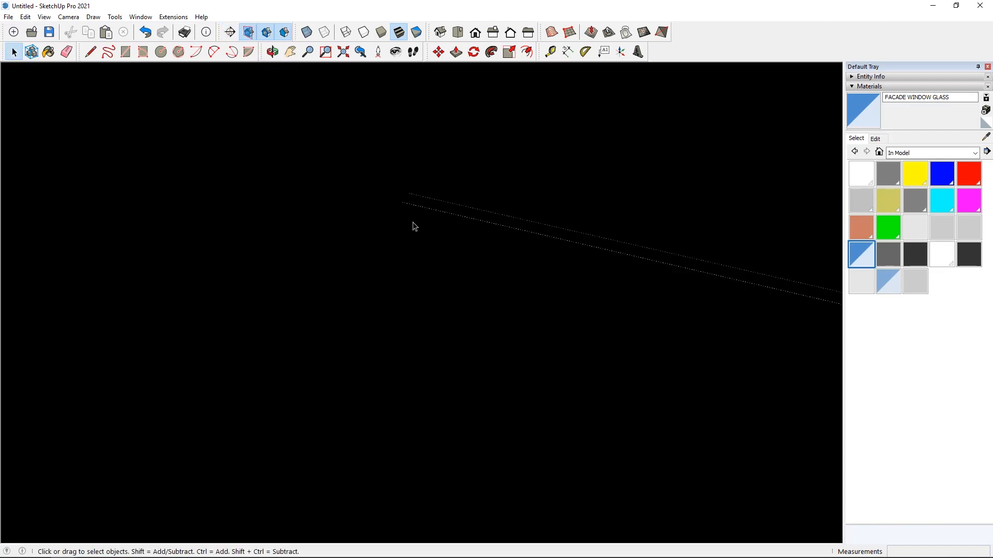
# Turn off the section fill so the rooms below the section cut can be seen.
pyautogui.moveTo(414, 226); pyautogui.dragTo(385, 252, button='middle')
pyautogui.scroll(-10, 394, 266)
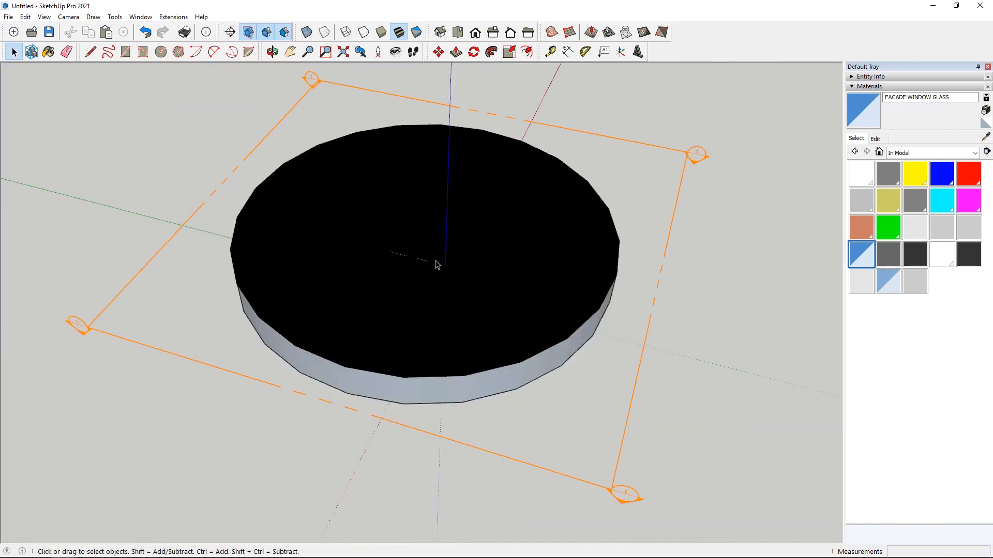
pyautogui.click(382, 165)
pyautogui.click(242, 102)
pyautogui.click(284, 32)
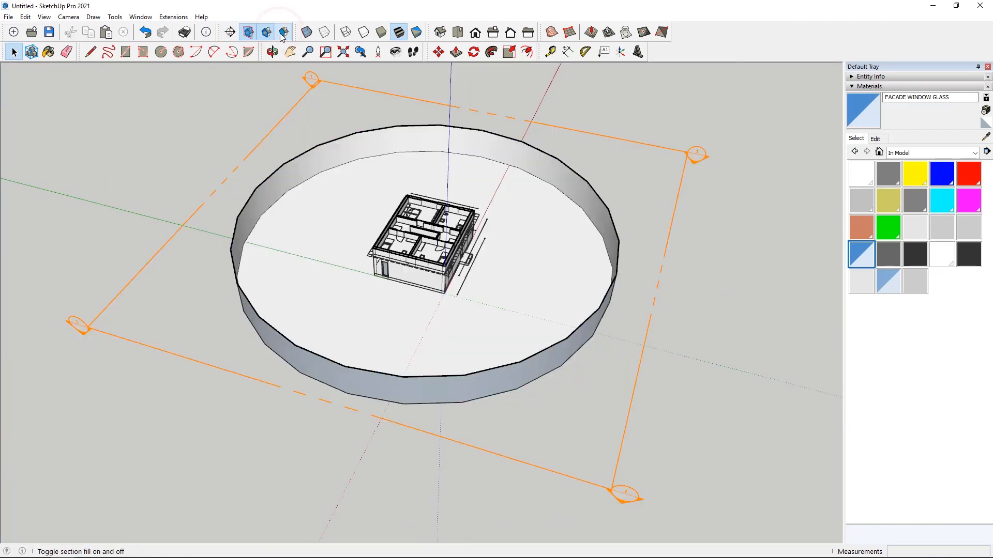
# Move the section plane straight down about 226.5 cm so it cuts through the ground-floor walls.
pyautogui.hotkey('ctrl', 'a')
pyautogui.press('m')
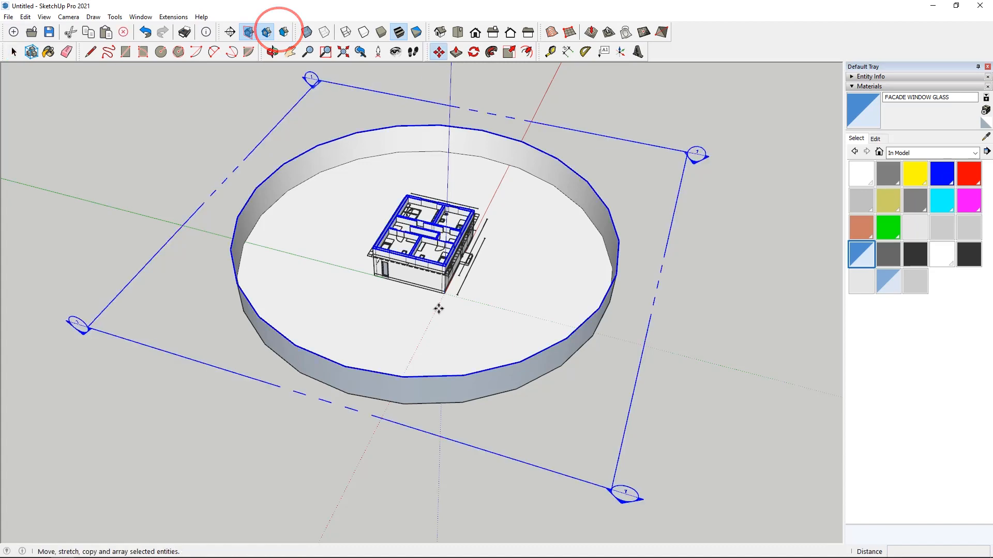
pyautogui.moveTo(436, 306); pyautogui.dragTo(423, 258, button='middle')
pyautogui.scroll(8, 423, 259)
pyautogui.click(413, 257)
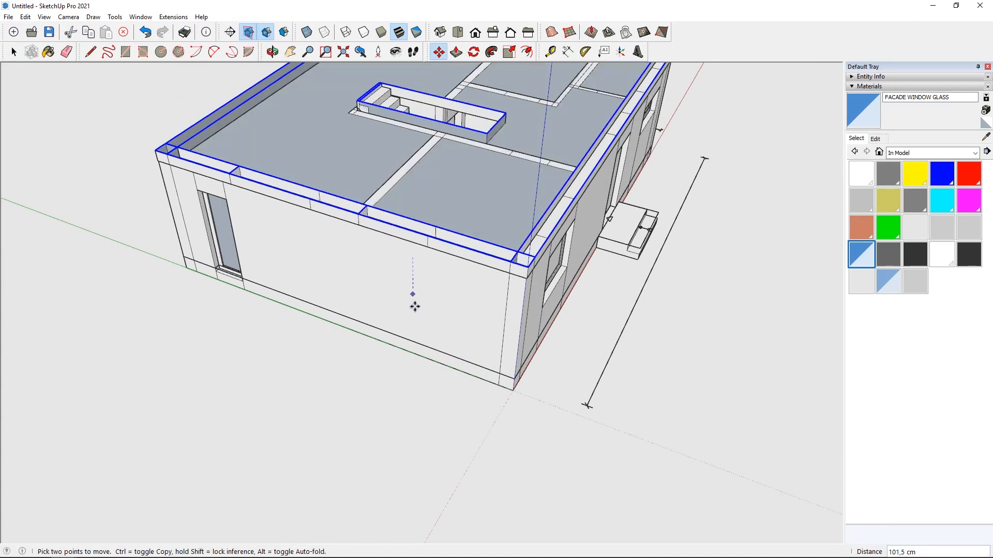
pyautogui.click(406, 332)
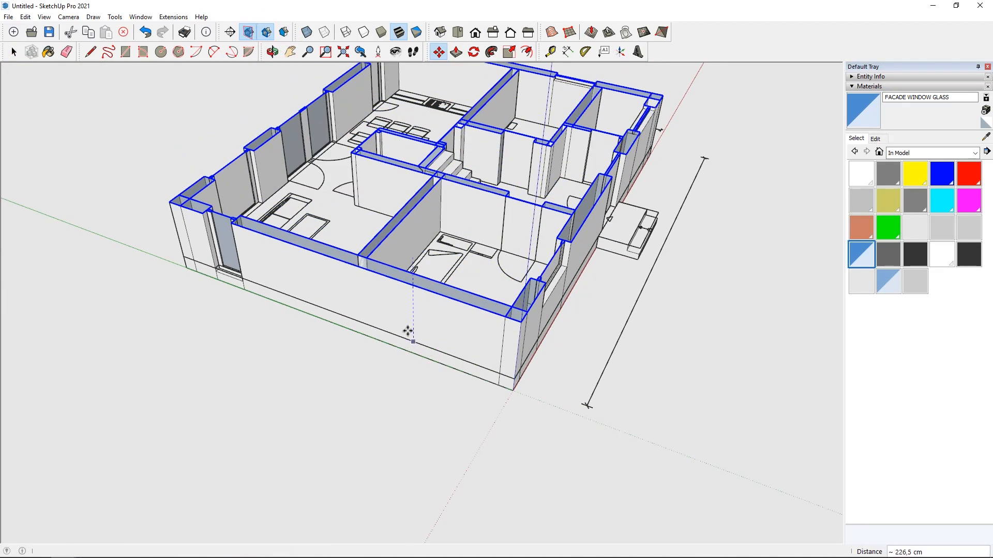
# View the cut-open ground floor from above to examine its room layout.
pyautogui.click(15, 53)
pyautogui.moveTo(444, 268); pyautogui.dragTo(304, 381, button='middle')
pyautogui.scroll(-2, 303, 381)
pyautogui.moveTo(404, 413); pyautogui.dragTo(437, 443, button='middle')
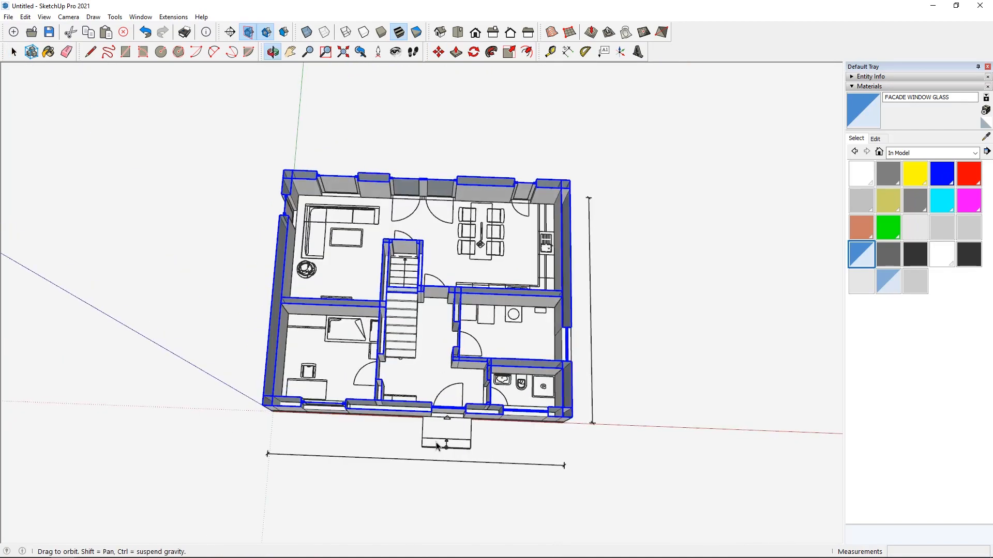
pyautogui.scroll(-4, 249, 281)
pyautogui.scroll(-2, 250, 282)
pyautogui.scroll(2, 308, 209)
pyautogui.scroll(3, 403, 455)
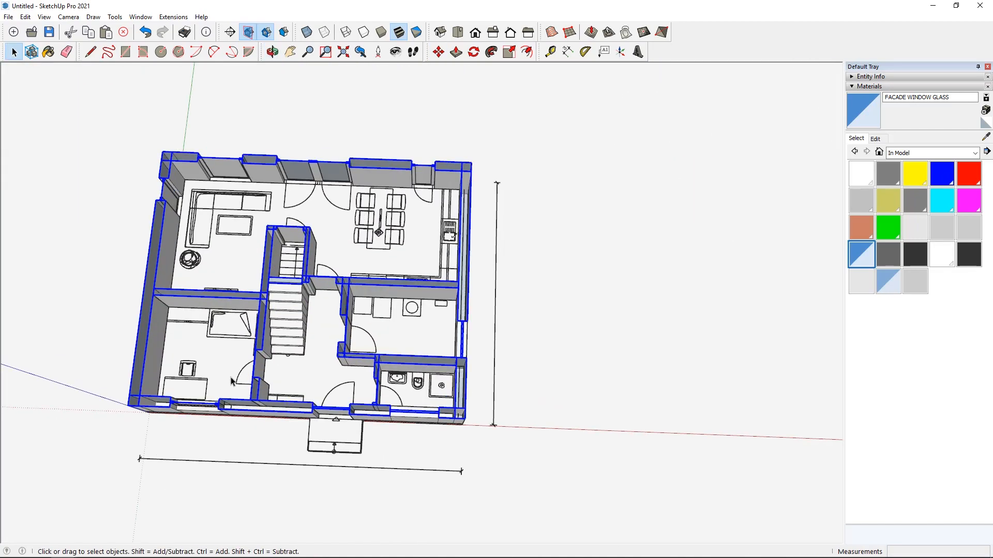
# Draw floor rectangles corner to corner in the shower room, about 243 × 132.4 cm, and the adjoining utility room, about 352.3 × 226.7 cm.
pyautogui.scroll(4, 232, 380)
pyautogui.moveTo(456, 382); pyautogui.dragTo(465, 414, button='middle')
pyautogui.scroll(3, 584, 435)
pyautogui.moveTo(500, 461); pyautogui.dragTo(506, 426, button='middle')
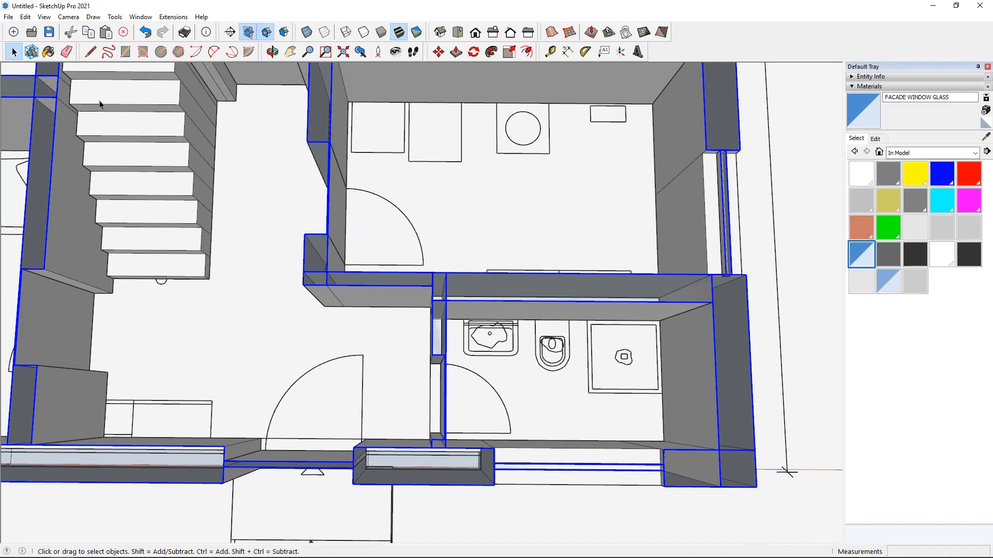
pyautogui.click(125, 52)
pyautogui.scroll(5, 558, 416)
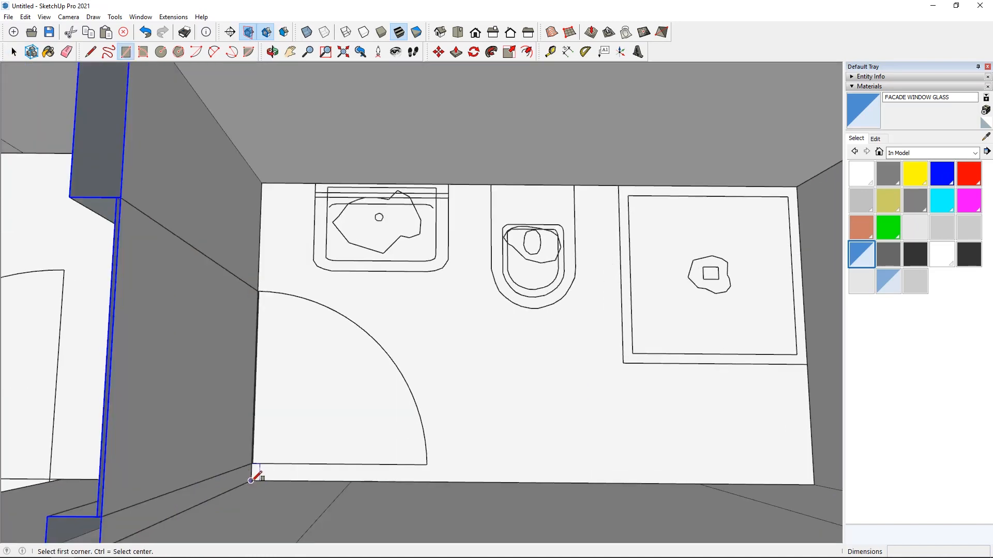
pyautogui.click(251, 481)
pyautogui.moveTo(257, 470); pyautogui.dragTo(496, 348, button='middle')
pyautogui.scroll(3, 602, 286)
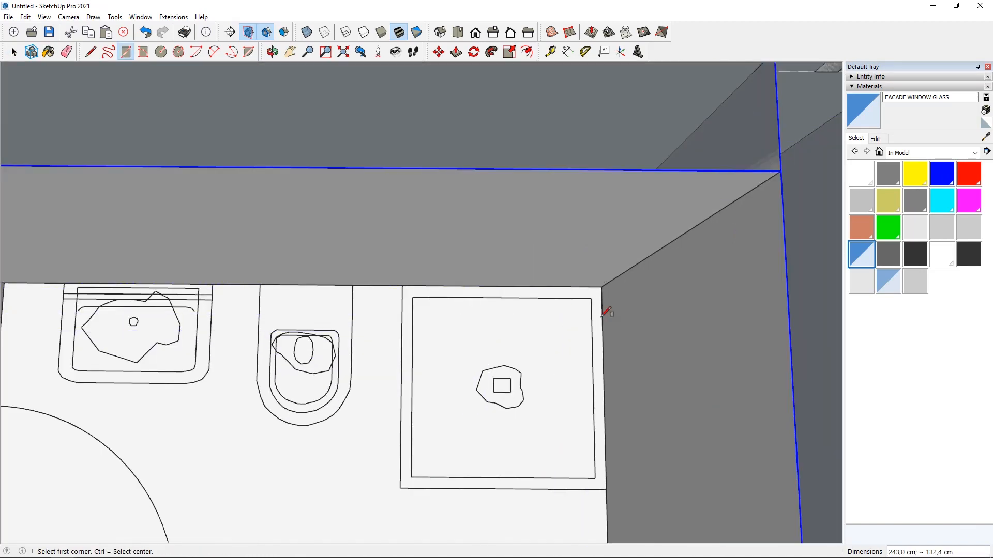
pyautogui.scroll(-6, 559, 414)
pyautogui.scroll(3, 412, 305)
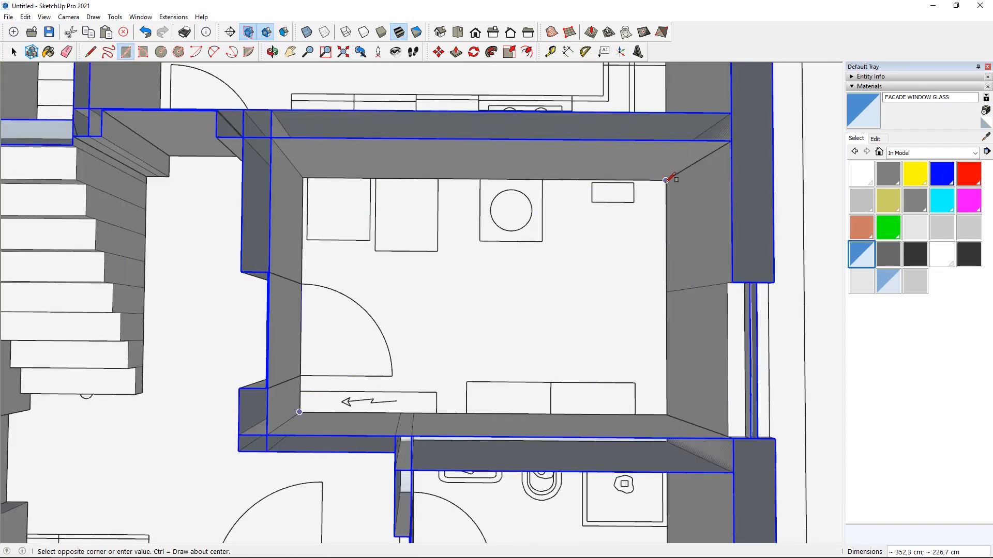
# Draw a floor rectangle between opposite inner wall corners of the ground-floor room with the desk and bed.
pyautogui.scroll(-6, 546, 319)
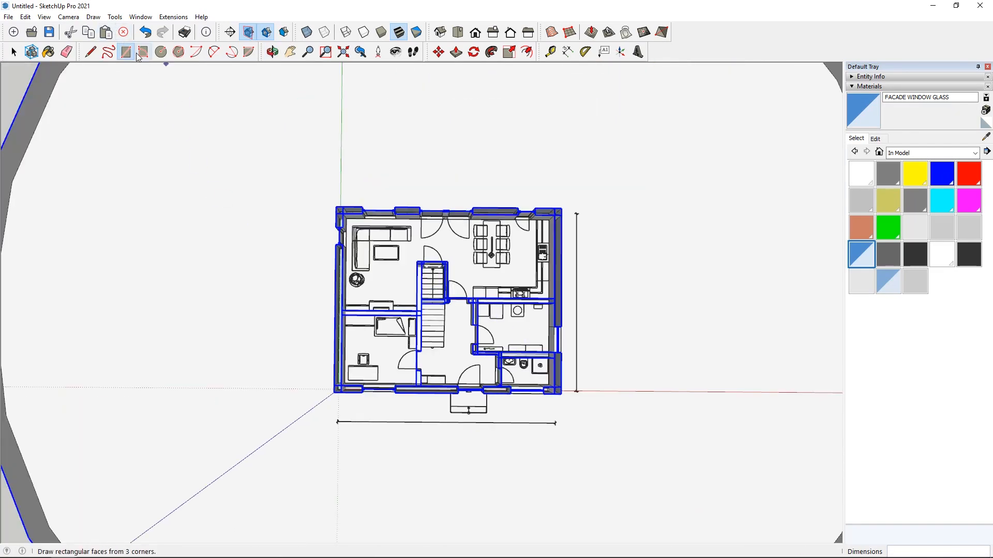
pyautogui.click(126, 52)
pyautogui.scroll(8, 310, 362)
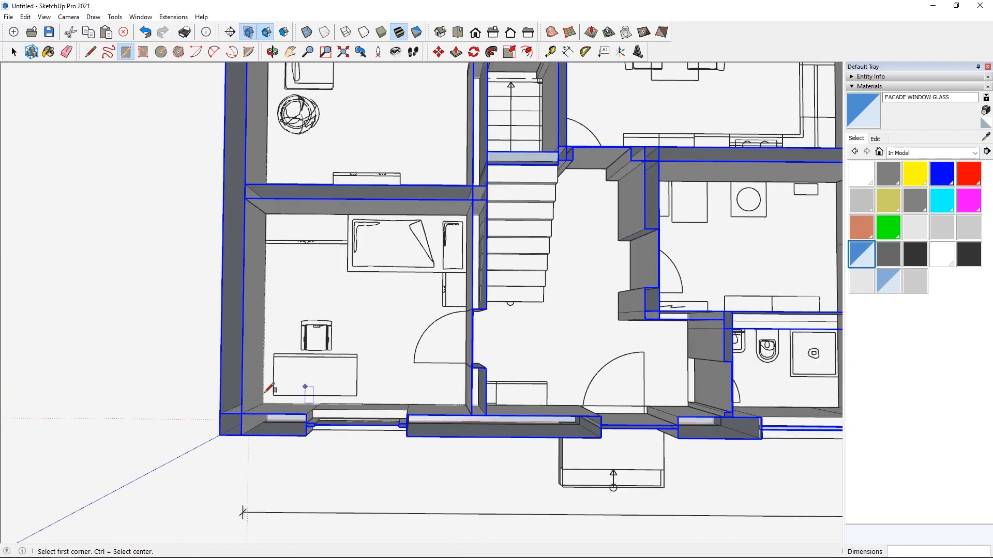
pyautogui.click(267, 402)
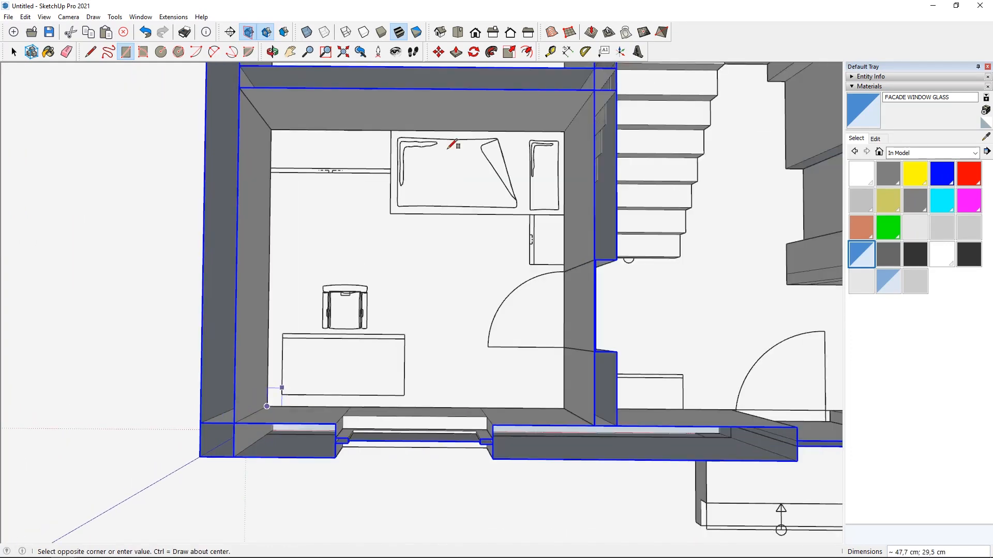
pyautogui.click(563, 131)
pyautogui.scroll(-2, 214, 286)
pyautogui.scroll(-2, 213, 286)
pyautogui.scroll(4, 270, 149)
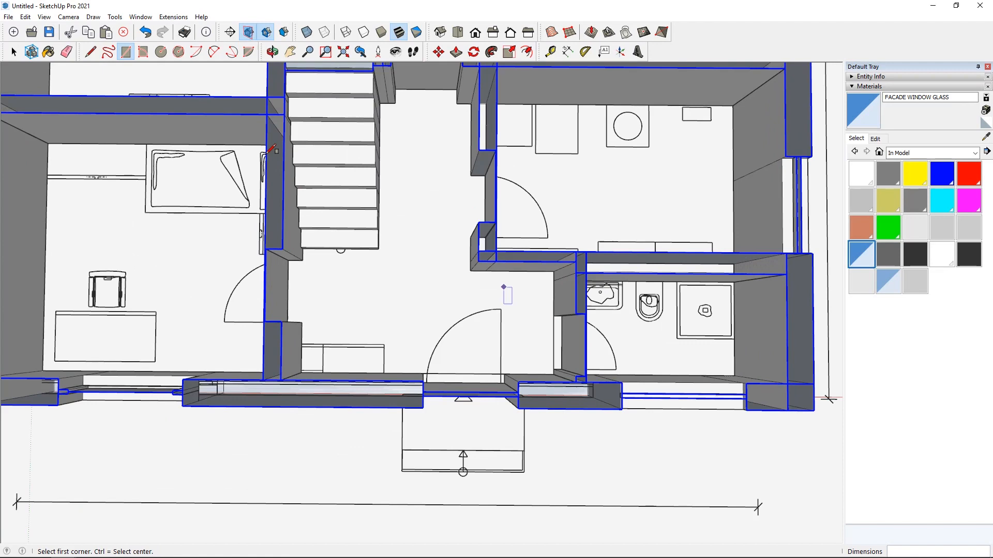
# Trace the hallway floor outline from the front wall corner, around the foot of the stairs, and across the hallway's far end.
pyautogui.click(91, 52)
pyautogui.scroll(3, 553, 369)
pyautogui.click(555, 376)
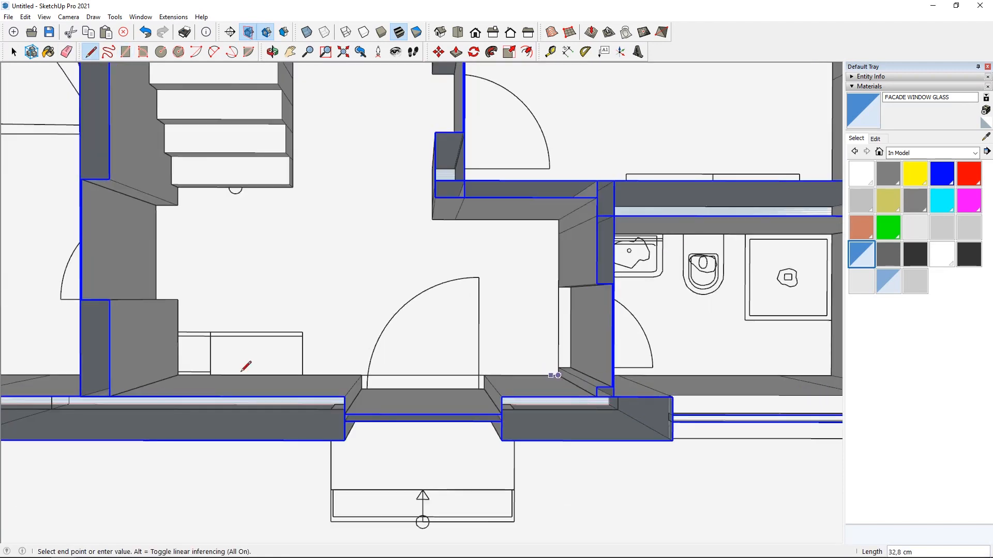
pyautogui.scroll(3, 191, 190)
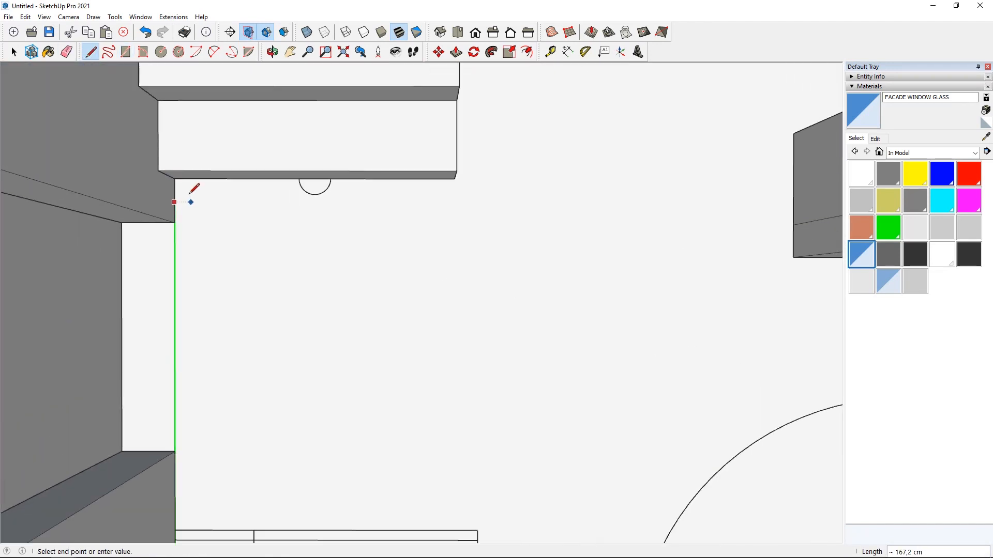
pyautogui.click(181, 178)
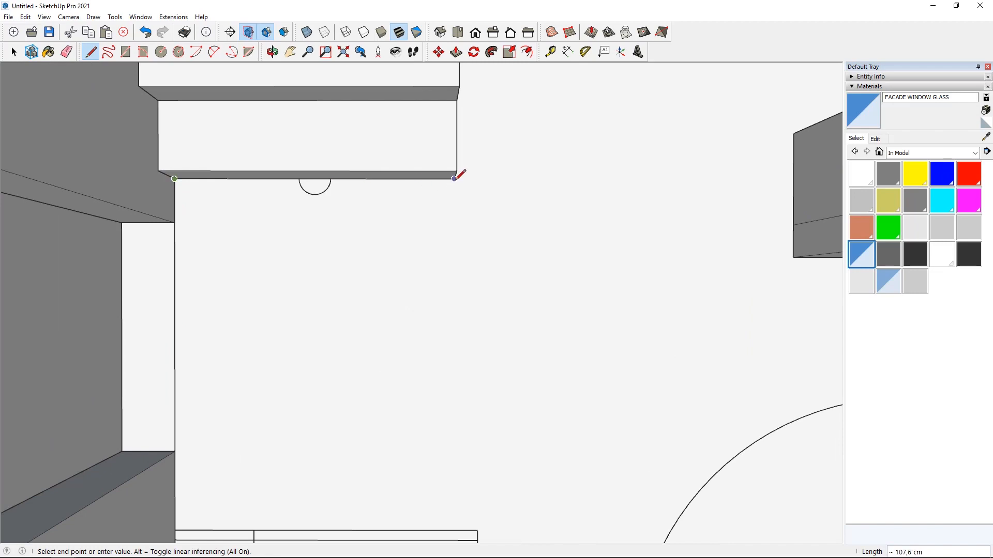
pyautogui.scroll(-5, 221, 417)
pyautogui.scroll(2, 303, 136)
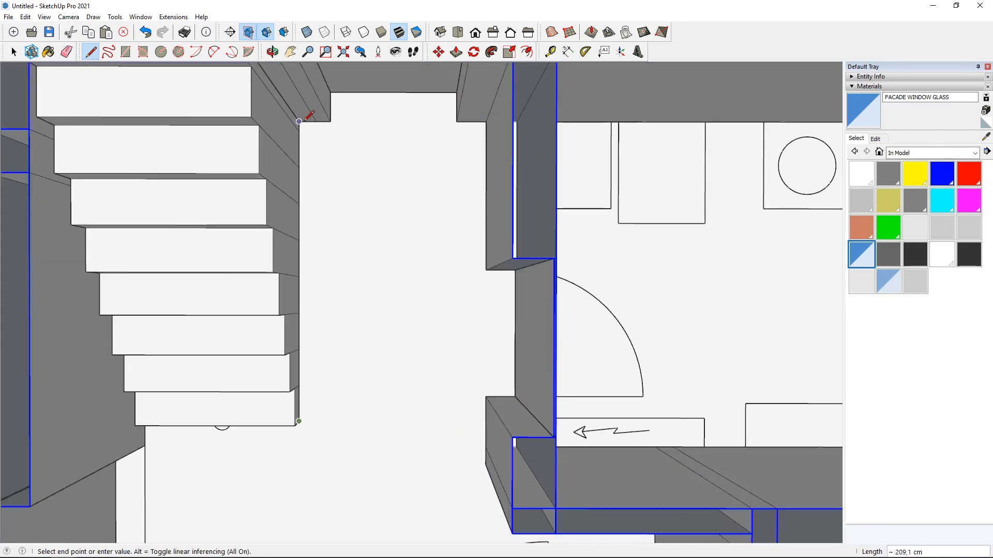
pyautogui.click(486, 121)
# Close the hallway floor outline along the utility and shower room walls back to the front wall corner.
pyautogui.scroll(-6, 421, 328)
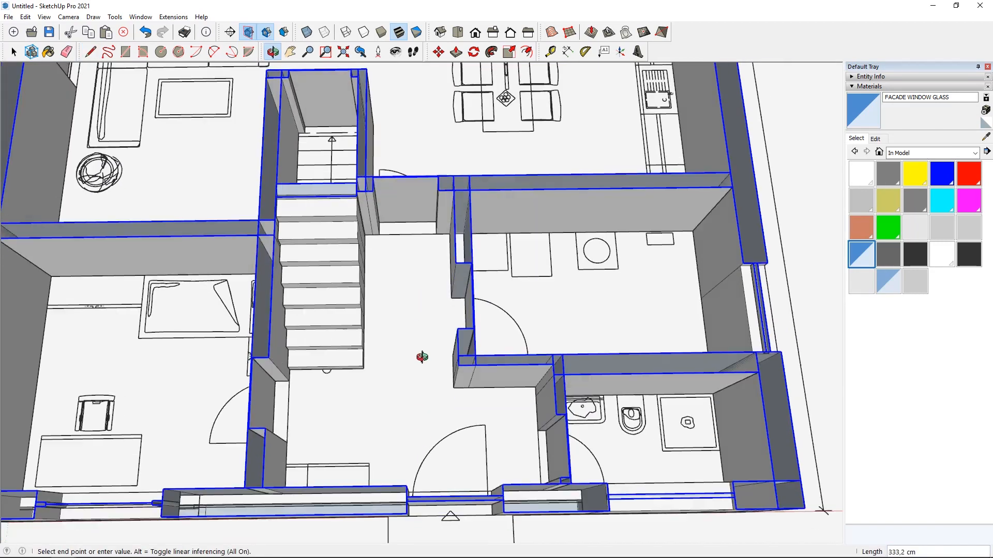
pyautogui.scroll(4, 465, 388)
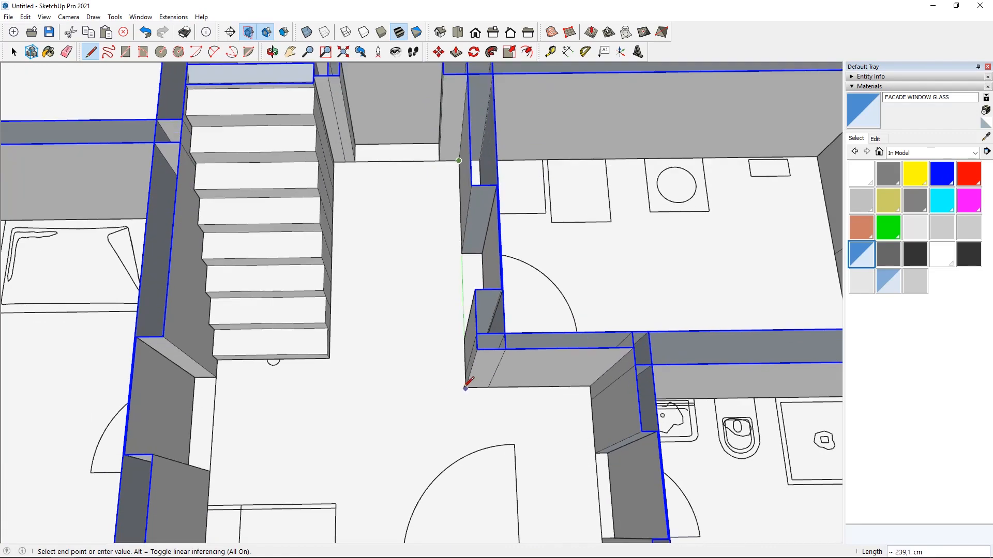
pyautogui.click(589, 386)
pyautogui.scroll(-5, 590, 386)
pyautogui.scroll(8, 550, 412)
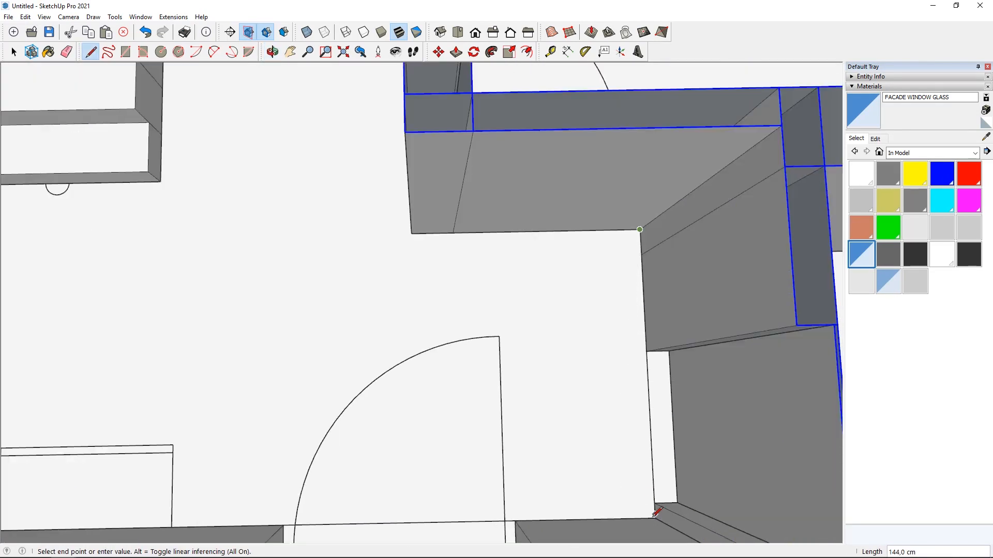
pyautogui.click(655, 518)
pyautogui.scroll(-5, 478, 416)
pyautogui.scroll(-2, 413, 391)
pyautogui.moveTo(413, 392); pyautogui.dragTo(318, 221, button='middle')
pyautogui.click(14, 53)
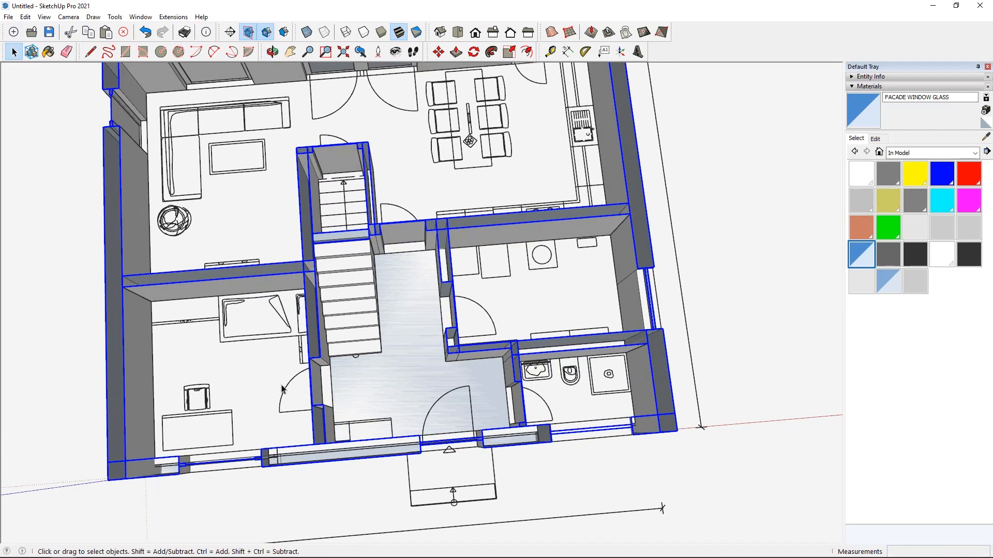
pyautogui.click(571, 300)
pyautogui.click(567, 394)
# Draw a kitchen and dining floor rectangle from the stair wall's inner corner to the opposite outer wall corner.
pyautogui.moveTo(567, 394); pyautogui.dragTo(520, 440, button='middle')
pyautogui.scroll(-2, 517, 440)
pyautogui.scroll(2, 432, 157)
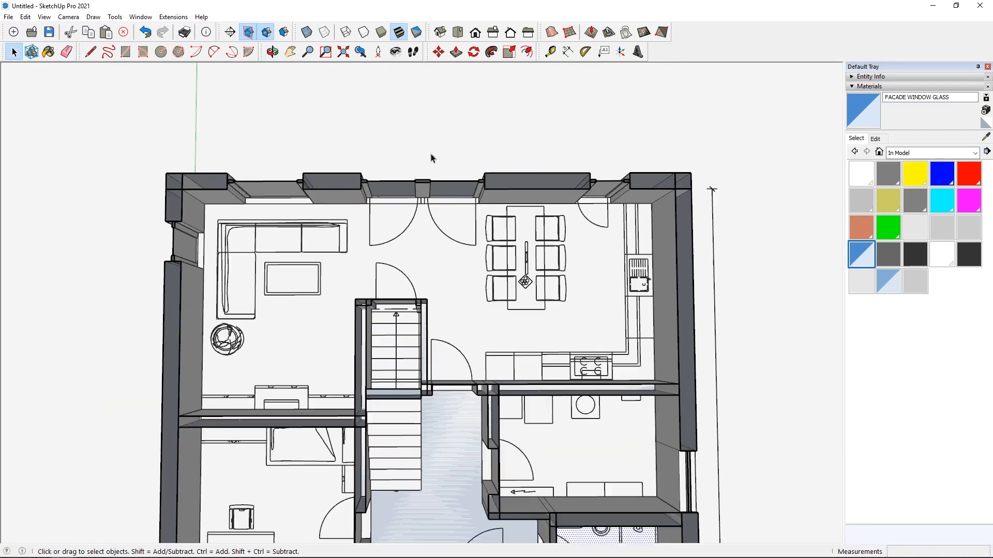
pyautogui.scroll(3, 543, 277)
pyautogui.scroll(-1, 456, 307)
pyautogui.scroll(-2, 456, 303)
pyautogui.scroll(3, 646, 310)
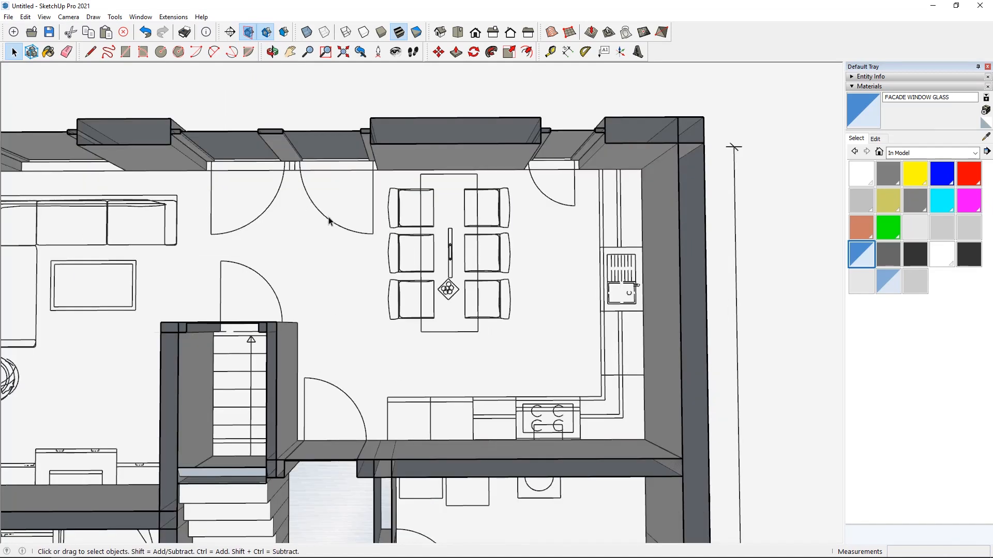
pyautogui.press('r')
pyautogui.scroll(3, 362, 357)
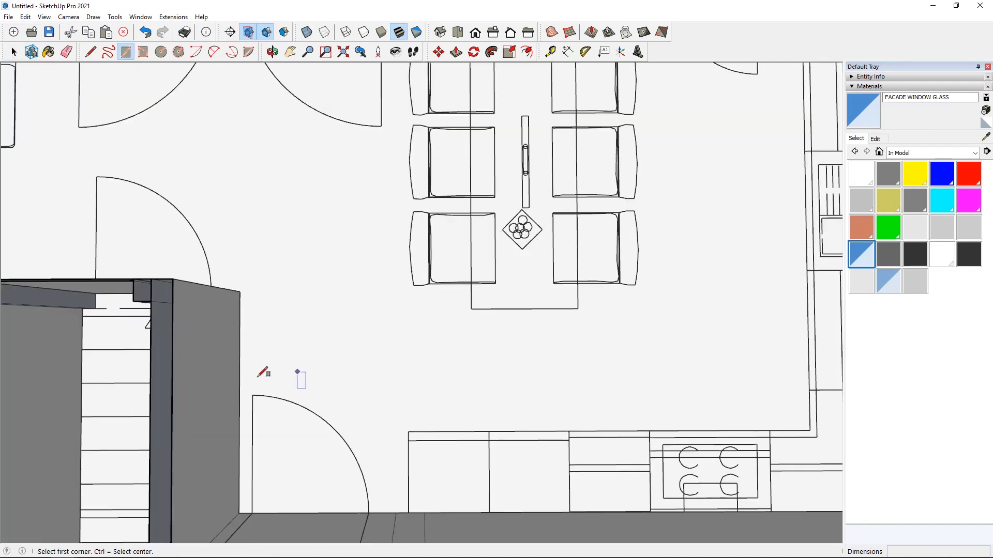
pyautogui.click(240, 514)
pyautogui.scroll(-2, 243, 507)
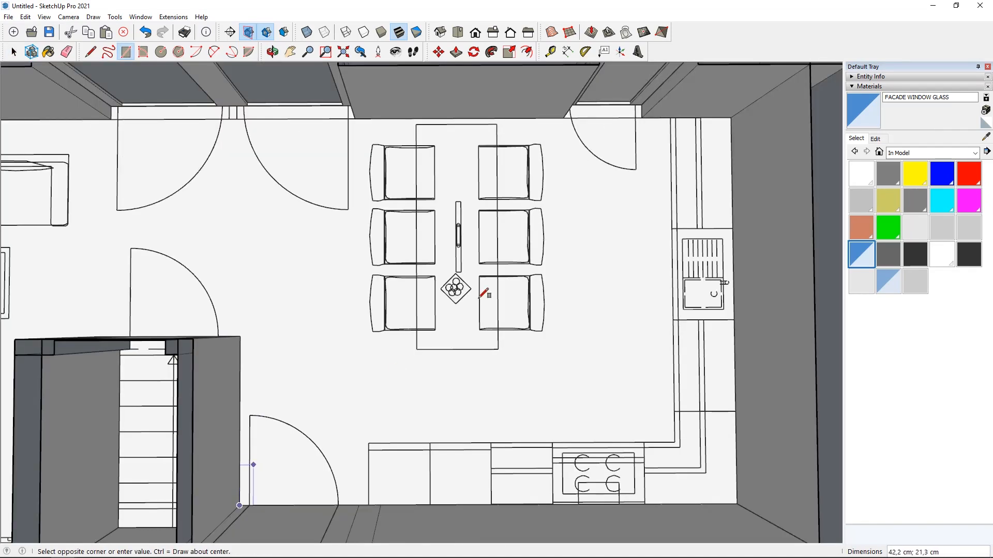
pyautogui.click(730, 117)
# Draw a living room floor rectangle from the corner beside the stair wall to the opposite outer wall corner.
pyautogui.scroll(-4, 713, 224)
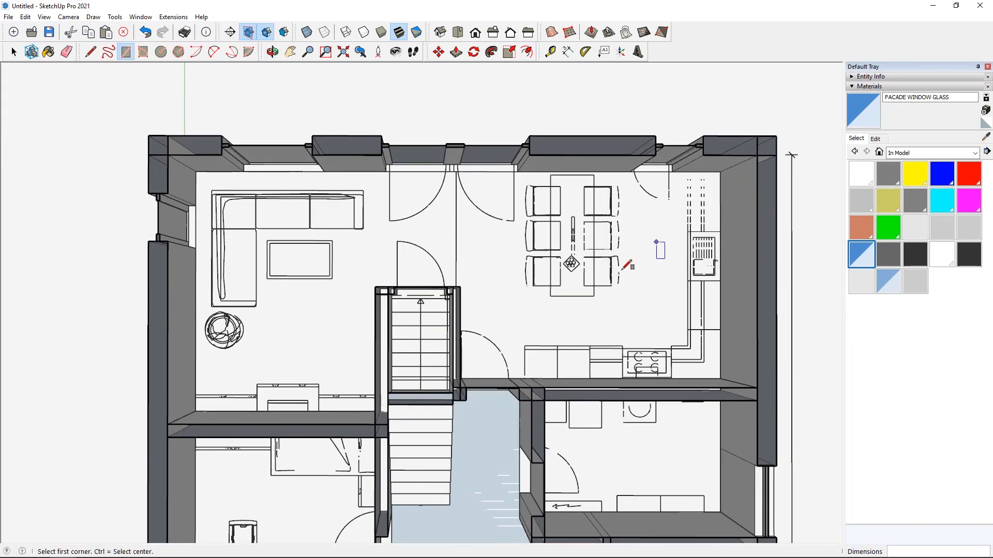
pyautogui.moveTo(316, 254); pyautogui.dragTo(293, 257, button='middle')
pyautogui.scroll(4, 164, 397)
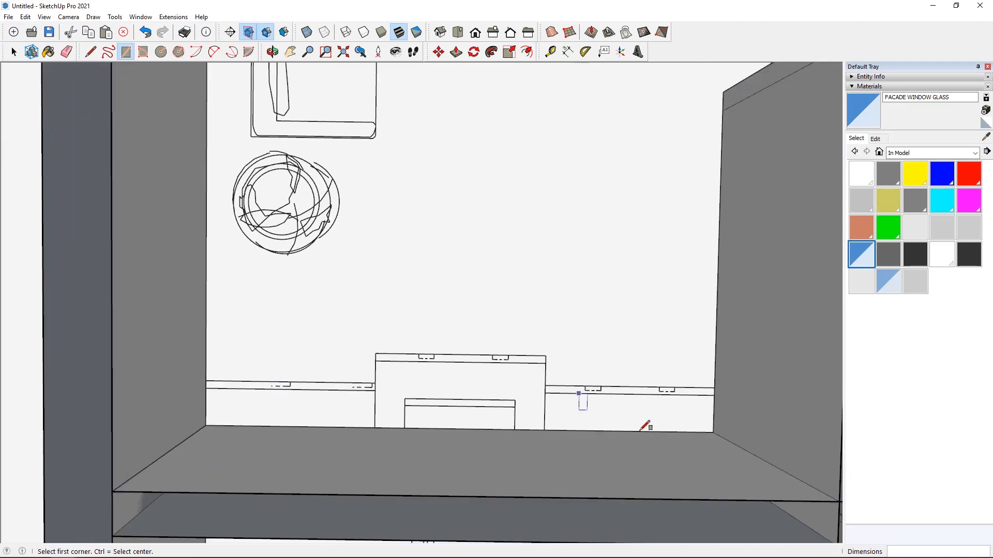
pyautogui.click(714, 432)
pyautogui.scroll(4, 714, 433)
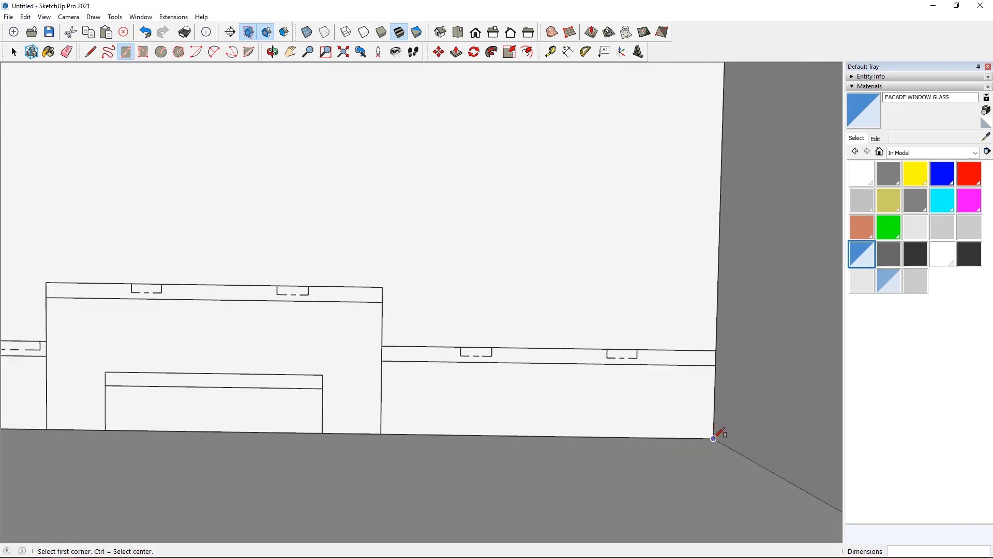
pyautogui.scroll(-6, 275, 345)
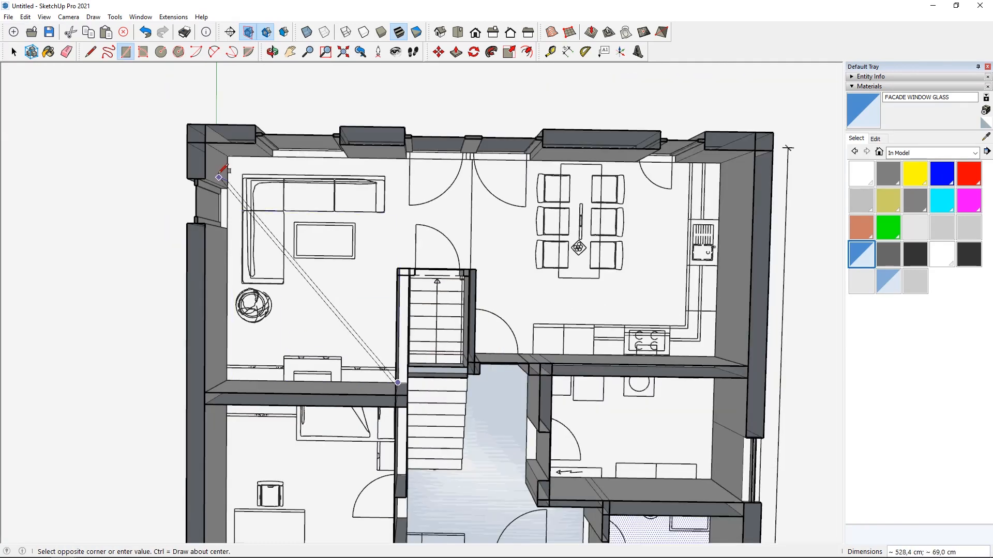
pyautogui.scroll(2, 237, 153)
pyautogui.click(232, 146)
# Fill the floor gap between the stair end wall and the facade with a rectangle, and delete its edge against the living room.
pyautogui.scroll(2, 664, 235)
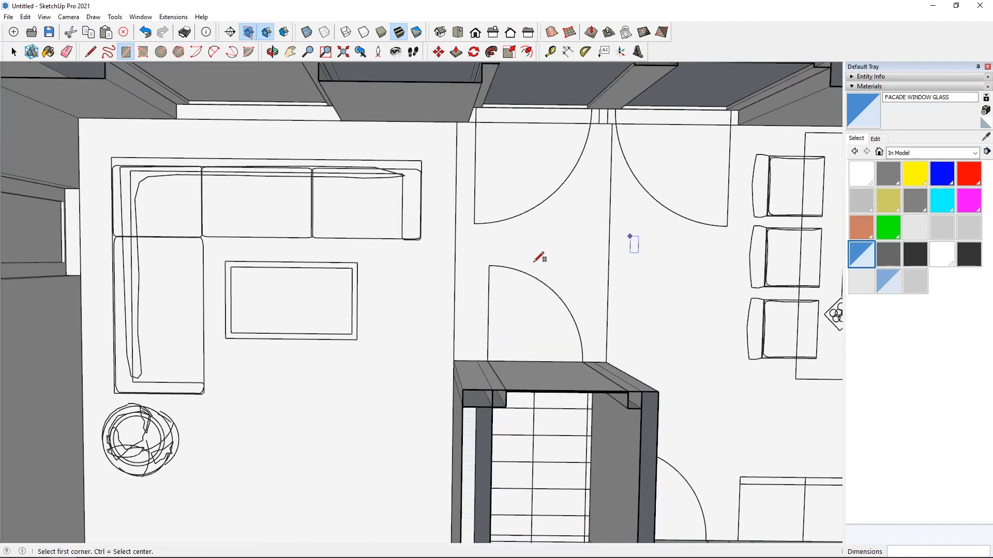
pyautogui.click(453, 360)
pyautogui.scroll(2, 574, 129)
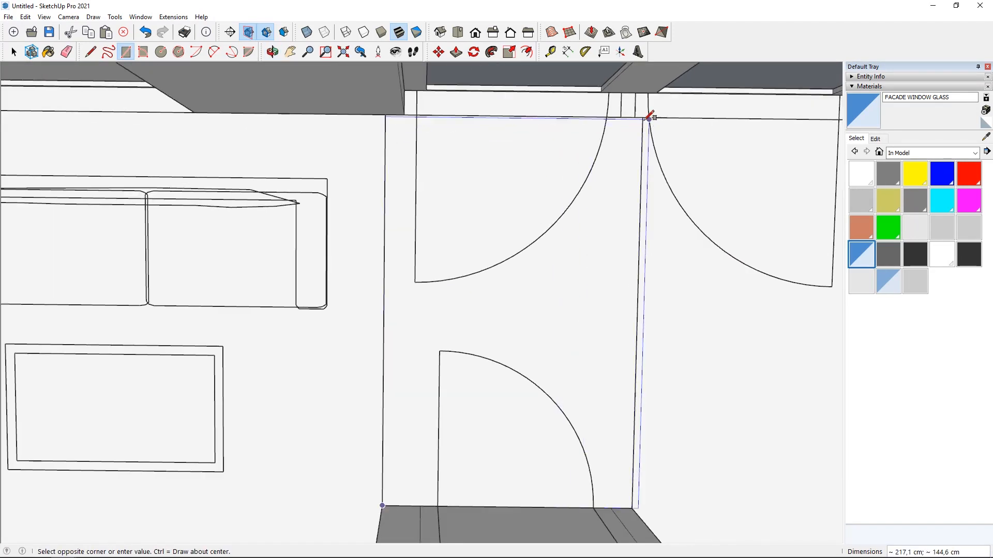
pyautogui.click(636, 117)
pyautogui.click(14, 51)
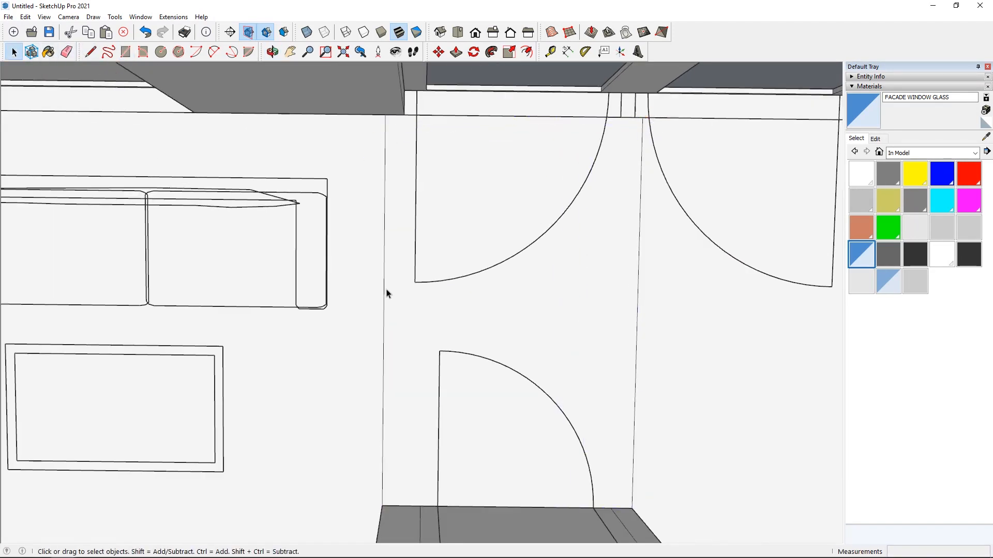
pyautogui.scroll(-5, 383, 293)
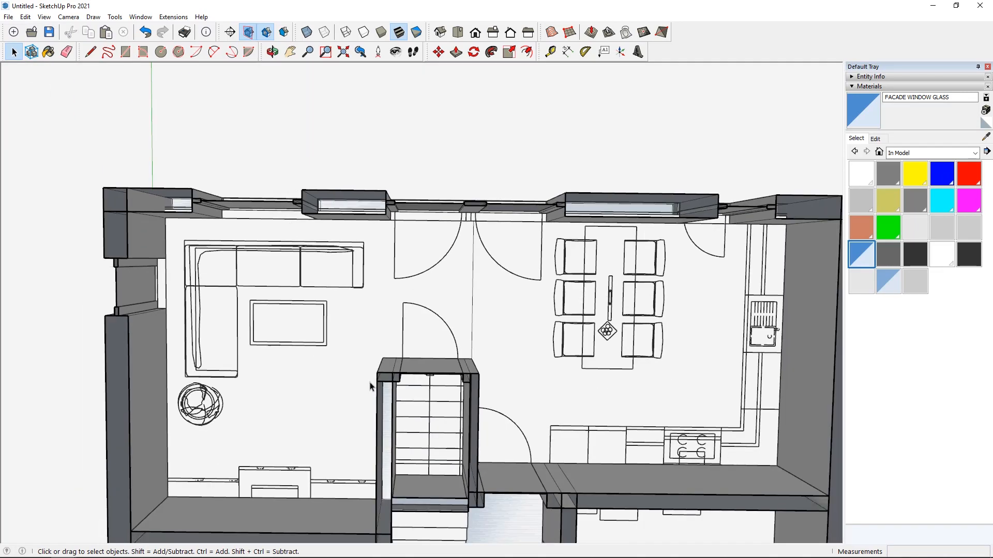
# Offset the living room floor outline inward by 50 cm.
pyautogui.moveTo(376, 346); pyautogui.dragTo(288, 377, button='middle')
pyautogui.scroll(-8, 372, 257)
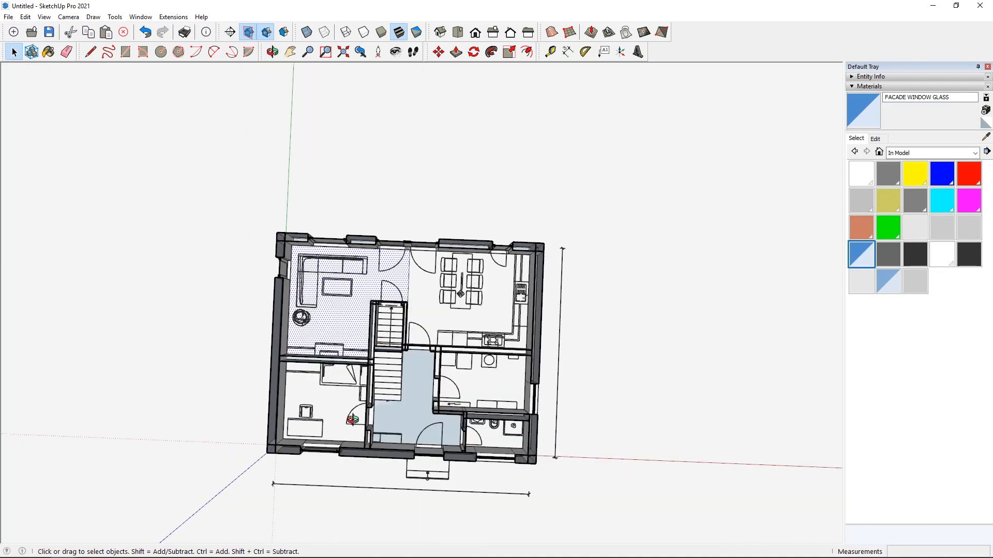
pyautogui.click(530, 55)
pyautogui.scroll(5, 346, 347)
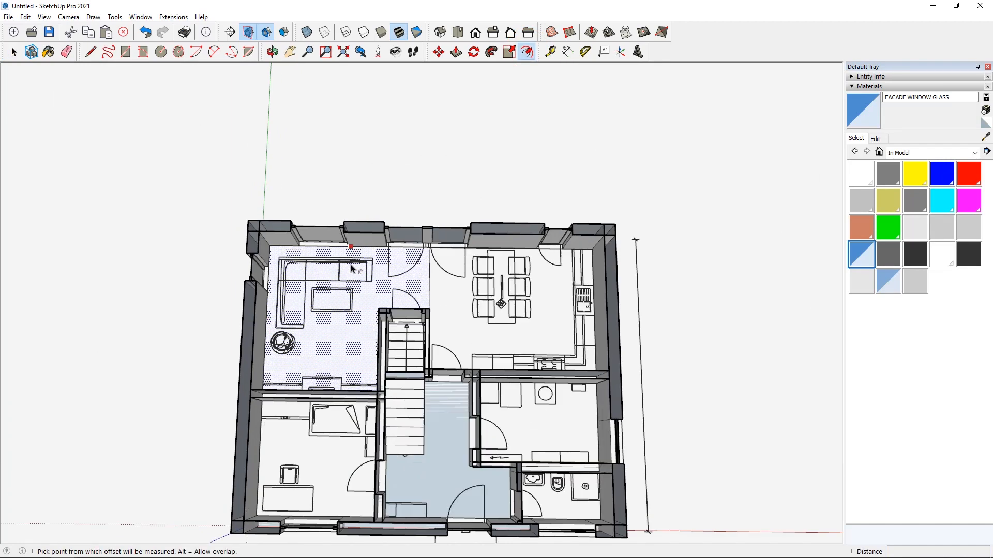
pyautogui.click(328, 357)
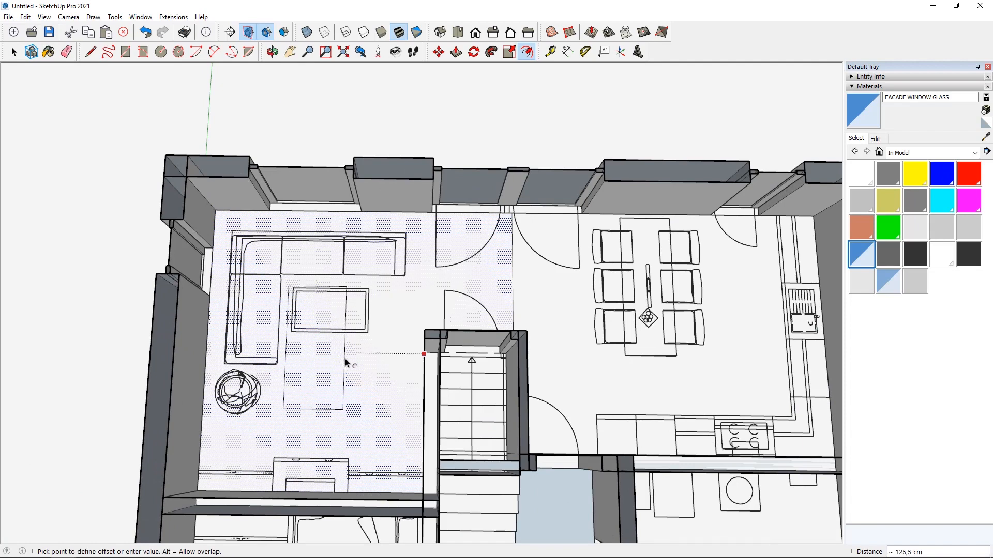
pyautogui.write('50')
pyautogui.press('Return')
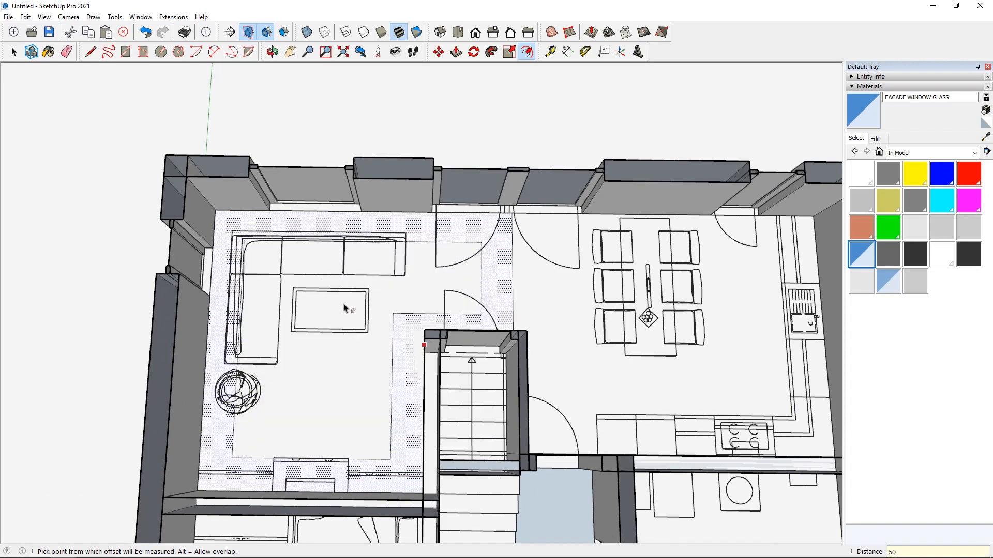
# Offset the floor outlines of the kitchen-dining area, utility room, hallway, bedroom and shower room inward by the same distance.
pyautogui.scroll(-3, 547, 321)
pyautogui.scroll(-2, 553, 310)
pyautogui.scroll(4, 599, 382)
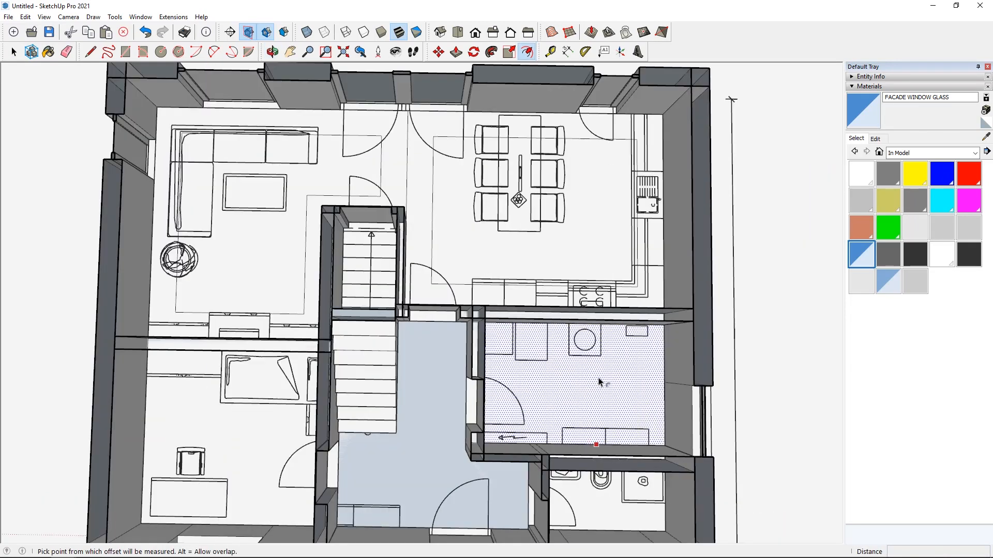
pyautogui.scroll(-2, 595, 361)
pyautogui.scroll(3, 432, 406)
pyautogui.scroll(-2, 407, 376)
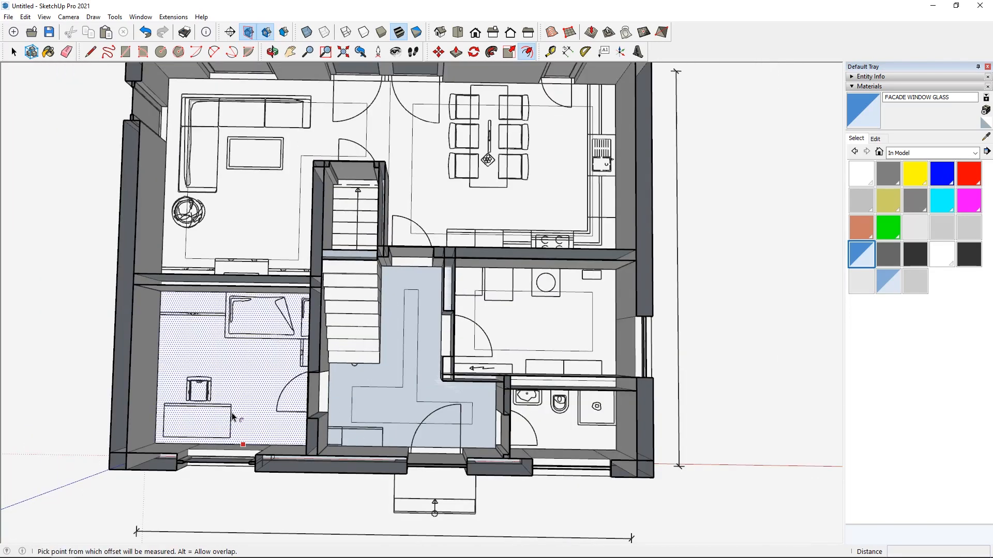
pyautogui.scroll(1, 233, 382)
pyautogui.scroll(3, 643, 450)
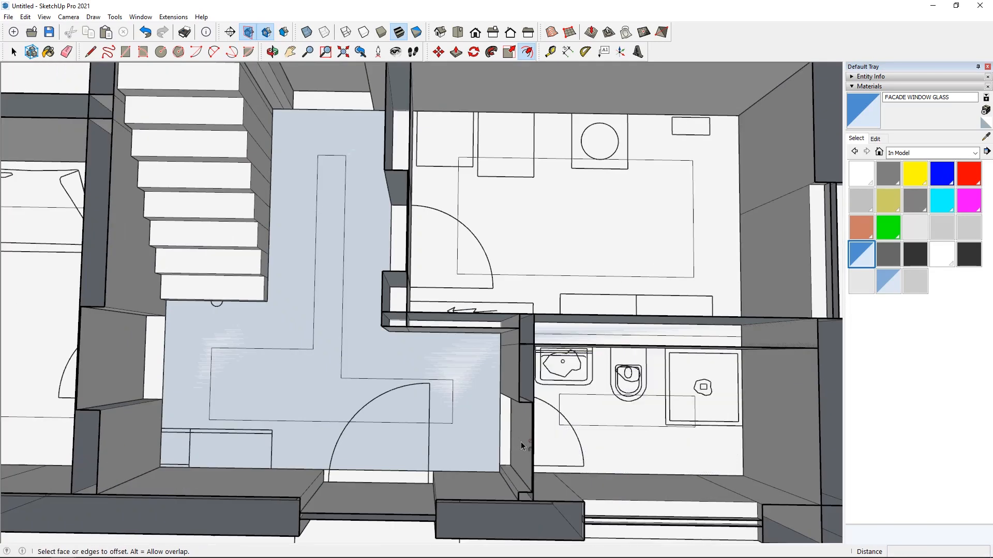
# Move the short inner edge of the living room's offset outline onto the line dividing it from the dining area.
pyautogui.scroll(-4, 520, 442)
pyautogui.scroll(5, 445, 122)
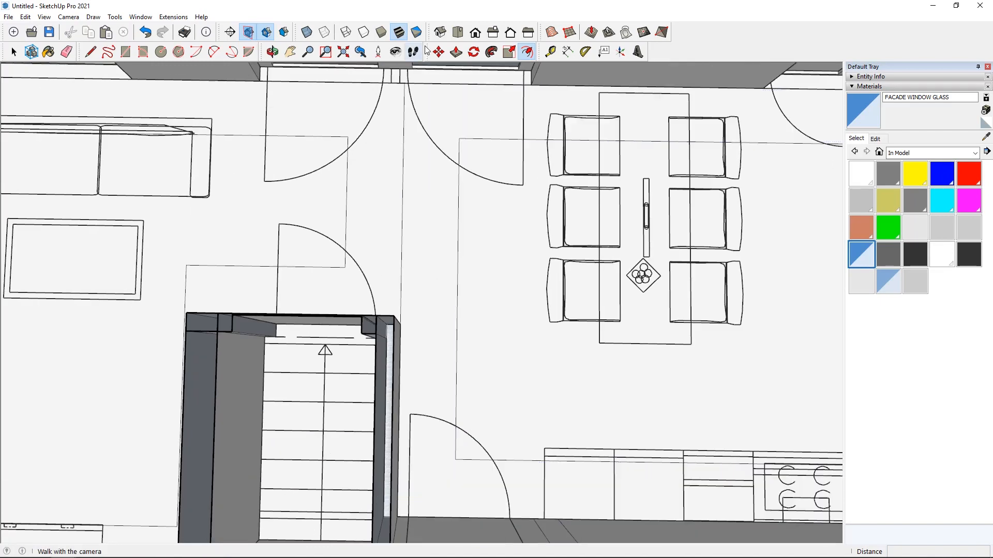
pyautogui.click(438, 52)
pyautogui.scroll(3, 352, 196)
pyautogui.click(339, 188)
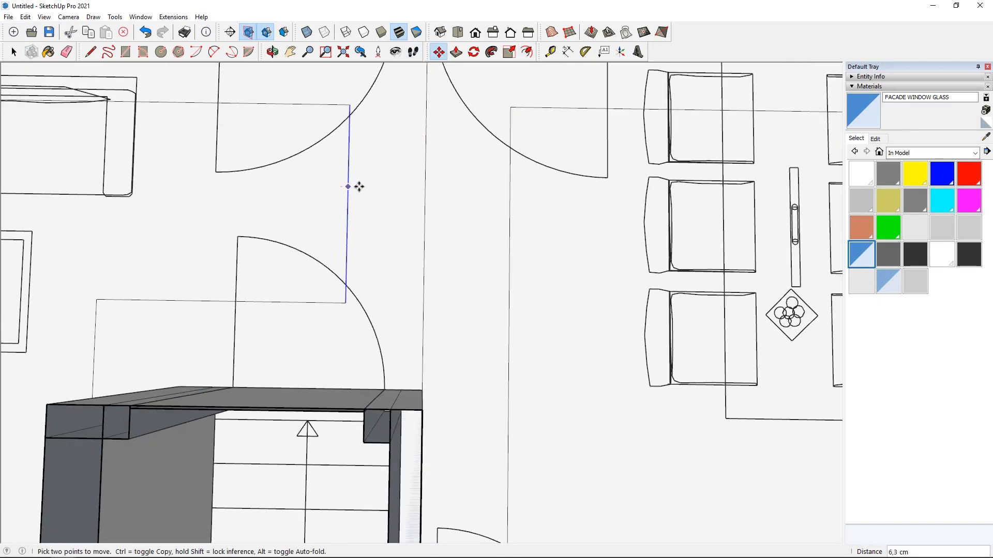
pyautogui.click(427, 186)
pyautogui.scroll(-4, 429, 189)
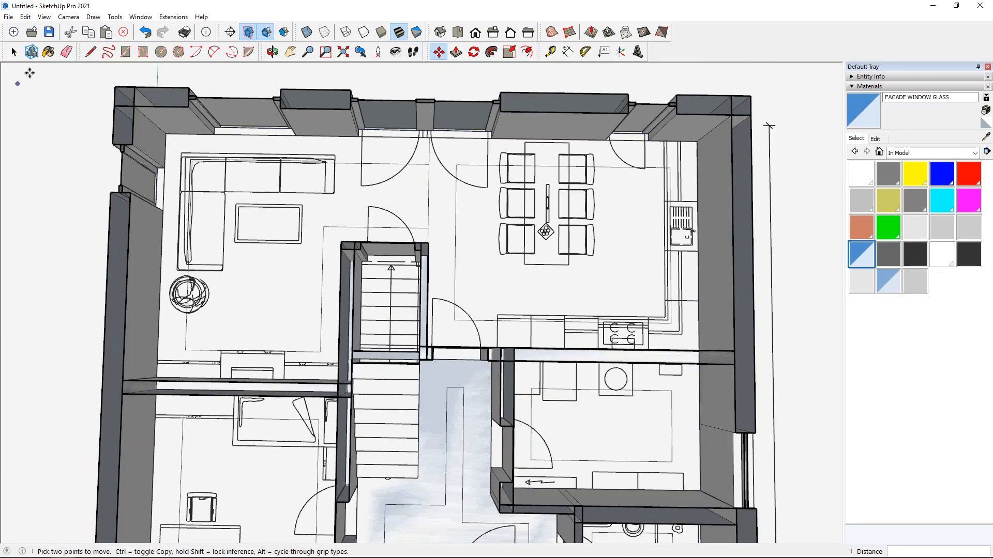
# Select the inner offset faces of all the ground-floor rooms and copy them.
pyautogui.click(14, 51)
pyautogui.click(281, 281)
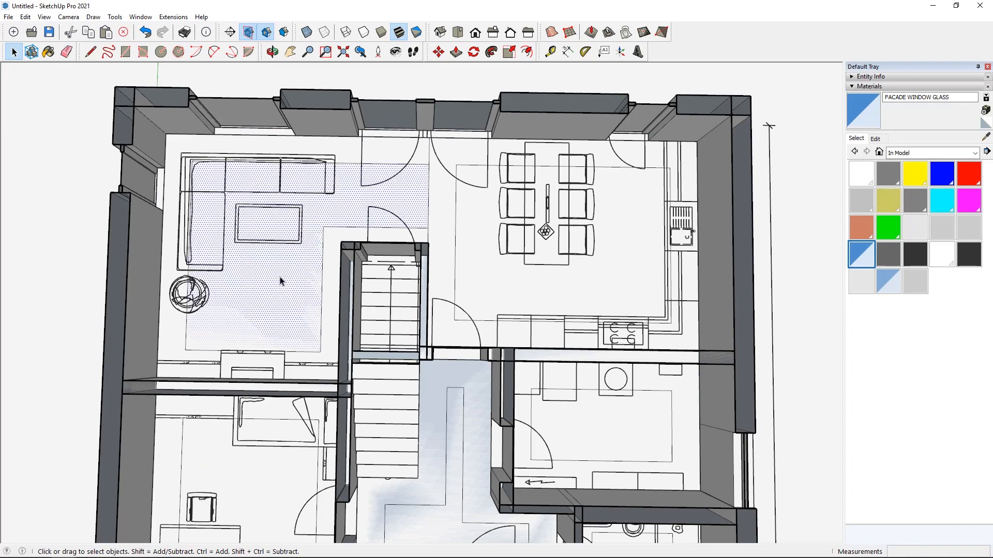
pyautogui.keyDown('shift'); pyautogui.click(491, 281); pyautogui.keyUp('shift')
pyautogui.scroll(-3, 502, 310)
pyautogui.scroll(3, 549, 353)
pyautogui.keyDown('shift'); pyautogui.click(550, 352); pyautogui.keyUp('shift')
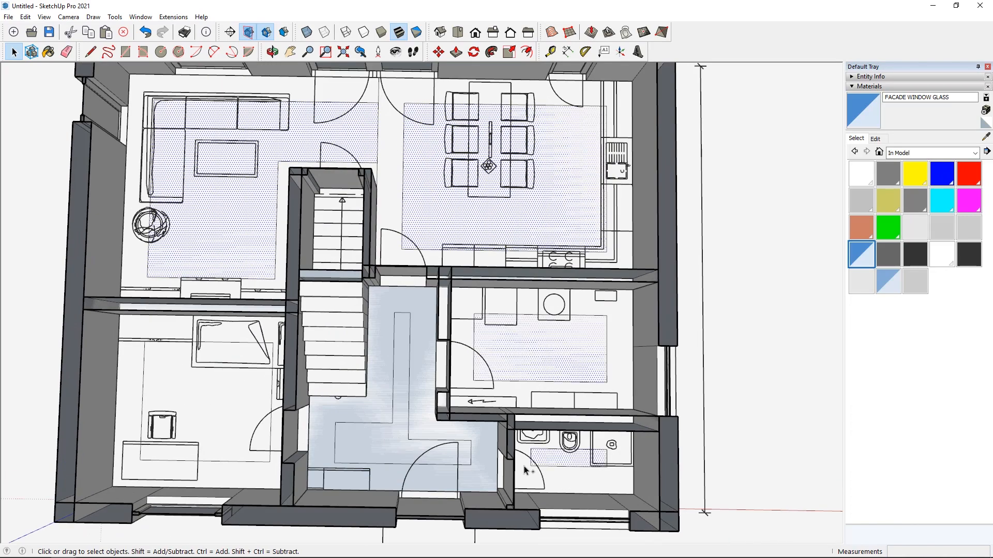
pyautogui.keyDown('shift'); pyautogui.click(358, 447); pyautogui.keyUp('shift')
pyautogui.keyDown('shift'); pyautogui.click(237, 405); pyautogui.keyUp('shift')
pyautogui.moveTo(237, 406); pyautogui.dragTo(230, 420, button='middle')
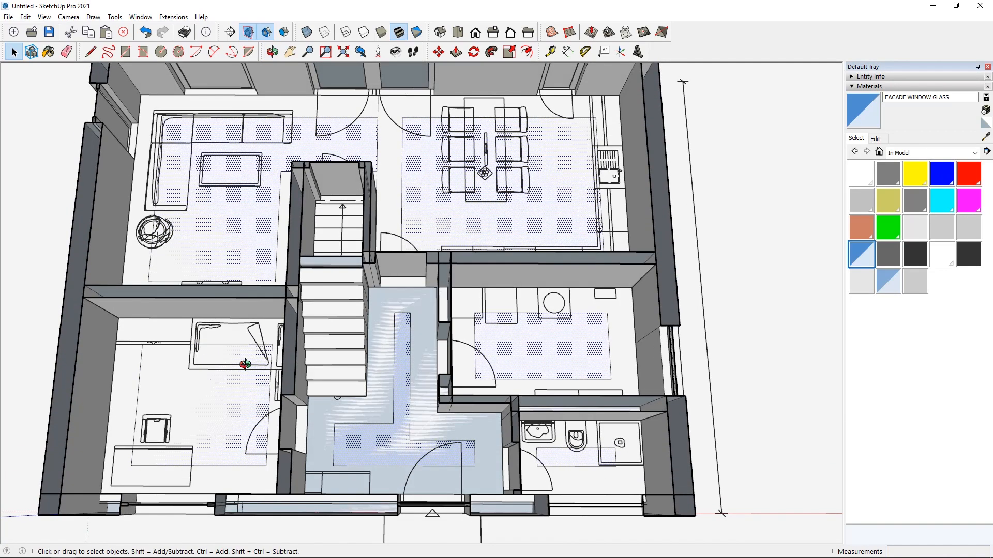
pyautogui.hotkey('ctrl', 'c')
# Delete the floor faces and outlines, including their inner offsets, in every ground-floor room.
pyautogui.moveTo(224, 251); pyautogui.dragTo(233, 238, button='middle')
pyautogui.click(233, 238)
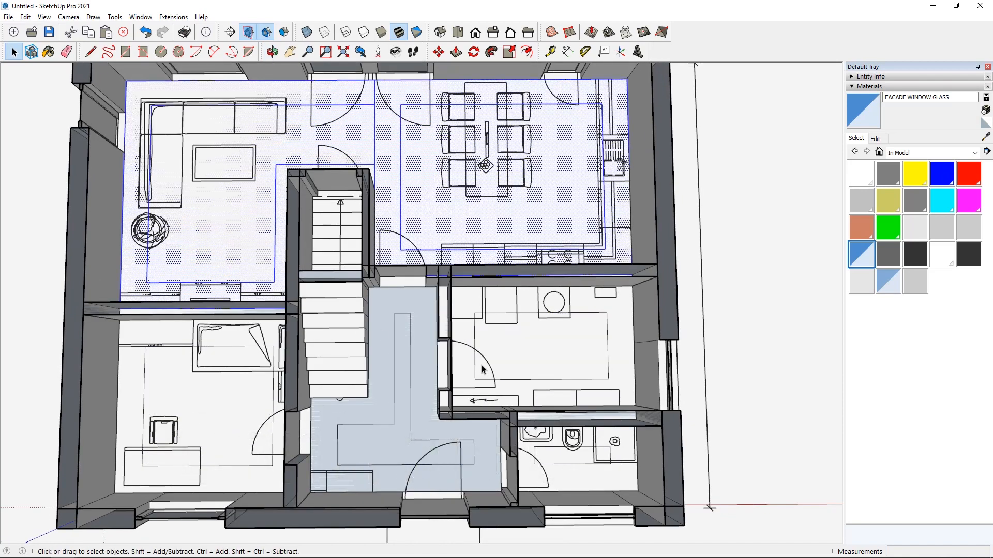
pyautogui.click(549, 360)
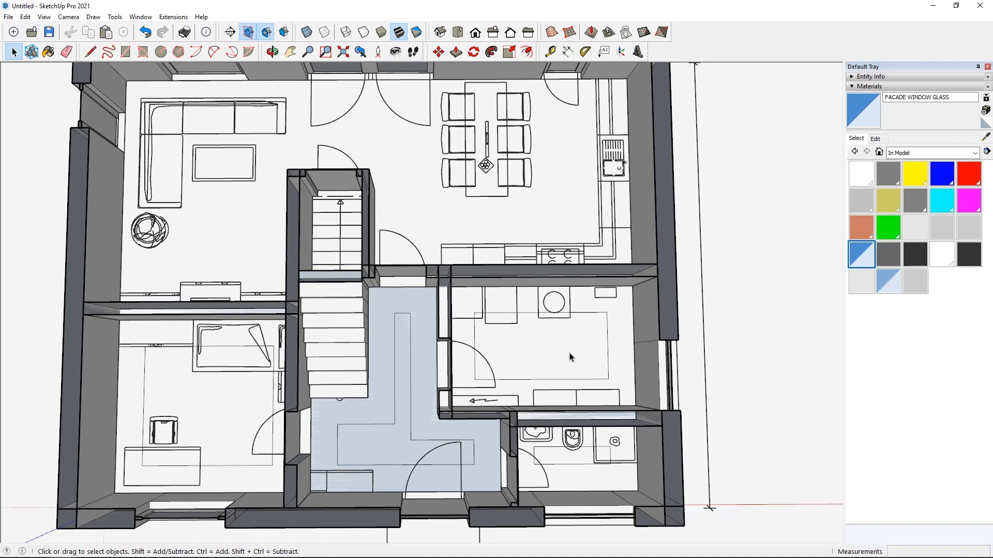
pyautogui.click(570, 356)
pyautogui.click(424, 369)
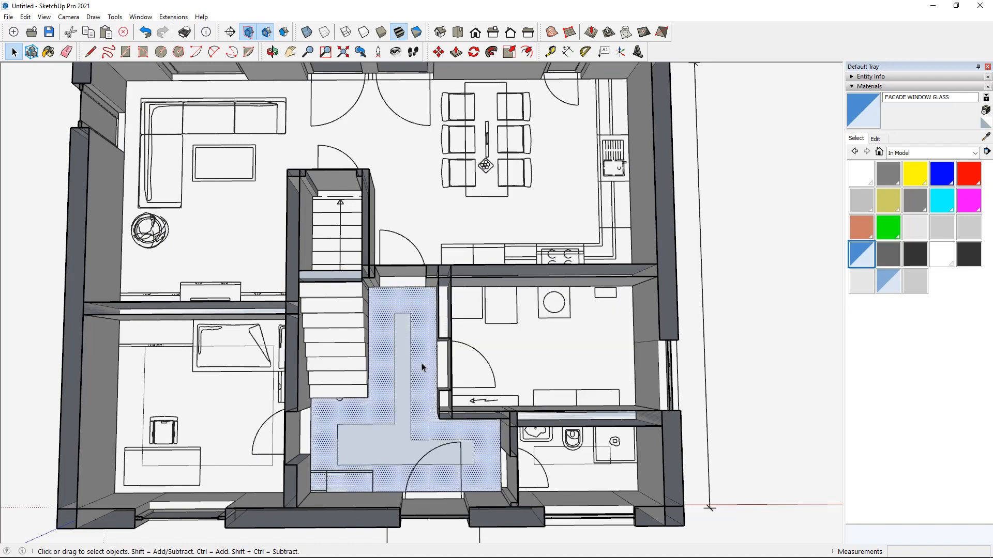
pyautogui.click(574, 461)
pyautogui.click(115, 427)
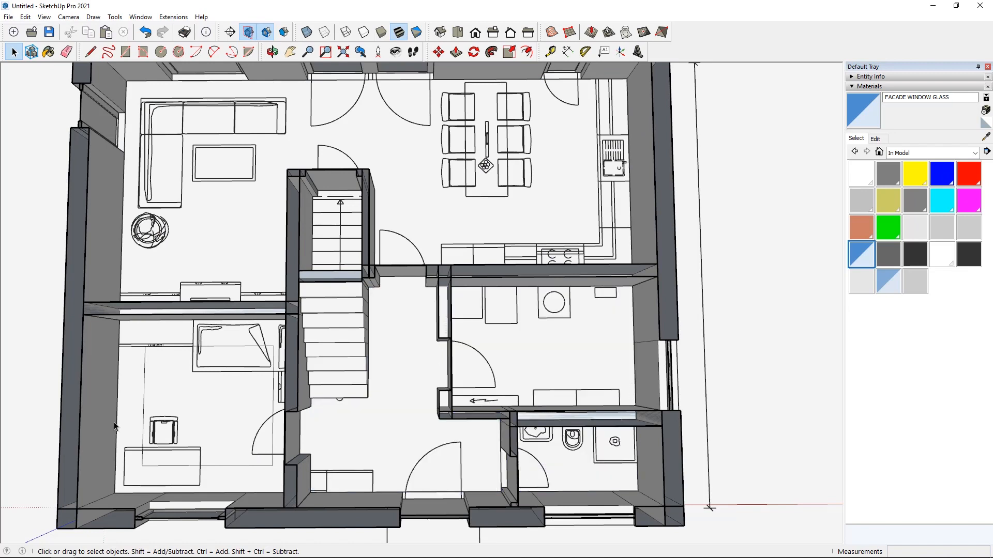
pyautogui.click(199, 406)
pyautogui.click(180, 352)
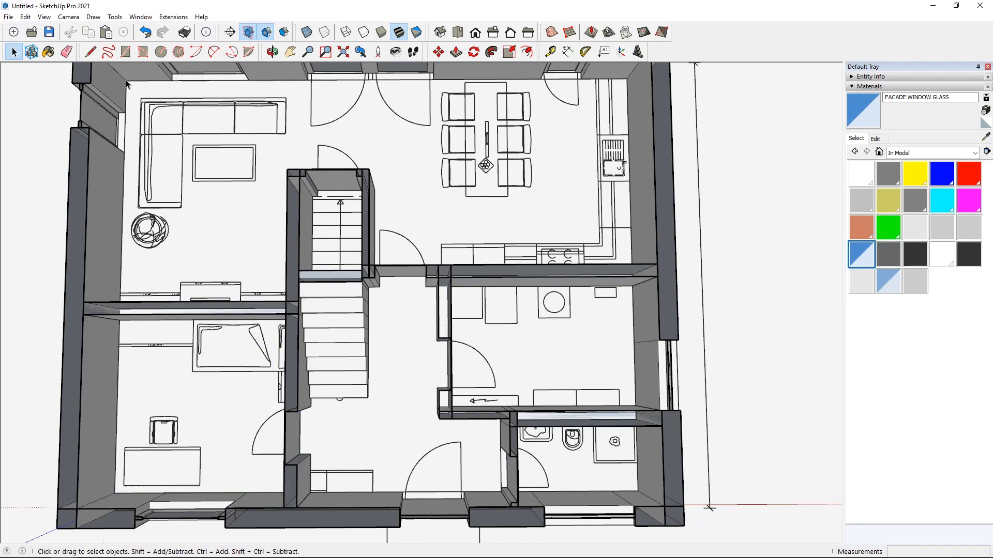
# Paste the copied inner room faces in place and move them 85 cm vertically upward.
pyautogui.click(26, 17)
pyautogui.click(55, 87)
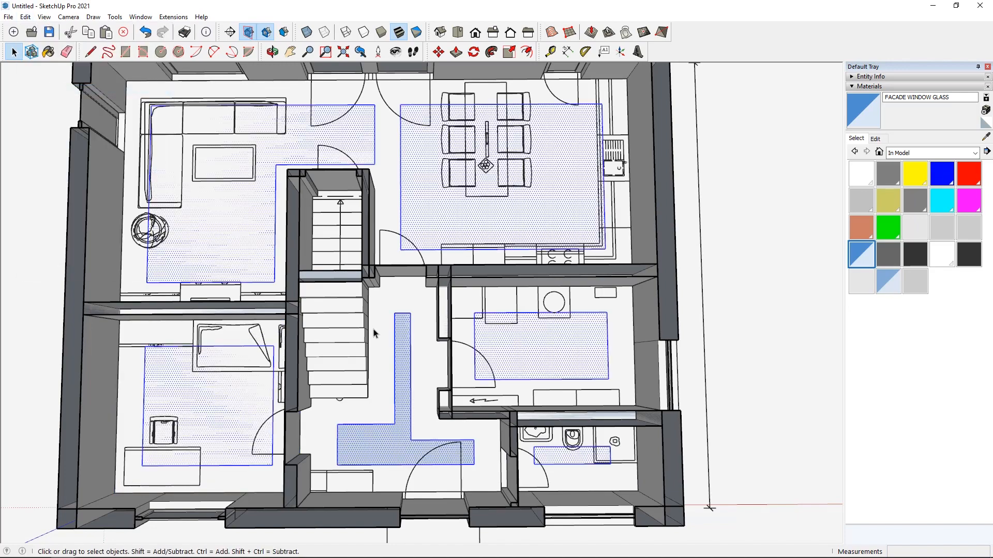
pyautogui.moveTo(55, 87); pyautogui.dragTo(393, 93, button='middle')
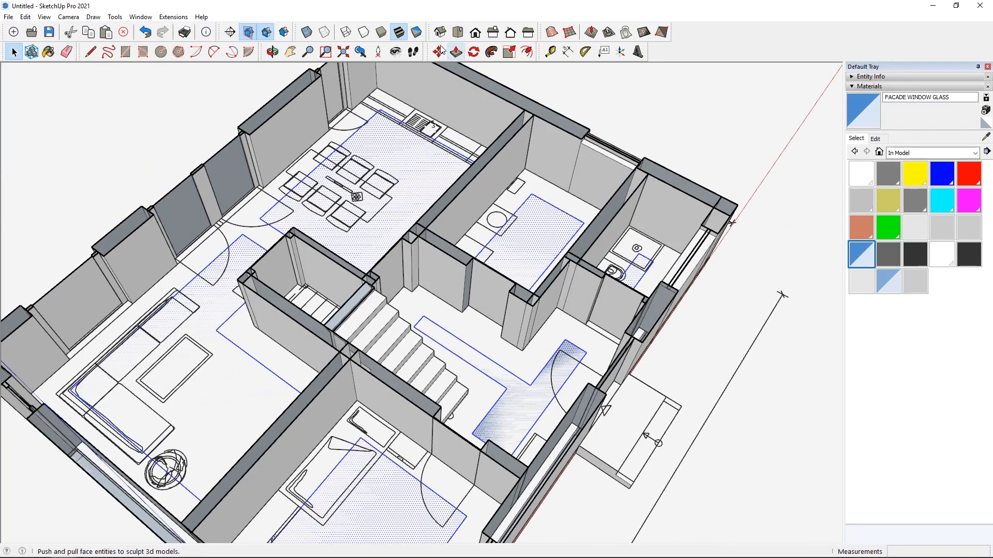
pyautogui.click(439, 51)
pyautogui.scroll(6, 349, 202)
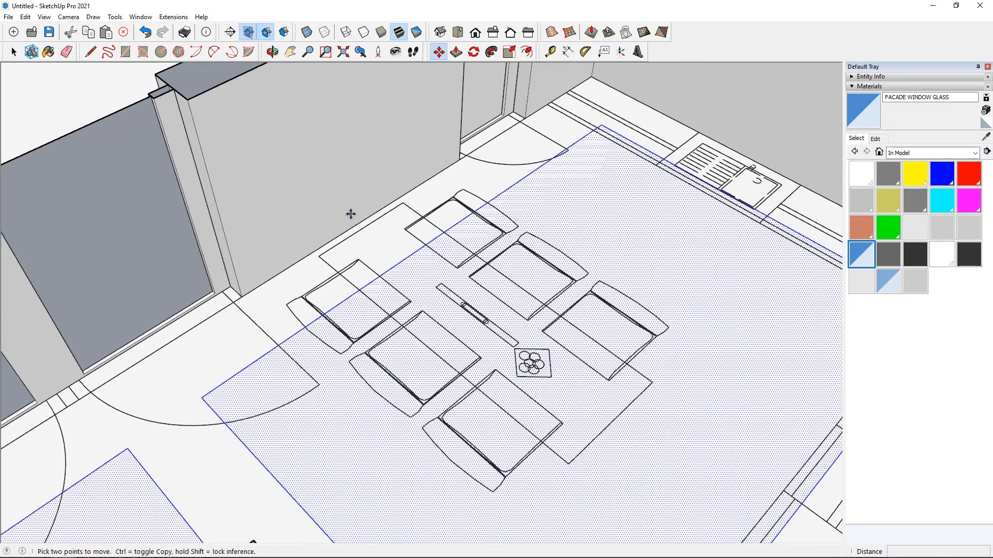
pyautogui.click(350, 213)
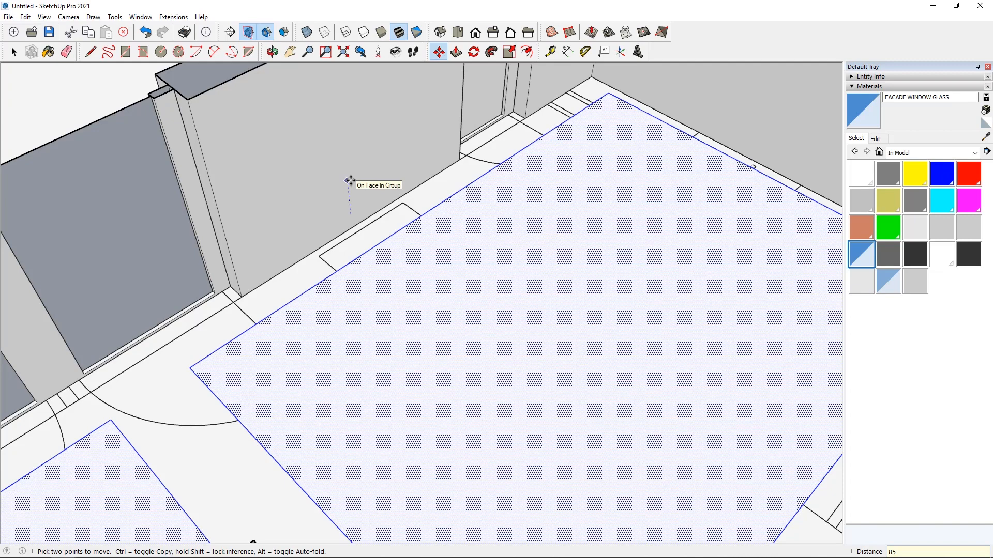
pyautogui.press('Return')
# Examine the height of the raised faces above the floor, around the living room and dining area.
pyautogui.scroll(-5, 327, 168)
pyautogui.moveTo(327, 168); pyautogui.dragTo(207, 263, button='middle')
pyautogui.scroll(6, 432, 197)
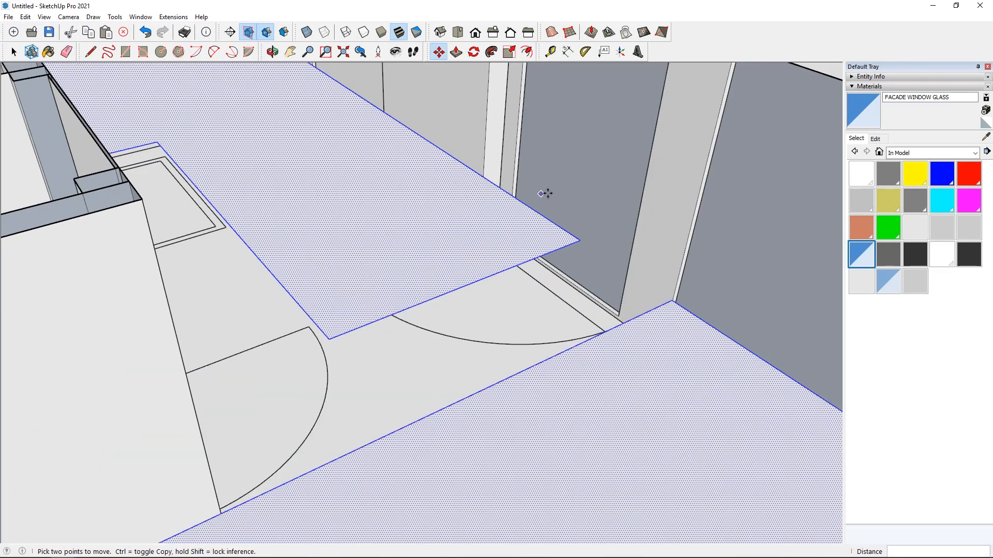
pyautogui.moveTo(528, 212); pyautogui.dragTo(531, 342, button='middle')
pyautogui.scroll(1, 531, 342)
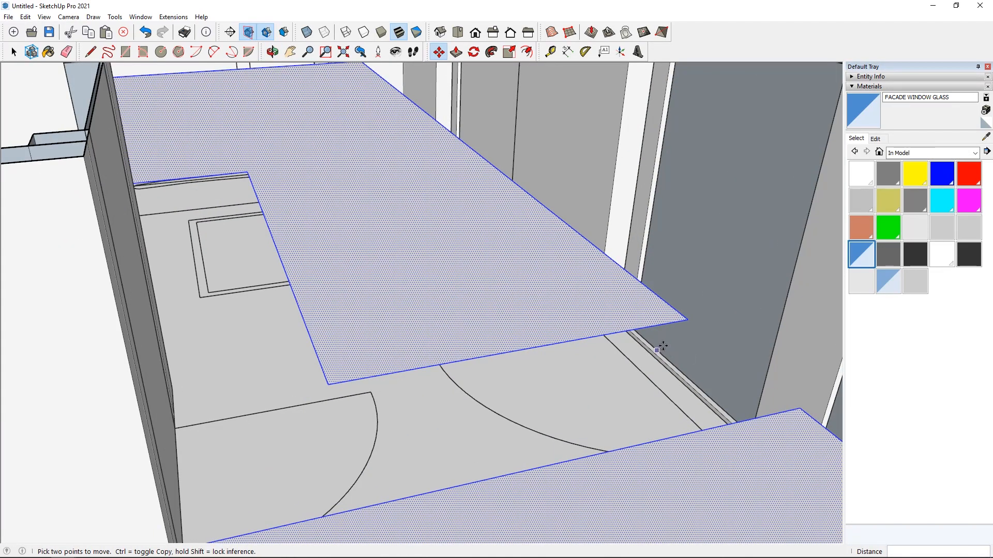
pyautogui.scroll(-3, 443, 244)
pyautogui.scroll(-3, 266, 155)
pyautogui.scroll(-3, 634, 246)
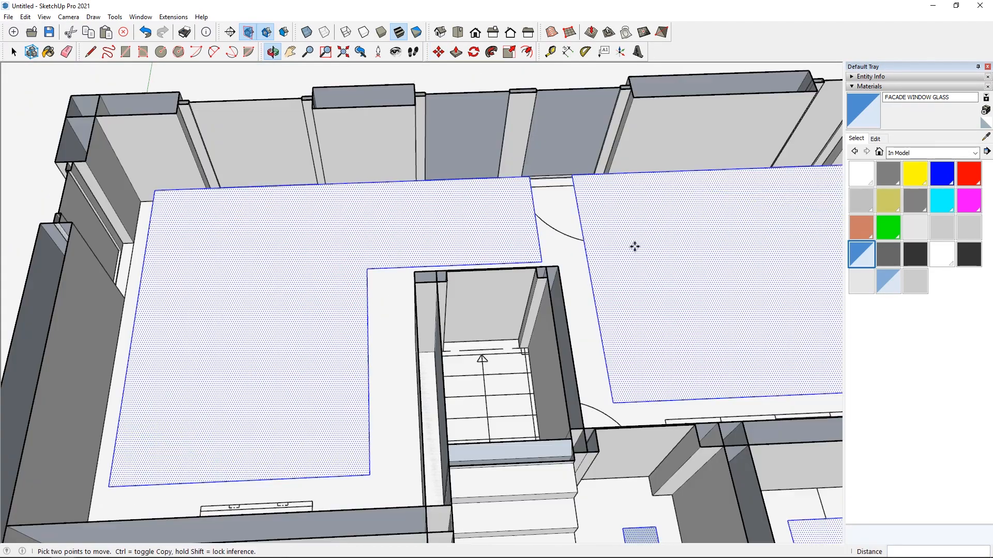
pyautogui.scroll(-2, 322, 177)
pyautogui.scroll(-3, 322, 177)
pyautogui.moveTo(277, 406); pyautogui.dragTo(206, 268, button='middle')
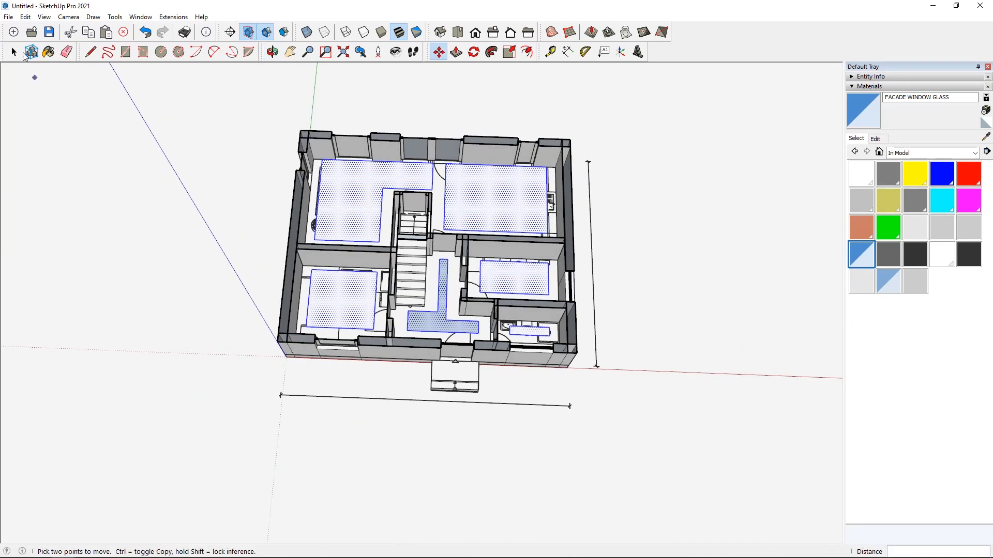
# Clear the face selection and start creating a new material for colouring the room zones.
pyautogui.press('space')
pyautogui.moveTo(44, 85); pyautogui.dragTo(673, 446, button='middle')
pyautogui.scroll(2, 674, 445)
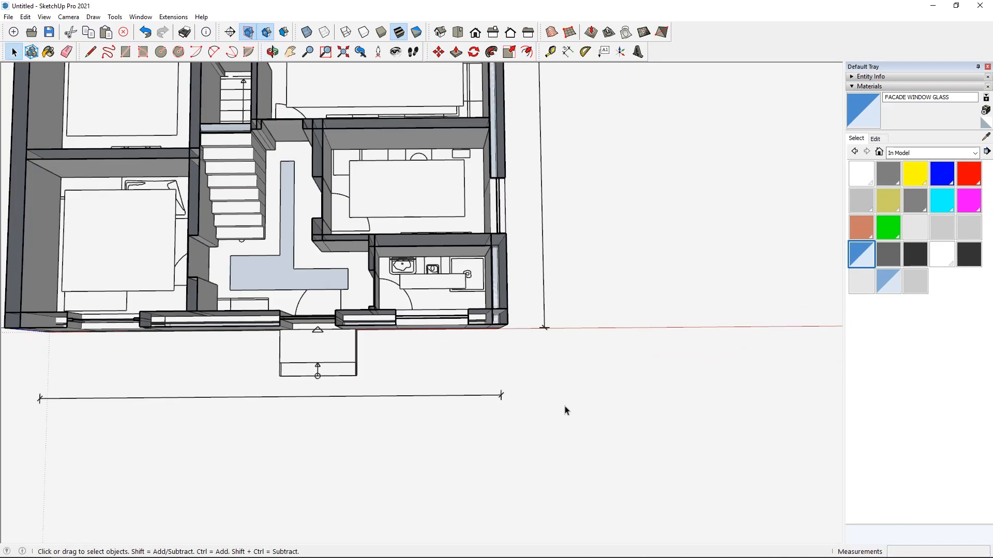
pyautogui.scroll(-2, 544, 357)
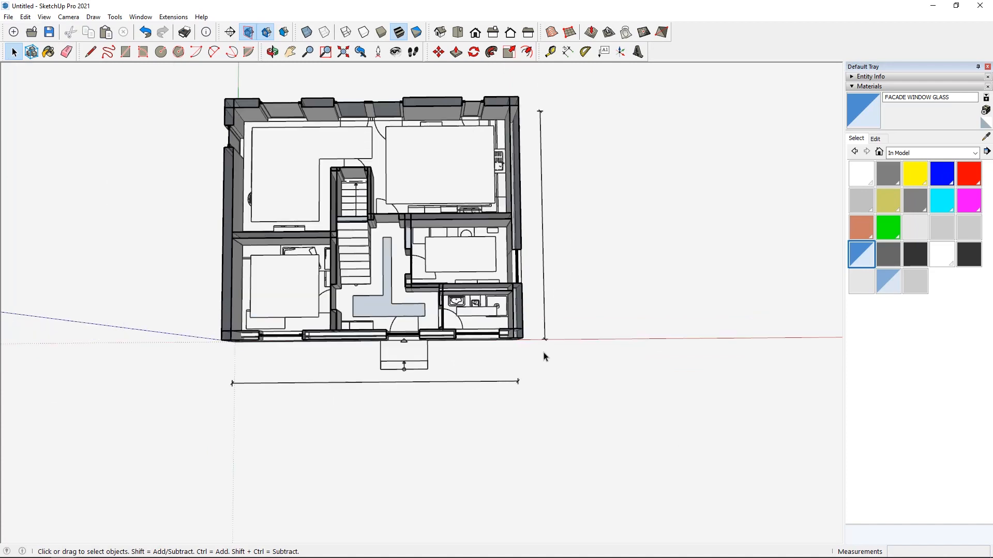
pyautogui.moveTo(393, 176); pyautogui.dragTo(397, 179, button='middle')
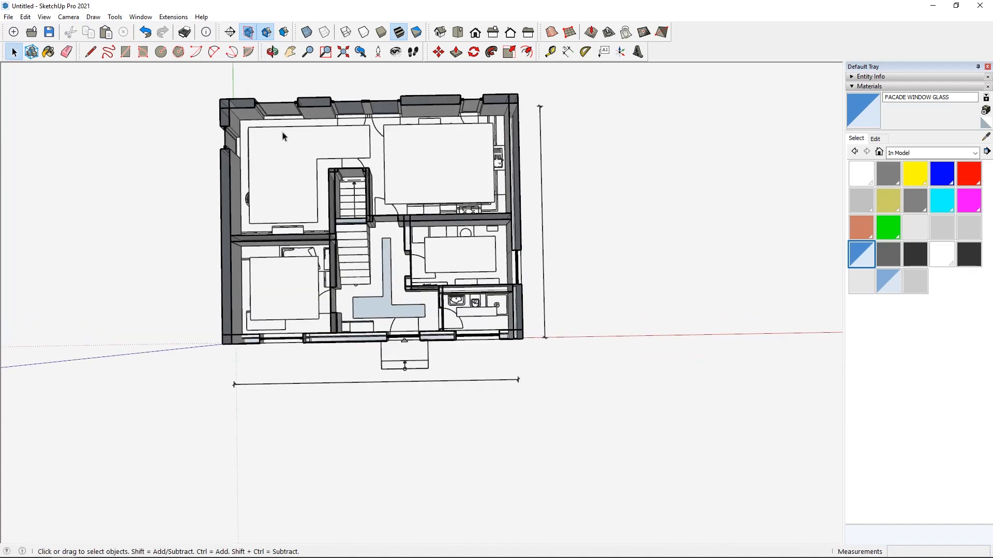
pyautogui.moveTo(405, 249); pyautogui.dragTo(411, 245, button='middle')
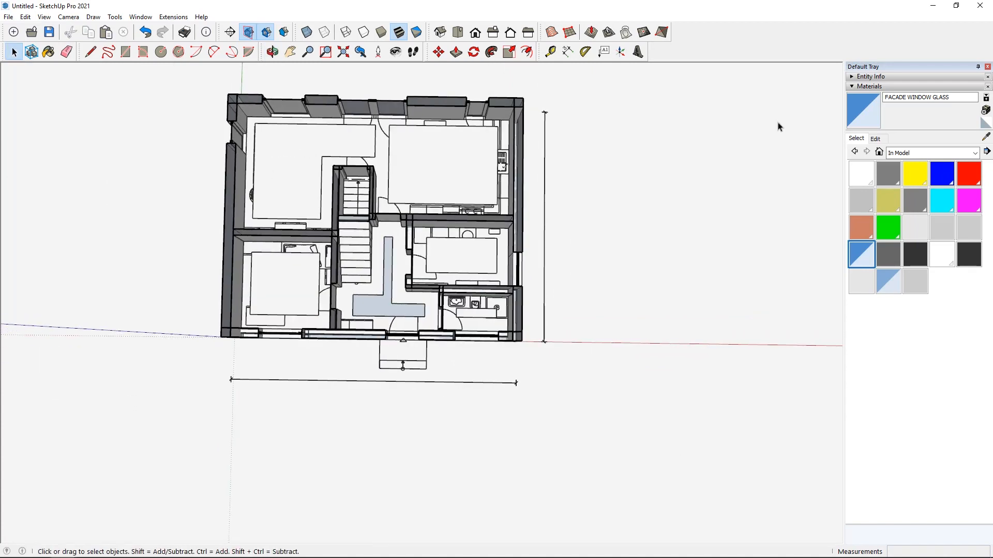
pyautogui.scroll(-1, 592, 188)
pyautogui.scroll(4, 391, 172)
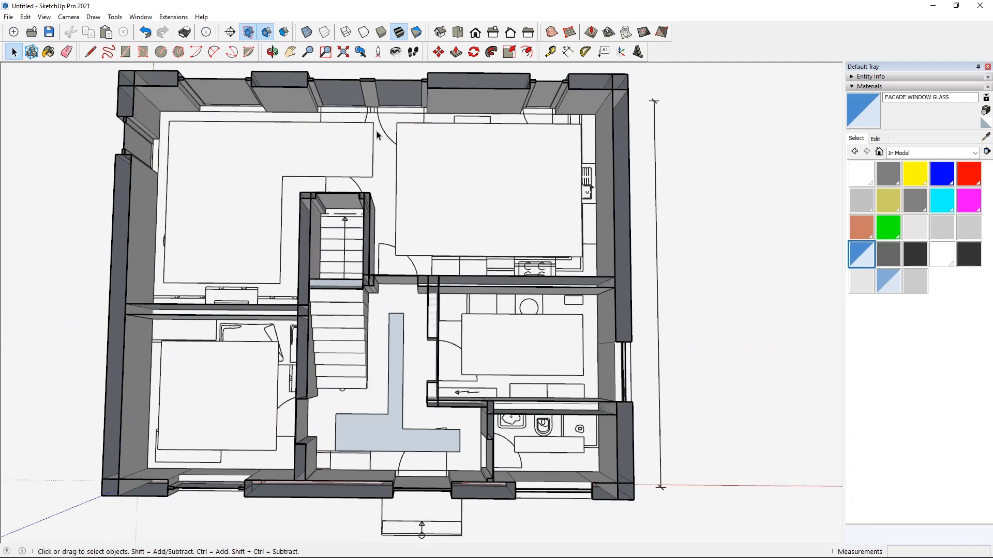
pyautogui.moveTo(391, 173); pyautogui.dragTo(391, 172, button='middle')
pyautogui.scroll(-2, 393, 174)
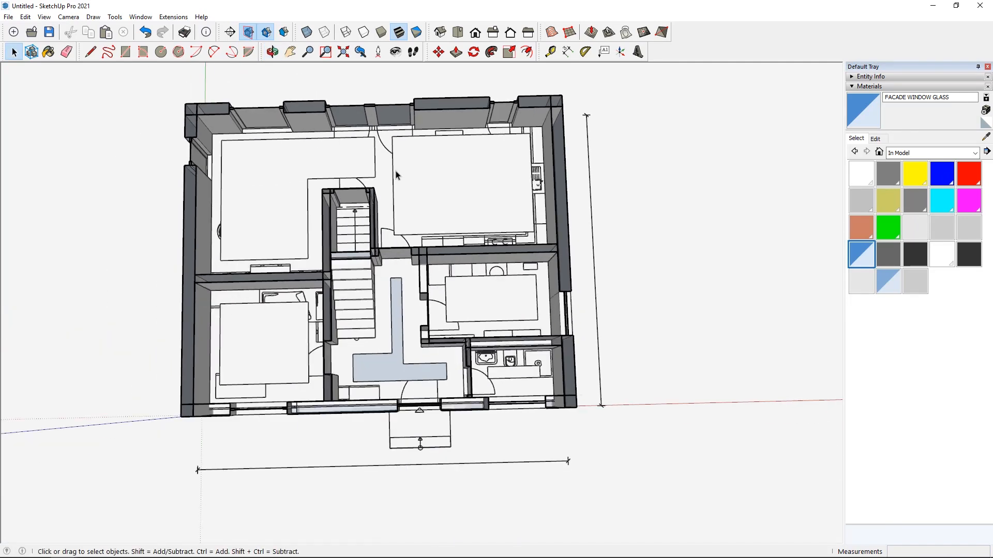
pyautogui.click(984, 113)
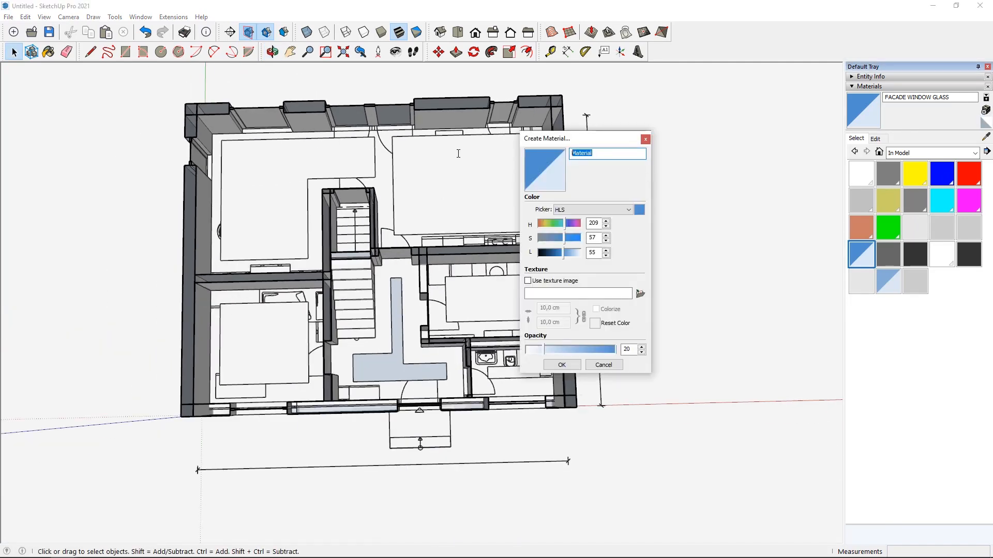
pyautogui.moveTo(599, 140); pyautogui.dragTo(678, 155)
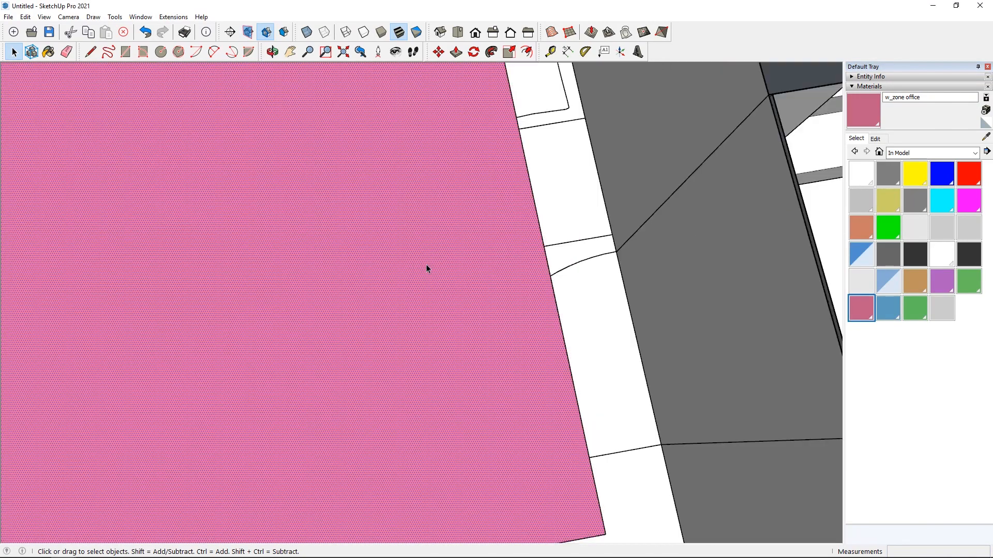
# Display the section planes and raise the horizontal one about 274 cm so it cuts through the upper floor.
pyautogui.scroll(-10, 426, 265)
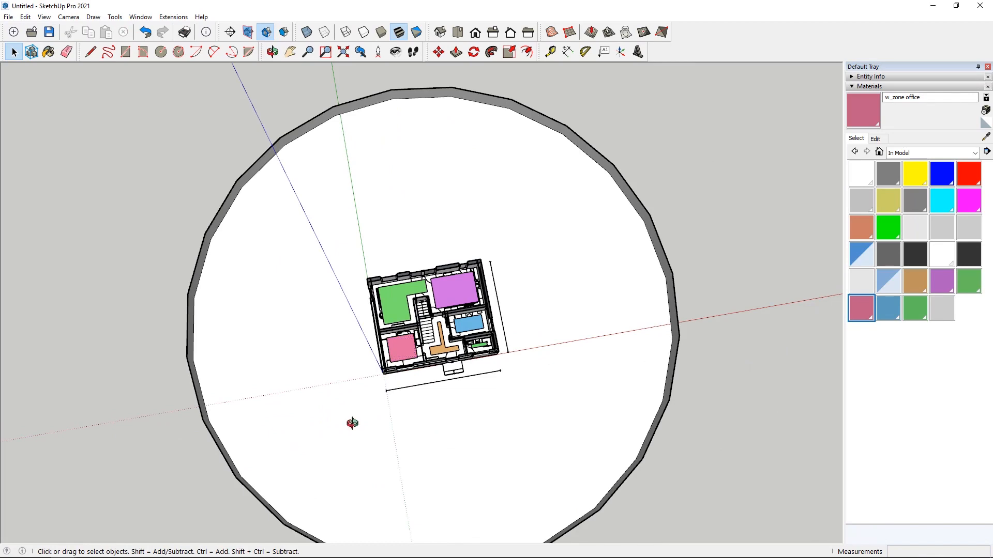
pyautogui.moveTo(352, 423); pyautogui.dragTo(415, 388, button='middle')
pyautogui.scroll(3, 326, 174)
pyautogui.moveTo(337, 217); pyautogui.dragTo(379, 235, button='middle')
pyautogui.scroll(-3, 380, 237)
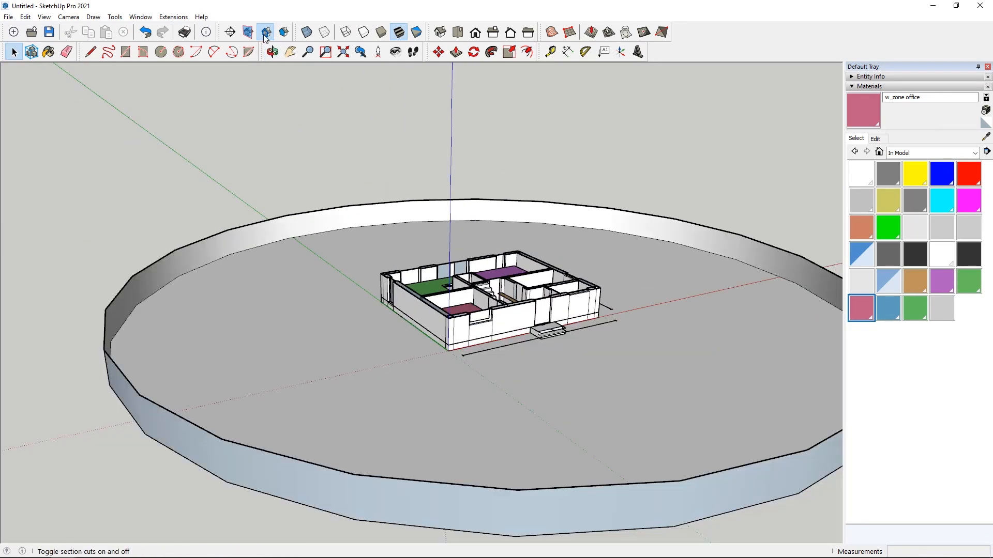
pyautogui.click(248, 32)
pyautogui.click(585, 175)
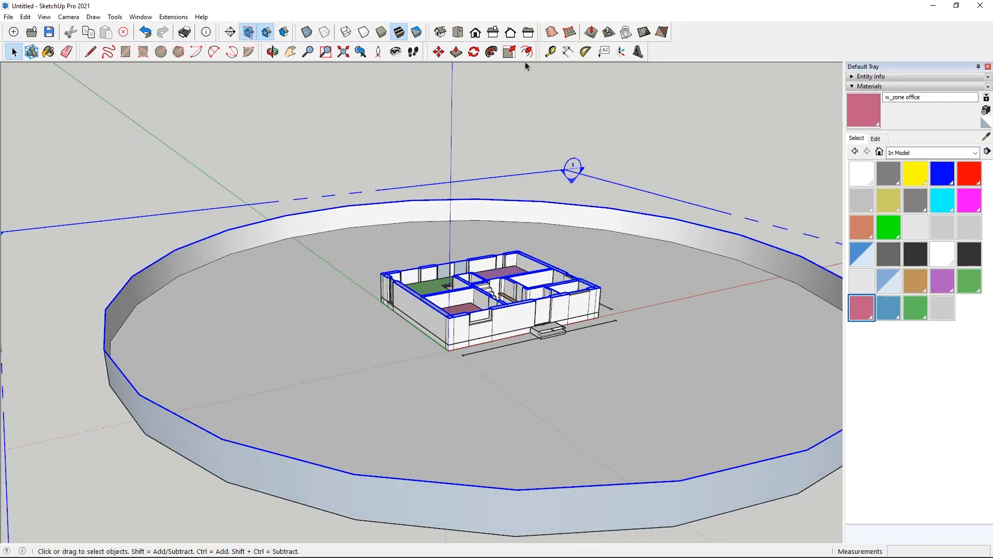
pyautogui.click(438, 52)
pyautogui.scroll(5, 362, 248)
pyautogui.click(335, 279)
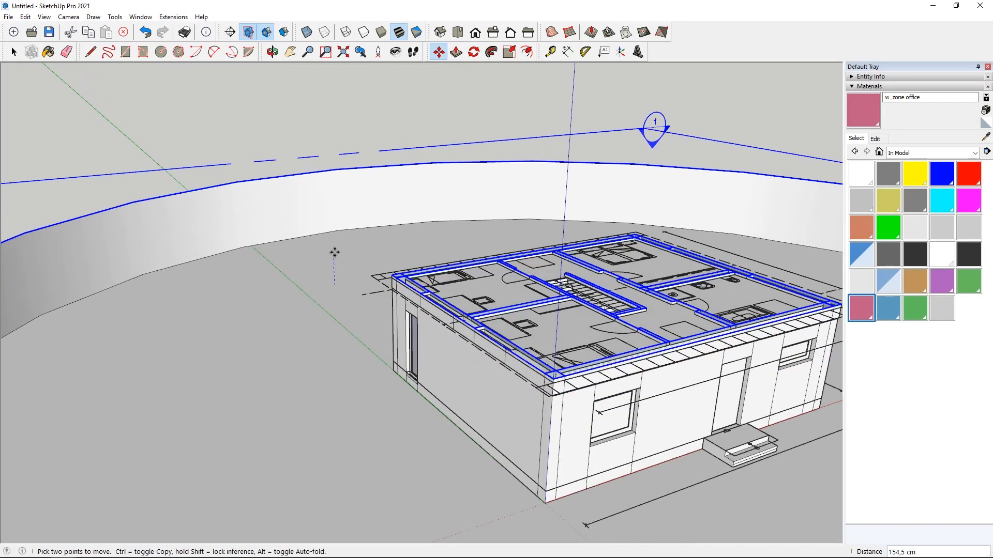
pyautogui.click(338, 222)
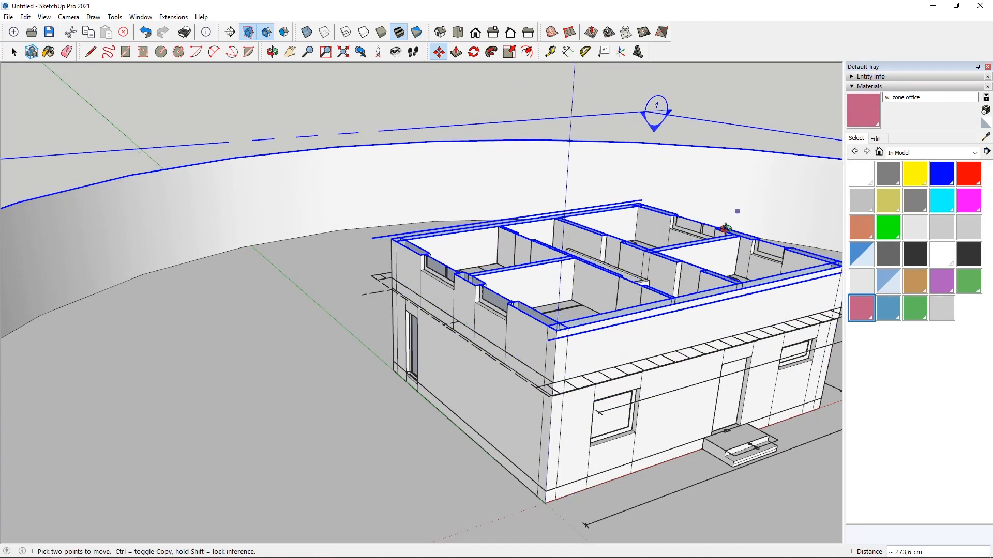
# Draw a rectangular floor face filling the upper-floor bathroom between its walls.
pyautogui.moveTo(737, 213); pyautogui.dragTo(601, 472, button='middle')
pyautogui.scroll(-3, 558, 450)
pyautogui.click(129, 56)
pyautogui.moveTo(97, 194); pyautogui.dragTo(96, 236, button='middle')
pyautogui.scroll(-3, 101, 234)
pyautogui.moveTo(349, 248); pyautogui.dragTo(364, 279, button='middle')
pyautogui.scroll(8, 501, 388)
pyautogui.scroll(5, 485, 448)
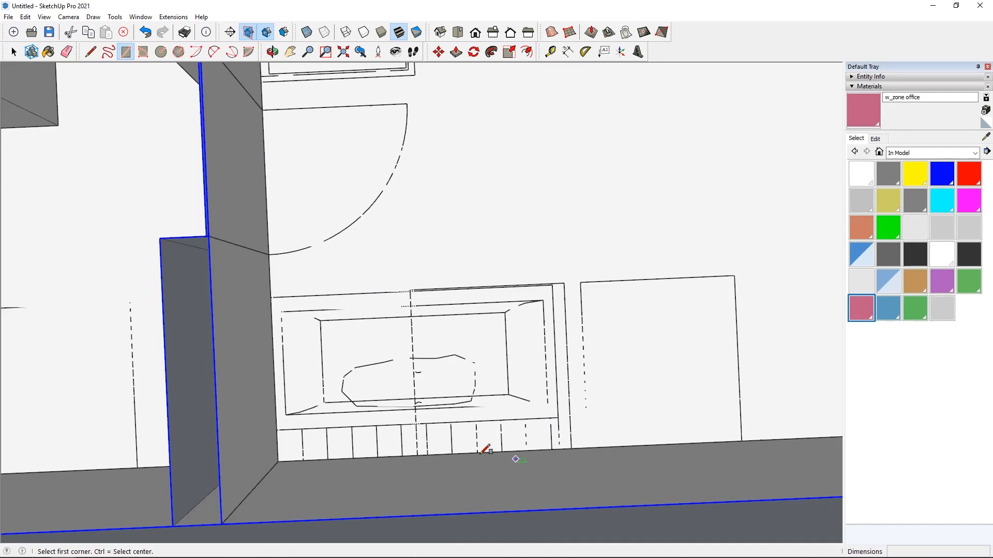
pyautogui.click(284, 455)
pyautogui.scroll(-4, 406, 326)
pyautogui.scroll(5, 567, 215)
# Draw a rectangular floor face filling the upper-floor double bedroom.
pyautogui.scroll(-3, 507, 209)
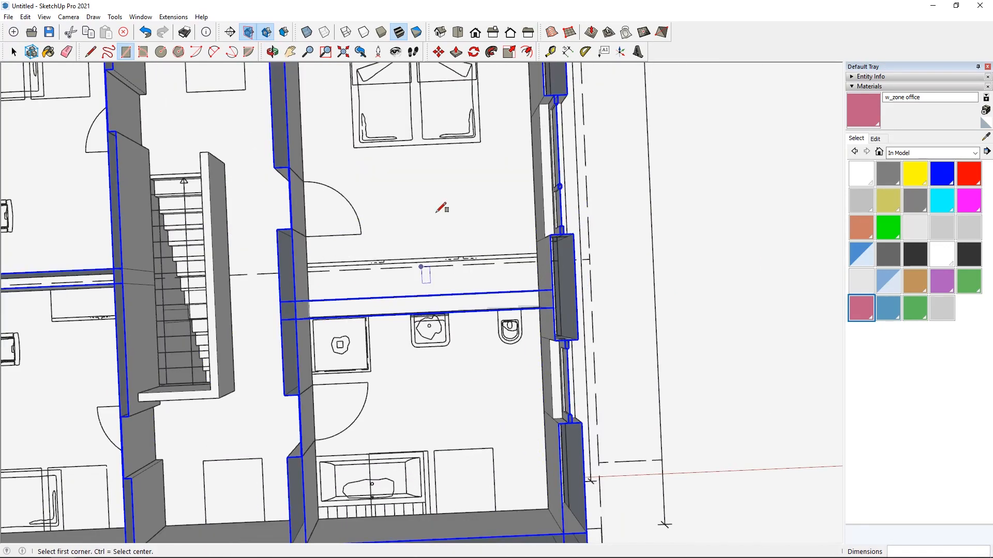
pyautogui.scroll(4, 228, 398)
pyautogui.scroll(-3, 432, 166)
pyautogui.scroll(2, 509, 109)
pyautogui.click(501, 111)
# Draw a rectangular floor face filling the single bedroom at the front of the upper floor.
pyautogui.scroll(-4, 500, 110)
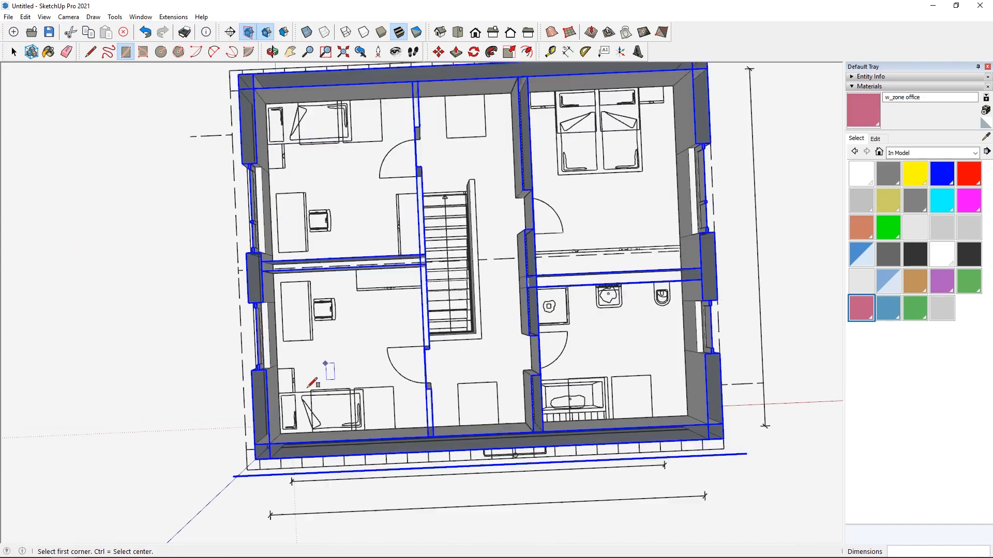
pyautogui.scroll(3, 280, 436)
pyautogui.click(280, 435)
pyautogui.scroll(3, 509, 183)
pyautogui.click(536, 200)
# Draw a rectangular floor face filling the single bedroom at the rear of the upper floor.
pyautogui.scroll(-3, 465, 207)
pyautogui.scroll(3, 163, 460)
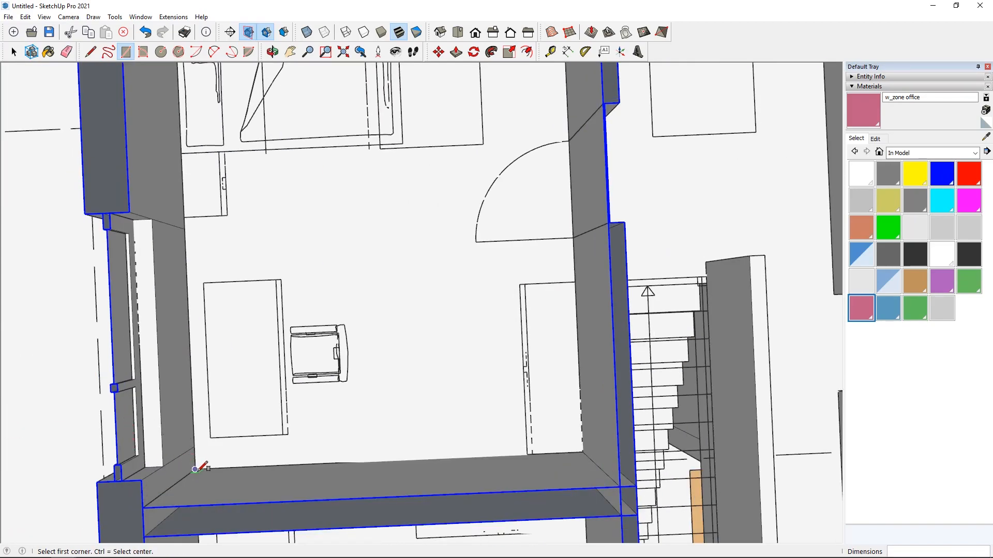
pyautogui.click(201, 468)
pyautogui.scroll(-2, 201, 468)
pyautogui.scroll(2, 454, 166)
pyautogui.click(456, 200)
# Offset the outlines of the three bedrooms and the bathroom inward by the same distance as on the ground floor.
pyautogui.scroll(-4, 457, 200)
pyautogui.click(528, 51)
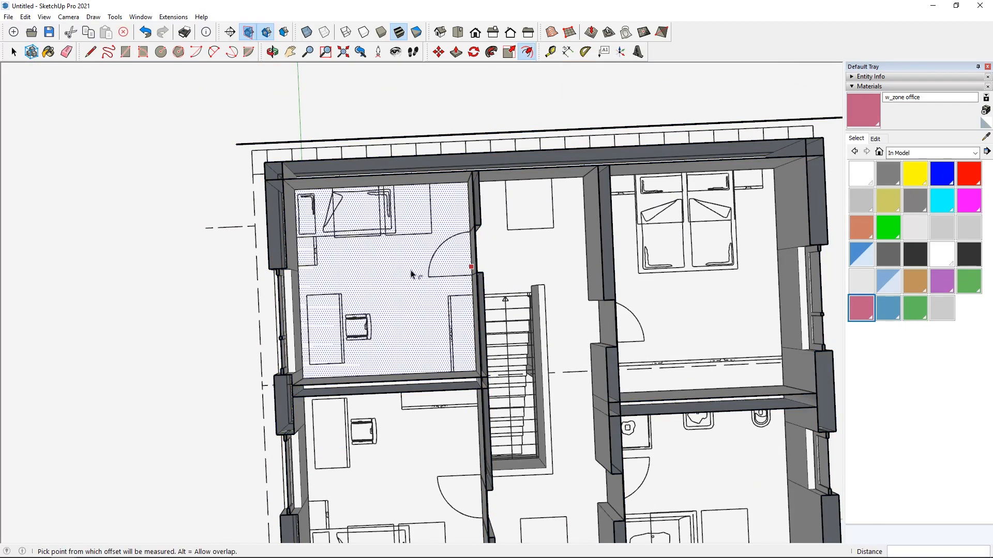
pyautogui.scroll(-3, 410, 215)
pyautogui.scroll(3, 581, 310)
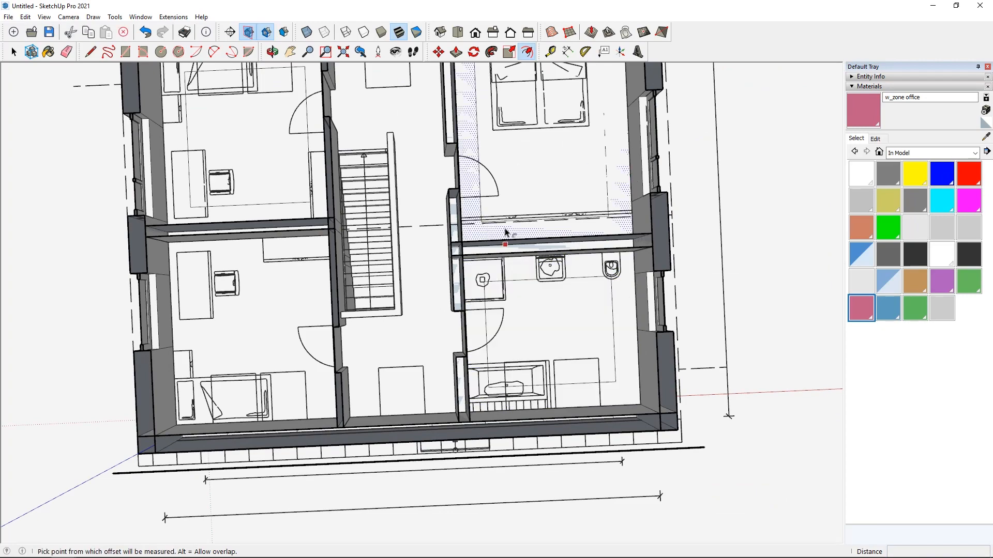
pyautogui.scroll(-3, 602, 365)
pyautogui.scroll(2, 333, 167)
# Draw a floor rectangle about 223 by 211 cm on the landing between the staircase and the front wall.
pyautogui.press('r')
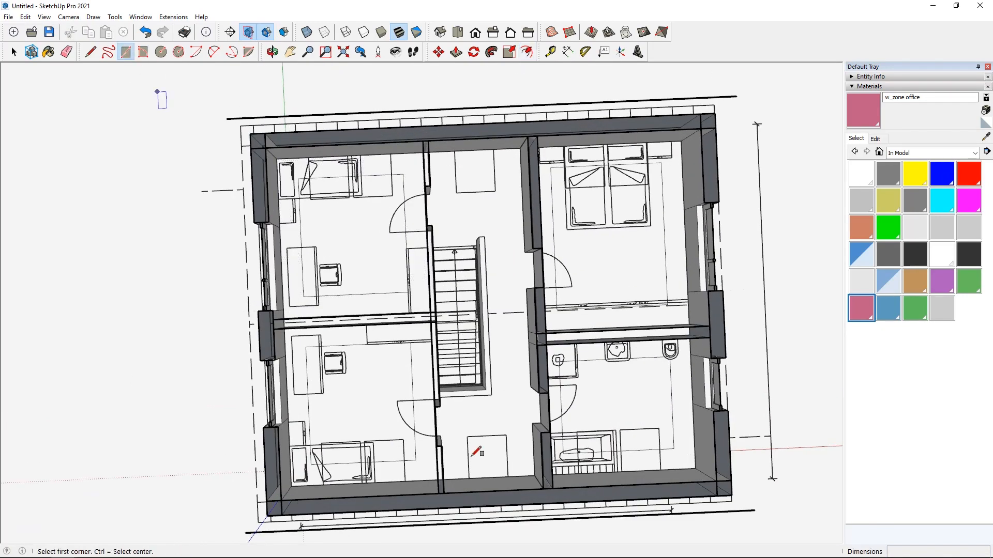
pyautogui.scroll(5, 305, 339)
pyautogui.click(330, 307)
pyautogui.scroll(-2, 539, 434)
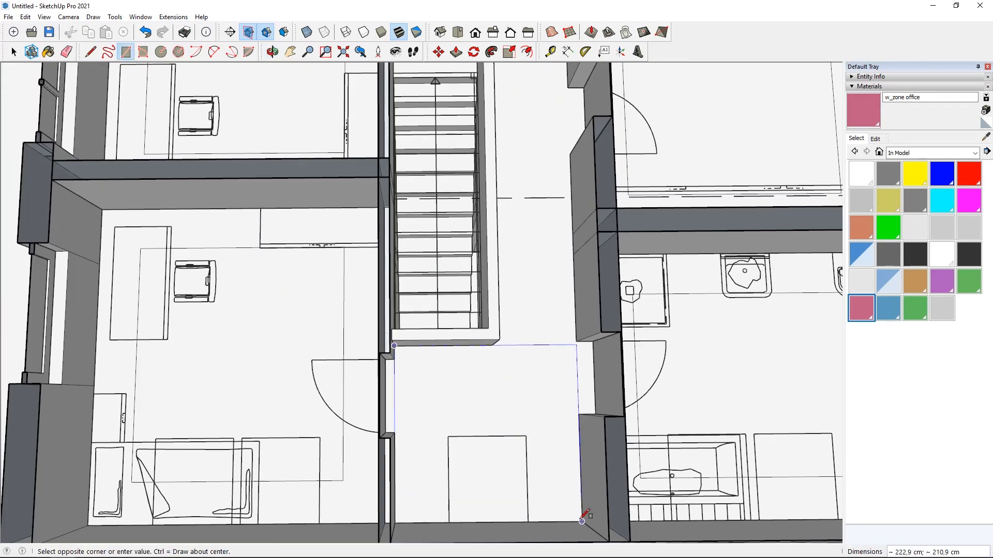
pyautogui.click(585, 521)
# Draw a floor rectangle filling the corridor beside the staircase, from the front landing to the rear wall.
pyautogui.scroll(2, 554, 344)
pyautogui.click(467, 345)
pyautogui.scroll(-4, 466, 344)
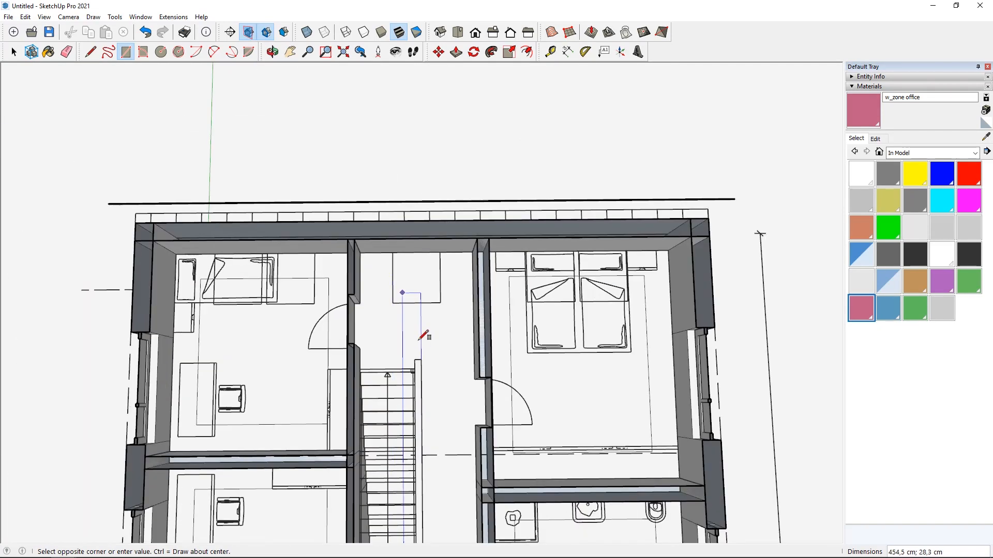
pyautogui.scroll(3, 471, 254)
pyautogui.click(468, 260)
# Draw a floor rectangle on the rear landing and merge it with the corridor and front landing into one face around the staircase.
pyautogui.click(372, 464)
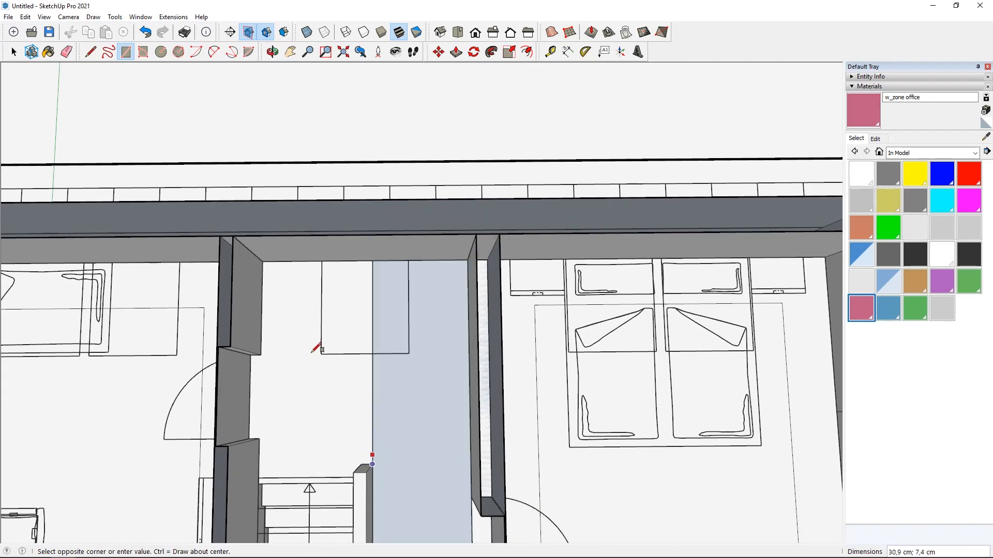
pyautogui.click(261, 261)
pyautogui.scroll(-3, 388, 288)
pyautogui.click(14, 52)
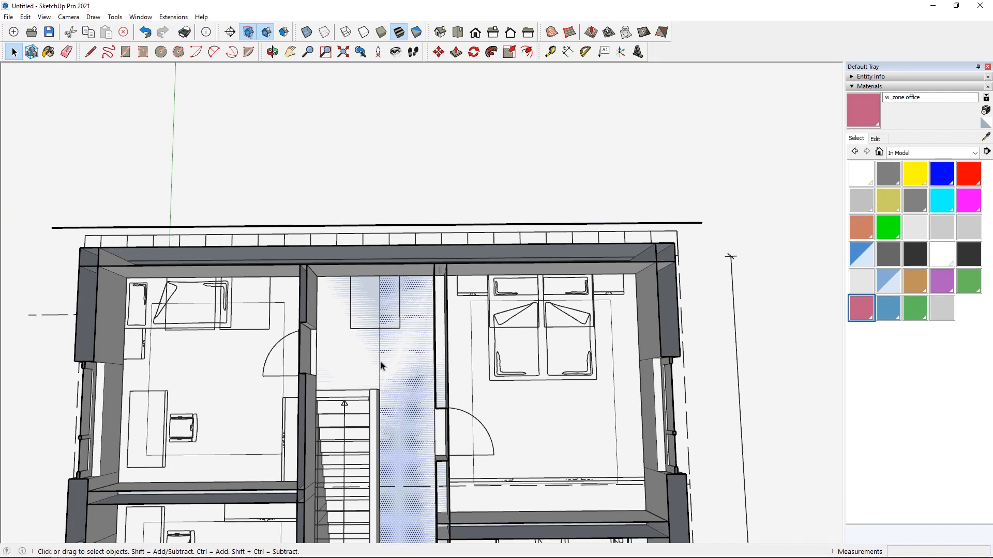
pyautogui.scroll(-4, 382, 365)
pyautogui.scroll(4, 404, 339)
pyautogui.click(527, 52)
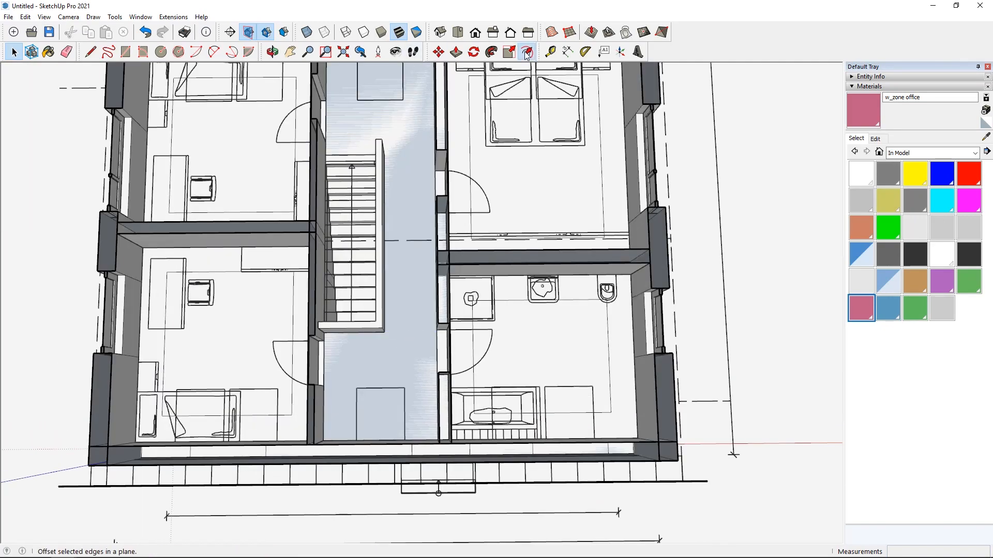
pyautogui.doubleClick(412, 397)
pyautogui.moveTo(412, 397); pyautogui.dragTo(417, 428, button='middle')
pyautogui.click(14, 51)
pyautogui.scroll(-1, 458, 399)
pyautogui.scroll(-4, 412, 398)
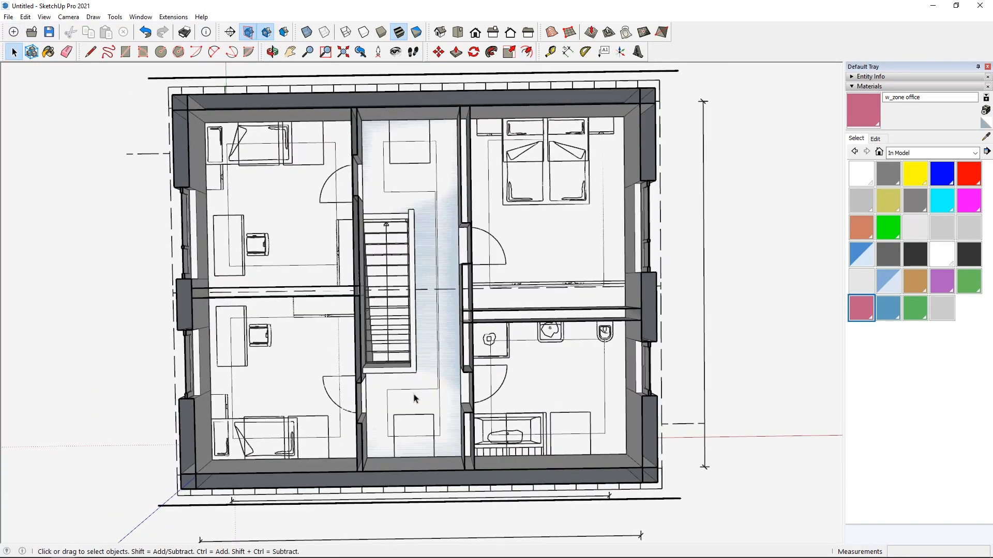
pyautogui.scroll(5, 419, 412)
pyautogui.click(408, 402)
pyautogui.moveTo(408, 401); pyautogui.dragTo(439, 218, button='middle')
pyautogui.scroll(3, 454, 167)
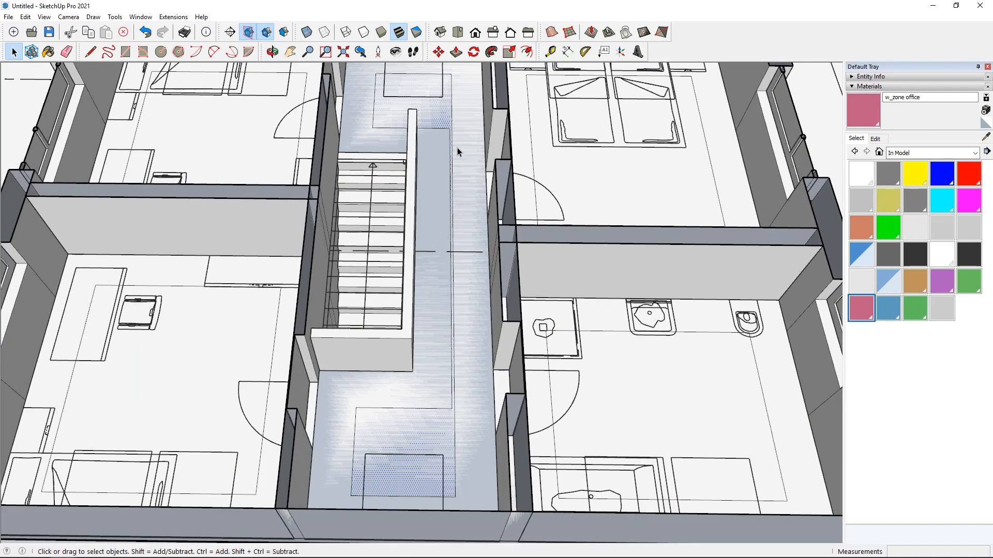
pyautogui.hotkey('ctrl', 'z')
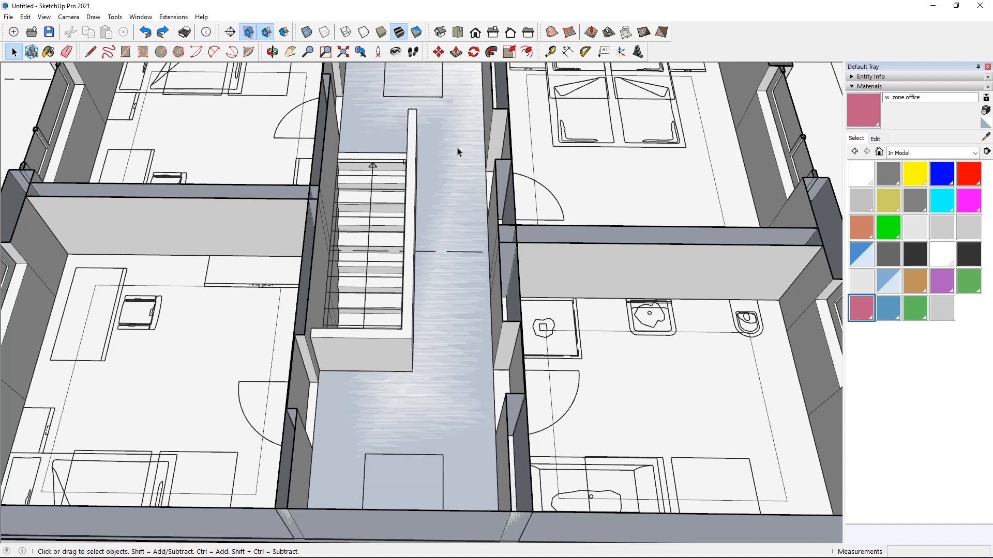
# Offset the outline of the hallway face inward by a smaller distance than used in the bedrooms and bathroom.
pyautogui.click(526, 52)
pyautogui.click(484, 150)
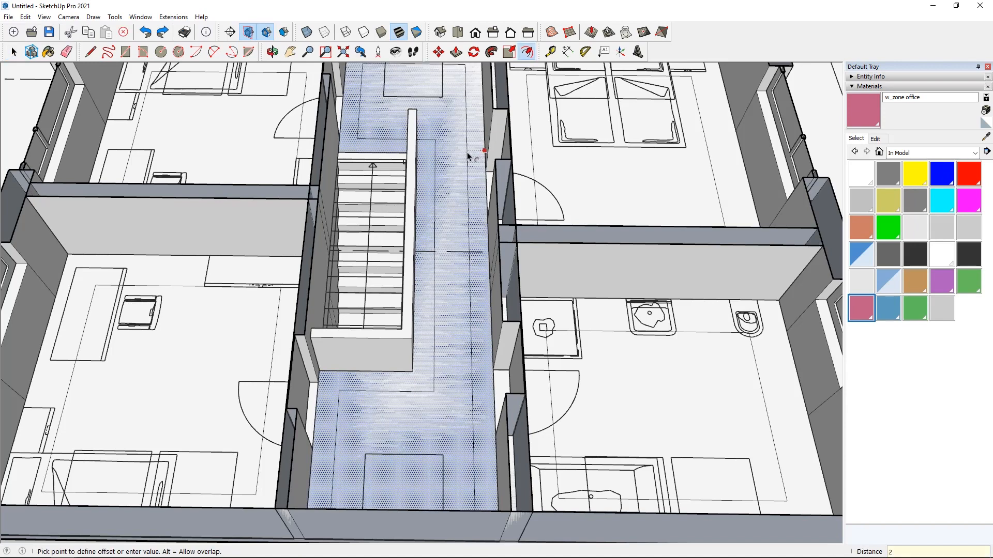
pyautogui.press('Return')
pyautogui.press('space')
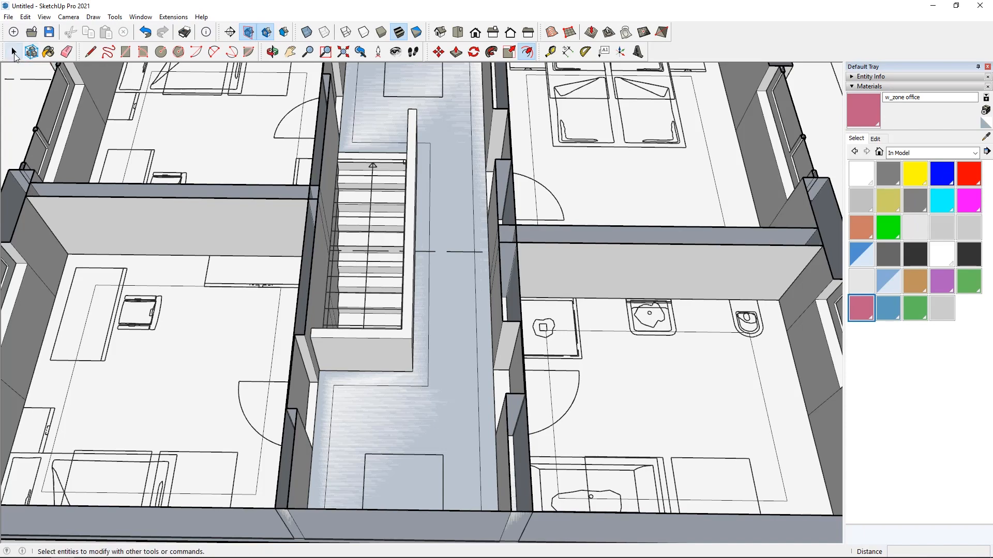
pyautogui.moveTo(467, 155); pyautogui.dragTo(423, 350, button='middle')
pyautogui.scroll(6, 439, 312)
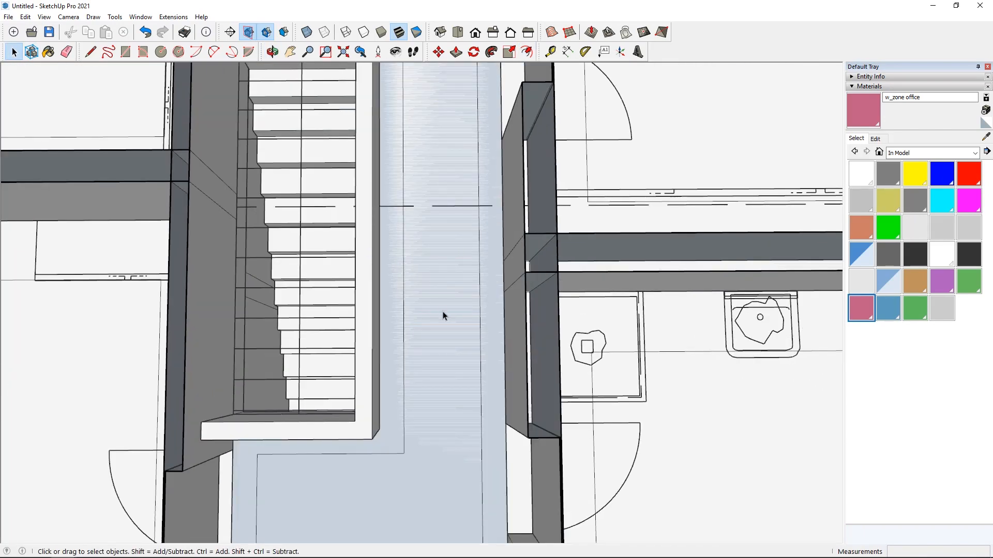
pyautogui.scroll(-3, 412, 218)
pyautogui.moveTo(406, 367); pyautogui.dragTo(398, 334, button='middle')
# Select and copy the inner offset faces of the hallway, the bathroom and the three upper-floor bedrooms.
pyautogui.click(420, 382)
pyautogui.scroll(-3, 422, 378)
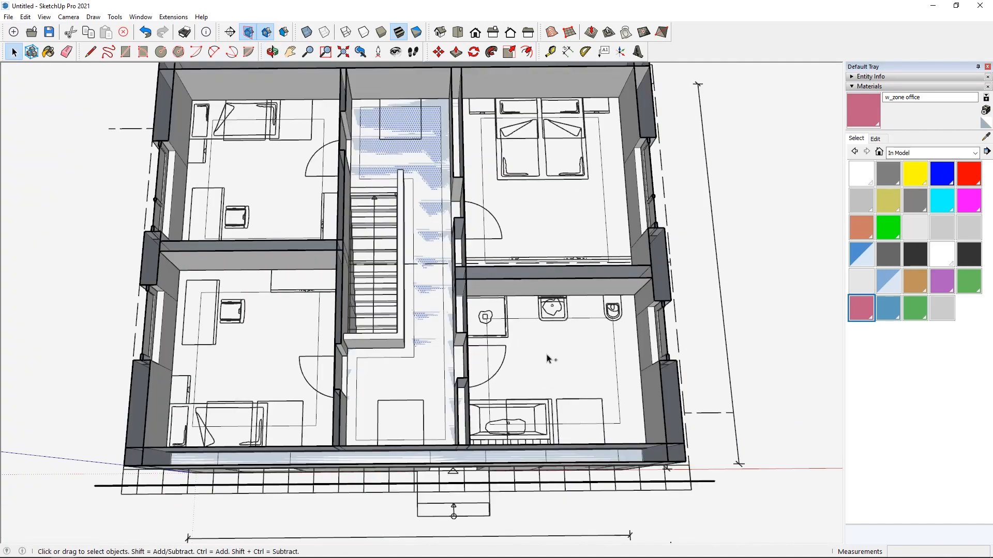
pyautogui.keyDown('ctrl'); pyautogui.click(546, 355); pyautogui.keyUp('ctrl')
pyautogui.keyDown('ctrl'); pyautogui.click(563, 216); pyautogui.keyUp('ctrl')
pyautogui.moveTo(525, 259); pyautogui.dragTo(509, 289, button='middle')
pyautogui.keyDown('ctrl'); pyautogui.click(259, 159); pyautogui.keyUp('ctrl')
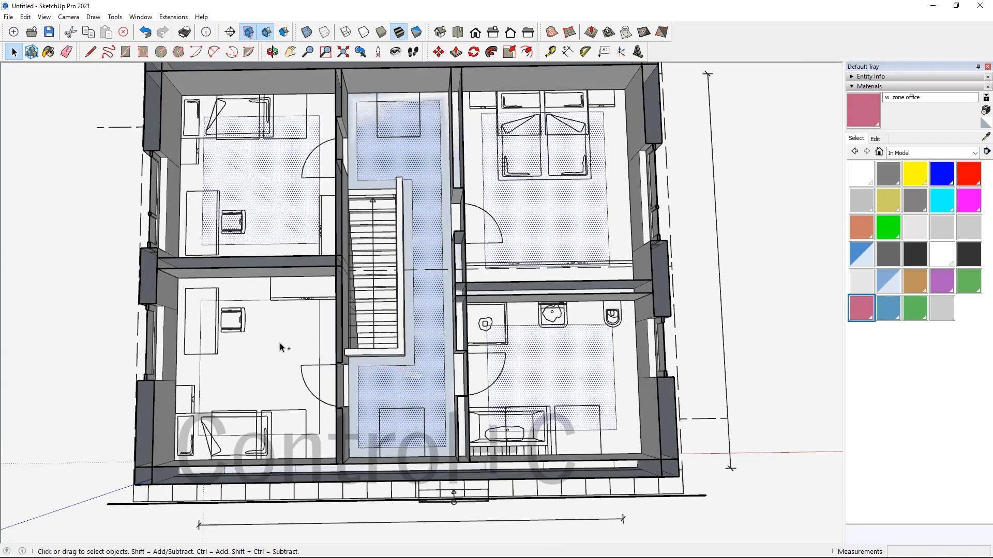
pyautogui.keyDown('ctrl'); pyautogui.click(282, 333); pyautogui.keyUp('ctrl')
# Delete the original floor faces and offset outlines in the hallway, the bathroom and all three bedrooms.
pyautogui.tripleClick(276, 363)
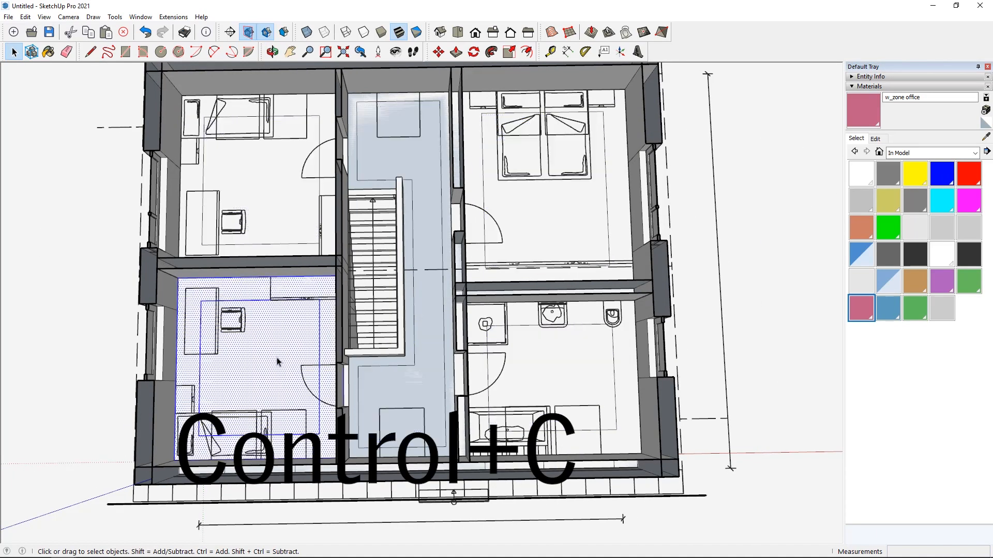
pyautogui.press('Delete')
pyautogui.tripleClick(418, 403)
pyautogui.press('Delete')
pyautogui.tripleClick(517, 388)
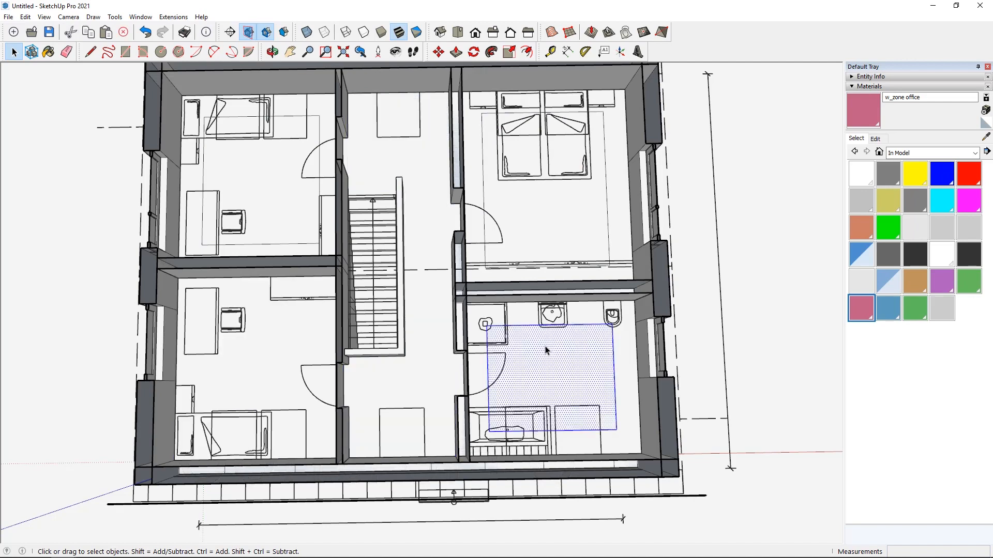
pyautogui.press('Delete')
pyautogui.tripleClick(579, 191)
pyautogui.press('Delete')
pyautogui.tripleClick(274, 184)
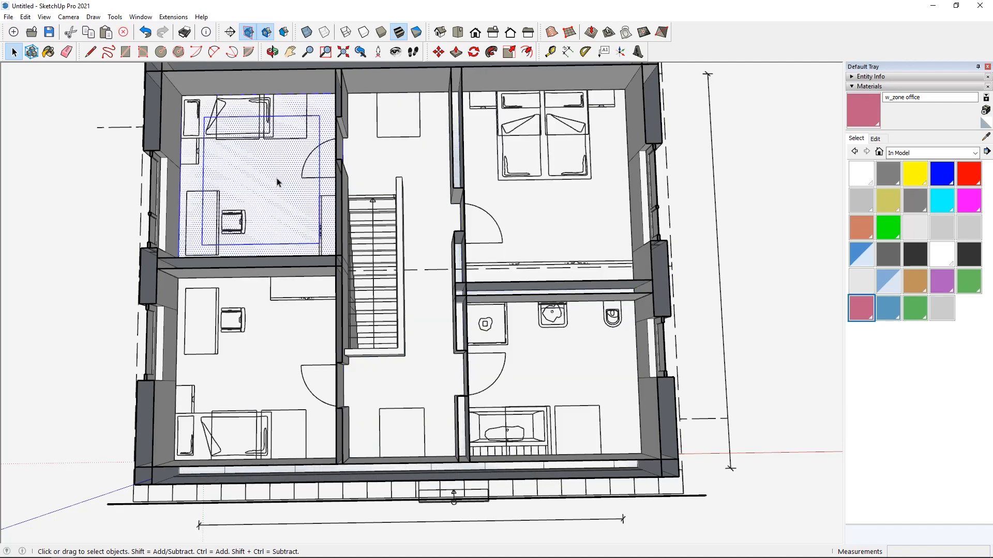
pyautogui.press('Delete')
# Paste the copied zone faces in place and move them up 85 cm above the upper floor.
pyautogui.click(25, 17)
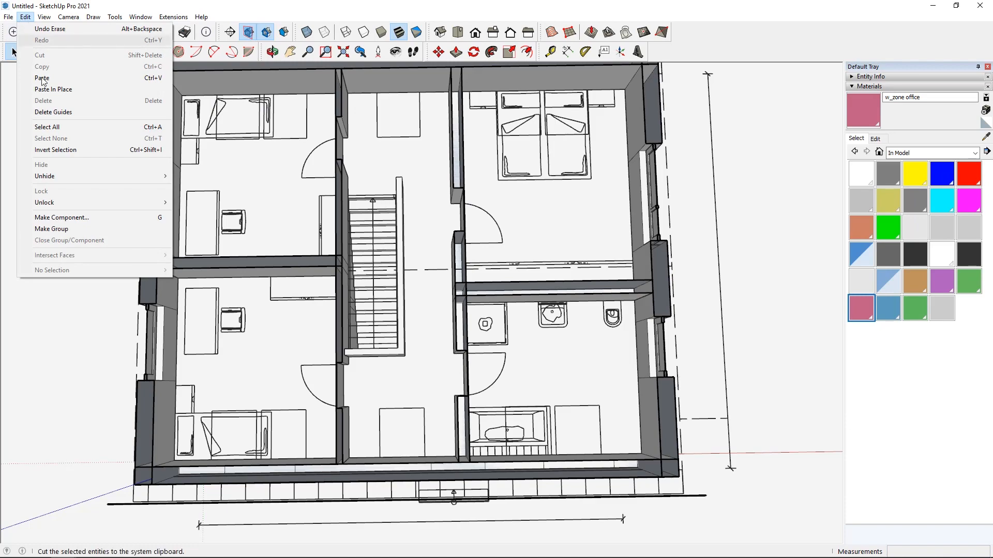
pyautogui.click(55, 90)
pyautogui.moveTo(217, 201); pyautogui.dragTo(326, 145, button='middle')
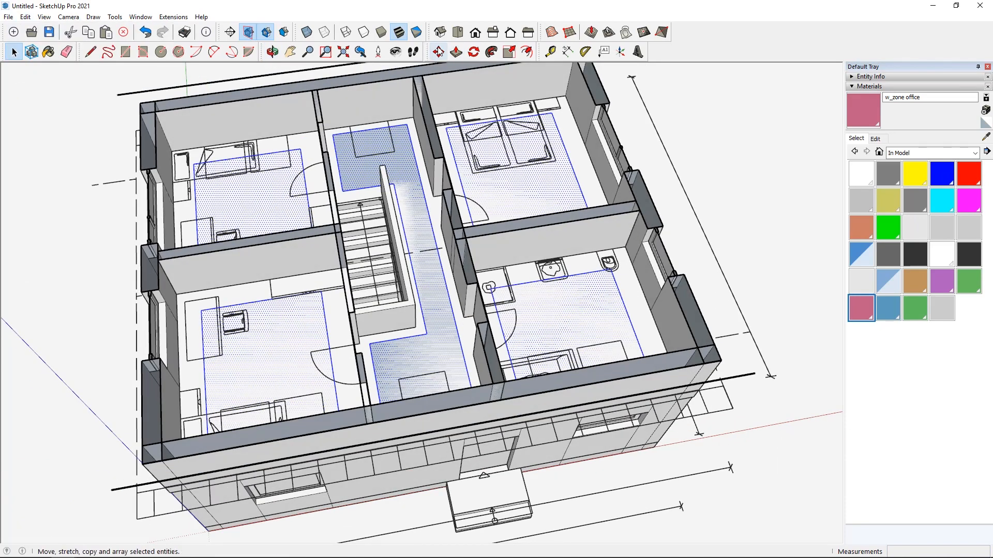
pyautogui.click(438, 52)
pyautogui.scroll(10, 410, 159)
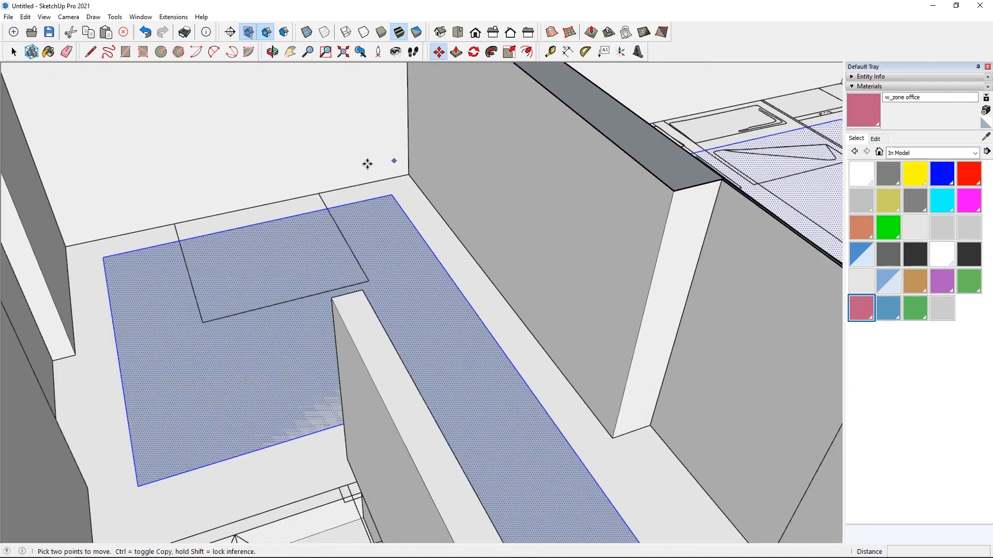
pyautogui.click(355, 143)
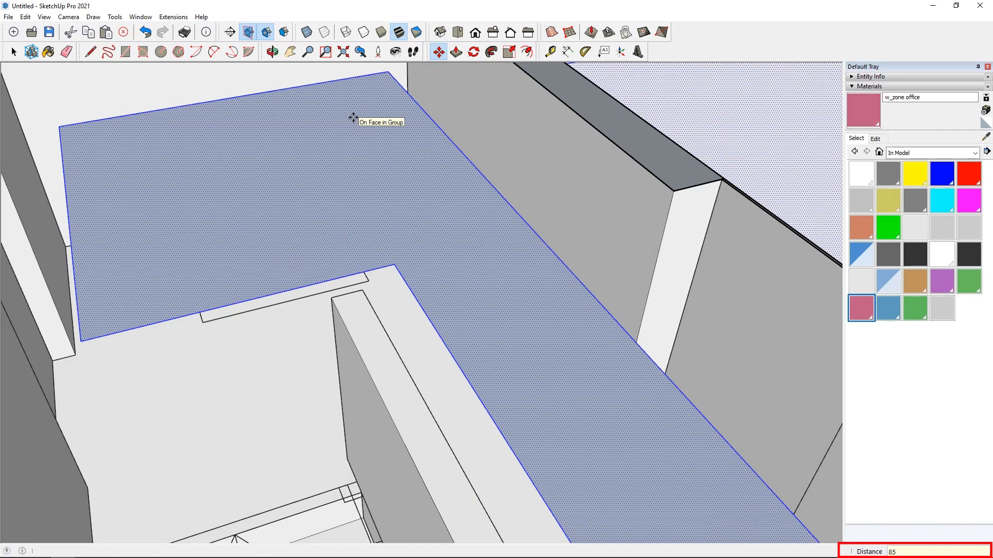
pyautogui.press('Return')
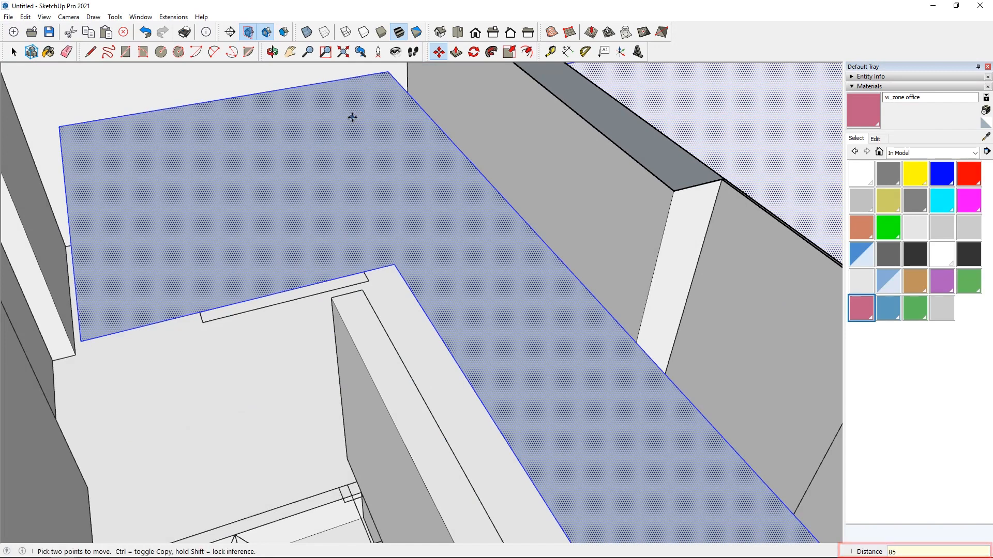
pyautogui.scroll(-10, 424, 149)
pyautogui.click(14, 51)
pyautogui.click(17, 53)
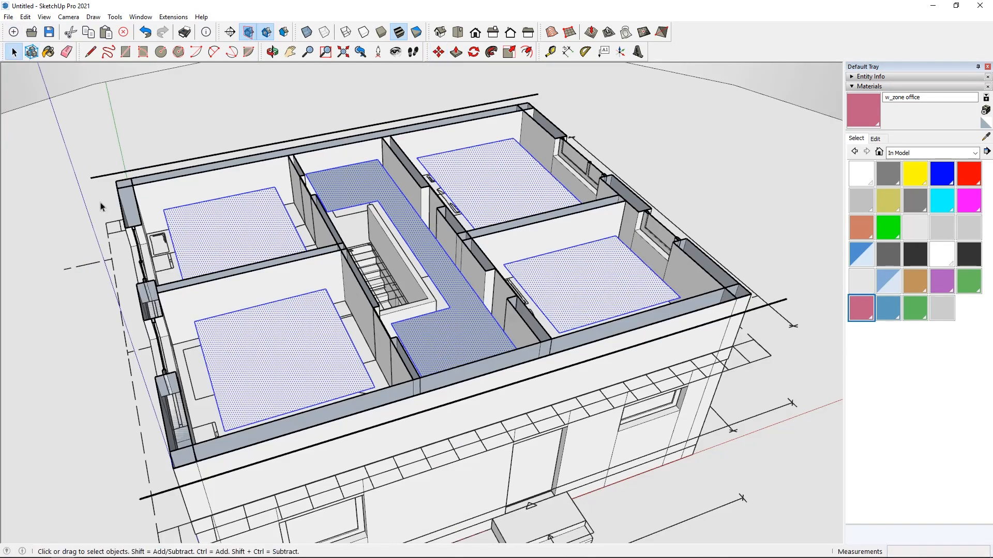
pyautogui.click(100, 204)
# Turn off the upper-floor section cut to show the complete house with its roof.
pyautogui.moveTo(349, 282); pyautogui.dragTo(281, 391, button='middle')
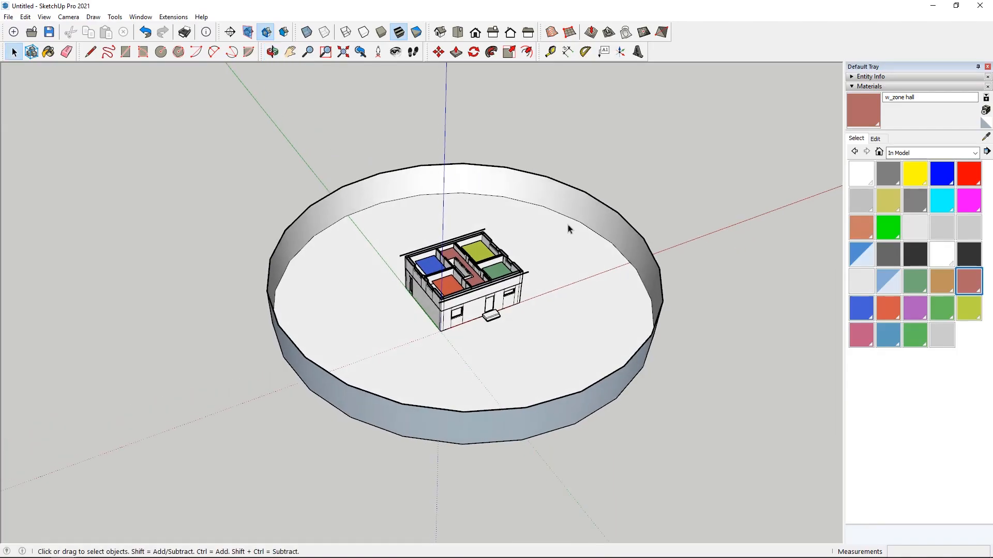
pyautogui.scroll(4, 461, 259)
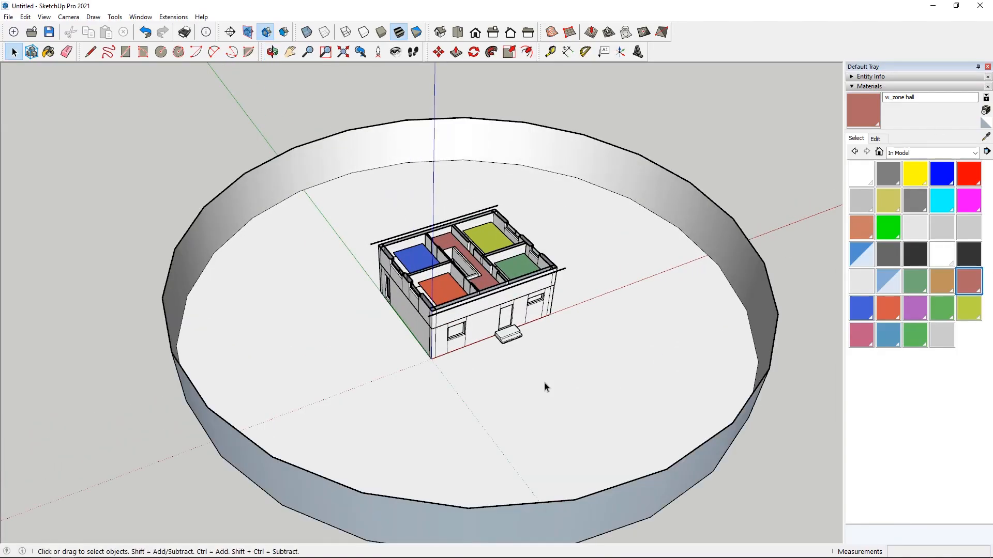
pyautogui.scroll(-5, 545, 386)
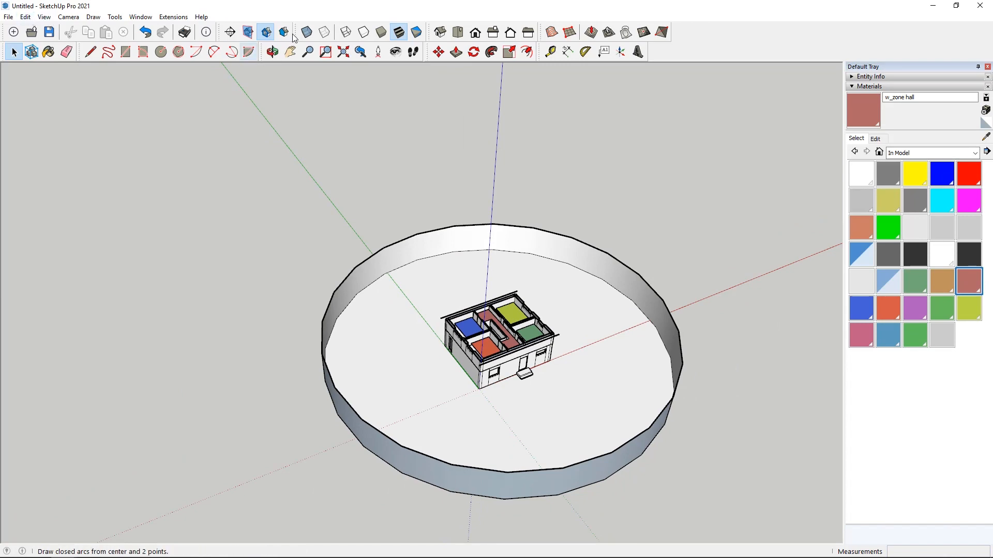
pyautogui.click(267, 32)
pyautogui.moveTo(231, 192); pyautogui.dragTo(258, 123, button='middle')
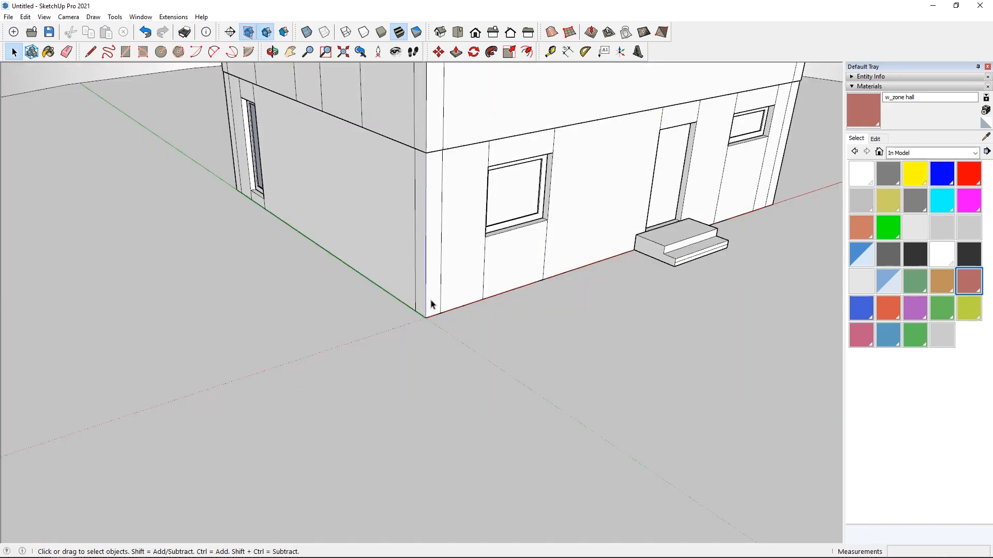
pyautogui.scroll(-3, 428, 303)
pyautogui.moveTo(444, 320); pyautogui.dragTo(477, 301, button='middle')
pyautogui.scroll(2, 477, 302)
pyautogui.scroll(-2, 442, 235)
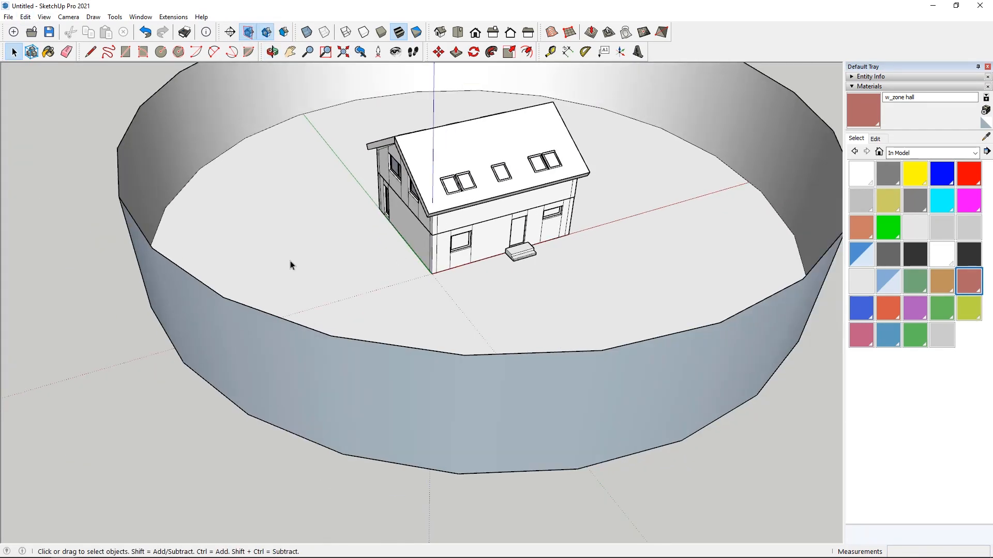
# Open the circular enclosure around the house, select all its geometry and paint it with the OBSTRUCTION material.
pyautogui.click(290, 259)
pyautogui.doubleClick(284, 249)
pyautogui.hotkey('ctrl', 'a')
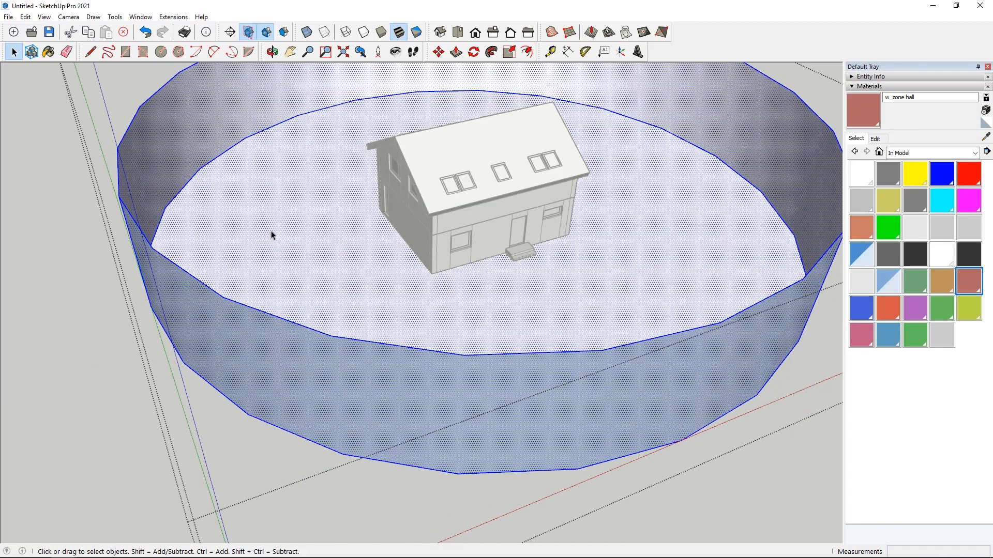
pyautogui.click(913, 261)
pyautogui.click(705, 204)
pyautogui.moveTo(704, 204)
pyautogui.mouseDown(button='middle')
pyautogui.moveTo(729, 212)
pyautogui.moveTo(560, 321)
pyautogui.moveTo(503, 172)
pyautogui.moveTo(628, 318)
pyautogui.mouseUp(button='middle')
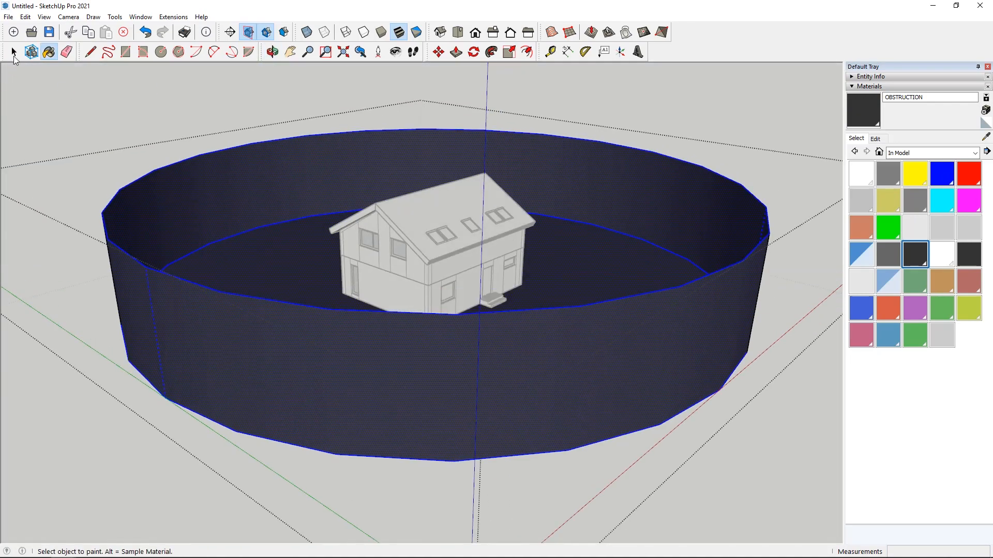
pyautogui.click(14, 52)
# Hide the circular enclosure around the house.
pyautogui.moveTo(465, 269)
pyautogui.mouseDown(button='middle')
pyautogui.moveTo(490, 328)
pyautogui.moveTo(454, 461)
pyautogui.moveTo(445, 353)
pyautogui.mouseUp(button='middle')
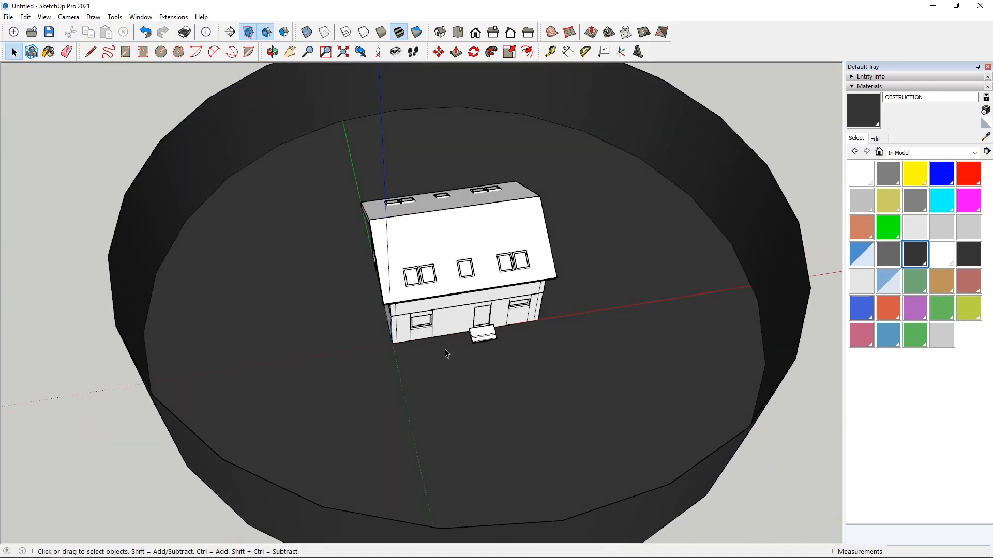
pyautogui.rightClick(464, 347)
pyautogui.click(482, 377)
# Open the entrance steps group, select all its geometry and paint it with the dark grey material.
pyautogui.scroll(5, 538, 290)
pyautogui.moveTo(538, 290); pyautogui.dragTo(511, 262, button='middle')
pyautogui.doubleClick(511, 262)
pyautogui.tripleClick(484, 275)
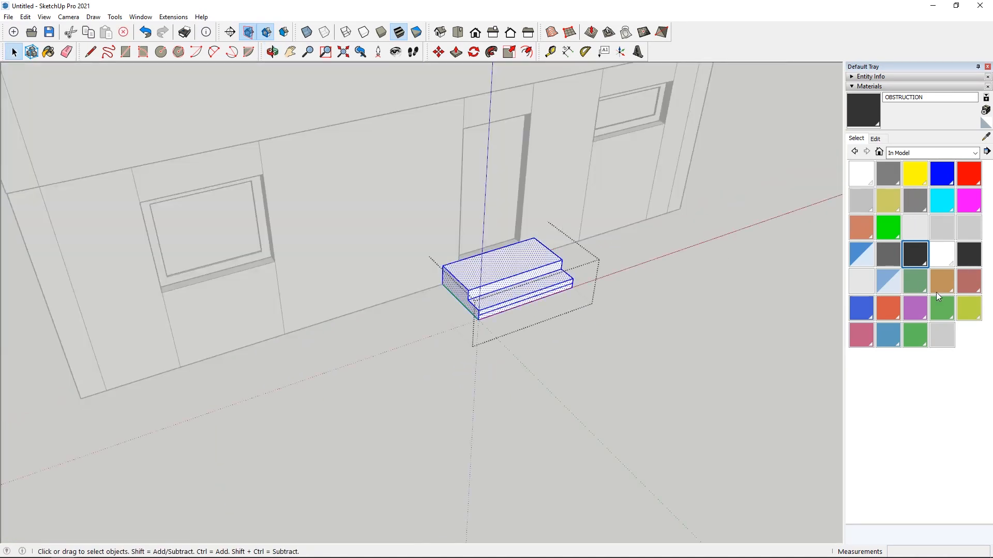
pyautogui.click(889, 255)
pyautogui.click(505, 248)
# Select all the geometry of the ground-floor slab and paint it with the same dark grey material as the entrance steps.
pyautogui.scroll(5, 507, 259)
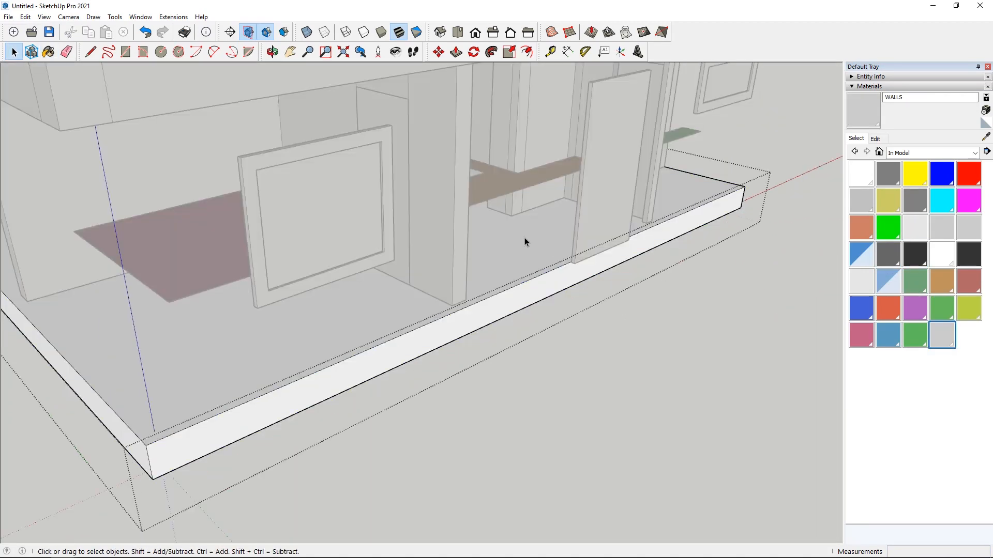
pyautogui.tripleClick(520, 239)
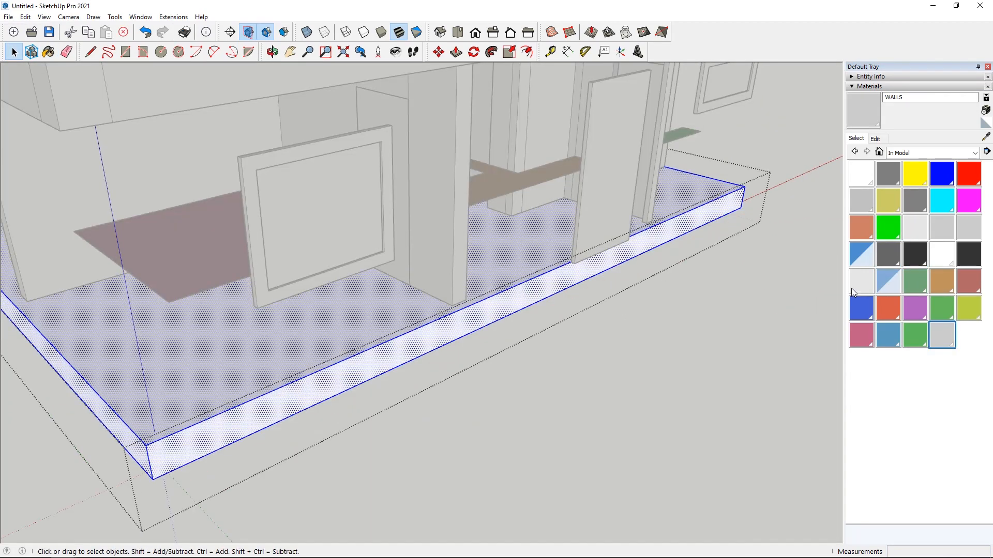
pyautogui.click(893, 253)
pyautogui.click(549, 238)
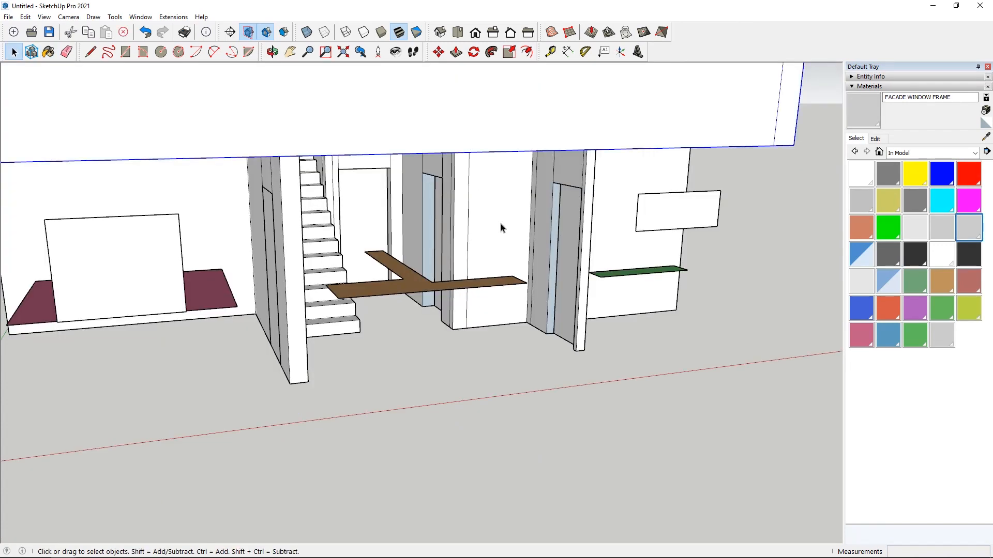
# Open the ground-floor interior walls group, select all its geometry and apply the WALLS material.
pyautogui.click(496, 204)
pyautogui.doubleClick(496, 202)
pyautogui.click(494, 197)
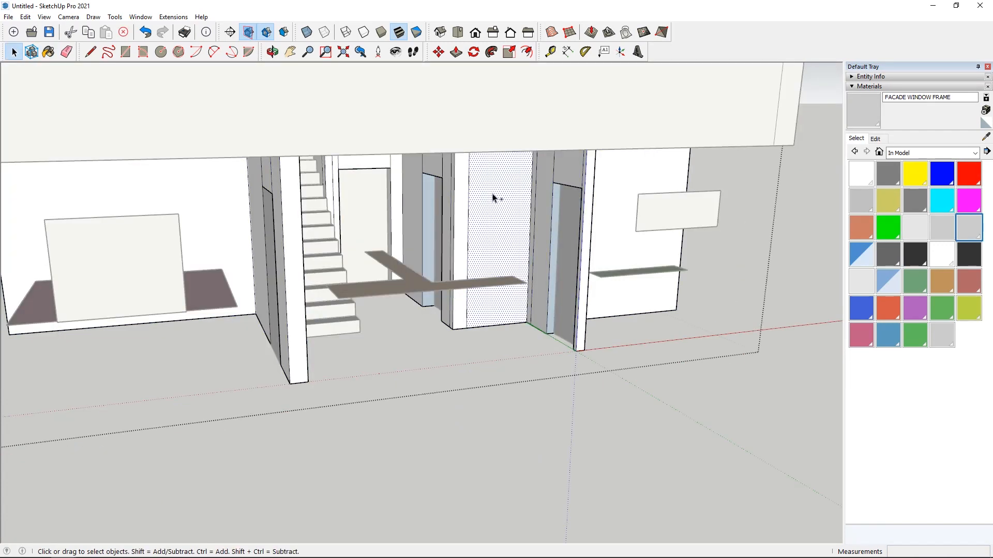
pyautogui.tripleClick(494, 198)
pyautogui.click(941, 337)
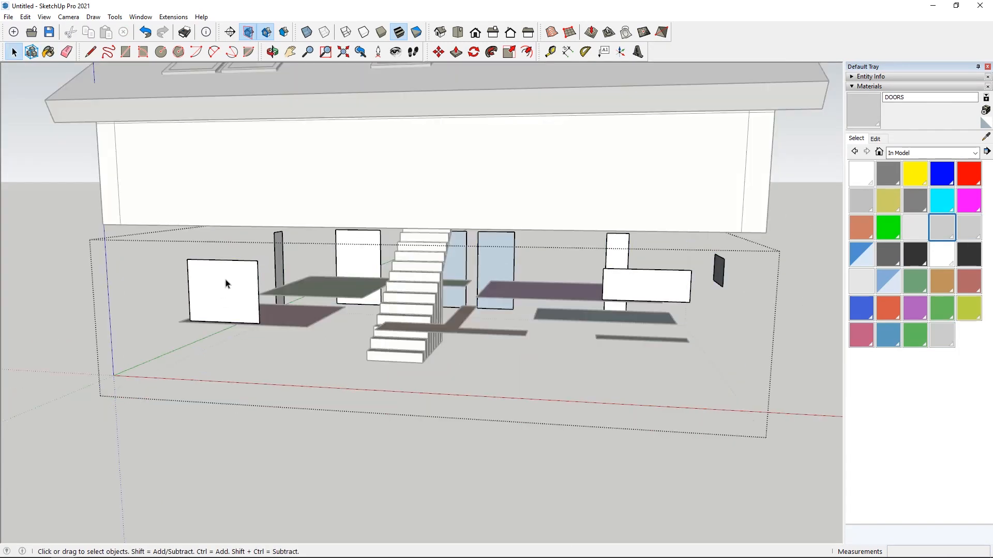
# Select all the ground-floor facade window panes, paint them with FACADE WINDOW GLASS and leave the group.
pyautogui.click(245, 285)
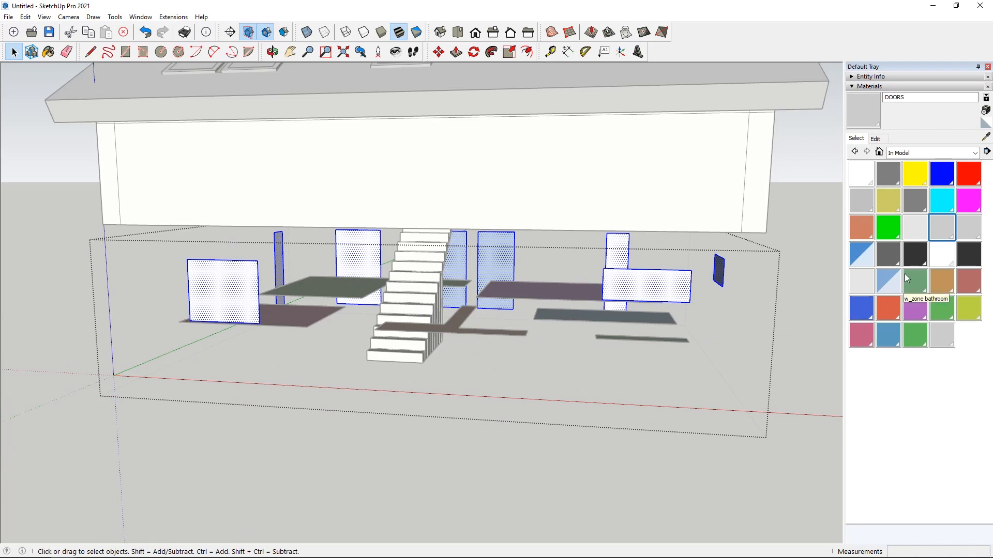
pyautogui.click(867, 257)
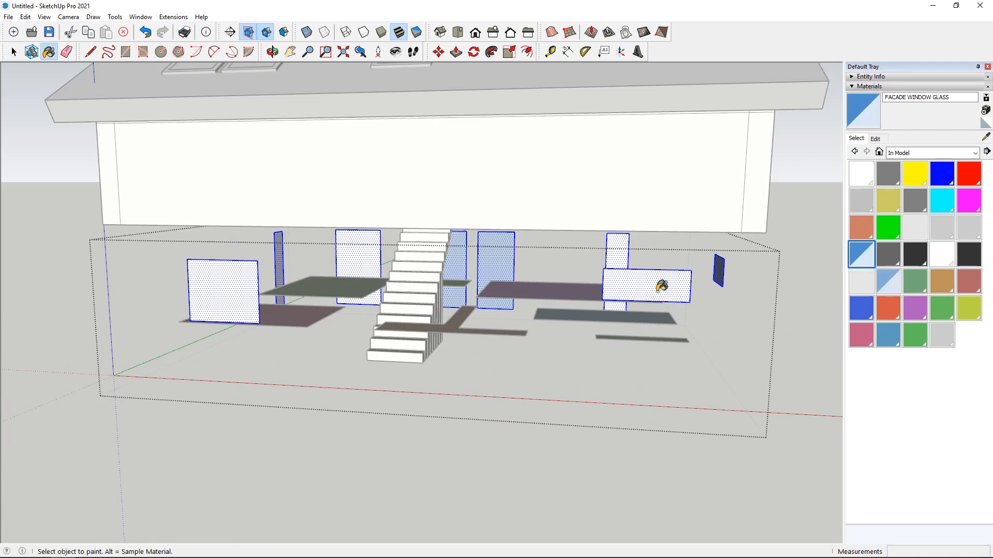
pyautogui.click(653, 282)
pyautogui.moveTo(653, 282)
pyautogui.mouseDown(button='middle')
pyautogui.moveTo(532, 308)
pyautogui.moveTo(139, 243)
pyautogui.mouseUp(button='middle')
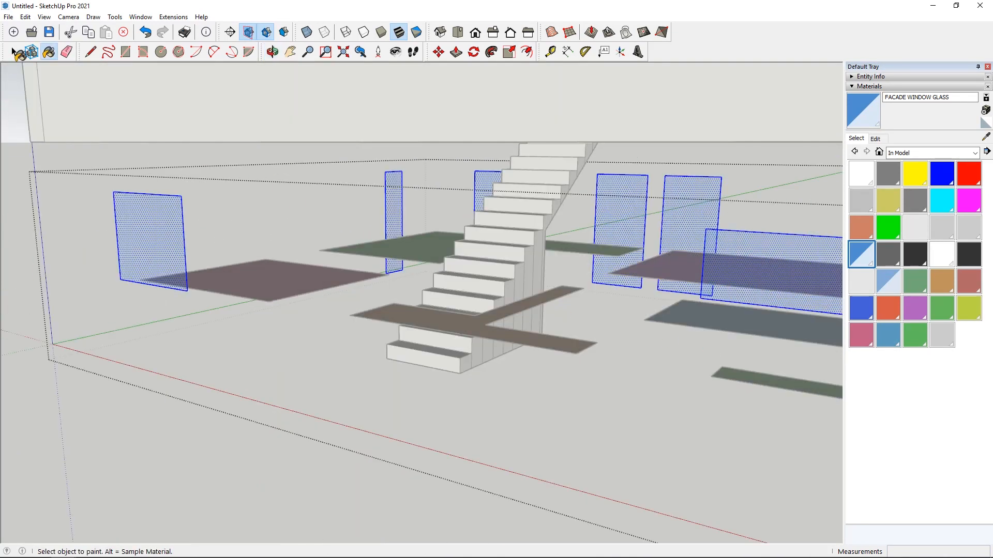
pyautogui.press('space')
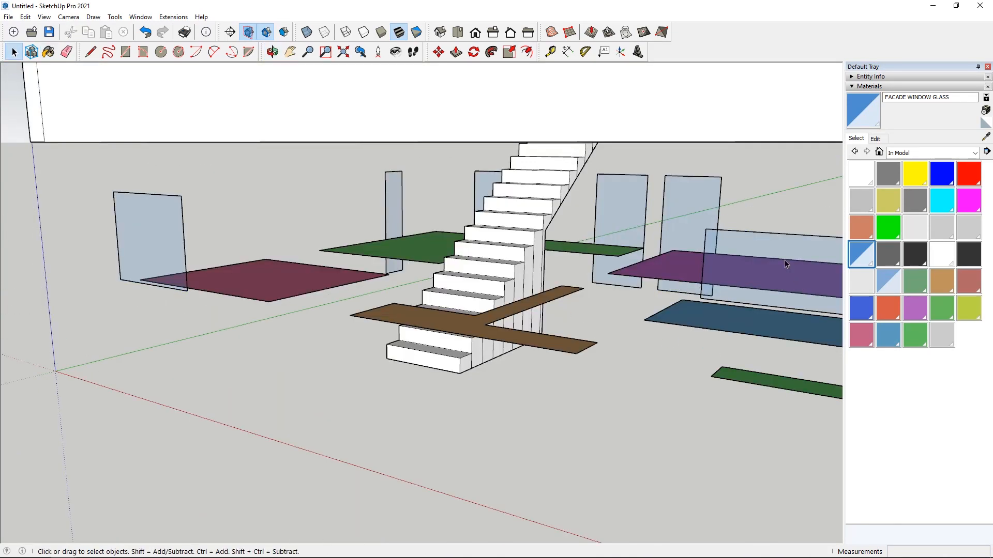
# Hide the group of painted ground-floor facade window panes.
pyautogui.click(783, 260)
pyautogui.rightClick(780, 244)
pyautogui.click(796, 276)
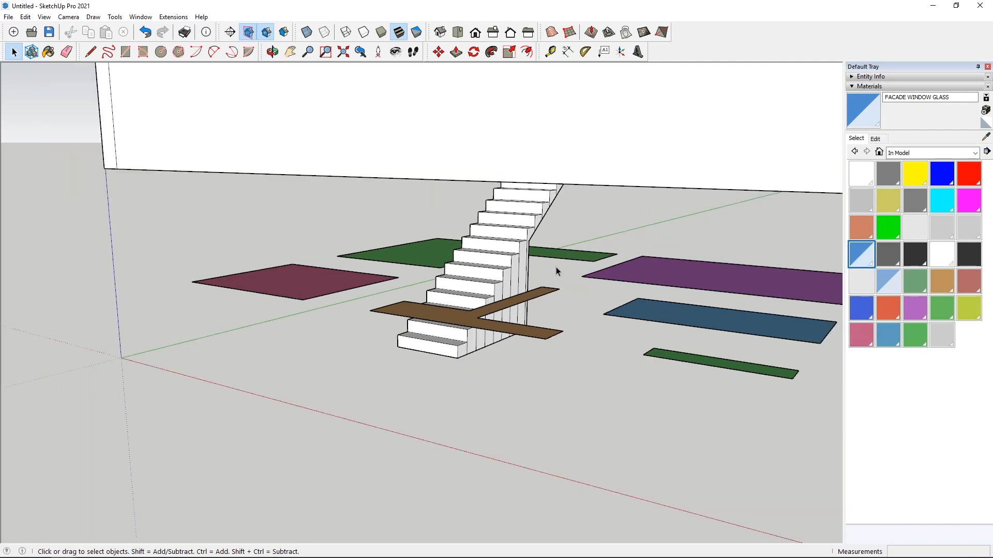
# Open the interior staircase group, select all its geometry and paint it with the dark grey material.
pyautogui.doubleClick(523, 249)
pyautogui.hotkey('ctrl', 'a')
pyautogui.scroll(5, 524, 249)
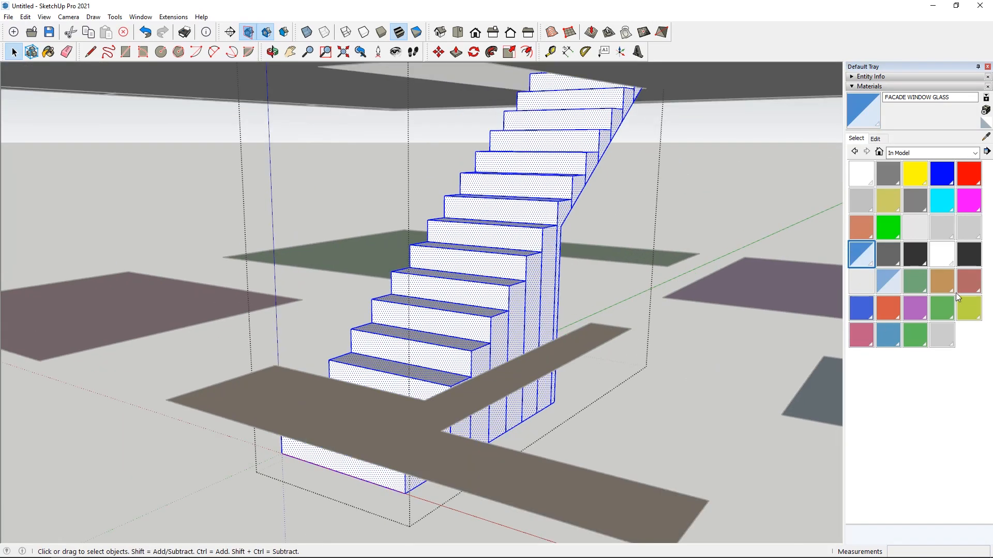
pyautogui.click(891, 247)
pyautogui.click(500, 272)
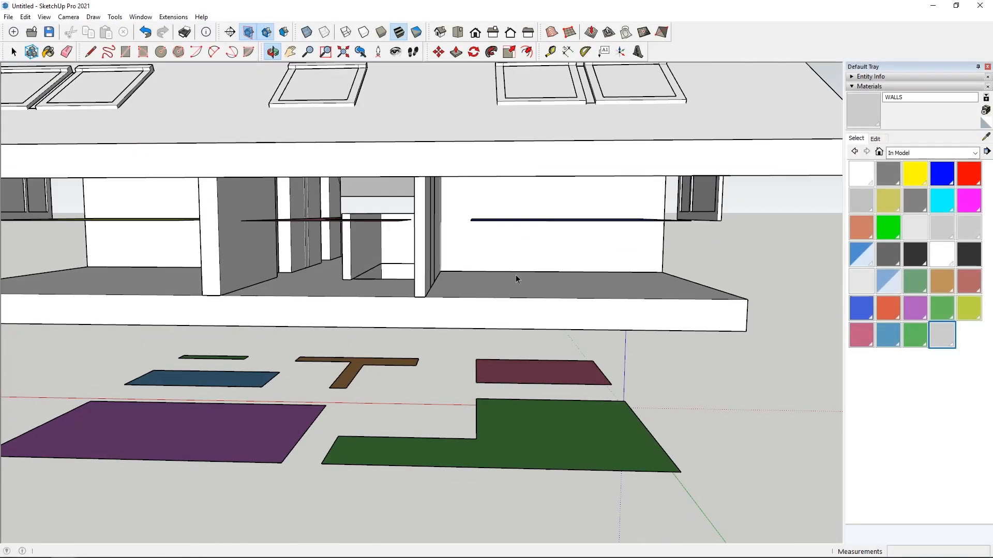
# Open the upper-floor slab, select its top face with the bounding edges and make them a group.
pyautogui.moveTo(364, 328); pyautogui.dragTo(627, 358)
pyautogui.press('space')
pyautogui.moveTo(627, 359); pyautogui.dragTo(433, 356, button='middle')
pyautogui.scroll(4, 433, 357)
pyautogui.moveTo(296, 303); pyautogui.dragTo(601, 334, button='middle')
pyautogui.scroll(-5, 557, 330)
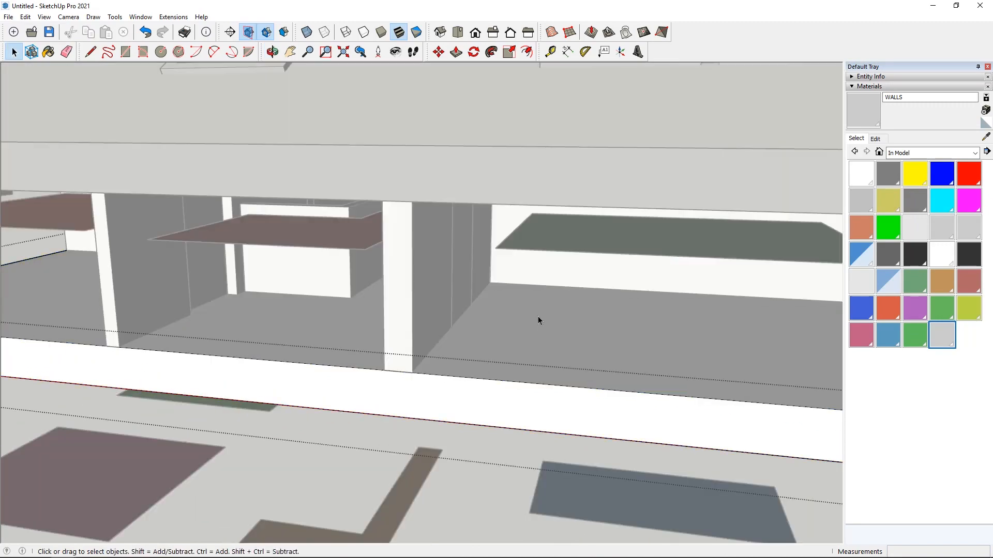
pyautogui.moveTo(538, 321); pyautogui.dragTo(406, 332, button='middle')
pyautogui.scroll(4, 406, 326)
pyautogui.scroll(-4, 414, 331)
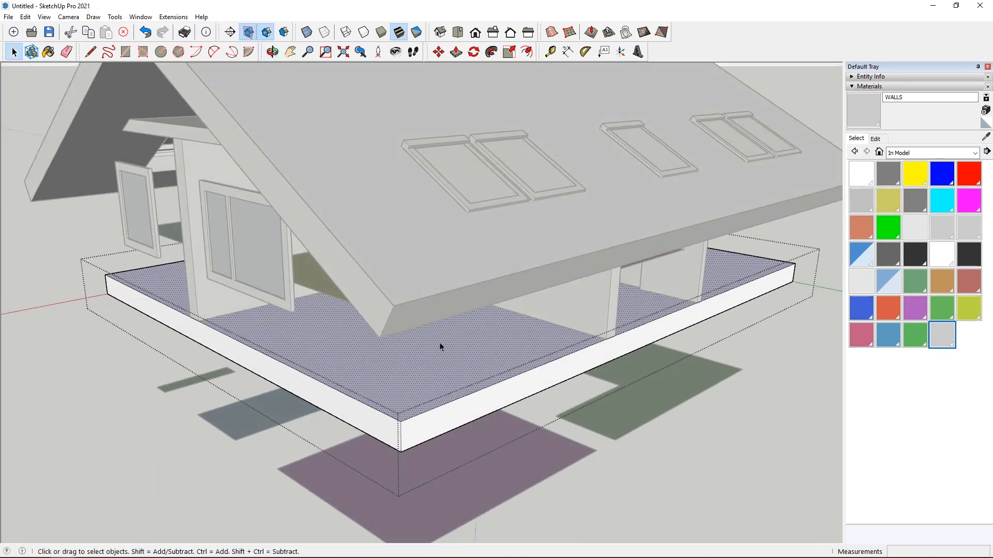
pyautogui.moveTo(497, 355); pyautogui.dragTo(268, 319, button='middle')
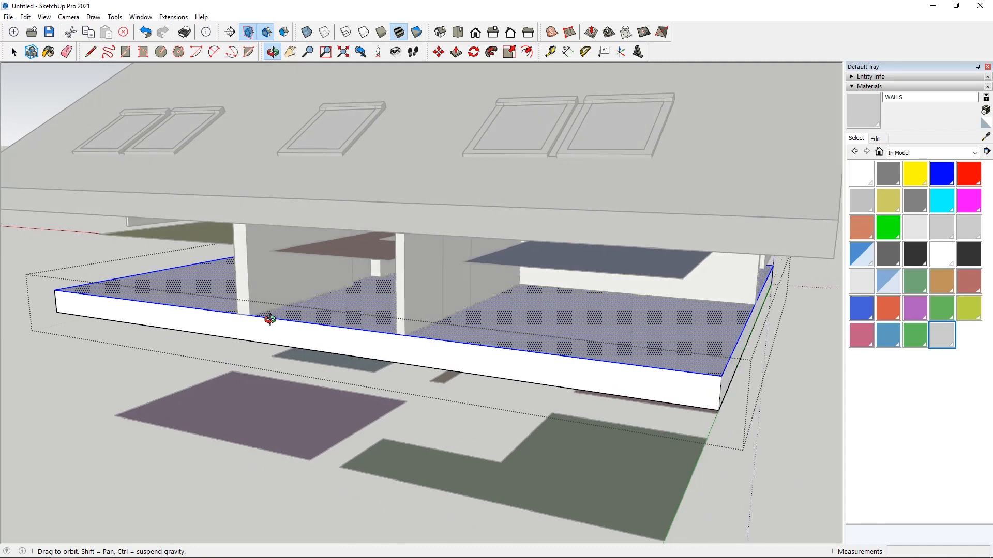
pyautogui.rightClick(618, 328)
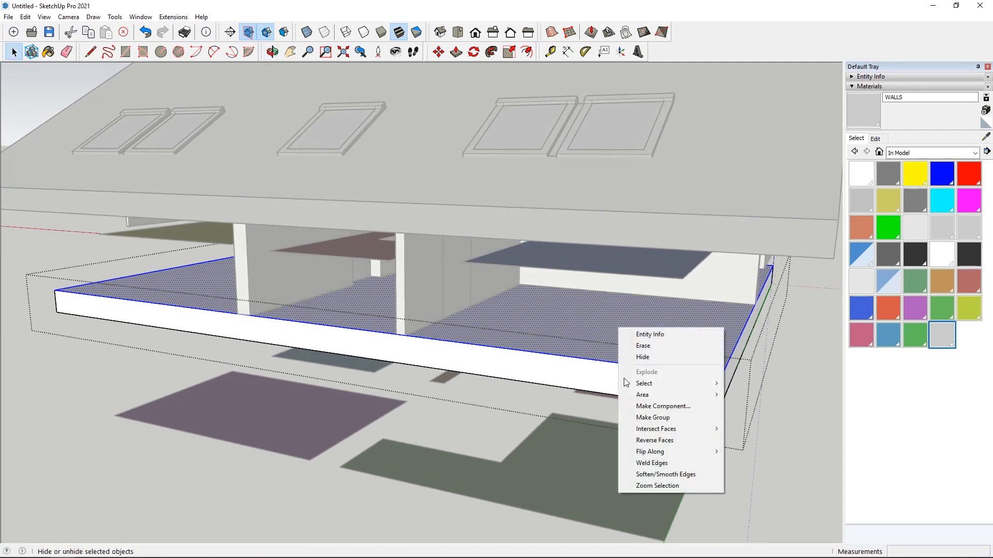
pyautogui.click(652, 418)
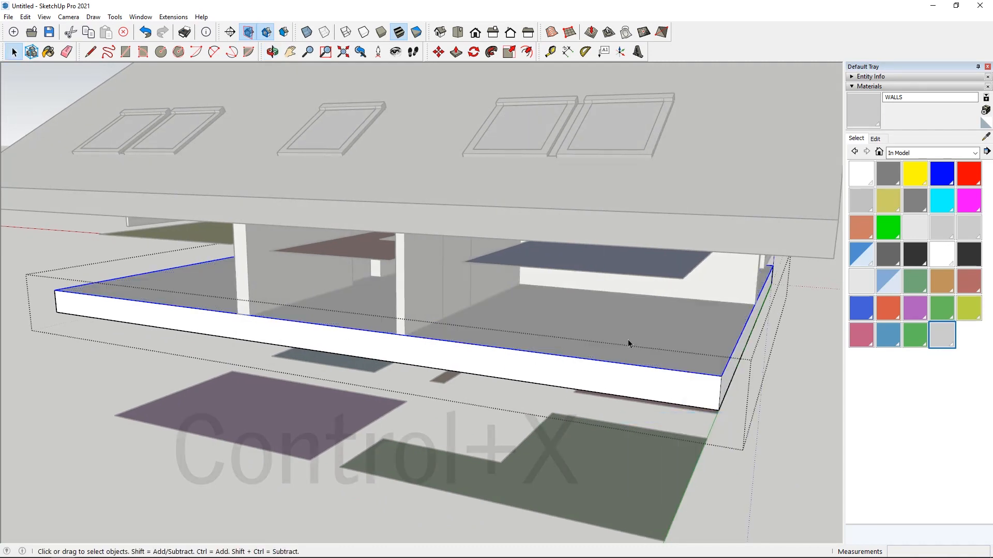
# Cut the top-face group out of the upper slab and paste it in place outside the slab group.
pyautogui.hotkey('ctrl', 'x')
pyautogui.click(29, 78)
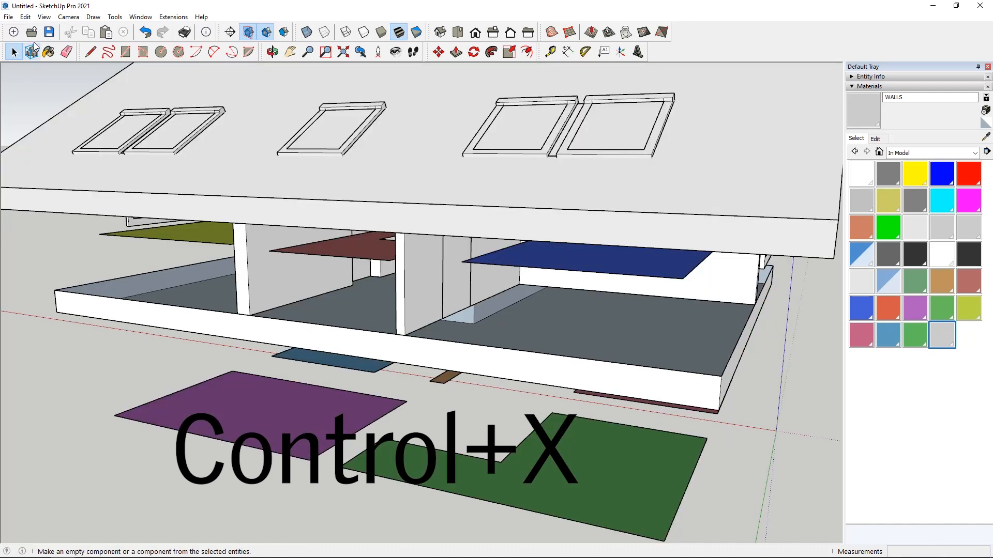
pyautogui.click(25, 16)
pyautogui.click(57, 90)
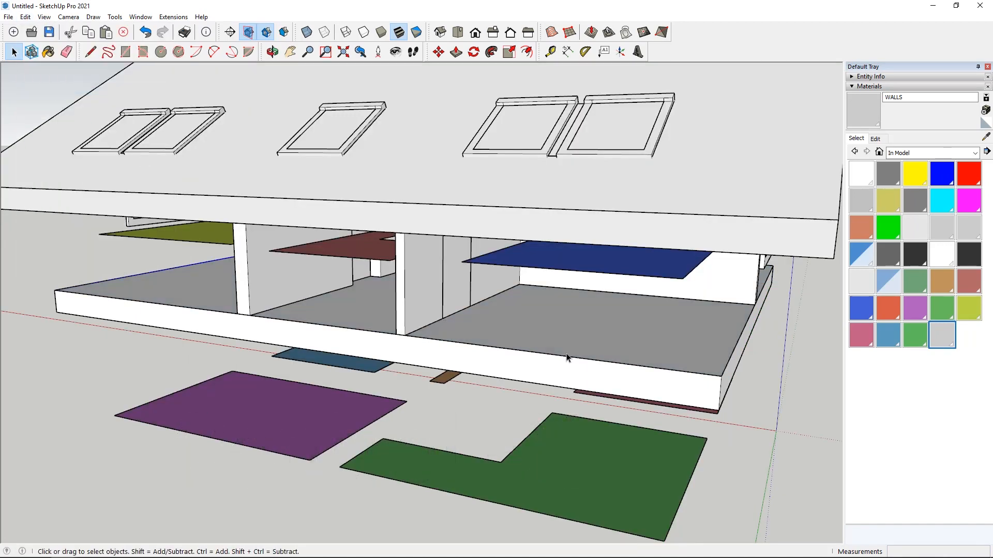
# Open the pasted upper-floor face group and apply the dark grey material to its face.
pyautogui.doubleClick(650, 335)
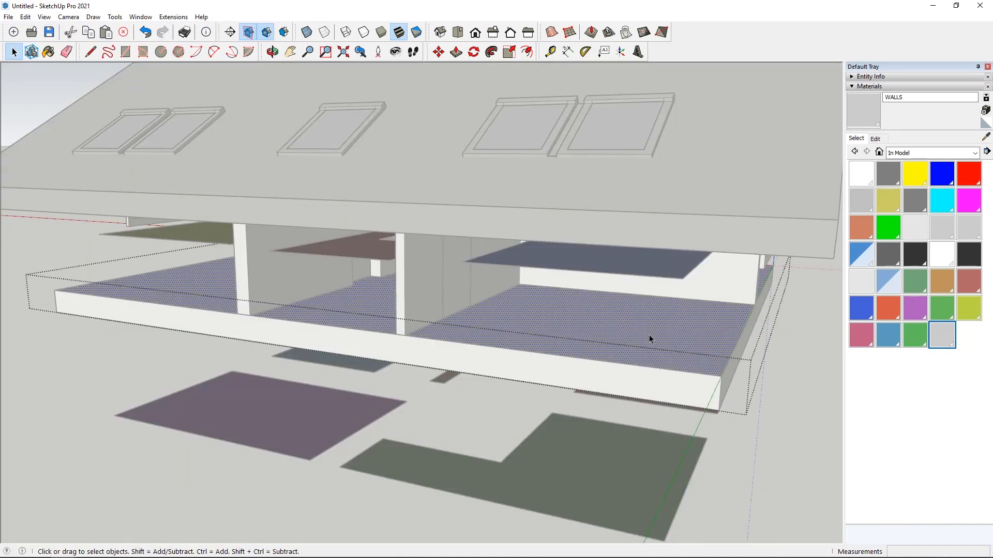
pyautogui.click(888, 254)
pyautogui.scroll(6, 643, 337)
# Select the roof window groups on both roof slopes and explode them into separate frame and glass groups.
pyautogui.moveTo(621, 379); pyautogui.dragTo(619, 312, button='middle')
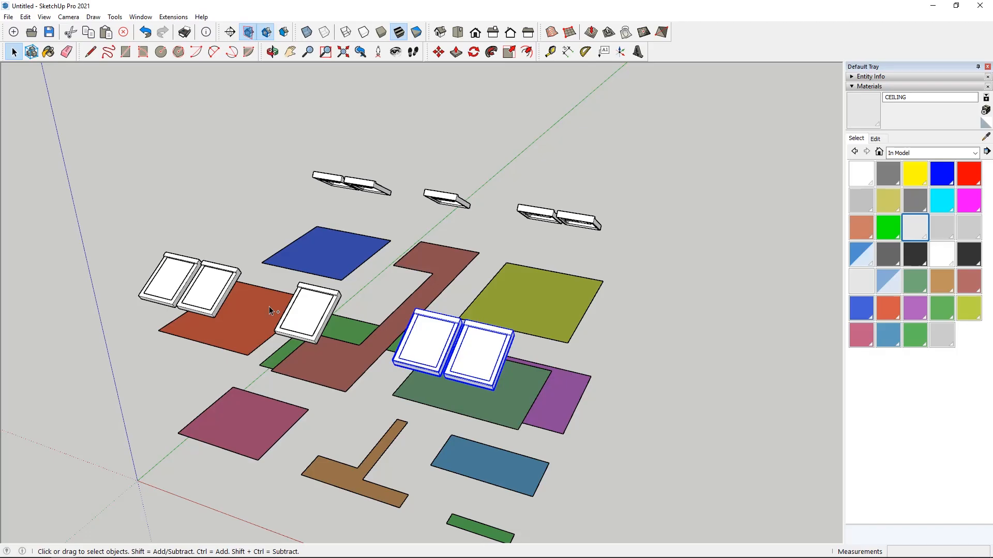
pyautogui.keyDown('ctrl'); pyautogui.click(210, 293); pyautogui.keyUp('ctrl')
pyautogui.keyDown('ctrl'); pyautogui.click(177, 281); pyautogui.keyUp('ctrl')
pyautogui.moveTo(547, 215); pyautogui.dragTo(562, 238, button='middle')
pyautogui.keyDown('ctrl'); pyautogui.click(564, 234); pyautogui.keyUp('ctrl')
pyautogui.rightClick(567, 231)
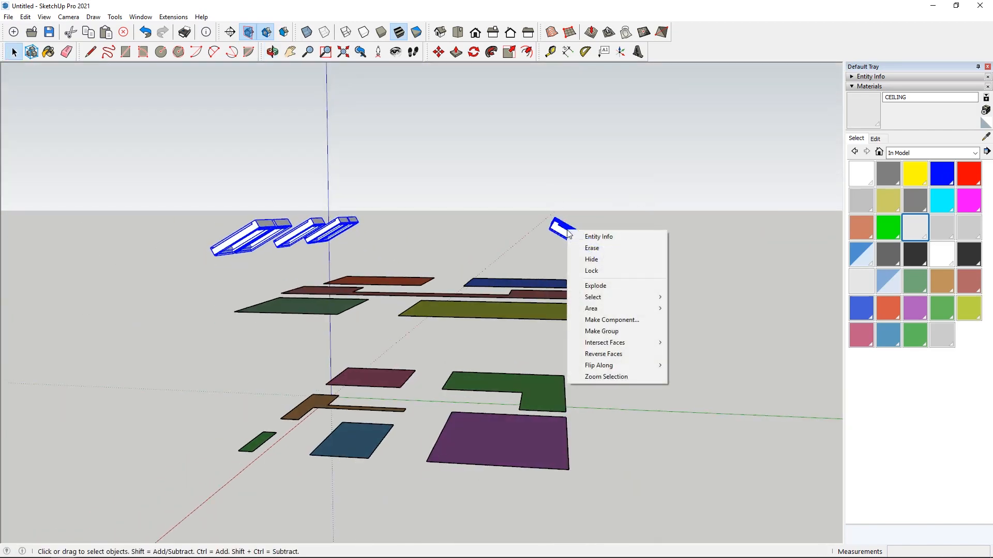
pyautogui.press('Escape')
# Select the glass panes of all the roof windows and combine them into one group.
pyautogui.moveTo(442, 250); pyautogui.dragTo(764, 330, button='middle')
pyautogui.click(764, 331)
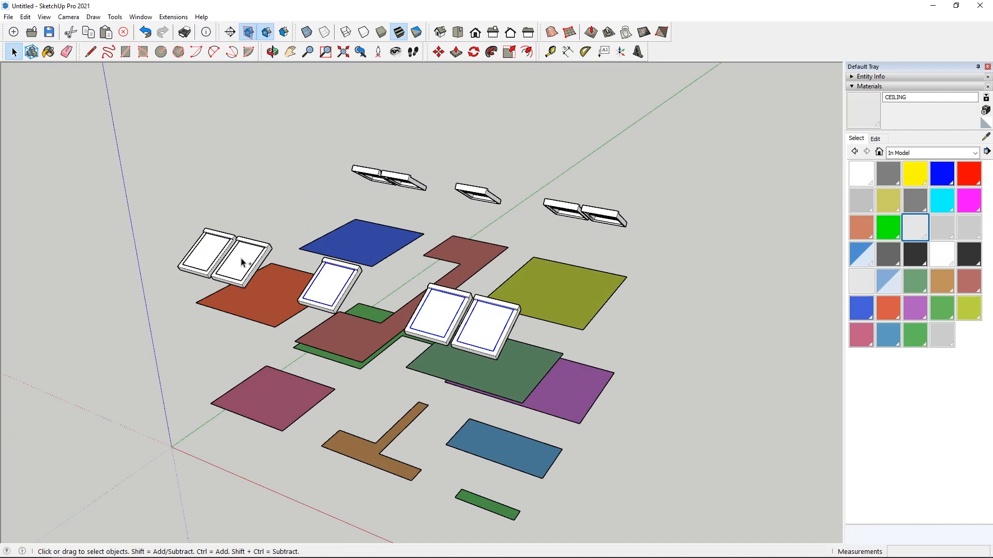
pyautogui.scroll(-2, 216, 252)
pyautogui.moveTo(528, 283); pyautogui.dragTo(484, 356, button='middle')
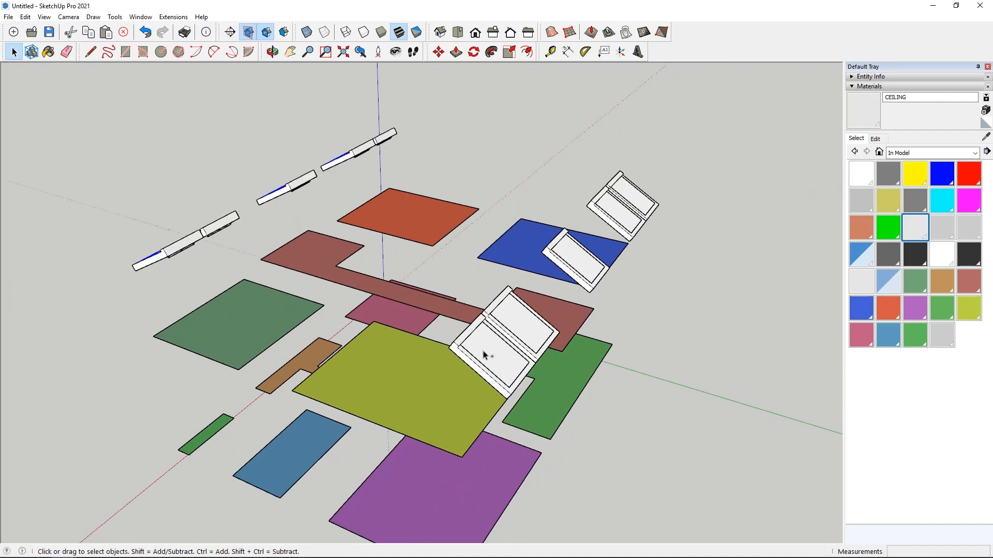
pyautogui.moveTo(527, 322); pyautogui.dragTo(344, 399, button='middle')
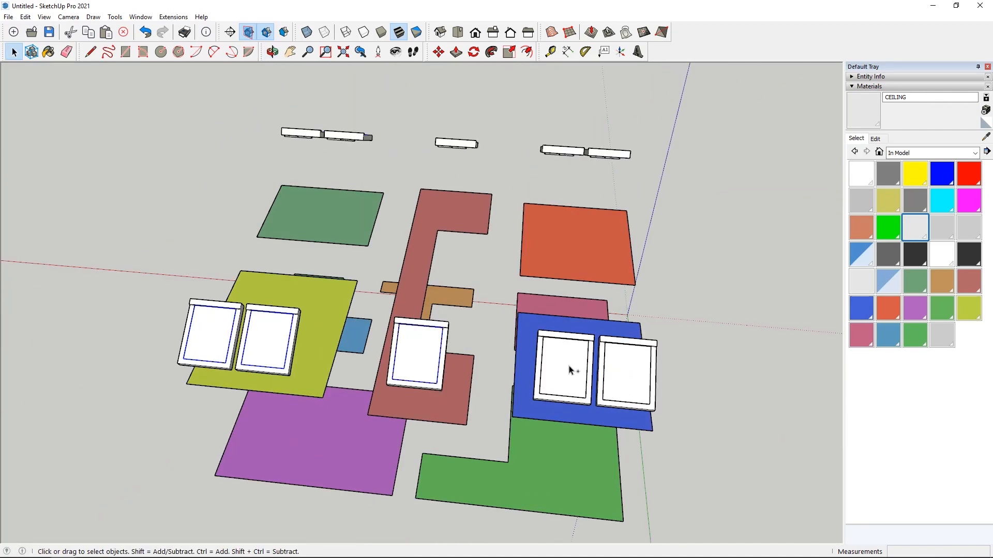
pyautogui.rightClick(620, 365)
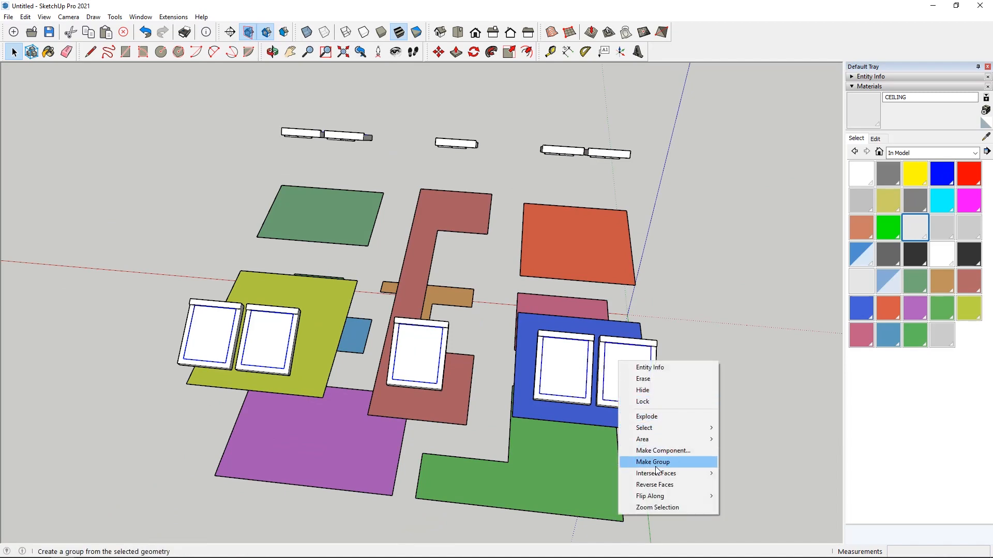
pyautogui.click(657, 463)
# Open the roof window glass group, explode its nested pane groups and paint the panes with VRW GLASS.
pyautogui.doubleClick(631, 373)
pyautogui.rightClick(632, 367)
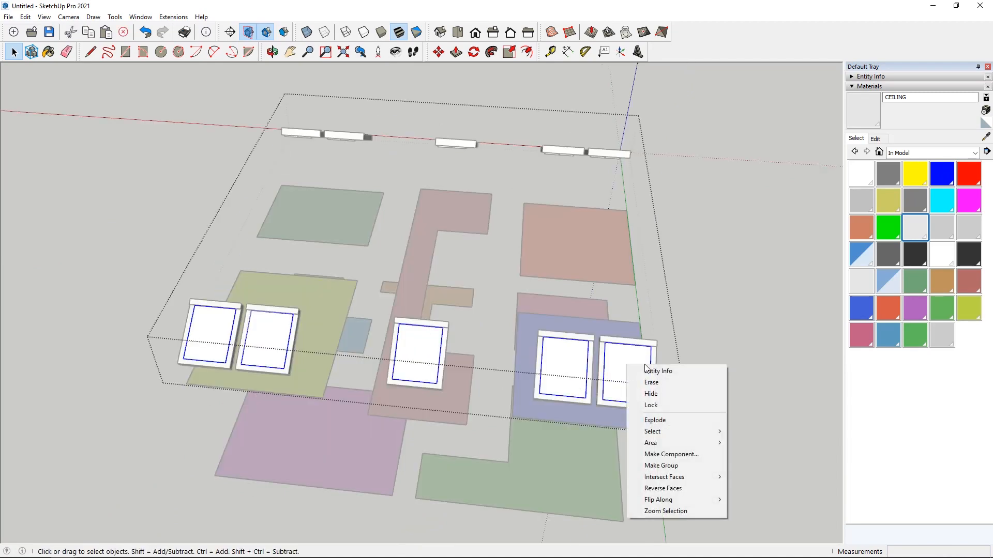
pyautogui.click(655, 419)
pyautogui.press('space')
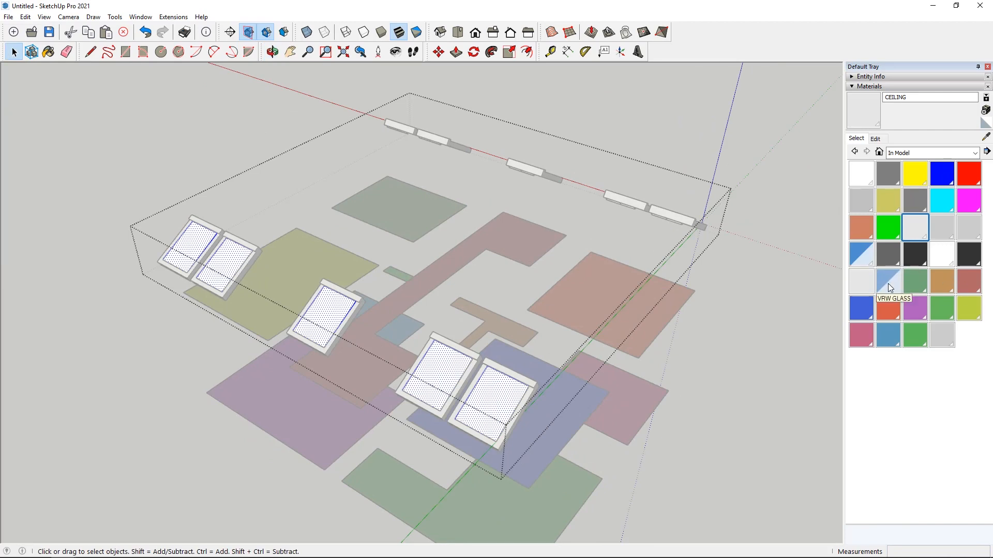
pyautogui.click(886, 282)
pyautogui.click(488, 383)
pyautogui.scroll(3, 492, 381)
pyautogui.moveTo(492, 381)
pyautogui.mouseDown(button='middle')
pyautogui.moveTo(95, 337)
pyautogui.moveTo(155, 237)
pyautogui.mouseUp(button='middle')
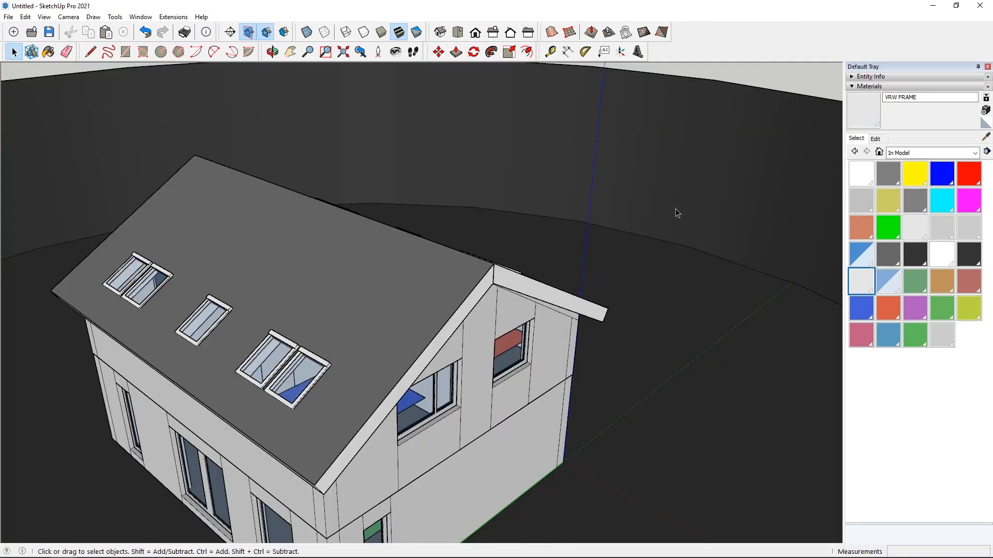
# Examine the painted house exterior, its roof windows and the circular surroundings from several angles.
pyautogui.scroll(-5, 656, 279)
pyautogui.scroll(6, 467, 370)
pyautogui.moveTo(656, 279); pyautogui.dragTo(653, 401, button='middle')
pyautogui.scroll(-2, 665, 259)
pyautogui.scroll(-3, 420, 388)
pyautogui.scroll(-2, 653, 401)
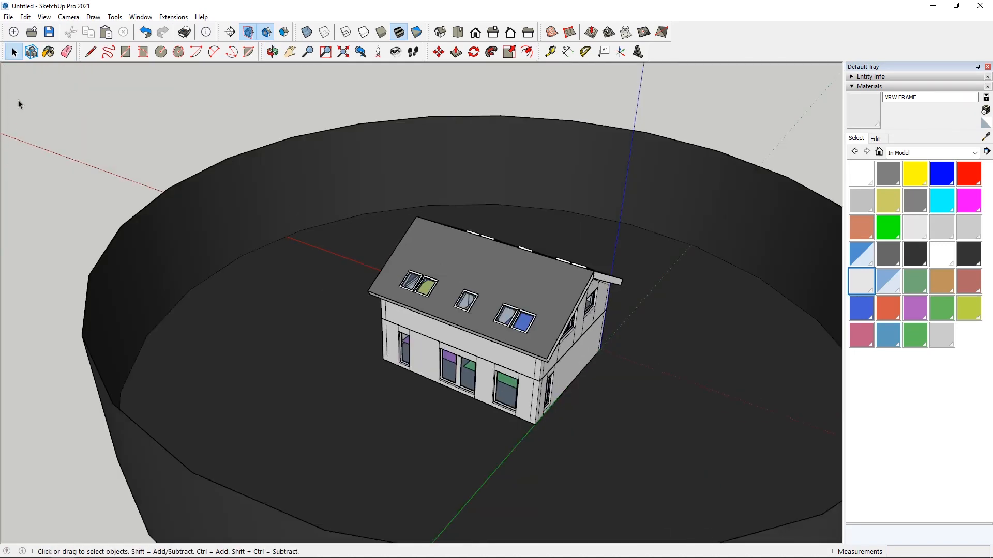
pyautogui.scroll(-2, 18, 105)
pyautogui.moveTo(18, 104); pyautogui.dragTo(130, 26, button='middle')
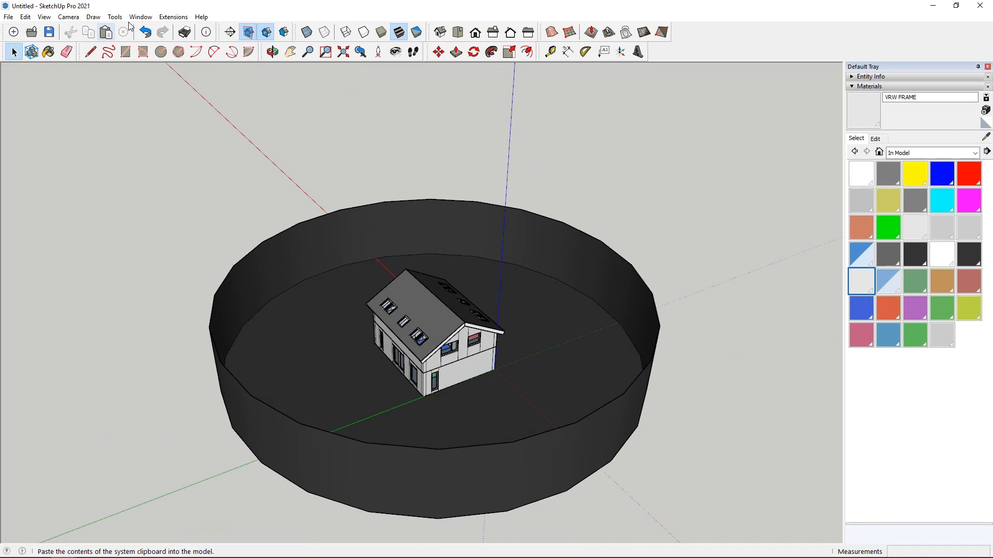
# Purge the unused items from the entire model using the Model Info statistics.
pyautogui.click(140, 17)
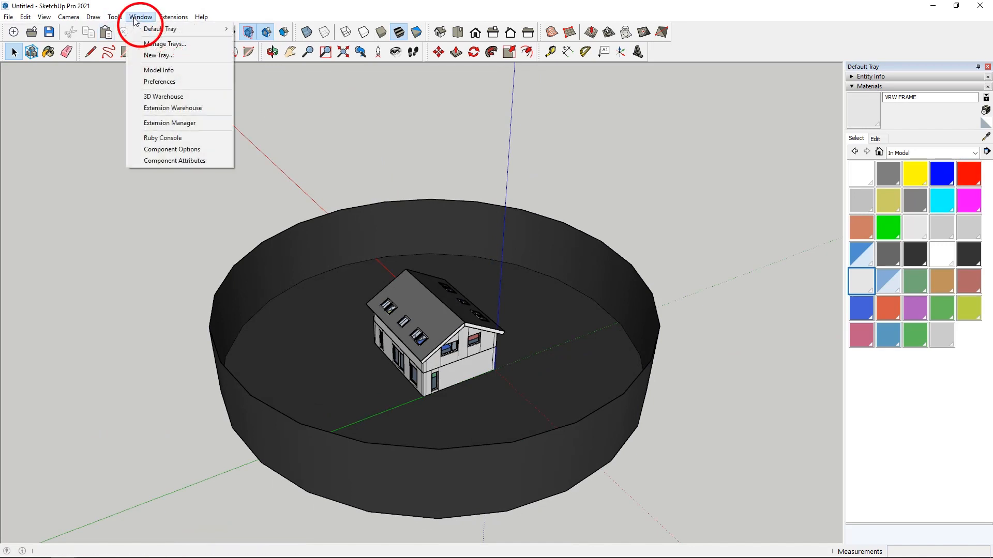
pyautogui.click(173, 70)
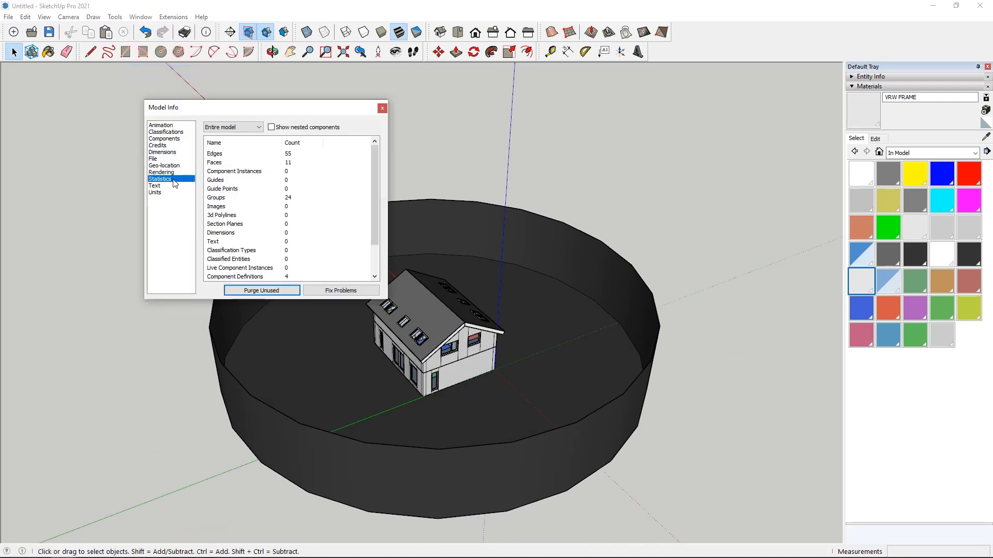
pyautogui.click(268, 292)
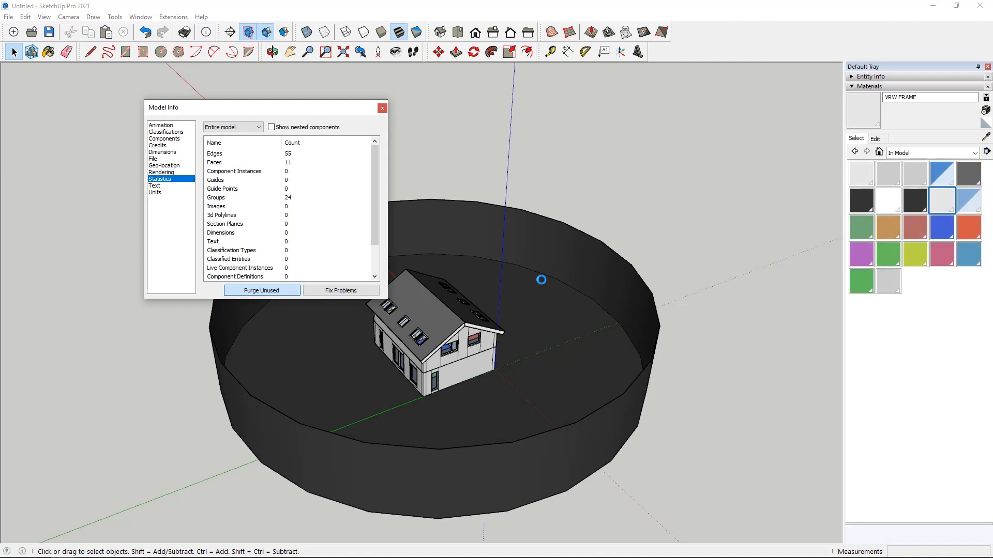
pyautogui.click(382, 107)
# Delete the Polyurethane material from the model's materials and confirm its removal.
pyautogui.click(891, 206)
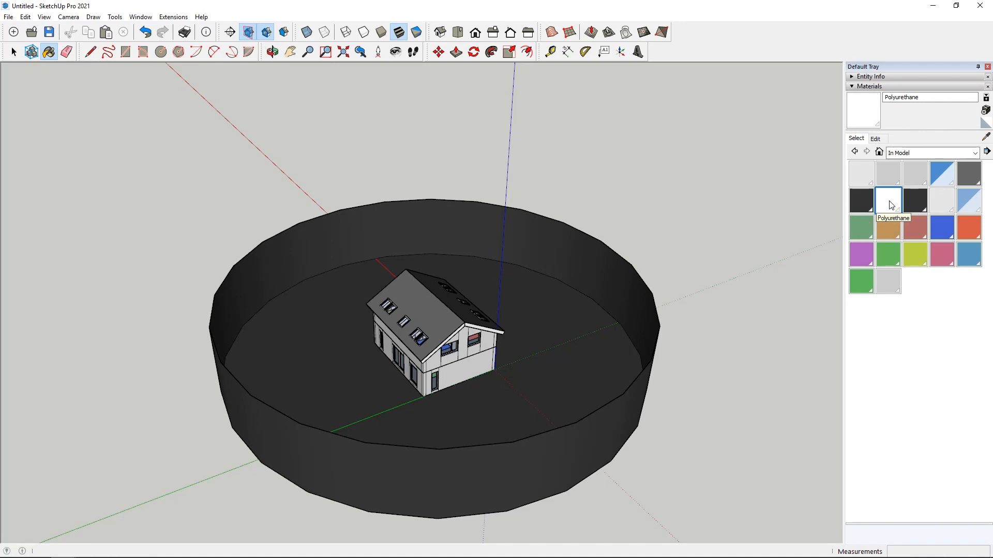
pyautogui.rightClick(891, 205)
pyautogui.click(901, 209)
pyautogui.click(513, 307)
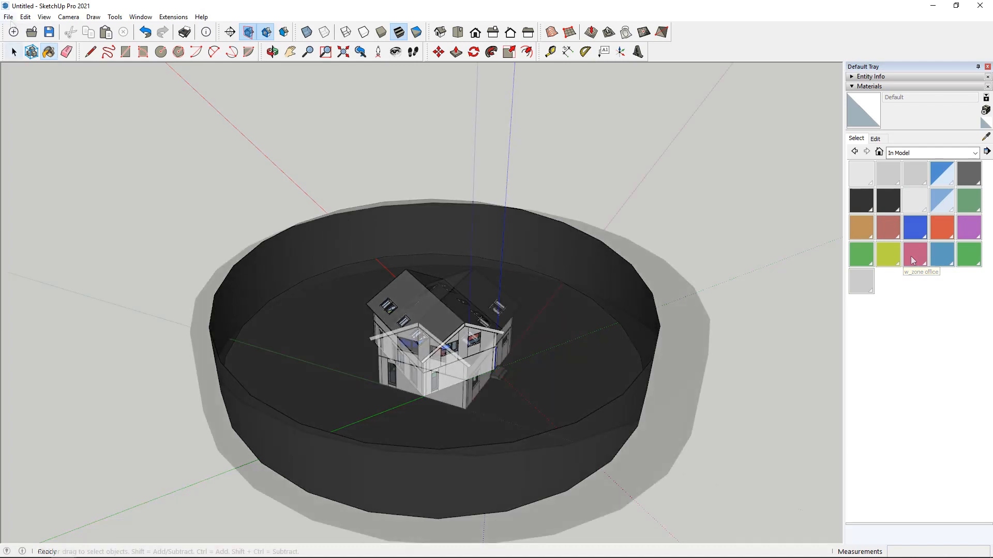
# Save the model on the desktop (Pulpit) as "3d house model" in the SketchUp Version 8 (*.skp) format.
pyautogui.click(8, 17)
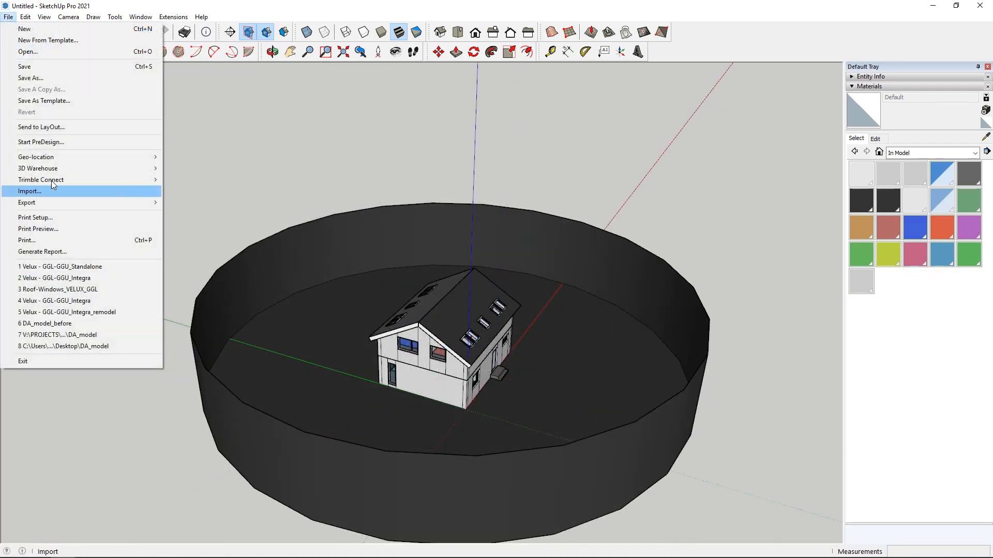
pyautogui.click(62, 79)
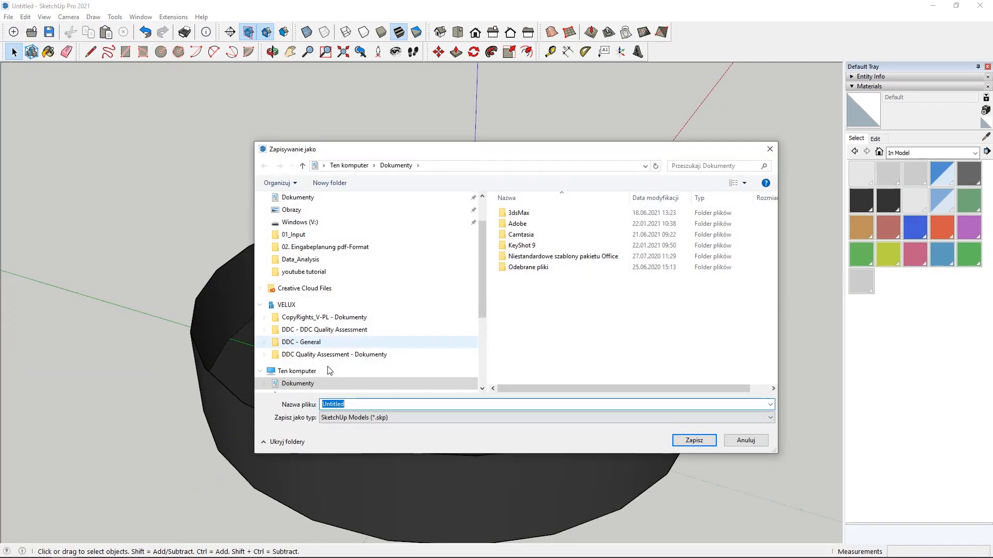
pyautogui.scroll(2, 311, 310)
pyautogui.click(289, 218)
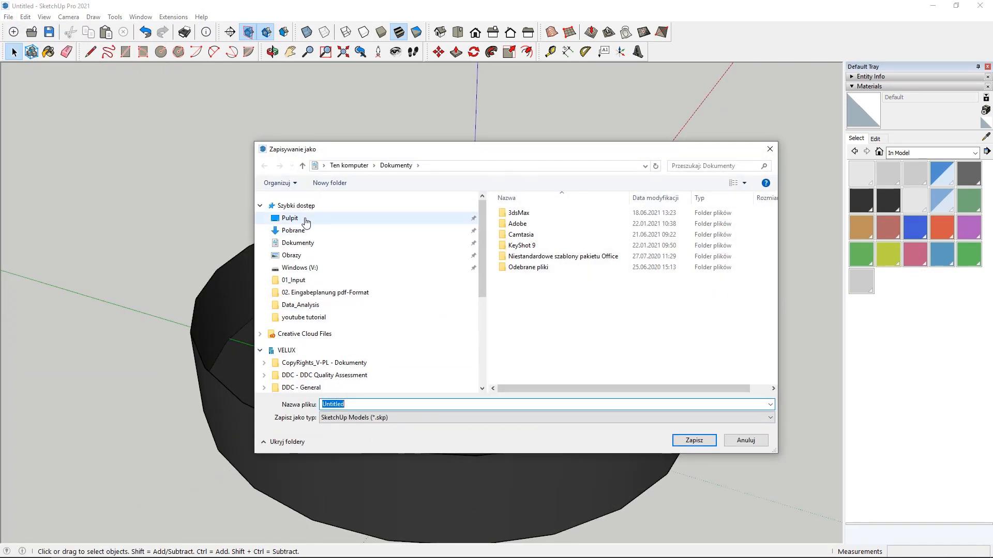
pyautogui.doubleClick(372, 404)
pyautogui.write('3d ')
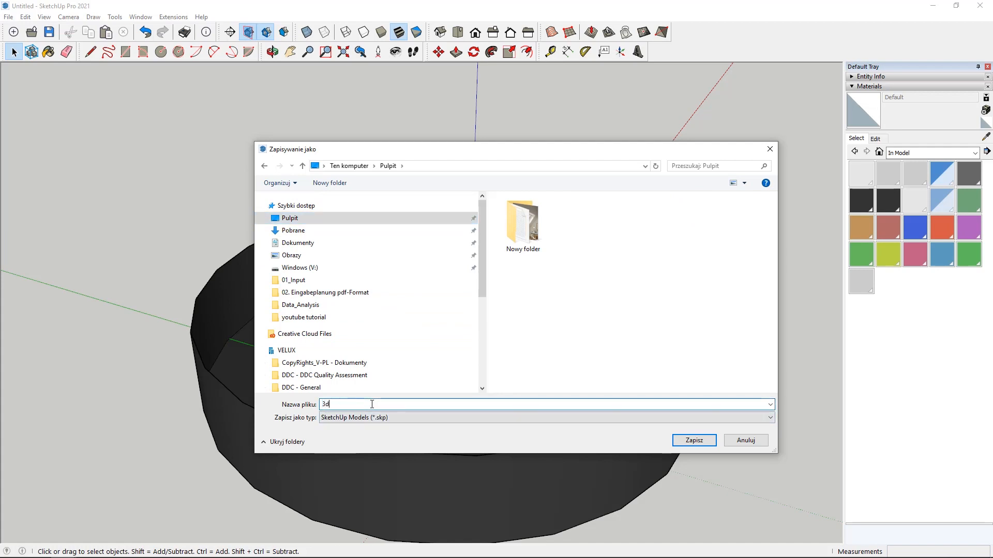
pyautogui.write('house model')
pyautogui.click(375, 417)
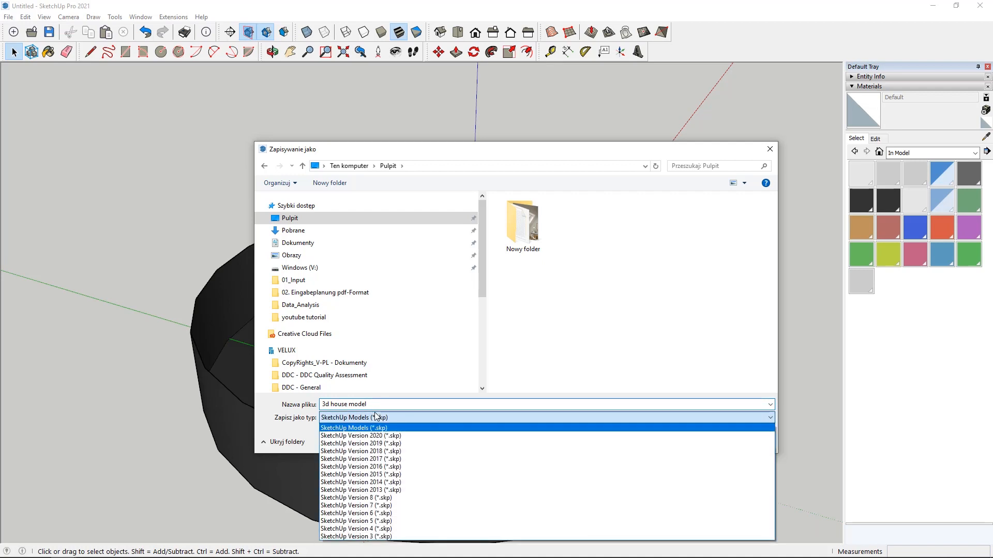
pyautogui.click(363, 498)
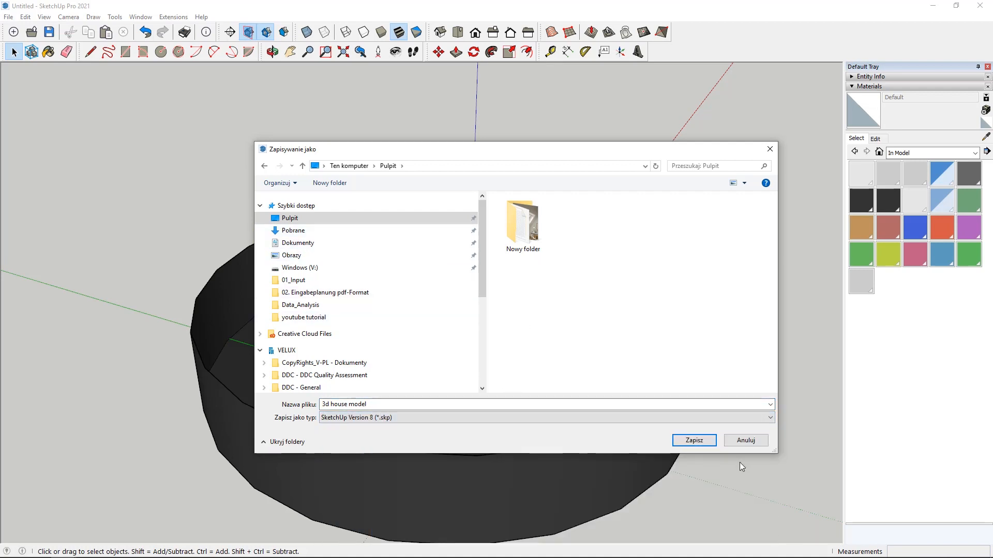
pyautogui.click(688, 441)
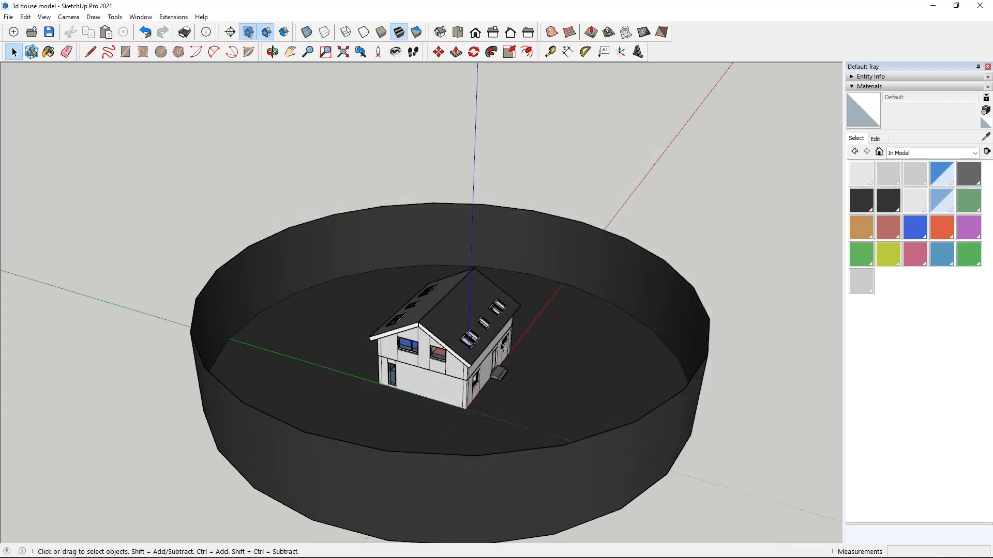